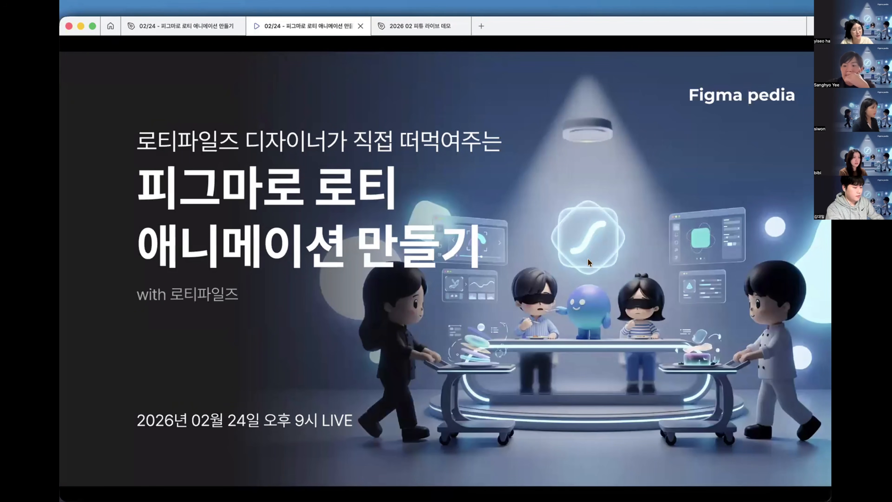
- Select the first slide frame on the slide board, hide the interface and zoom to it for presenting
key("Right")
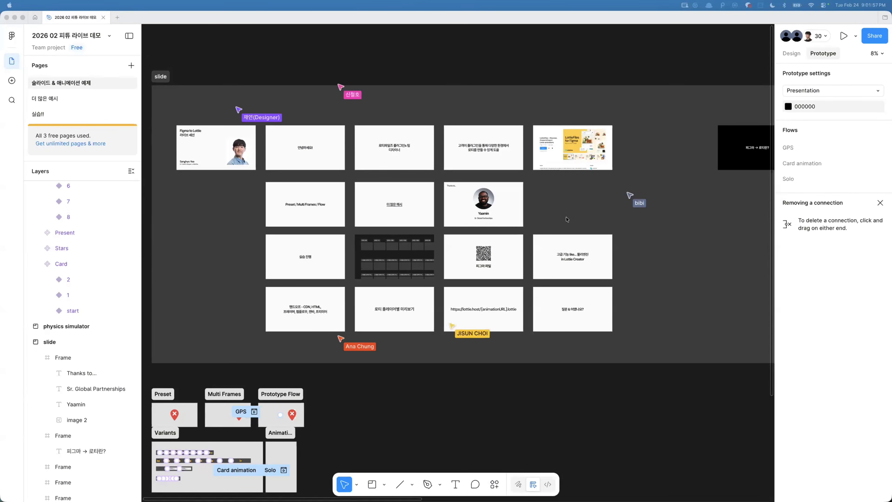
left_click(448, 394)
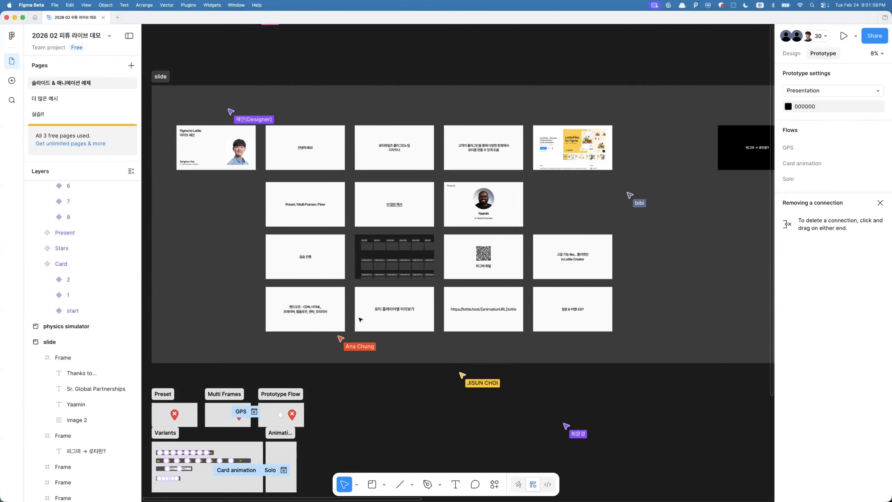
scroll(398, 185, "left", 3)
scroll(399, 185, "up", 1)
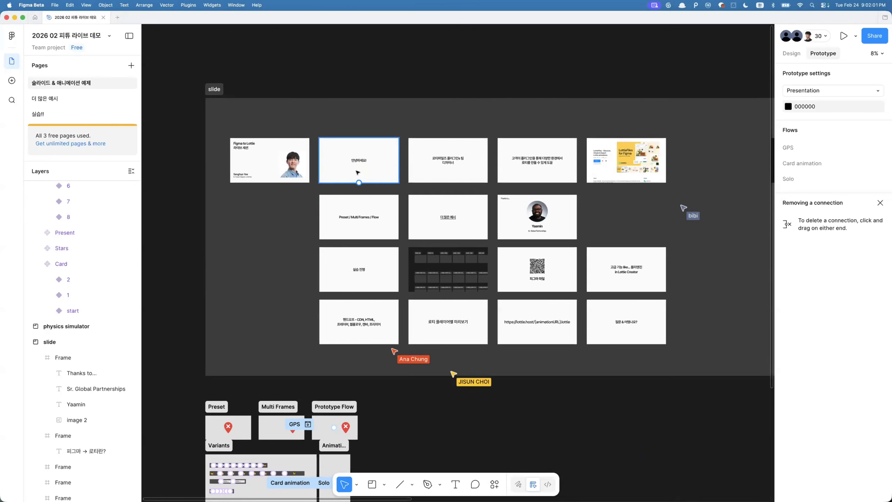
left_click(251, 155)
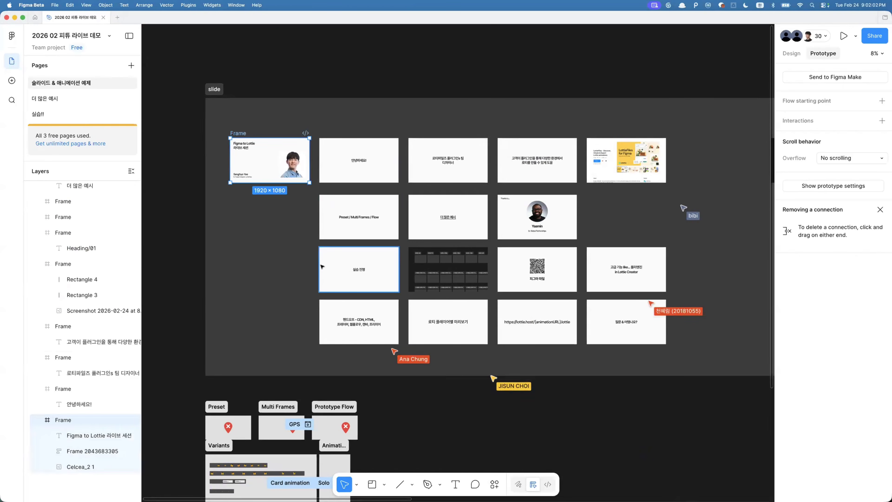
key("super+backslash")
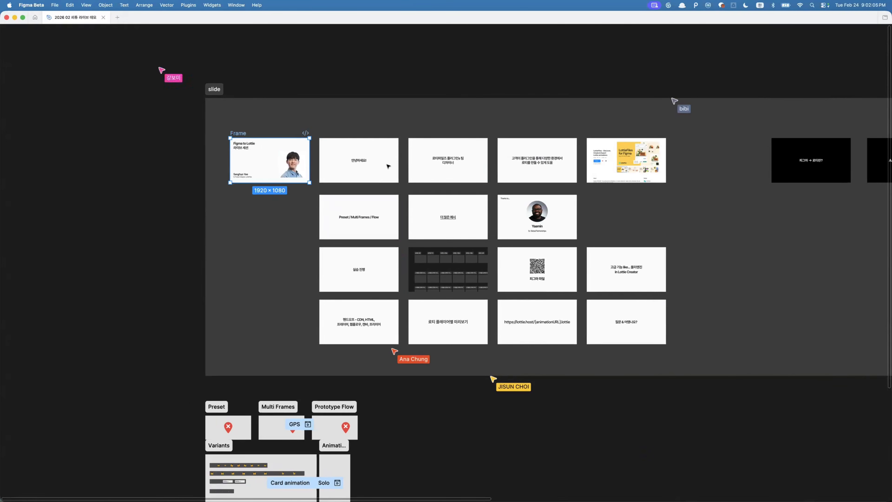
key("shift+2")
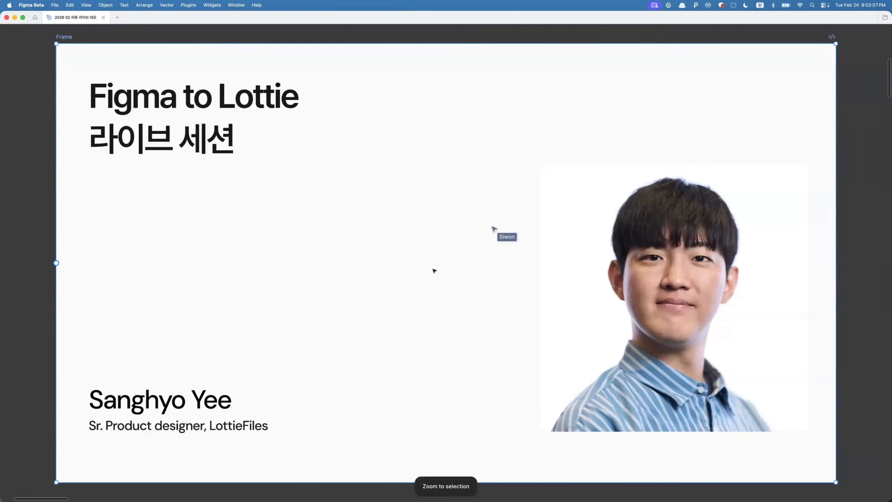
- Step through the following slide frames in the deck
key("n")
key("n")
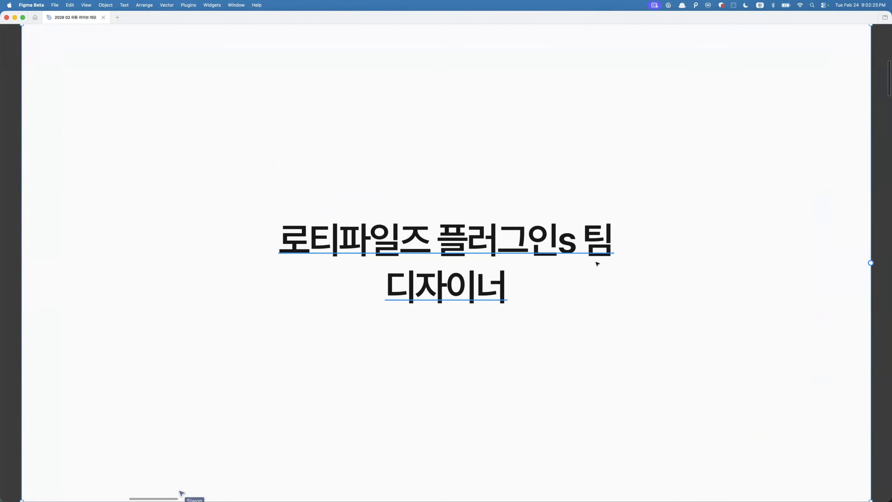
key("Right")
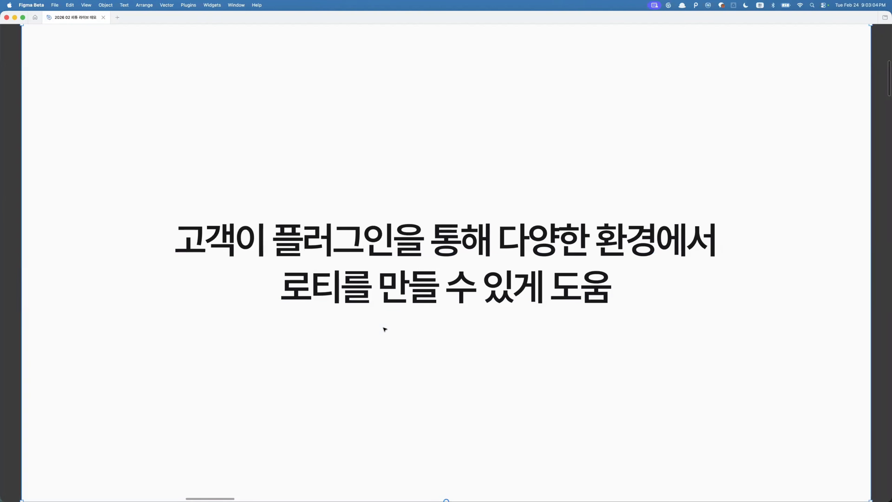
scroll(384, 327, "down", 3)
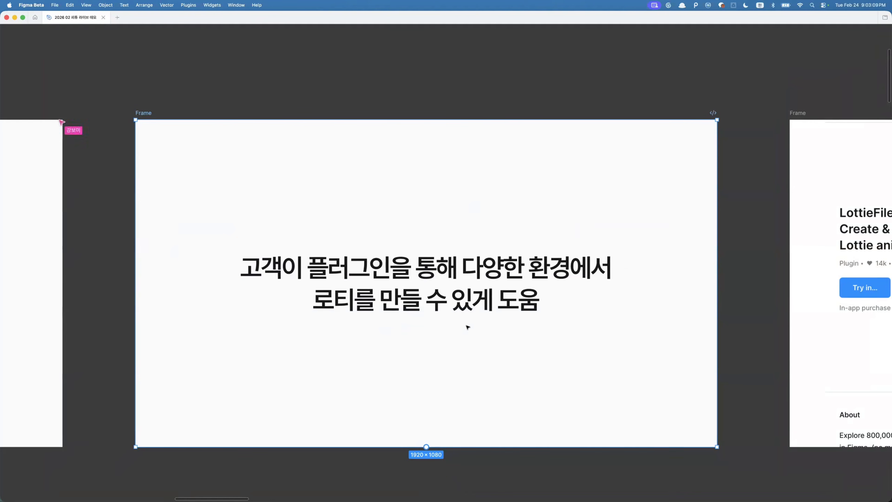
key("n")
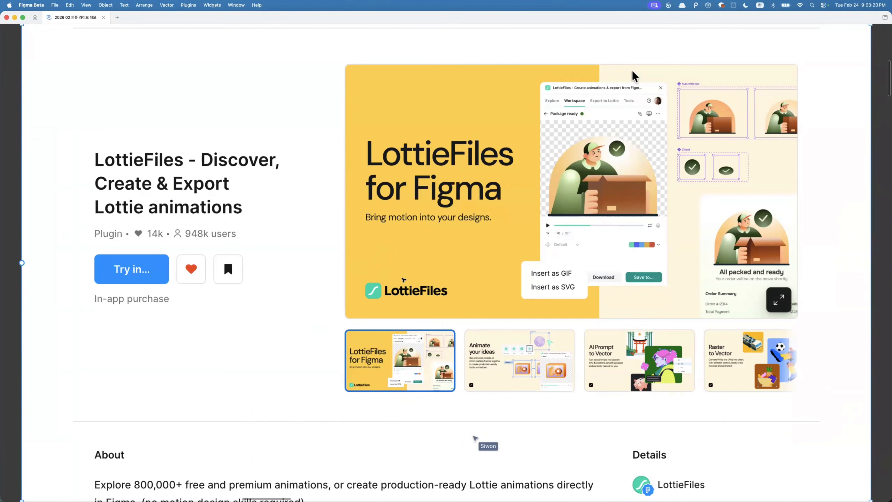
scroll(403, 279, "down", 5)
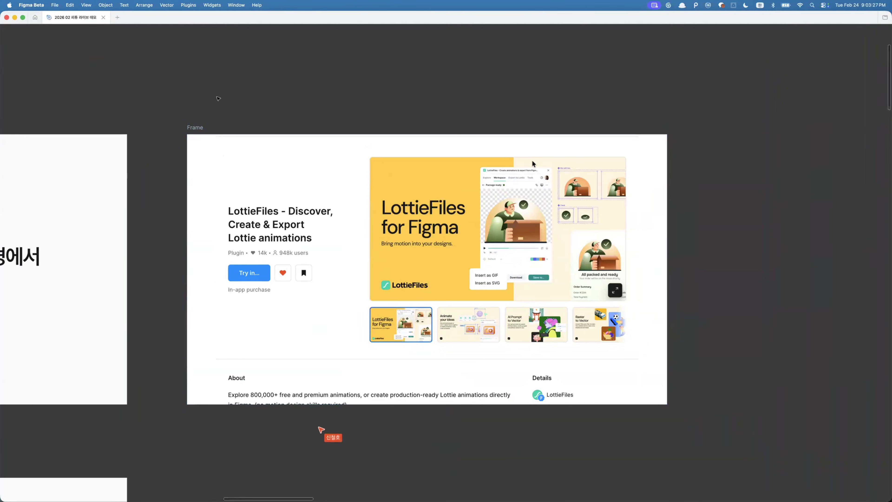
- Search plugins and widgets for lottiefiles and run the LottieFiles - Discover, Create & Export Lottie animations plugin
key("super+backslash")
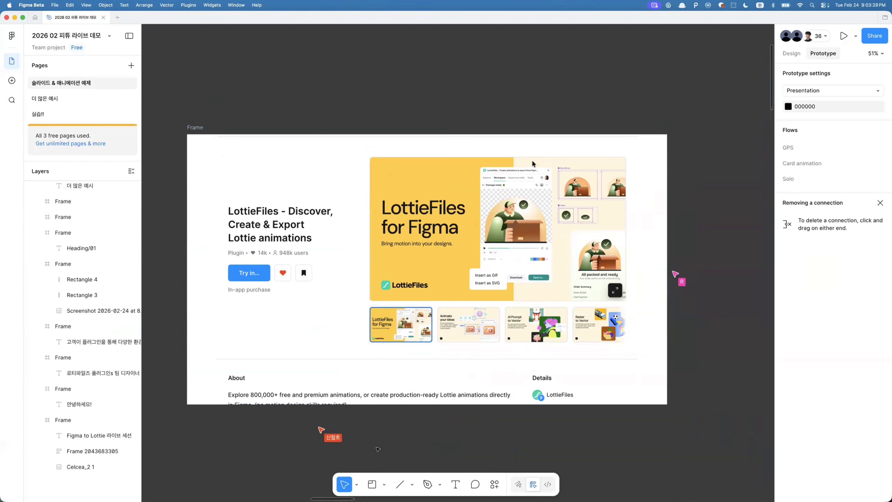
left_click(493, 484)
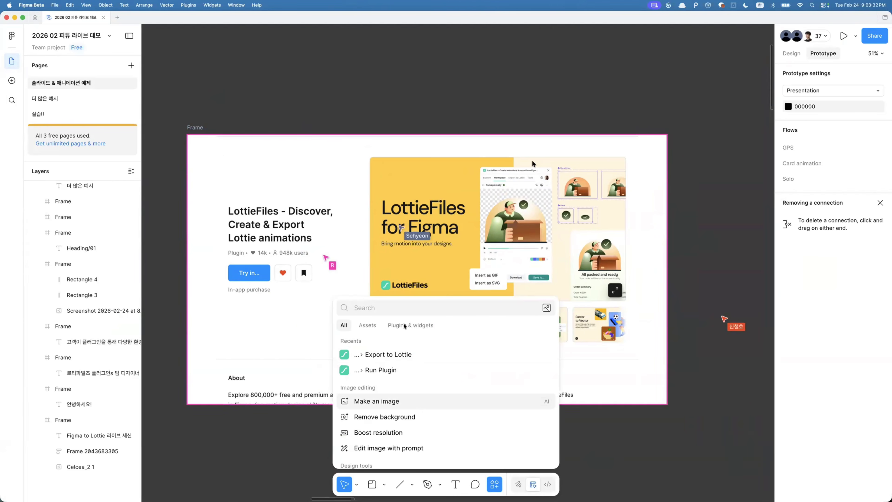
left_click(415, 325)
type("ㅣ")
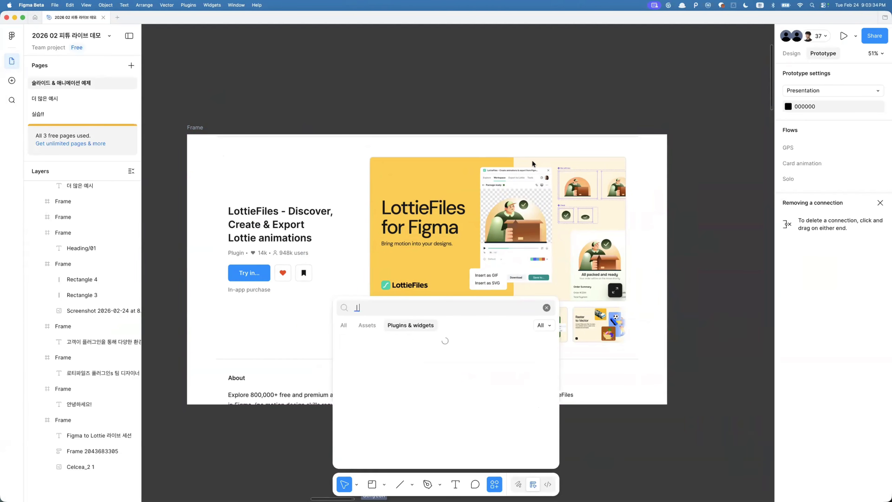
key("ctrl+space")
key("BackSpace")
type("lottiefiles")
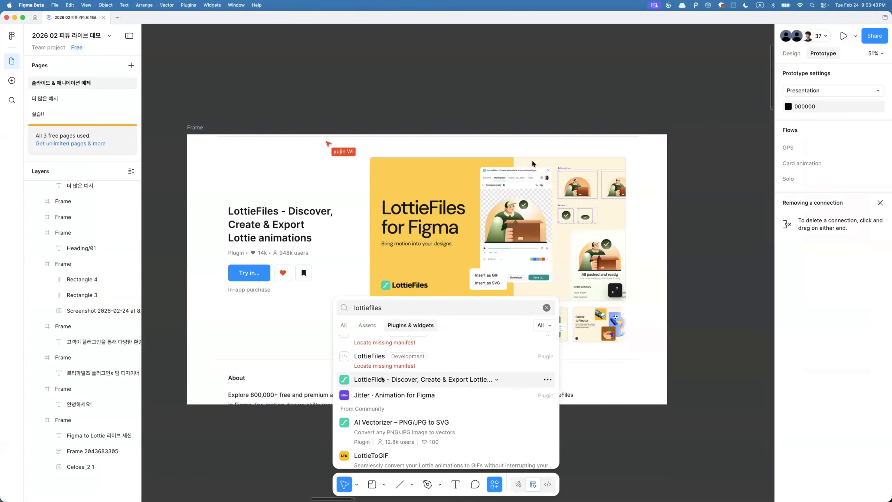
scroll(444, 387, "down", 2)
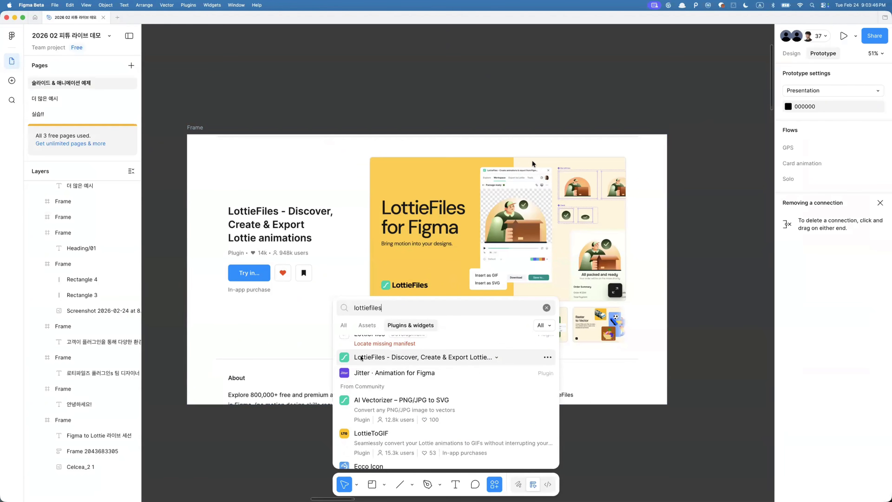
left_click(382, 358)
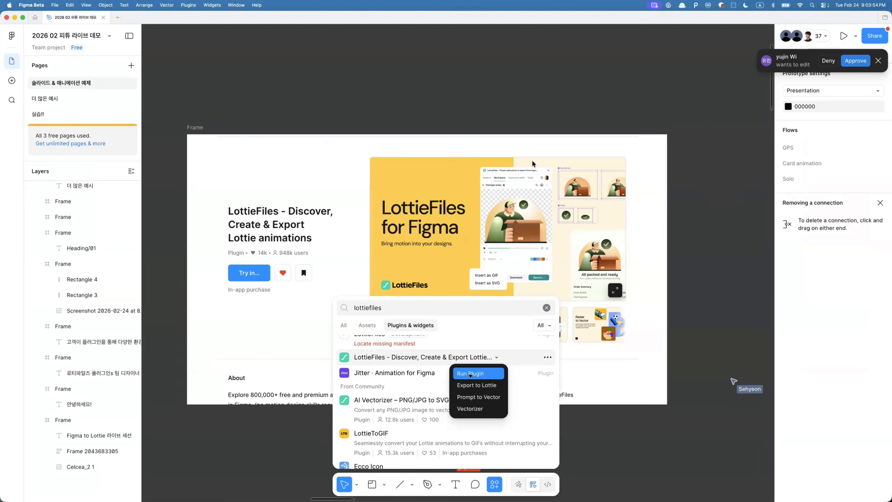
left_click(469, 374)
- Move the plugin window, view its Export to Lottie tab, and close the plugin
scroll(500, 318, "right", 2)
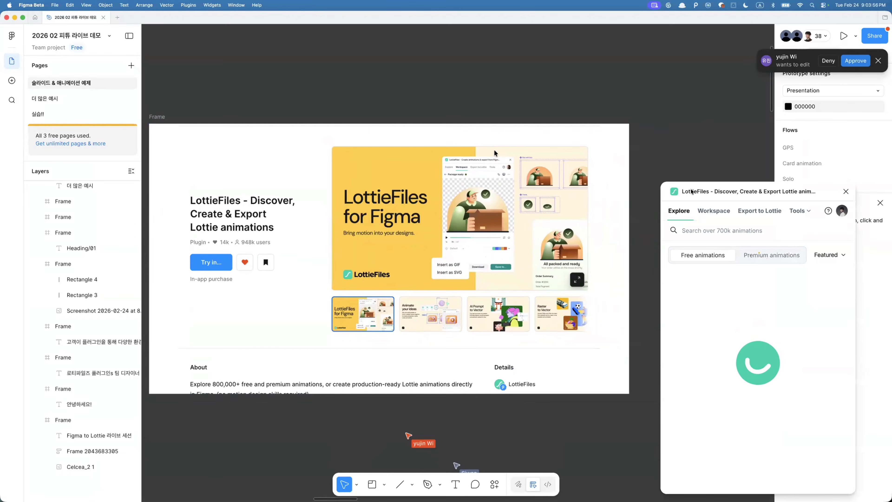
left_click_drag(691, 191, 627, 143)
scroll(545, 144, "right", 2)
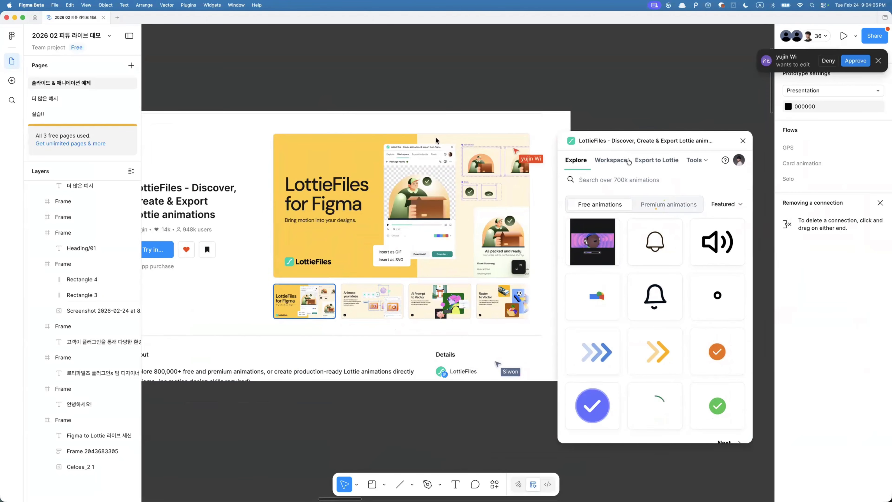
left_click(635, 159)
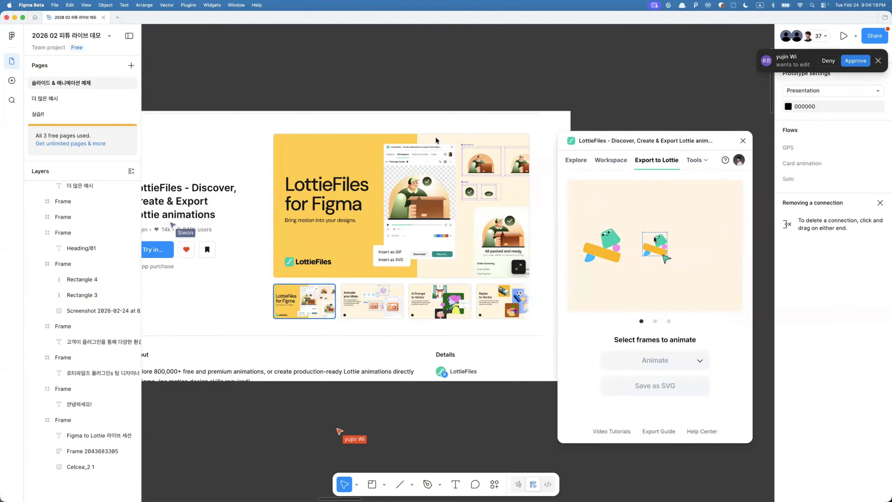
left_click(743, 140)
- Select the black slide frame, zoom to it and step to the following slides
scroll(654, 179, "down", 3)
scroll(654, 178, "right", 10)
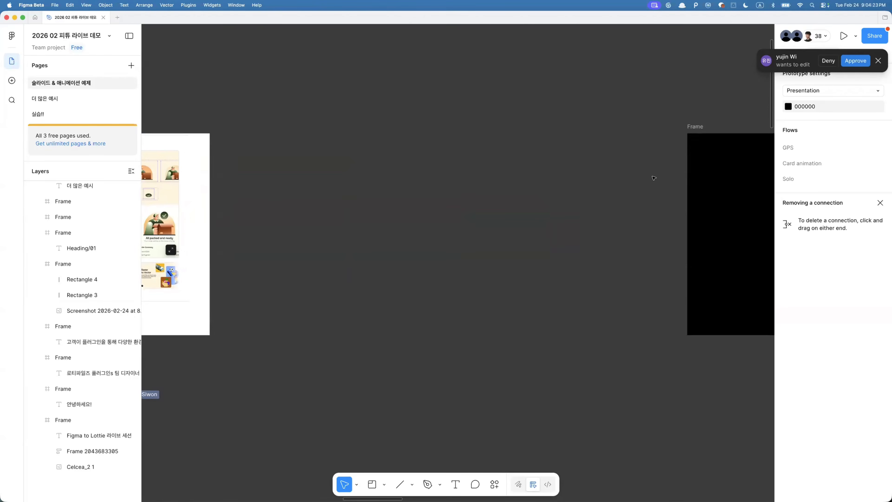
scroll(652, 177, "down", 2)
left_click(686, 137)
key("shift+2")
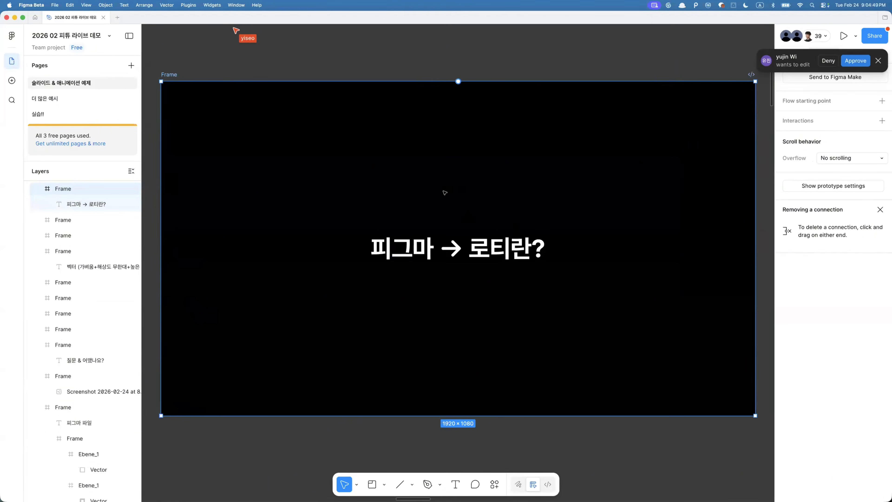
key("n")
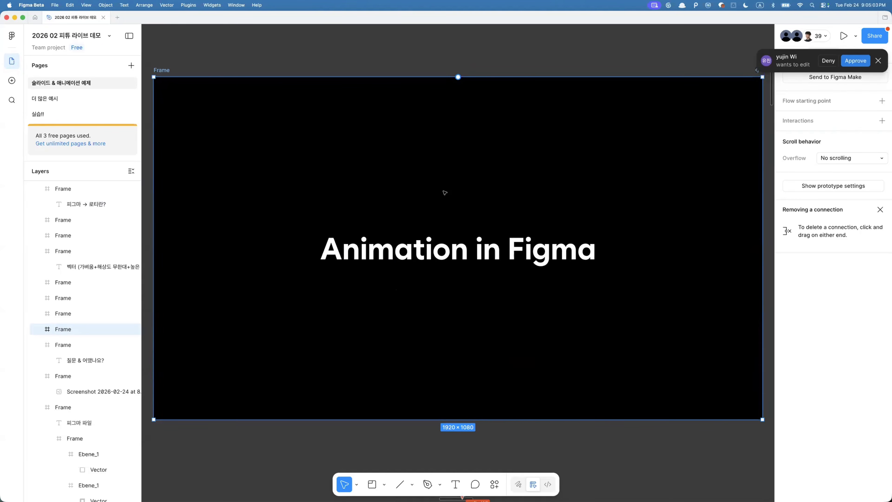
key("n")
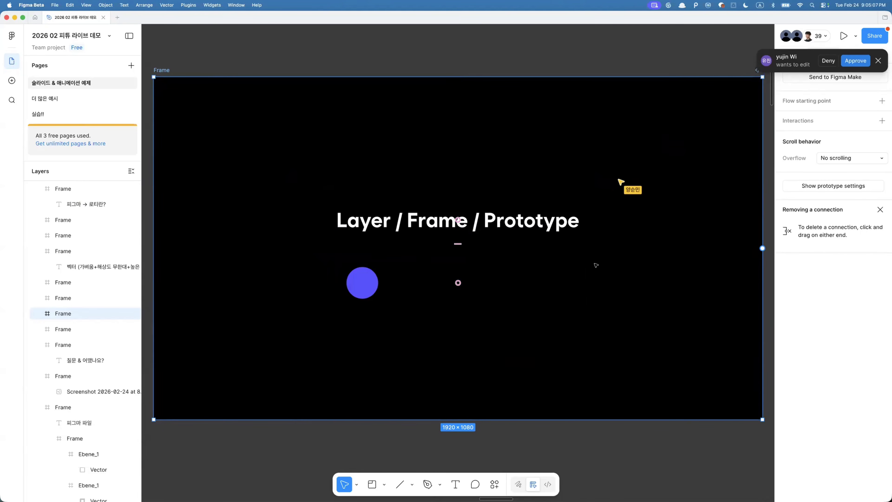
- Preview the Layer / Frame / Prototype slide's prototype inline, moving the preview window, then close it
left_click(878, 61)
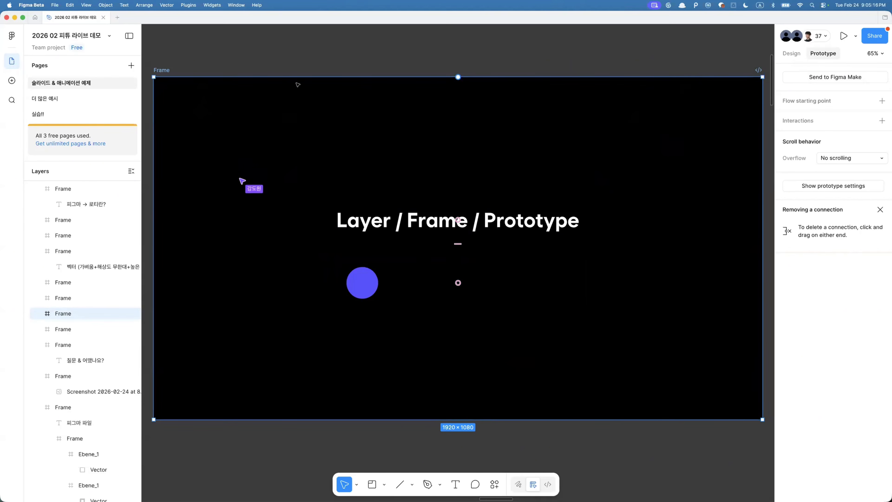
key("shift+space")
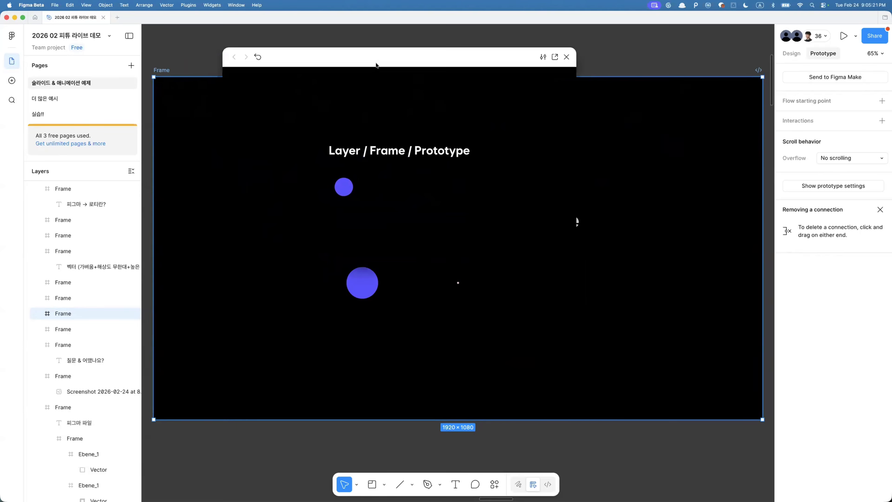
left_click_drag(376, 66, 482, 147)
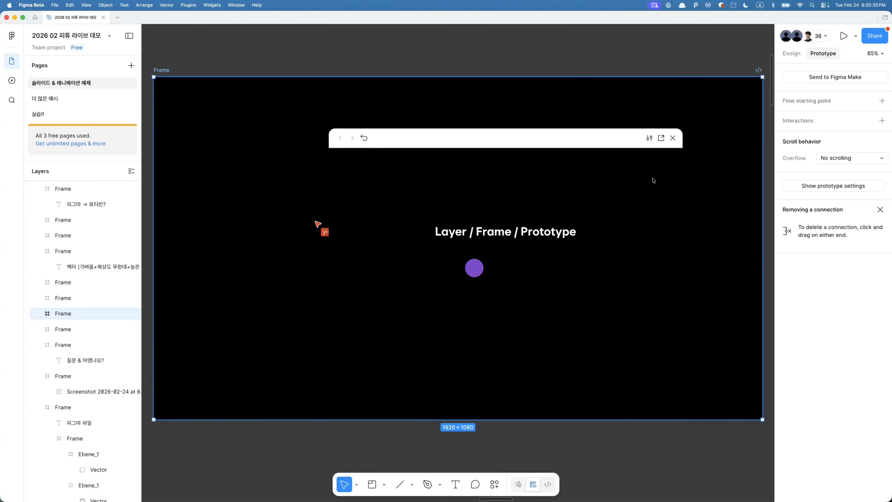
left_click(792, 53)
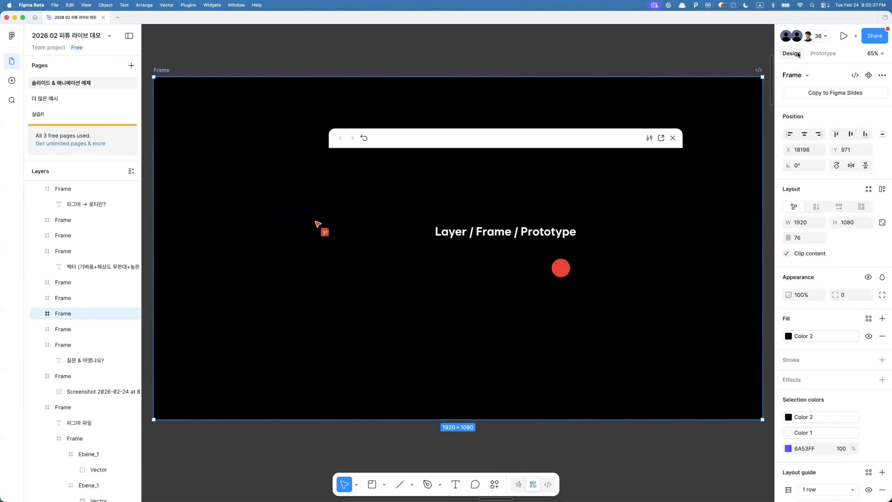
left_click(822, 54)
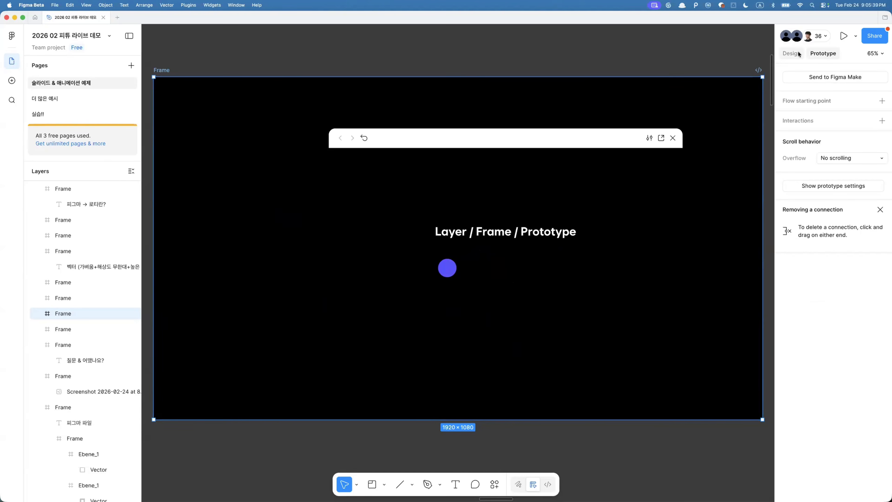
left_click(673, 137)
- Select the next slide frame and zoom to fit it
scroll(649, 176, "down", 5)
scroll(649, 177, "right", 10)
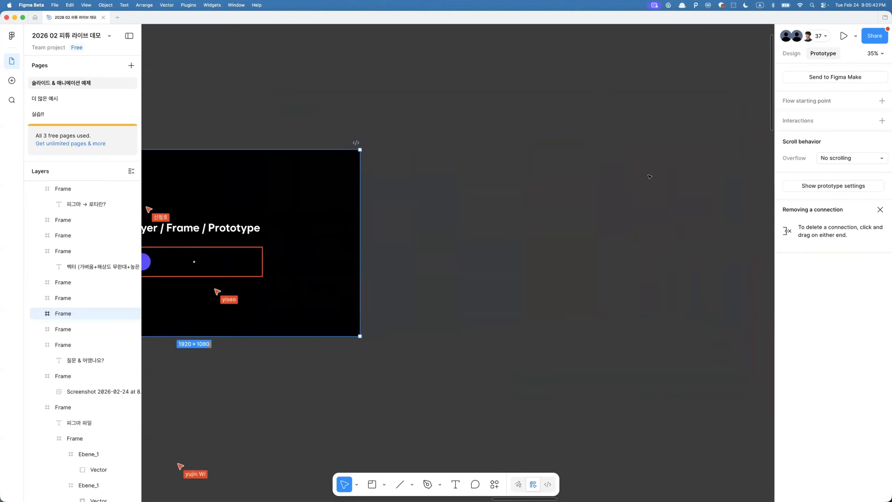
left_click(450, 145)
key("shift+2")
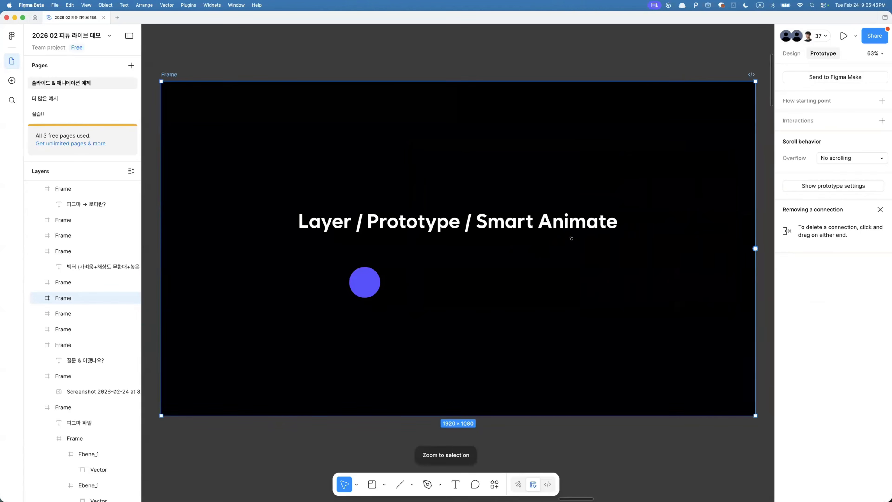
- Select the animation example, then enter the slide title's text and highlight words within it
left_click(363, 287)
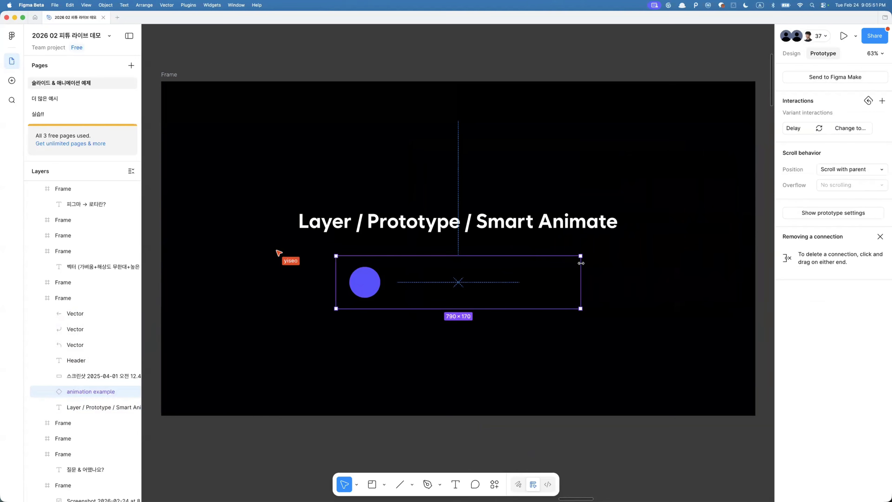
left_click(547, 229)
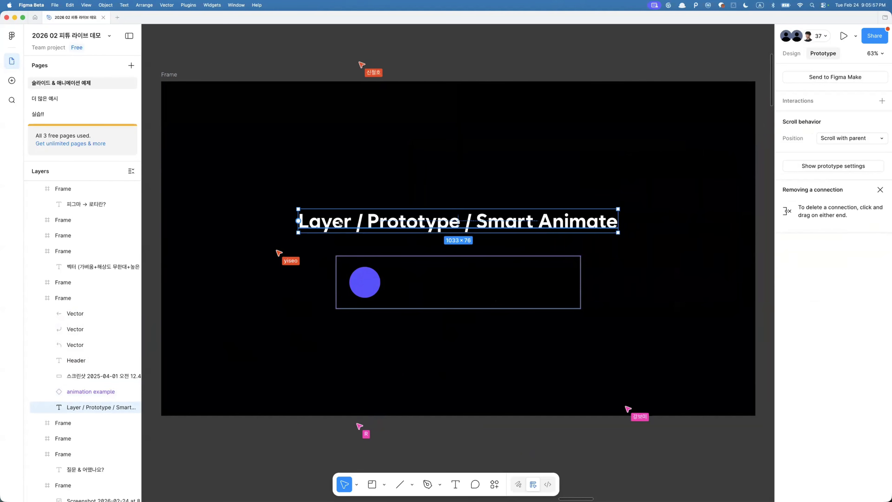
double_click(473, 221)
left_click(473, 221)
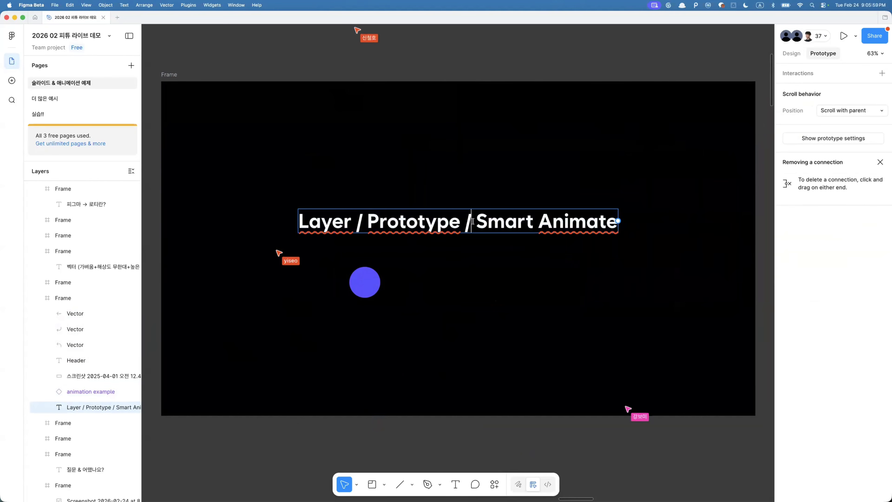
left_click_drag(473, 222, 618, 221)
double_click(554, 221)
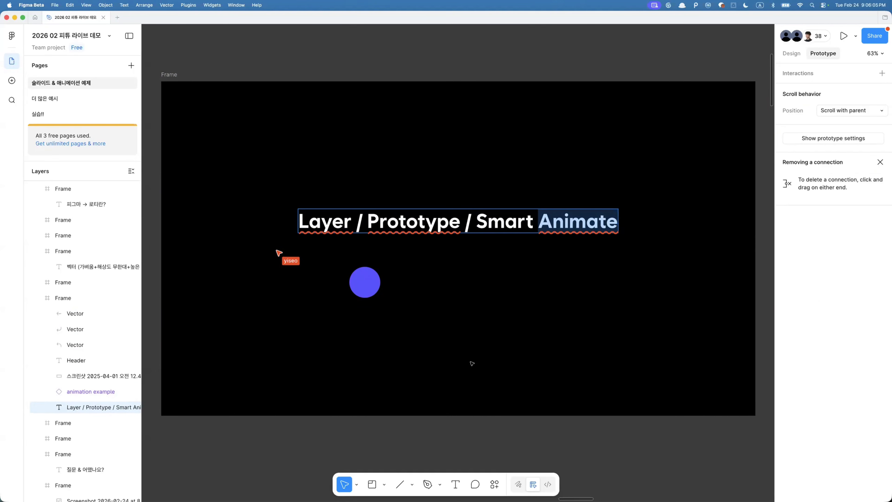
- Select the animation example and open its After delay / Smart animate interaction to show its settings
key("Escape")
left_click(498, 271)
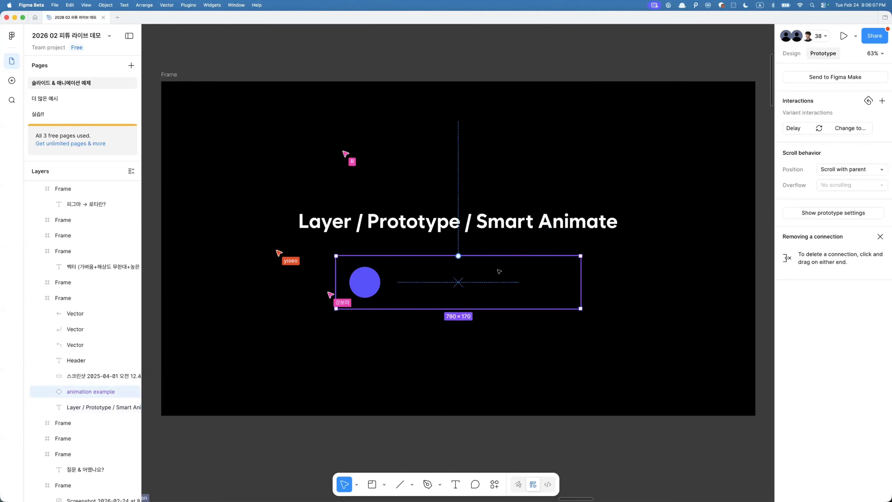
left_click(790, 127)
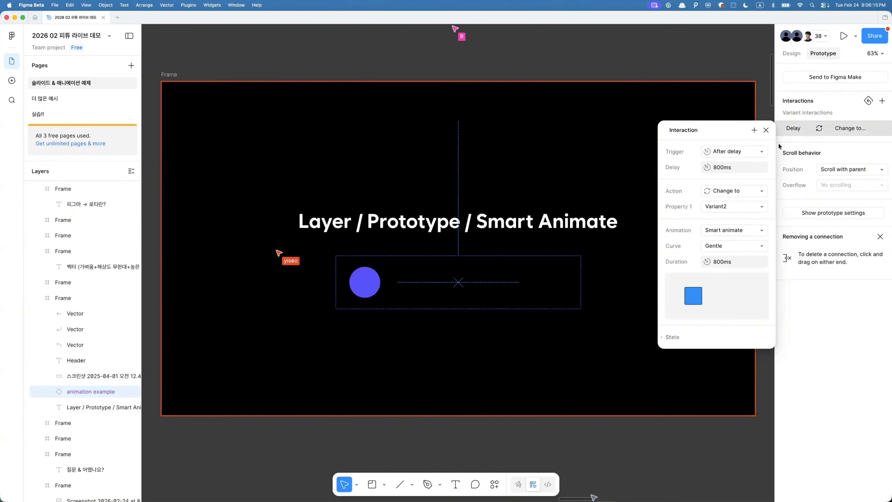
left_click(487, 275)
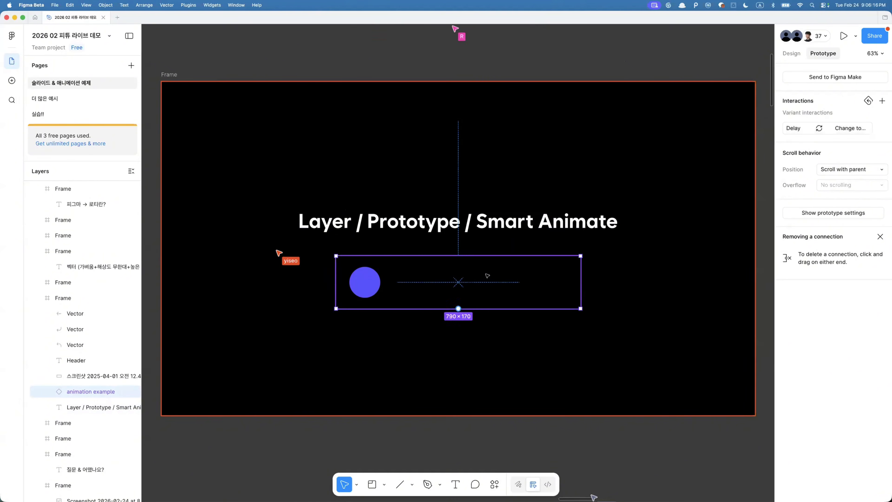
left_click(833, 127)
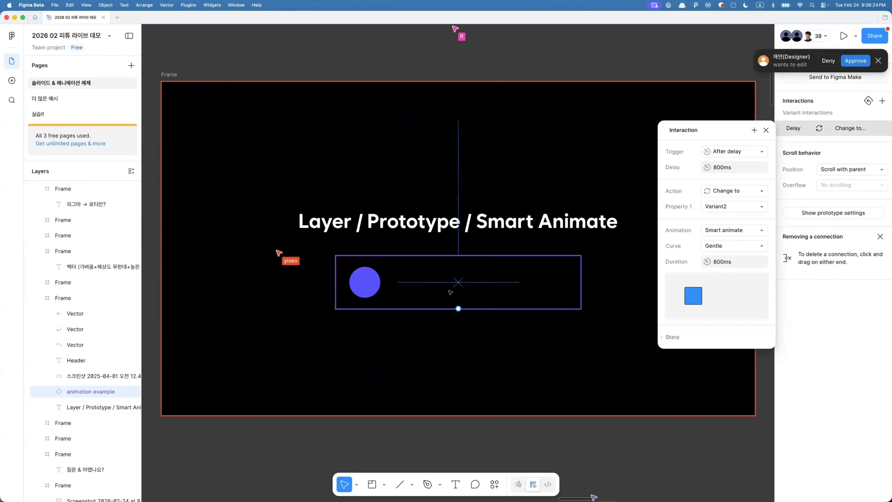
scroll(446, 287, "down", 2)
left_click(878, 62)
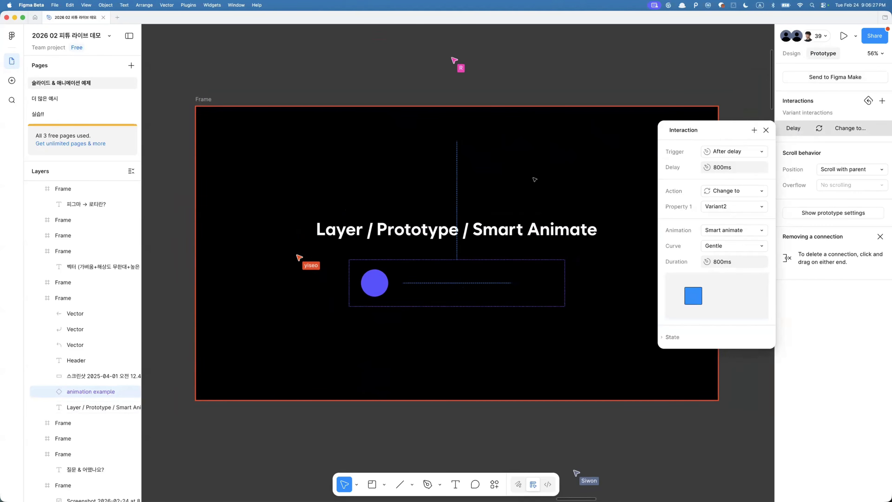
- Pan to the Animation in Lottie slide and select its frame
scroll(534, 185, "right", 3)
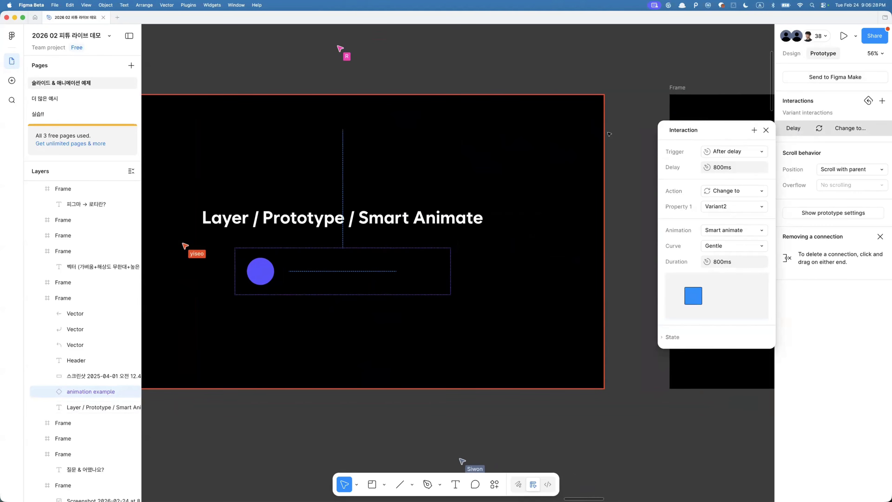
scroll(501, 144, "right", 10)
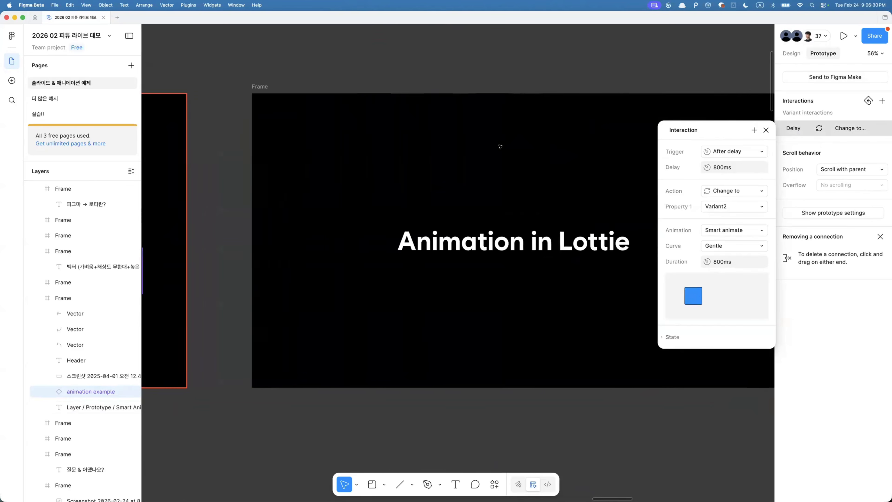
scroll(351, 140, "left", 3)
scroll(351, 140, "down", 2)
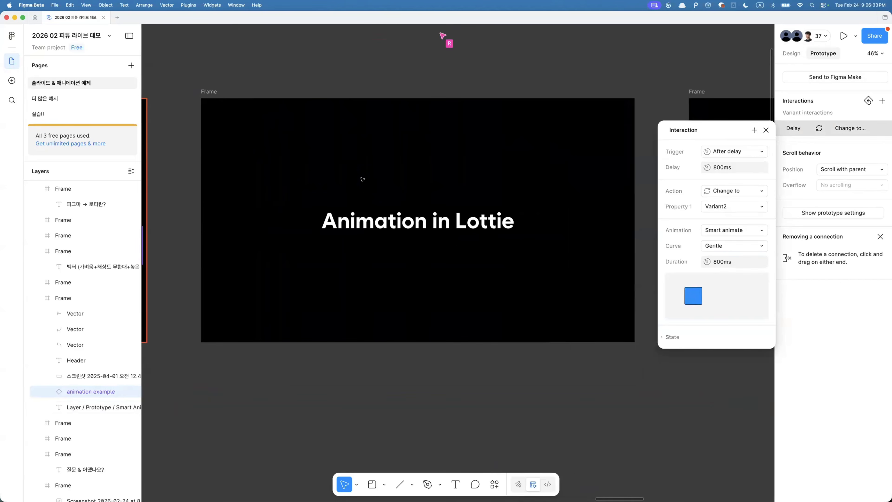
left_click(314, 136)
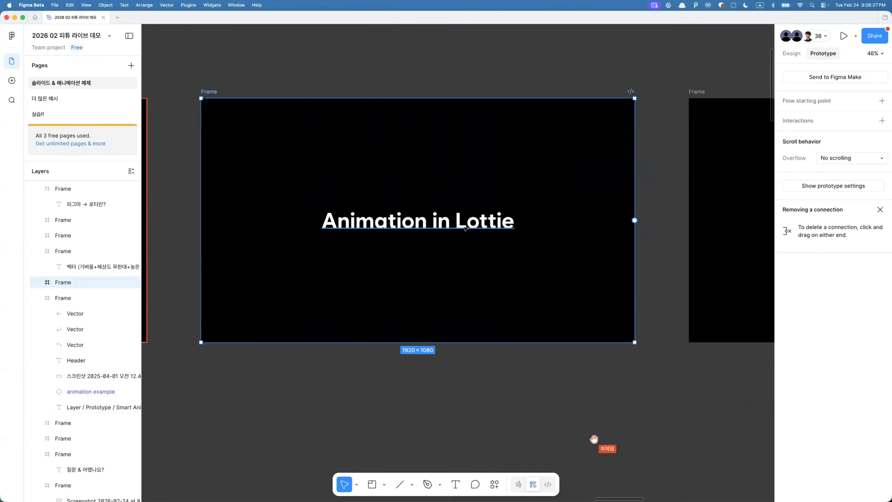
- Select the numbered-list slide frame and zoom to fit it
scroll(504, 253, "right", 10)
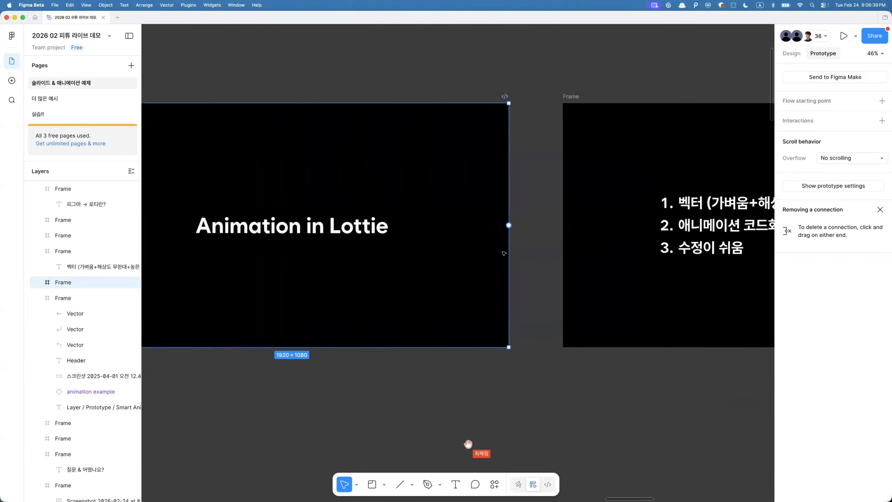
scroll(504, 253, "down", 1)
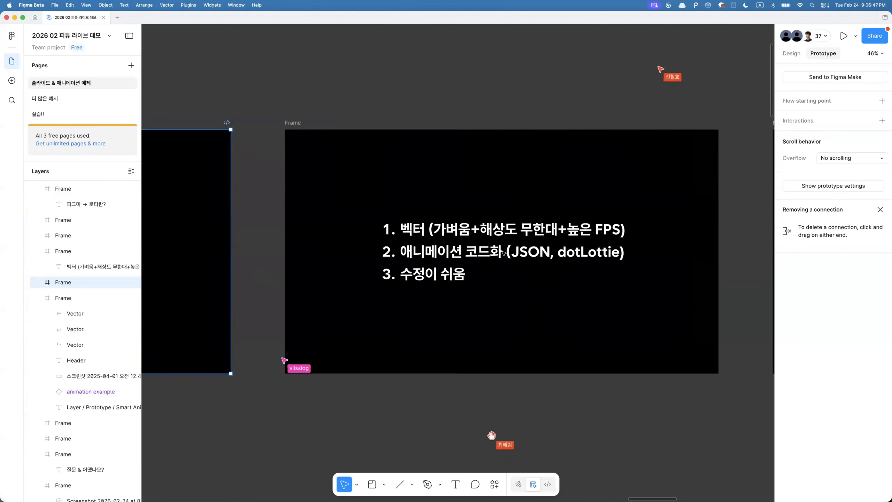
left_click(296, 119)
left_click(293, 123)
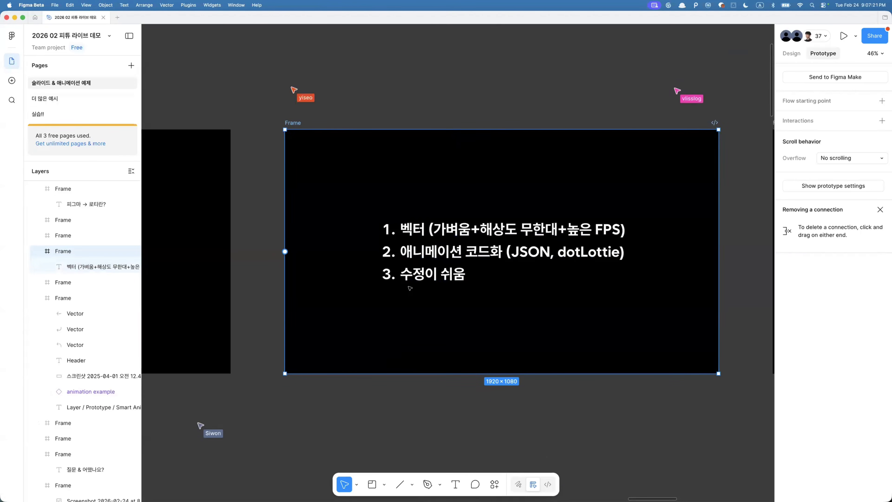
key("shift+2")
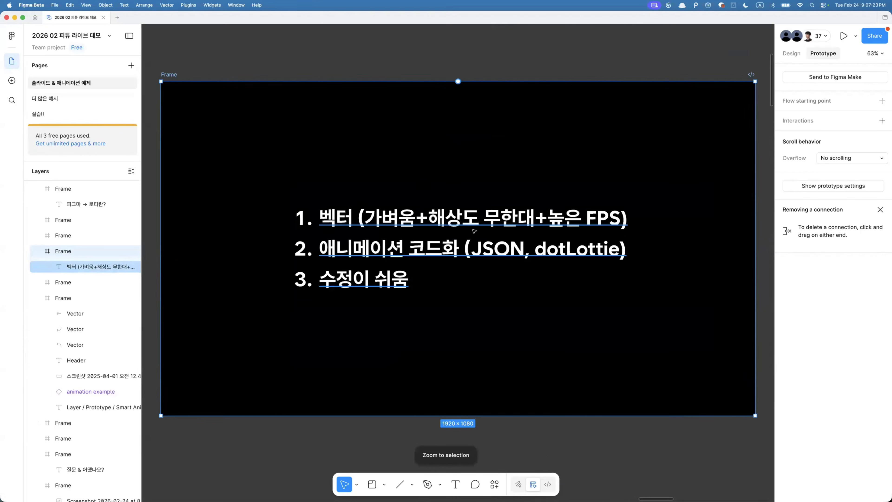
- Enter the list text and highlight 애니메이션 코드화, JSON and dotLottie in turn, then leave editing
left_click(343, 247)
double_click(343, 247)
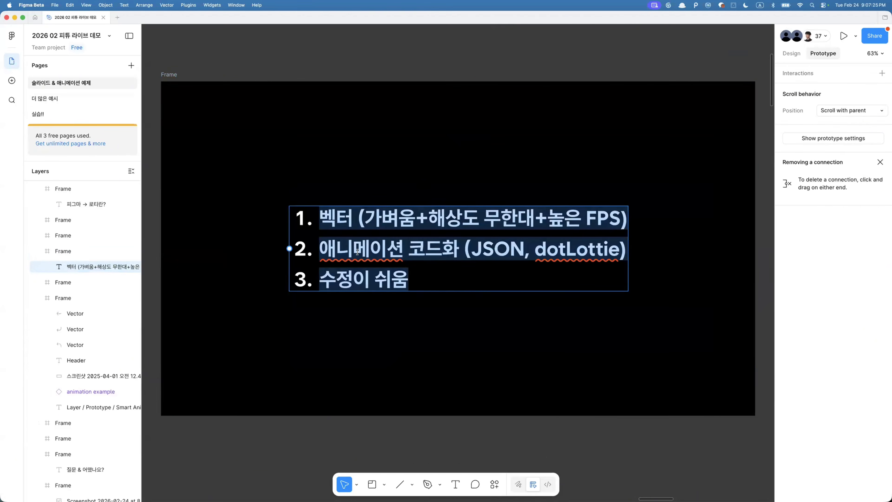
left_click(345, 248)
left_click_drag(321, 250, 469, 252)
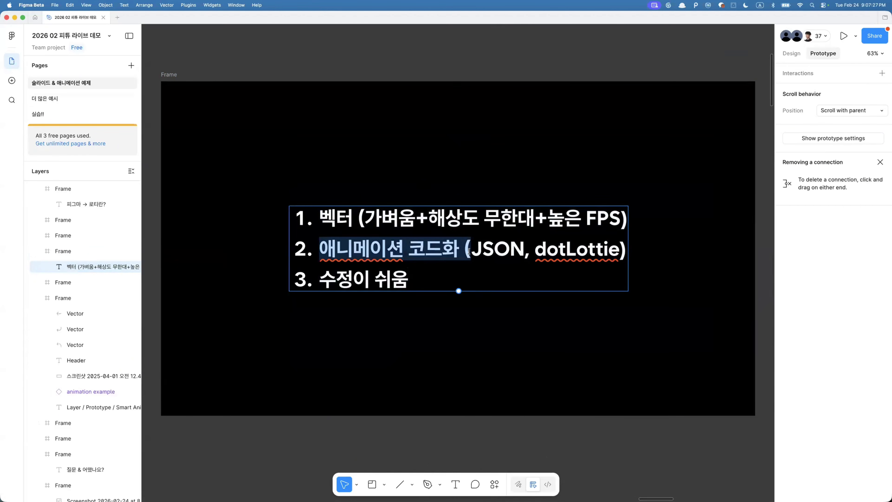
left_click(469, 250)
double_click(485, 249)
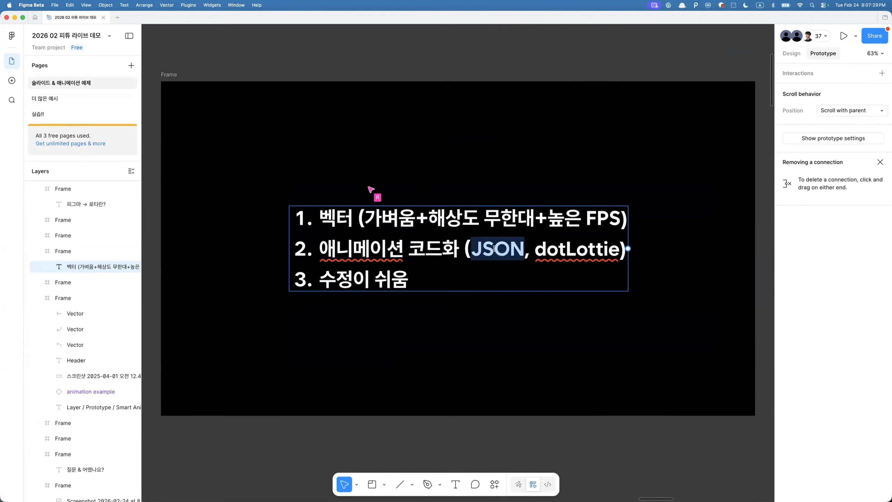
left_click(576, 250)
double_click(576, 250)
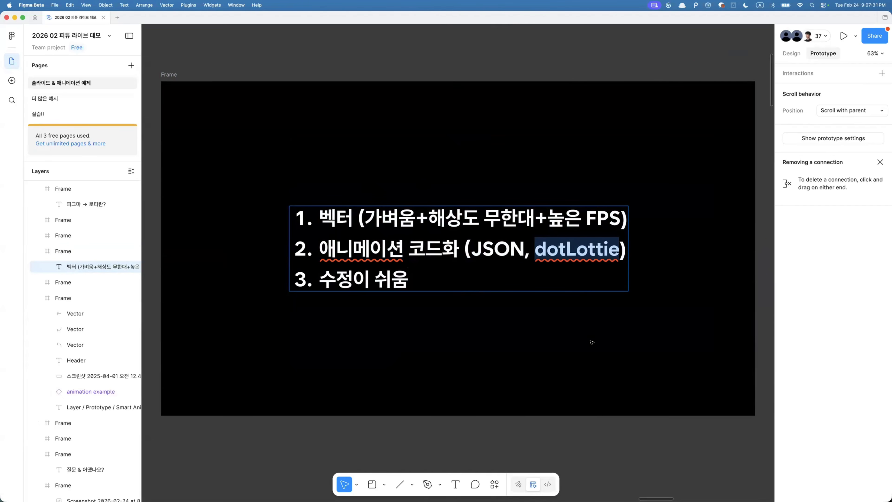
key("Escape")
left_click(568, 323)
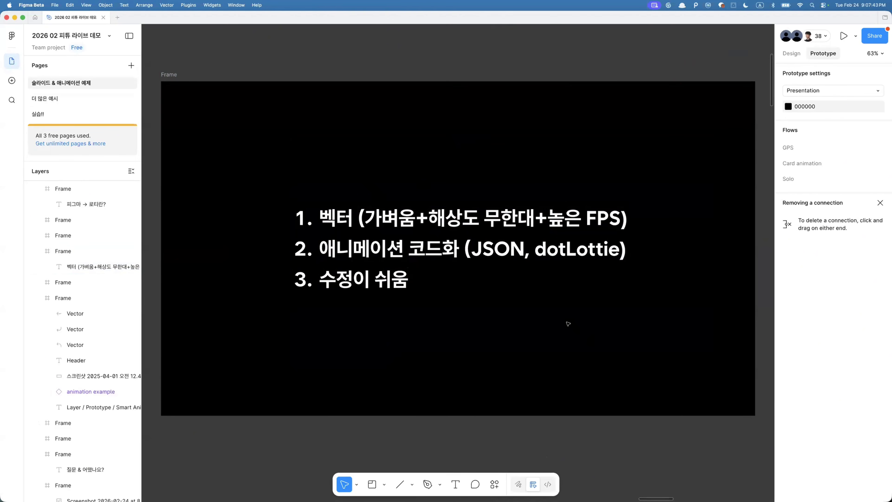
- Re-enter the list text to highlight phrases and the third line, then deselect it
left_click(329, 284)
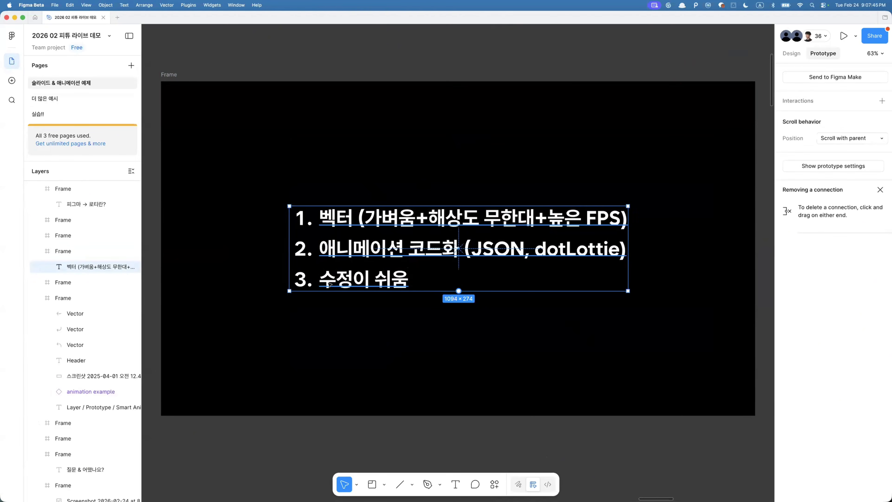
double_click(329, 284)
left_click(327, 282)
left_click(338, 278)
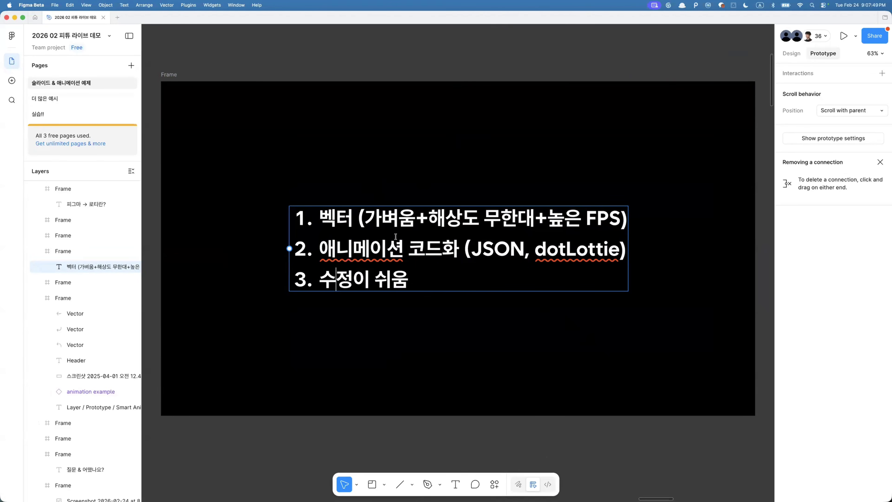
left_click_drag(485, 247, 534, 248)
left_click(494, 248)
triple_click(393, 280)
left_click(388, 308)
left_click(446, 312)
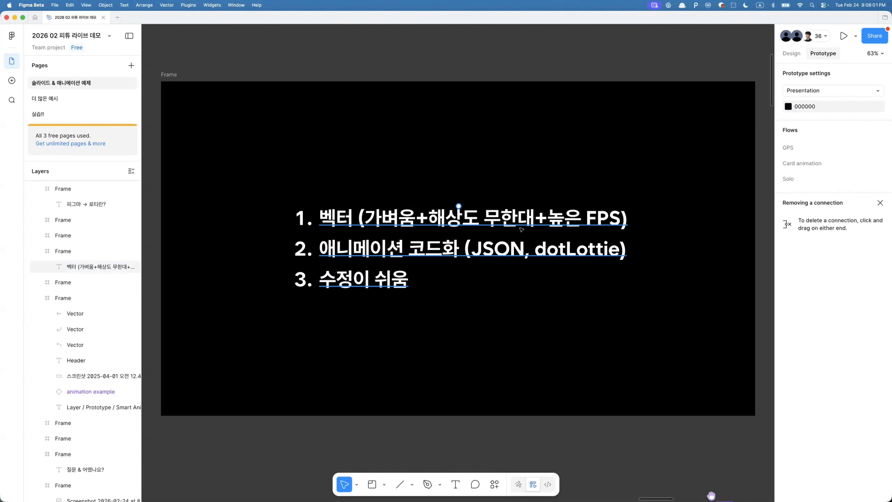
- Select the 단, 디자인 툴 모든 기능 지원 X slide, zoom to fit it and step to the next slide
scroll(521, 230, "down", 3)
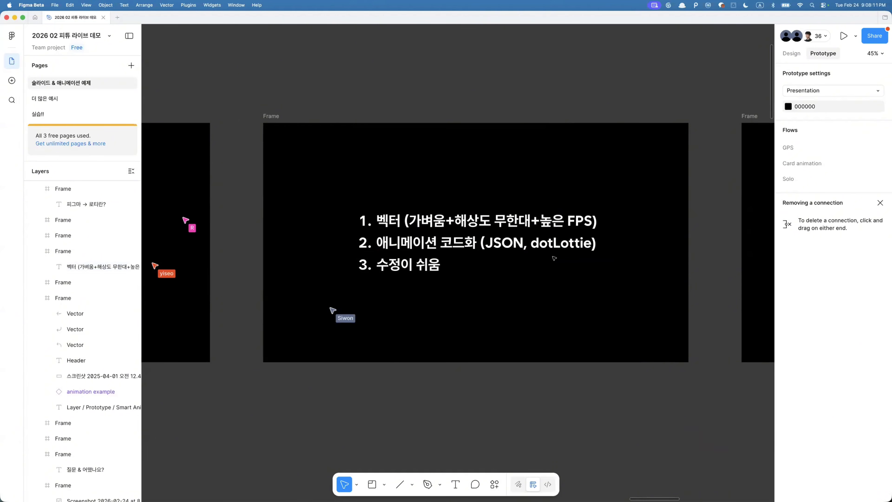
scroll(476, 211, "right", 11)
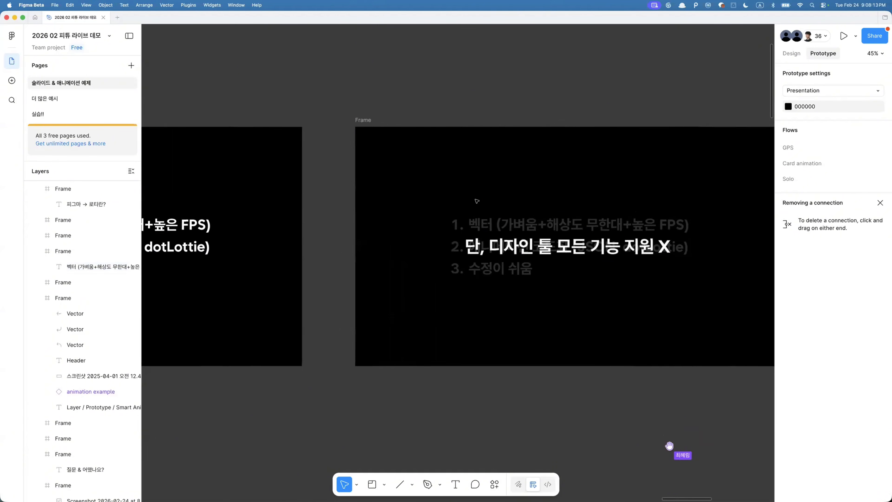
left_click(347, 126)
key("shift+2")
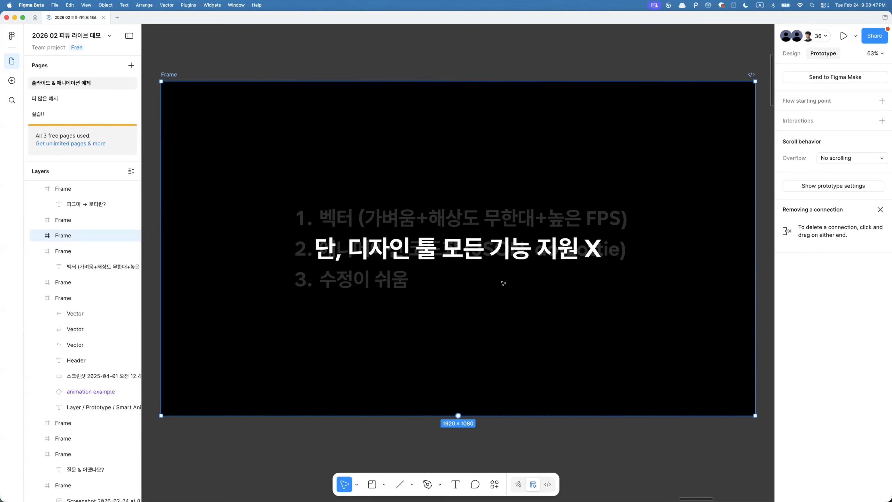
scroll(484, 253, "down", 5)
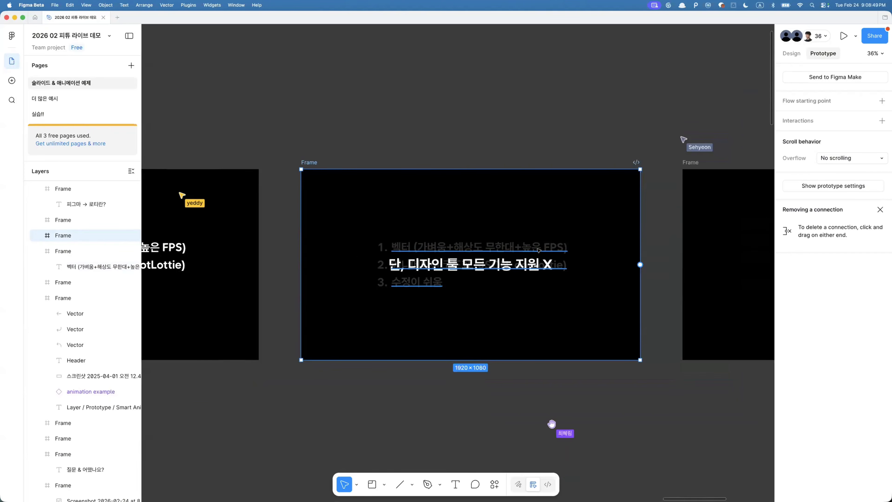
key("n")
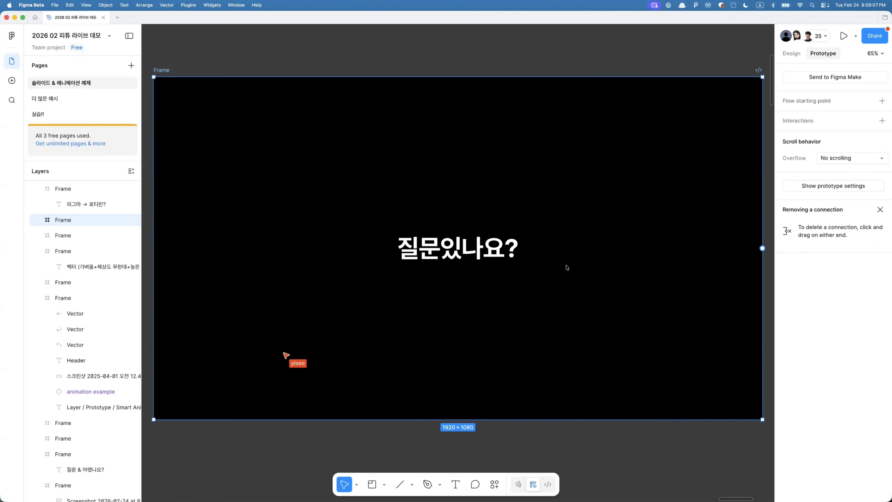
- Zoom out over the slide rows, select the Preset / Multi Frames / Flow slide and zoom to fit it
scroll(566, 268, "down", 5)
left_click(660, 300)
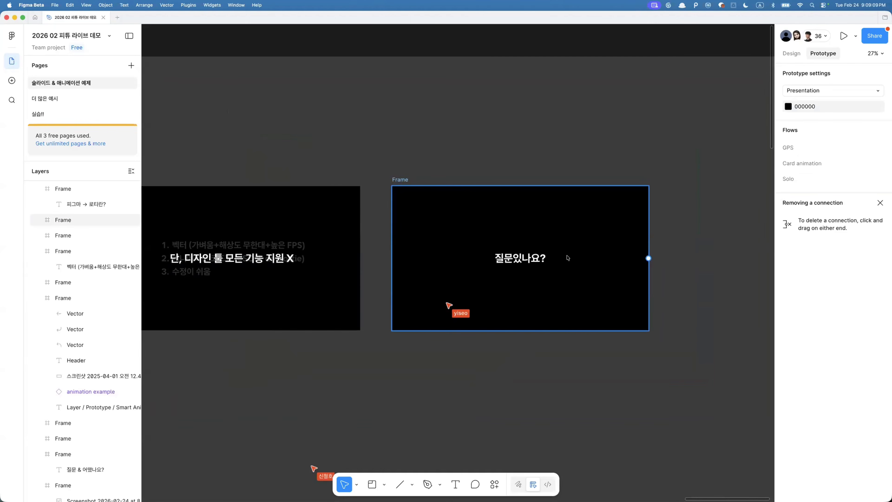
scroll(566, 257, "down", 5)
scroll(442, 275, "down", 1)
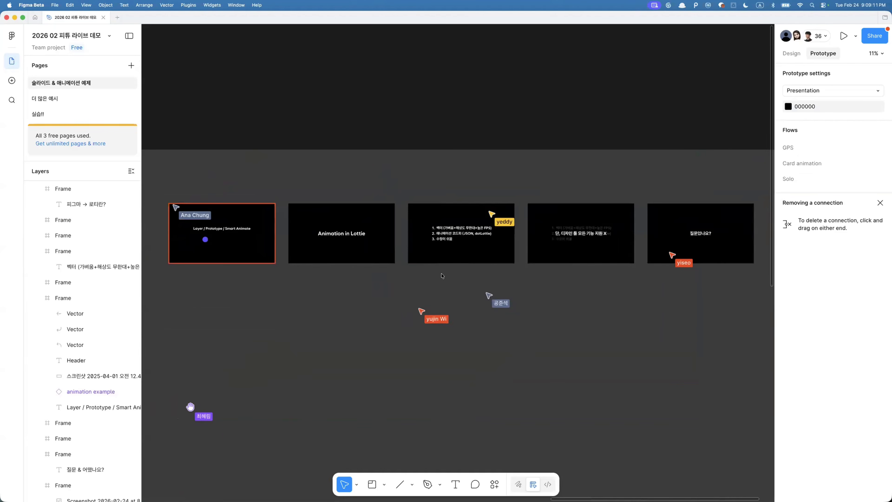
scroll(387, 309, "left", 5)
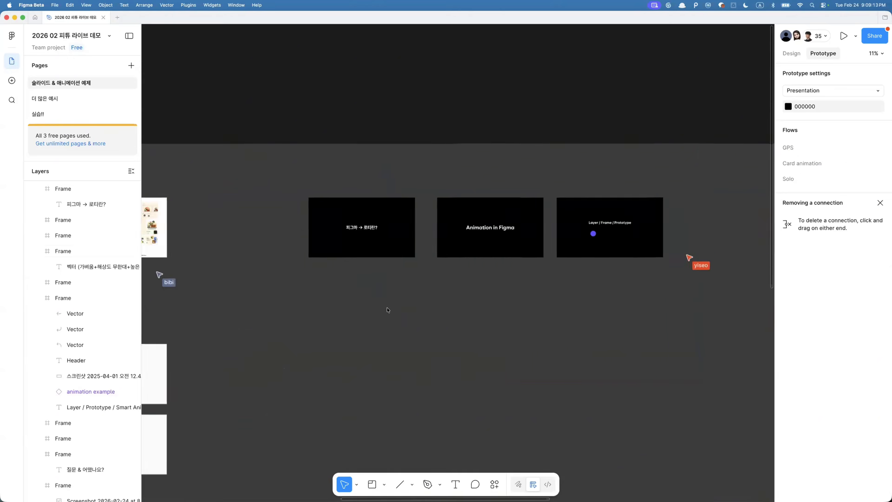
scroll(388, 310, "down", 10)
left_click(483, 219)
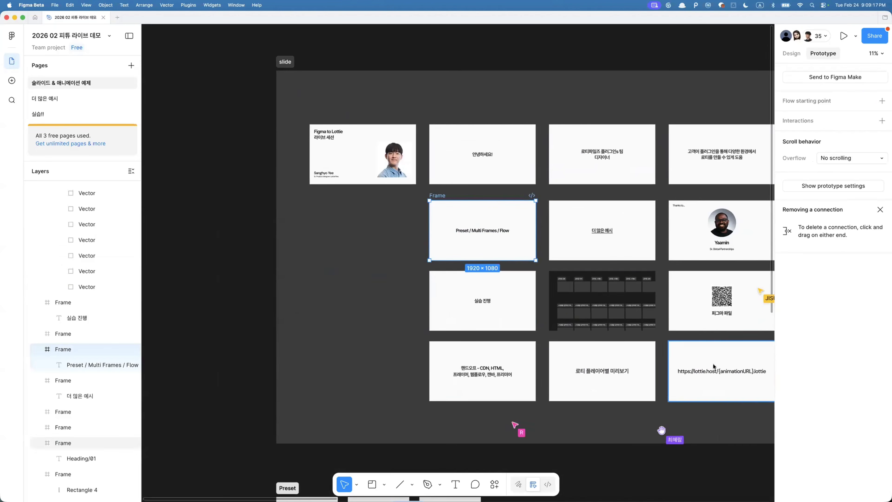
left_click(349, 300)
left_click(490, 227)
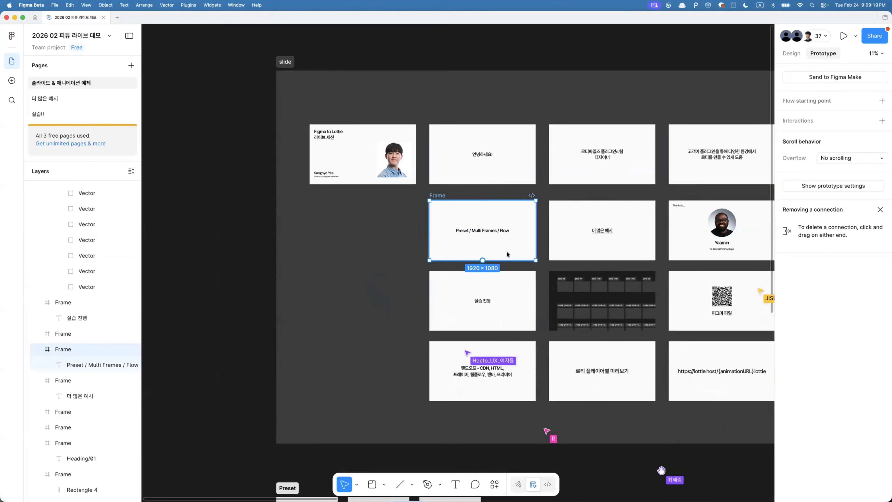
key("shift+2")
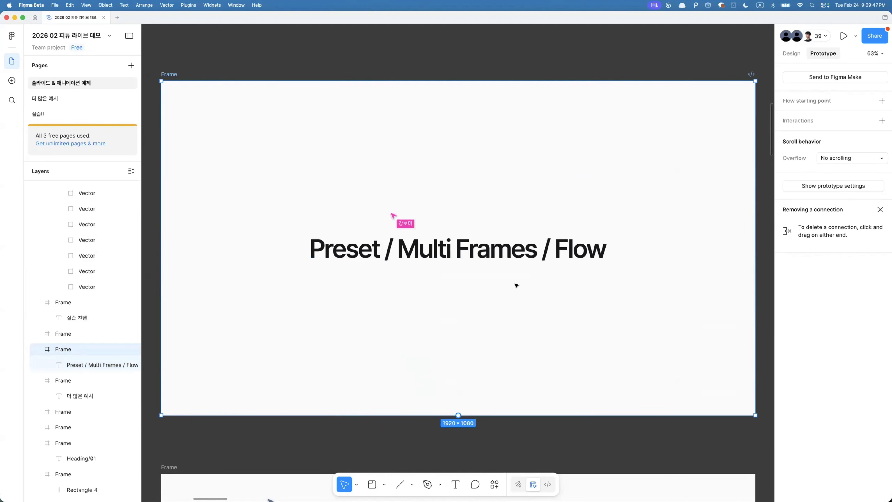
- Scroll through the following slides down to the Preset and Multi Frames example frames
scroll(516, 283, "down", 5)
scroll(515, 285, "right", 5)
scroll(516, 285, "down", 2)
scroll(515, 284, "left", 3)
scroll(516, 285, "down", 2)
scroll(506, 281, "down", 2)
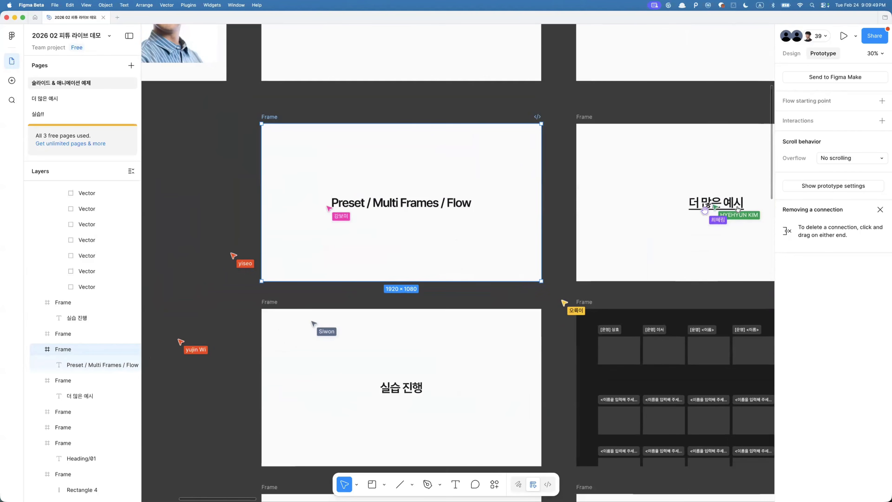
scroll(589, 235, "down", 15)
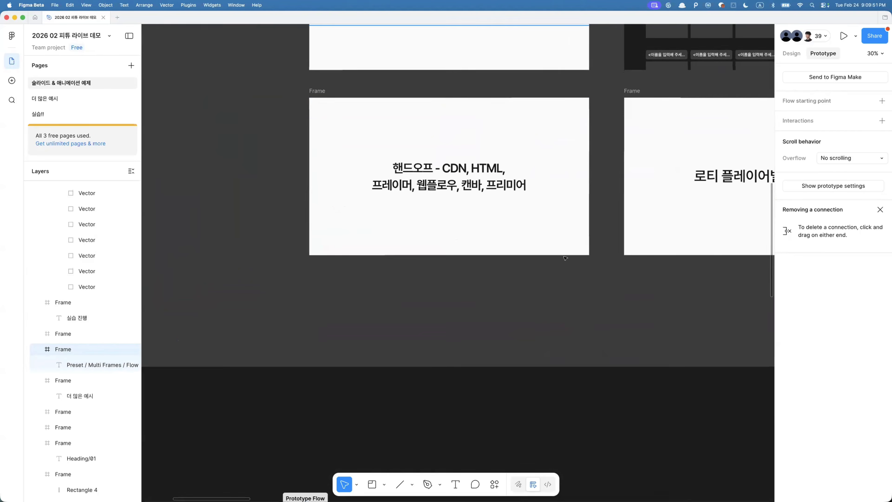
scroll(365, 260, "left", 3)
scroll(351, 198, "up", 4)
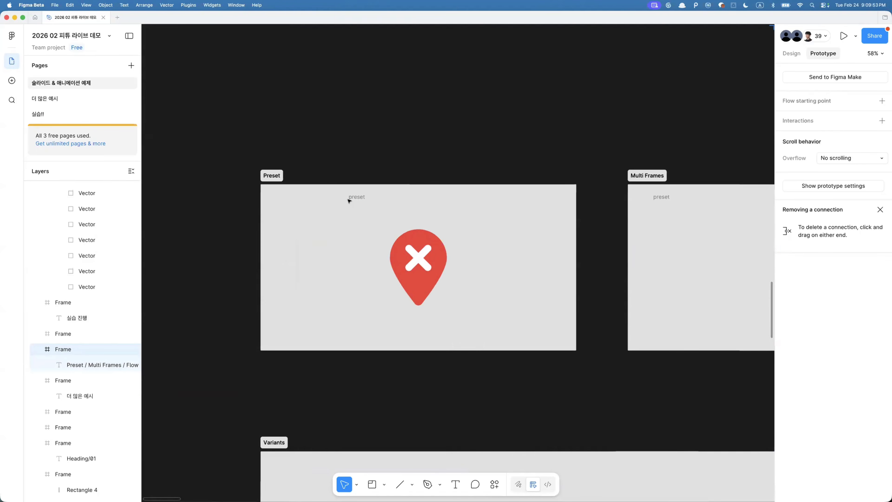
- Inspect the pin shapes across the Preset, Multi Frames and Prototype Flow examples and the two preset frames in Multi Frames
scroll(302, 165, "down", 4)
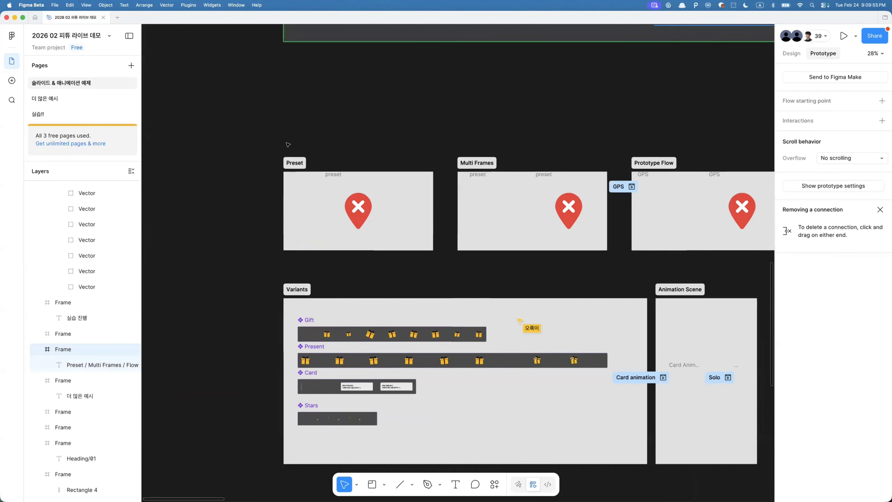
left_click_drag(278, 141, 685, 237)
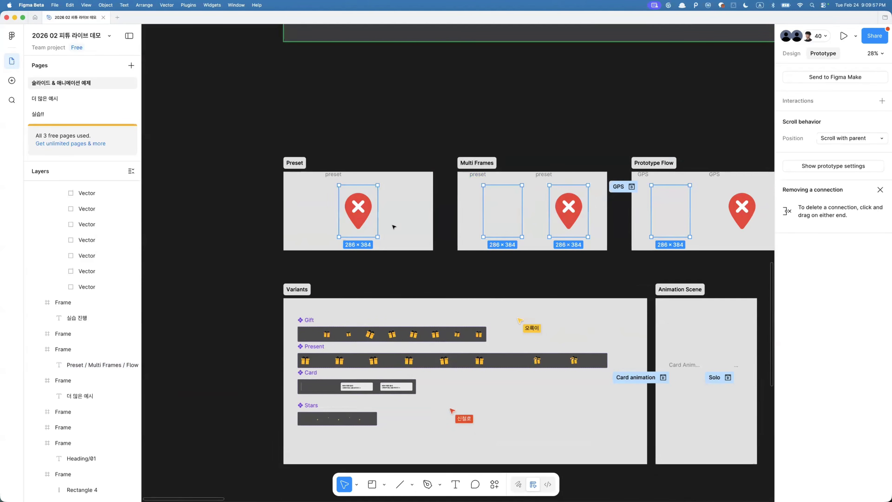
scroll(393, 224, "up", 2)
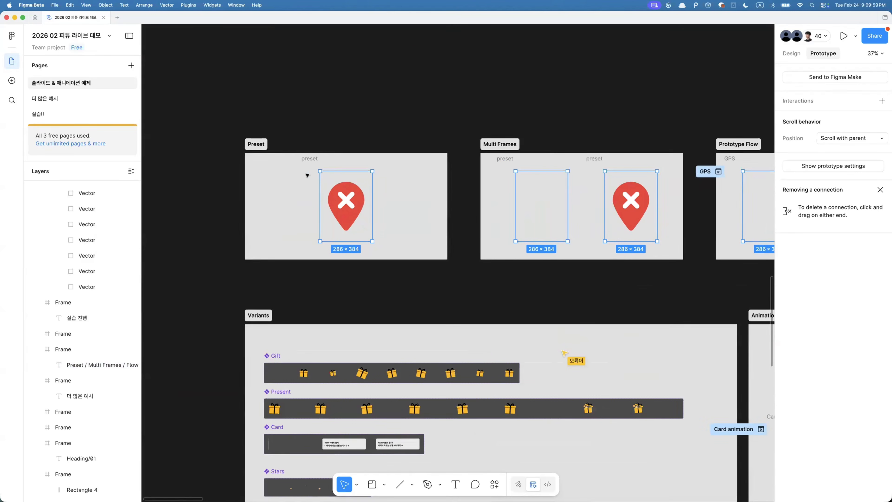
left_click(335, 162)
left_click(506, 158)
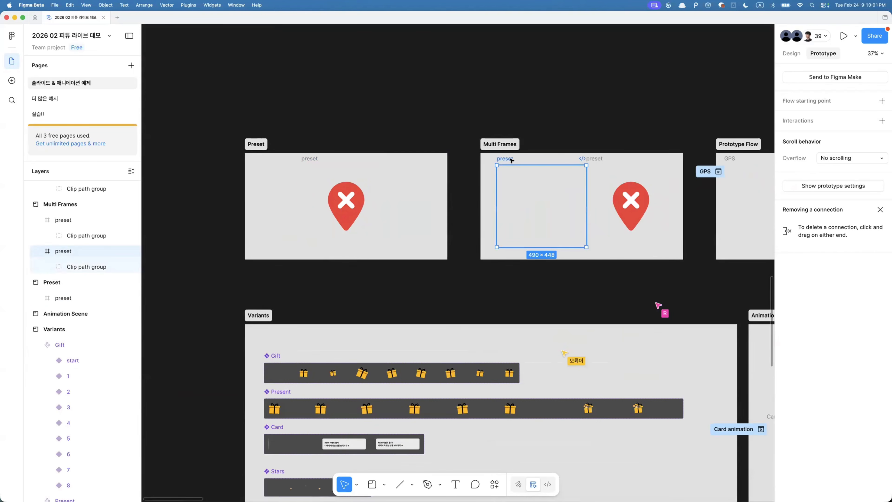
left_click(600, 159)
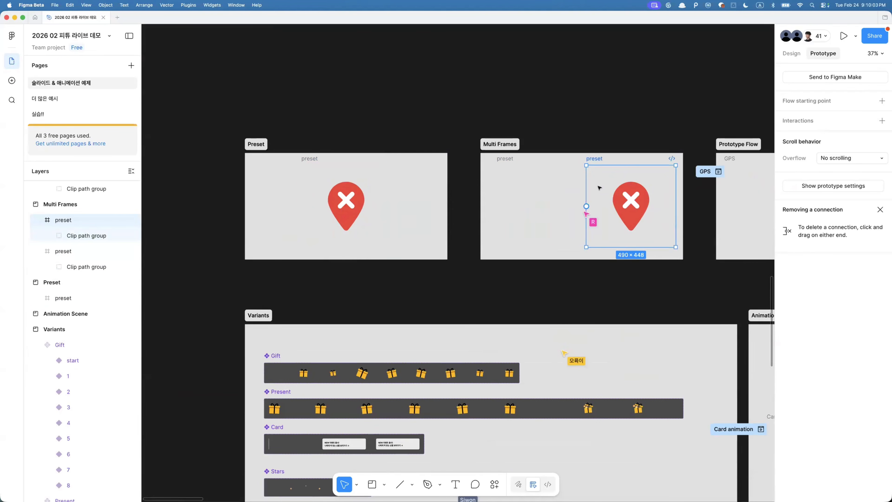
- Select the preset frame in the Preset example and launch the LottieFiles plugin's Export to Lottie command
scroll(421, 176, "right", 2)
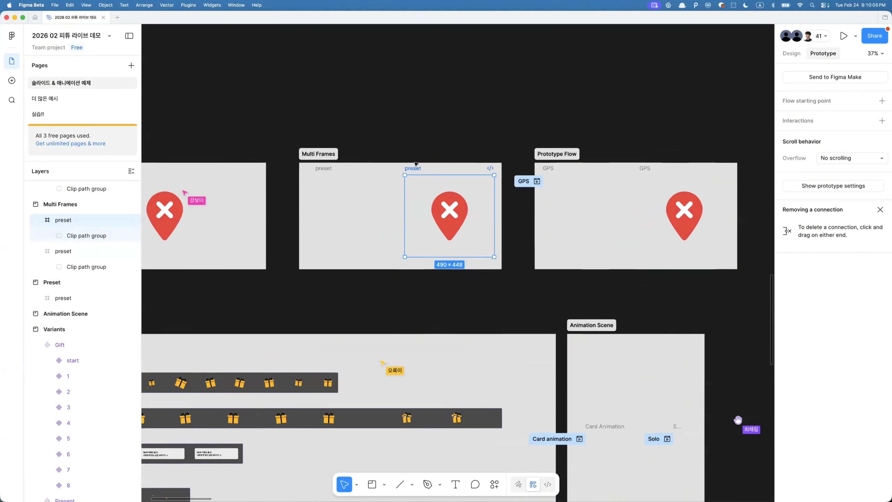
scroll(429, 191, "left", 3)
left_click(453, 234)
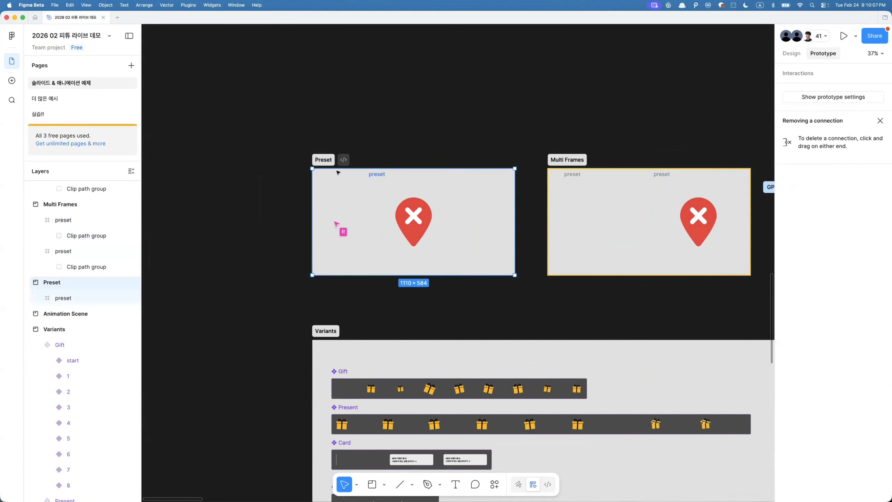
key("super+k")
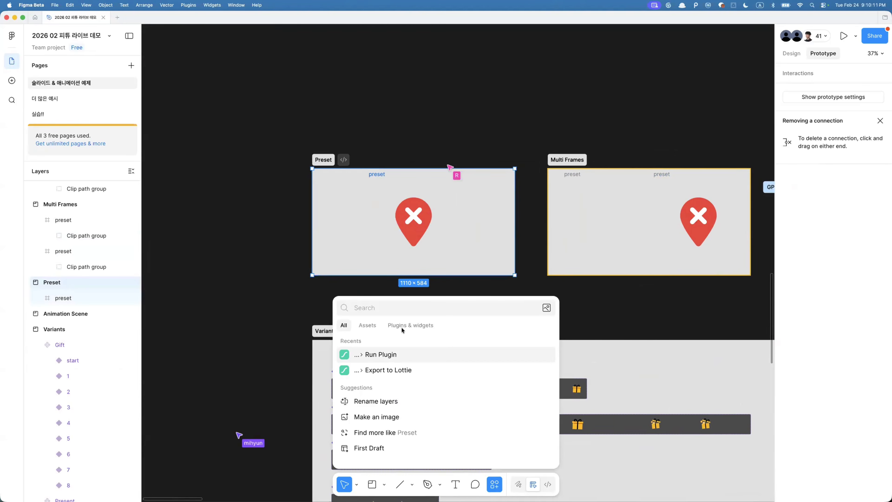
key("Down")
left_click(389, 200)
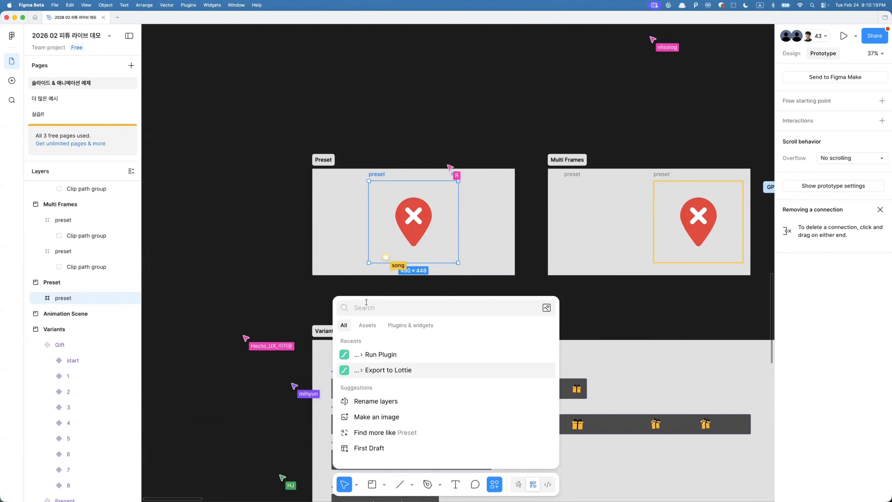
left_click(412, 325)
left_click(408, 341)
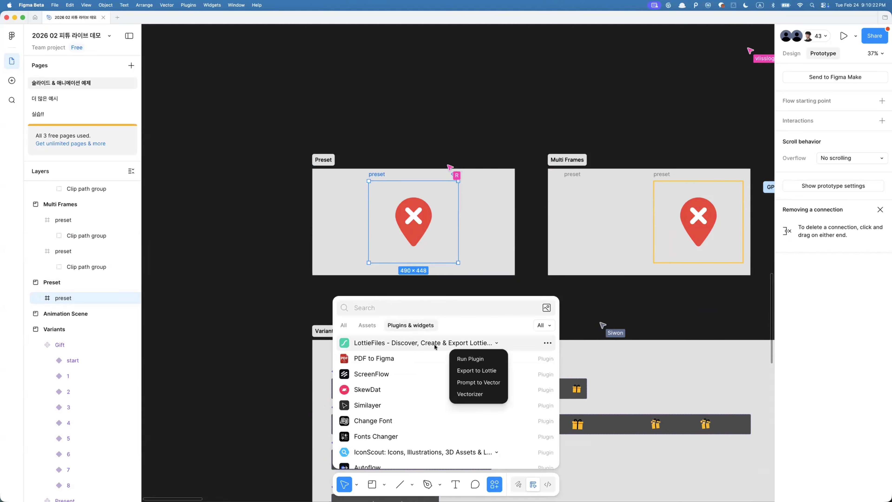
left_click(478, 370)
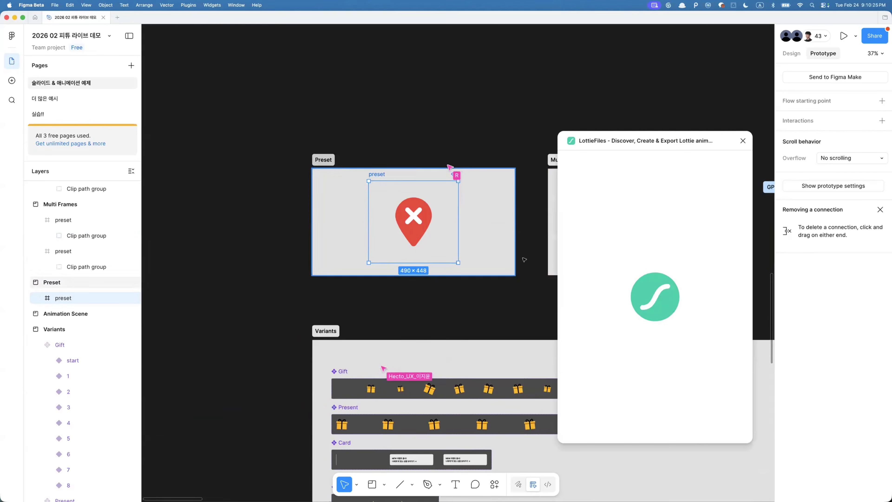
- Move the plugin window aside and animate the selection with the Single frame preset
left_click_drag(608, 140, 576, 127)
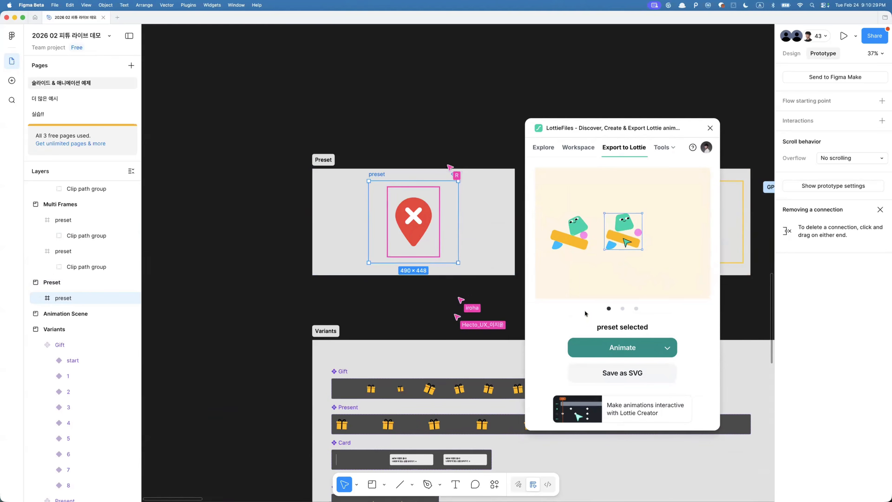
triple_click(631, 327)
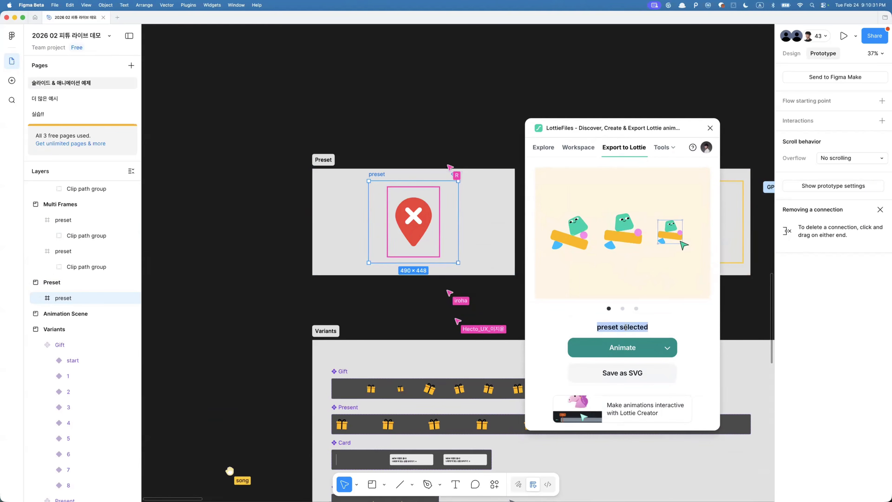
left_click(655, 334)
mouse_move(634, 349)
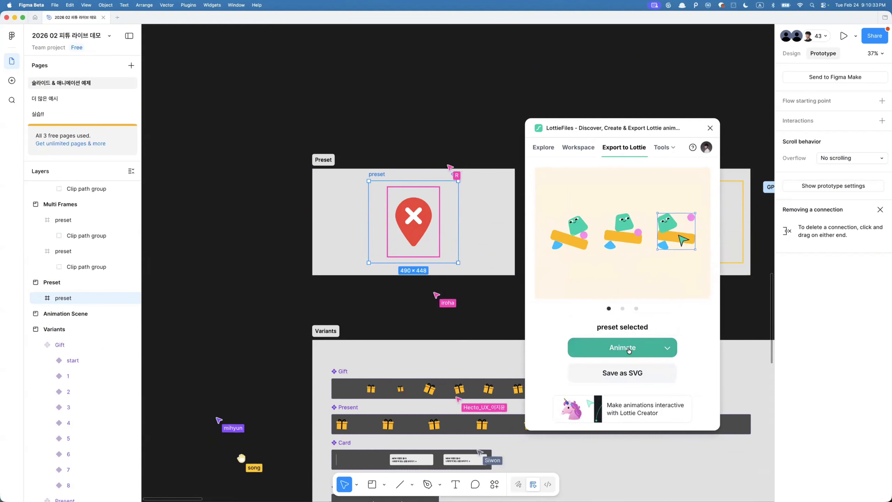
left_click(669, 350)
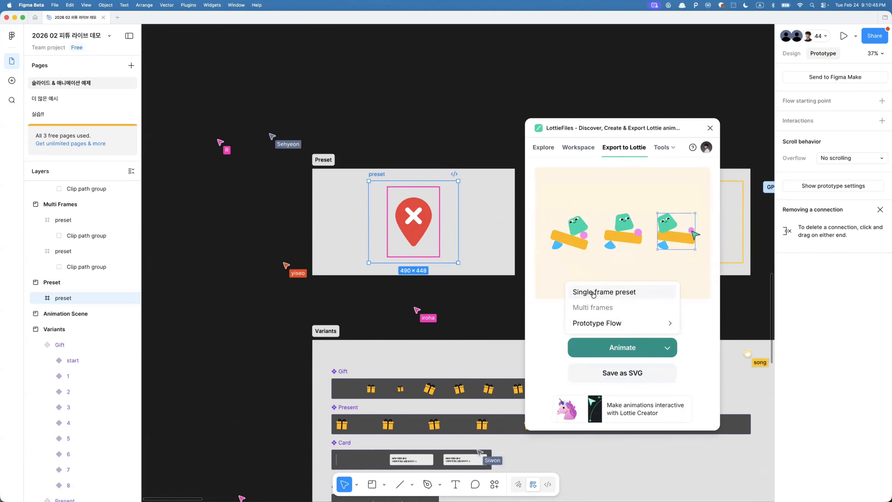
left_click(595, 293)
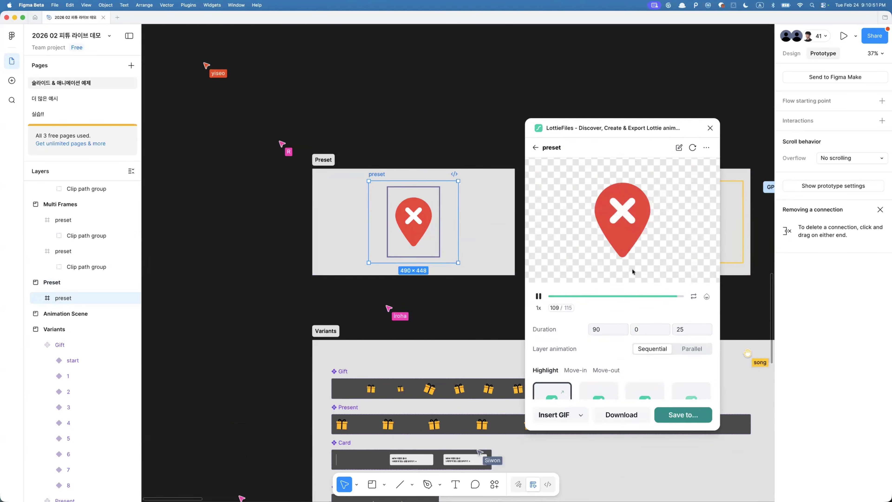
- Set the animation duration to 45 and the third duration value to 100
double_click(597, 329)
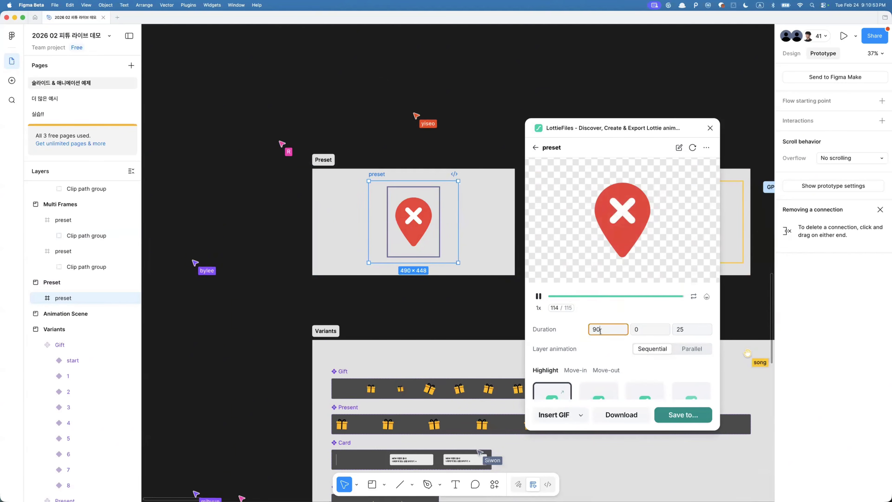
type("45")
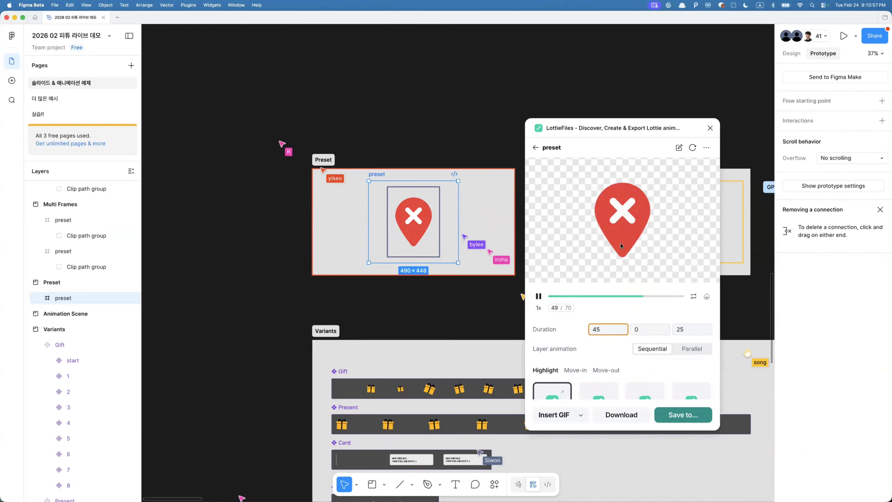
left_click(681, 328)
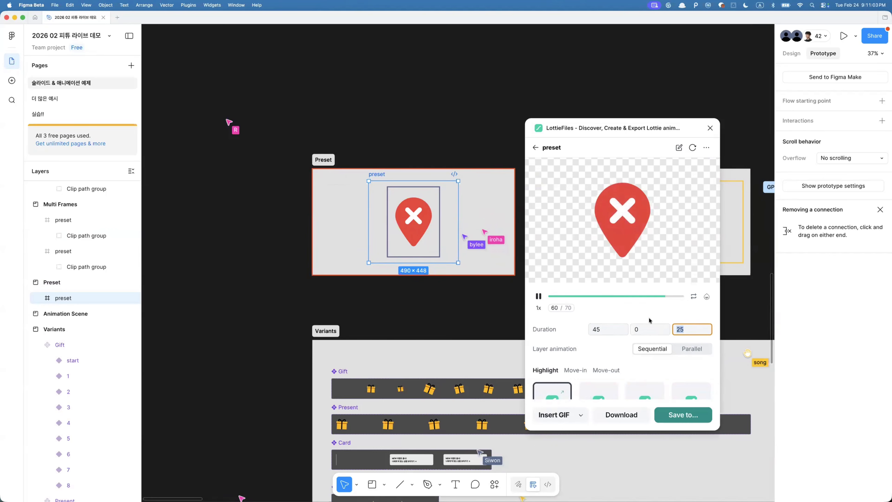
type("100")
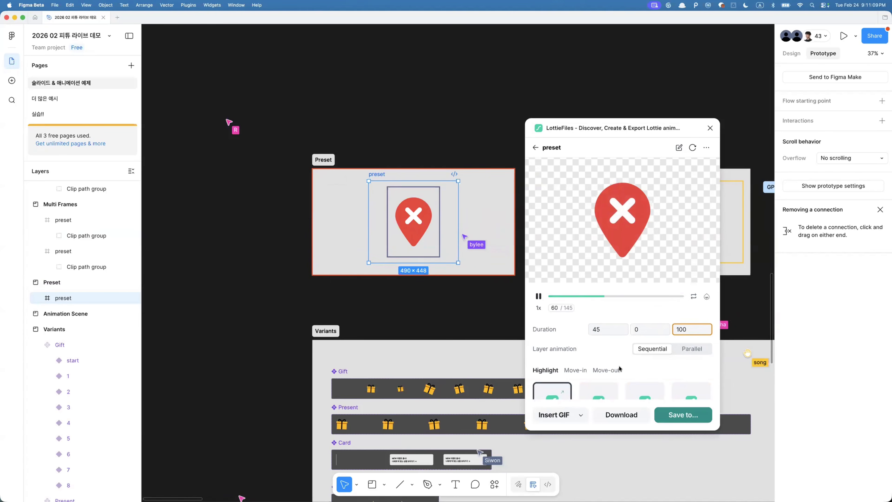
- Switch layer animation to Parallel and apply the Rotate highlight preset
scroll(619, 369, "down", 2)
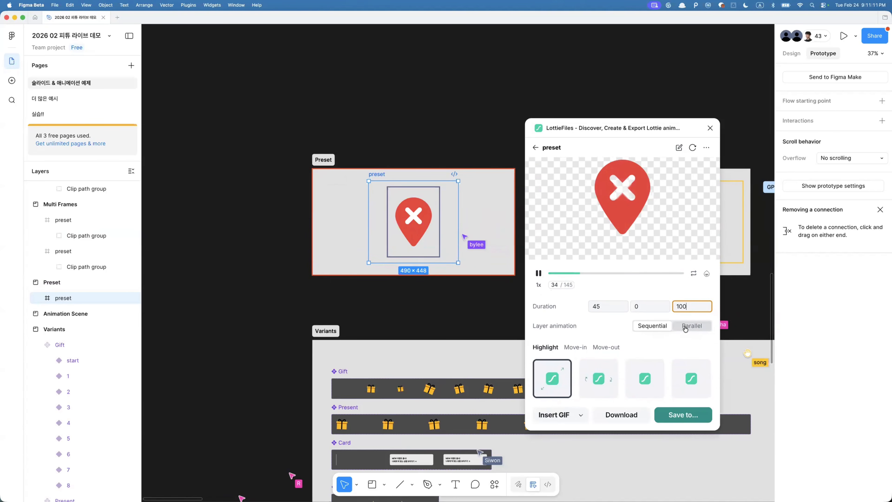
left_click(694, 326)
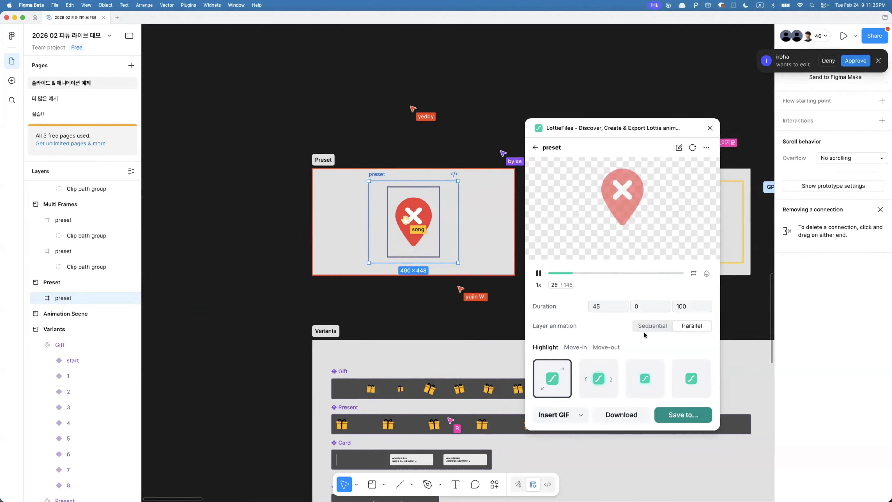
scroll(580, 362, "down", 2)
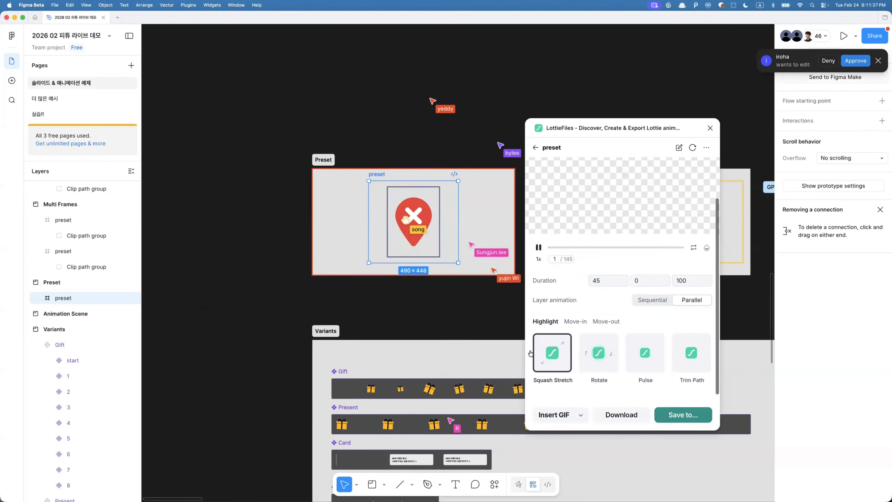
left_click(598, 355)
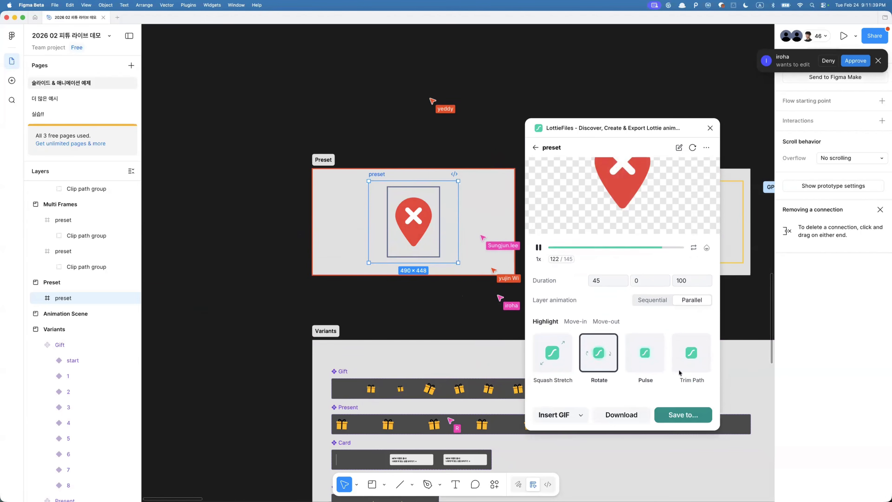
- Apply the Trim Path highlight preset and browse the Move-in presets
scroll(646, 351, "up", 1)
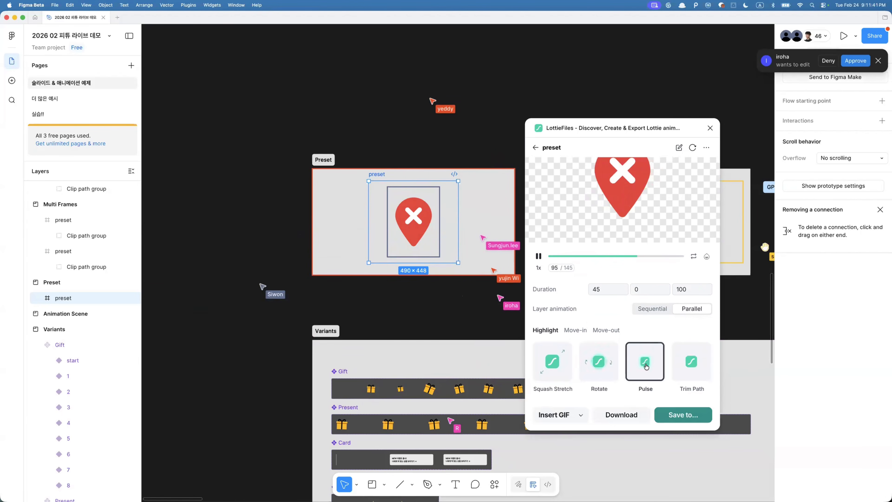
left_click(703, 372)
scroll(688, 367, "up", 3)
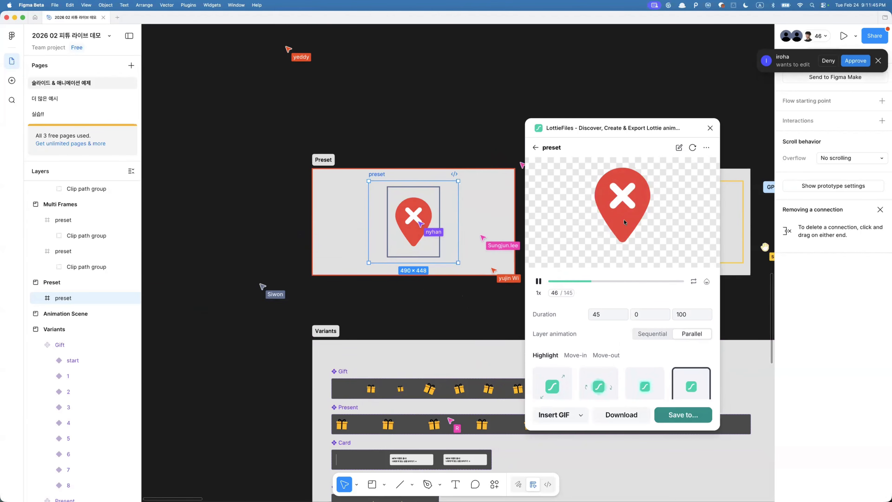
left_click(578, 355)
scroll(597, 352, "down", 1)
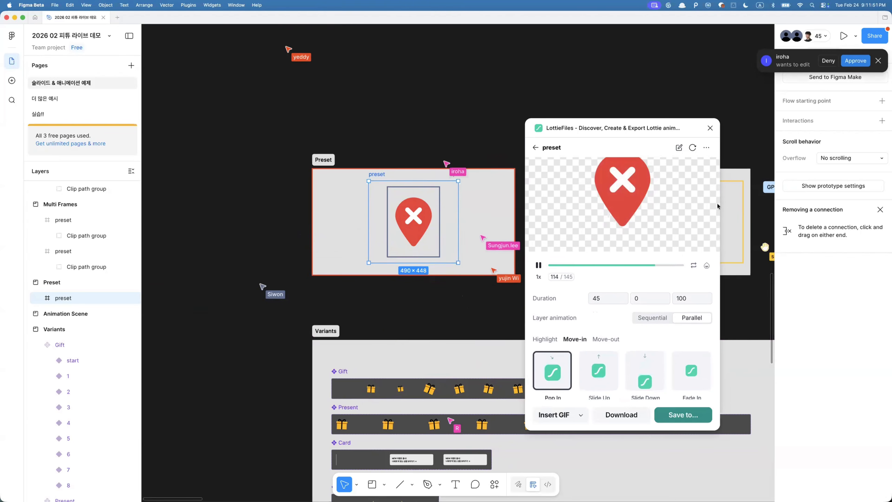
- Close the LottieFiles plugin and select the Multi Frames example frame
left_click(708, 128)
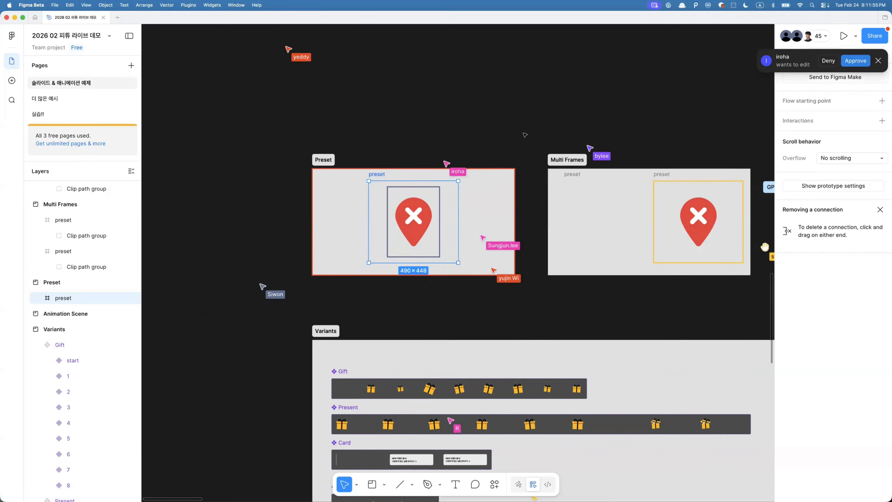
left_click(525, 135)
scroll(525, 135, "right", 8)
left_click(431, 151)
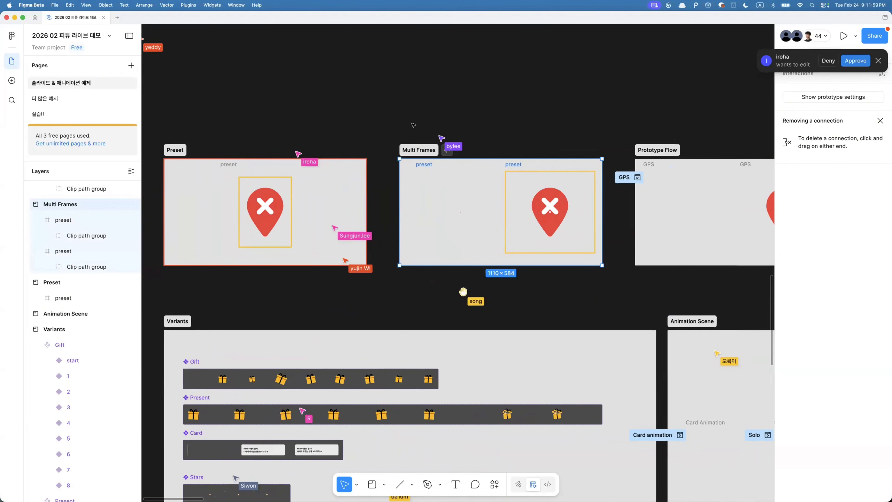
- Approve the collaborator's edit request and select both preset frames inside the Multi Frames example
left_click(827, 61)
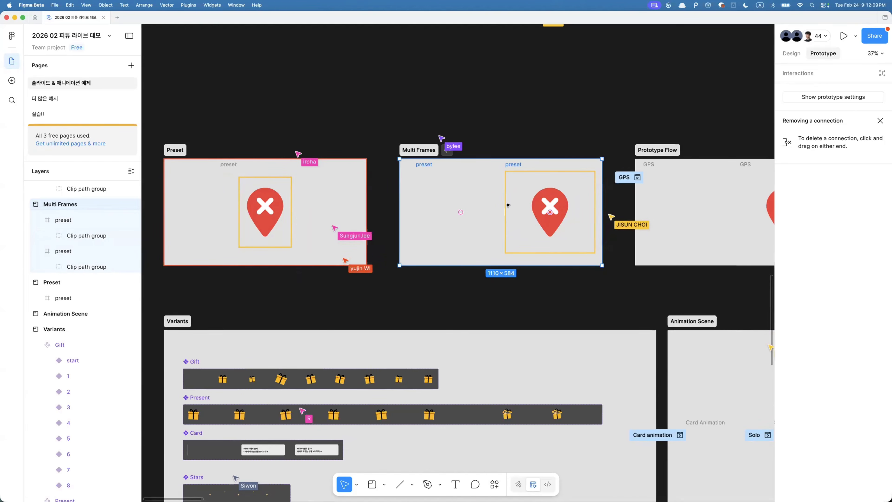
left_click_drag(410, 118, 600, 279)
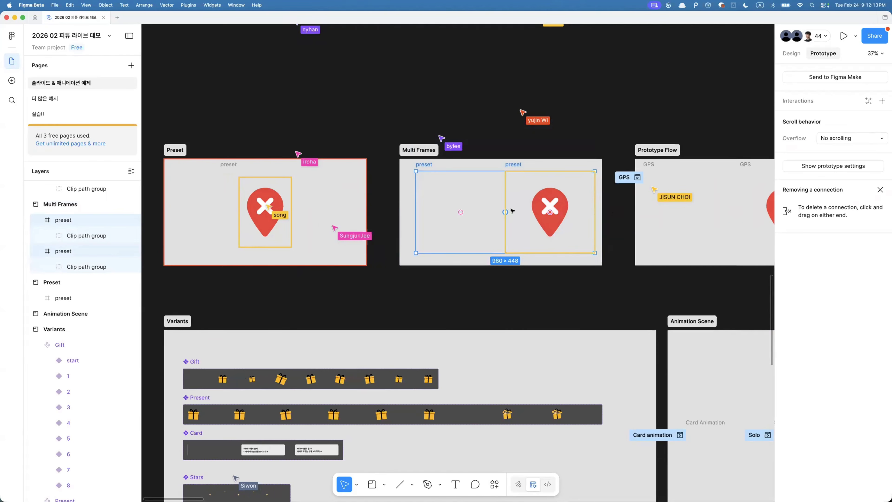
scroll(436, 167, "up", 4)
left_click(459, 222)
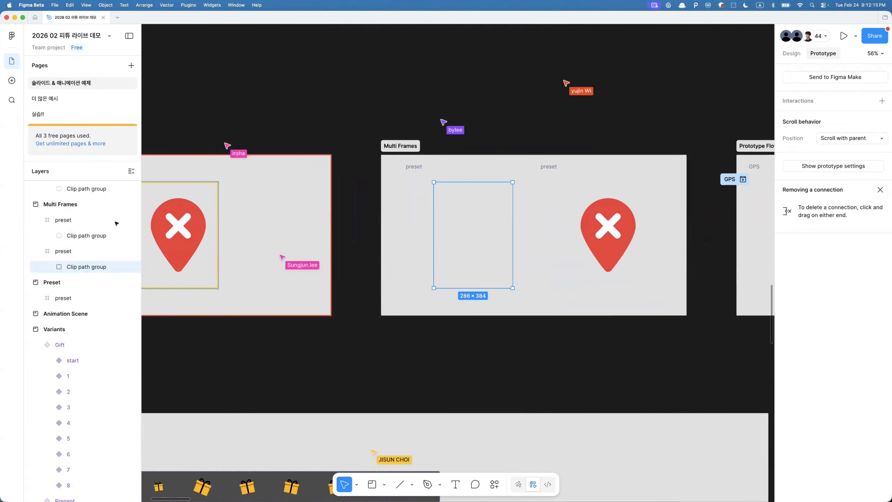
left_click(427, 198)
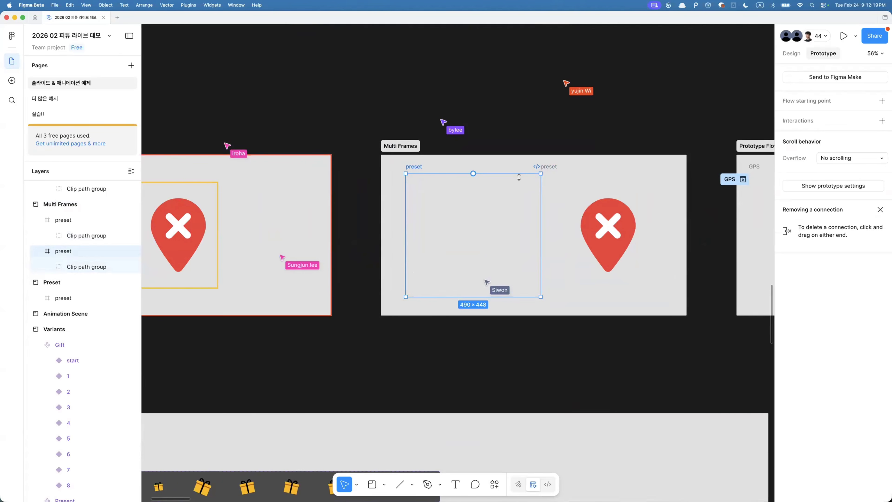
left_click_drag(392, 120, 689, 326)
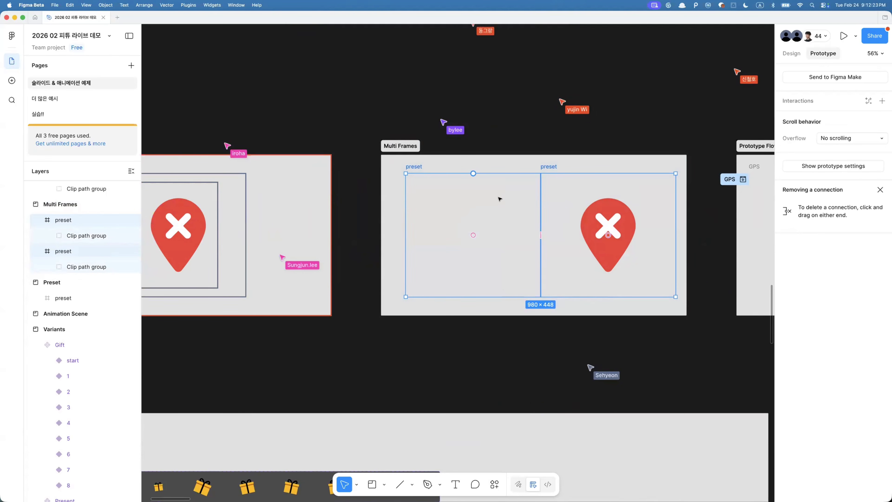
- Run Export to Lottie on the selected frames to animate them and play the preview
key("super+k")
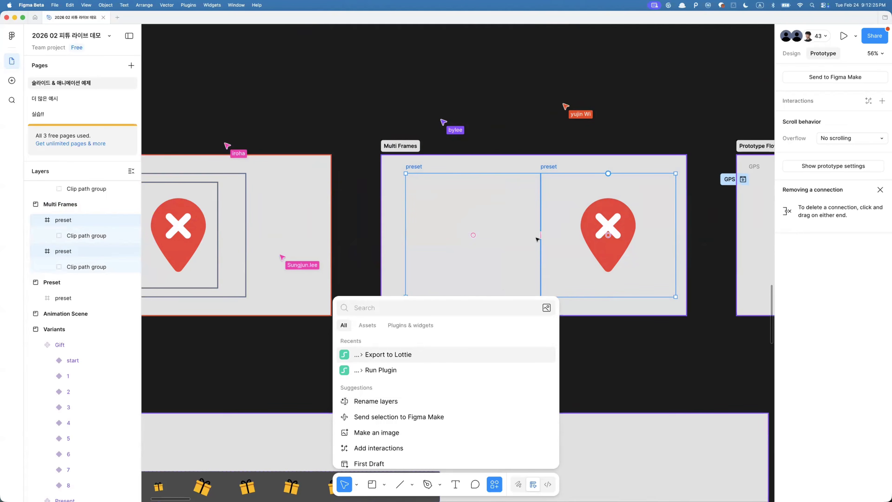
left_click(400, 357)
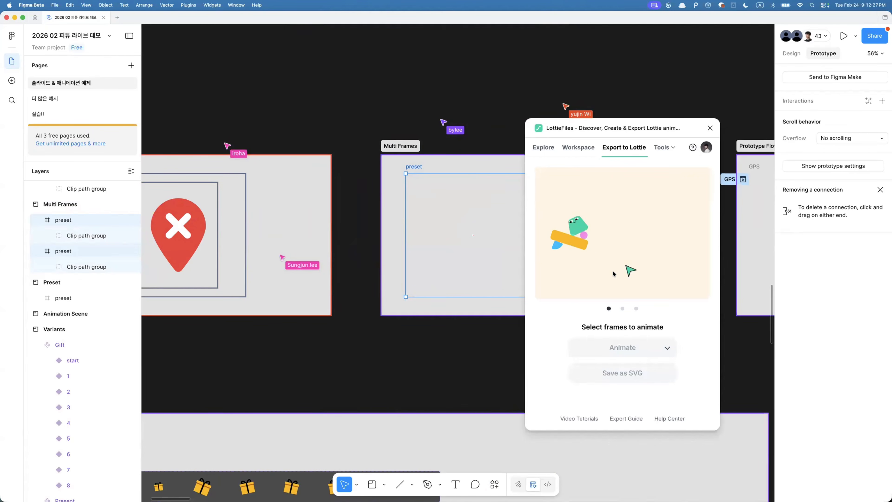
left_click(659, 348)
left_click(615, 308)
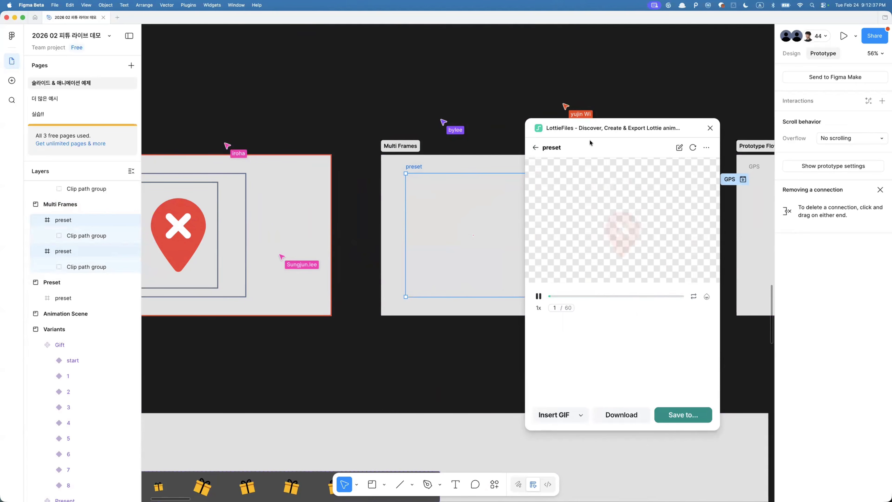
left_click(539, 296)
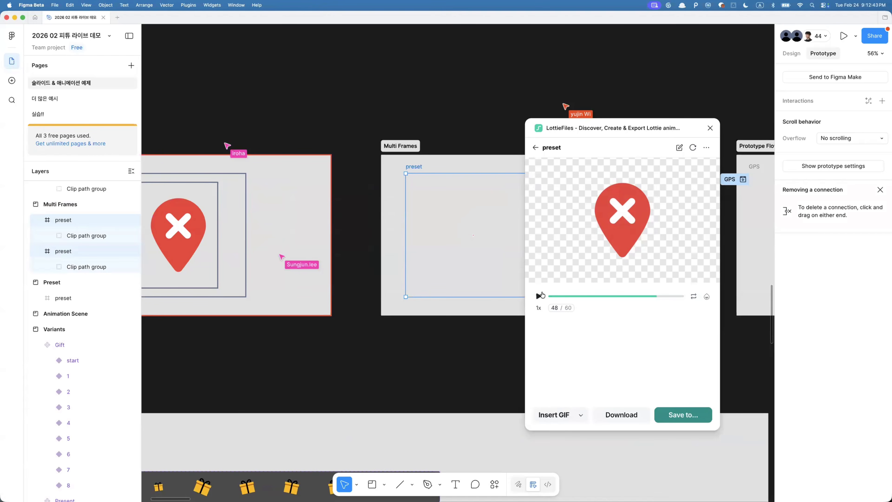
- Examine the Group and Vector layers inside each preset frame's clip path group
left_click(475, 243)
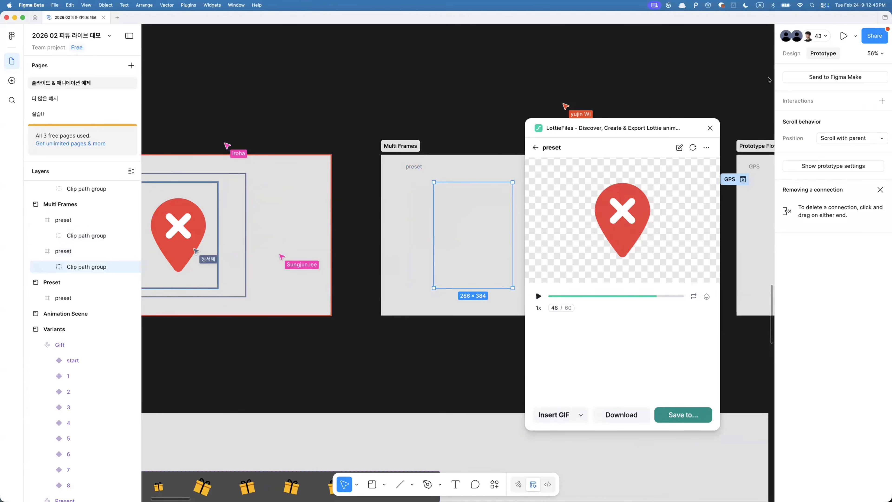
left_click(792, 54)
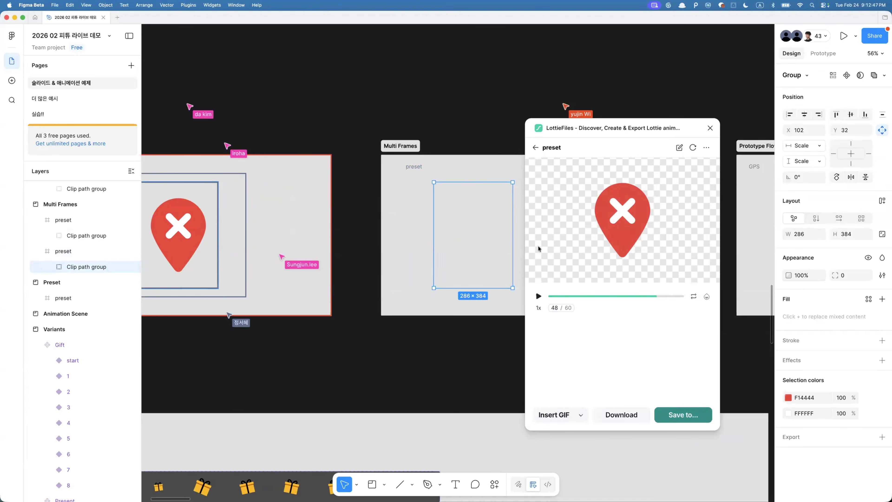
double_click(484, 232)
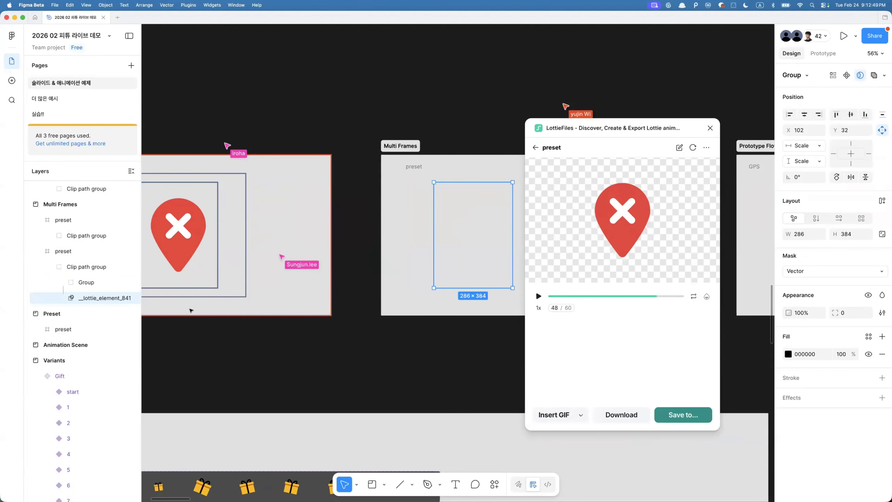
double_click(489, 219)
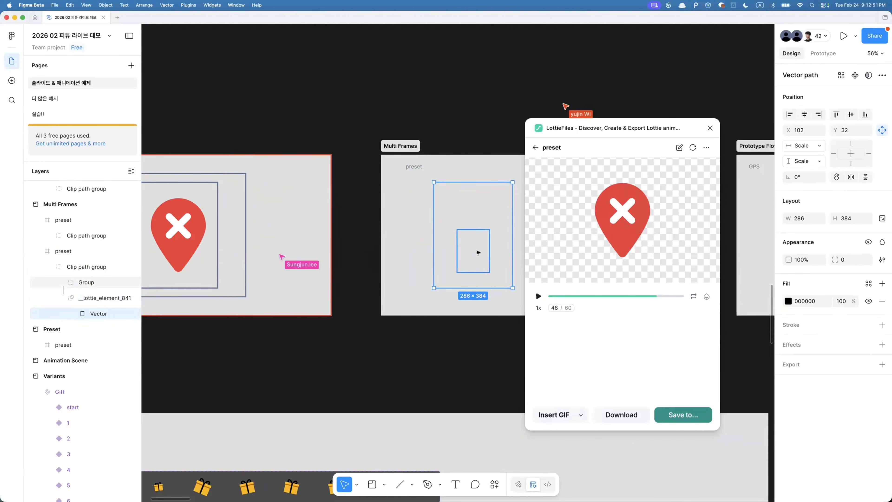
left_click(476, 251)
left_click(102, 315)
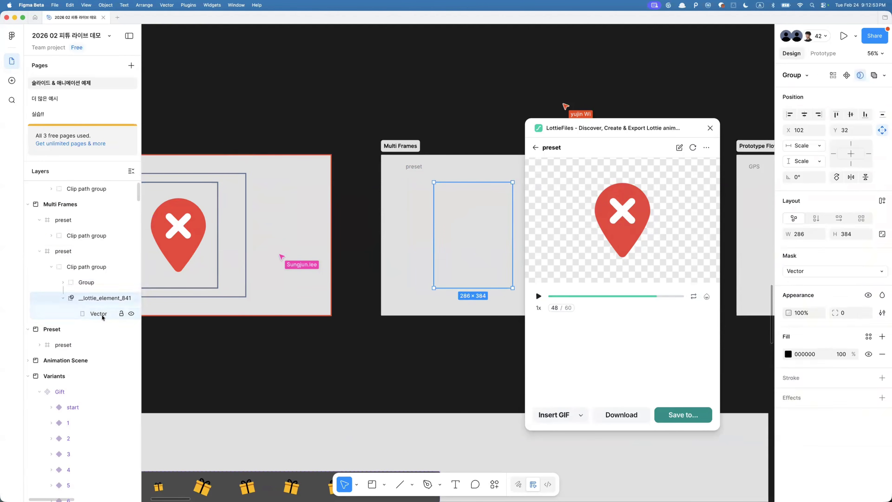
key("shift+Return")
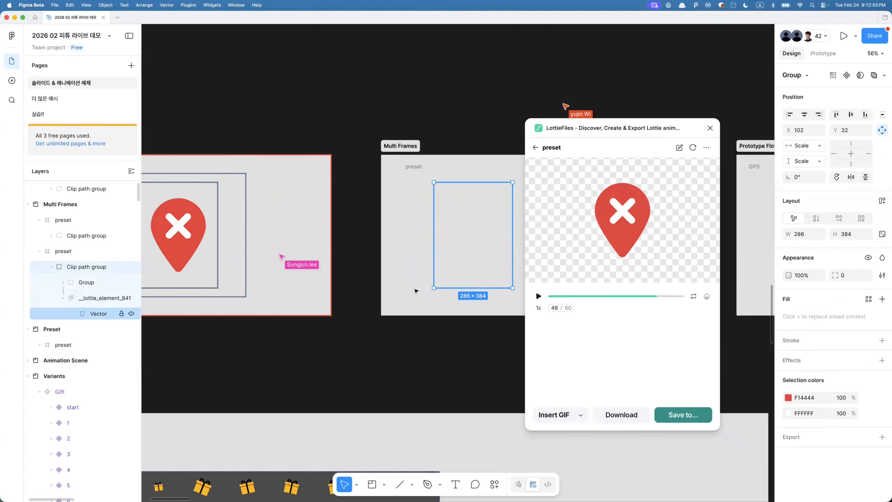
left_click(86, 282)
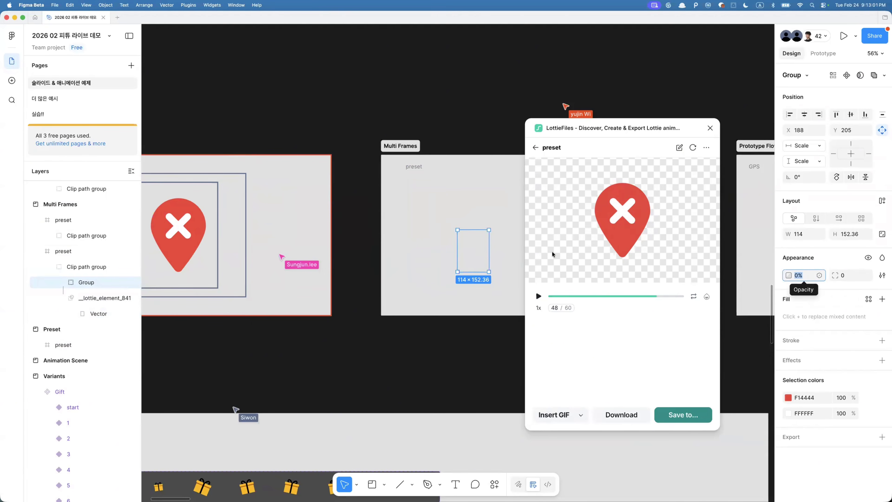
scroll(419, 249, "right", 6)
left_click(420, 249)
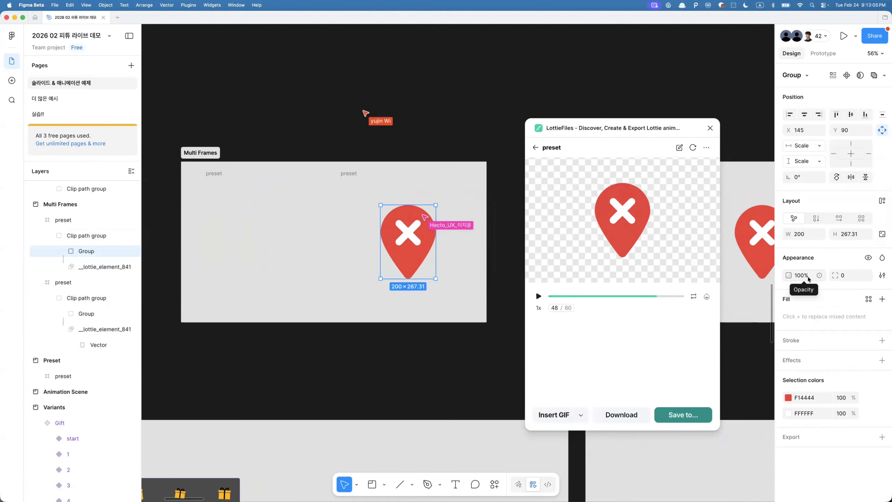
left_click(265, 264)
left_click(81, 311)
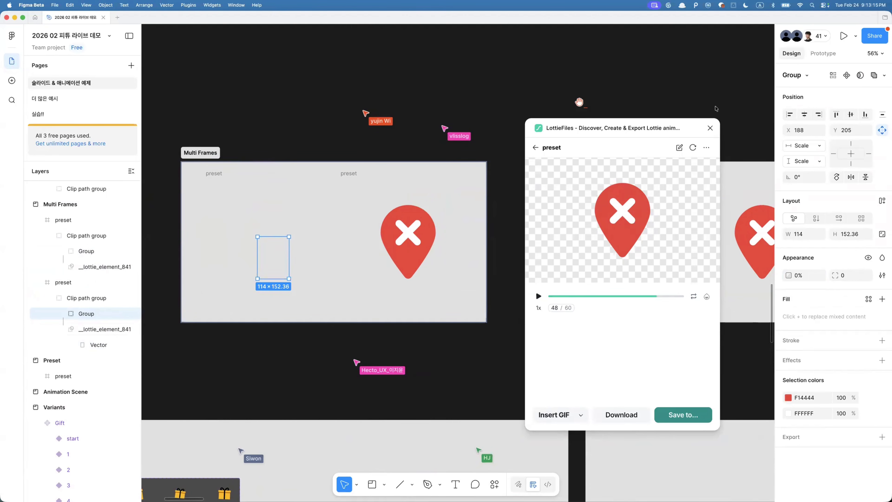
- Replay the Lottie preview and close the LottieFiles plugin
left_click(692, 147)
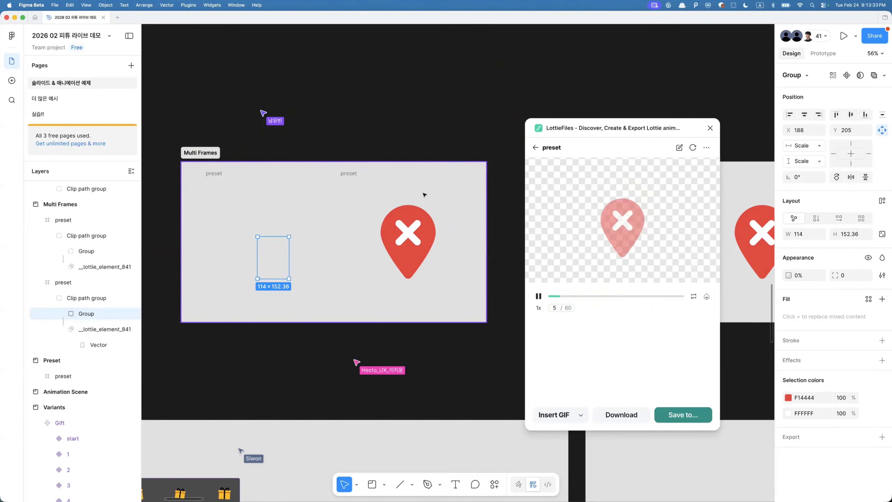
left_click(710, 127)
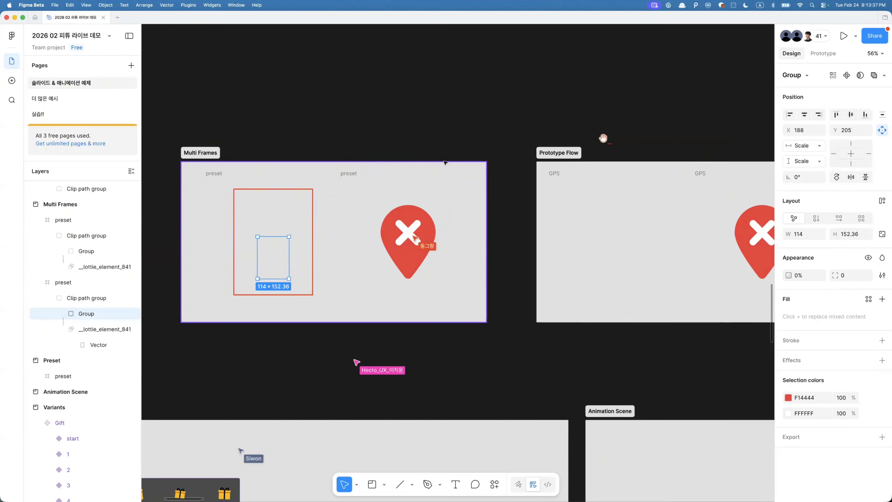
- Inspect the existing prototype interaction between the two GPS frames in the Prototype Flow section
scroll(445, 163, "right", 10)
left_click(375, 188)
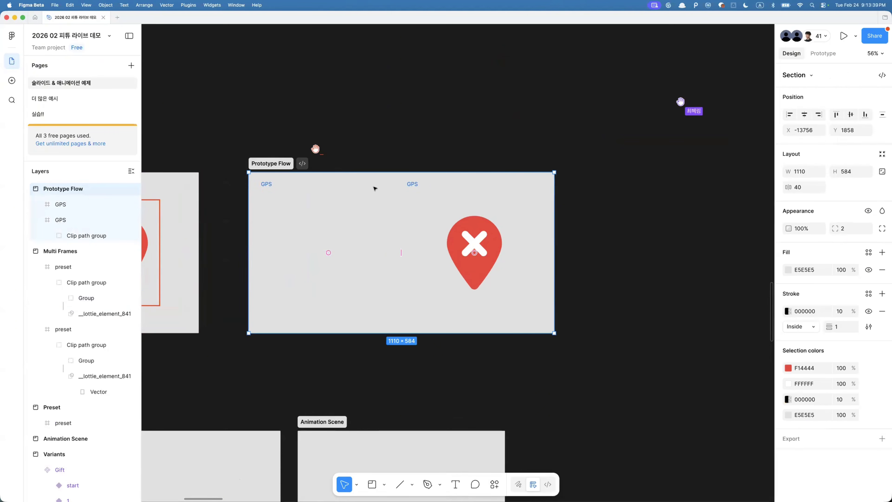
left_click(816, 54)
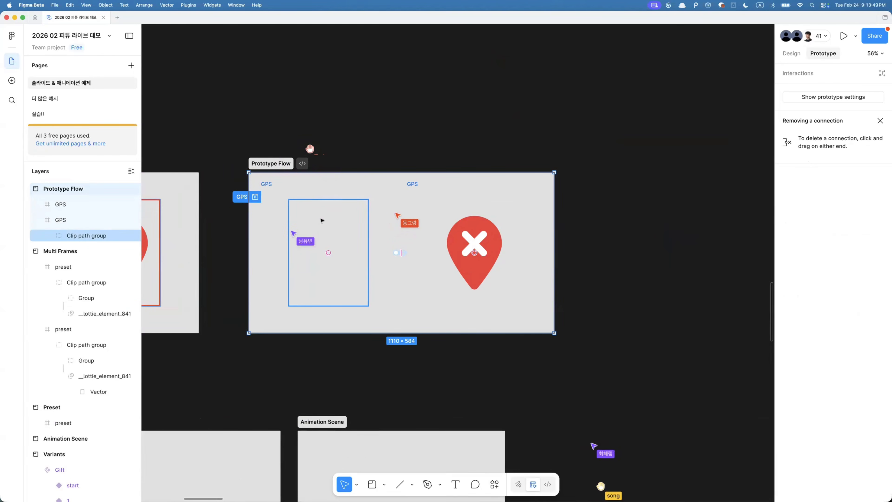
scroll(282, 249, "up", 3)
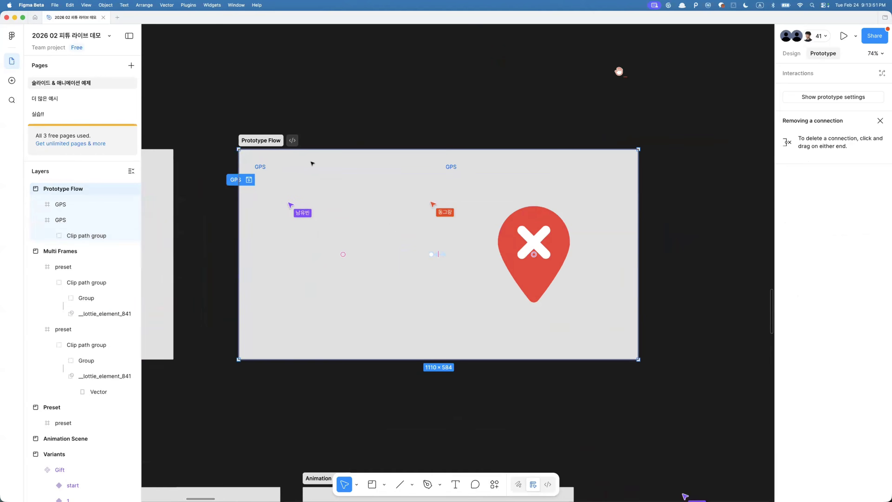
left_click_drag(213, 151, 644, 364)
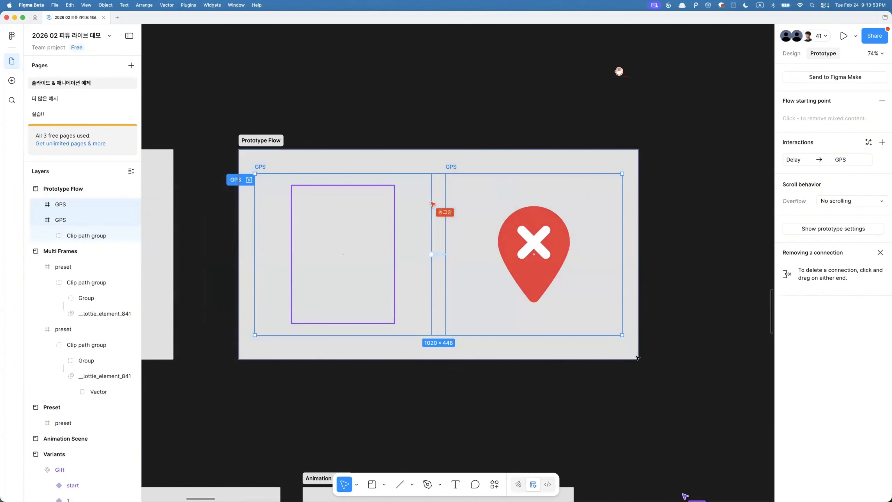
left_click(664, 362)
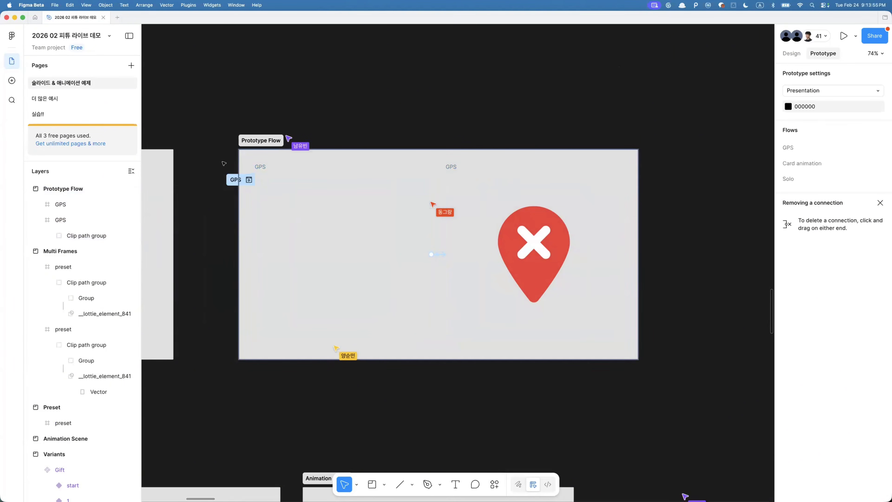
left_click_drag(224, 160, 639, 344)
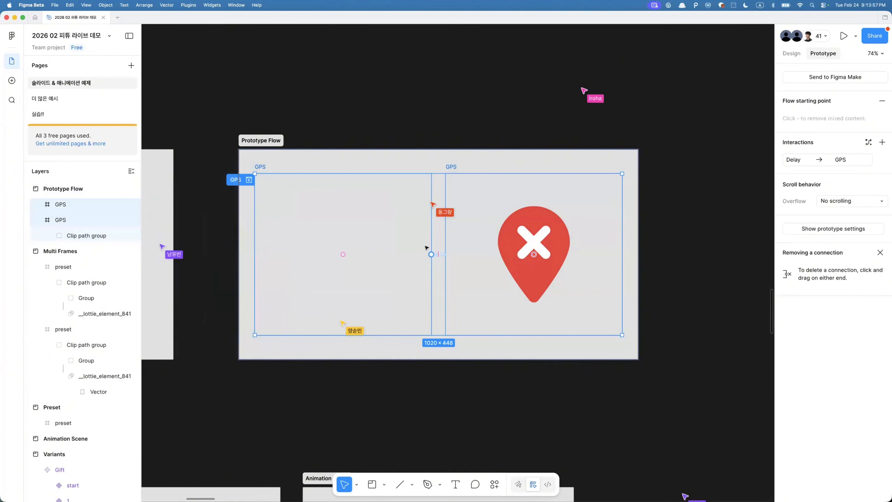
left_click(443, 254)
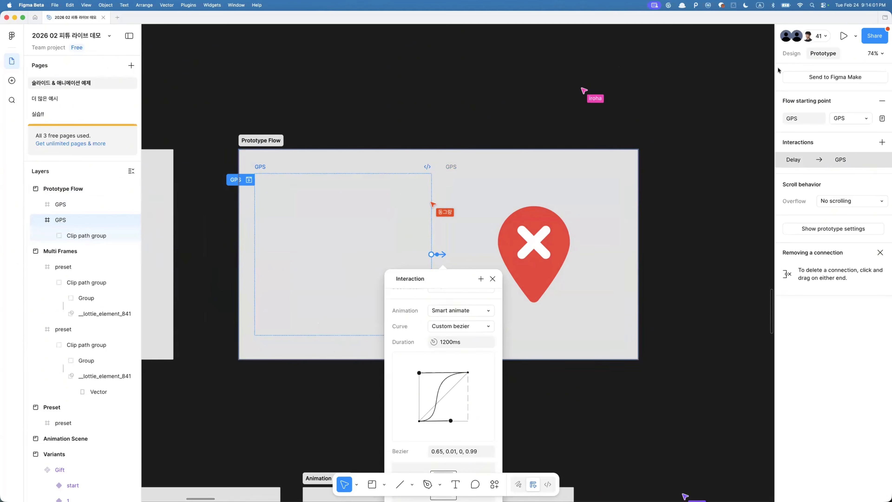
left_click(625, 109)
- Replace the GPS frames' connection with a new one from the first GPS frame, triggered After delay
left_click_drag(444, 254, 437, 279)
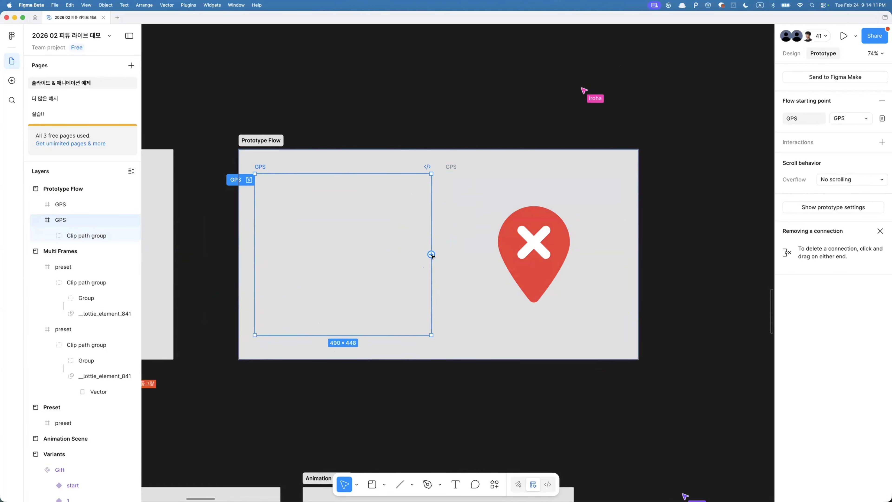
left_click_drag(432, 255, 455, 249)
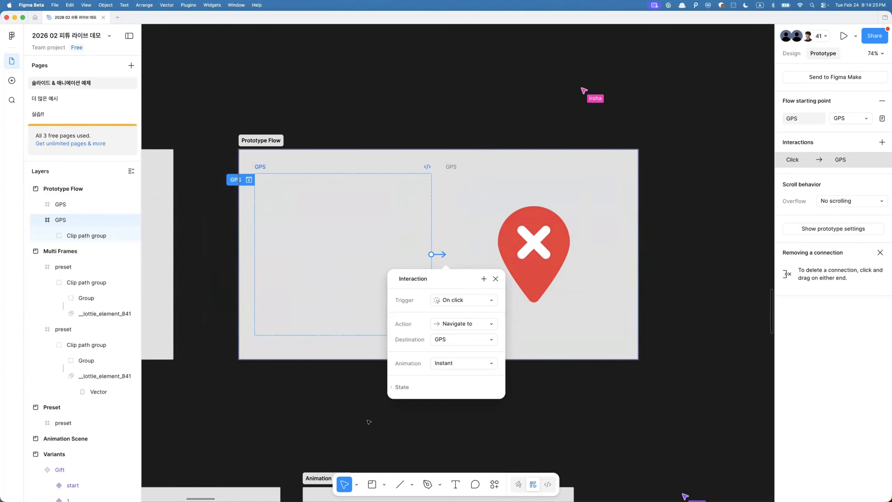
left_click(447, 298)
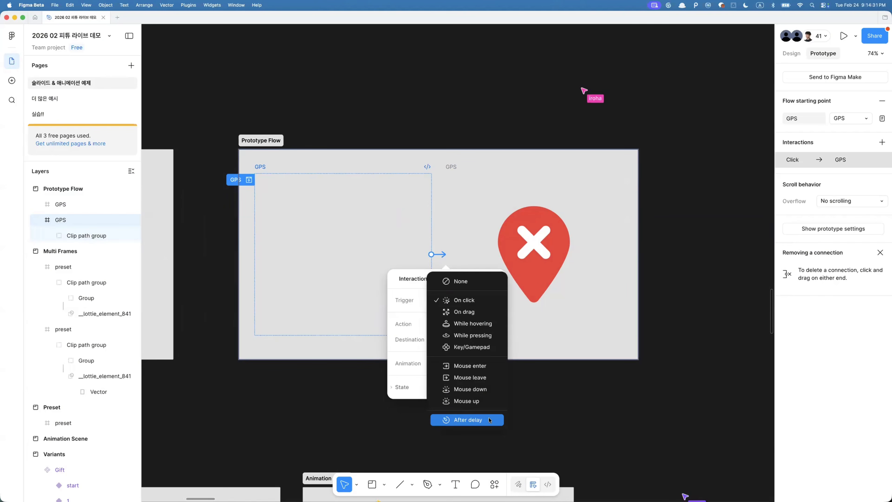
left_click(463, 425)
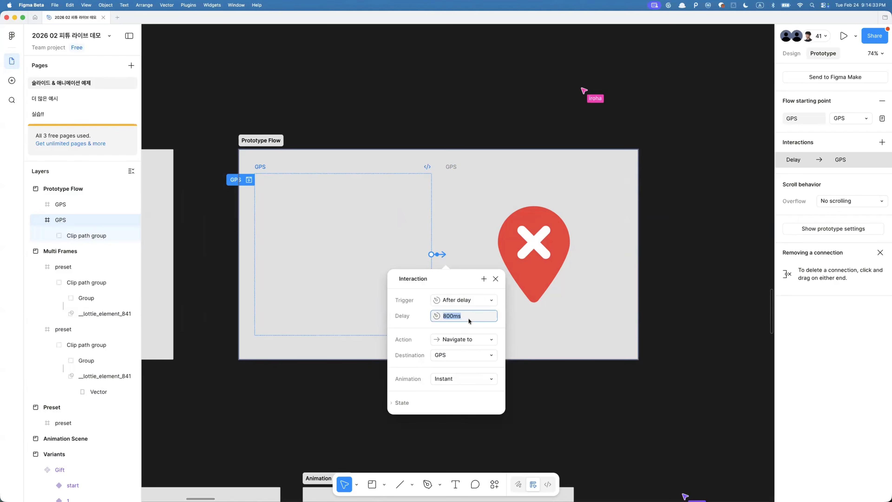
- Set the GPS connection's animation to Smart animate with a Custom bezier curve
left_click(442, 377)
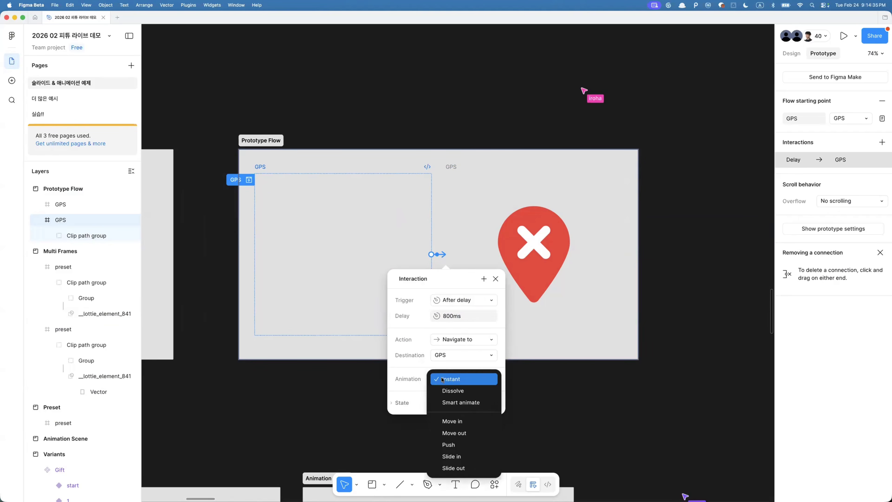
left_click(446, 404)
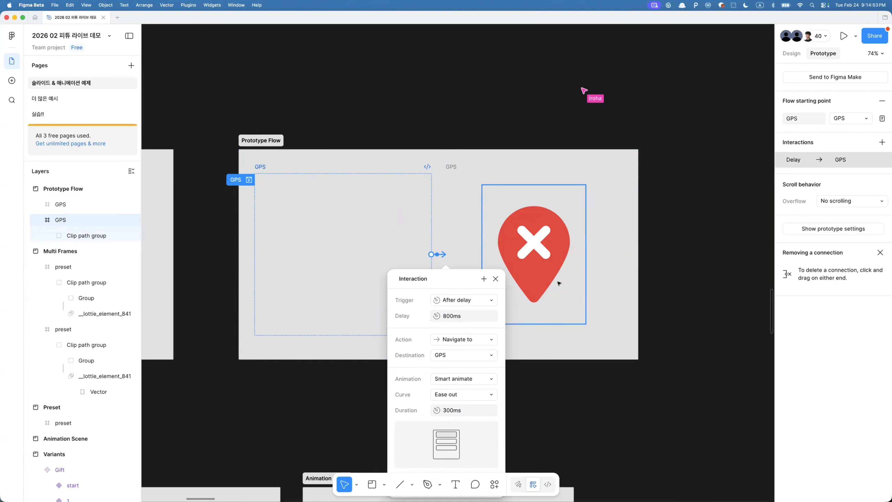
left_click(450, 409)
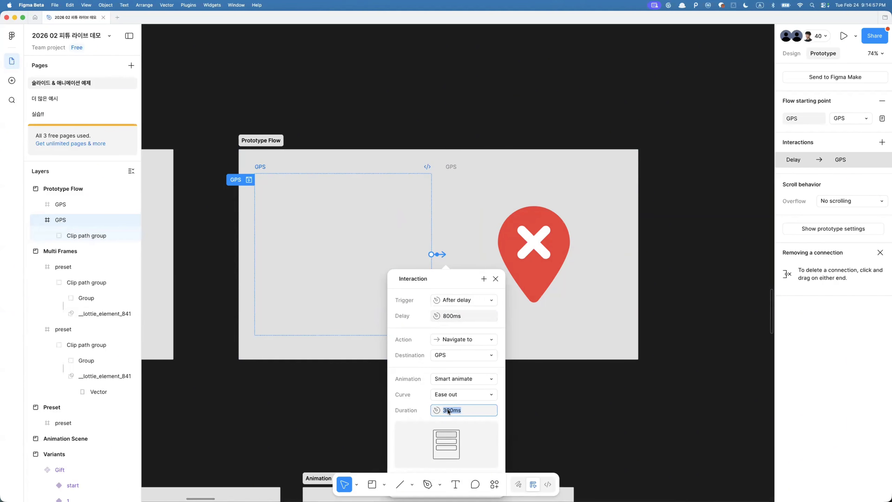
left_click(456, 395)
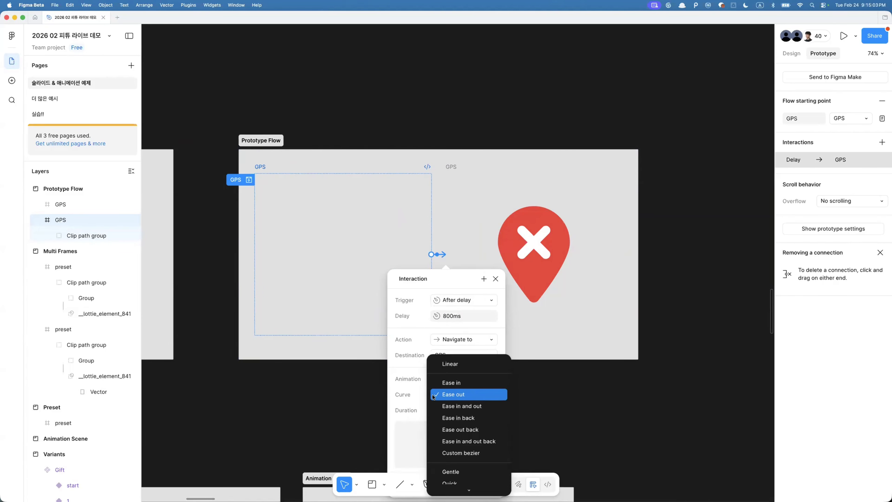
left_click(457, 453)
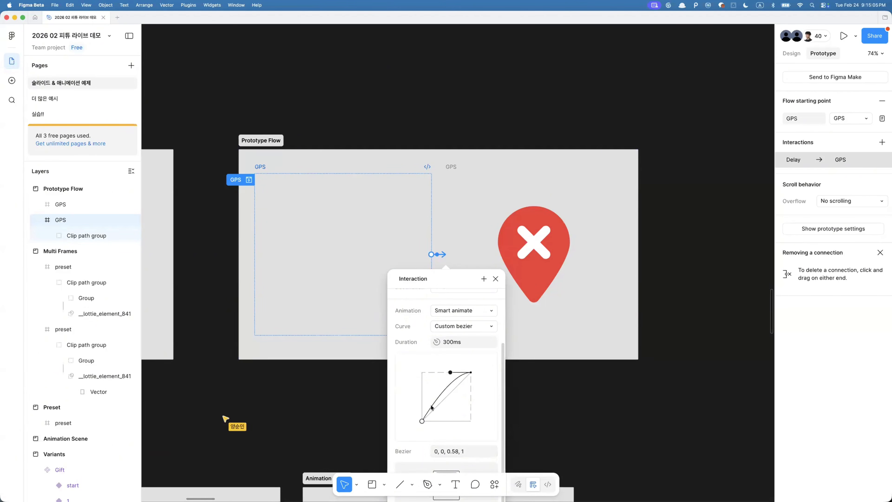
- Shape the custom bezier curve to about 0.73, 0, 0.23, 1.01 and set the duration to 800ms
left_click_drag(422, 421, 457, 421)
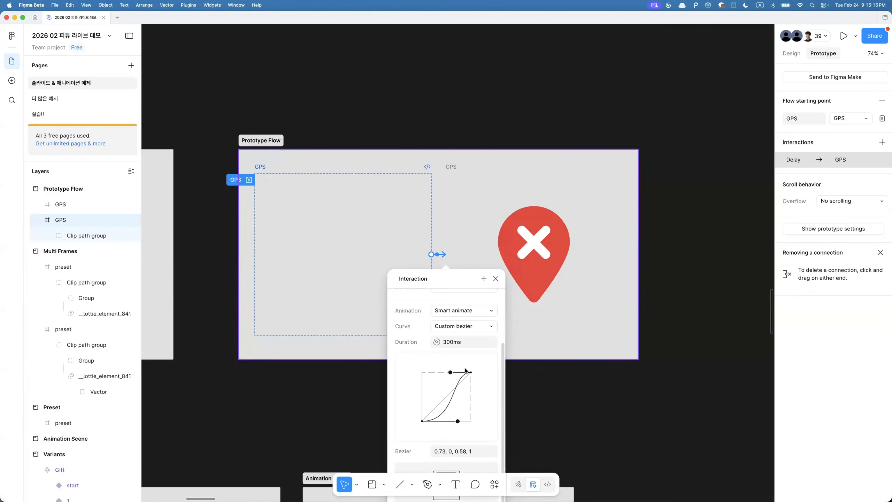
left_click_drag(451, 371, 433, 371)
key("Tab")
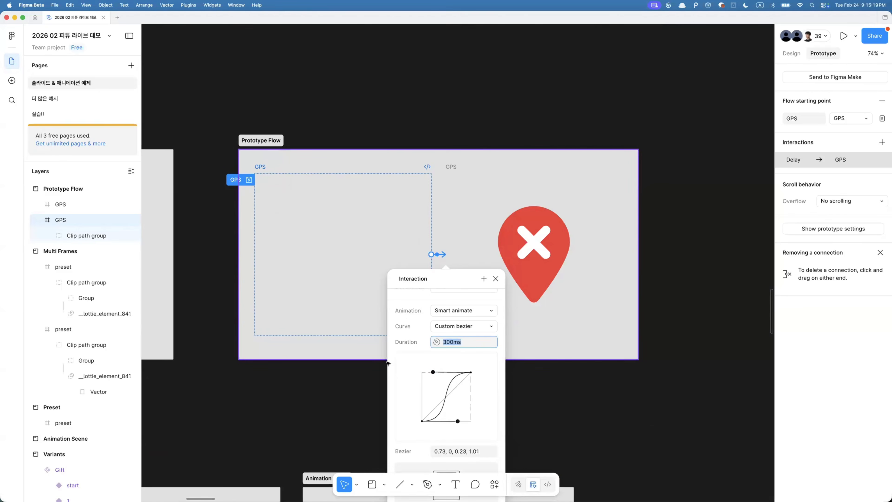
type("800")
key("Return")
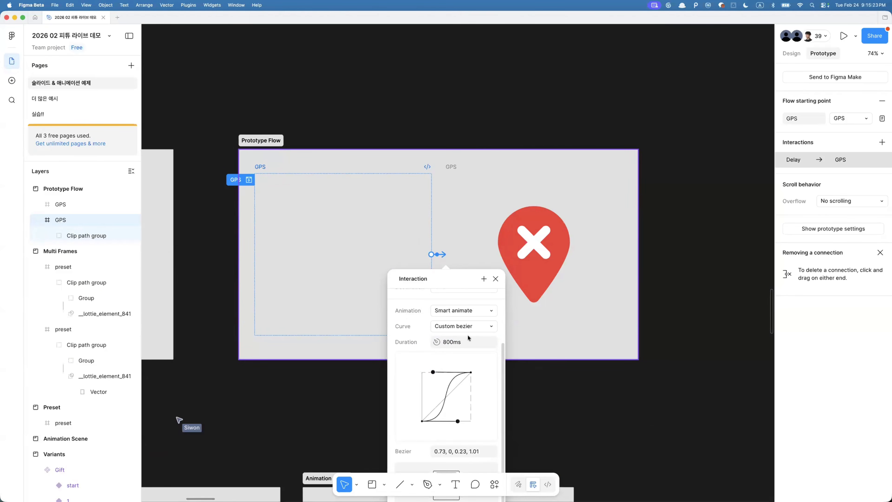
left_click(495, 279)
- Export the GPS prototype flow to Lottie with the LottieFiles plugin, preview it, and close the plugin
key("super+k")
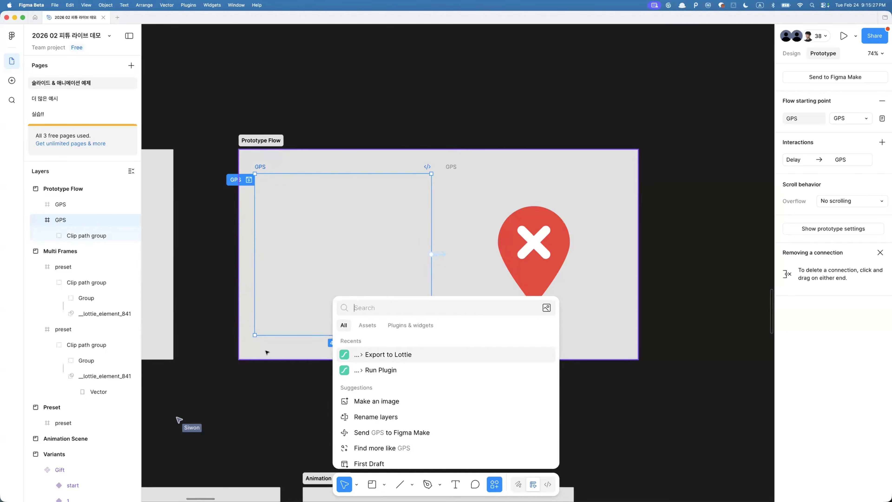
left_click(388, 355)
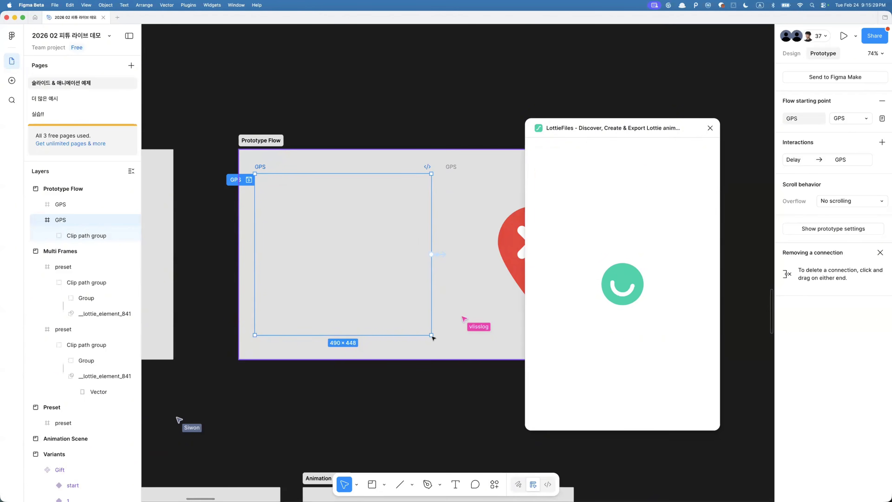
left_click(666, 347)
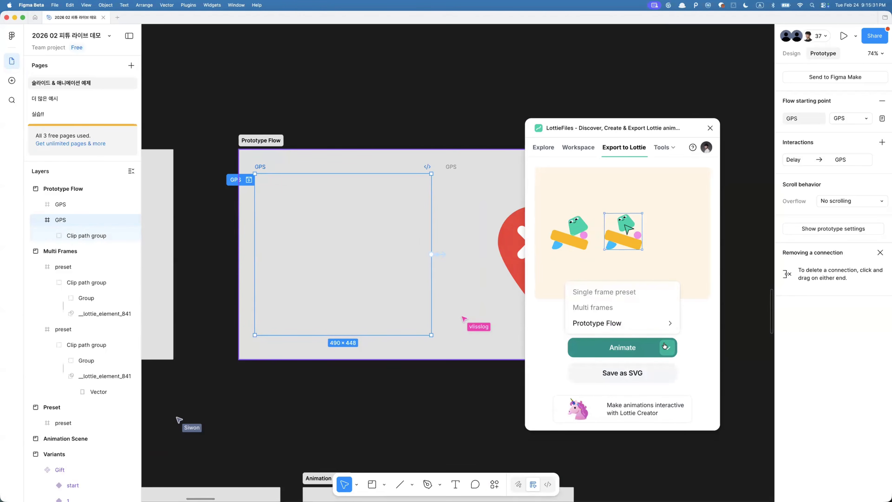
mouse_move(618, 321)
left_click(653, 276)
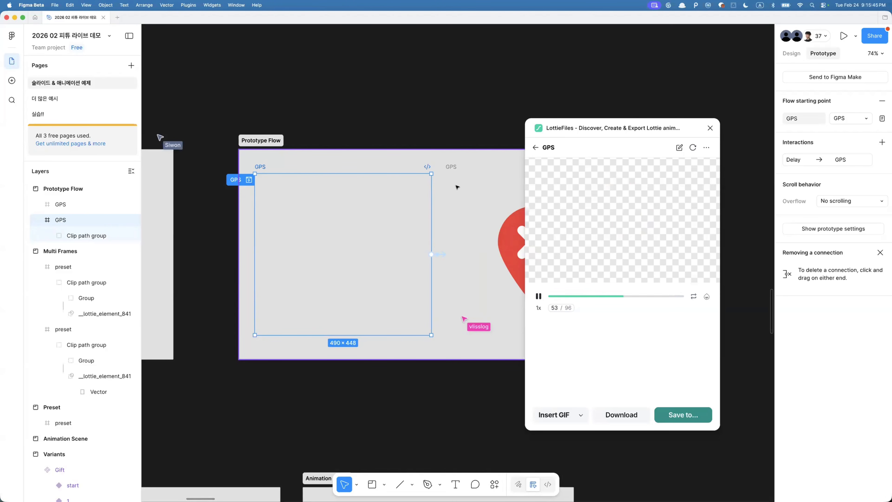
left_click(710, 128)
- Select the clip path group and each GPS frame to inspect their prototype settings
left_click(352, 260)
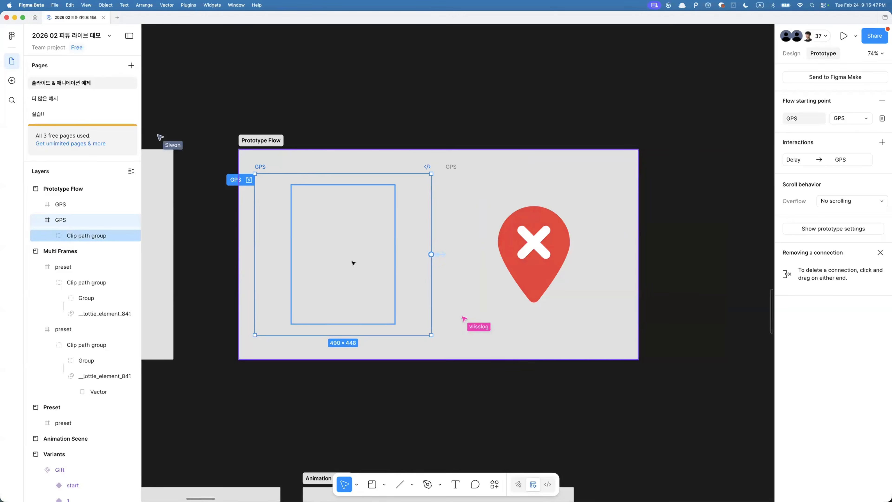
left_click(561, 249)
scroll(562, 250, "down", 3)
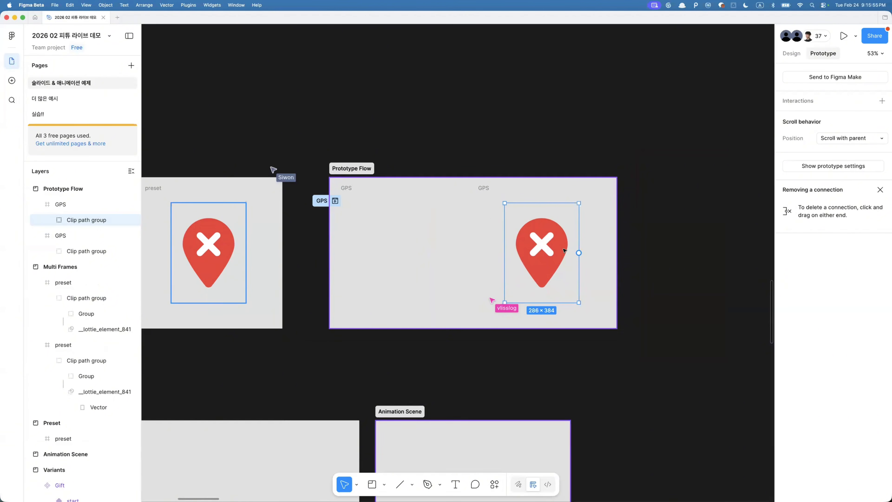
left_click(482, 190)
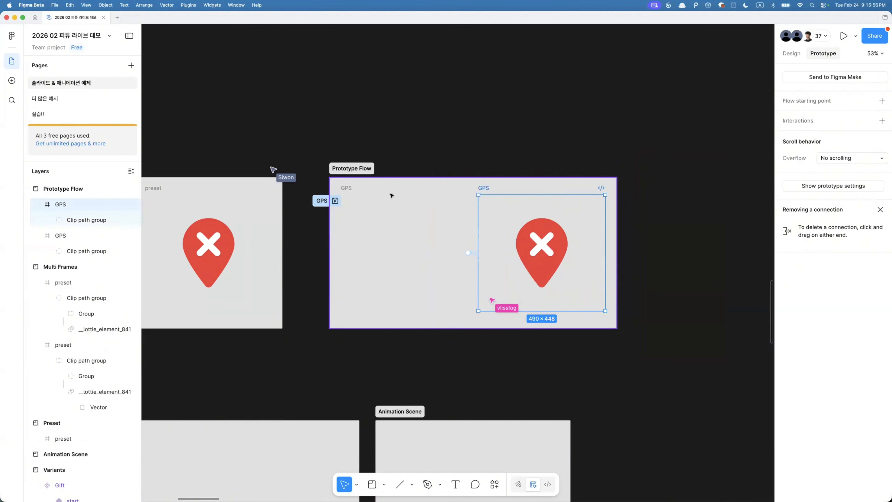
left_click(340, 199)
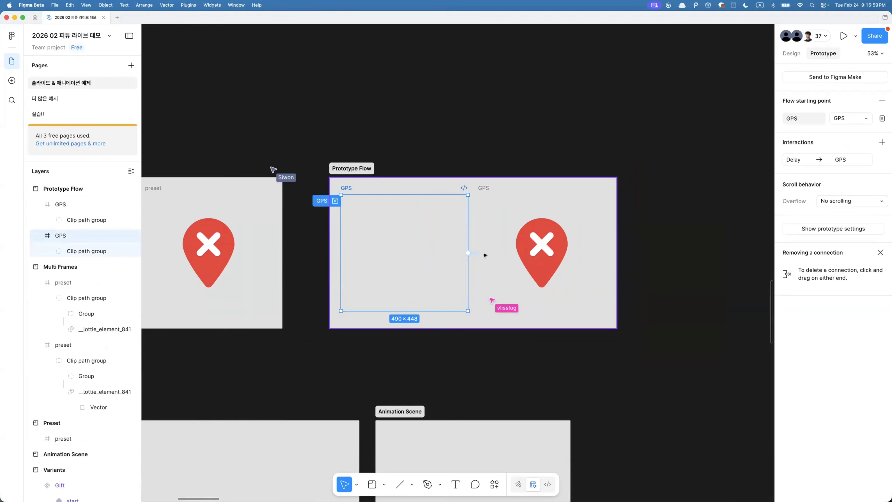
- Inspect the prototype interactions on the Gift, Present and Card variant components
scroll(485, 255, "down", 5)
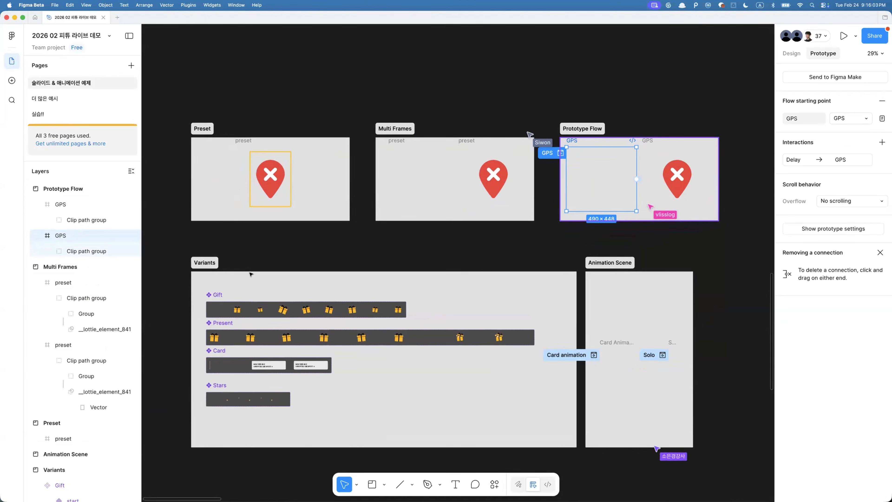
scroll(194, 299, "up", 3)
left_click(229, 315)
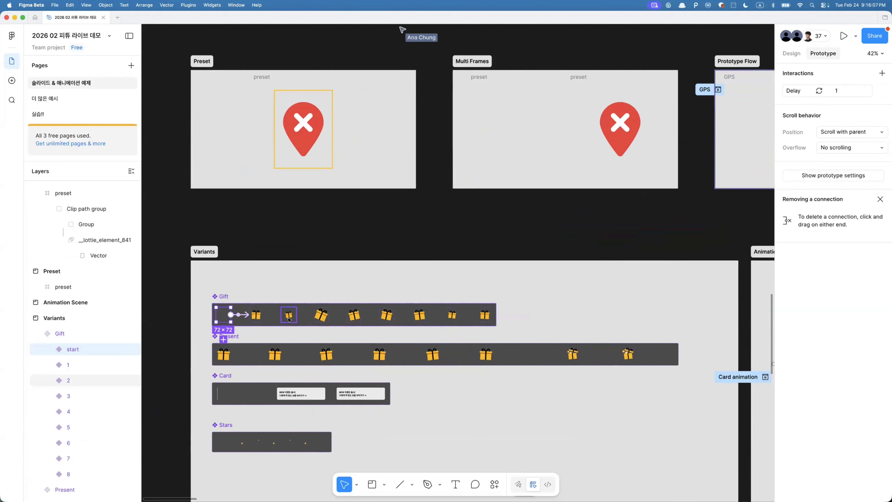
scroll(288, 318, "up", 5)
left_click(234, 312)
left_click(261, 311)
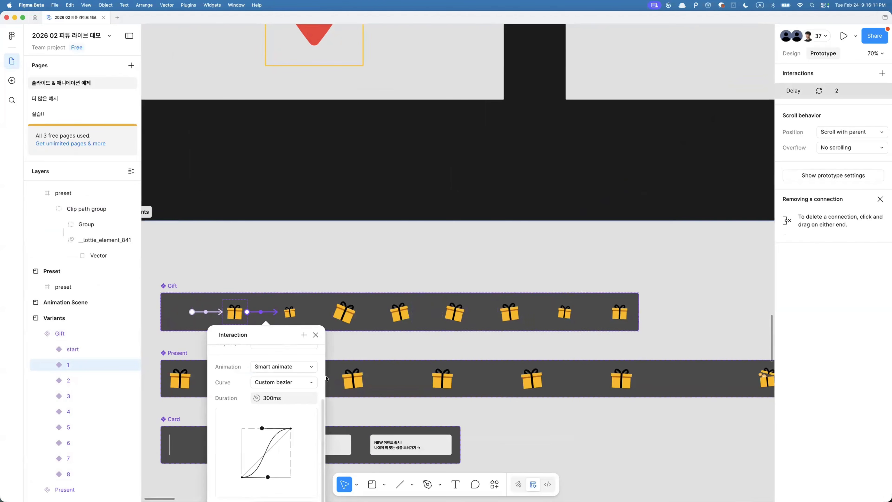
left_click(355, 350)
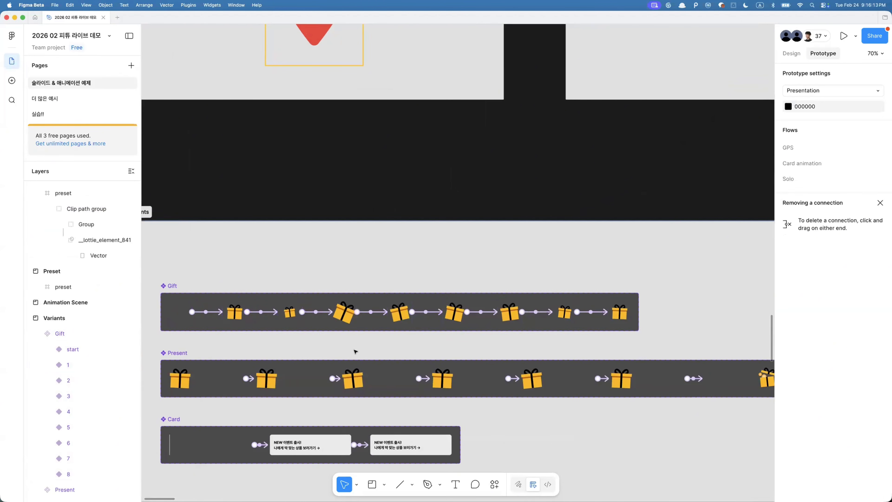
left_click(180, 324)
left_click(176, 379)
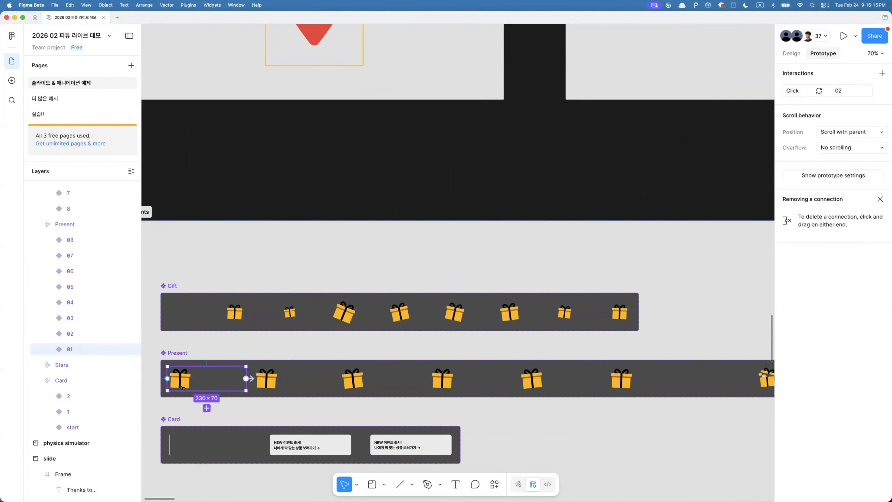
left_click(173, 445)
scroll(173, 445, "down", 4)
scroll(173, 445, "down", 3)
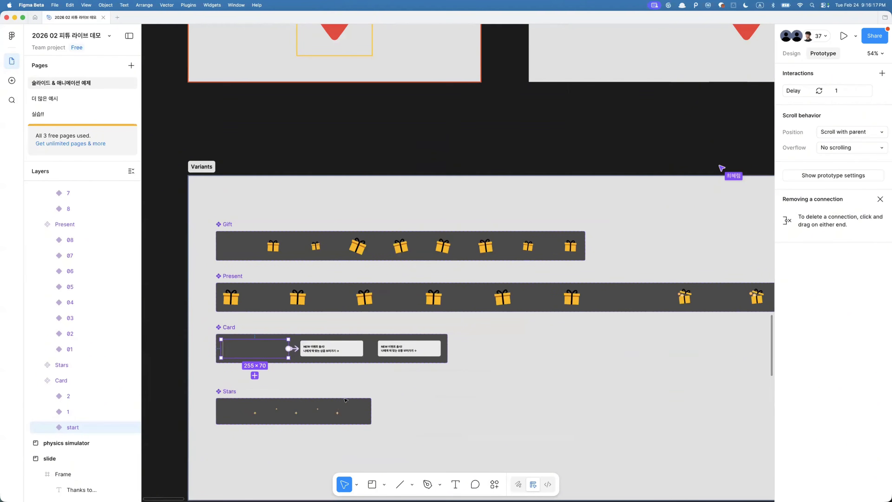
scroll(345, 399, "right", 15)
- Export the Card animation prototype flow from the Card Animation frame to Lottie with the LottieFiles plugin
left_click(273, 325)
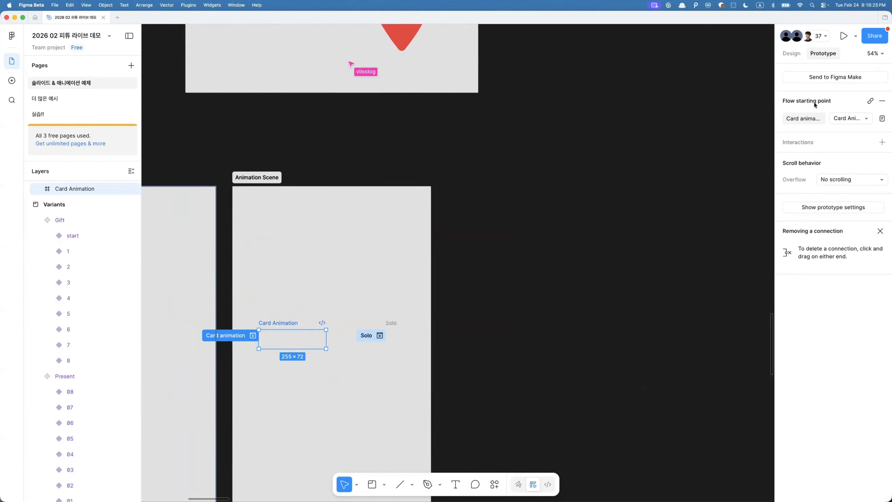
scroll(481, 234, "left", 12)
scroll(481, 234, "down", 2)
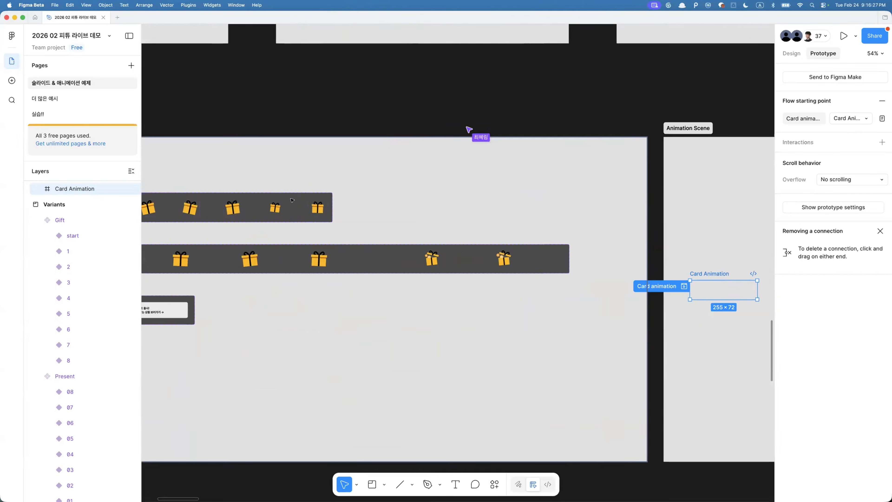
scroll(581, 265, "up", 5)
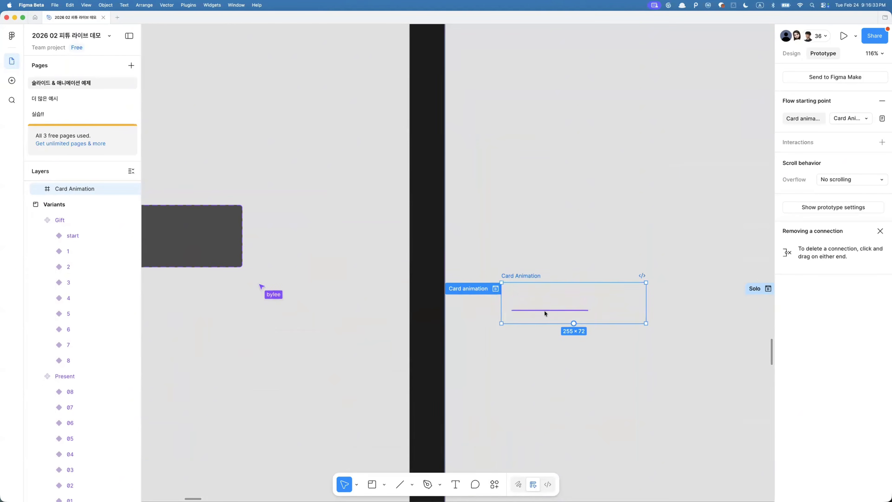
key("super+k")
left_click(417, 329)
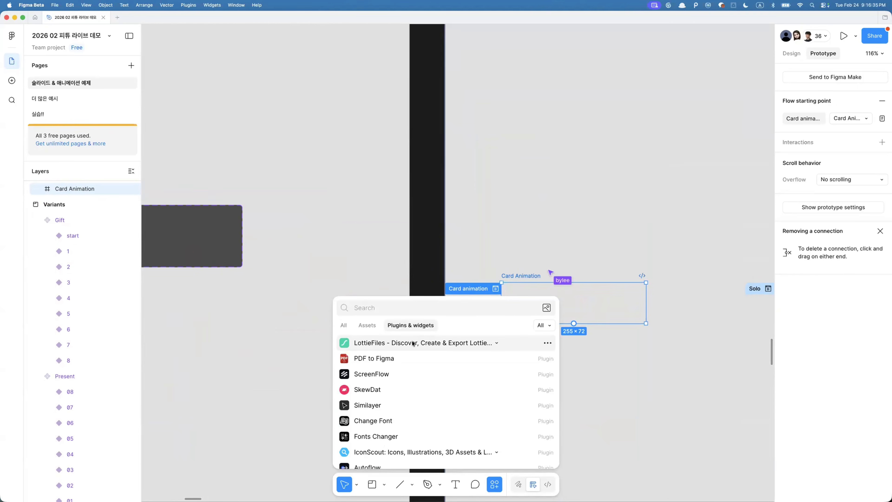
left_click(425, 343)
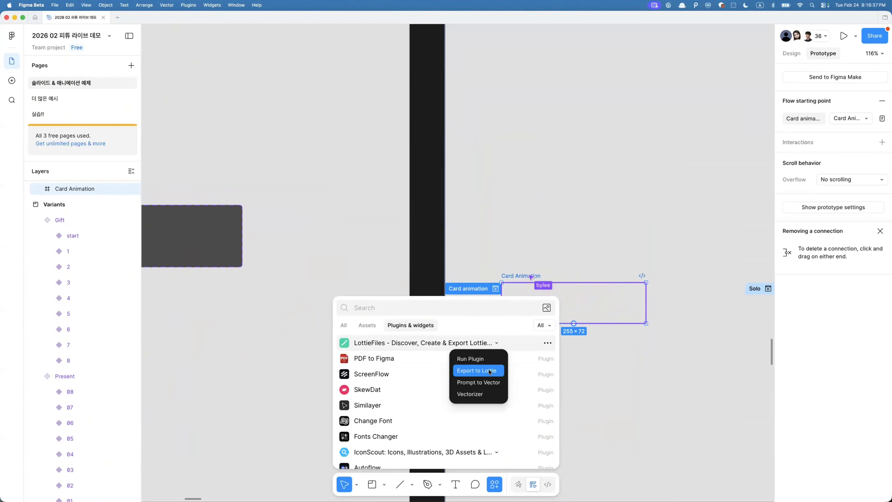
left_click(468, 373)
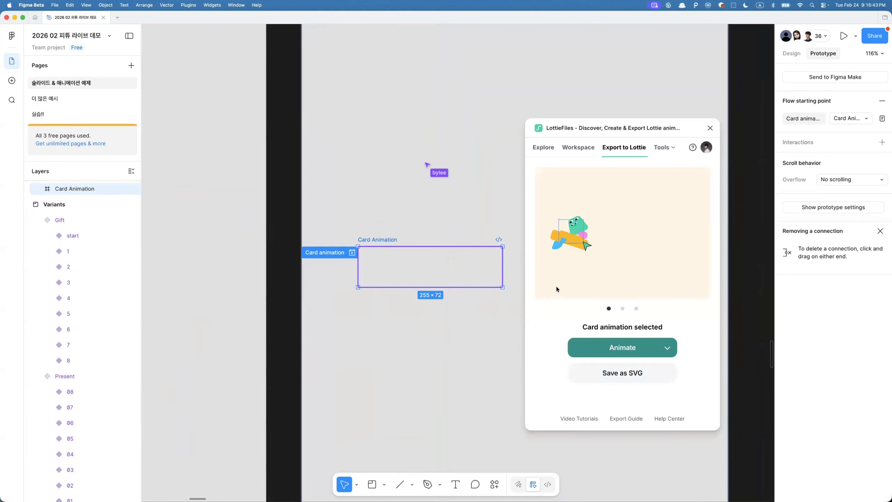
left_click(667, 347)
mouse_move(634, 330)
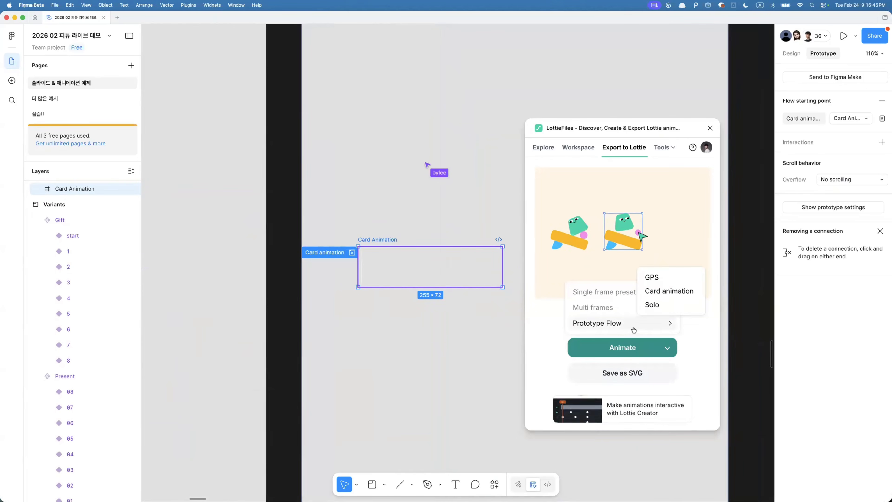
left_click(660, 291)
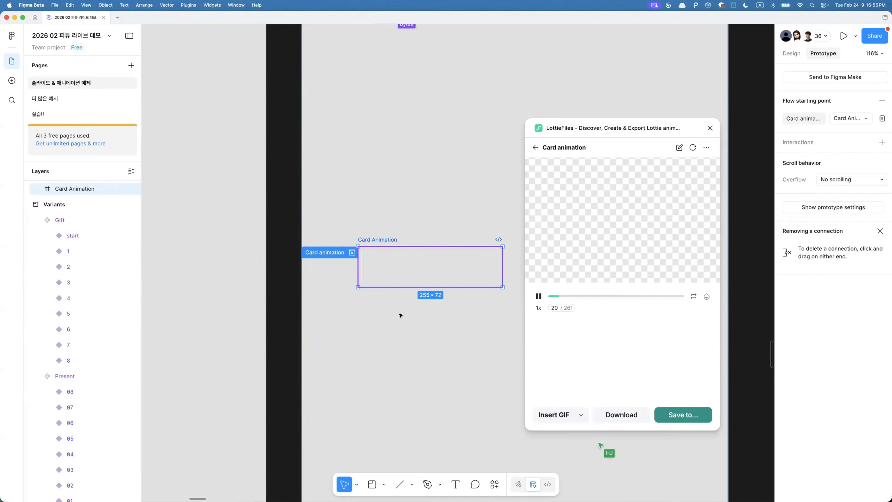
- Compare the Card animation Lottie preview with the Card and Stars variant components on the canvas
scroll(401, 315, "left", 20)
scroll(400, 315, "left", 10)
scroll(400, 316, "down", 5)
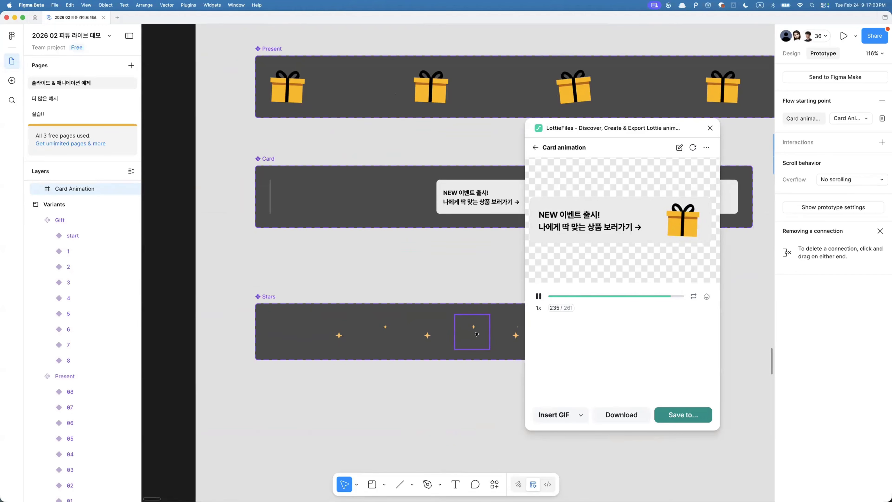
scroll(442, 262, "right", 5)
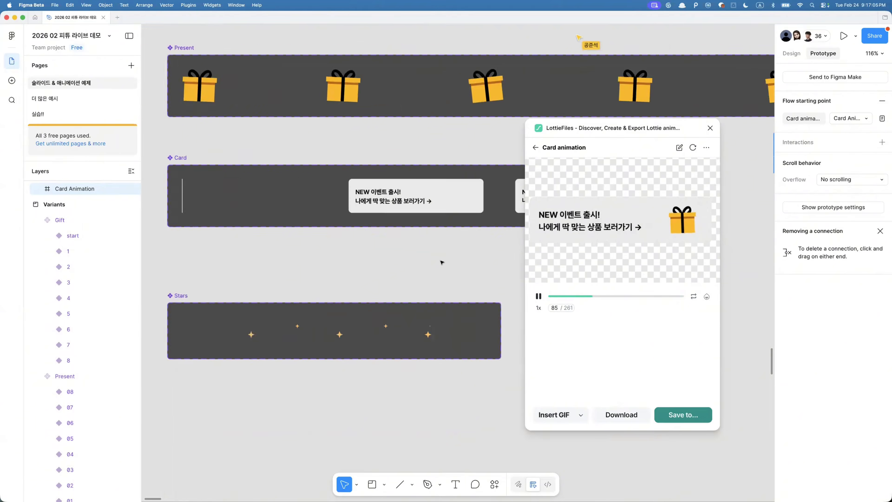
scroll(442, 262, "down", 5)
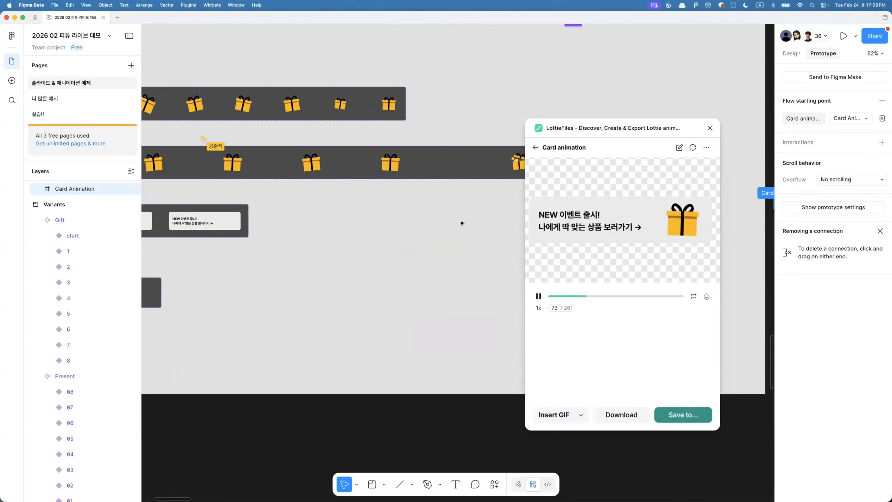
left_click(403, 234)
scroll(402, 234, "down", 5)
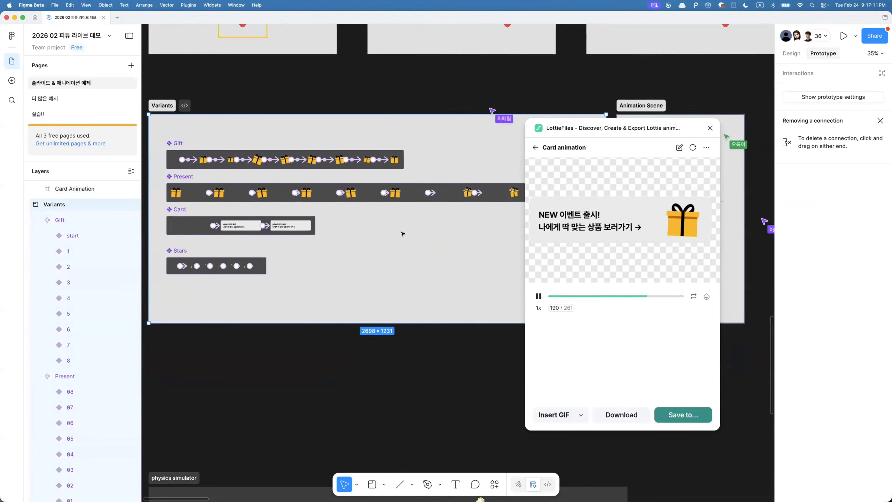
scroll(403, 234, "down", 3)
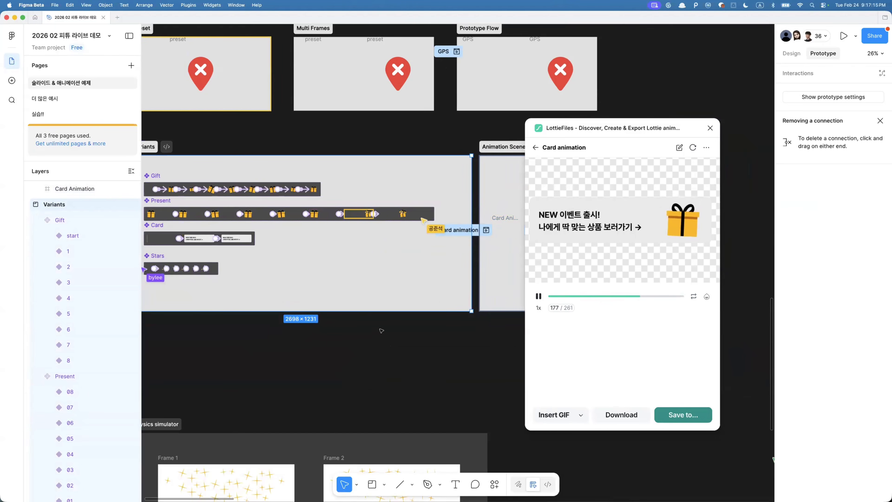
- Select the Animation Scene section and its Card Animation frame to review their prototype flow settings
scroll(381, 330, "down", 1)
scroll(381, 331, "left", 1)
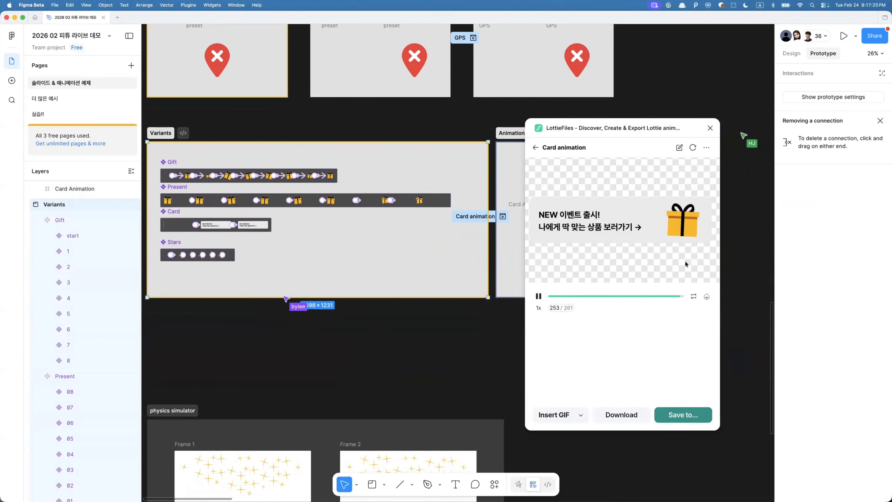
left_click(436, 323)
scroll(436, 323, "right", 4)
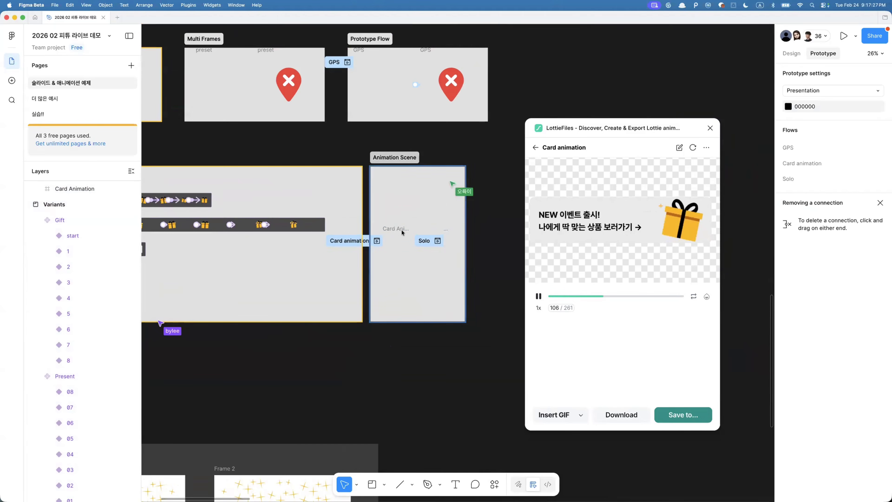
scroll(374, 230, "up", 5)
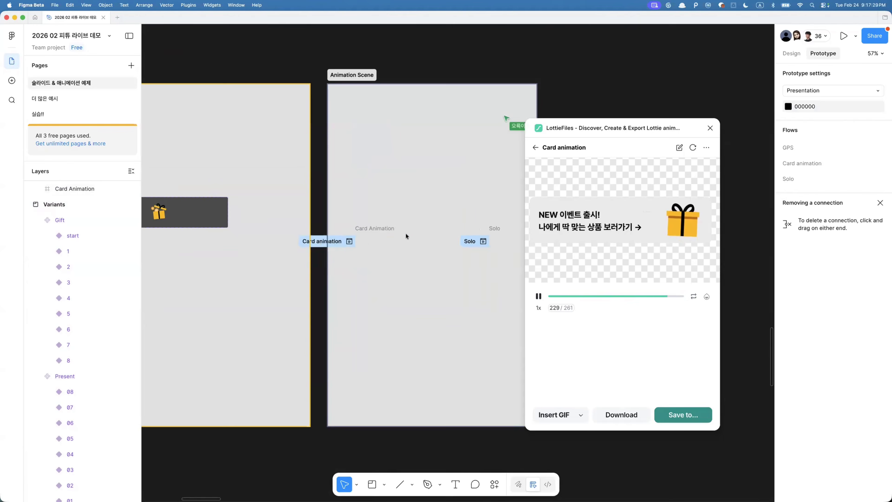
left_click(375, 225)
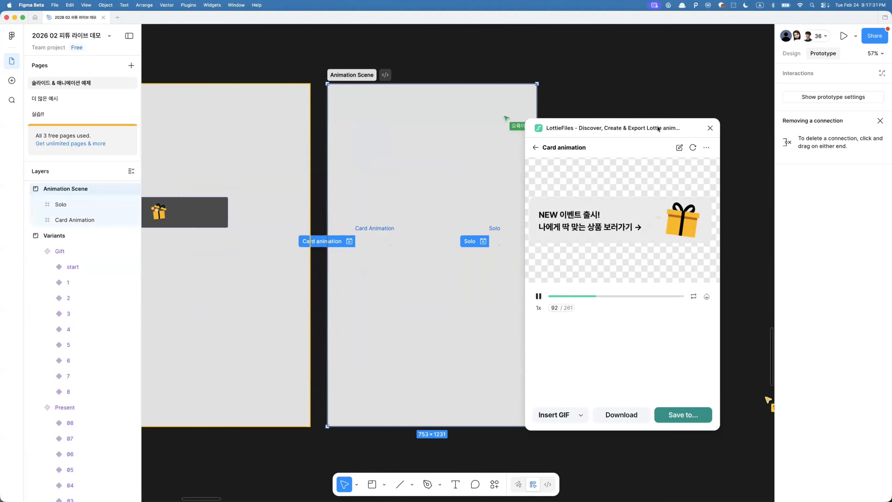
left_click(369, 227)
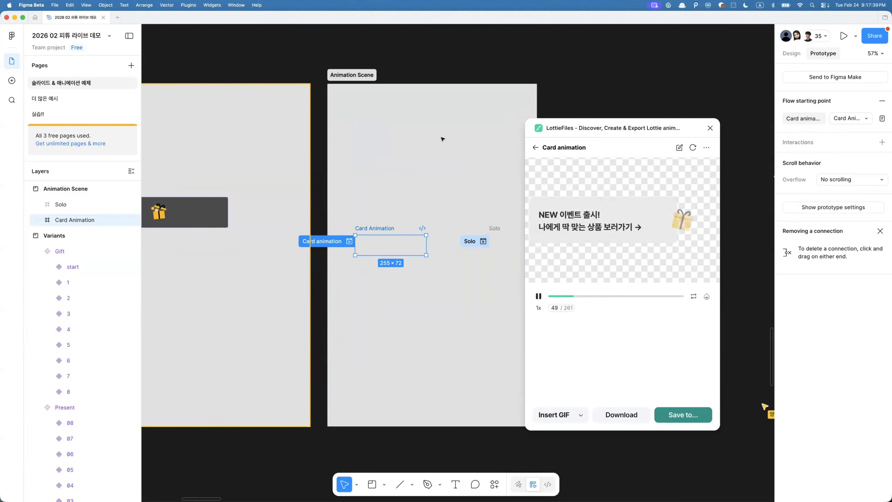
- Draw a new small frame beside the Animation Scene section and draw an ellipse inside it
scroll(440, 185, "right", 5)
left_click(440, 184)
key("f")
left_click_drag(394, 155, 446, 197)
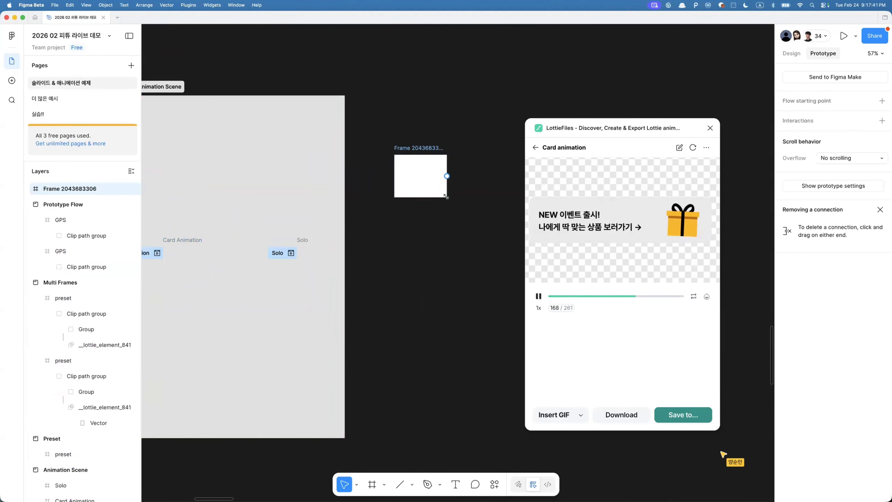
key("o")
left_click_drag(403, 177, 427, 186)
- Duplicate the frame to the right and move the duplicate's ellipse toward its upper right corner
left_click_drag(416, 148, 492, 149, "alt")
left_click(489, 182)
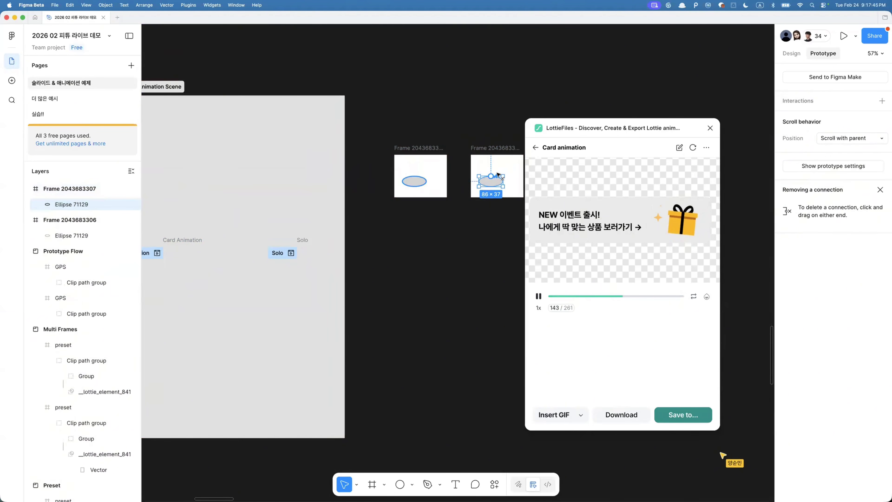
left_click_drag(494, 180, 515, 158)
- Connect the first frame to the duplicate with a prototype interaction and add a flow starting point on the first frame
left_click_drag(384, 147, 479, 172)
left_click(432, 169)
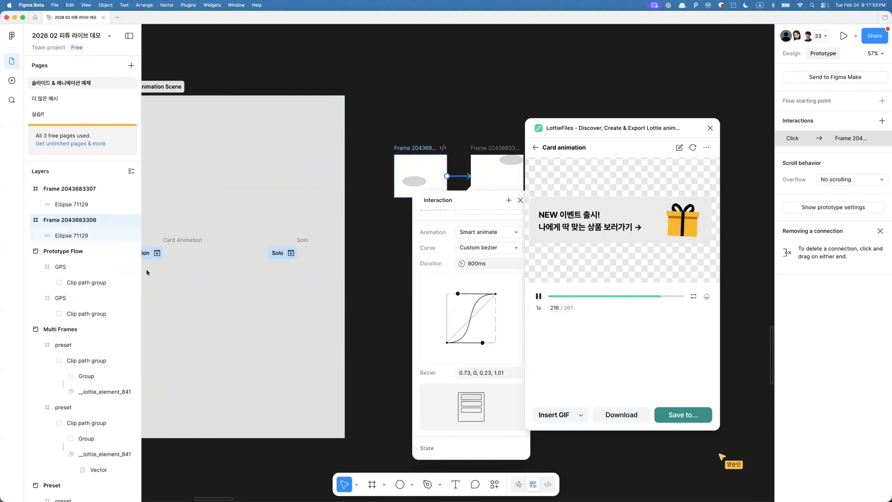
left_click(882, 102)
left_click(413, 135)
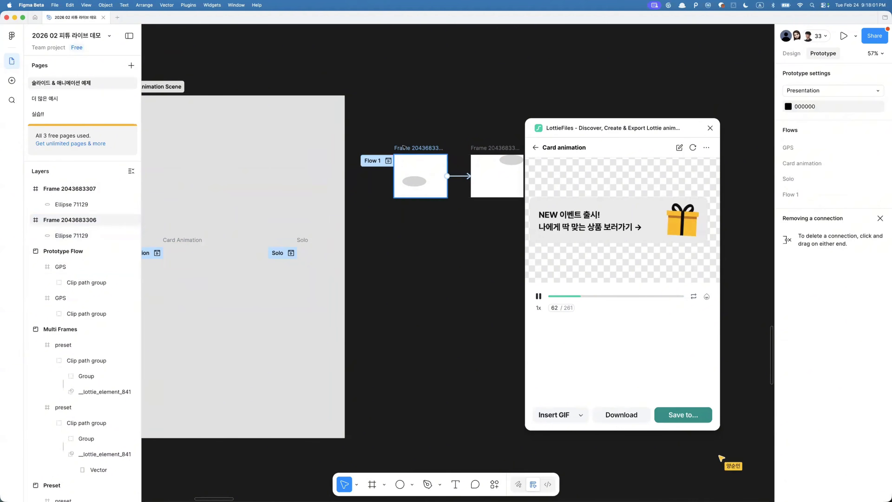
left_click(434, 171)
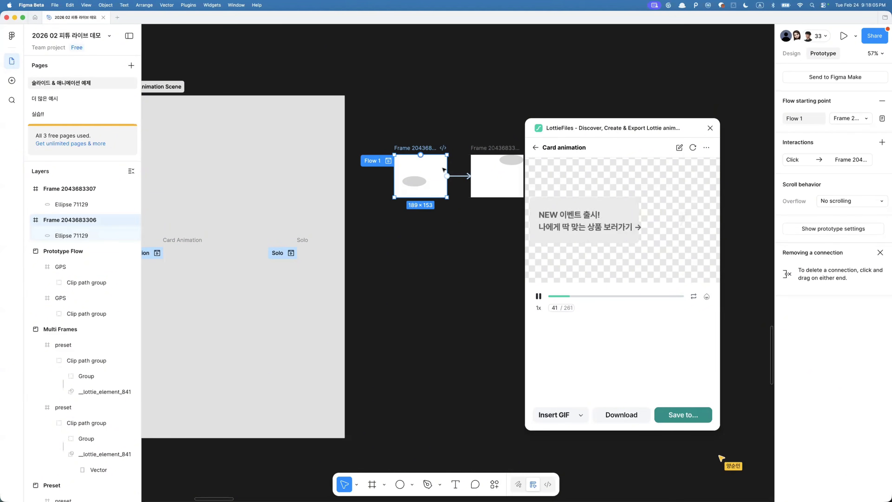
- Rerun the LottieFiles plugin and export Flow 1 as a Lottie animation, then close the plugin
left_click(535, 147)
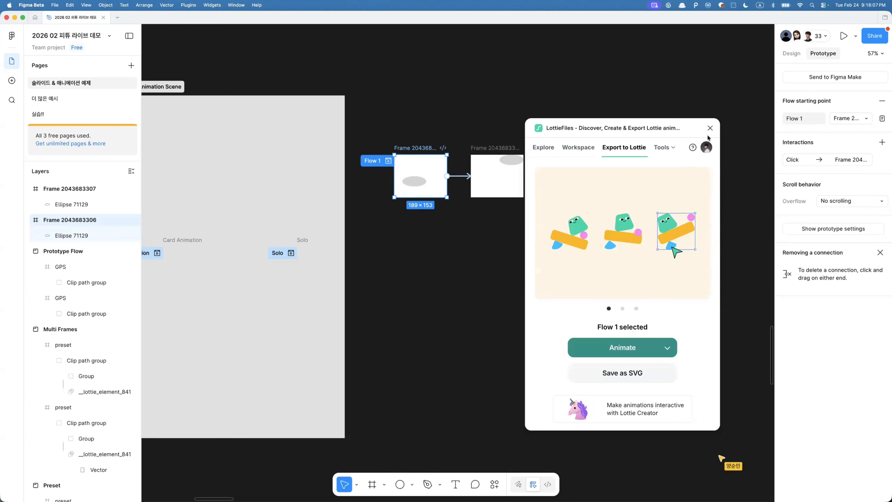
left_click(709, 128)
key("super+k")
key("Return")
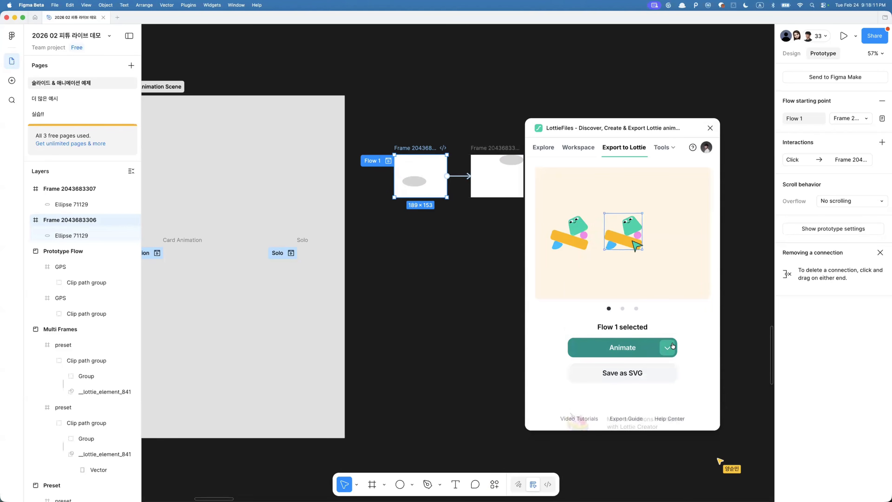
left_click(667, 348)
mouse_move(624, 321)
left_click(661, 305)
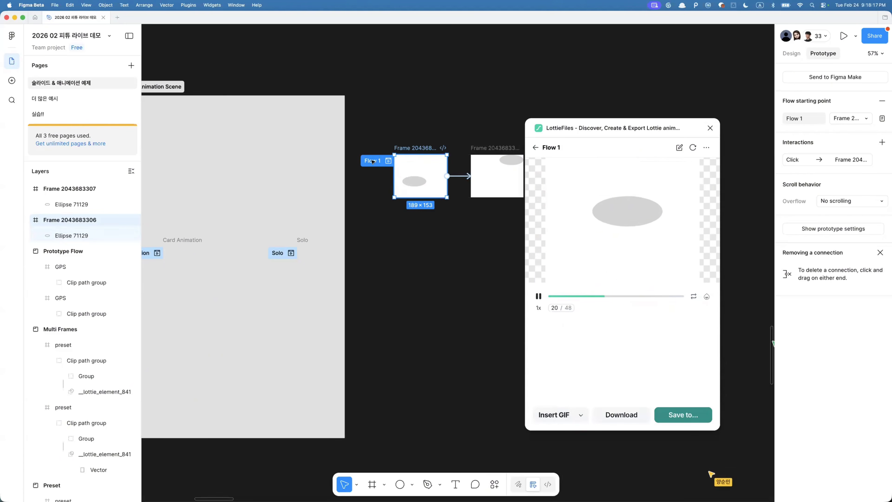
left_click(709, 128)
- Browse the canvas up through the presentation slide frames
left_click_drag(668, 113, 398, 264)
scroll(398, 264, "down", 10)
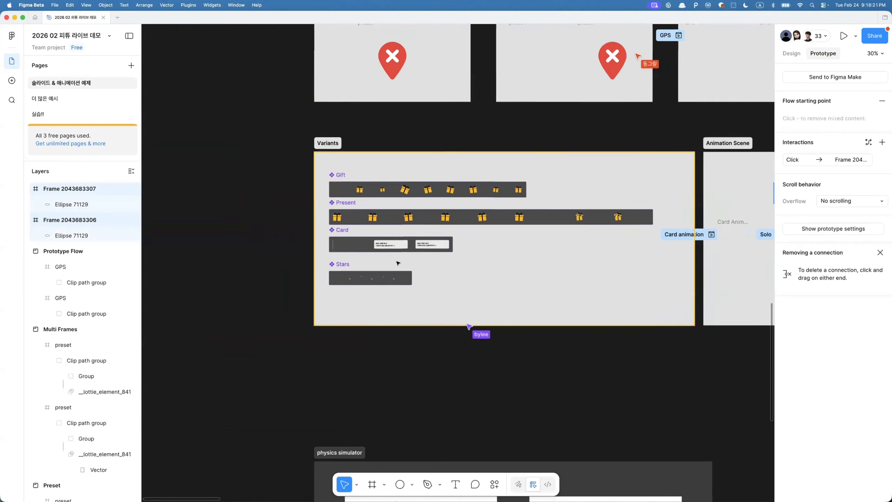
scroll(398, 263, "down", 5)
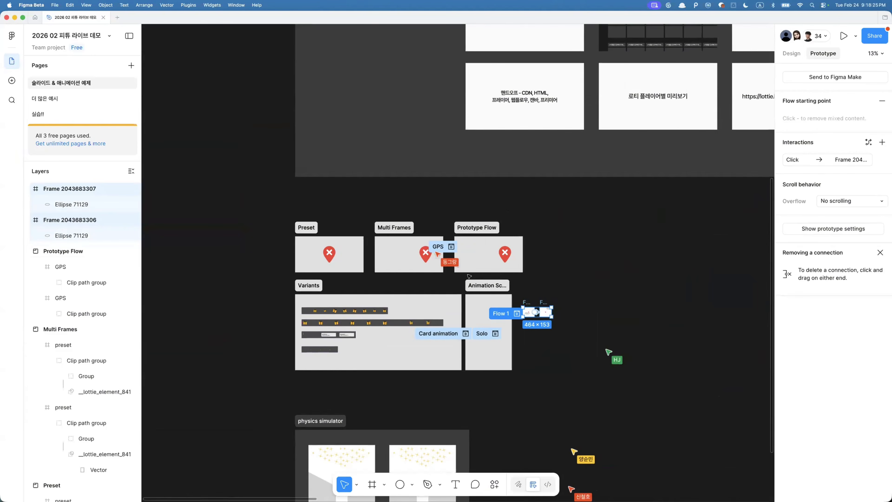
scroll(470, 276, "down", 5)
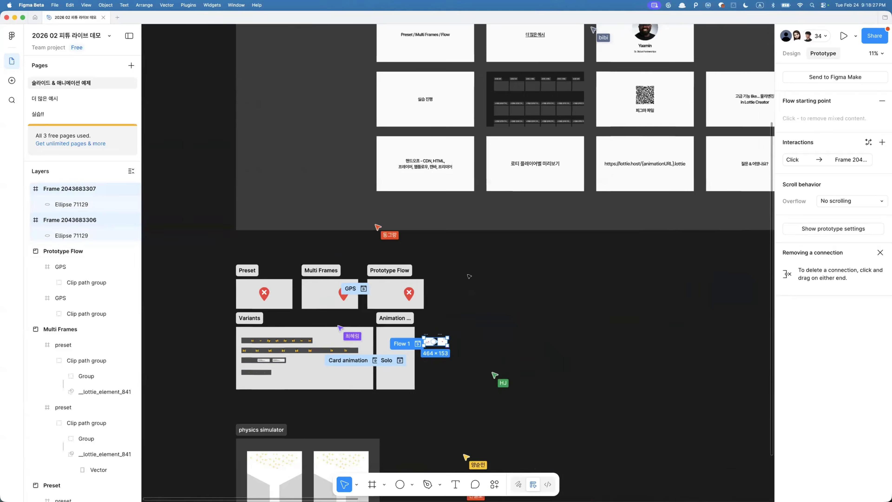
scroll(506, 203, "up", 3)
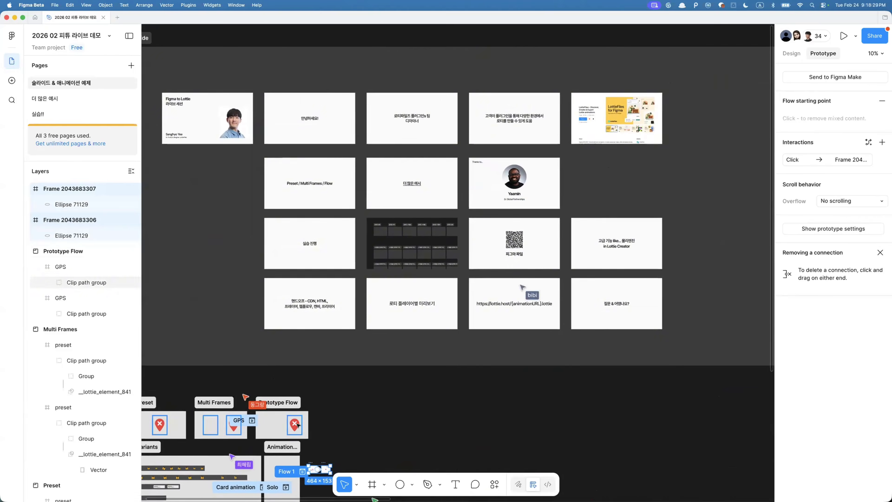
scroll(245, 406, "up", 5)
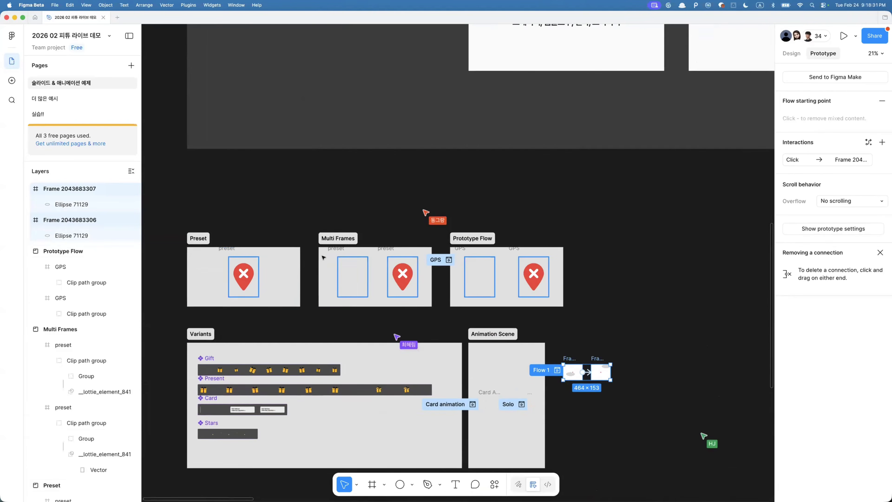
scroll(463, 283, "up", 10)
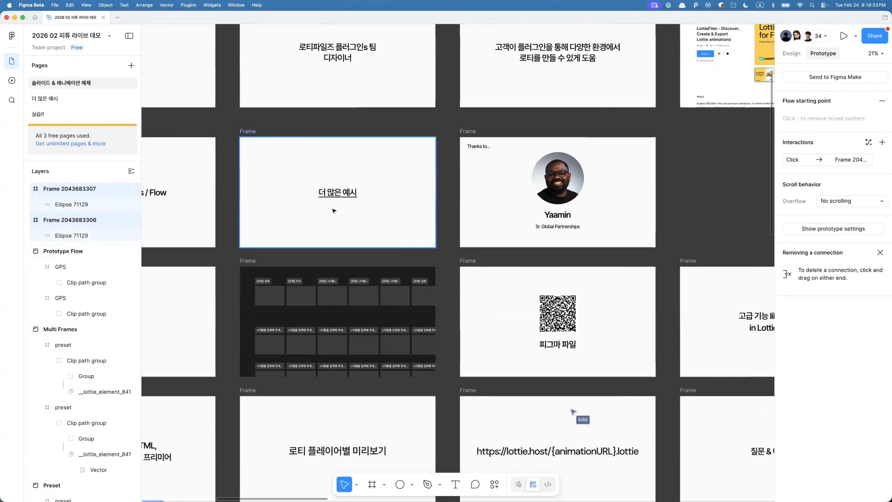
mouse_move(337, 196)
scroll(337, 196, "up", 5)
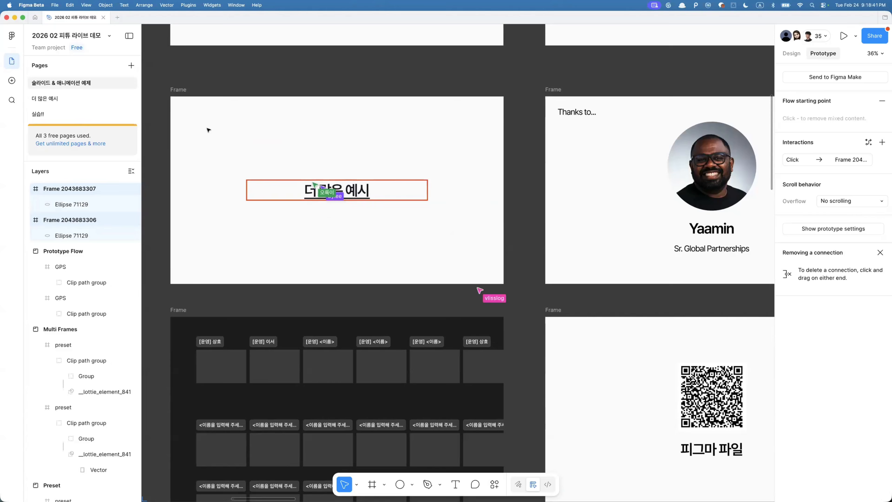
scroll(433, 173, "right", 7)
scroll(502, 233, "up", 3)
scroll(503, 234, "up", 4)
scroll(503, 233, "left", 2)
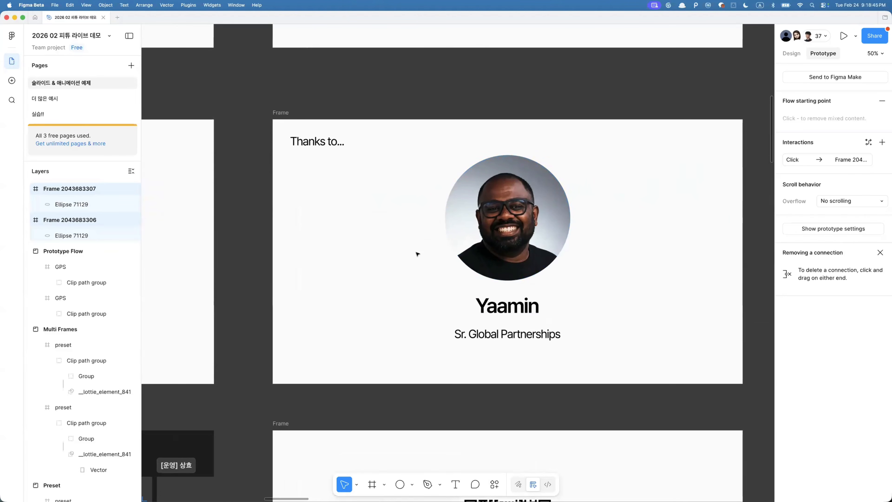
- Switch to the 더 많은 예시 page and browse its example animation flows
left_click(46, 100)
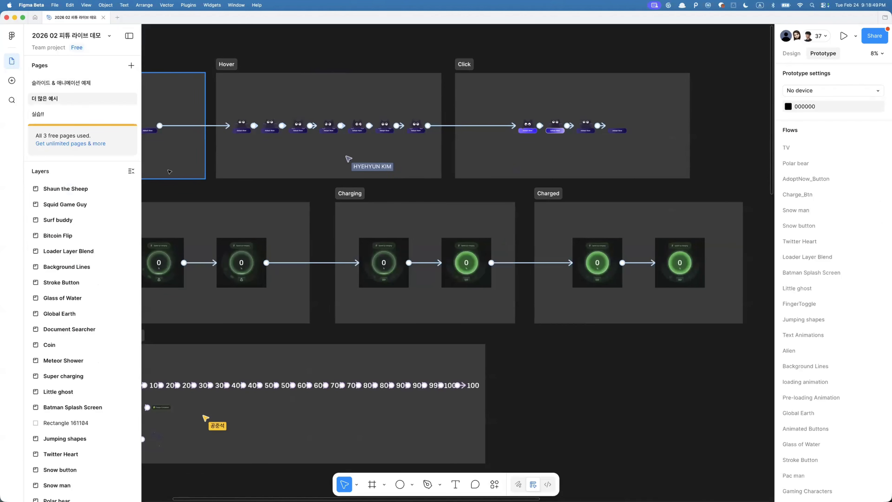
scroll(318, 277, "left", 6)
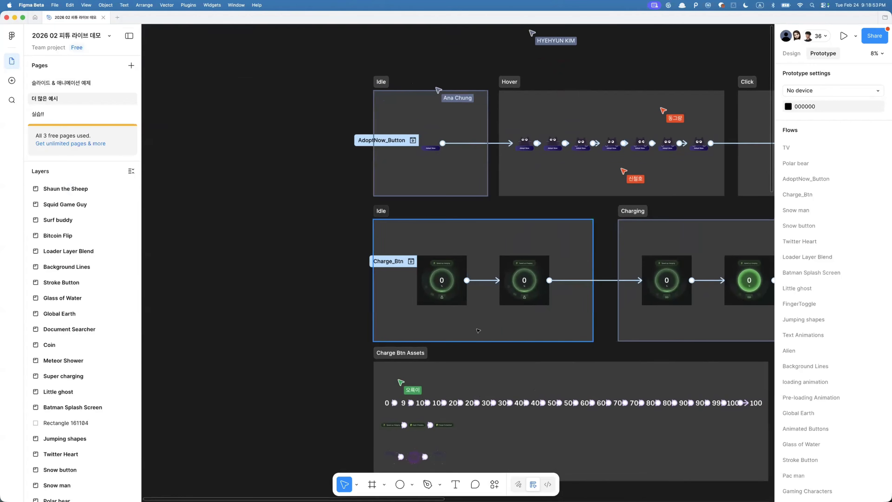
scroll(353, 319, "down", 5)
scroll(352, 318, "right", 2)
scroll(353, 318, "up", 3)
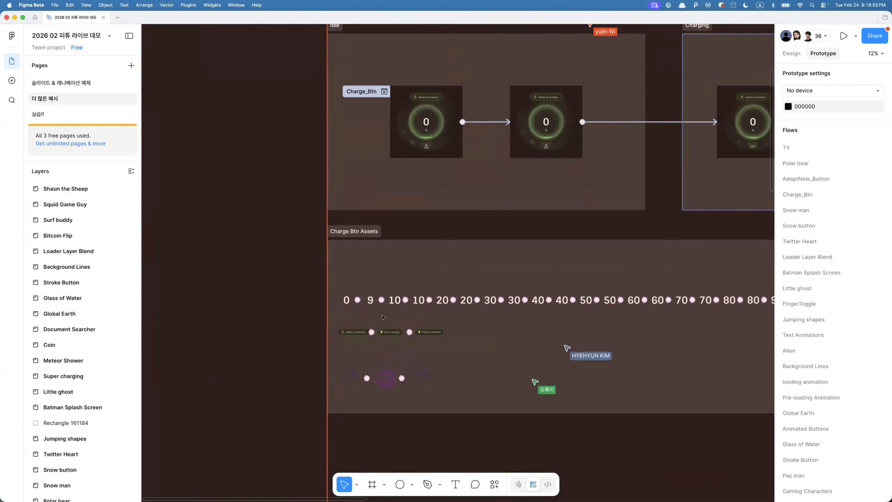
scroll(440, 274, "right", 4)
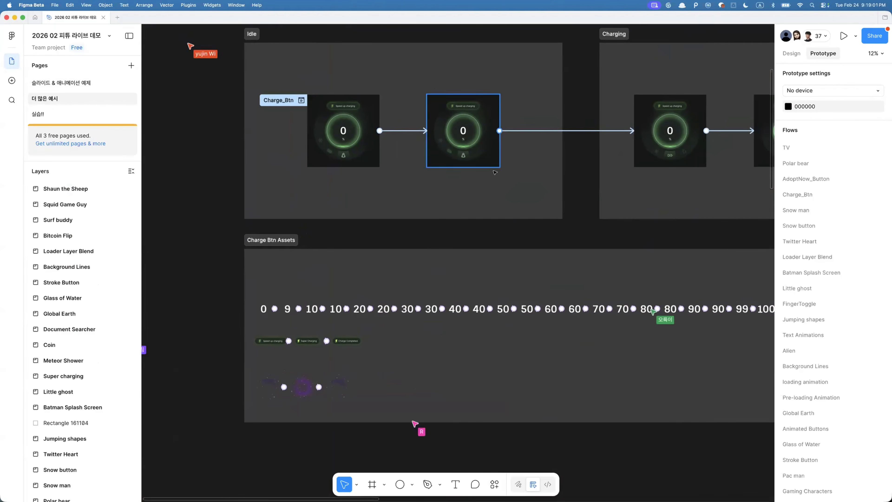
scroll(428, 243, "down", 5)
scroll(540, 289, "down", 3)
scroll(540, 289, "down", 1)
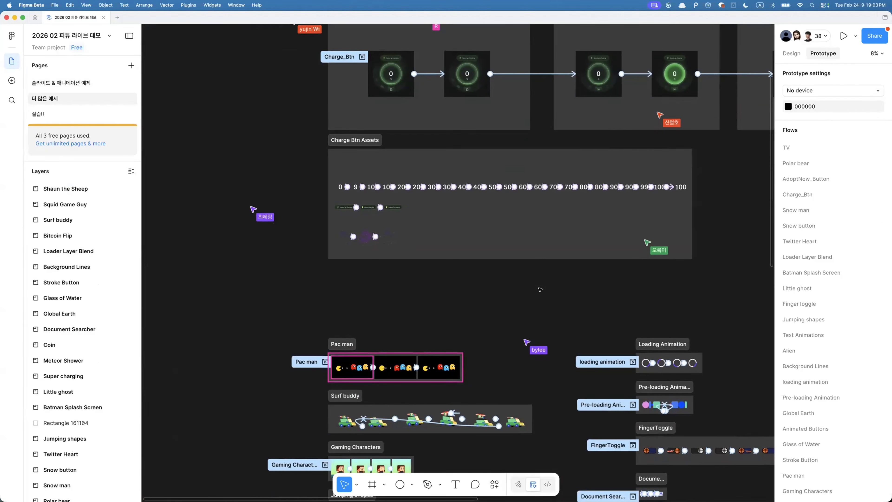
scroll(540, 289, "down", 5)
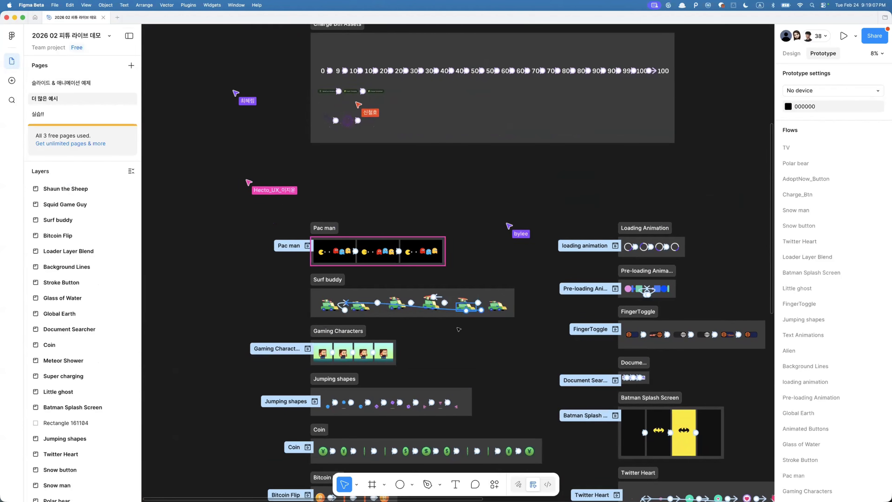
scroll(326, 353, "up", 10)
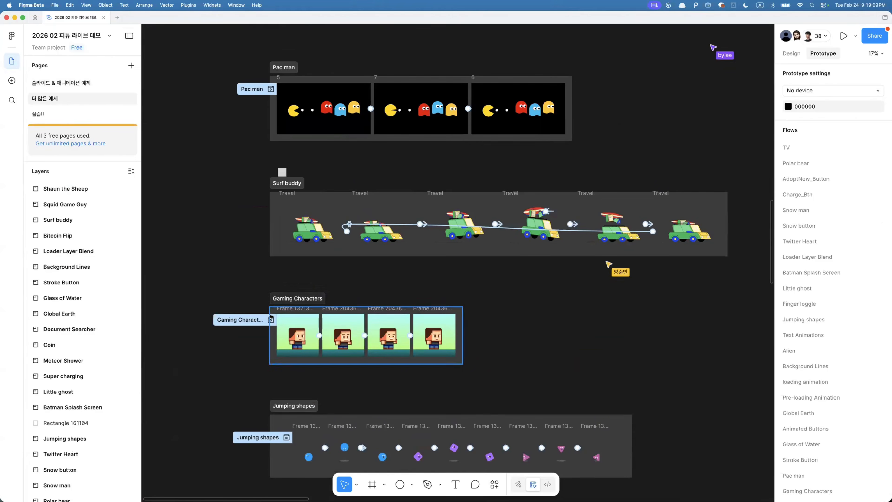
scroll(271, 318, "up", 2)
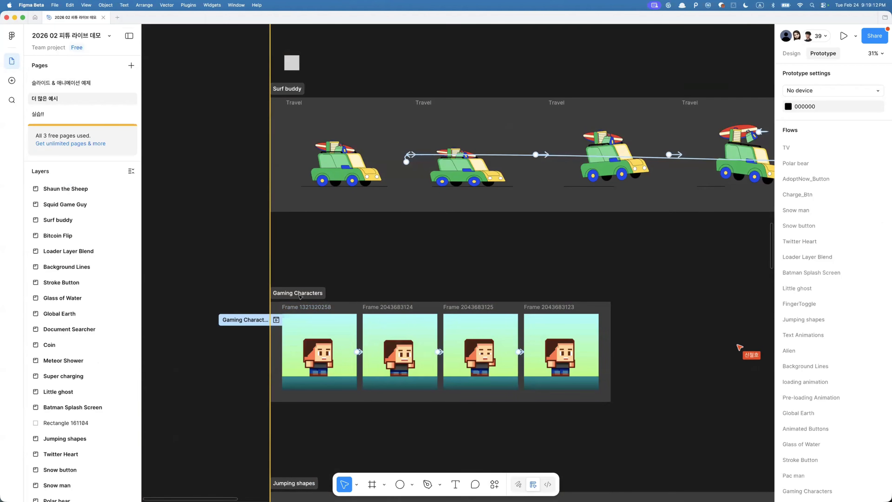
- Select the Gaming Characters flow and open the first frame's interaction settings
left_click(275, 336)
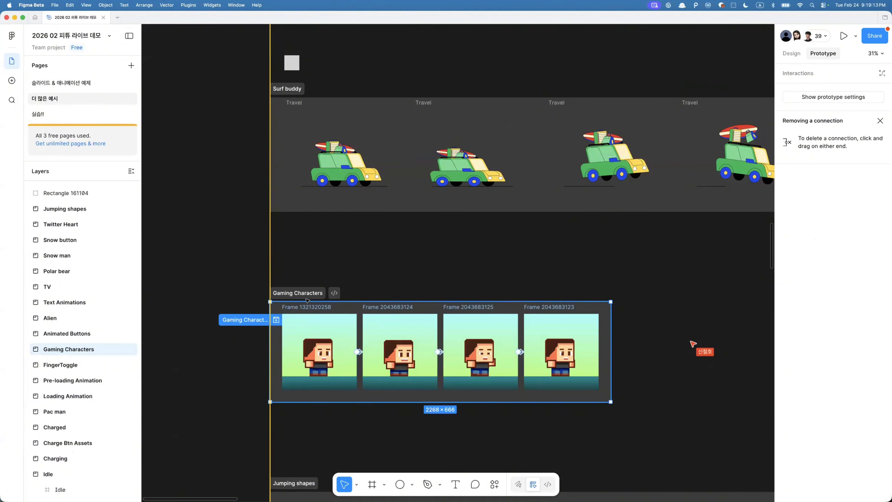
scroll(333, 341, "up", 4)
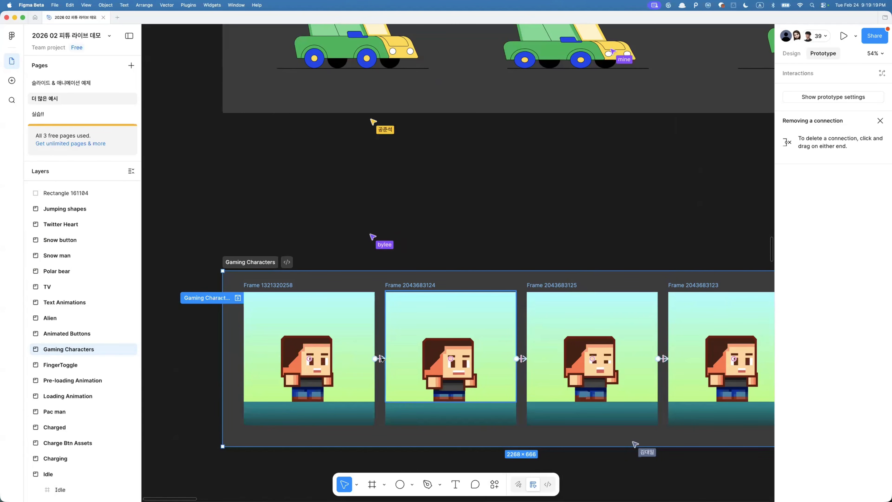
left_click(381, 359)
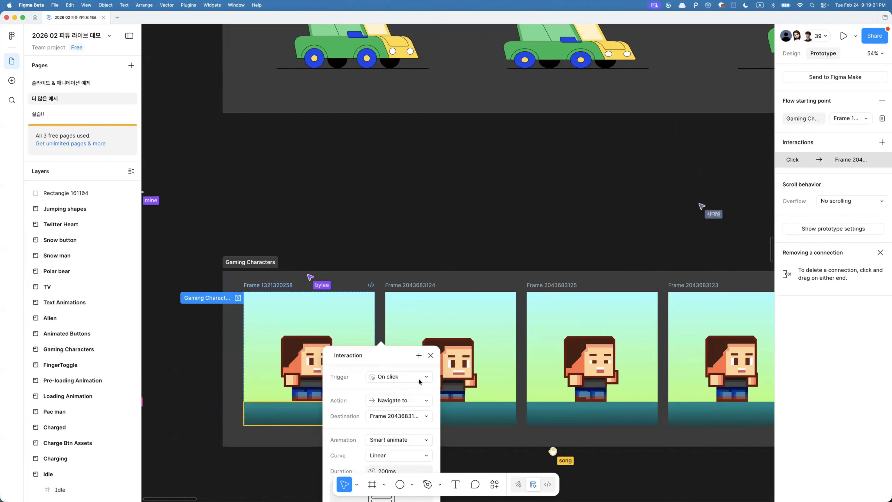
scroll(361, 341, "down", 5)
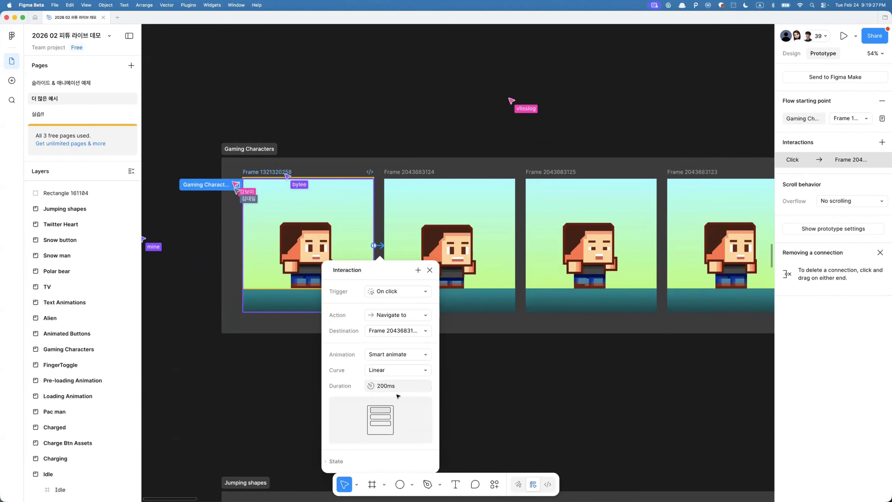
- Examine the interaction settings and trigger options of the connections in the Gaming Characters flow
left_click(538, 362)
left_click(522, 247)
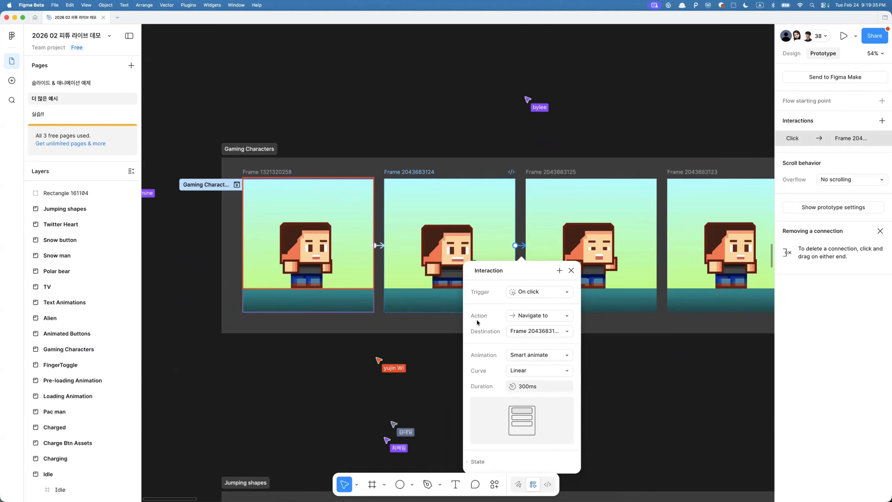
left_click(522, 291)
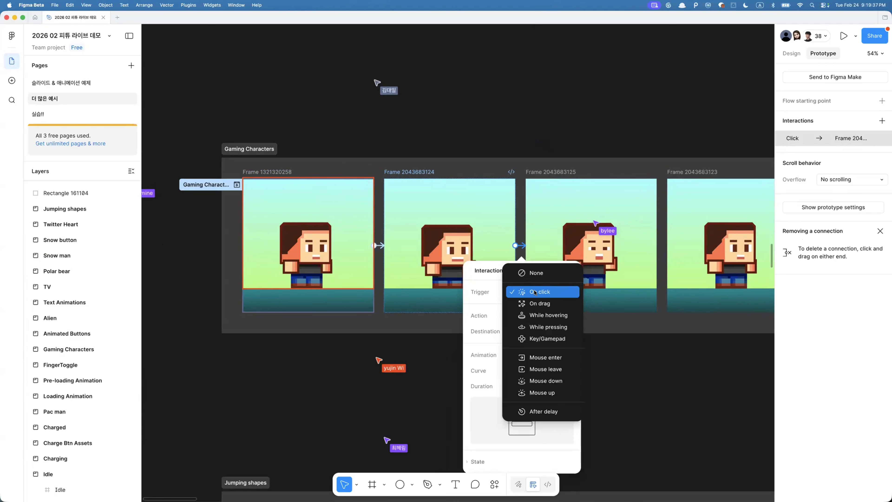
left_click(645, 376)
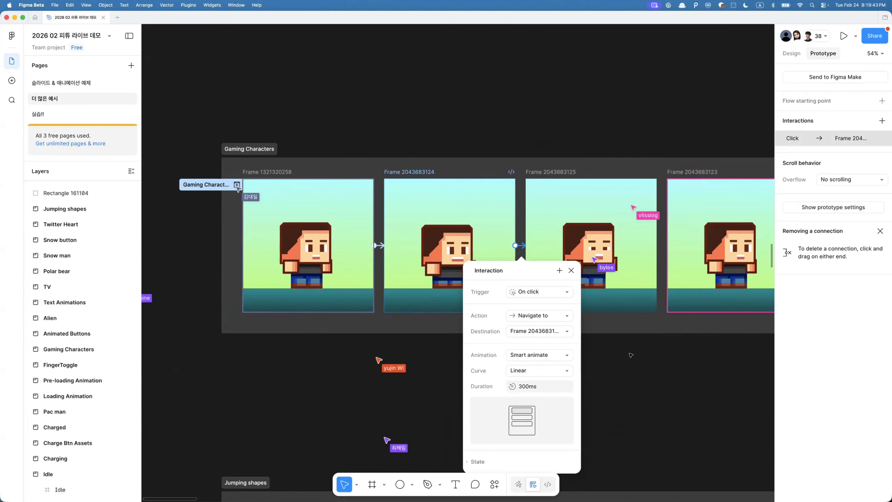
left_click(528, 295)
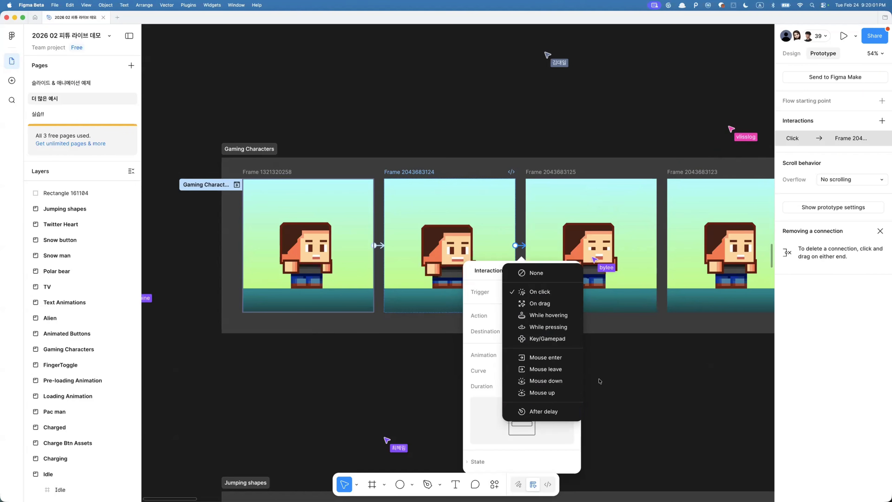
left_click(623, 391)
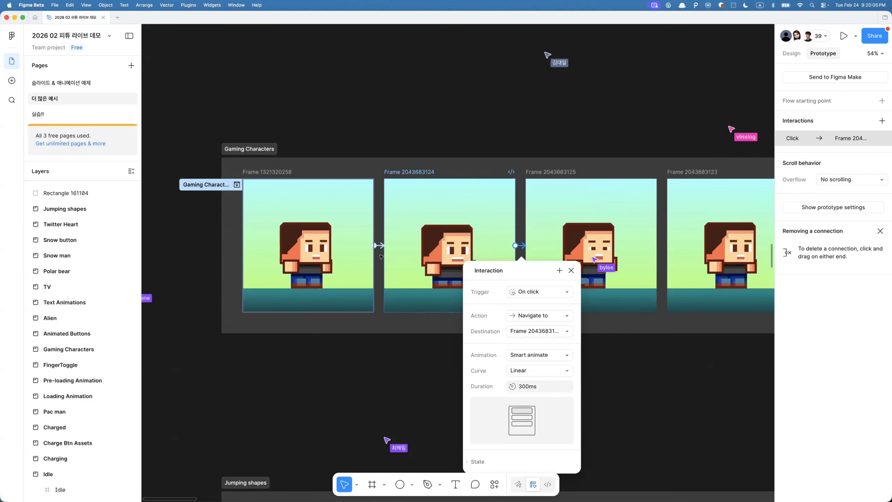
left_click(377, 246)
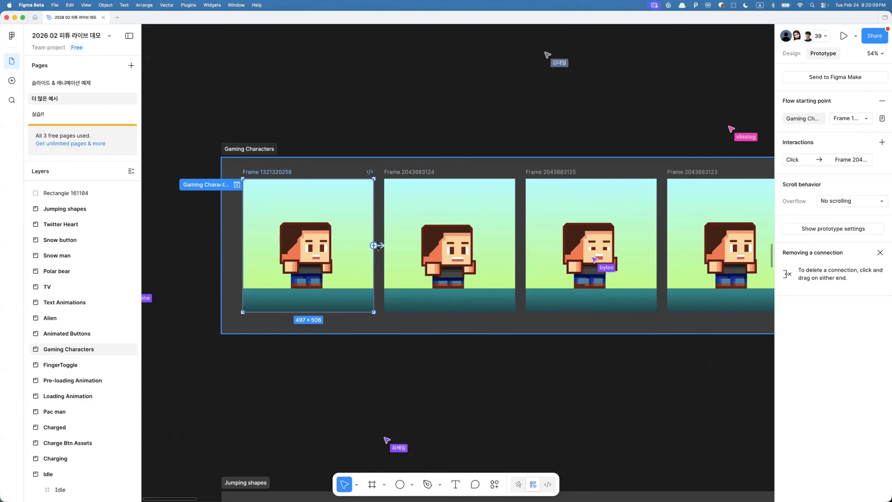
left_click(378, 246)
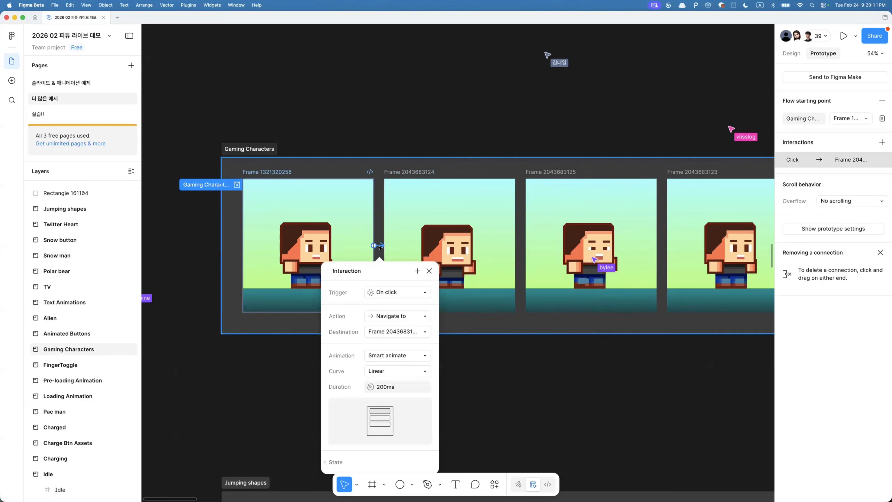
- Run the LottieFiles plugin and export the Gaming Characters prototype flow as a Lottie animation
scroll(378, 246, "up", 5)
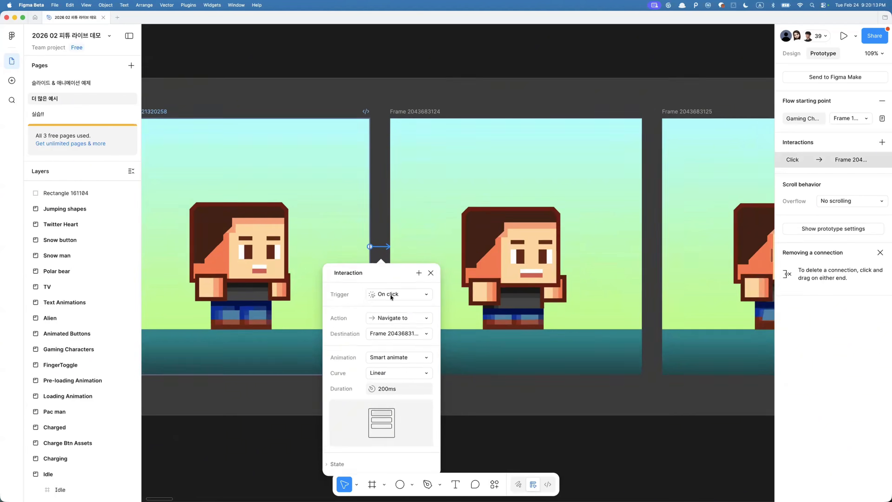
scroll(391, 294, "down", 5)
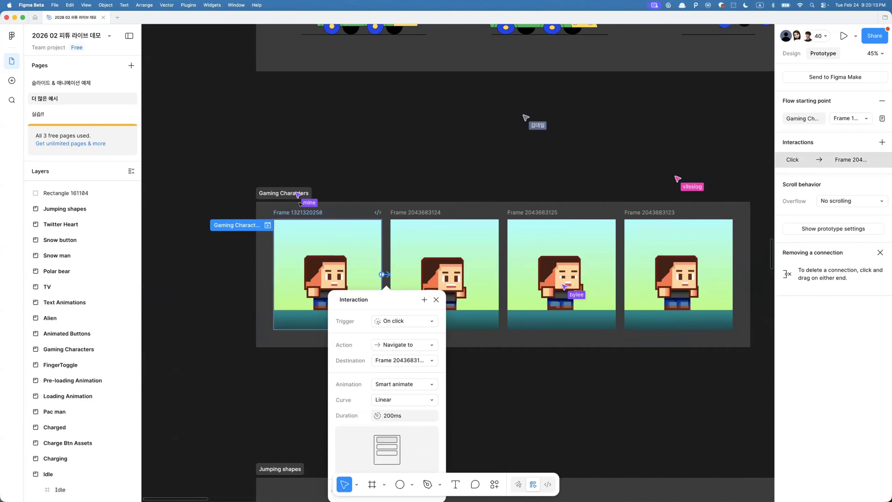
key("super+slash")
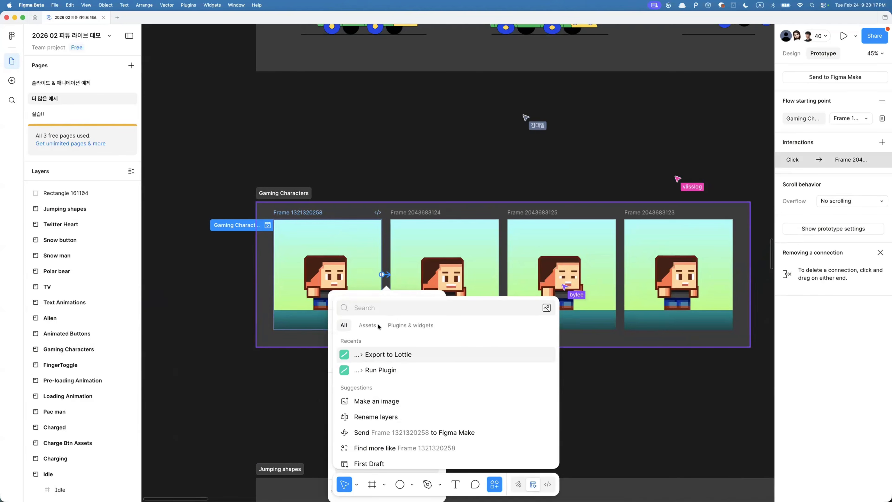
key("Return")
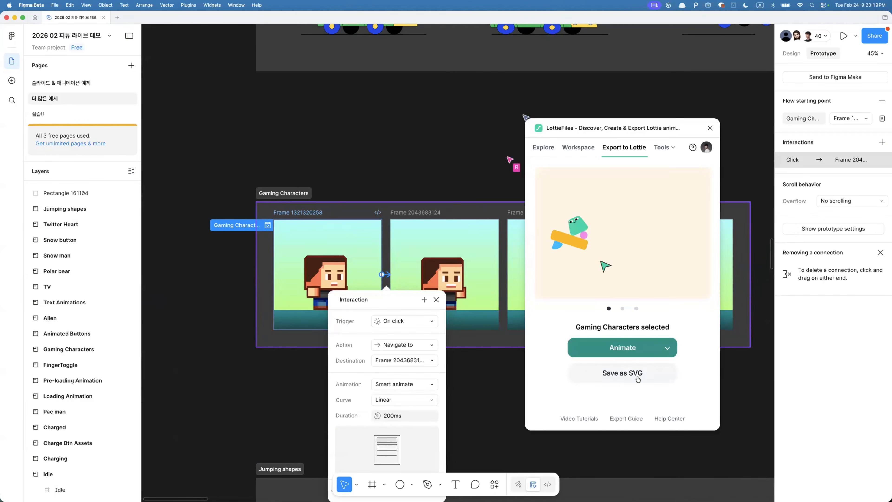
left_click(667, 347)
mouse_move(635, 329)
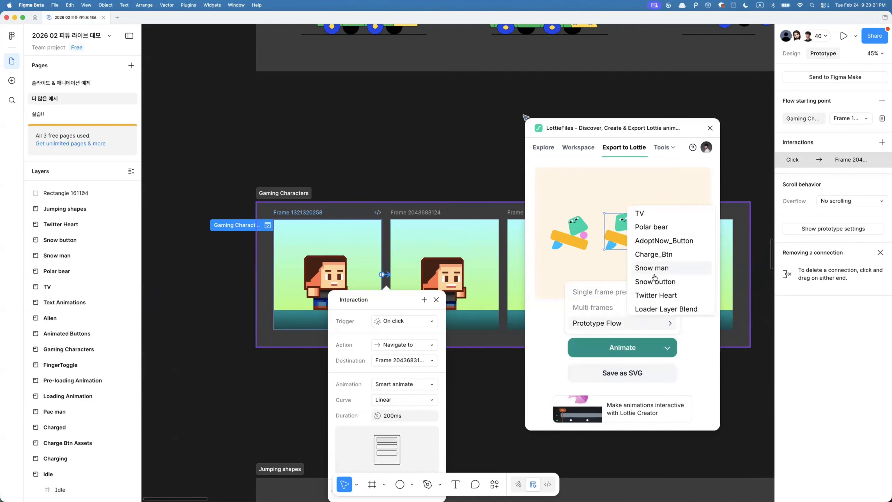
scroll(654, 276, "down", 5)
scroll(655, 277, "down", 5)
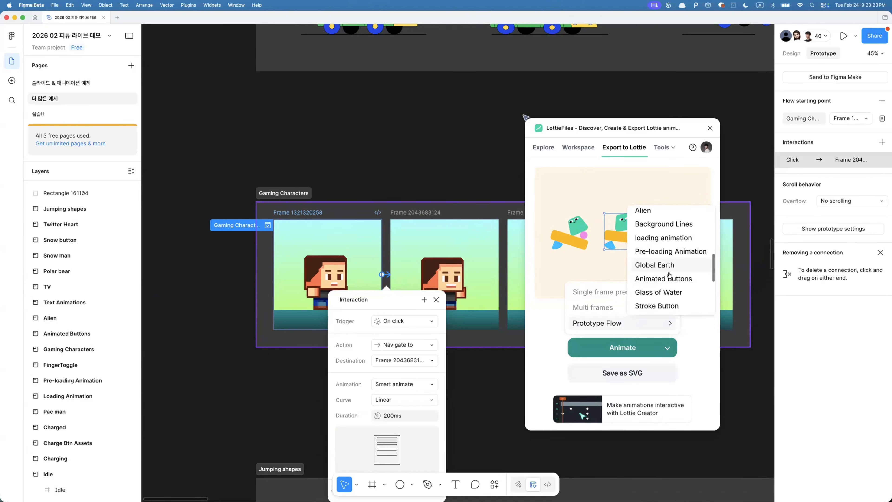
scroll(662, 297, "down", 3)
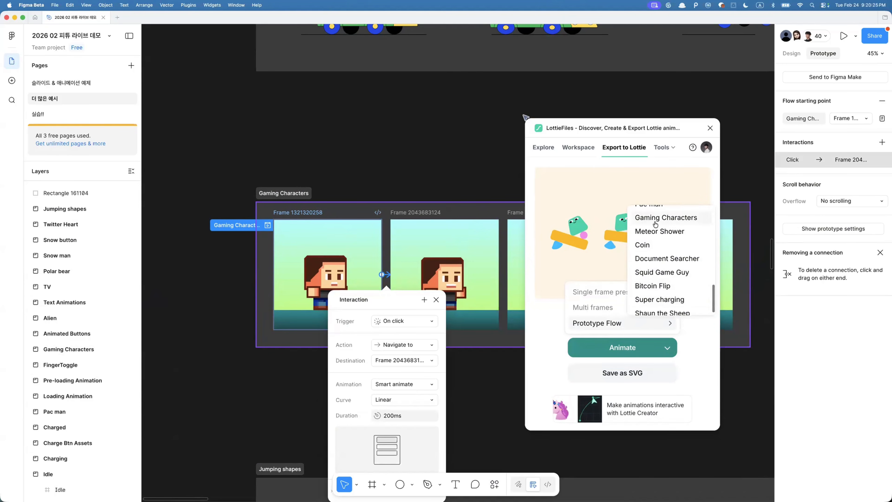
left_click(655, 218)
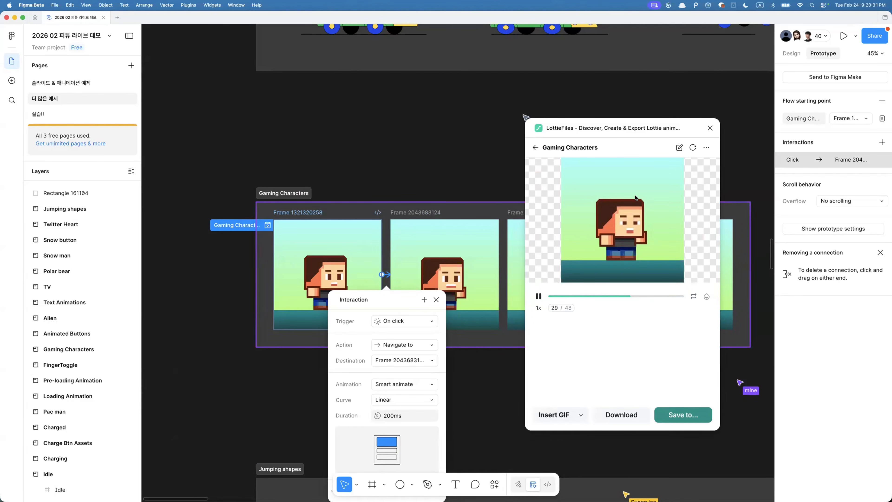
- Move the plugin window aside and scrub through the Gaming Characters animation preview
left_click_drag(649, 126, 692, 112)
scroll(528, 253, "right", 3)
scroll(528, 253, "down", 1)
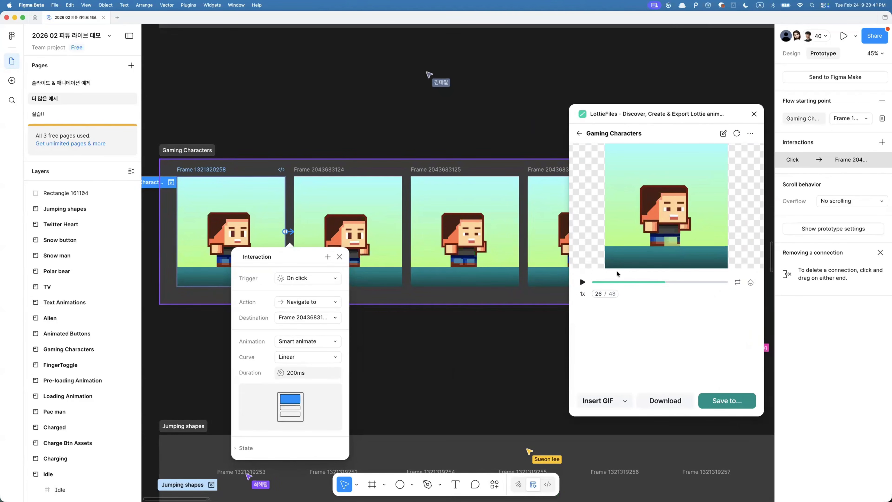
left_click_drag(664, 283, 699, 284)
left_click(481, 301)
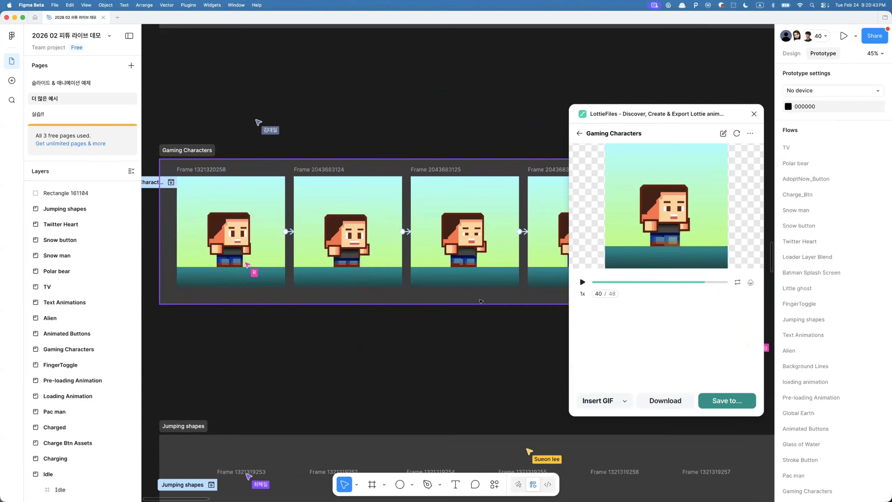
- Select the Left Ft layer and the matching layers across all Gaming Characters frames
scroll(483, 274, "up", 5)
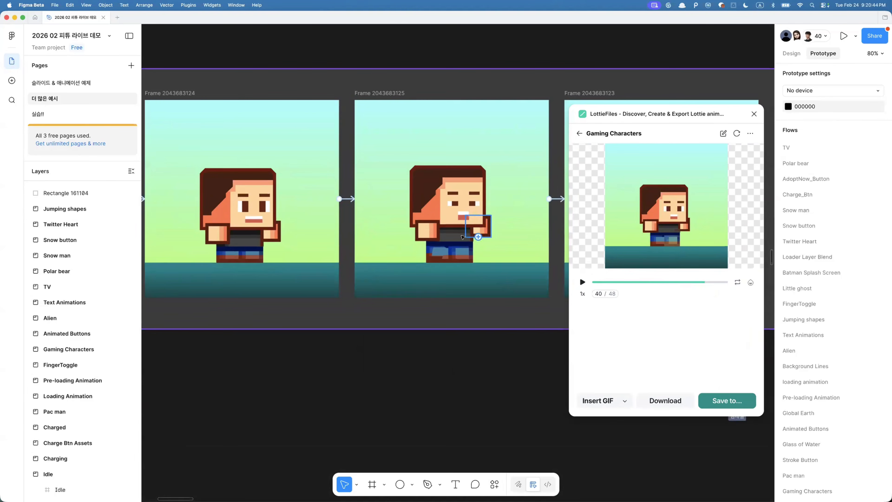
left_click(249, 262)
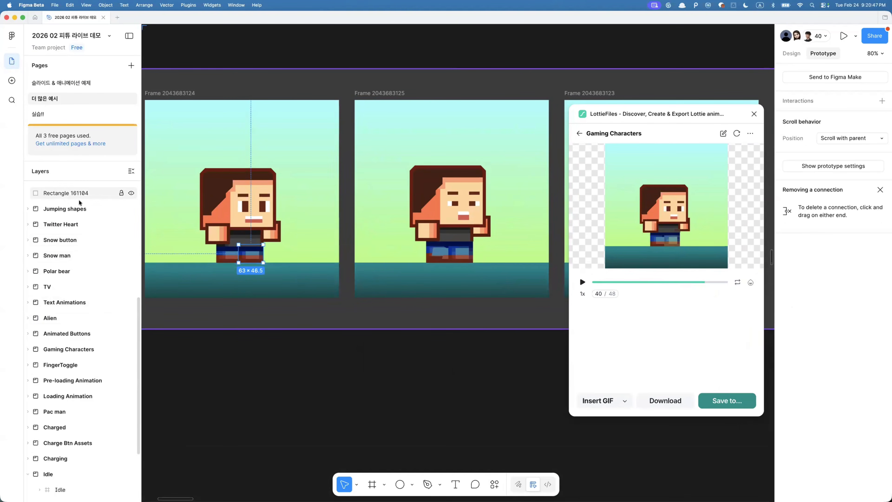
key("super+r")
scroll(106, 398, "down", 2)
key("Escape")
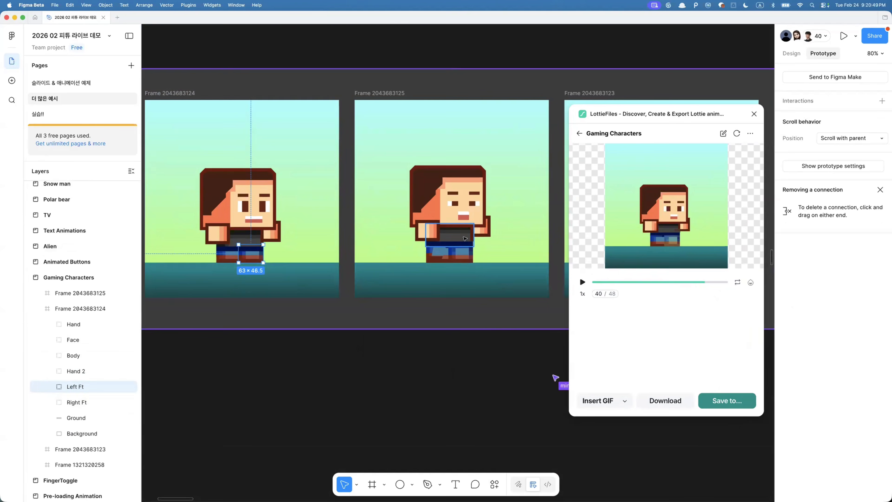
left_click(466, 254)
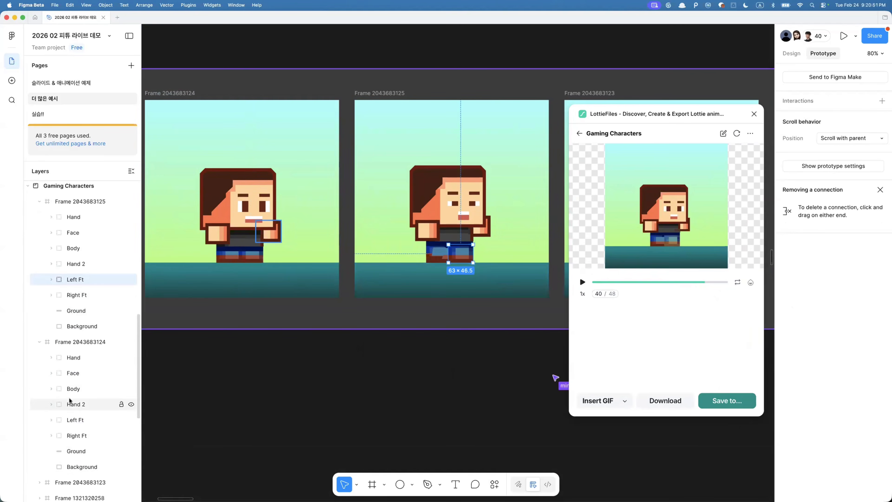
scroll(322, 252, "down", 3)
scroll(322, 252, "left", 3)
key("alt+super+a")
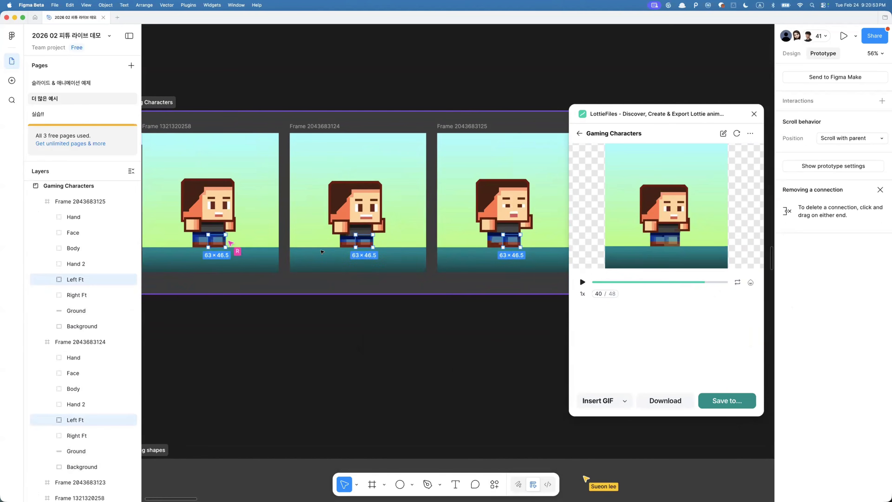
- Scrub the animation preview to compare the character's leg movement with the frames
scroll(322, 252, "down", 2)
scroll(322, 252, "down", 2)
scroll(322, 252, "right", 2)
scroll(386, 262, "up", 3)
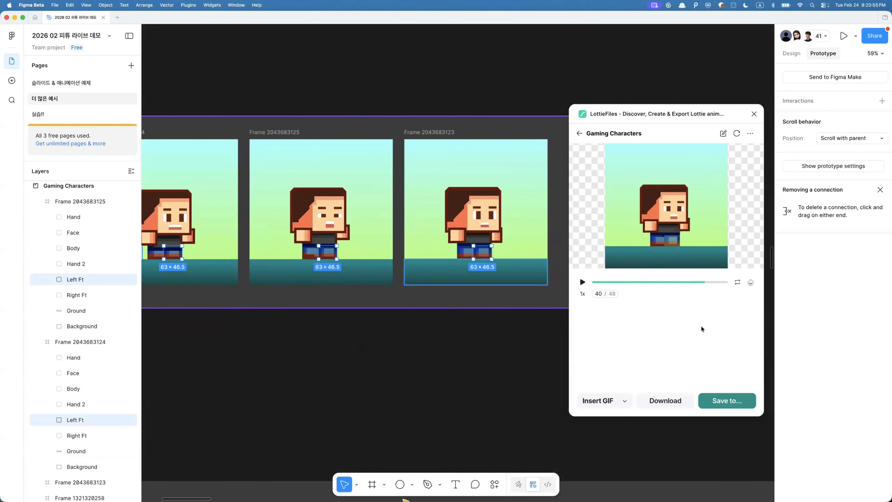
left_click_drag(701, 283, 664, 284)
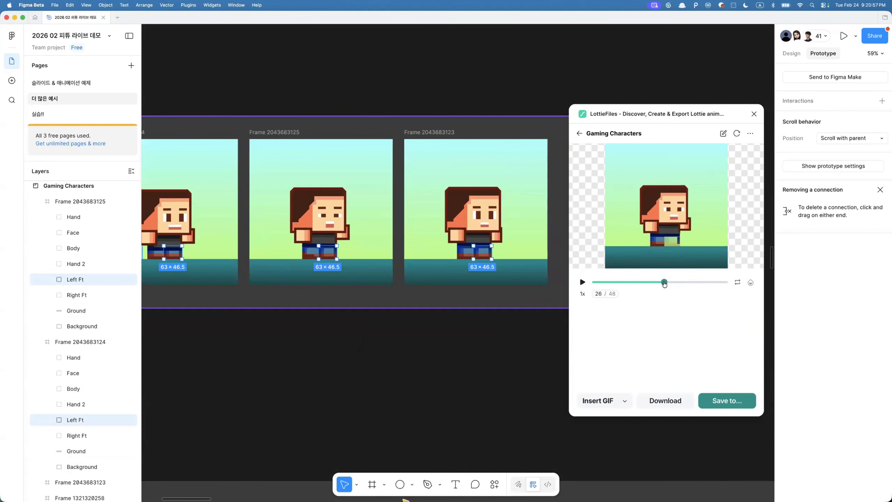
- Drill into the Left Ft group and select its pixel rectangles
scroll(326, 265, "up", 5)
double_click(350, 245)
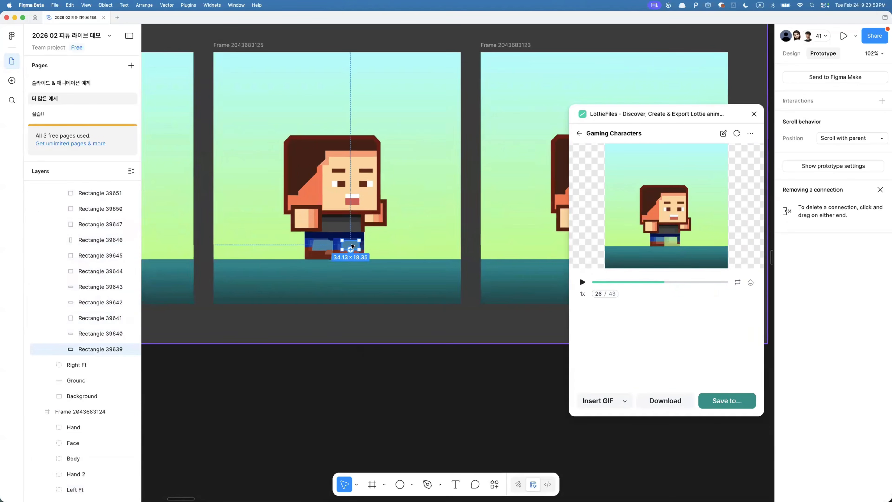
key("super+a")
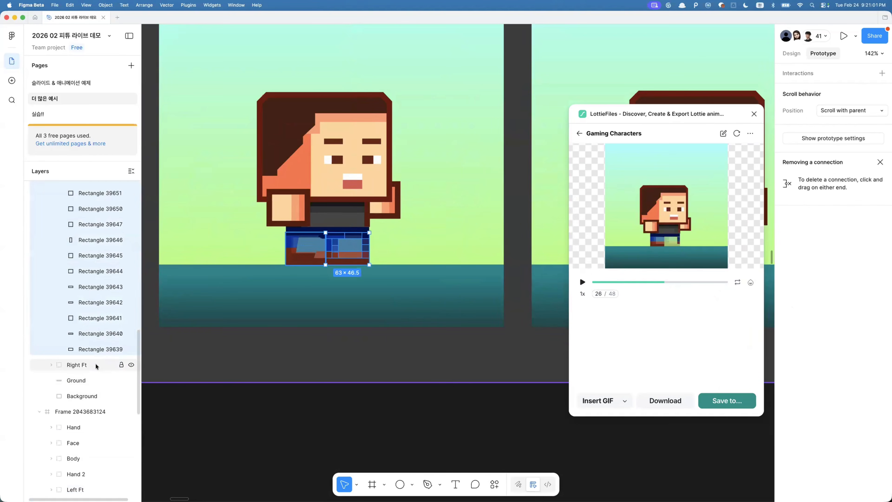
scroll(359, 285, "right", 9)
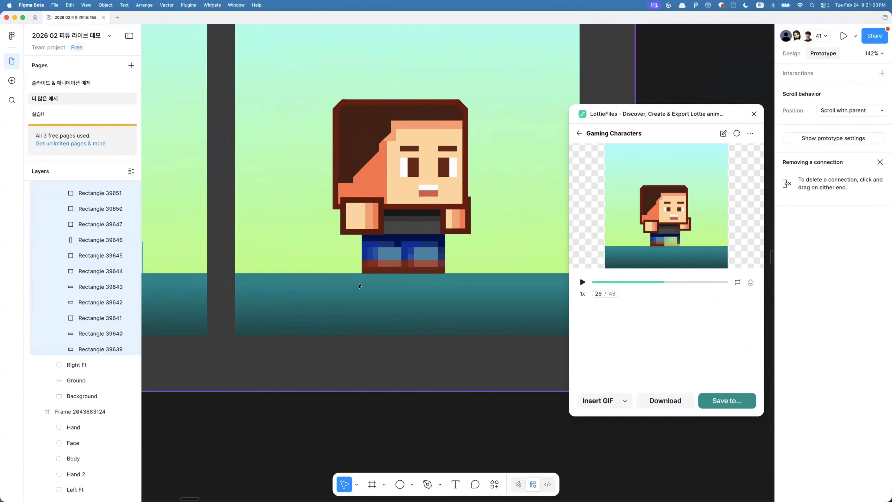
left_click(416, 255)
double_click(415, 255)
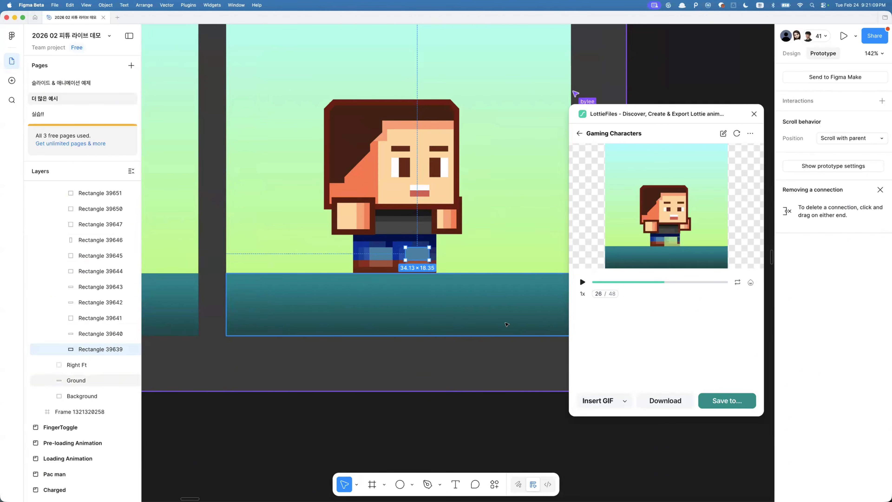
- Browse down the canvas through the other example flows such as Coin, Bitcoin Flip and Meteor Shower
scroll(505, 324, "down", 5)
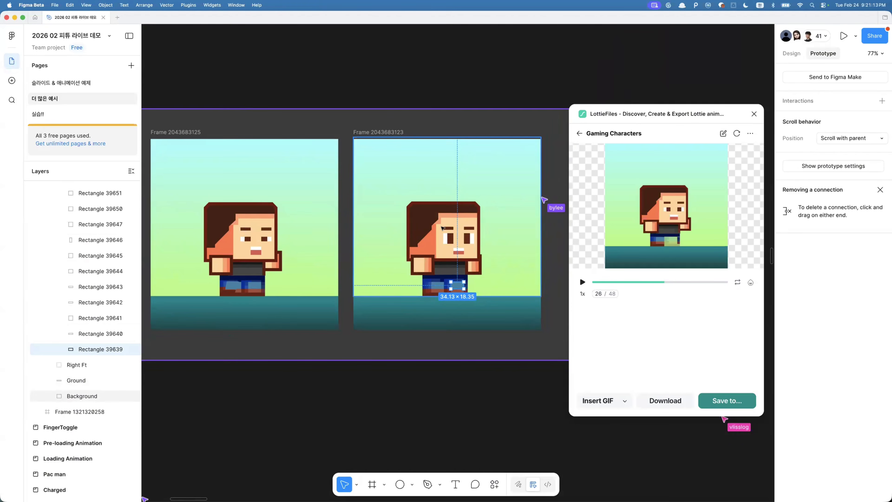
scroll(361, 251, "down", 5)
left_click(403, 340)
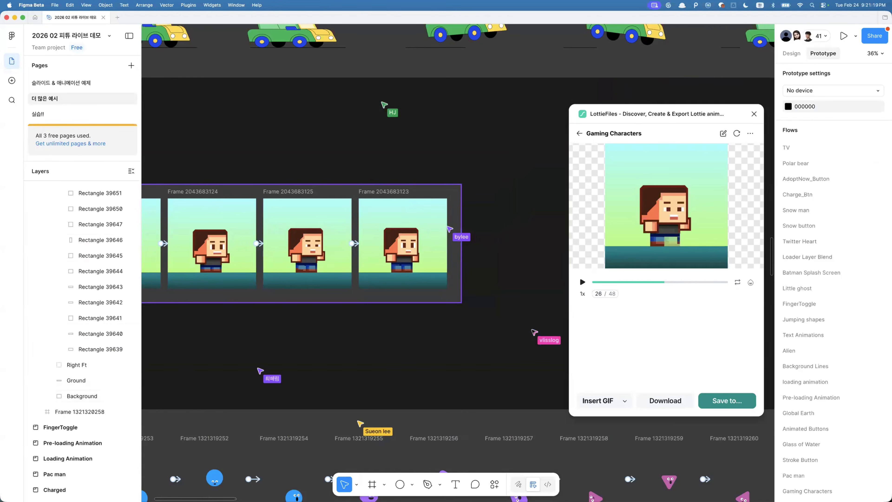
scroll(412, 292, "down", 3)
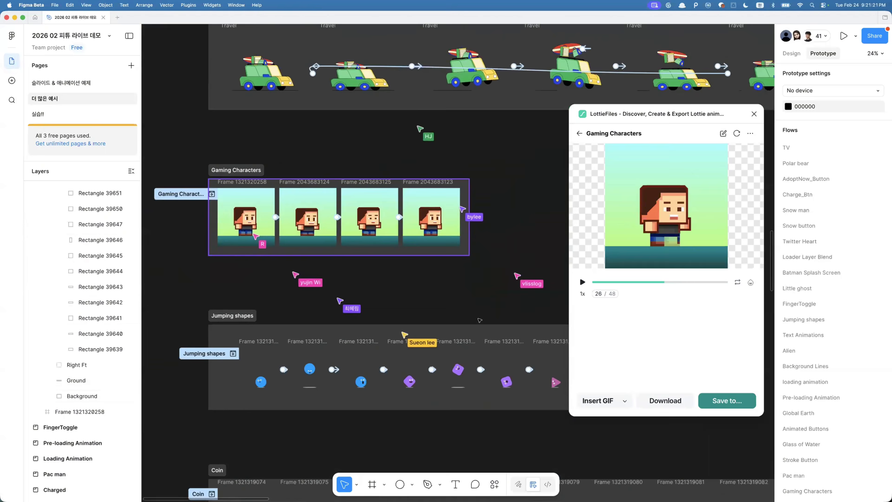
scroll(204, 284, "down", 8)
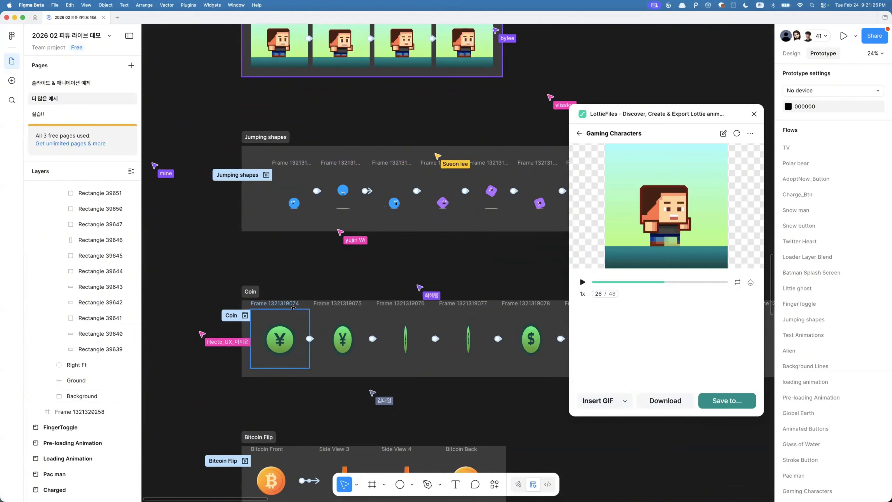
scroll(293, 307, "down", 3)
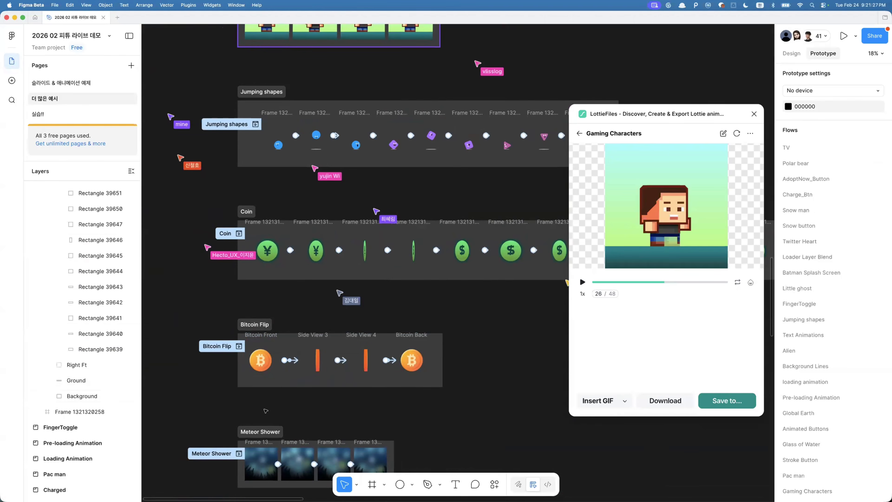
scroll(265, 410, "down", 2)
scroll(260, 413, "up", 5)
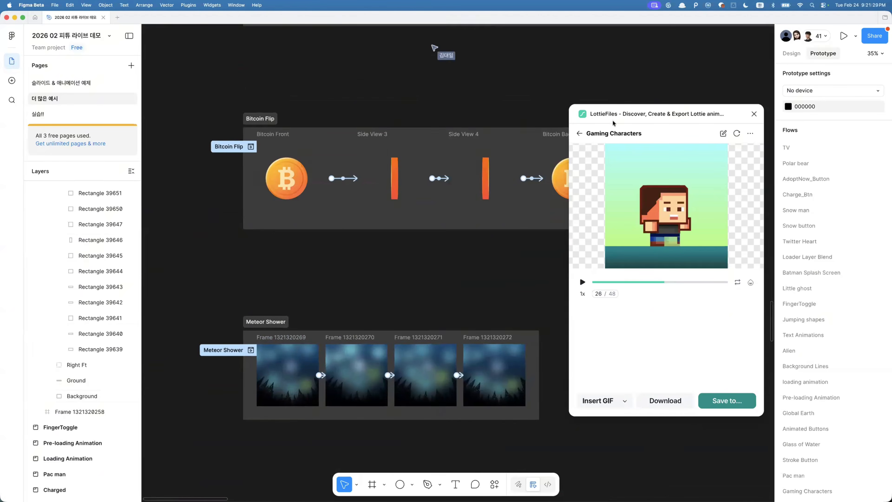
- Return to the plugin's export screen and animate the Meteor Shower prototype flow as a Lottie preview
left_click(594, 133)
left_click(713, 336)
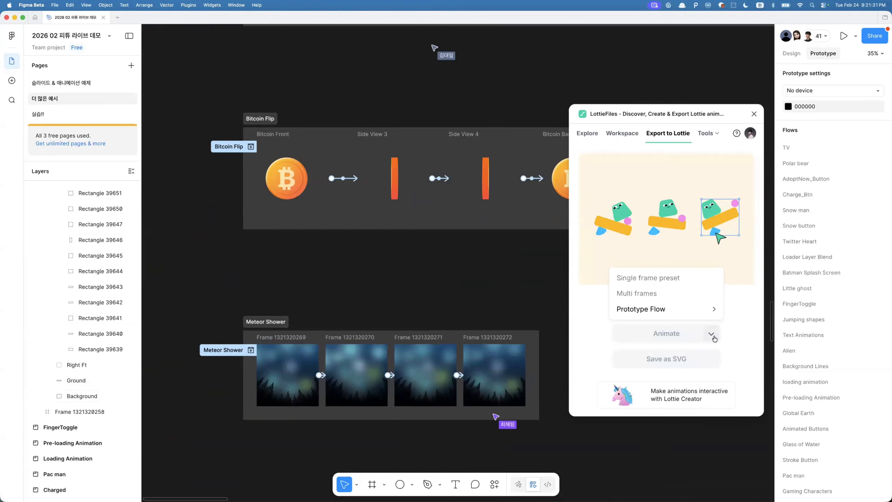
left_click(687, 316)
scroll(700, 267, "down", 10)
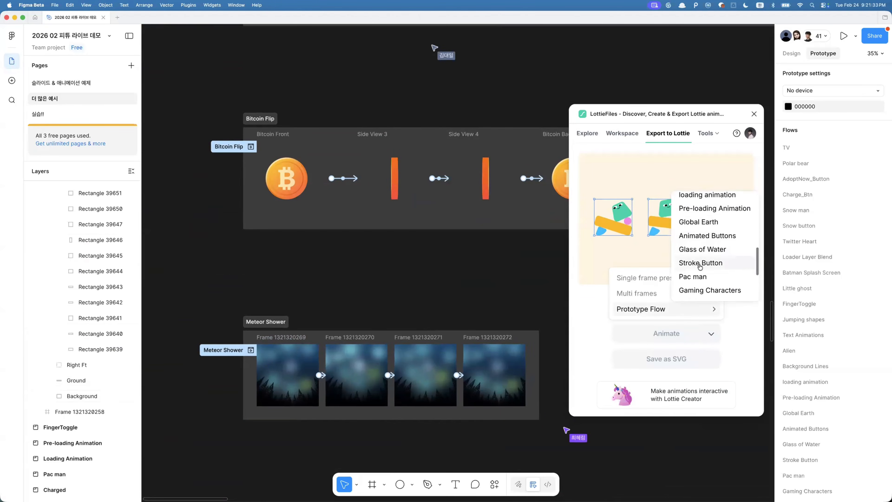
scroll(700, 267, "down", 5)
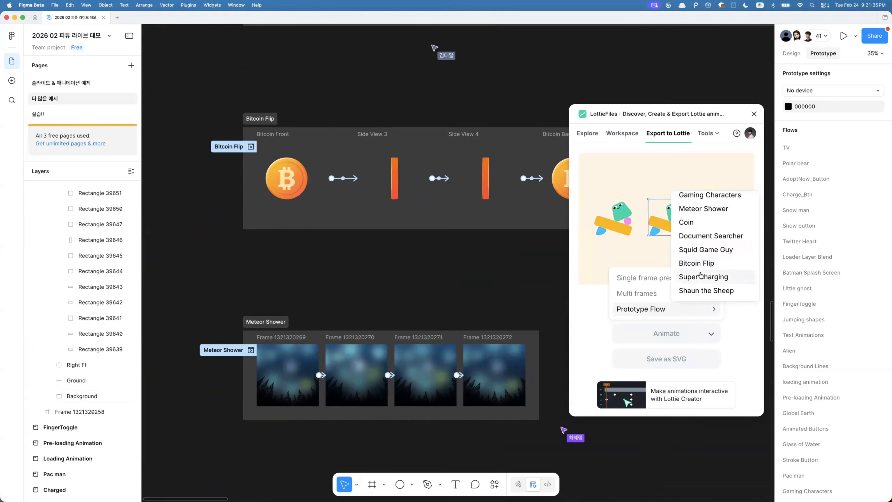
scroll(700, 275, "up", 4)
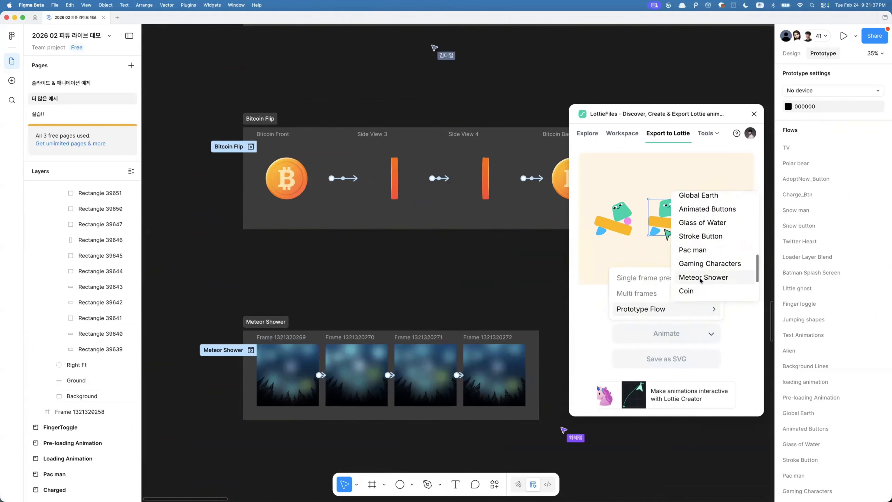
left_click(699, 278)
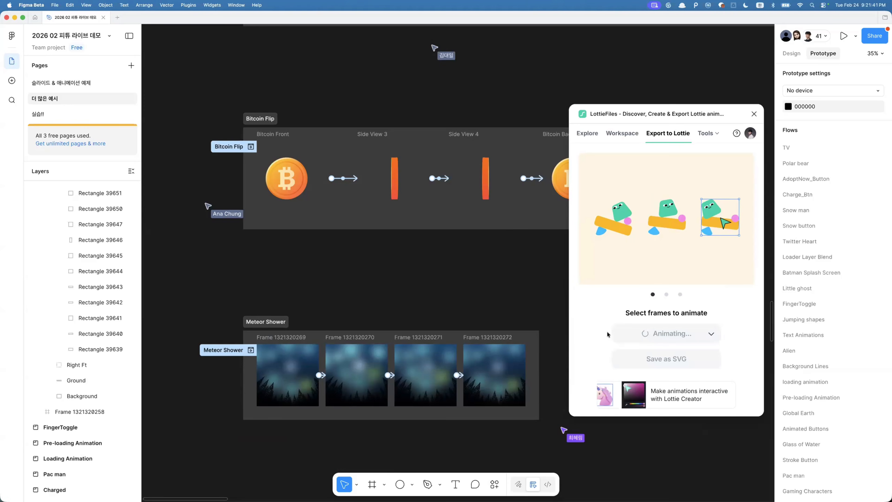
left_click(733, 384)
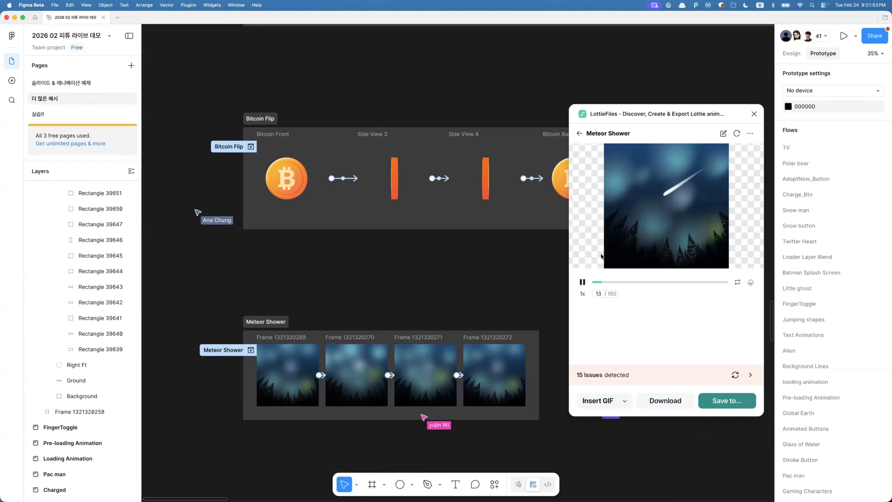
- Zoom into the Meteor Shower's first frame and select its blurred ellipse layers to inspect them
scroll(306, 394, "up", 4)
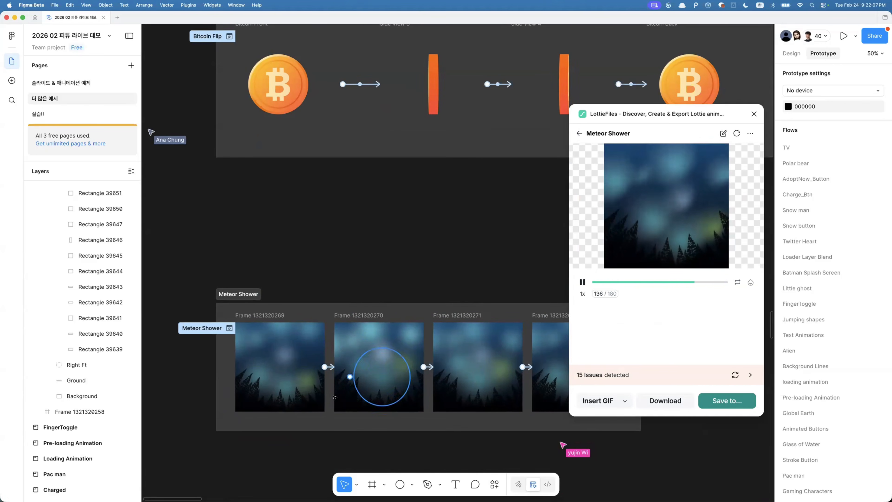
left_click(270, 362)
scroll(270, 361, "up", 5)
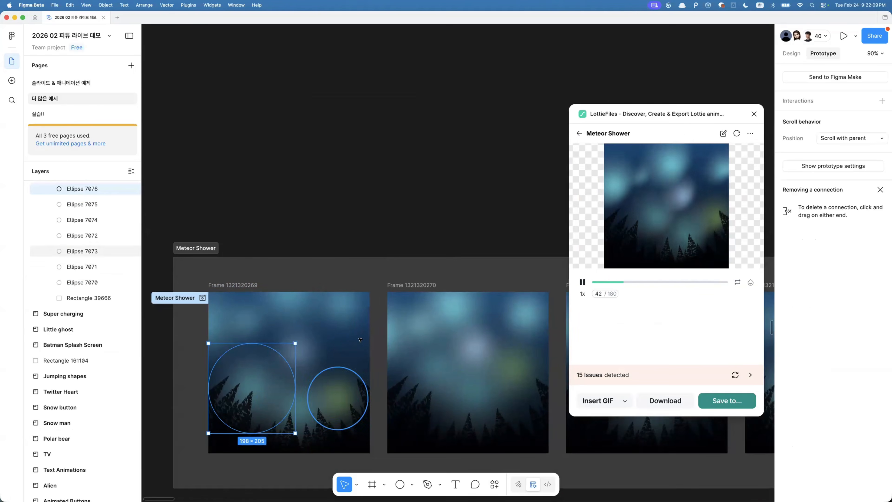
left_click(294, 356)
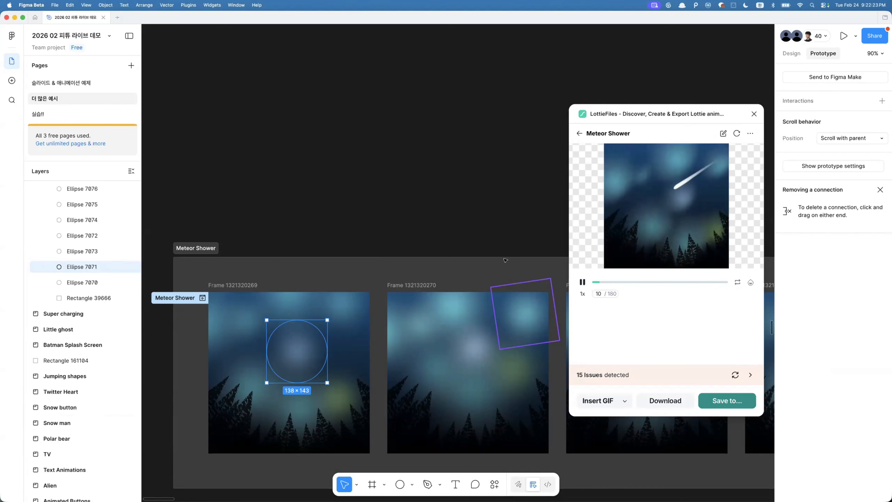
- Select the ring vector in the Loader Layer Blend frame and inspect its radial gradient fill
left_click(458, 227)
scroll(458, 227, "down", 5)
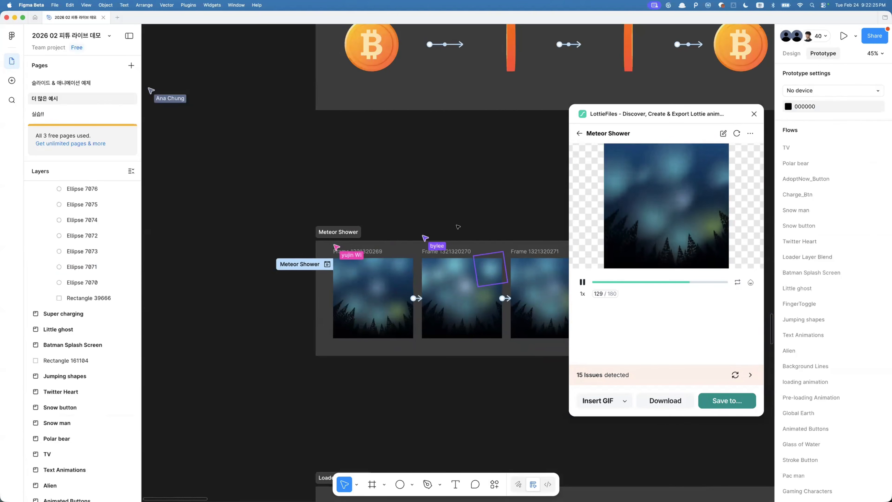
scroll(458, 226, "down", 5)
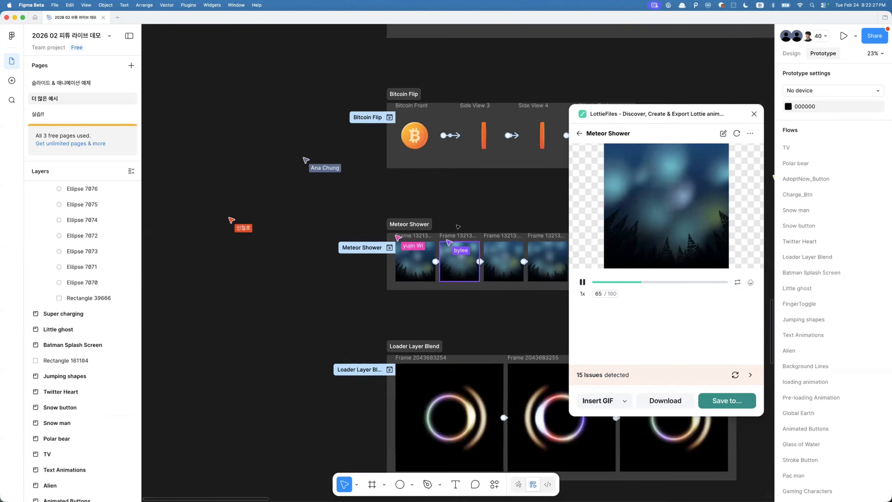
scroll(458, 227, "down", 3)
scroll(458, 227, "right", 3)
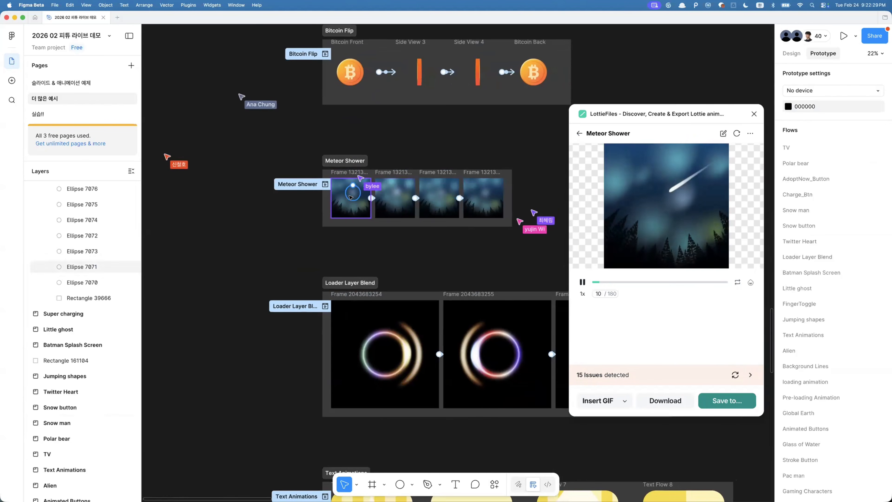
left_click(409, 355)
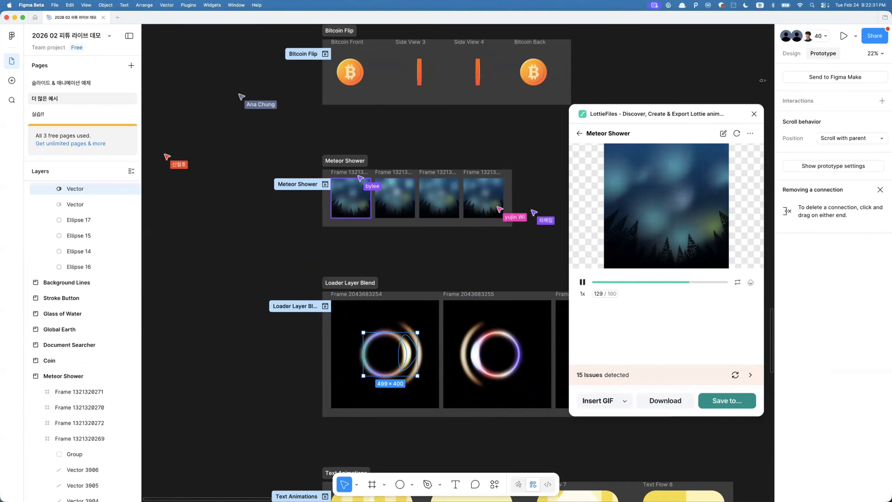
left_click(791, 53)
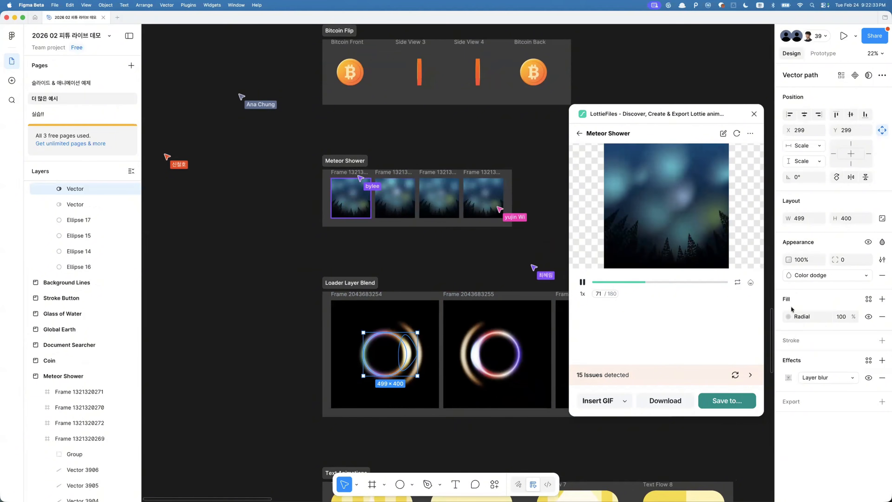
left_click(805, 316)
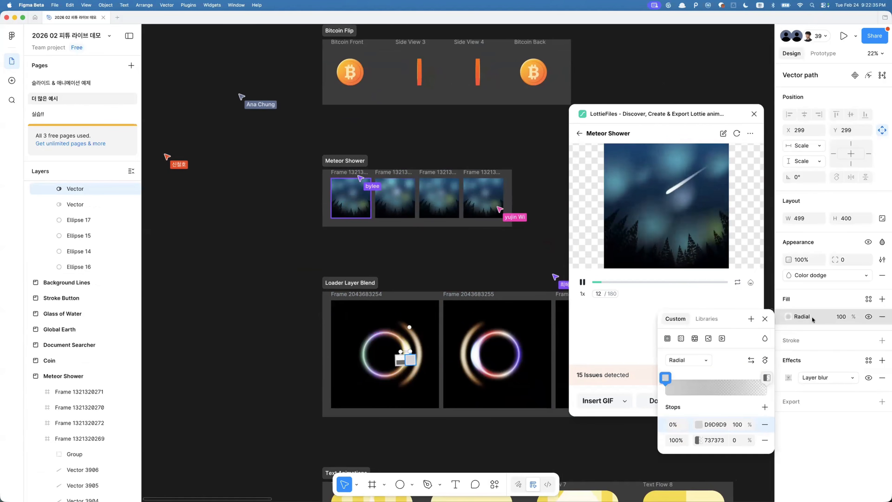
left_click(812, 316)
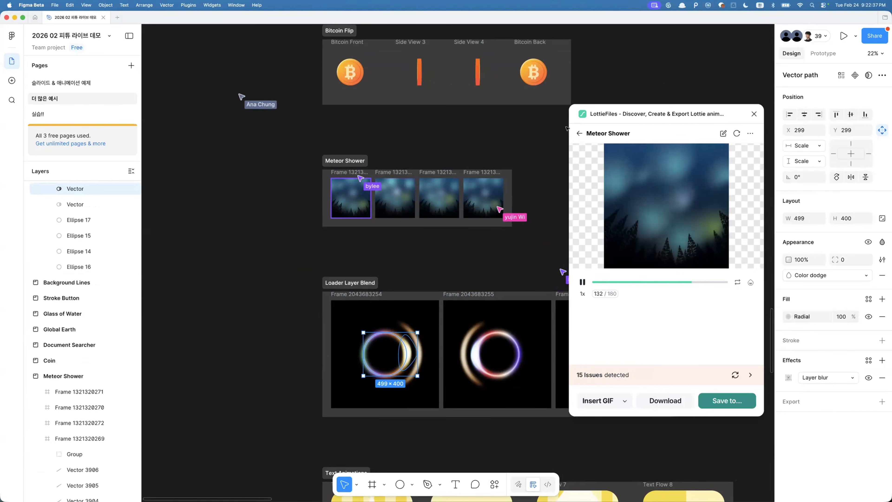
- Go back in the plugin and animate the Loader Layer Blend prototype flow as a Lottie preview
left_click(580, 133)
left_click(823, 54)
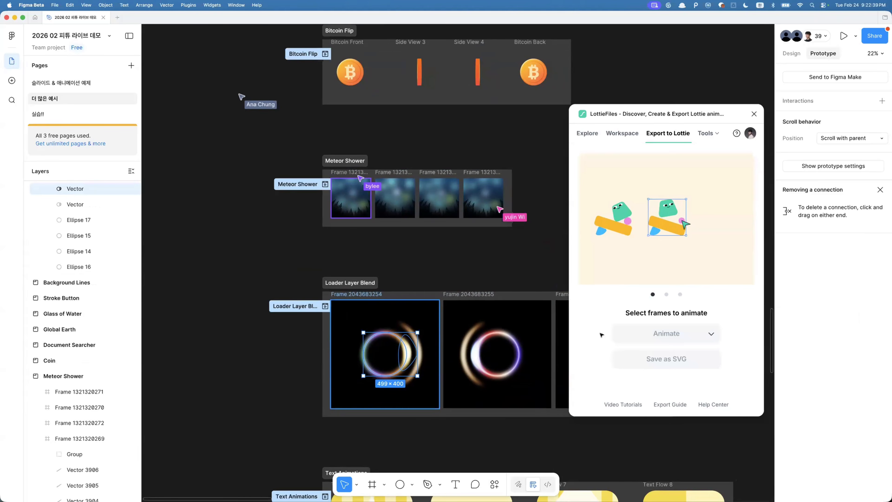
left_click(688, 334)
mouse_move(688, 313)
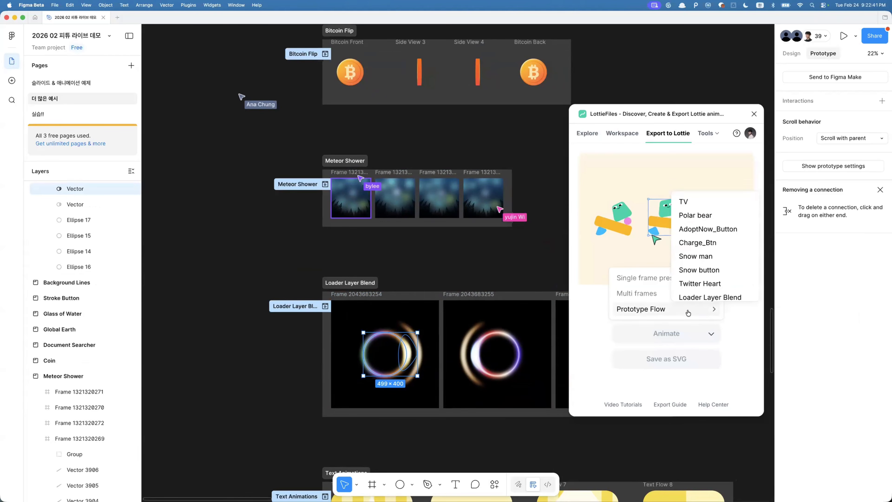
left_click(701, 287)
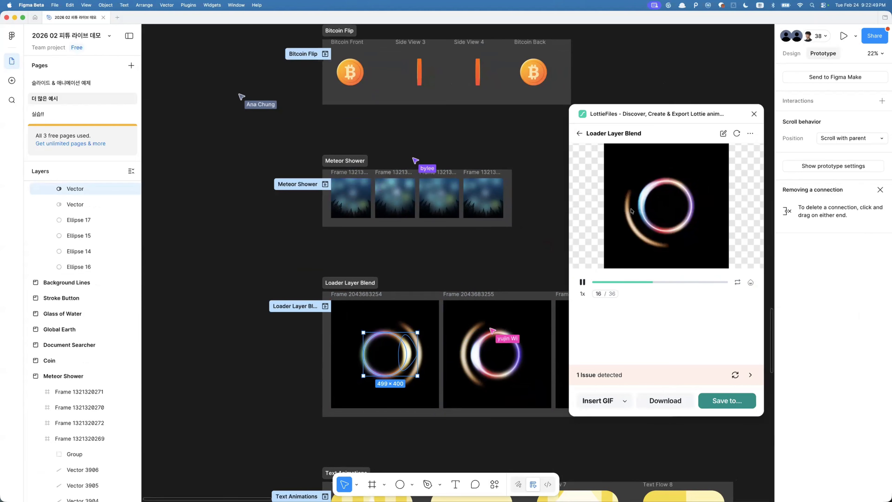
left_click(201, 252)
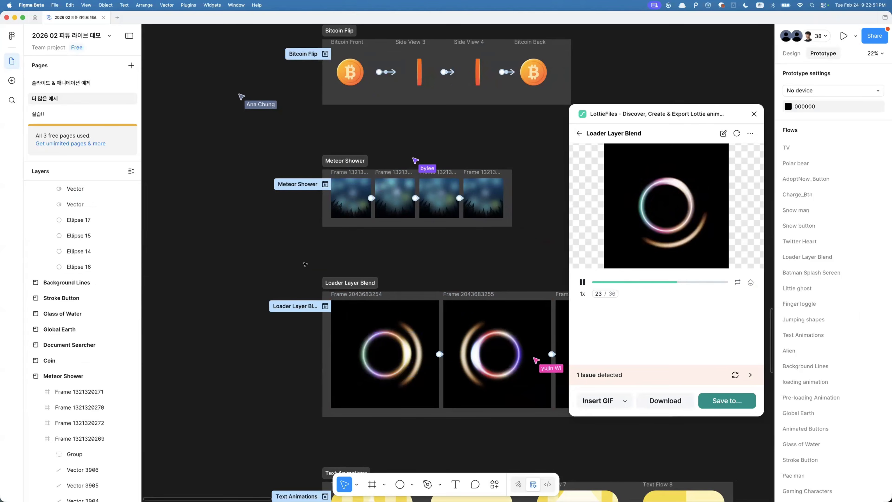
scroll(305, 264, "down", 5)
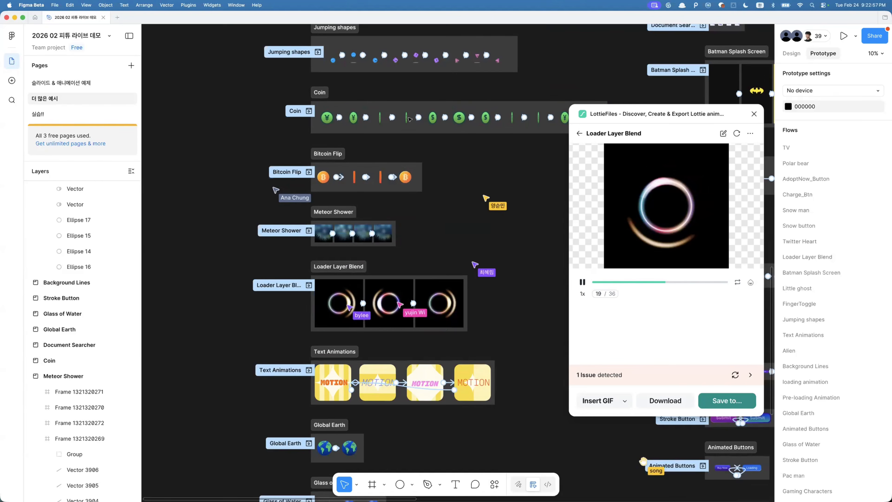
scroll(479, 109, "up", 3)
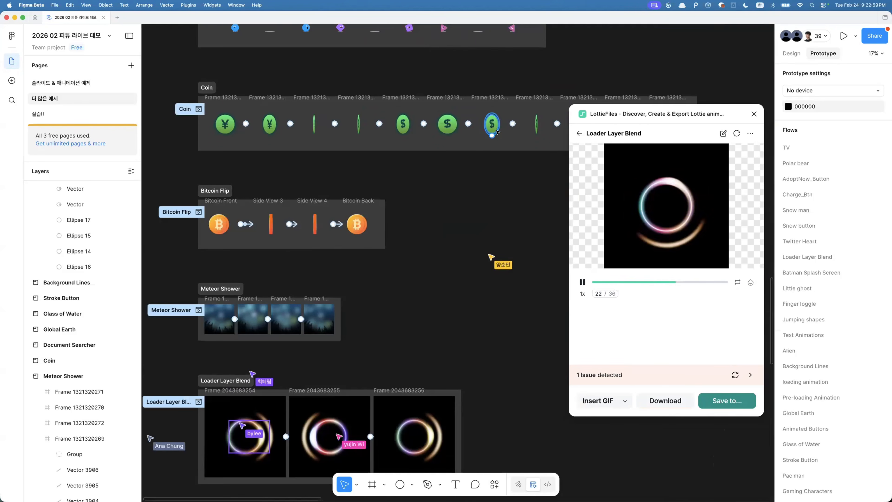
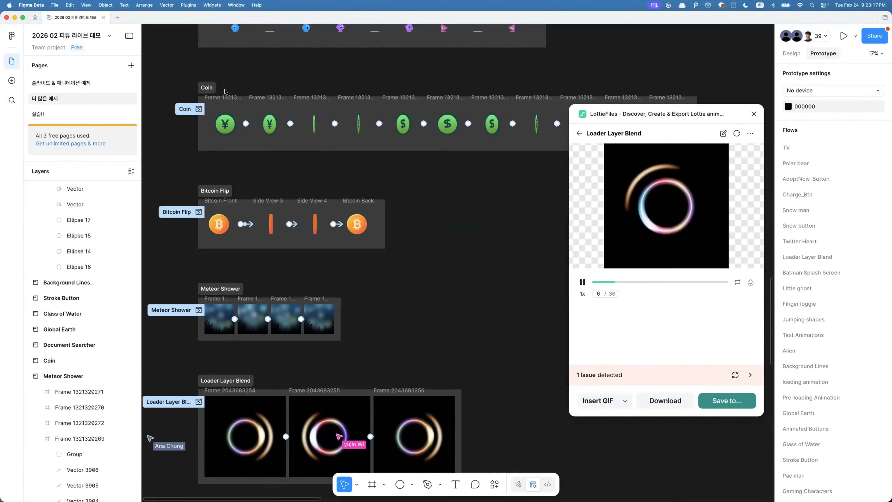
- Open the 실습!! page, browse the participants' name frames, and close the plugin
left_click(39, 114)
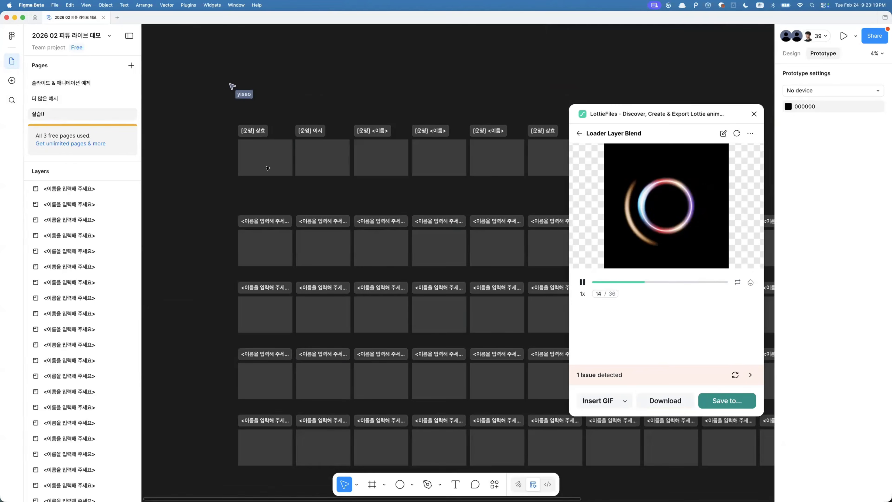
scroll(265, 229, "up", 2)
left_click(241, 222)
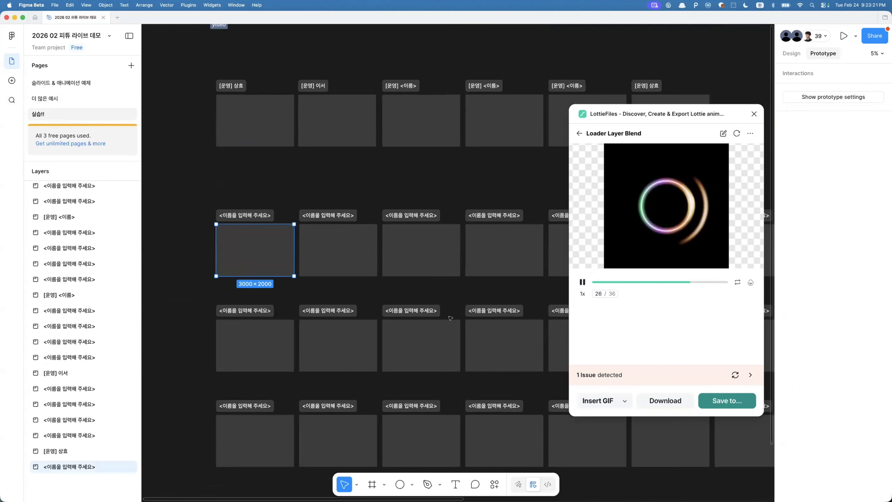
left_click(337, 255)
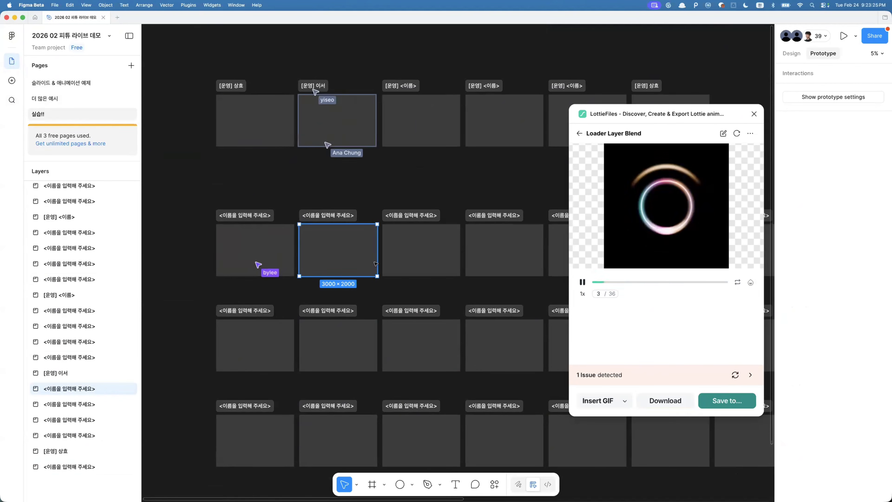
scroll(340, 250, "up", 3)
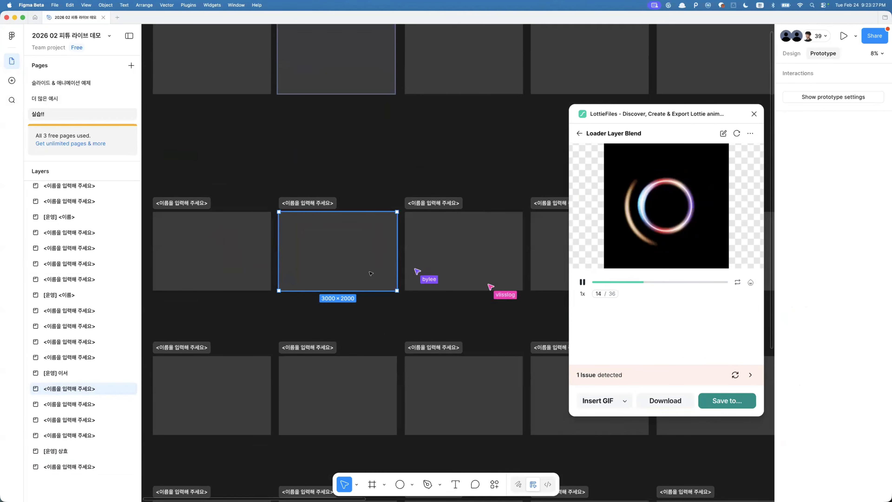
scroll(371, 274, "down", 5)
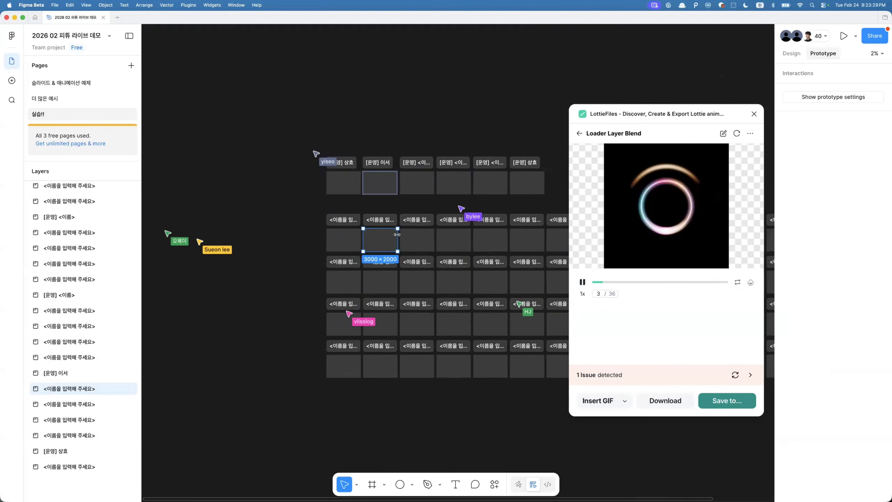
scroll(398, 234, "down", 1)
scroll(397, 235, "right", 4)
scroll(300, 169, "down", 2)
left_click(754, 114)
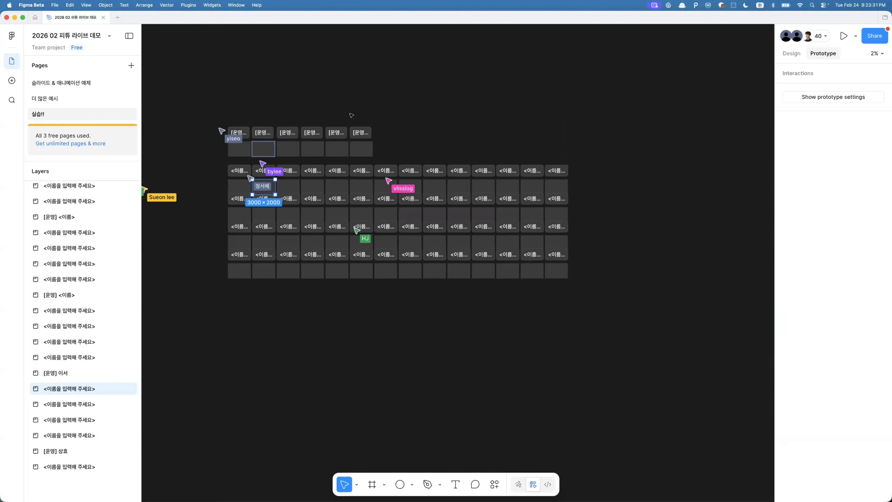
- Select the whole grid of participant frames and pan around the page to review them
left_click_drag(212, 103, 657, 329)
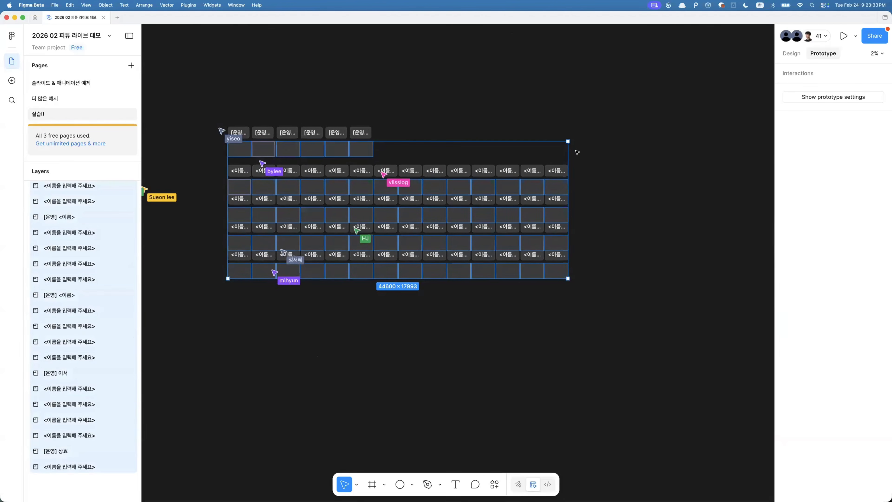
left_click_drag(576, 152, 822, 21)
left_click(446, 123)
left_click(436, 169)
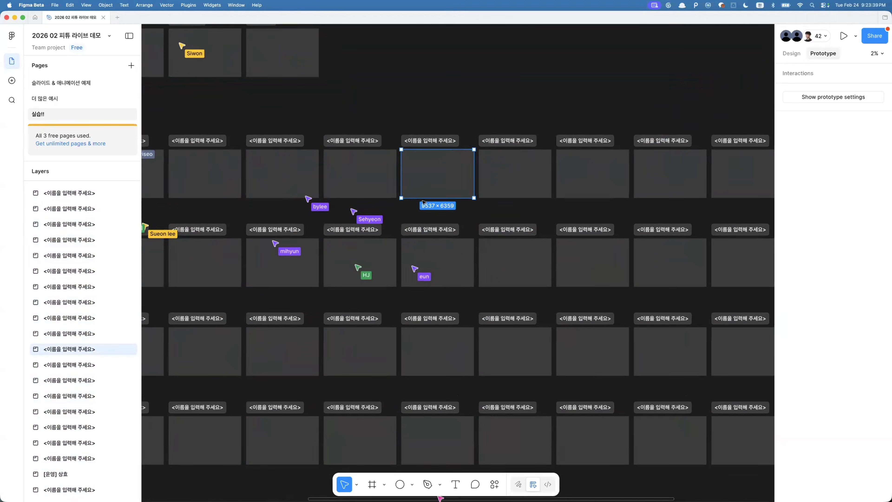
scroll(424, 202, "left", 10)
scroll(424, 203, "up", 3)
scroll(424, 202, "right", 20)
scroll(424, 202, "up", 2)
scroll(404, 247, "down", 5)
scroll(404, 247, "left", 20)
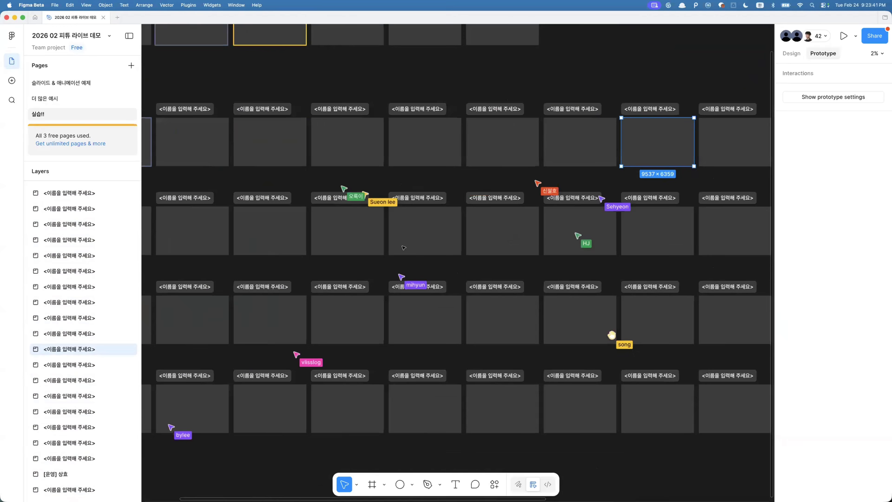
scroll(404, 247, "up", 2)
scroll(404, 247, "right", 6)
scroll(404, 247, "up", 2)
left_click(398, 169)
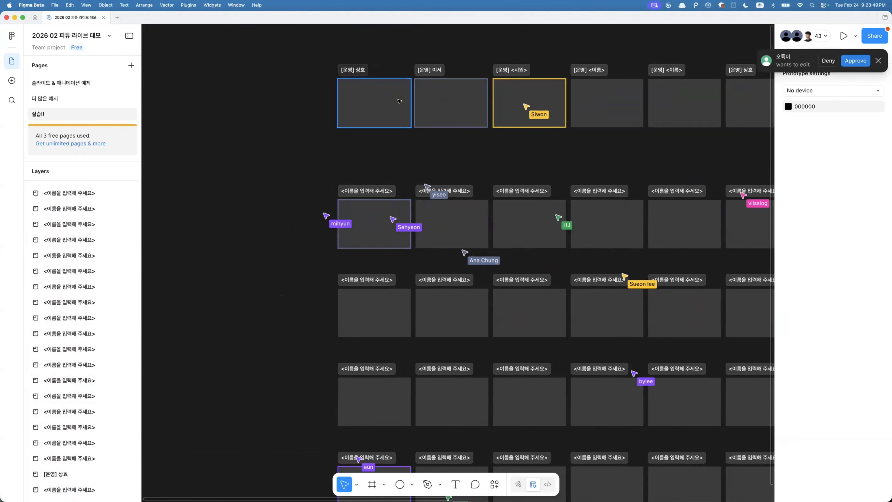
- Change the file's share settings so anyone with the link can edit, then save and close the dialog
left_click(875, 36)
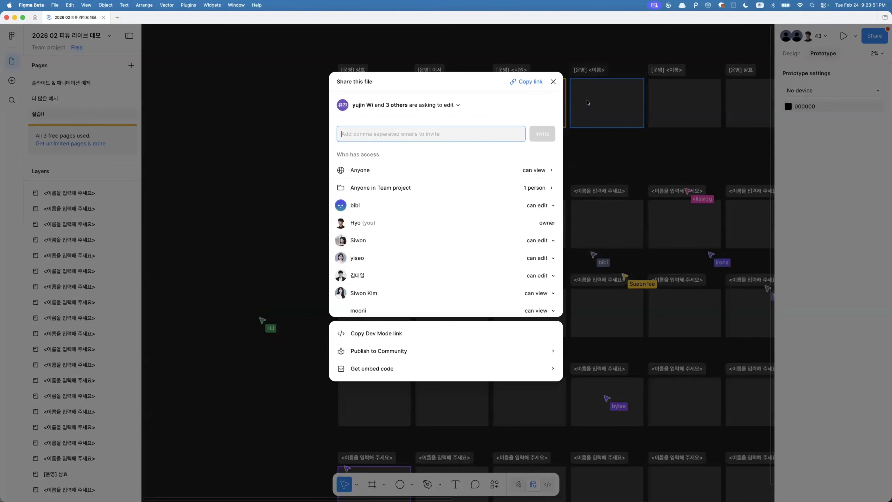
left_click(535, 171)
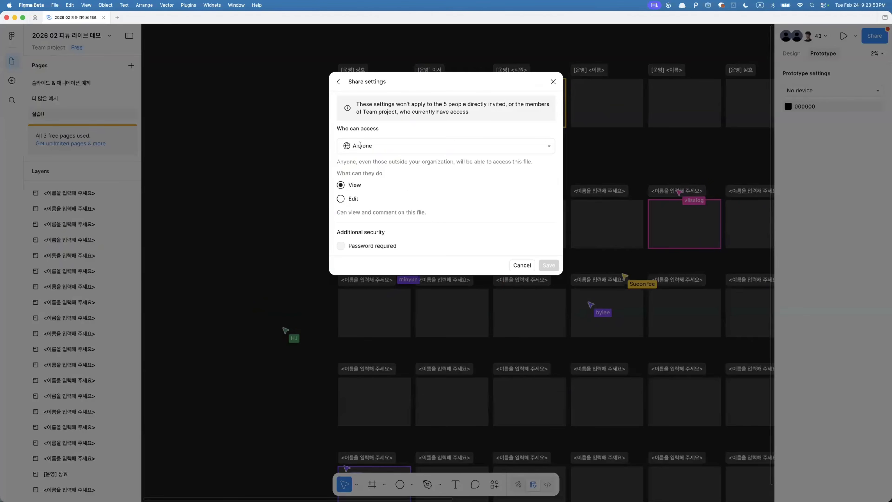
left_click(340, 199)
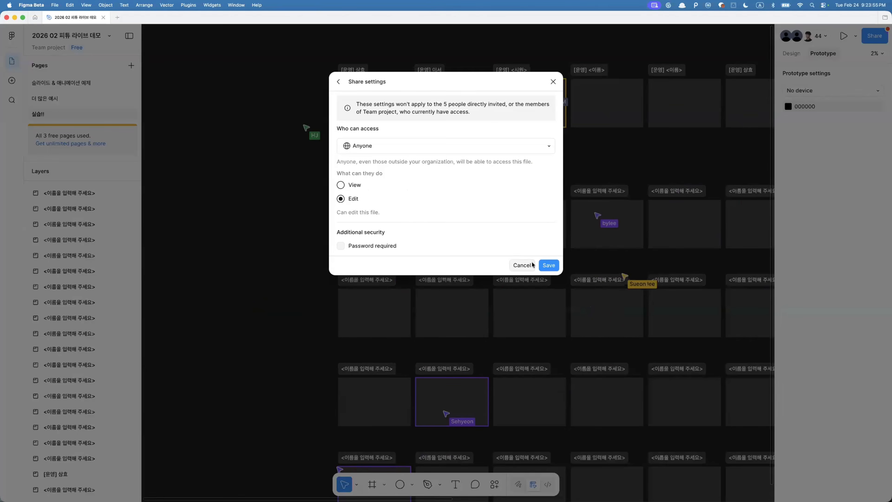
left_click(547, 265)
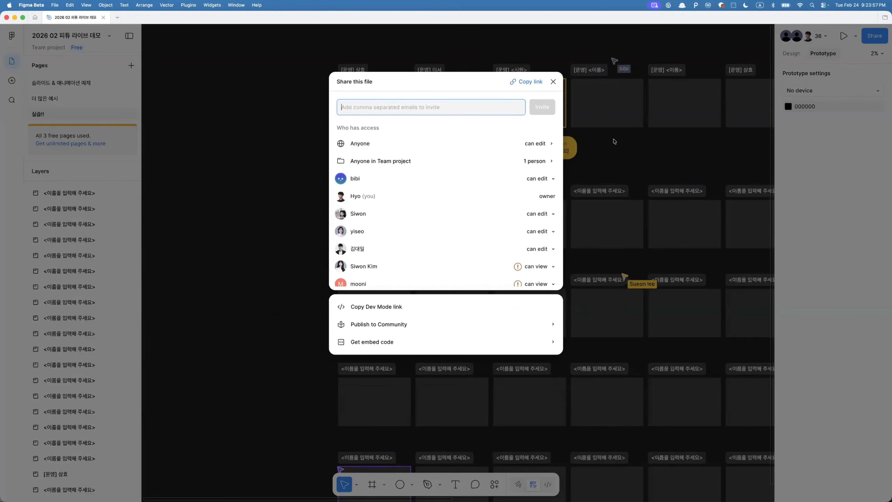
left_click(846, 275)
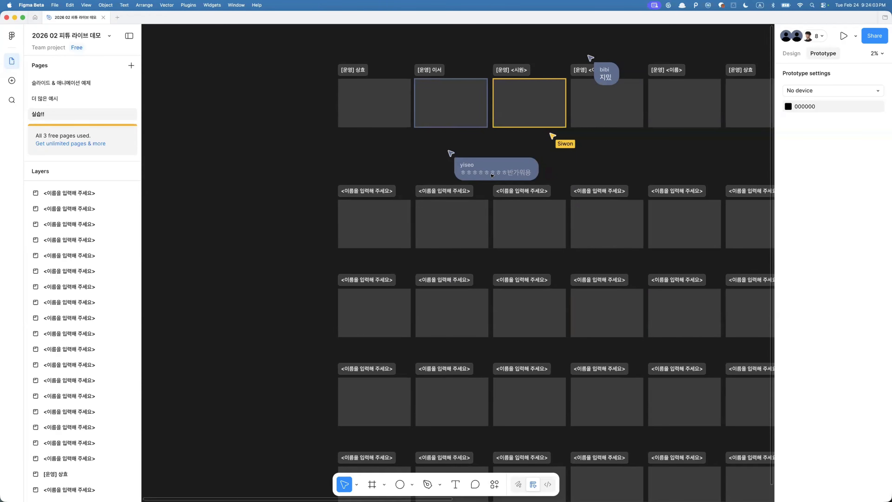
- Open the LottieFiles plugin's Explore tab and search its animation library for check
scroll(484, 186, "right", 3)
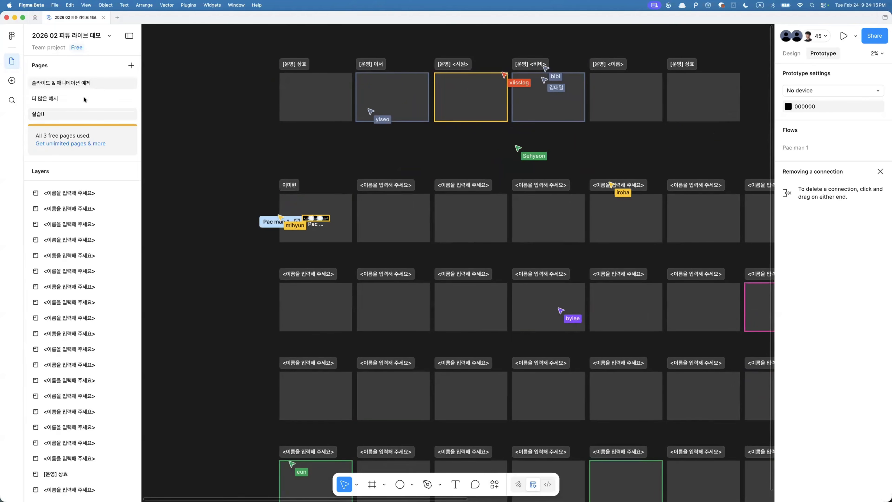
scroll(351, 142, "up", 3)
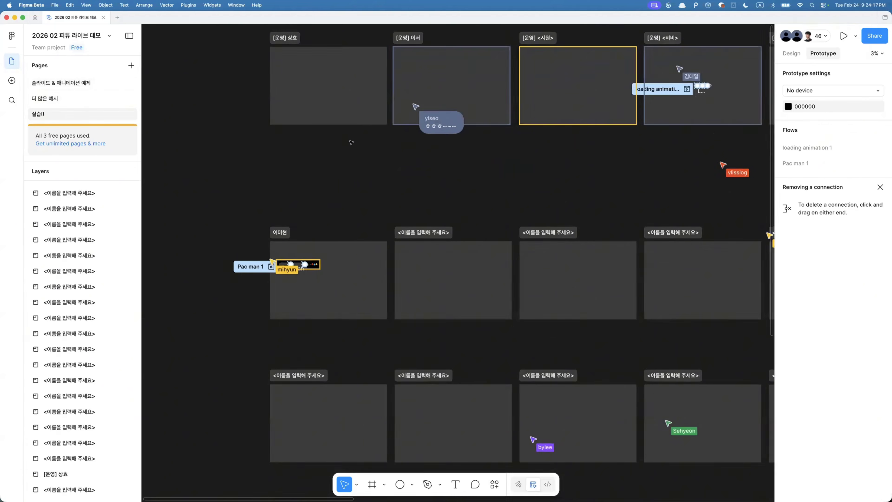
scroll(351, 142, "up", 5)
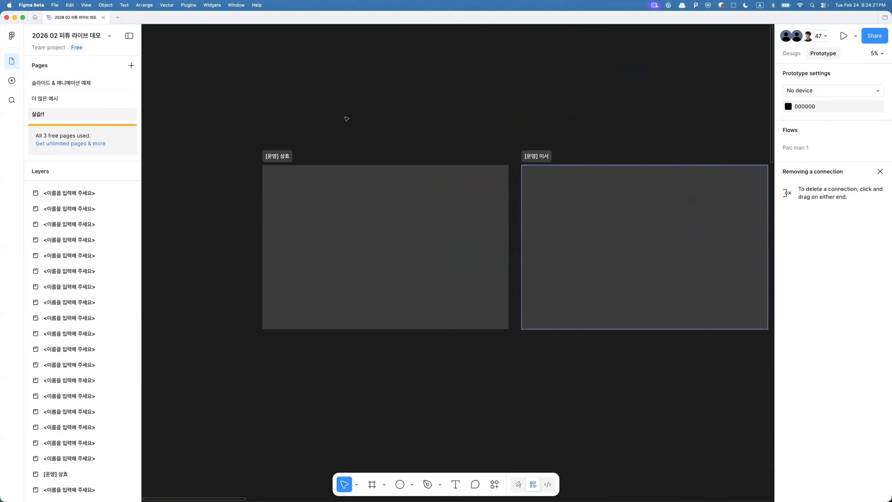
key("super+k")
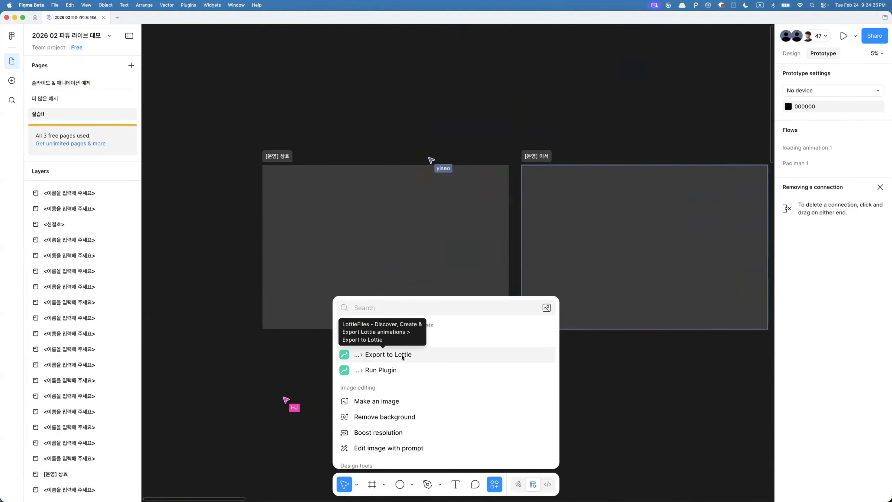
left_click(406, 354)
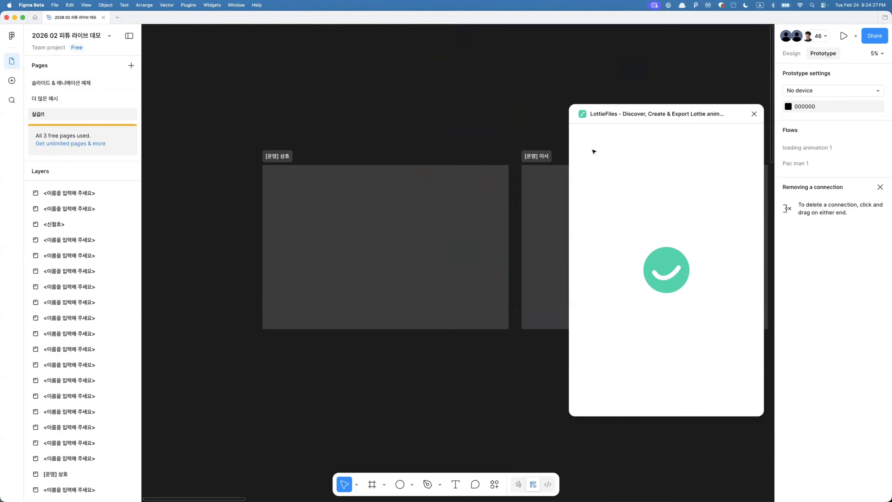
left_click(587, 134)
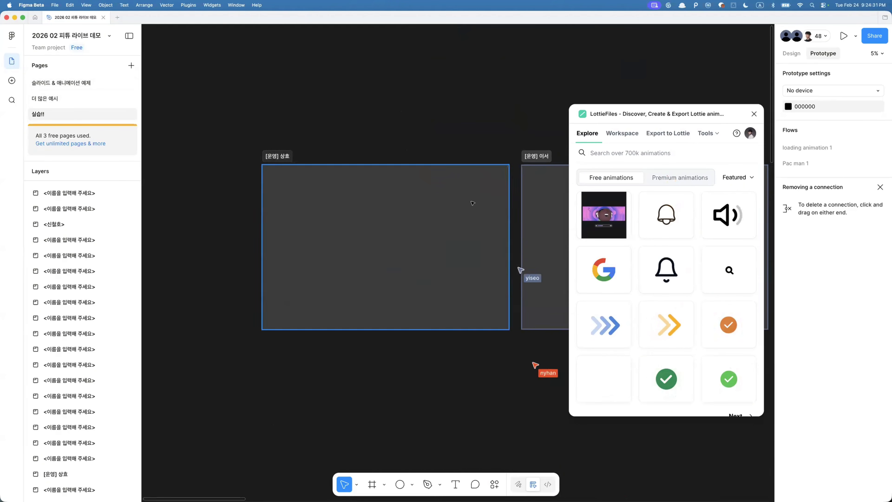
scroll(472, 203, "left", 5)
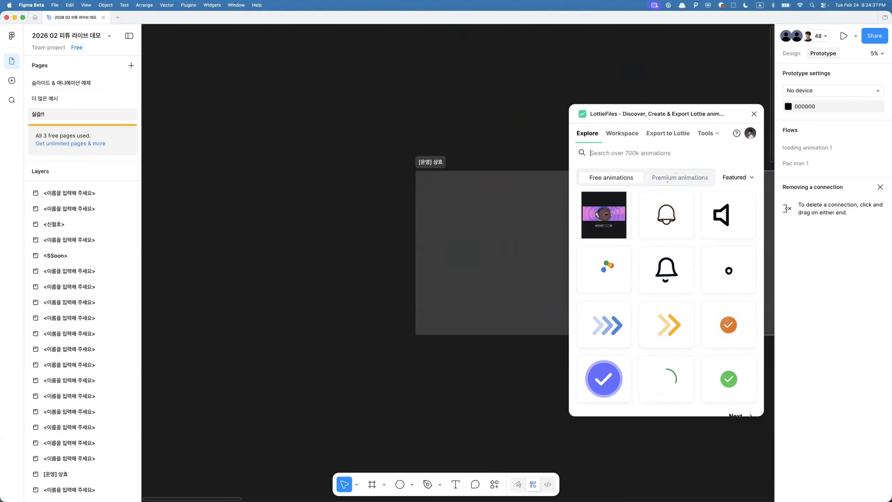
type("check")
key("Return")
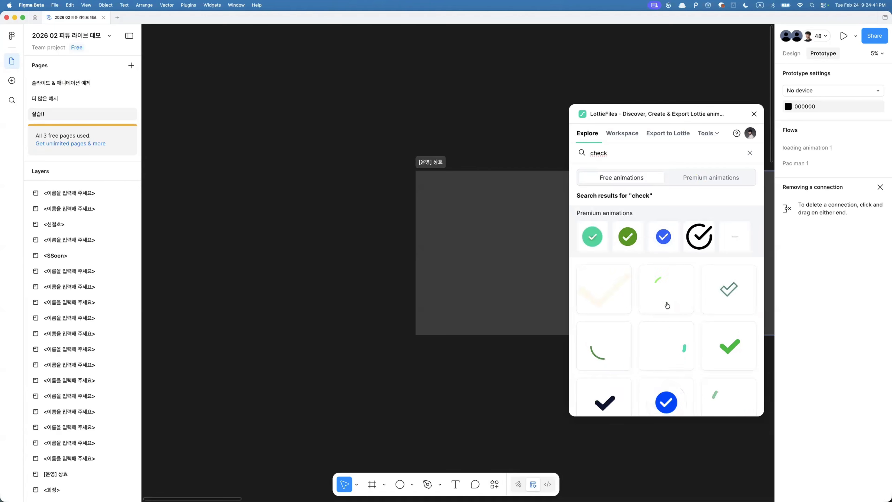
- Open a green checkmark animation from the search results and scrub through its preview
scroll(732, 332, "down", 2)
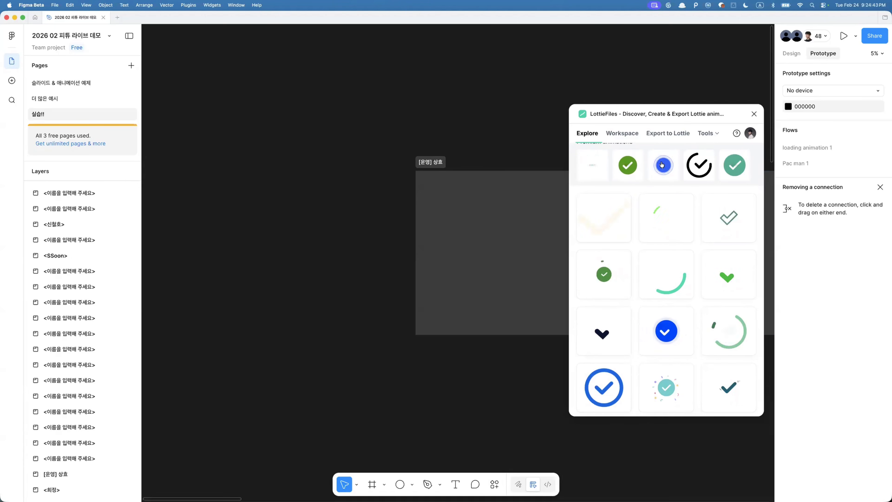
left_click_drag(684, 106, 655, 70)
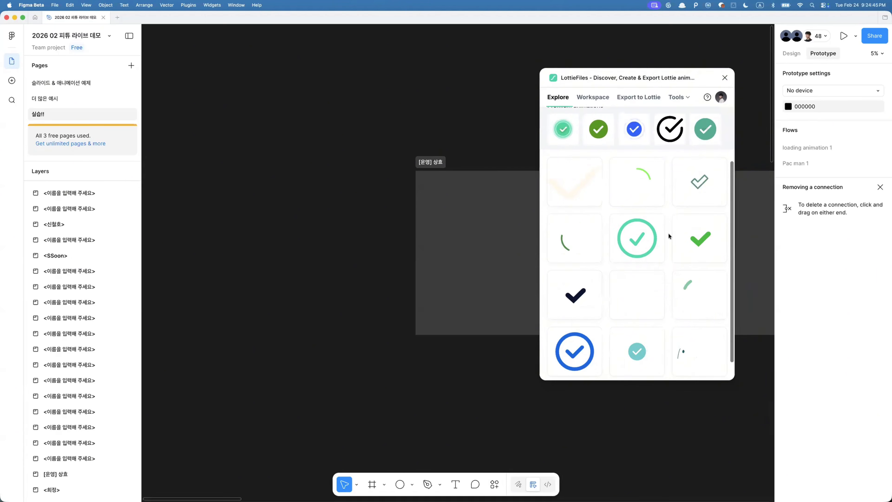
left_click(695, 248)
left_click(558, 269)
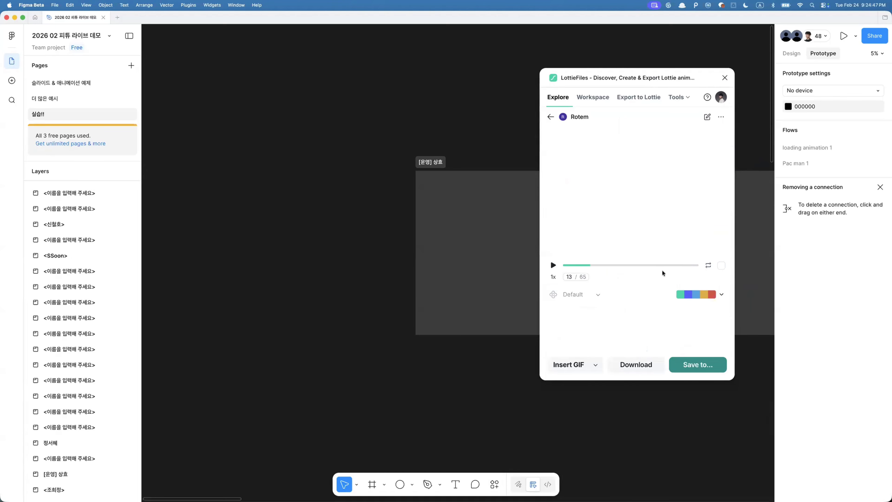
left_click_drag(587, 270, 634, 266)
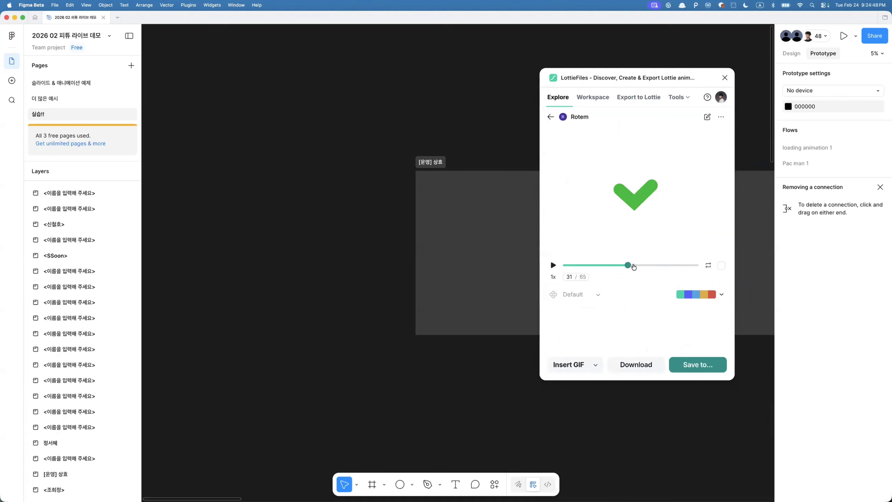
- Insert the checkmark animation onto the canvas as an SVG
left_click(599, 363)
left_click(585, 345)
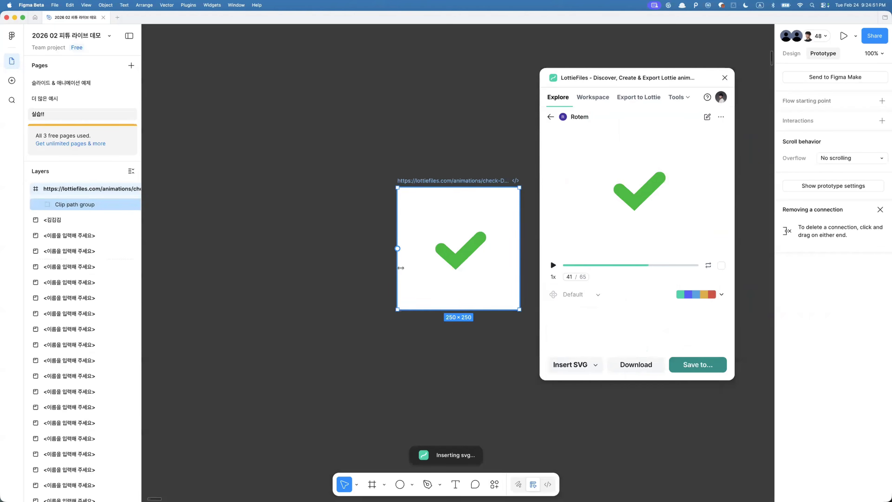
scroll(445, 272, "down", 5)
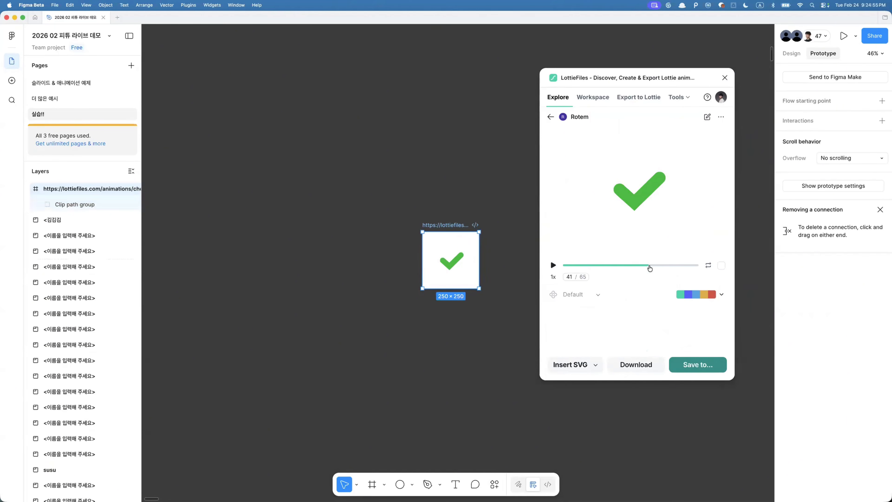
left_click(486, 318)
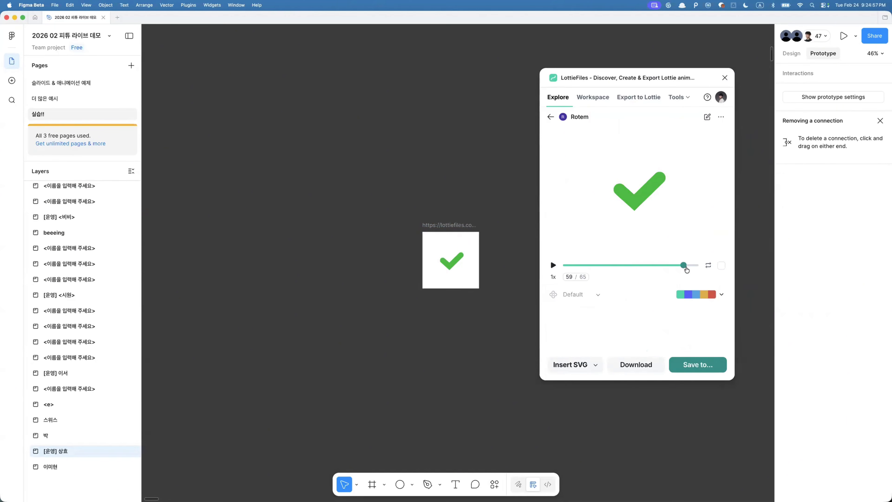
- Move the inserted checkmark frame to the left on the canvas
left_click_drag(687, 269, 606, 272)
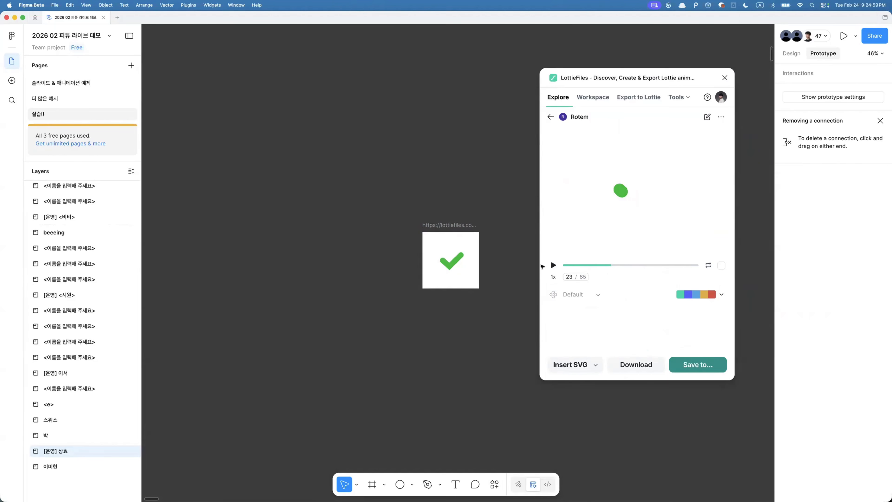
left_click_drag(455, 233, 356, 233)
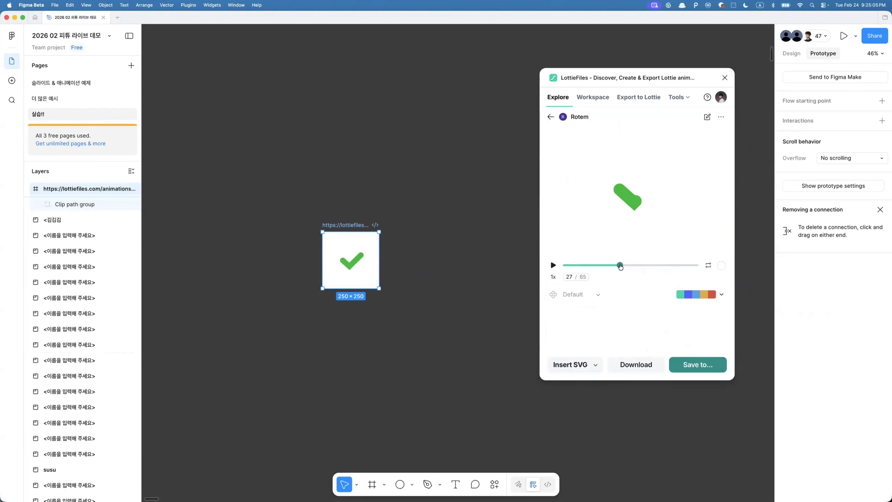
left_click(492, 340)
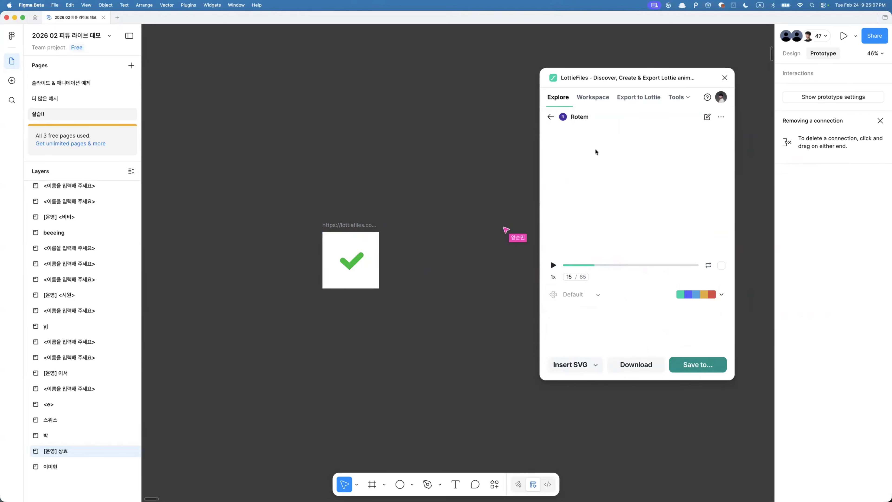
- Scrub the checkmark preview and open the animation's color palette options
left_click(648, 266)
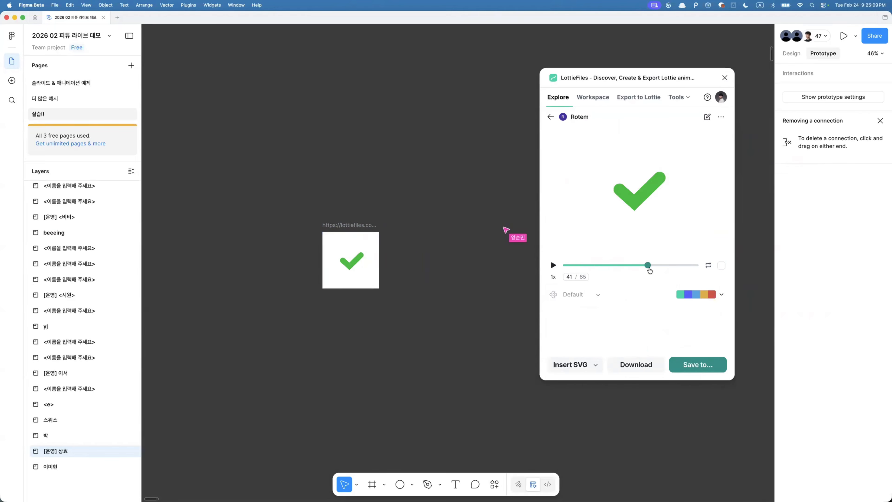
left_click(721, 295)
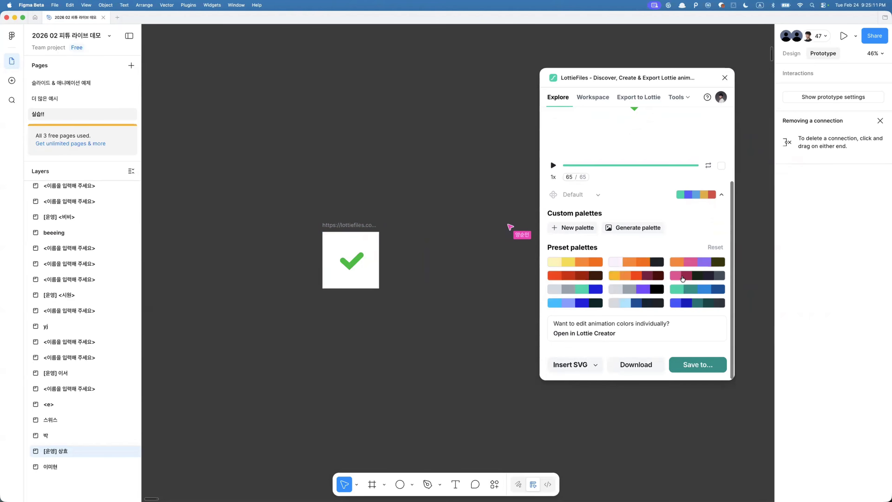
- Apply a maroon preset palette to the checkmark animation
left_click(636, 280)
left_click(660, 231)
scroll(660, 233, "up", 3)
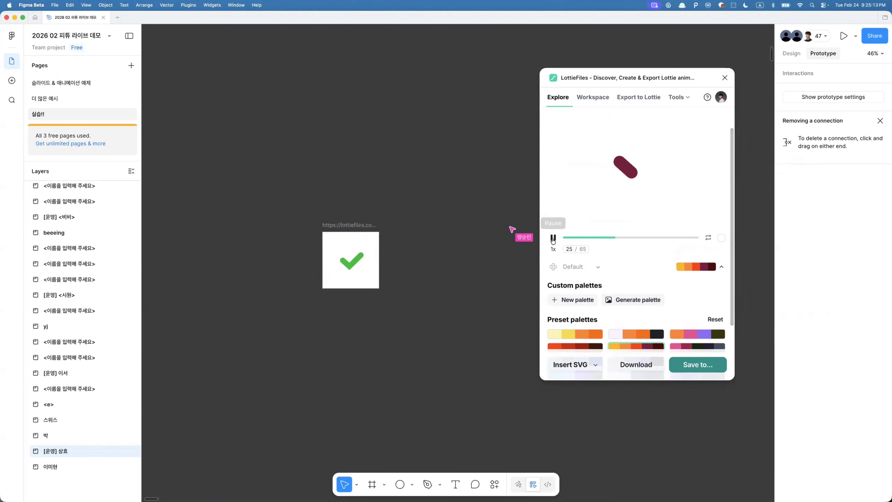
- Insert the recolored checkmark animation onto the canvas as an SVG
left_click(579, 364)
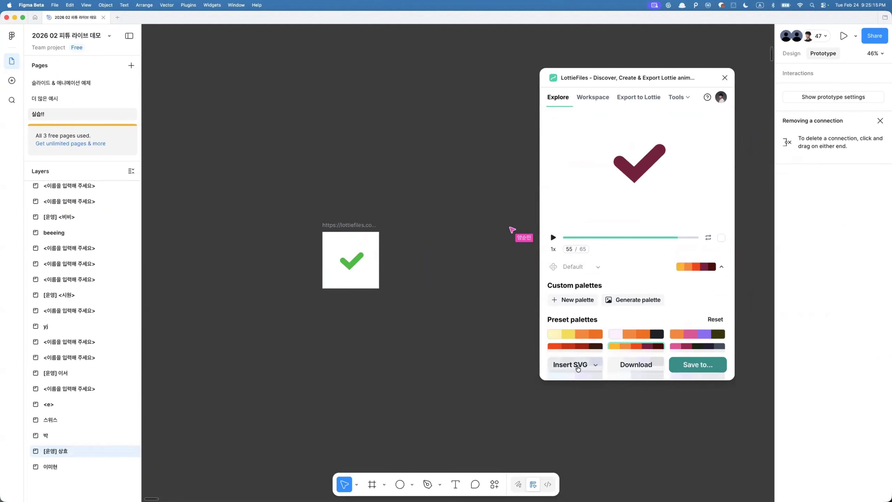
scroll(424, 302, "down", 5)
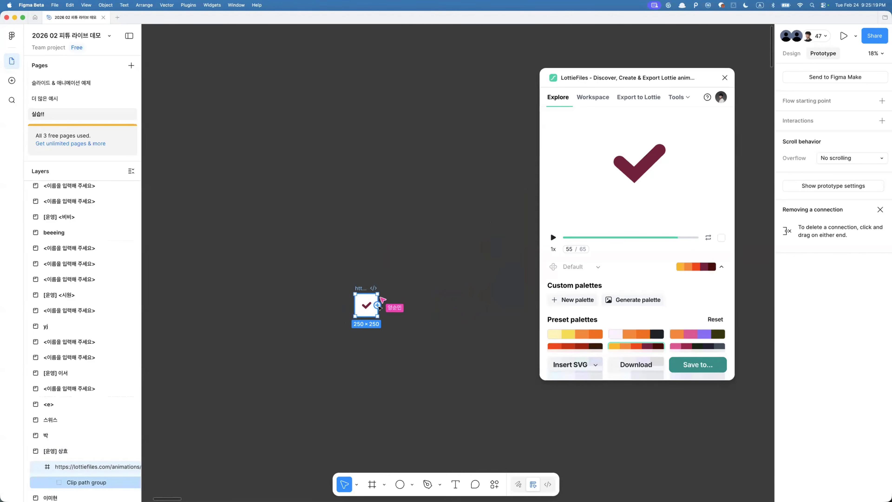
key("Return")
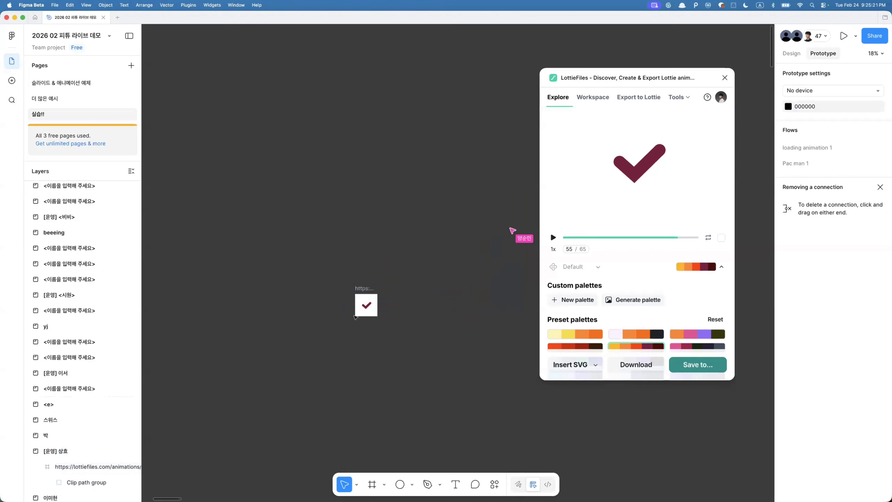
- Move the maroon checkmark frame beside the green checkmark inside the [운영] 상호 frame
left_click(64, 467)
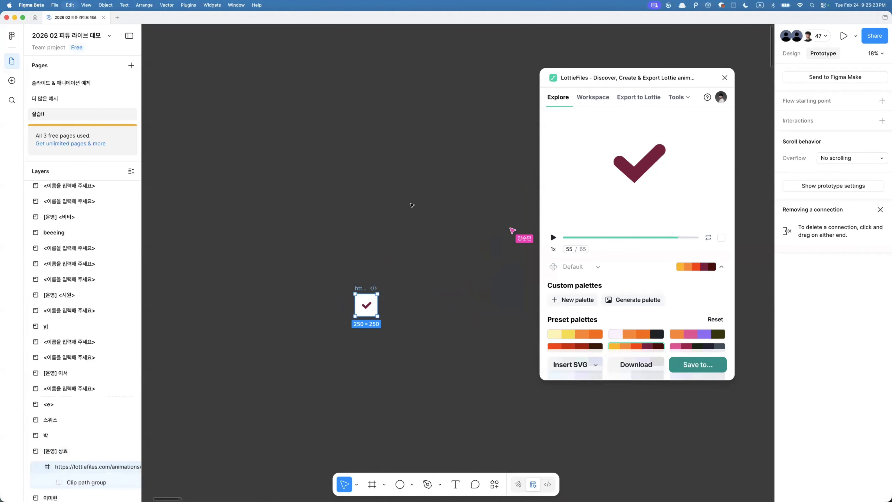
key("Delete")
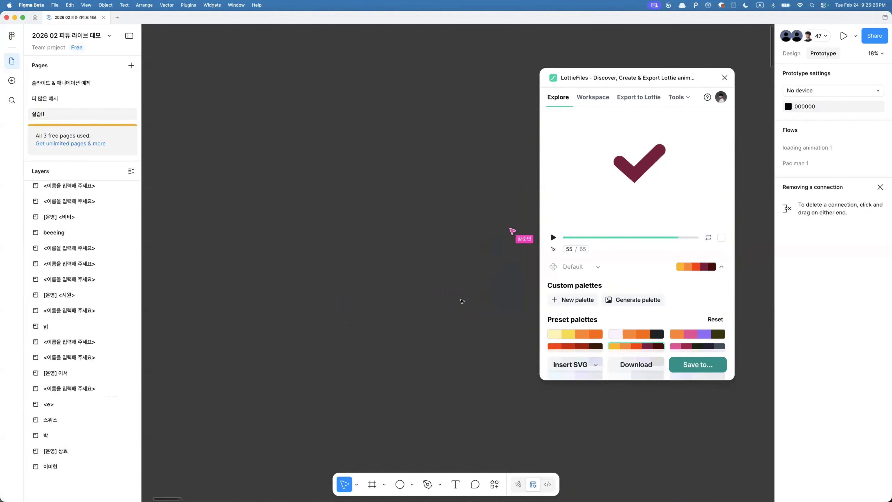
key("shift+2")
scroll(462, 301, "left", 5)
scroll(462, 301, "up", 2)
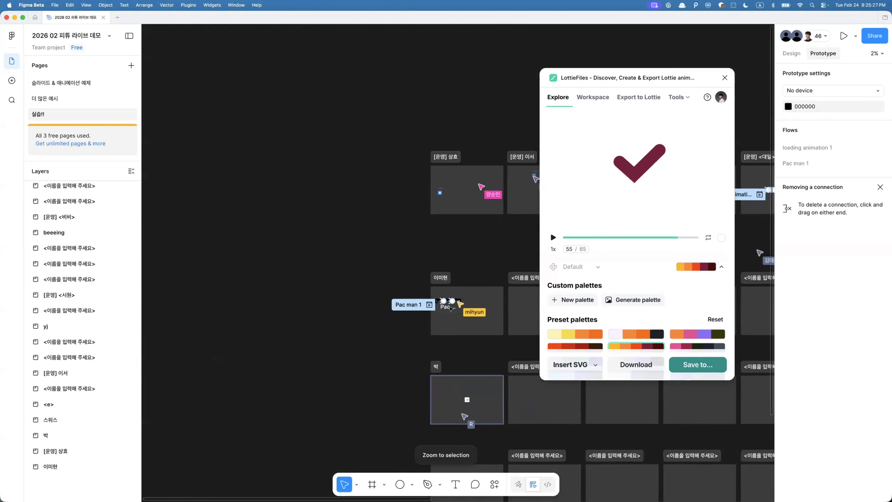
scroll(439, 312, "up", 4)
scroll(444, 146, "up", 3)
left_click(445, 147)
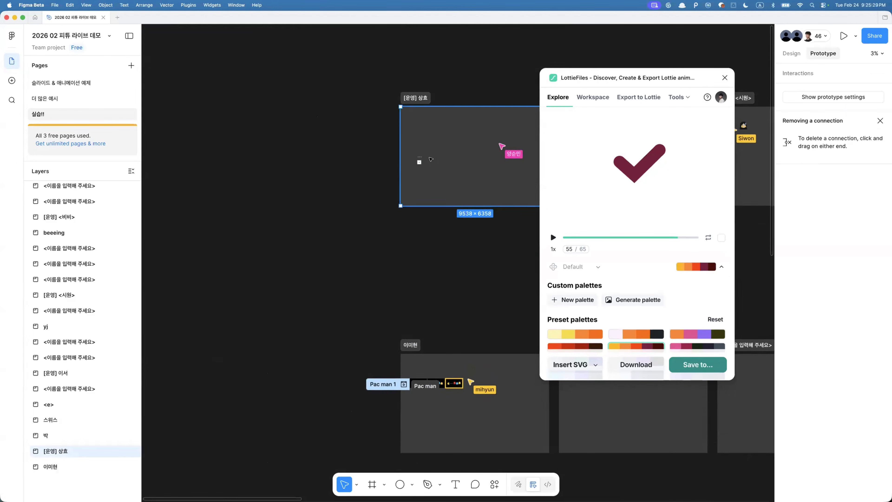
key("shift+2")
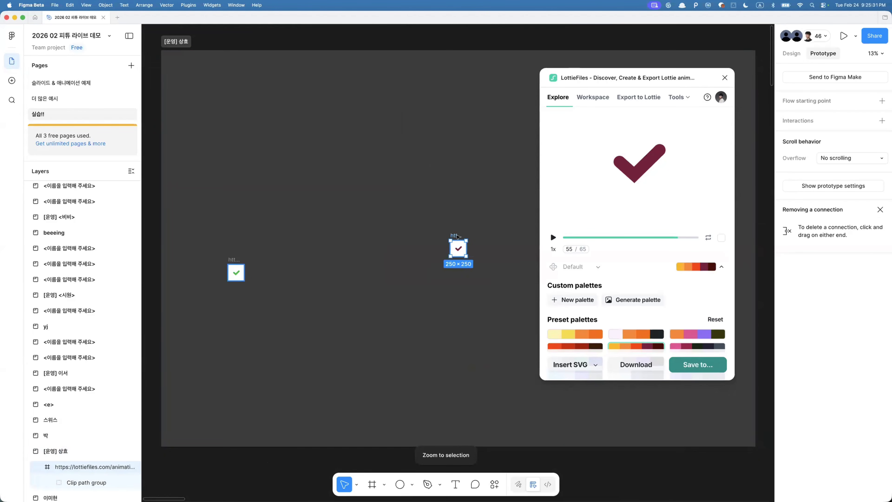
left_click_drag(458, 236, 256, 259)
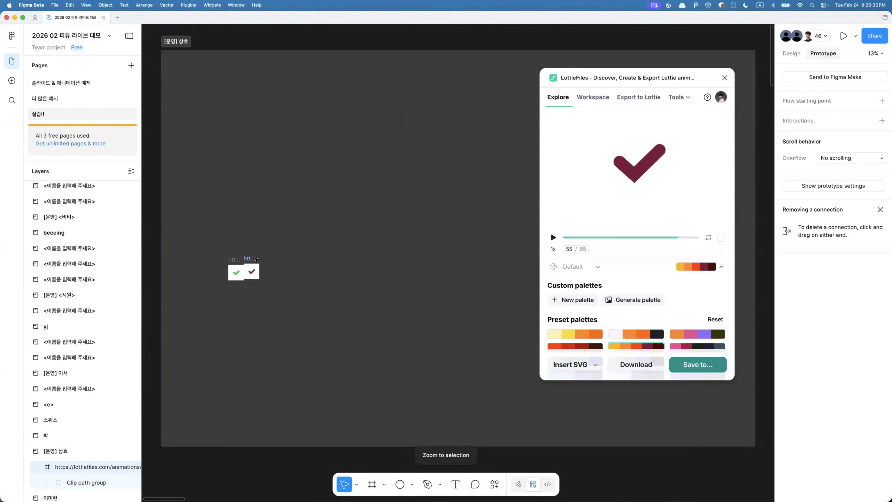
- Select both checkmark frames and animate them with Export to Lottie
left_click(618, 102)
left_click_drag(220, 215, 295, 292)
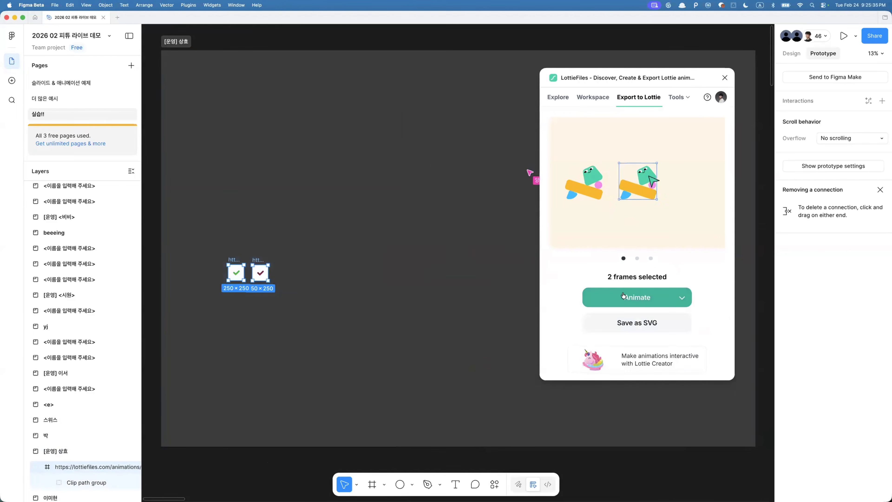
left_click(637, 298)
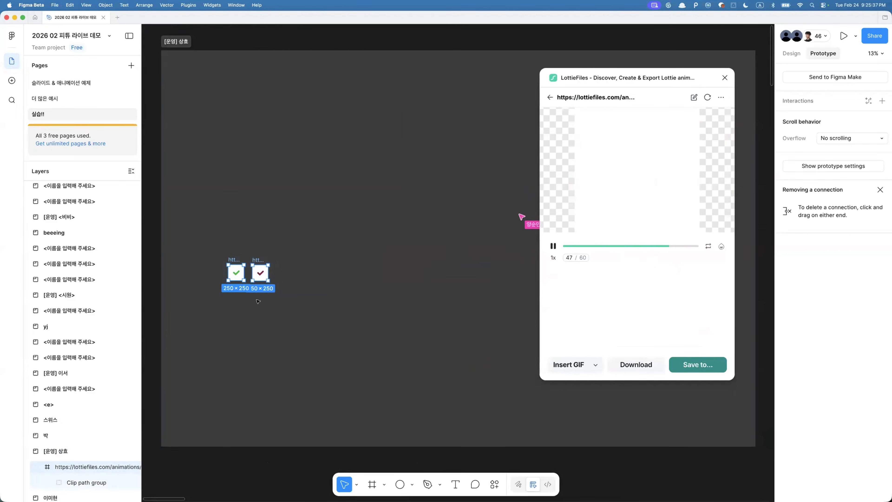
- Connect the green checkmark frame to the maroon one with a Smart animate prototype interaction
scroll(225, 291, "up", 3)
left_click(270, 197)
scroll(268, 197, "up", 3)
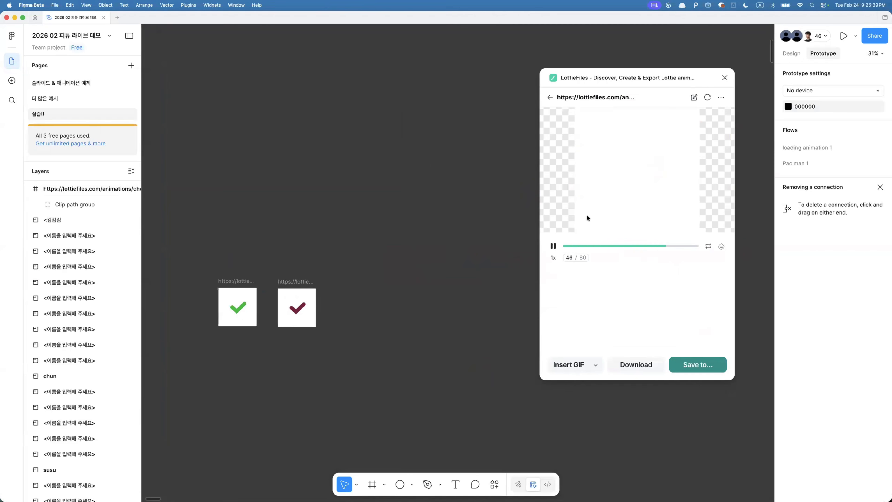
left_click(550, 97)
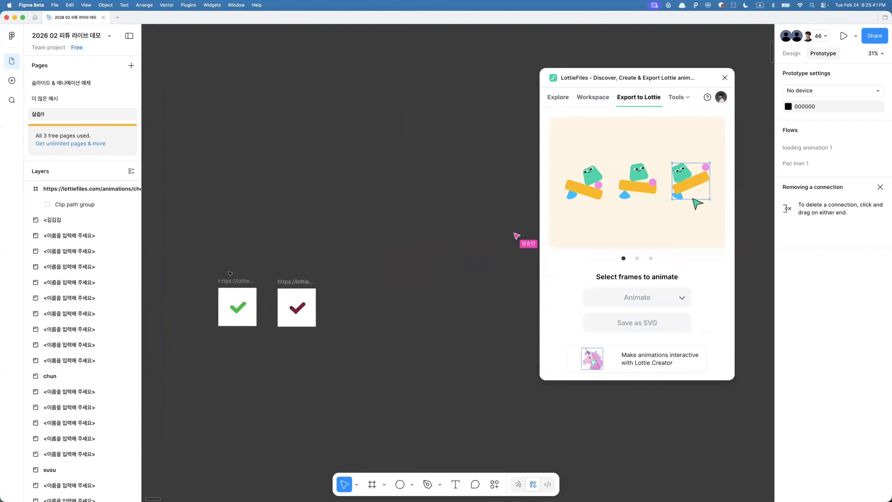
left_click(231, 280)
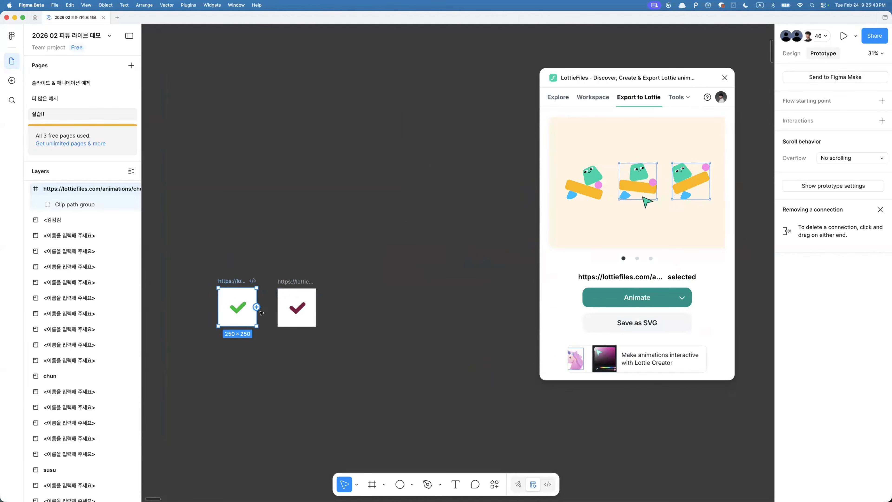
left_click_drag(257, 306, 284, 309)
scroll(284, 309, "up", 5)
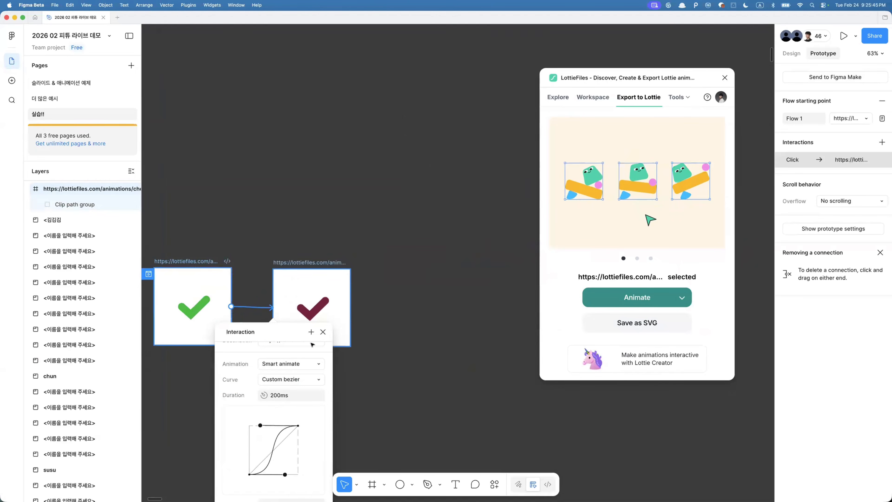
- Duplicate the maroon checkmark frame to the right and connect the maroon frame to the copy
left_click_drag(297, 264, 411, 264)
left_click(303, 266)
left_click_drag(351, 308, 399, 309)
left_click(429, 309, "super")
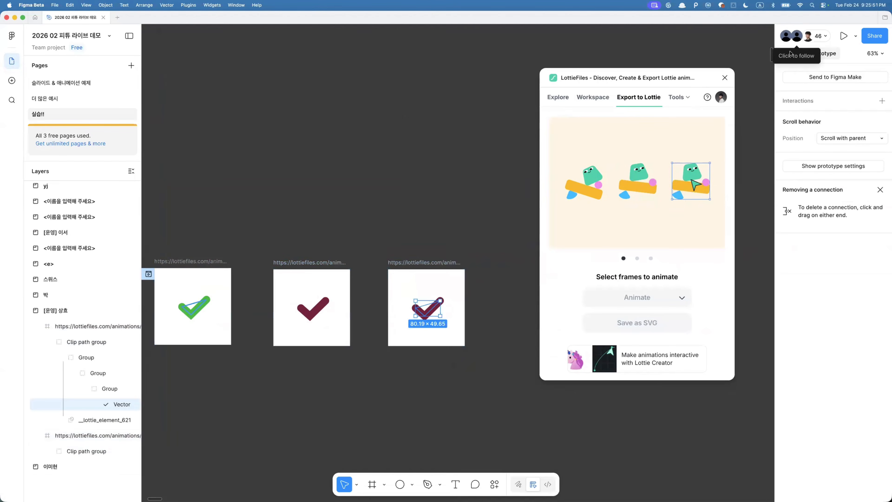
left_click(796, 36)
scroll(421, 217, "up", 4)
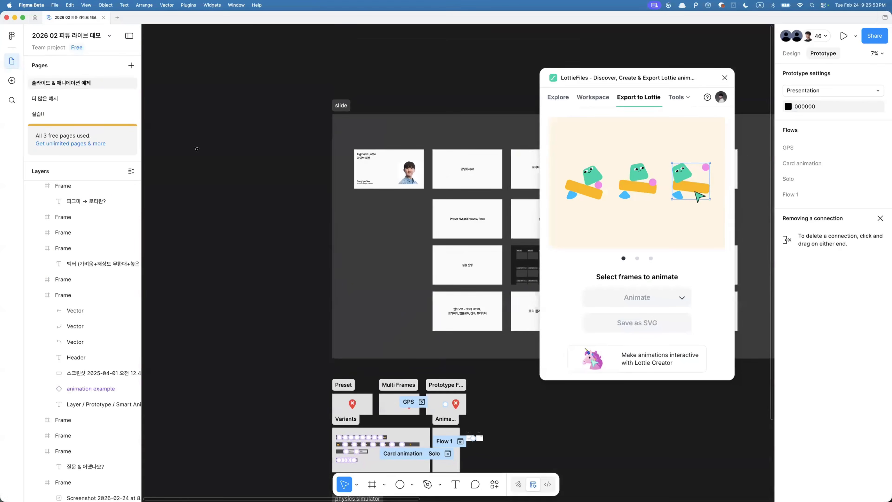
left_click(52, 114)
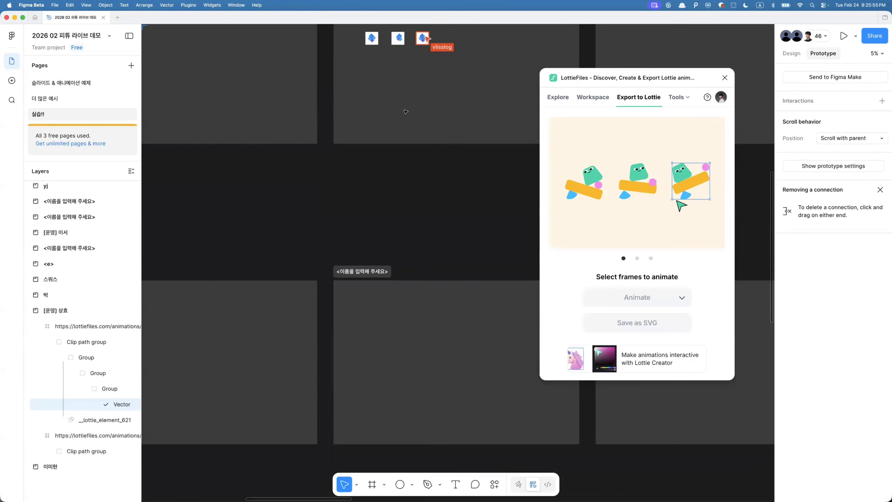
scroll(406, 112, "left", 4)
scroll(406, 112, "up", 10)
scroll(406, 112, "down", 3)
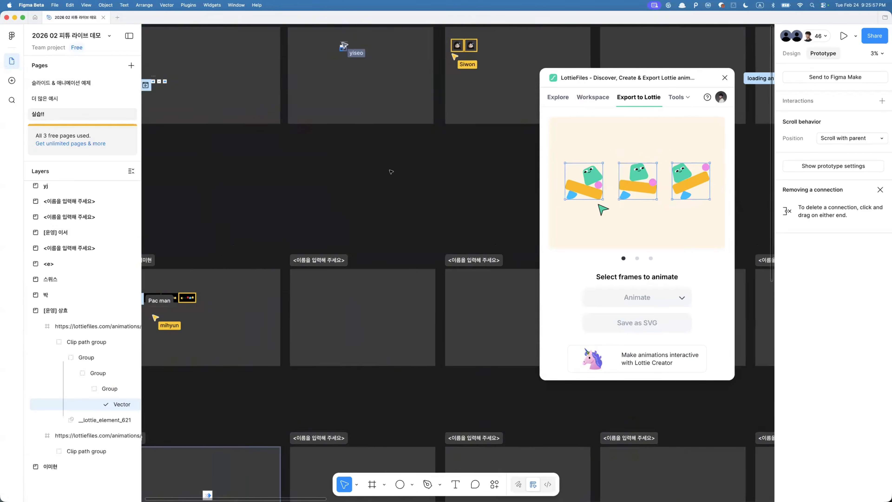
scroll(391, 171, "left", 5)
scroll(390, 172, "up", 2)
scroll(397, 152, "up", 10)
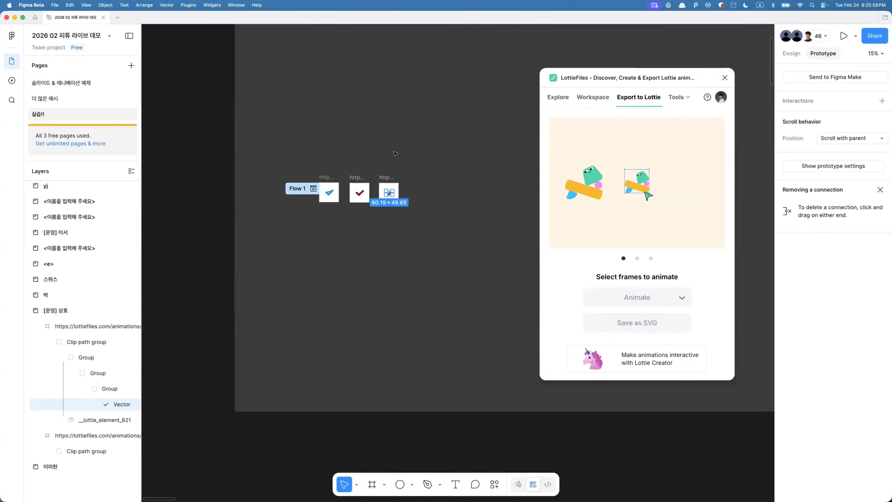
- Recolor the third checkmark's stroke to pink FF63A2
left_click(793, 55)
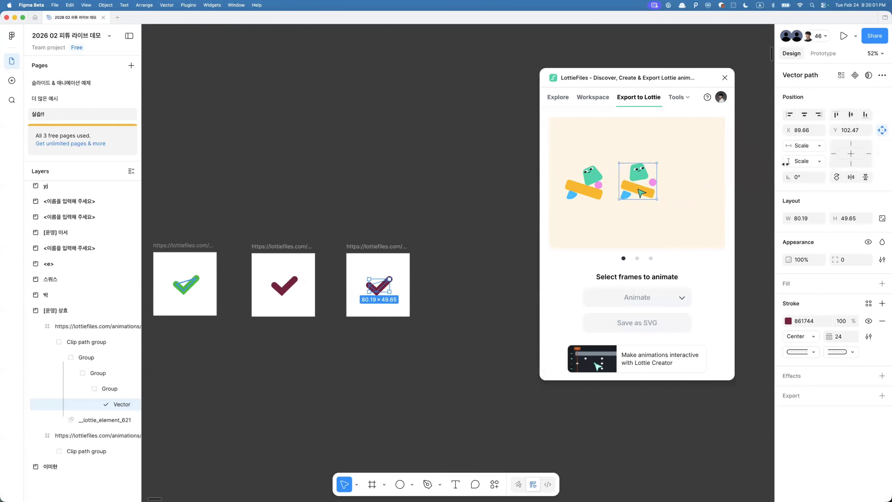
left_click(787, 322)
mouse_move(748, 328)
left_mouse_down()
mouse_move(745, 297)
mouse_move(727, 283)
left_mouse_up()
left_click(455, 253)
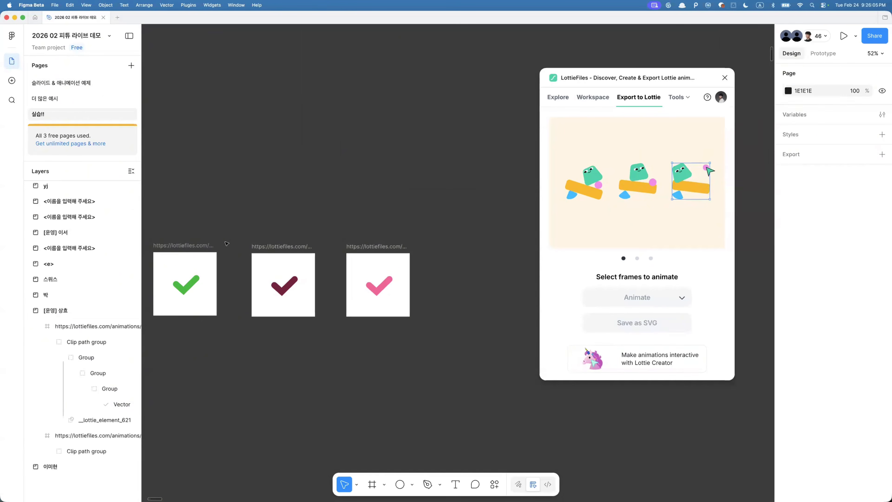
- Select the three checkmark frames and animate them as the prototype flow Flow 1
left_click(183, 245)
left_click(281, 246, "shift")
left_click(376, 246, "shift")
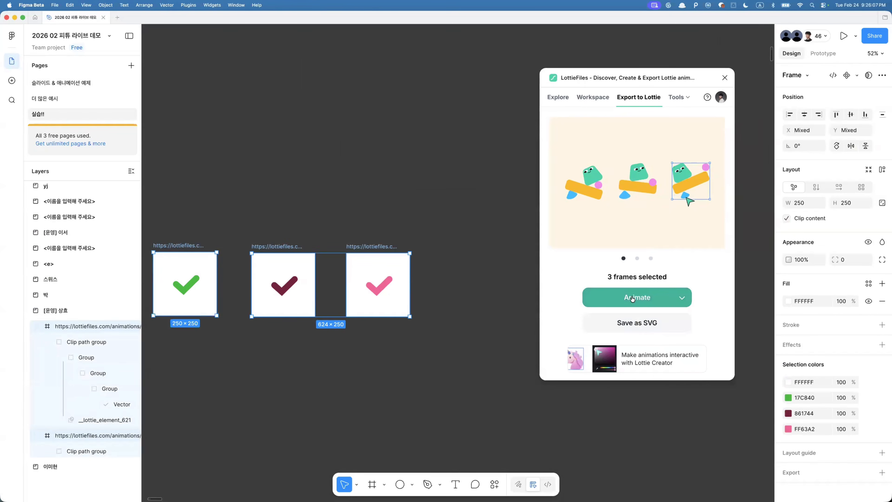
left_click(632, 299)
mouse_move(648, 276)
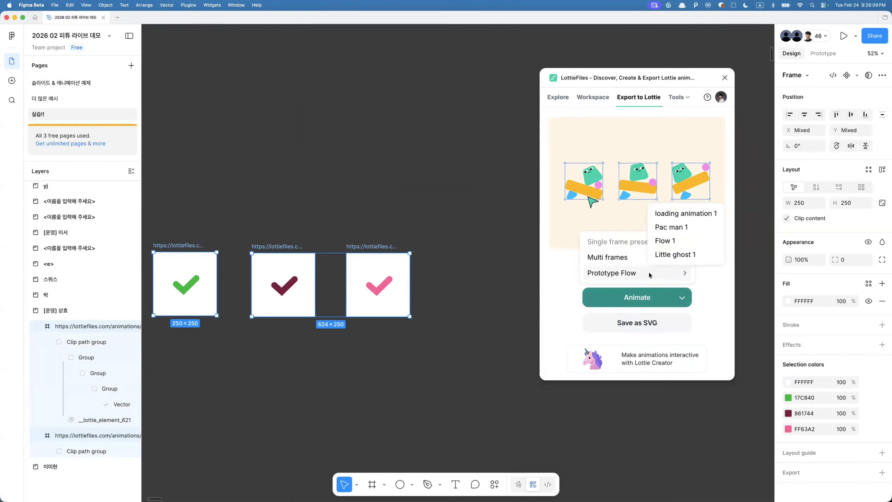
left_click(673, 256)
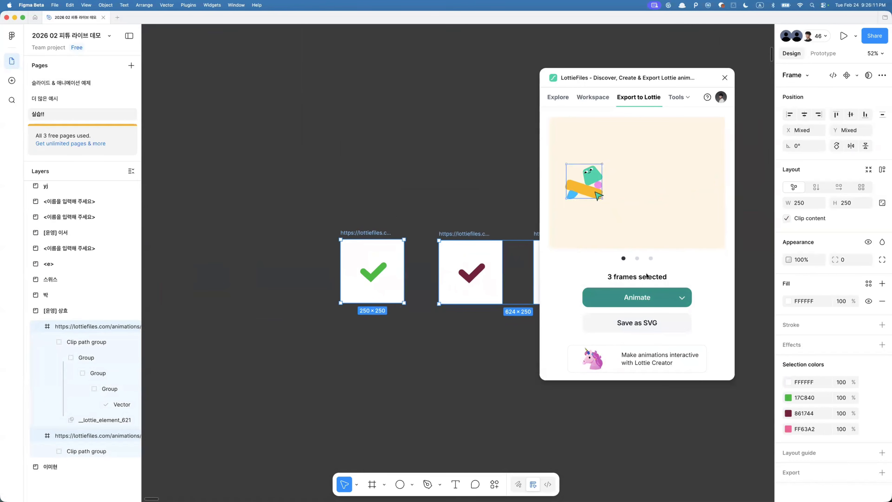
left_click(682, 299)
mouse_move(647, 274)
left_click(667, 240)
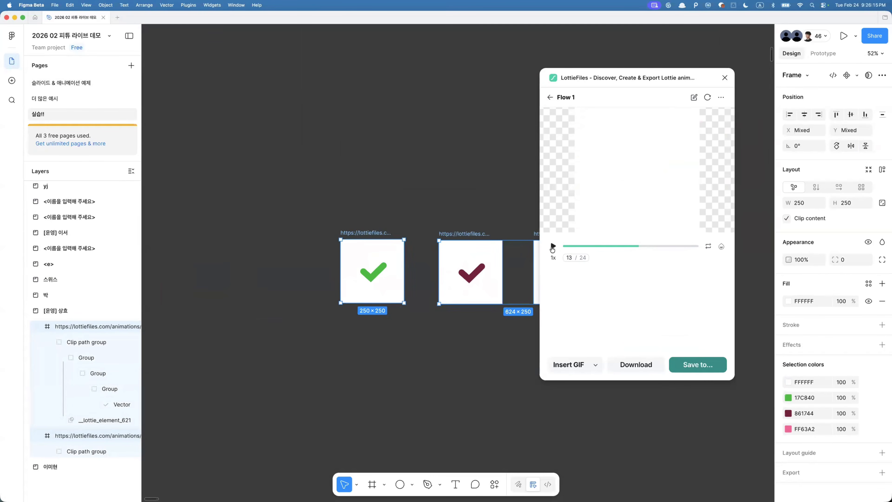
- Inspect the Smart animate interaction between the first two checkmark frames
left_click(448, 151)
left_click(821, 54)
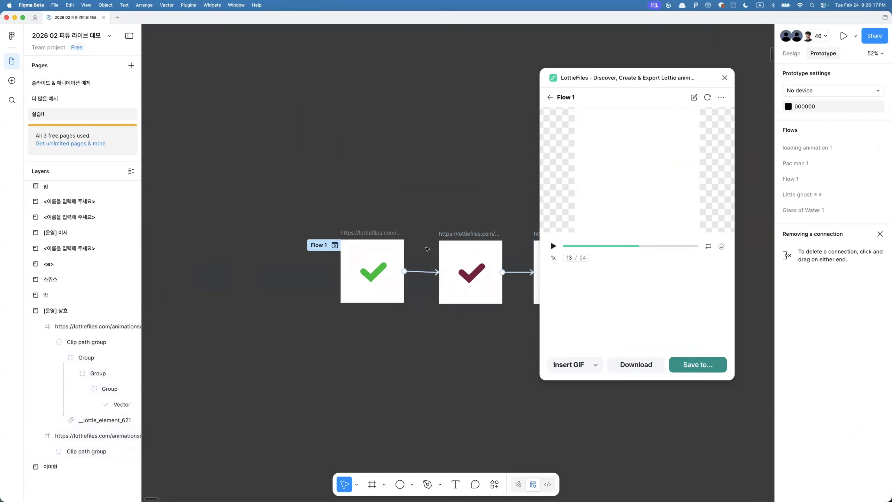
scroll(427, 248, "right", 3)
left_click(363, 256)
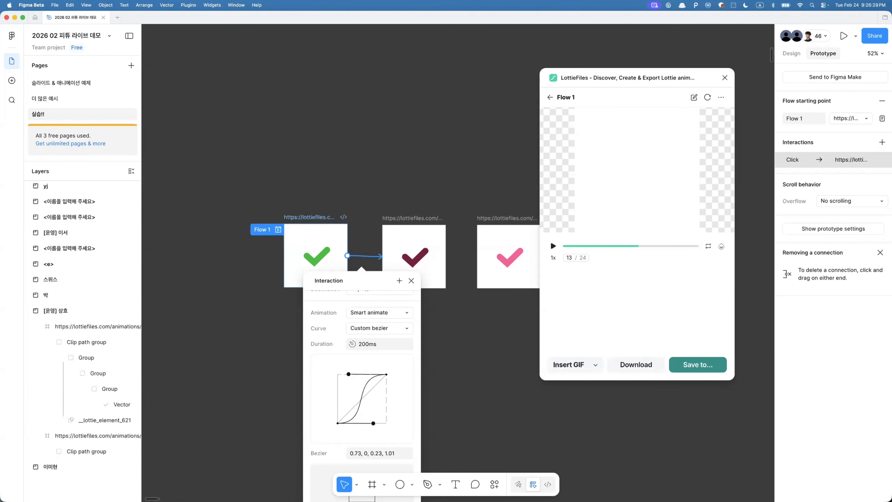
left_click(469, 361)
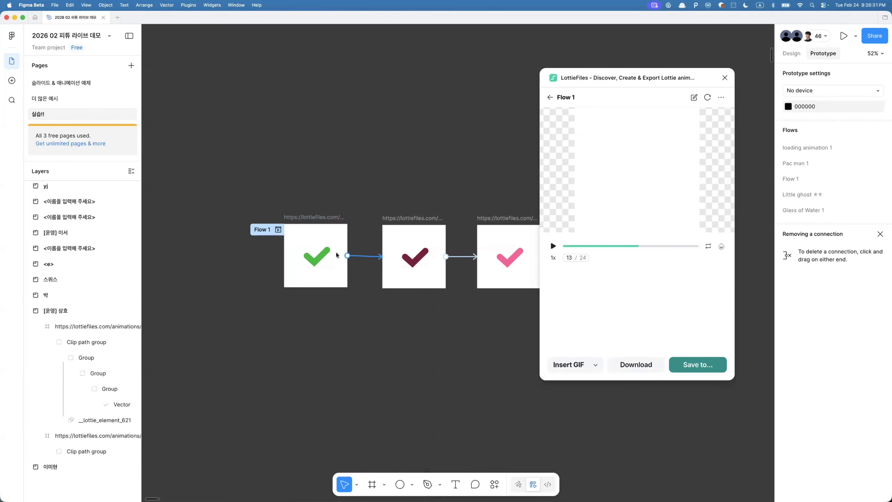
- Select the three checkmark frames, paste over them and delete the pasted content
left_click(312, 260)
left_click(312, 259, "super")
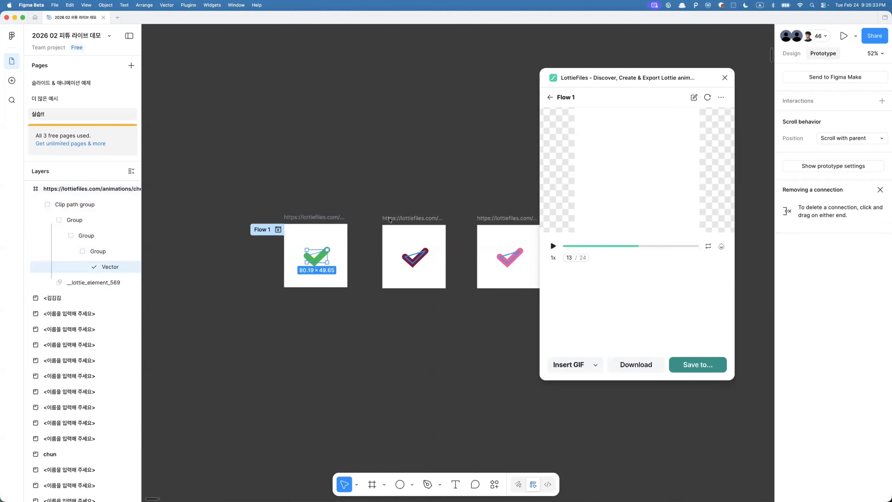
right_click(311, 255)
left_click(373, 160)
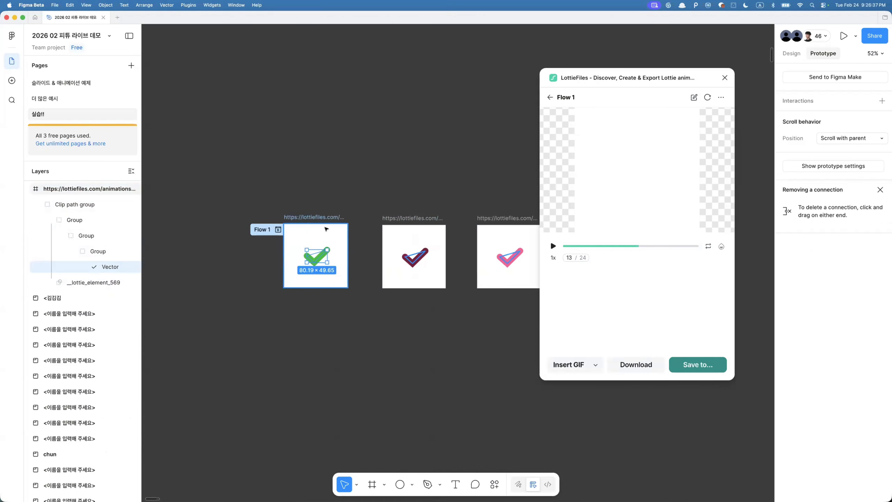
left_click(326, 228)
scroll(330, 225, "right", 2)
left_click(367, 214, "shift")
left_click(450, 214, "shift")
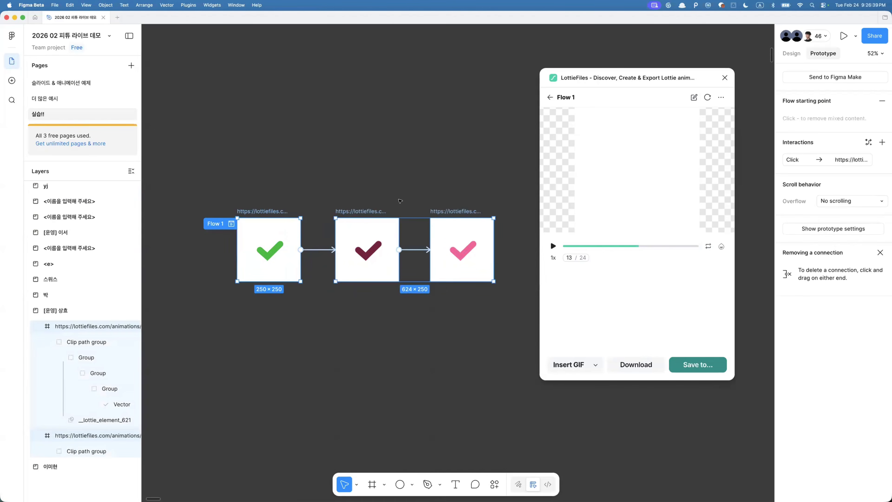
key("super+v")
key("Delete")
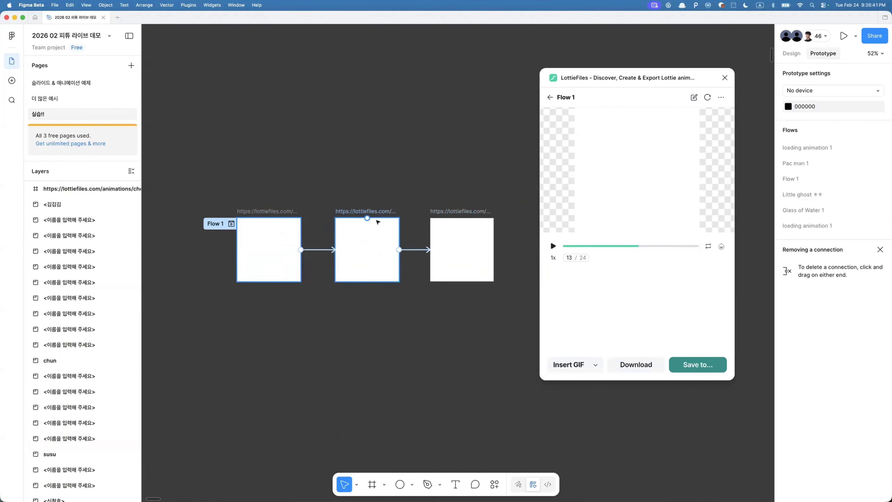
left_click(274, 211)
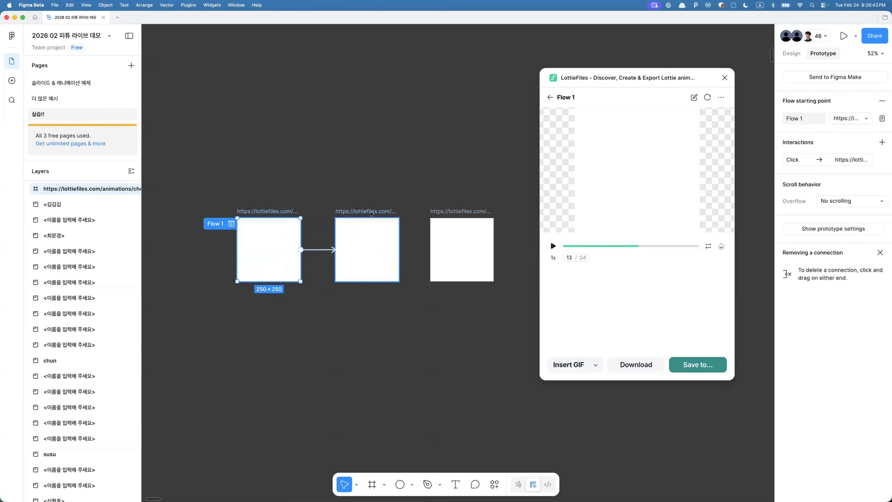
- Select the three checkmark frames and paste the checkmark vector into each of them
left_click(365, 211, "shift")
left_click(457, 211, "shift")
key("Return")
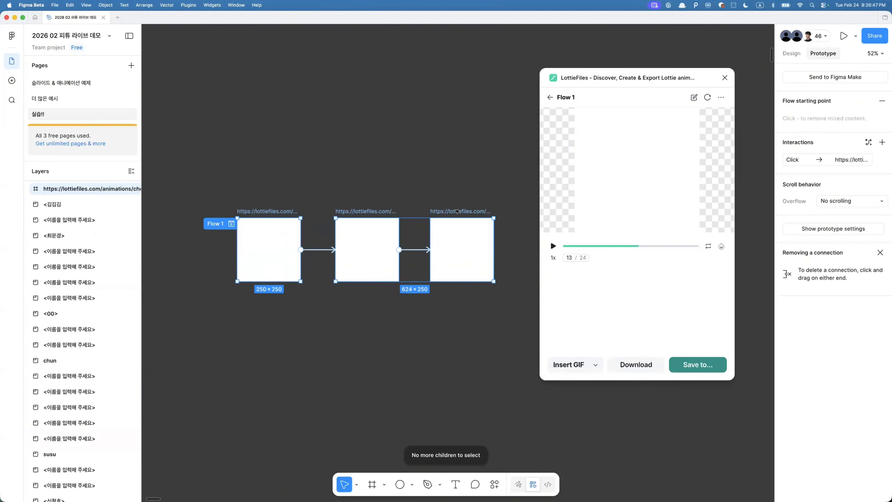
key("super+v")
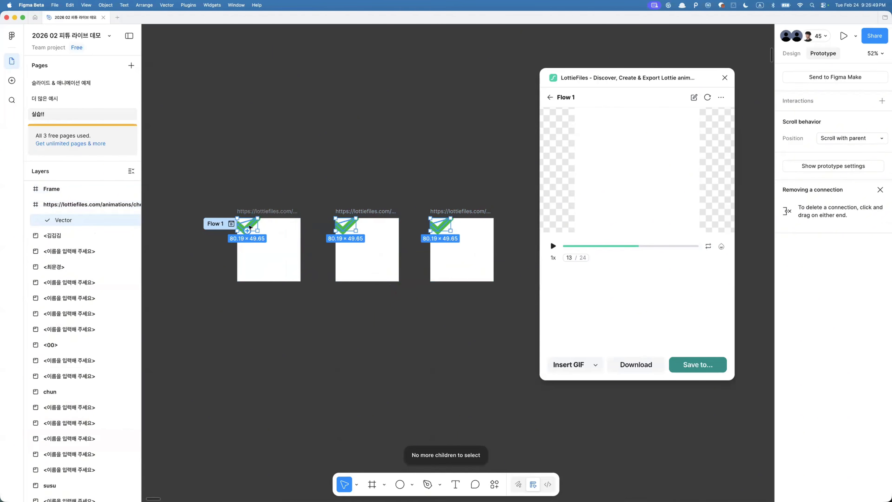
- Rotate the pasted checkmarks in the frames into a tilted angle
left_click_drag(260, 214, 266, 241)
scroll(267, 241, "up", 5)
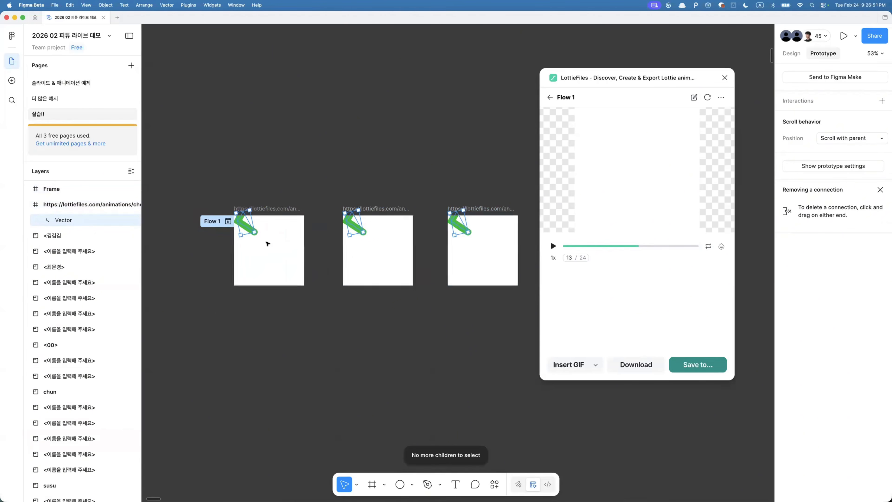
left_click_drag(231, 218, 275, 243)
scroll(275, 242, "right", 4)
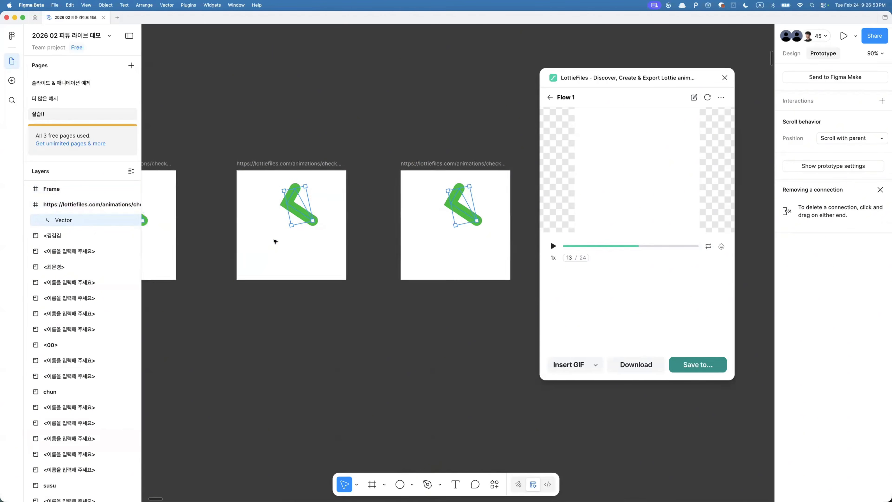
scroll(275, 243, "down", 3)
left_click(280, 245)
left_click(282, 225)
scroll(295, 225, "left", 2)
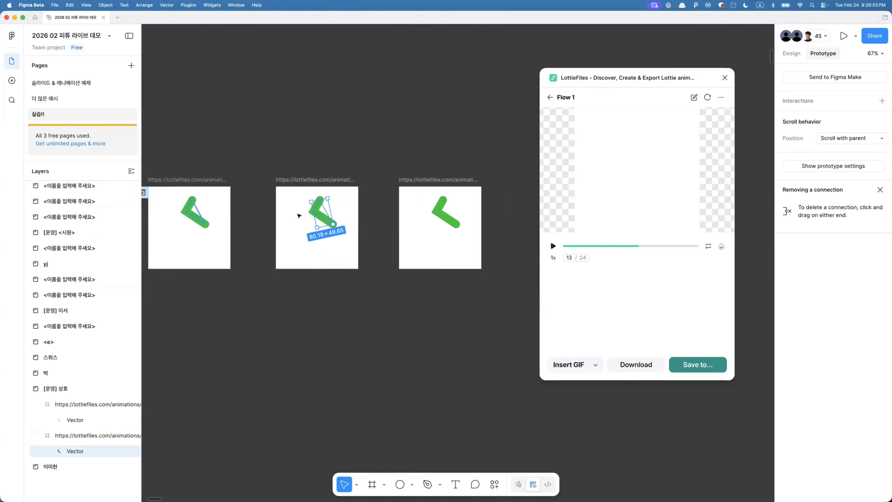
- Close the LottieFiles plugin window and deselect everything
left_click(725, 78)
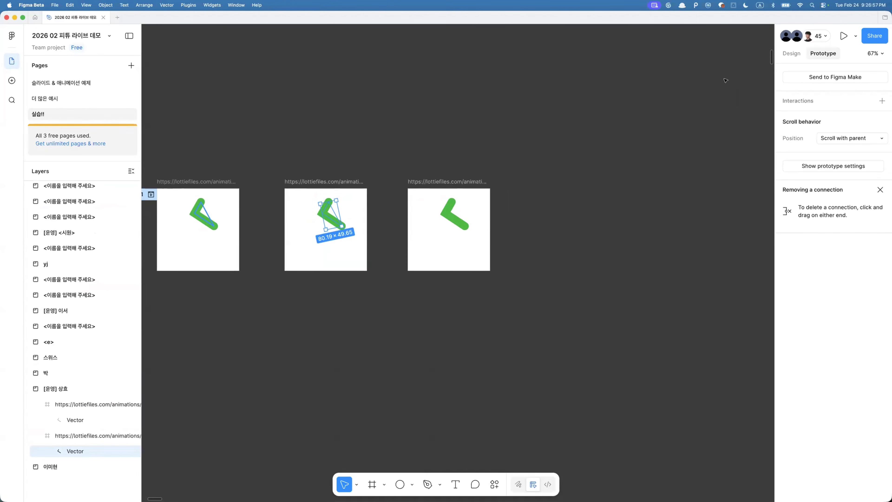
scroll(387, 179, "left", 3)
left_click(435, 417)
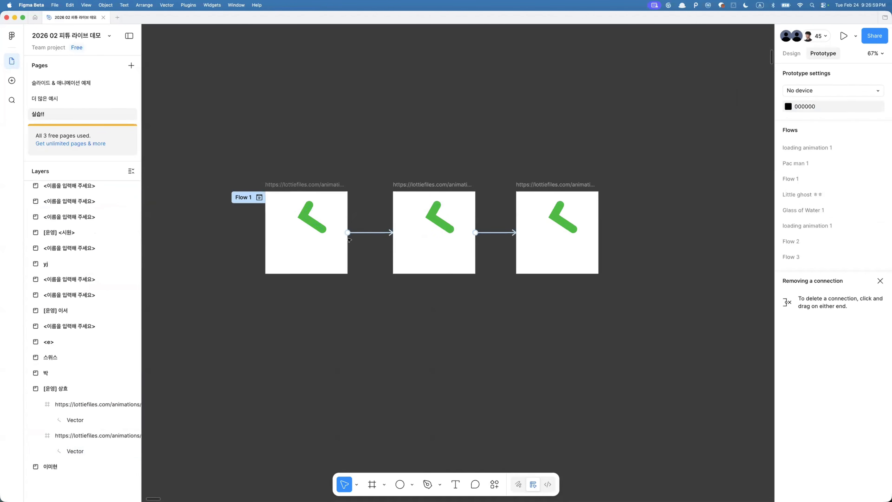
- Select the three frames and rename them all to check
left_click(302, 209)
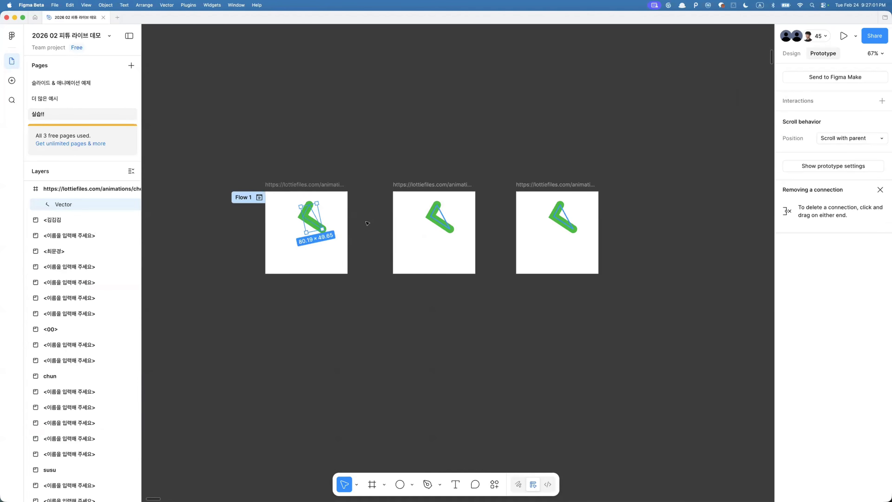
key("alt+super+a")
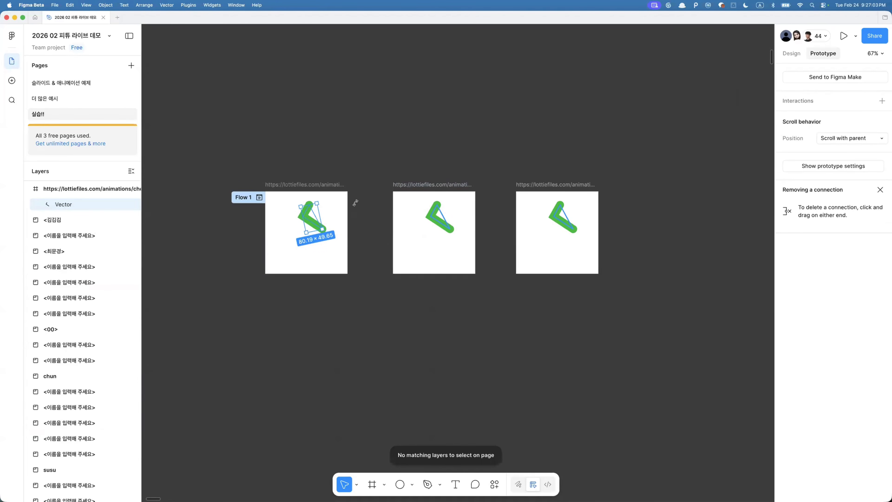
left_click(309, 184)
left_click(429, 184, "shift")
left_click(553, 183, "shift")
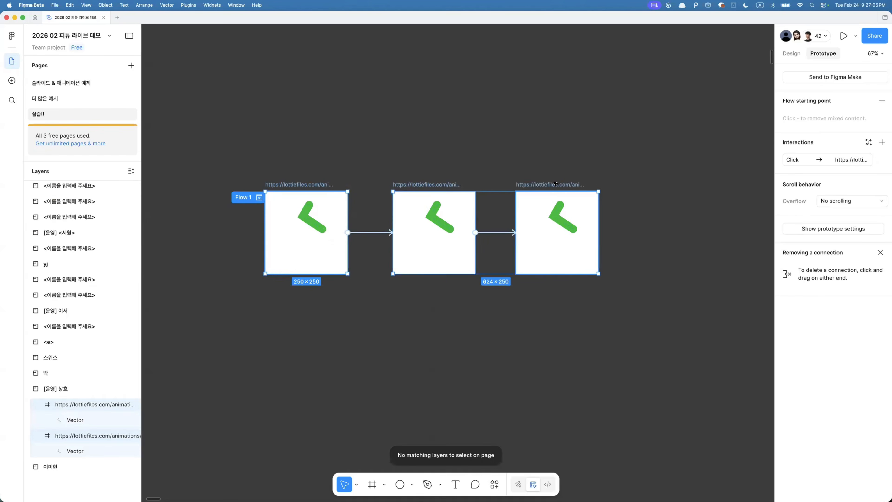
key("super+r")
type("check")
key("Return")
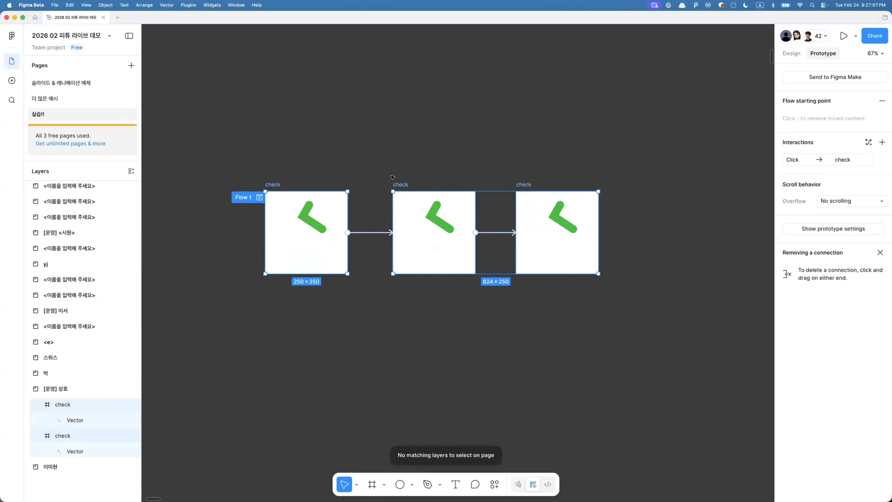
- Rename the prototype flow to hyo_check
left_click(239, 198)
double_click(237, 197)
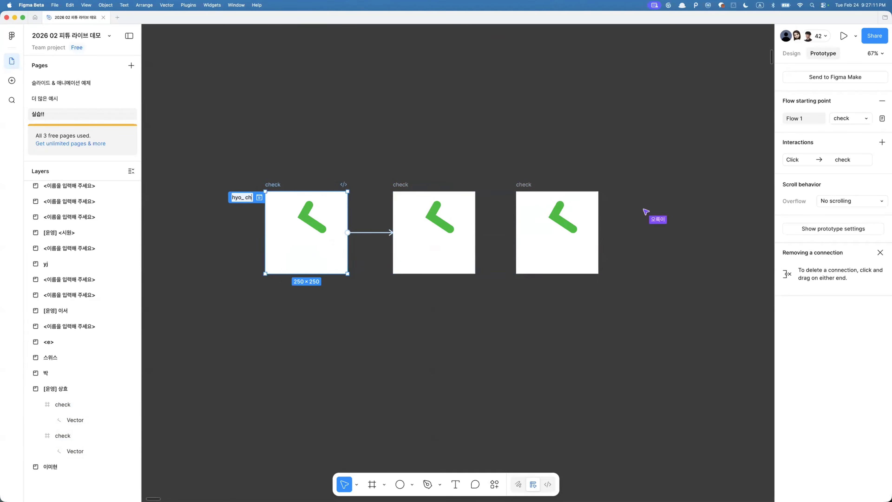
type("hyo_check")
key("Return")
key("Escape")
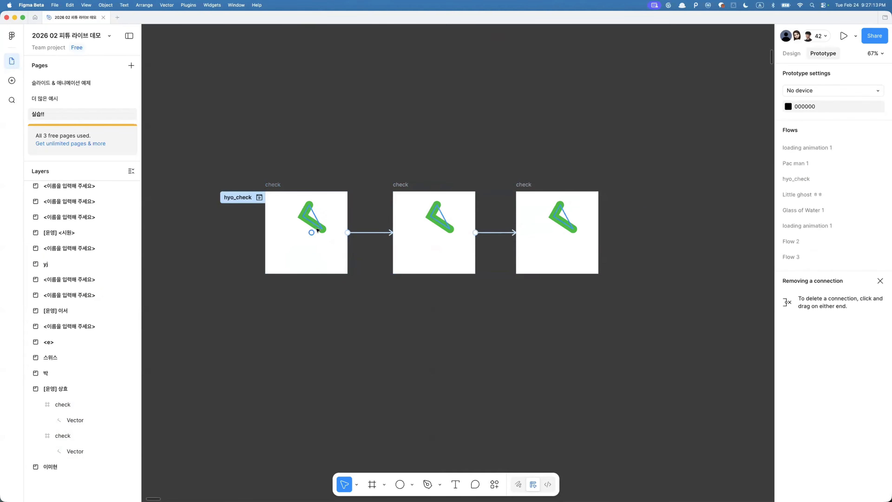
- Flip the first frame's checkmark horizontally and vertically so it sits upright
left_click(310, 226)
scroll(312, 211, "up", 3)
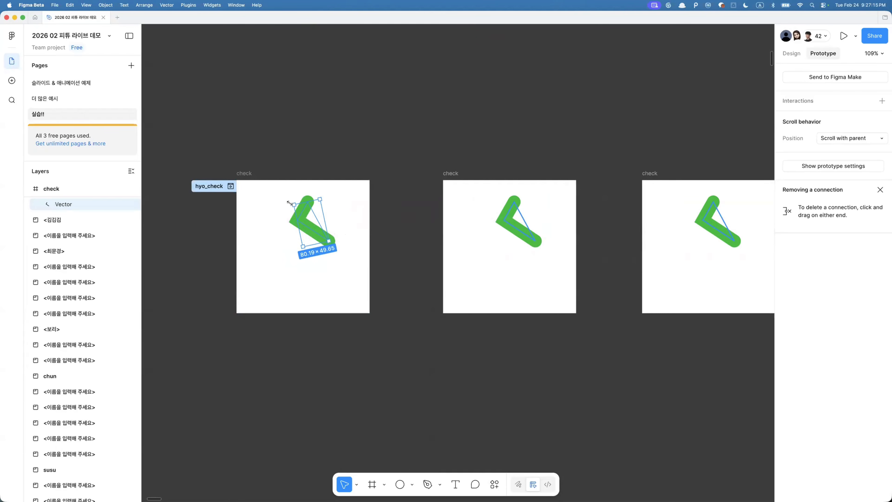
key("super+z")
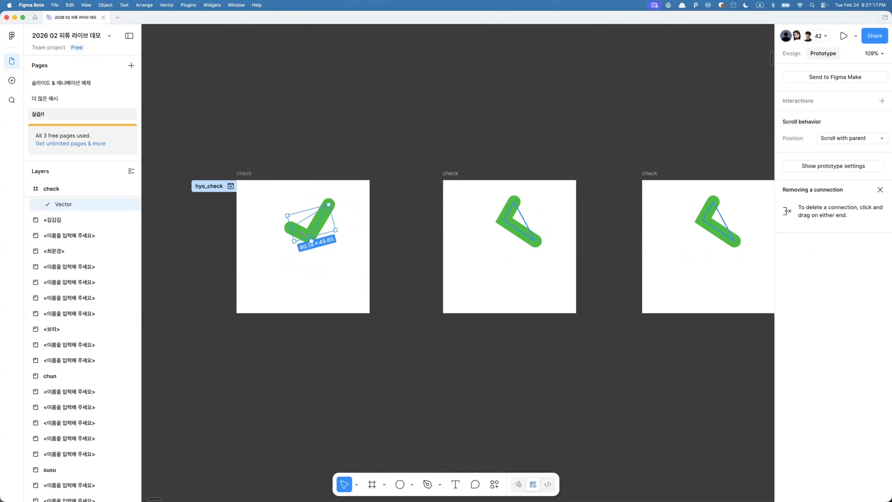
key("super+shift+z")
key("alt+h")
key("alt+v")
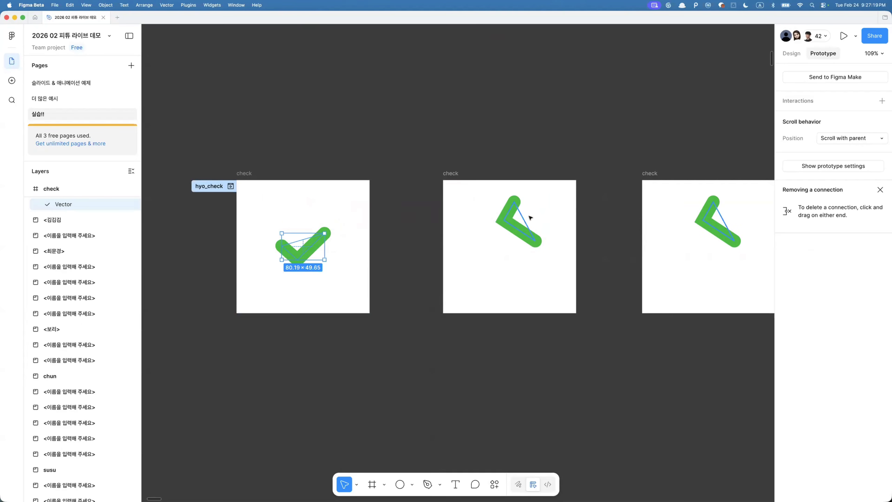
- Delete the third frame's checkmark and restore an upright checkmark in the second frame
left_click(514, 230)
left_click(700, 218)
key("BackSpace")
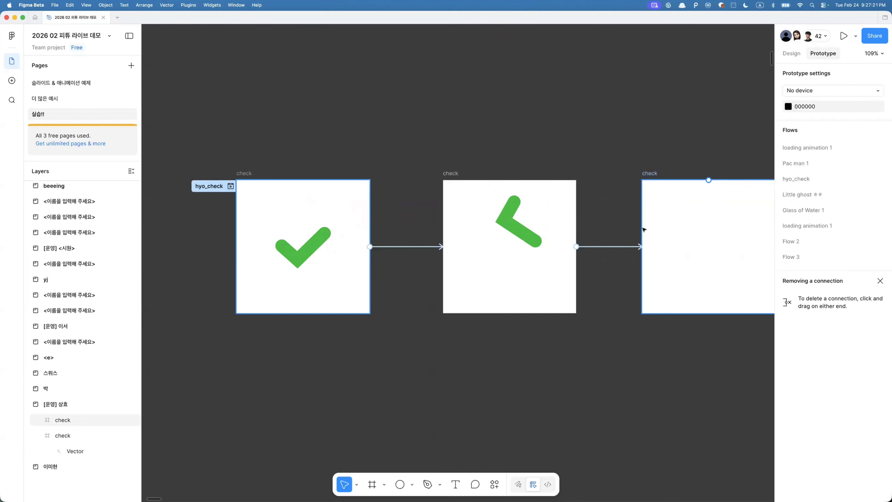
left_click(517, 229)
key("BackSpace")
key("super+z")
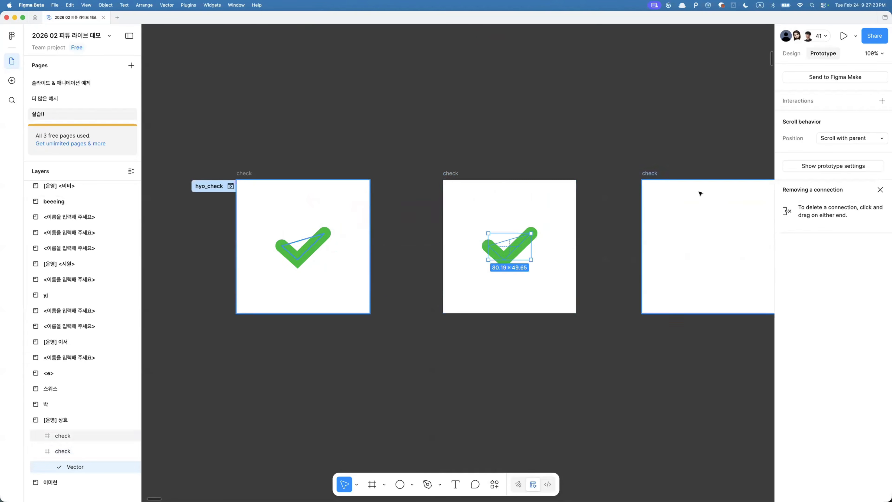
- Shrink the first frame's checkmark to about 38 × 24 and set its opacity to 0%
left_click(791, 53)
left_click(309, 247)
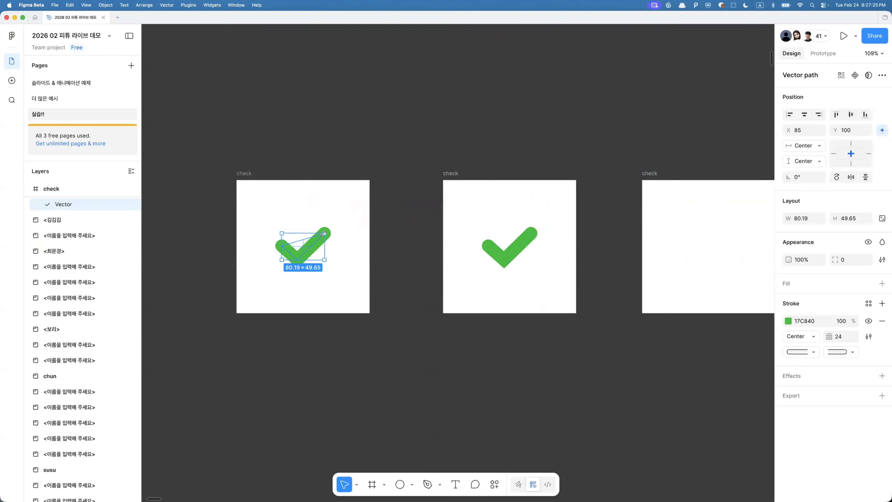
left_click_drag(324, 233, 314, 241)
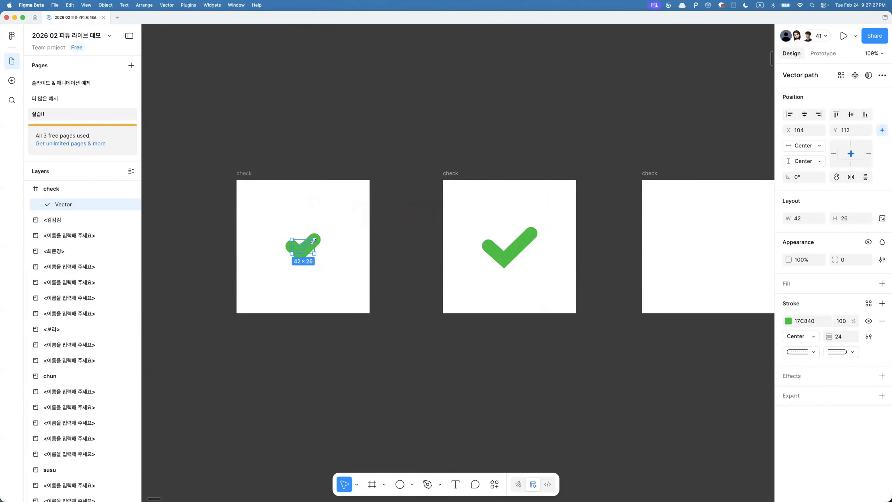
key("0")
key("0")
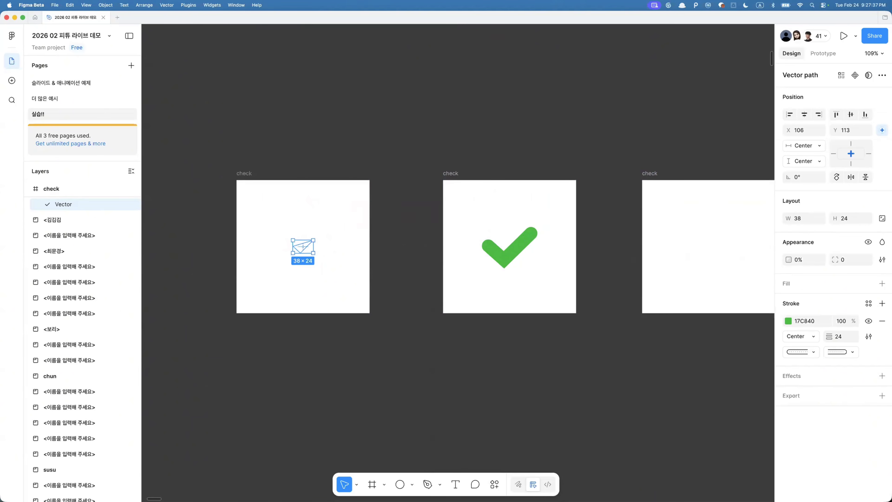
- Copy the second frame's checkmark and paste it into the third frame
left_click(663, 388)
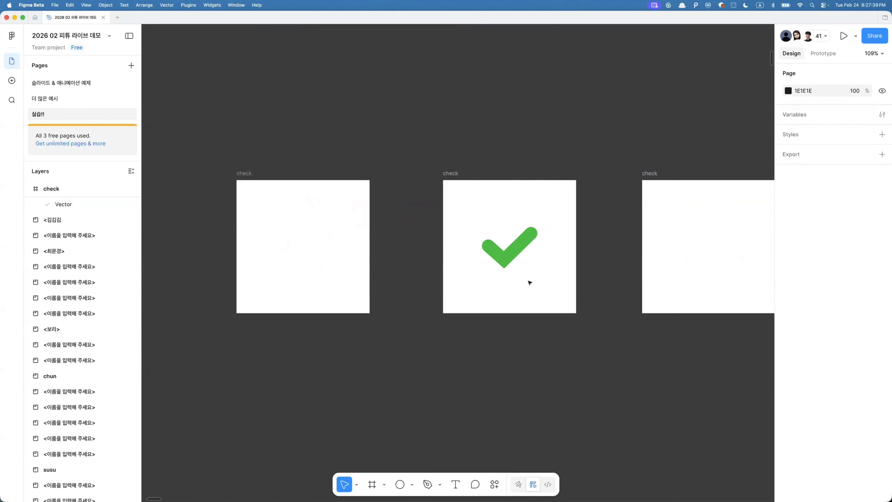
scroll(512, 268, "right", 5)
left_click(399, 246)
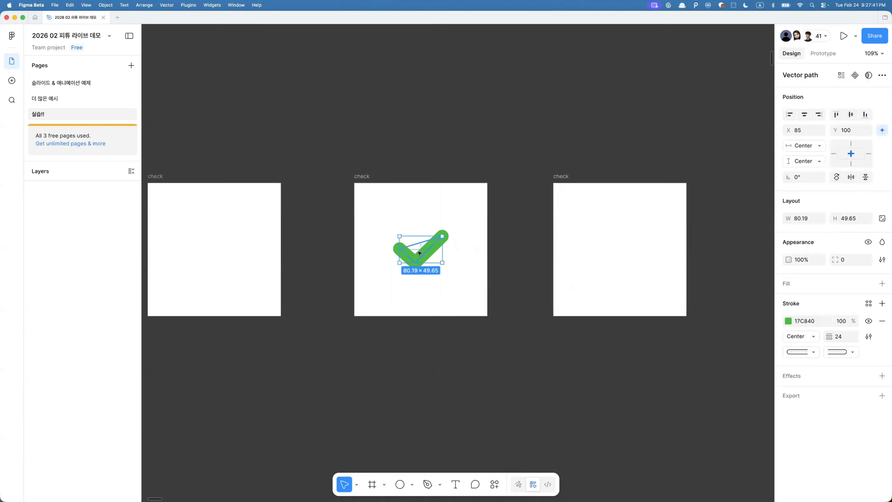
left_click(566, 176)
key("super+v")
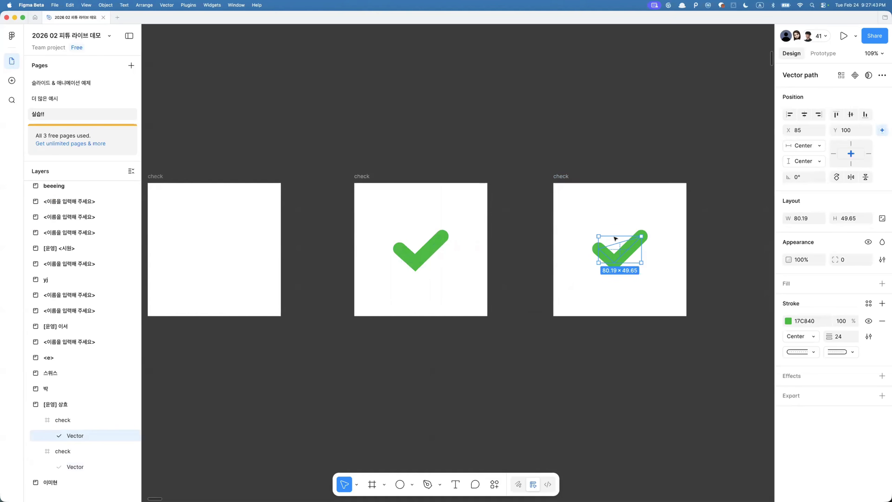
- Draw a small circle about 8 × 8 at the checkmark's corner in the third frame and set its opacity to 0%
mouse_move(618, 249)
left_mouse_down()
mouse_move(665, 297)
mouse_move(622, 249)
left_mouse_up()
scroll(622, 249, "up", 5)
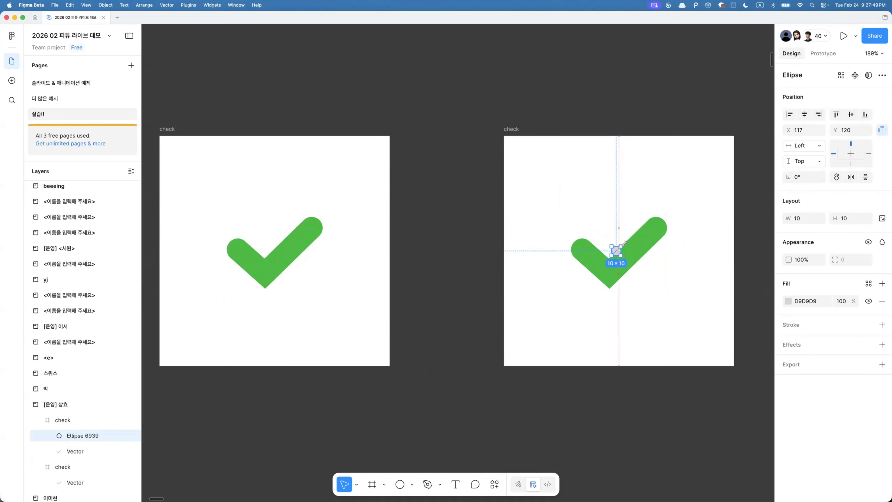
mouse_move(624, 243)
left_mouse_down()
mouse_move(642, 225)
mouse_move(632, 232)
left_mouse_up()
key("super+z")
key("0")
key("0")
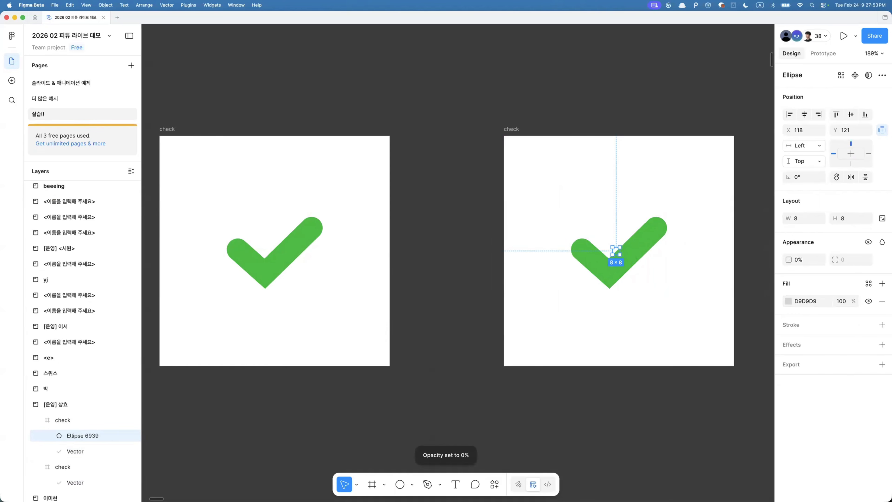
- Fill the circle with the checkmark's green 17C840 at 30% fill opacity
key("i")
left_click(590, 260)
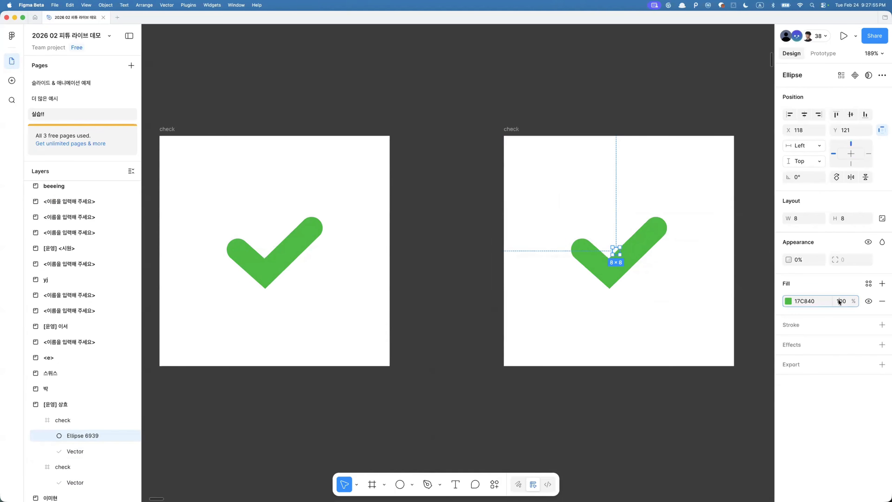
type("30")
key("Return")
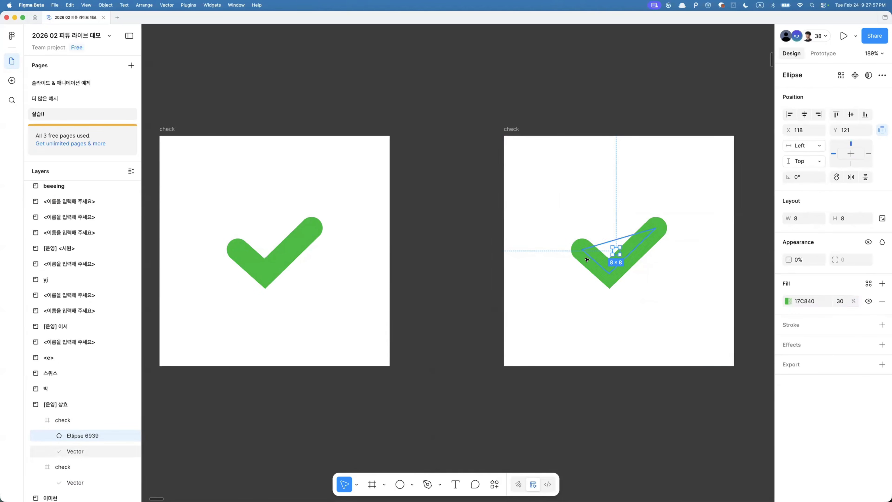
- Paste the circle into the second and first frames
scroll(582, 251, "down", 5)
scroll(531, 185, "left", 5)
left_click(496, 172)
key("super+v")
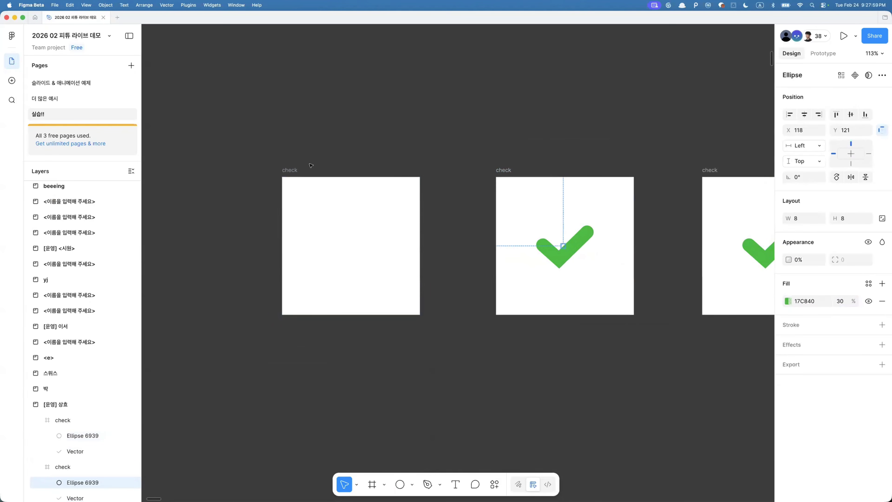
left_click(291, 171)
key("super+v")
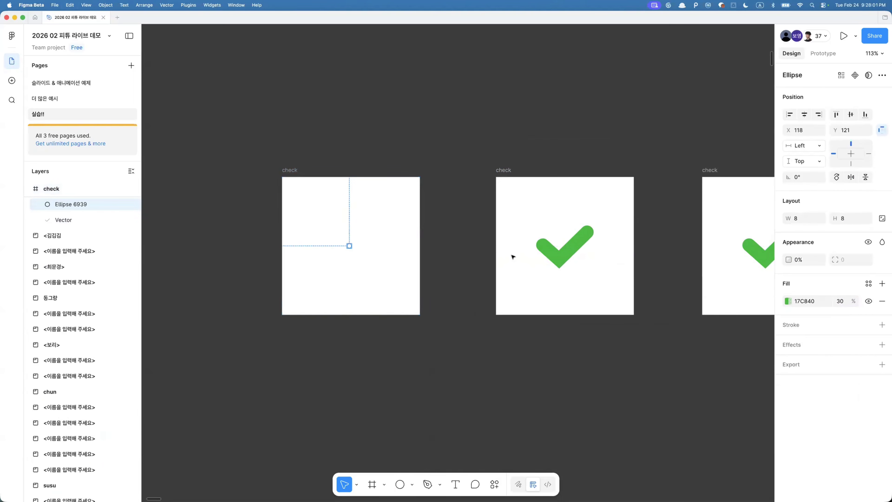
- Enlarge the circle in the last frame to about 204 × 204 and set its opacity to 100%
scroll(514, 255, "right", 5)
left_click(543, 270)
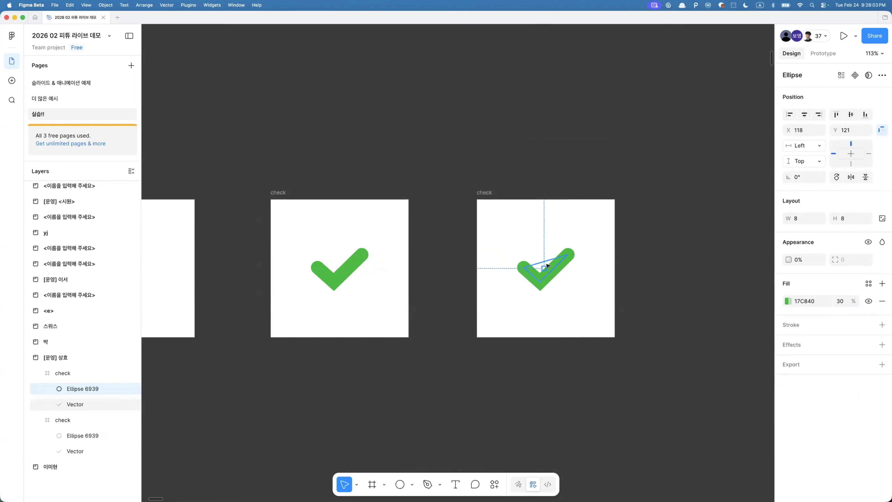
scroll(543, 267, "up", 4)
scroll(568, 211, "down", 4)
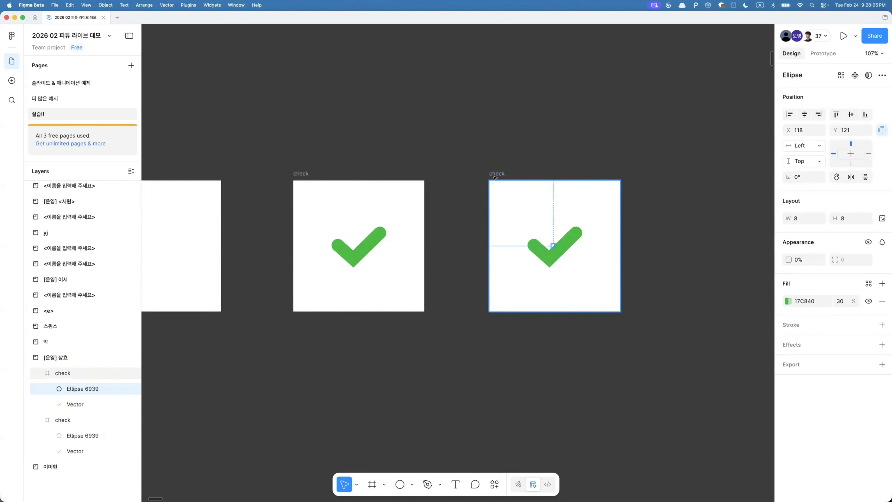
left_click_drag(497, 173, 658, 190)
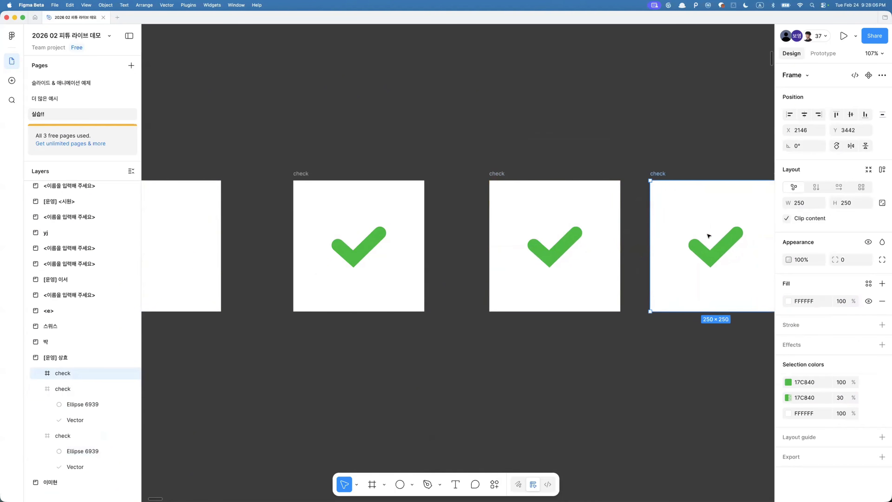
left_click(719, 243)
scroll(719, 243, "up", 5)
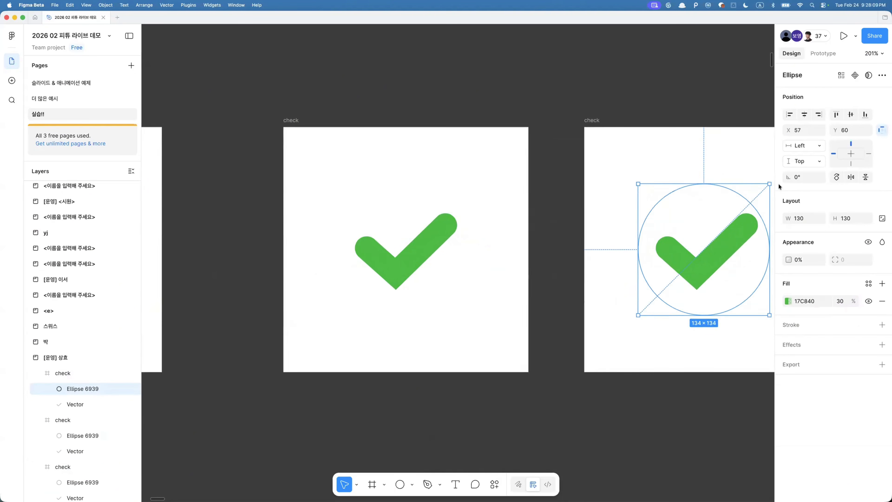
left_click_drag(778, 185, 727, 199)
key("0")
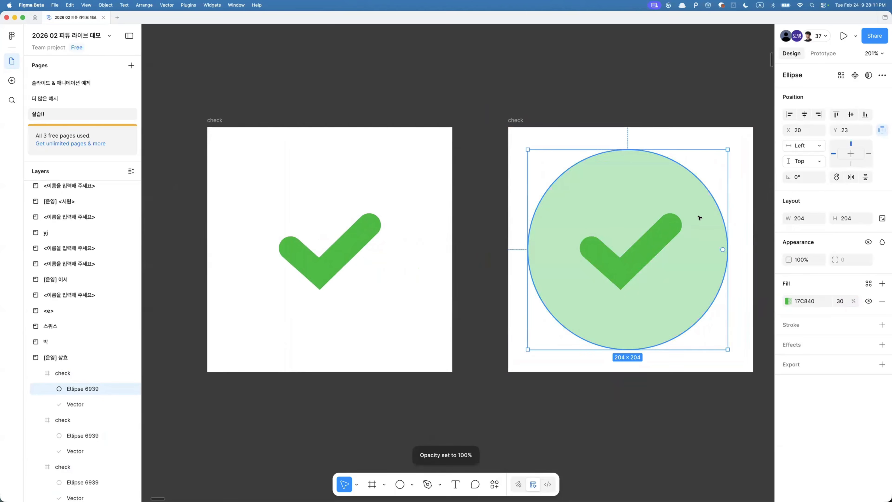
- Duplicate the last frame and enlarge its circle to about 362 × 362 with 0% opacity
scroll(699, 218, "right", 3)
scroll(697, 218, "down", 4)
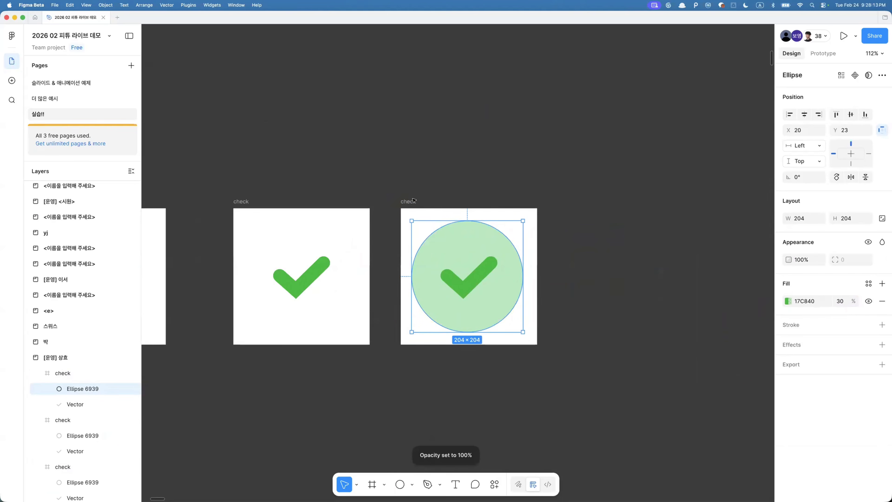
left_click(414, 200)
key("super+d")
left_click(676, 230)
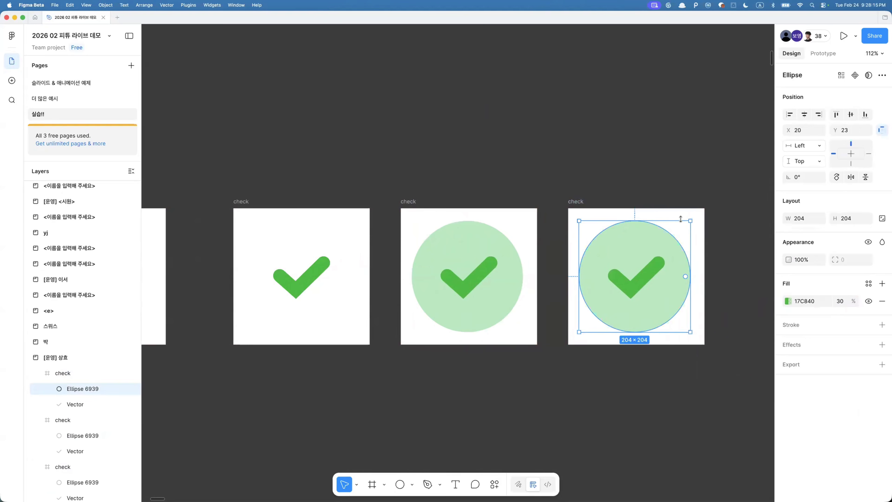
left_click_drag(689, 219, 733, 193)
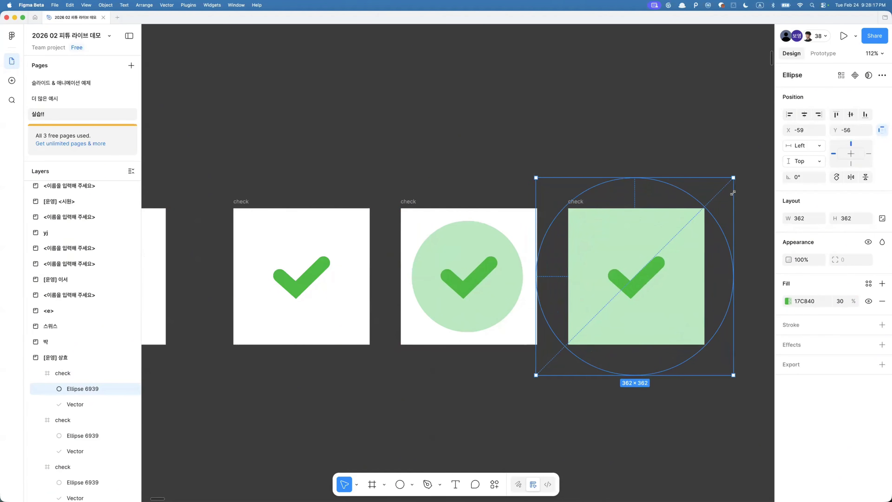
key("0")
key("0")
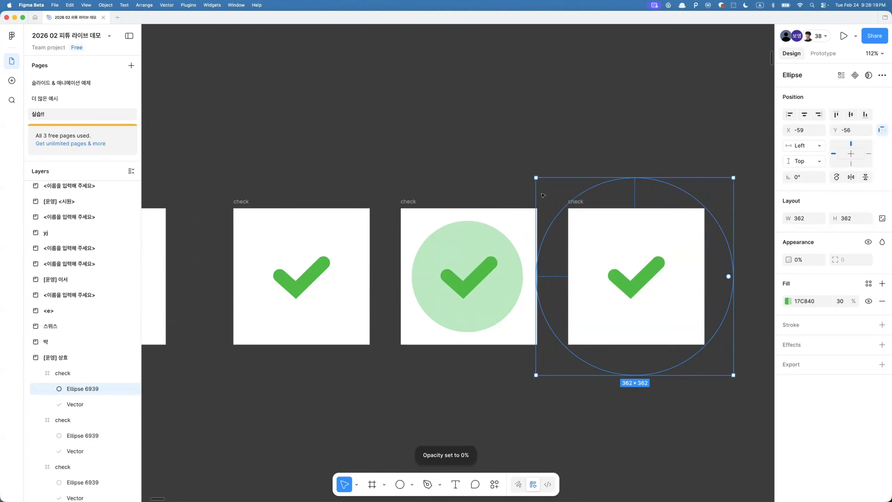
- Set the circle's opacity in the fourth frame to 10%
left_click(543, 194)
scroll(543, 194, "down", 5)
scroll(543, 194, "left", 2)
left_click(513, 240)
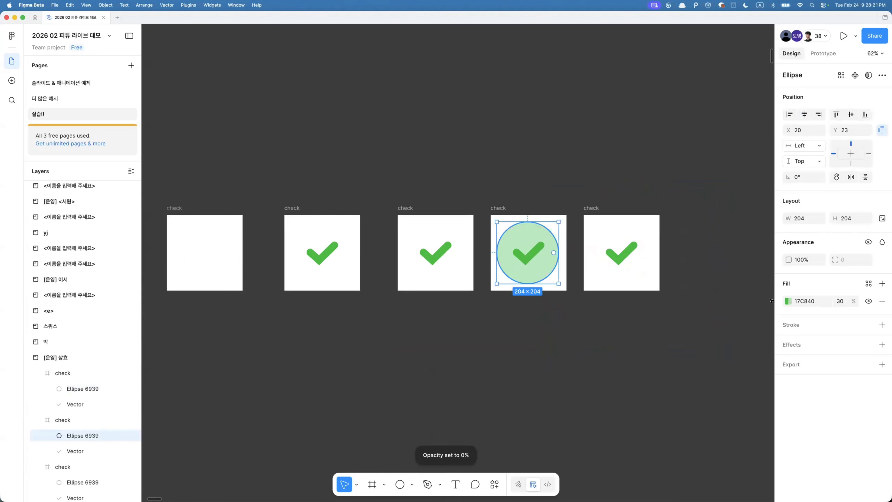
type("10")
key("Return")
left_click(513, 340)
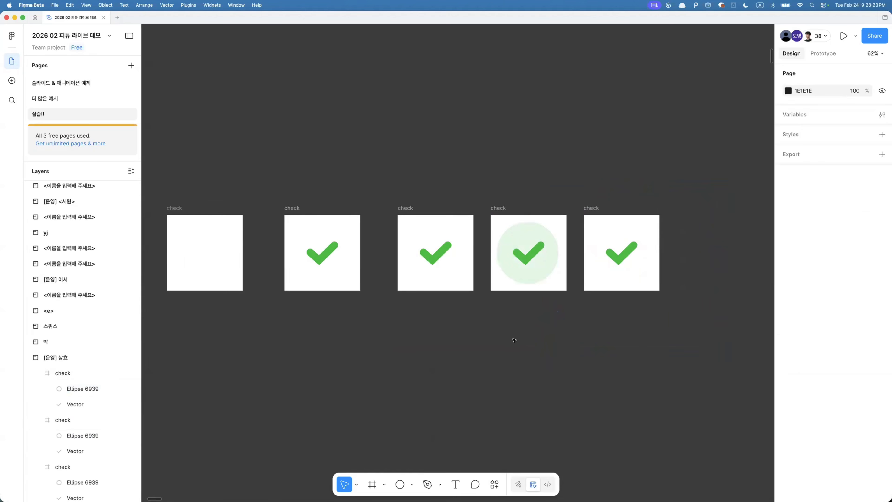
- Select all matching circles across the frames and enter 12% for them
scroll(513, 340, "left", 2)
scroll(513, 339, "down", 3)
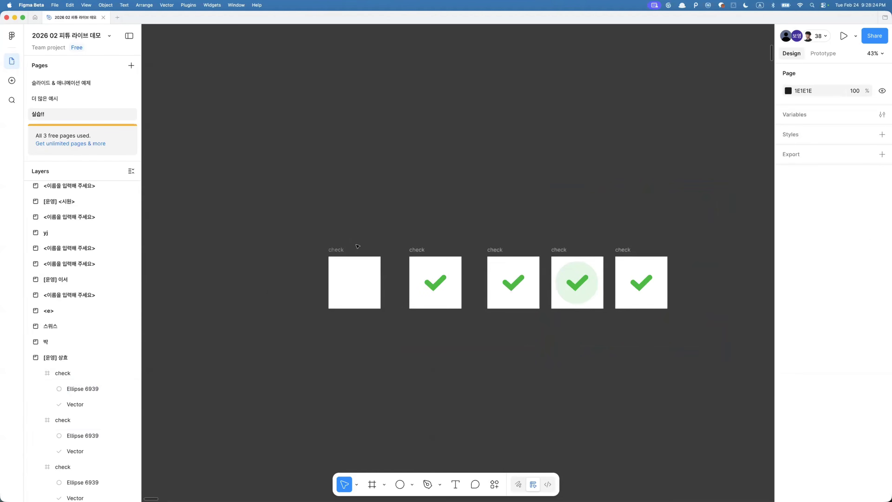
left_click(634, 269)
key("super+alt+a")
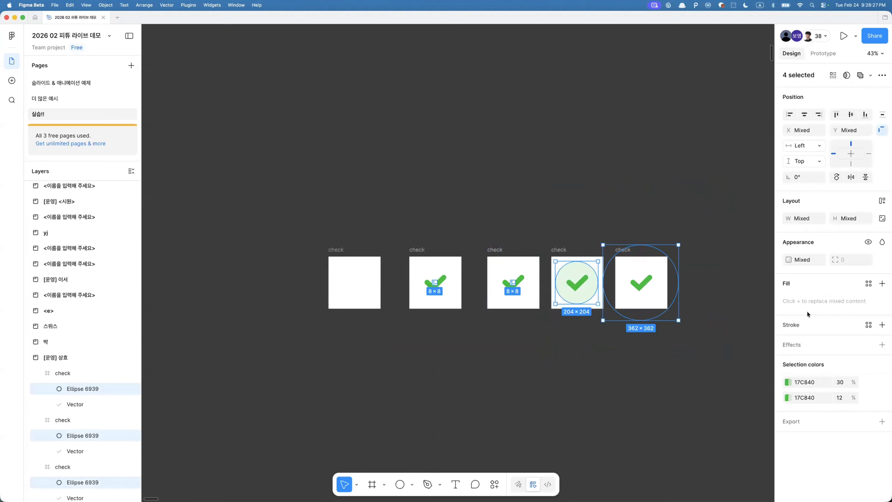
type("12")
key("Return")
left_click(703, 409)
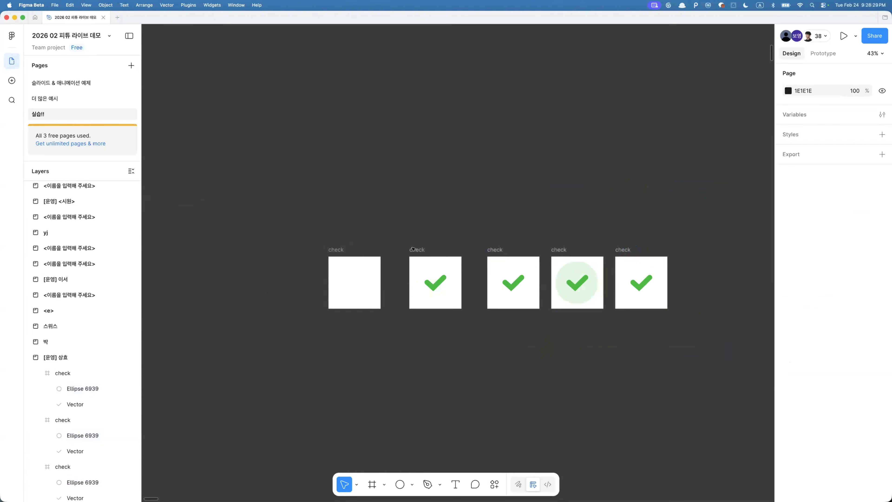
- Select all the check frames and launch the LottieFiles Export to Lottie plugin
left_click_drag(324, 236, 727, 341)
left_click(495, 484)
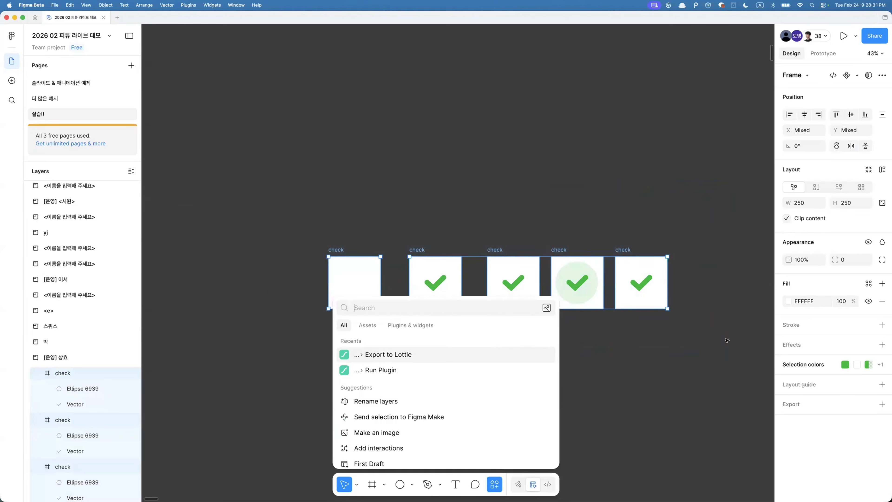
left_click(389, 355)
- Link the remaining frames in sequence with prototype connections
left_click(823, 53)
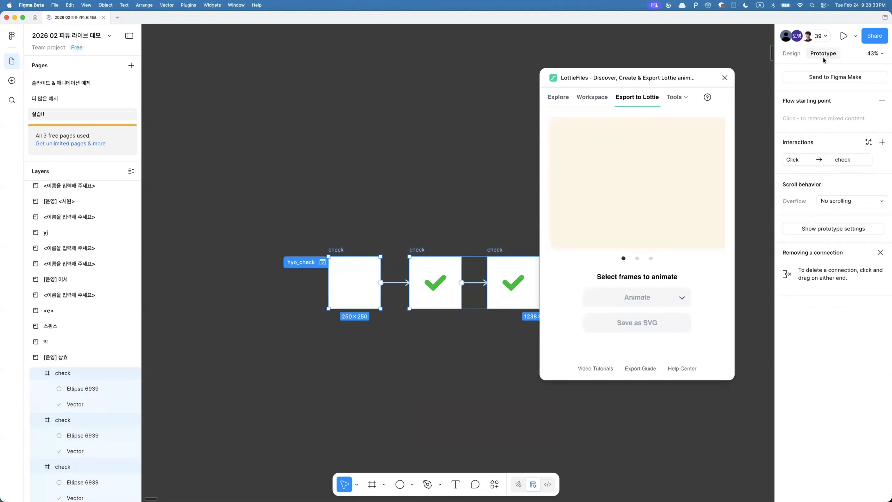
scroll(426, 289, "right", 5)
scroll(426, 290, "right", 2)
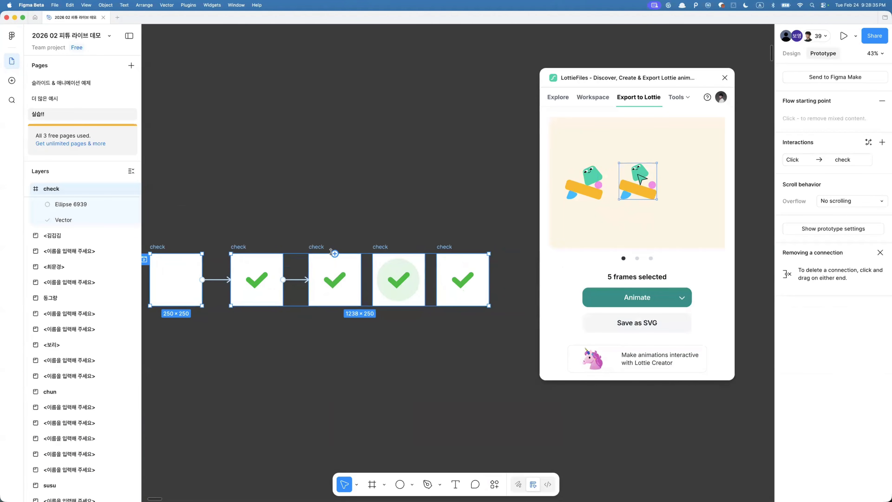
left_click(335, 259)
scroll(335, 258, "up", 4)
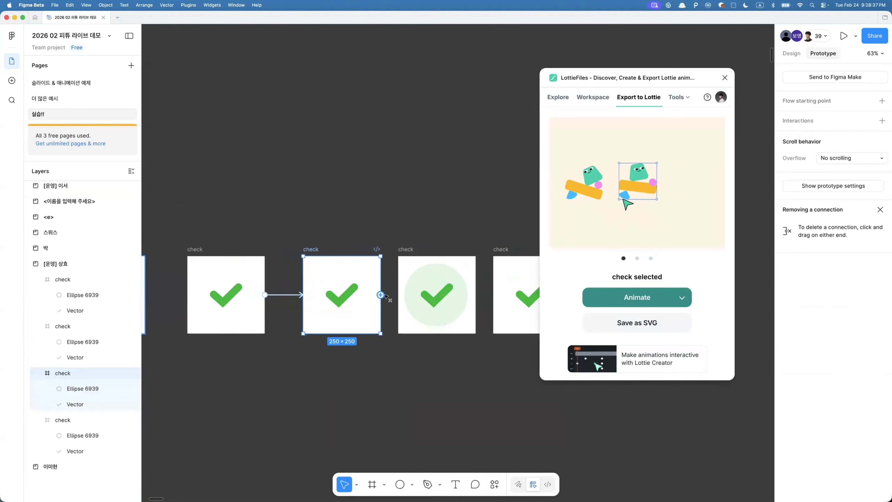
left_click_drag(383, 294, 411, 296)
left_click(426, 296)
left_click_drag(476, 295, 499, 296)
scroll(498, 295, "down", 6)
- Reselect the five check frames and animate them in the plugin using the hyo_check 1 prototype flow
left_click_drag(309, 234, 522, 344)
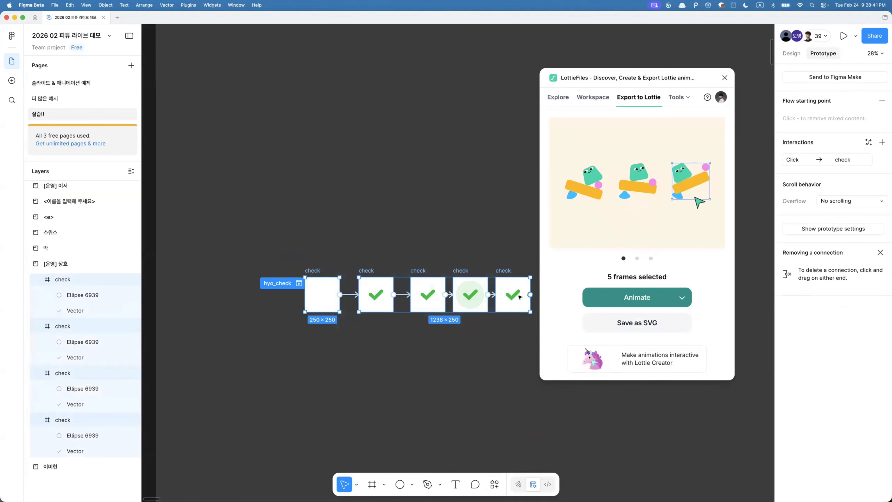
left_click(791, 53)
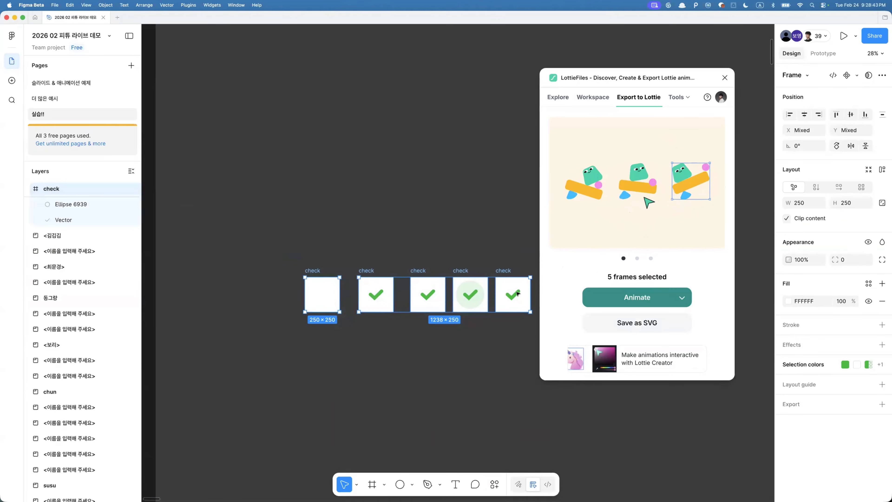
scroll(521, 291, "up", 2)
left_click_drag(225, 244, 525, 374)
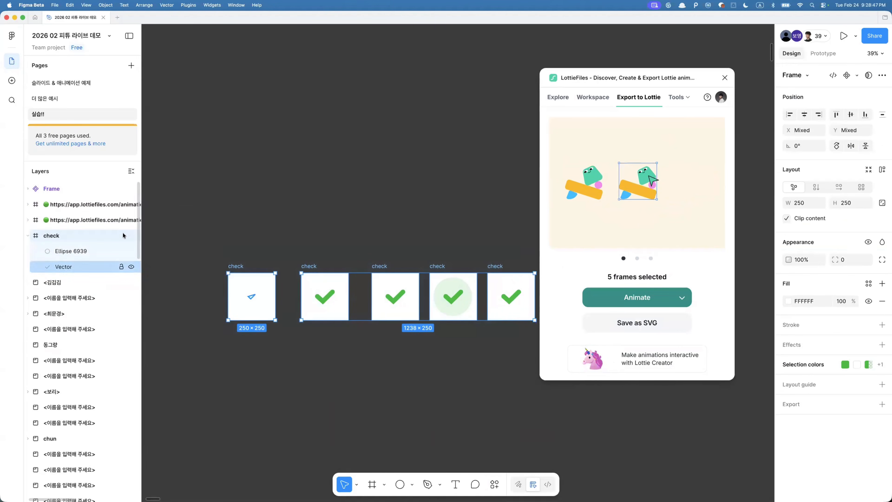
scroll(208, 182, "down", 4)
scroll(207, 182, "up", 7)
scroll(208, 182, "left", 4)
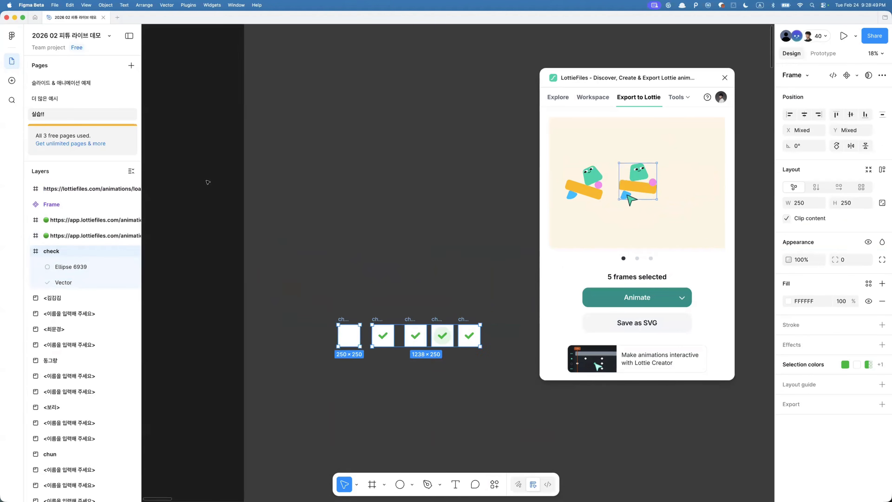
left_click(208, 182)
left_click(280, 162)
key("Return")
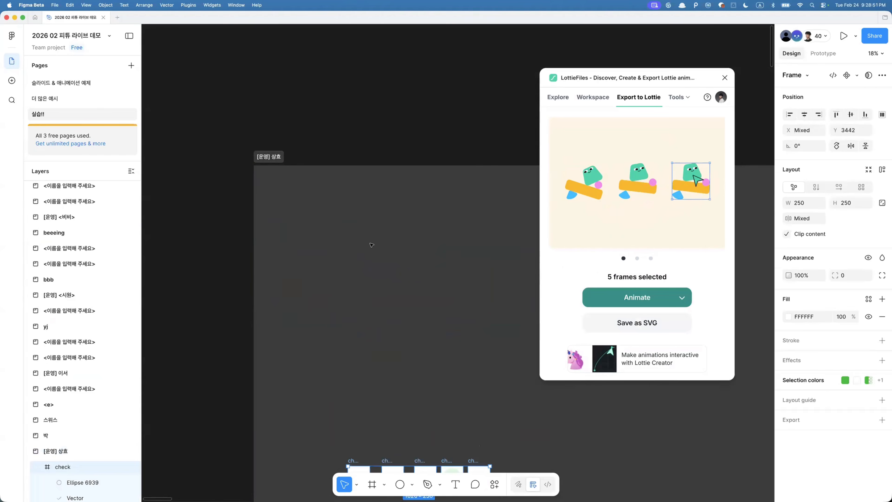
scroll(365, 372, "down", 3)
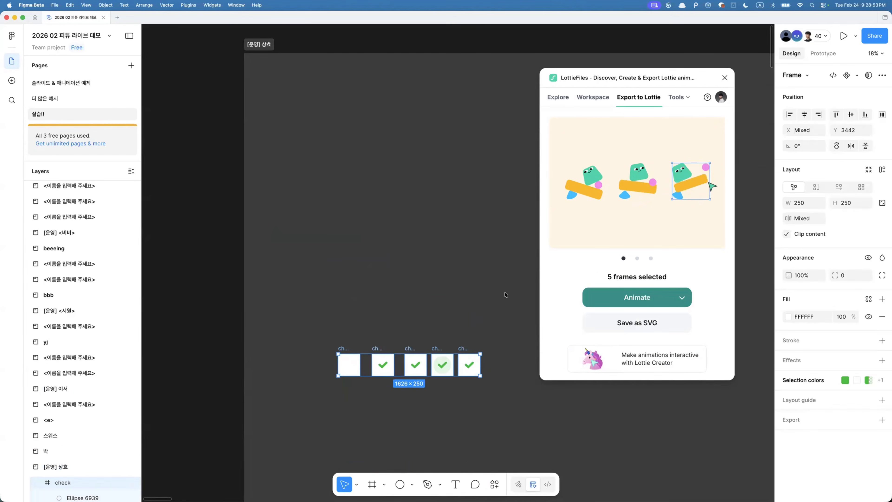
left_click(809, 55)
scroll(389, 342, "up", 5)
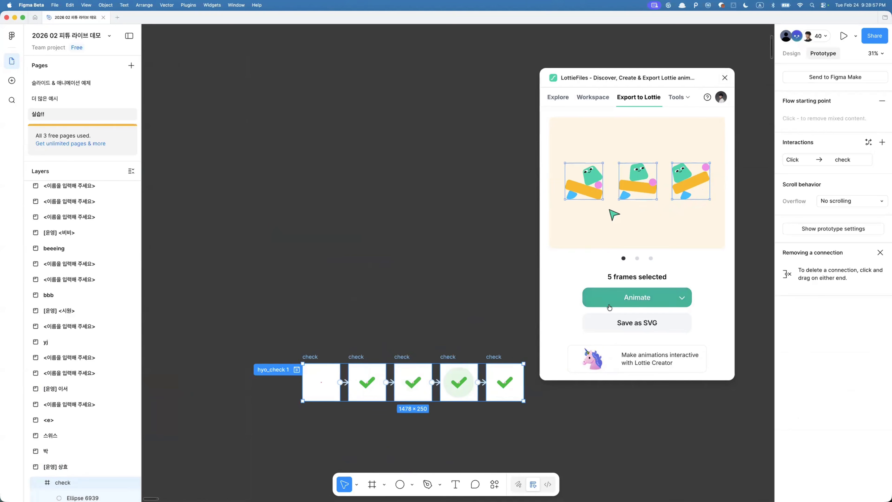
left_click(682, 297)
mouse_move(656, 273)
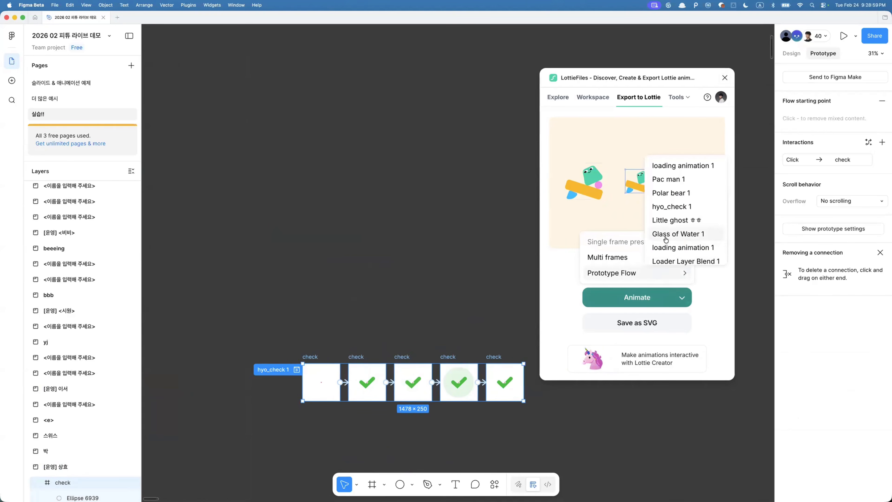
left_click(673, 206)
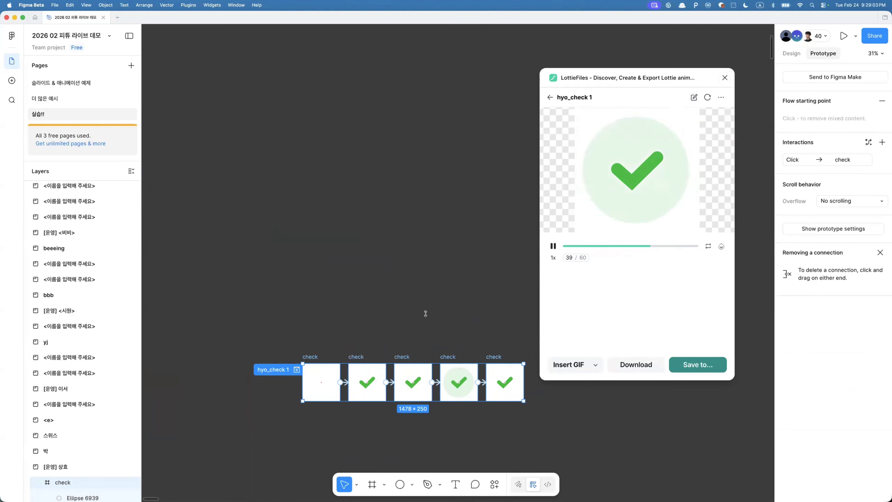
- Open the frames' interaction settings and set a Custom bezier curve of 0.97, 0.02, 0.13, 1.01
left_click(811, 160)
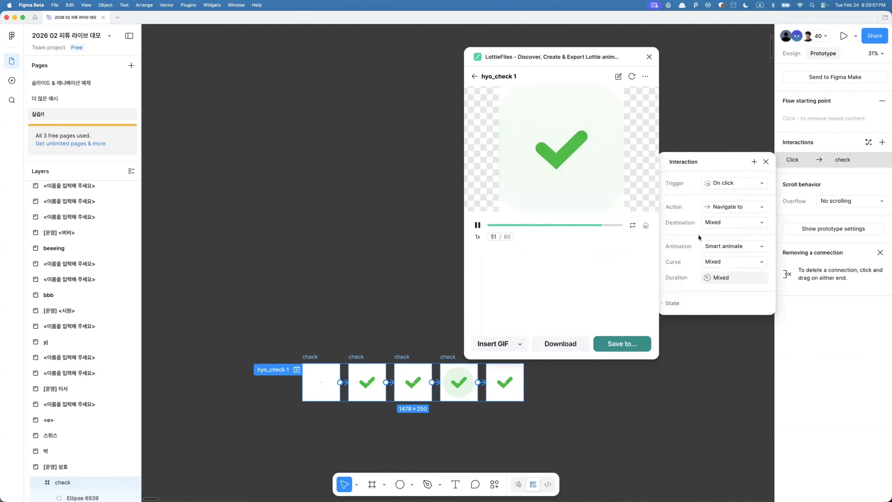
left_click(714, 226)
left_click(711, 198)
left_click(721, 277)
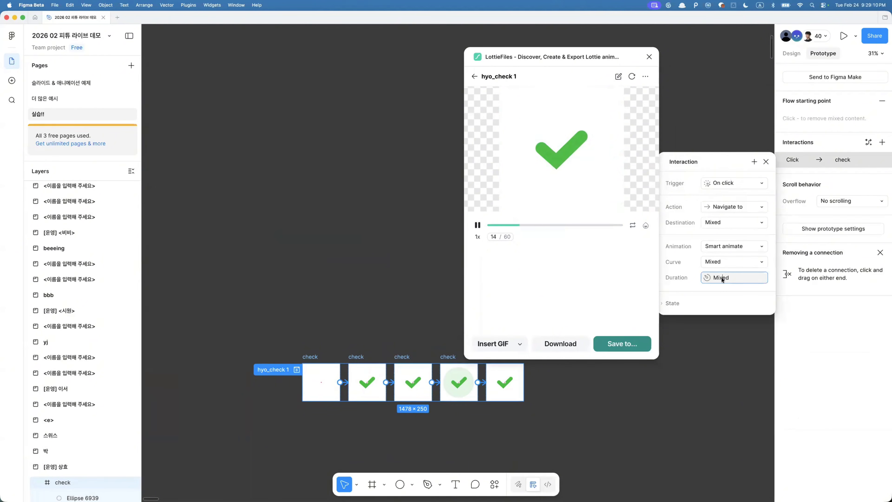
left_click(729, 247)
left_click(729, 247)
left_click(732, 261)
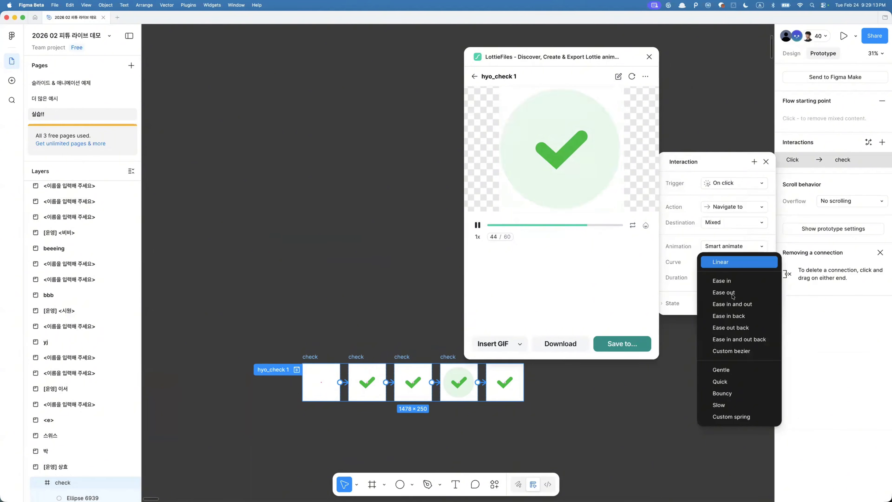
left_click(739, 339)
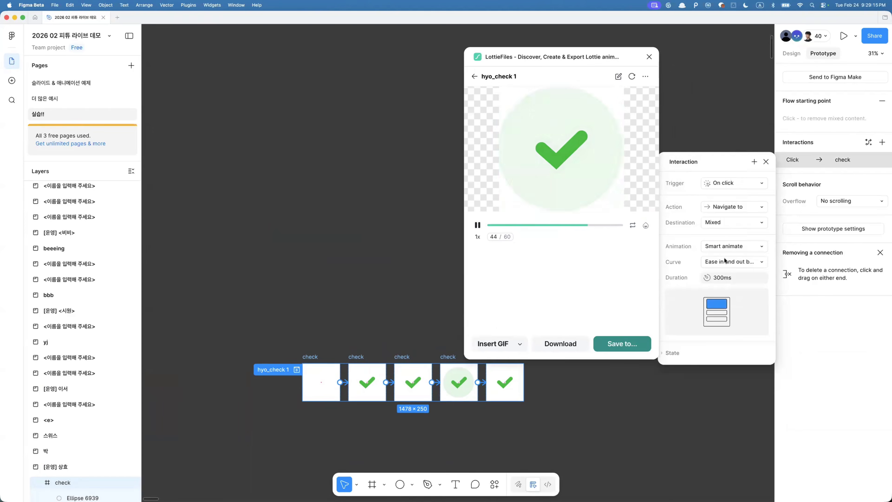
left_click(728, 261)
left_click(730, 273)
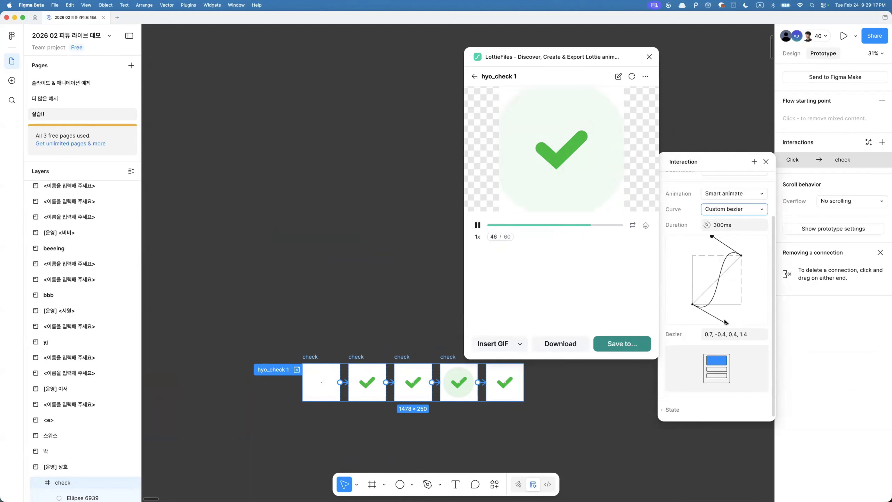
left_click_drag(725, 298, 734, 302)
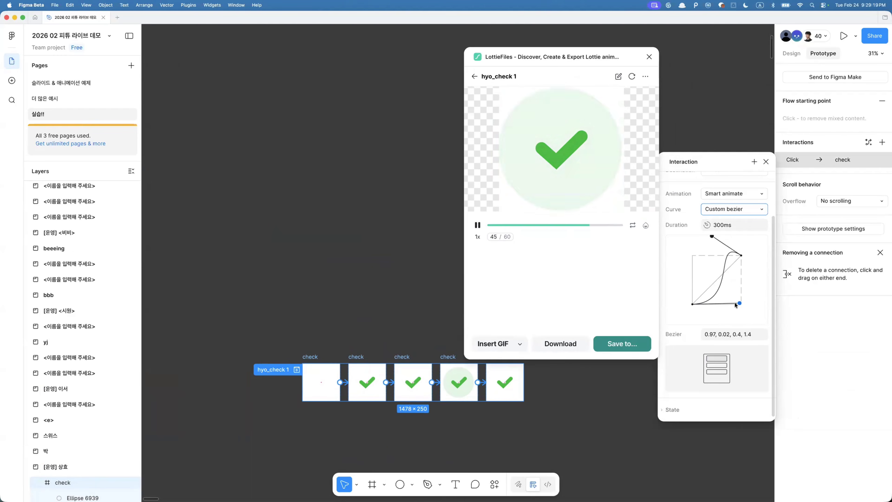
left_click_drag(712, 237, 701, 255)
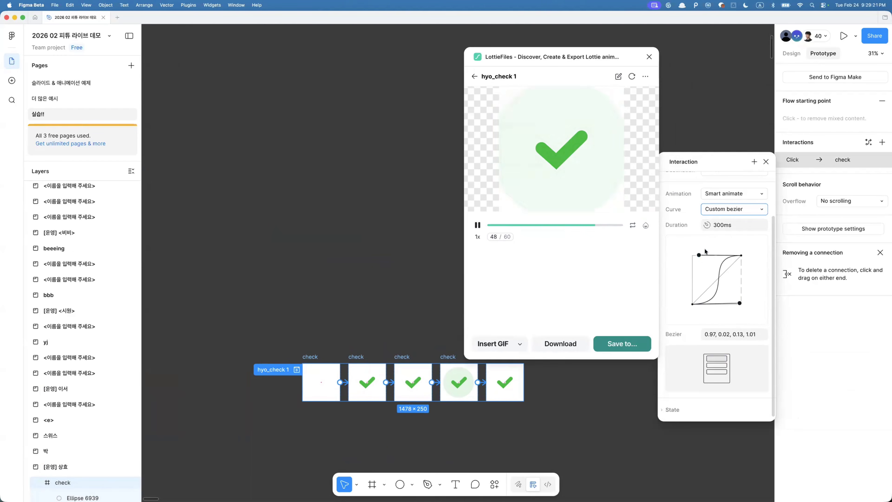
- Set the interaction duration to 1200ms
left_click(726, 227)
type("1200")
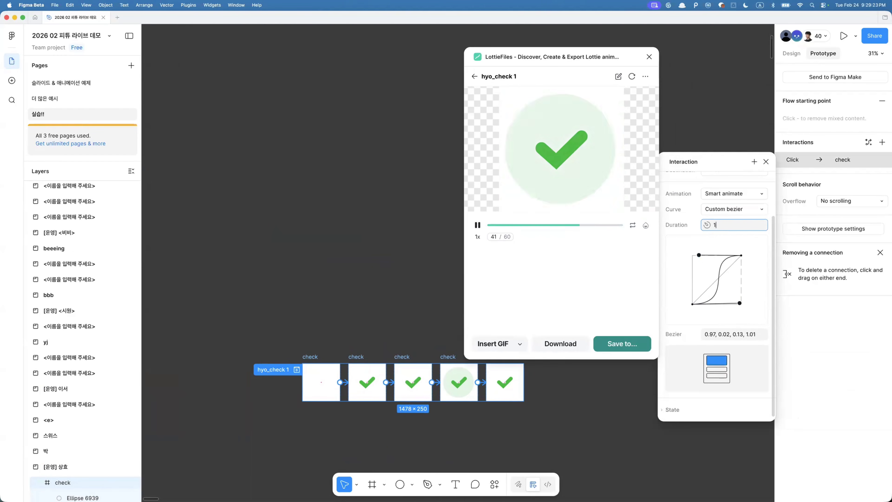
key("Return")
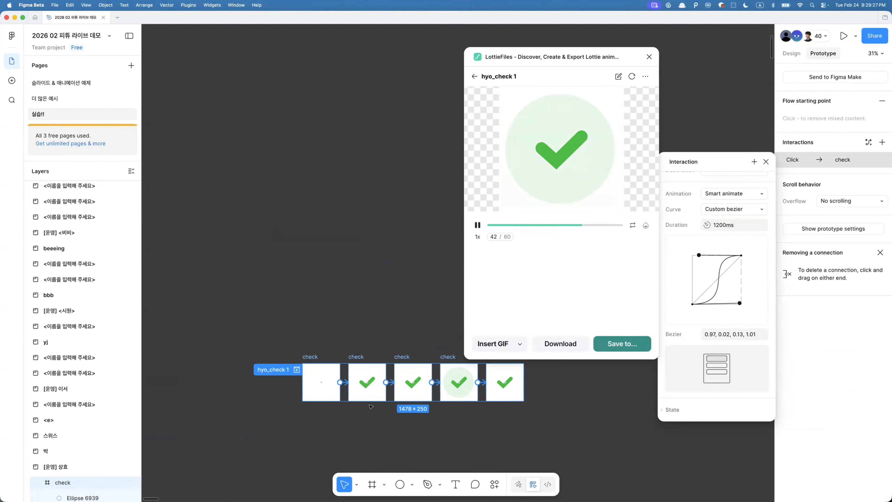
- Set the duration of the first frame's connection to 2400ms
left_click(358, 357)
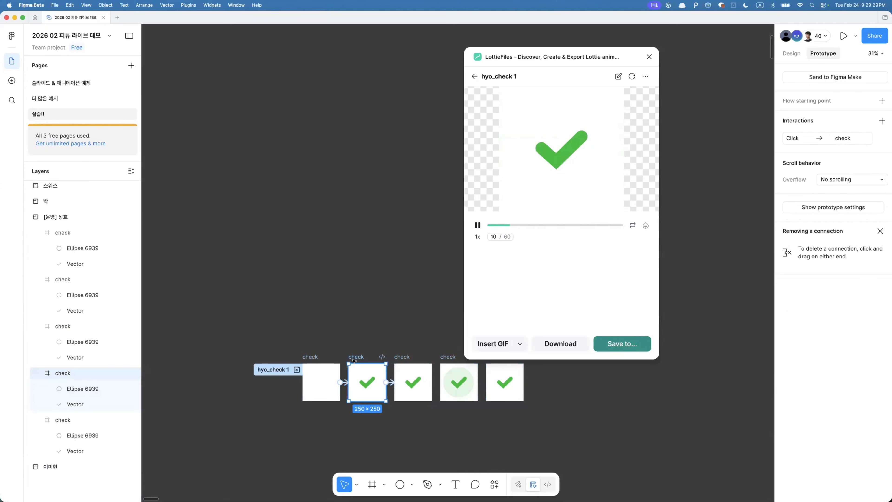
left_click(345, 382)
scroll(374, 397, "up", 2)
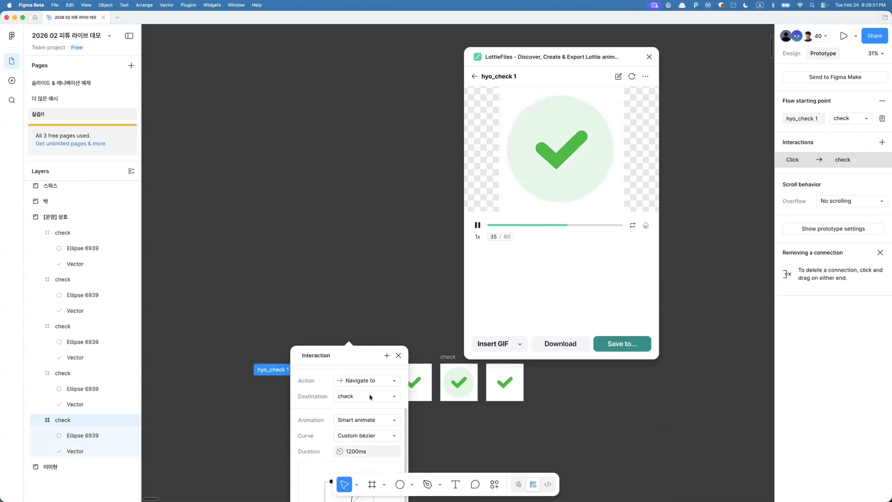
left_click(358, 456)
type("2400")
key("Return")
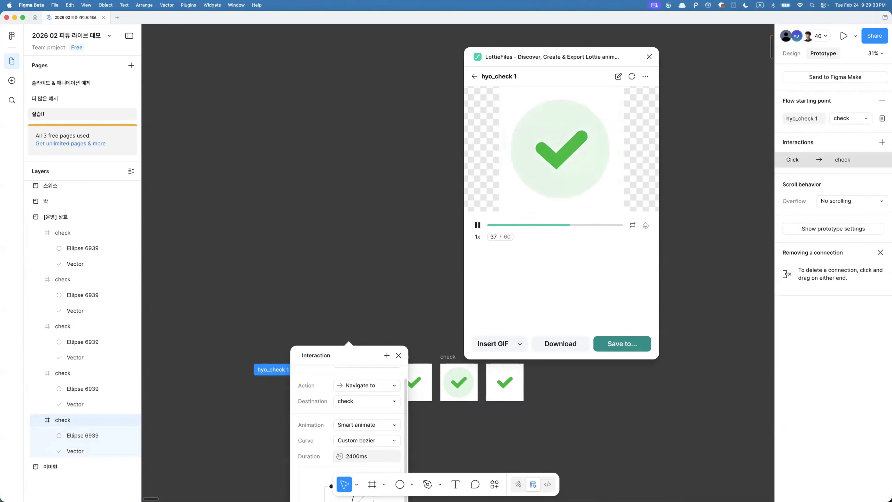
- Change the first connection's trigger to After delay
scroll(359, 376, "up", 1)
left_click(359, 375)
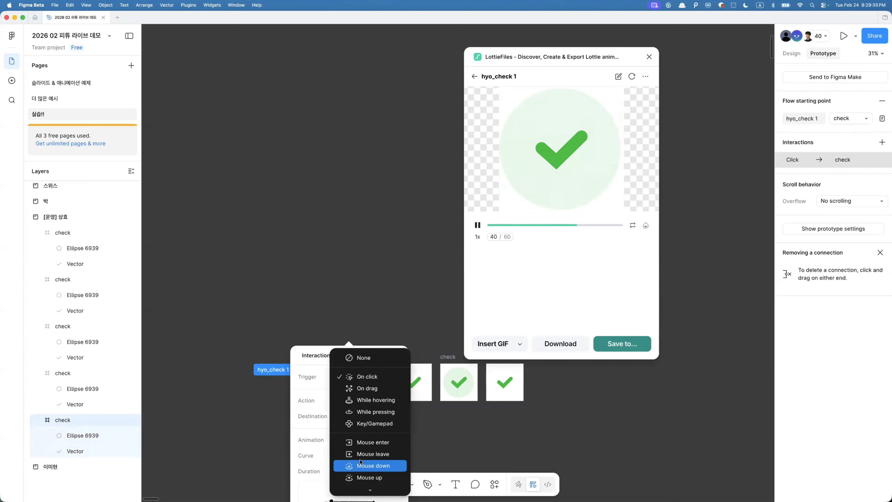
scroll(374, 418, "down", 5)
left_click(378, 420)
scroll(387, 387, "up", 5)
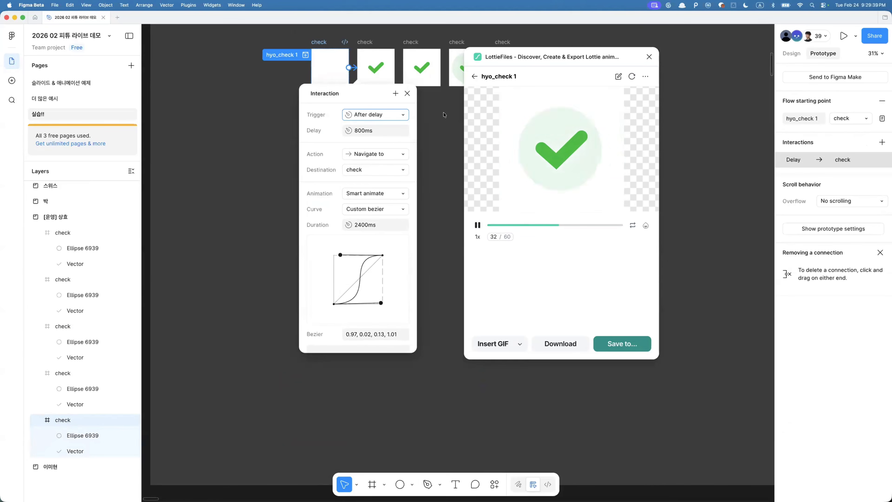
- Set the duration of the connection from the second checkmark frame to the circle frame to 1200ms
scroll(405, 73, "right", 3)
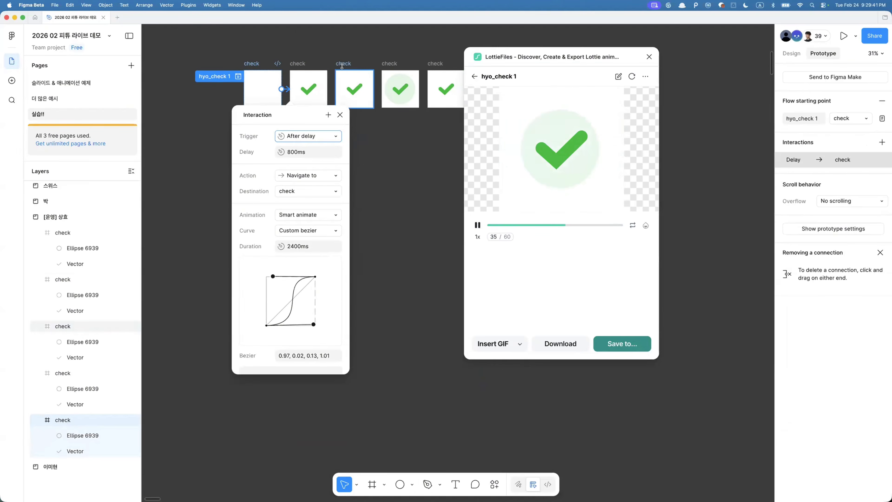
left_click(369, 91)
scroll(378, 90, "up", 5)
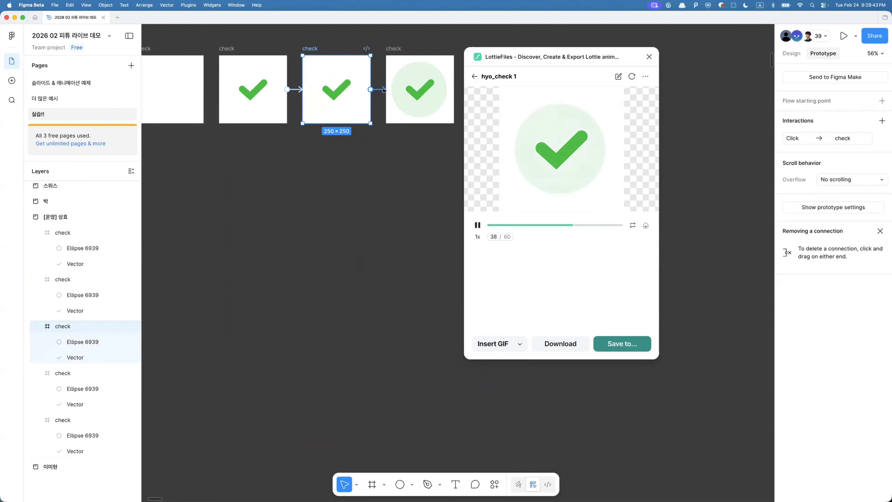
left_click(383, 90)
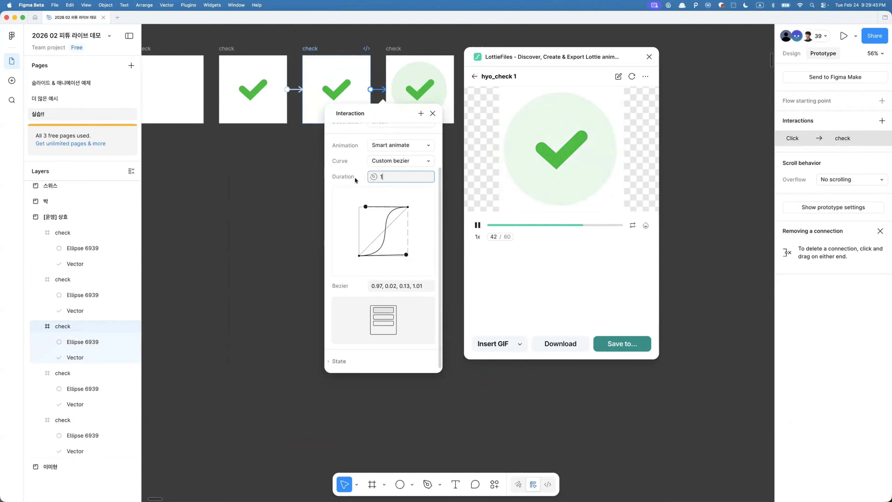
type("1200")
key("Return")
- Set the duration of the connection from the first checkmark frame to the second checkmark frame to 1ms
scroll(397, 184, "up", 3)
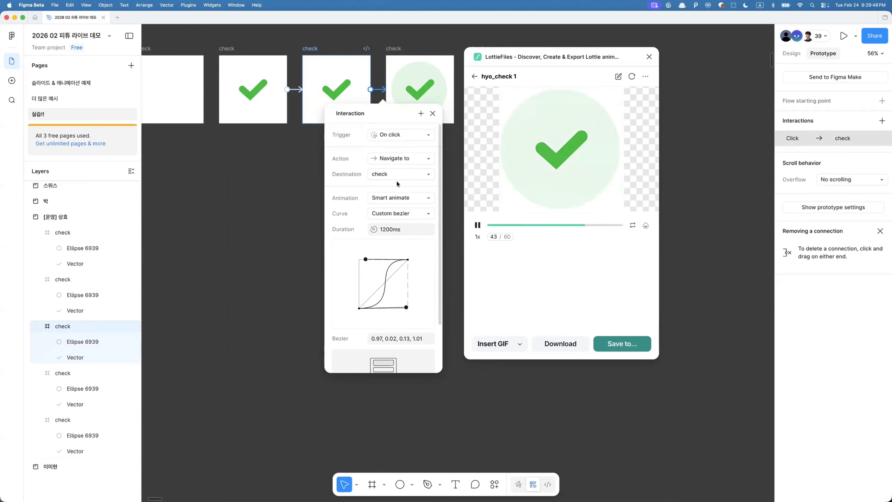
left_click(298, 91)
left_click(299, 90)
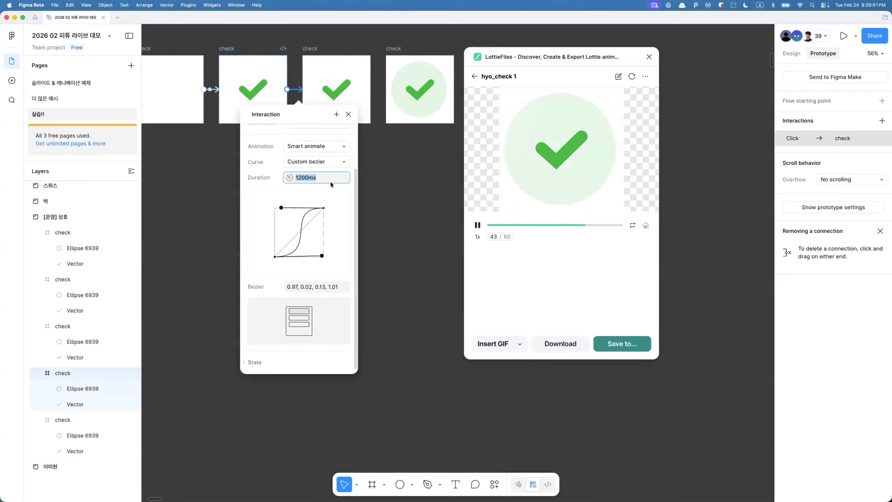
type("1")
key("Tab")
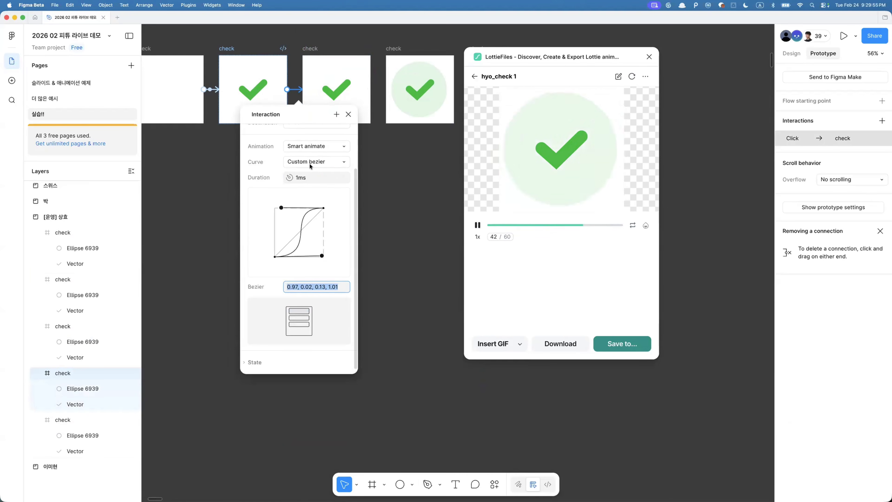
- Reopen the connection into the circle frame and refresh the LottieFiles plugin preview
scroll(311, 166, "up", 2)
left_click(322, 58)
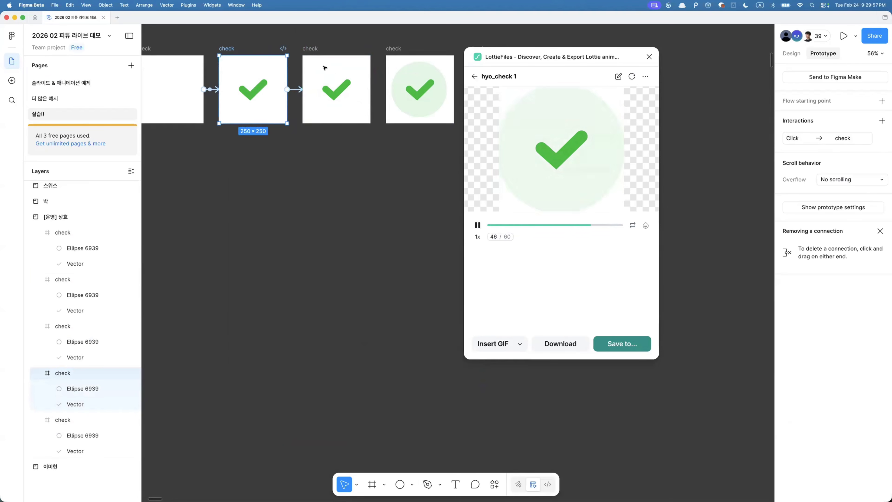
left_click(378, 89)
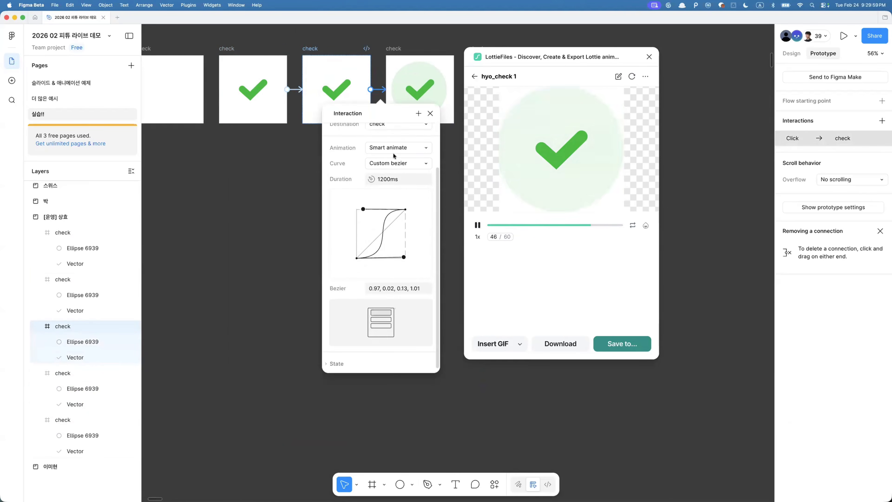
left_click(632, 76)
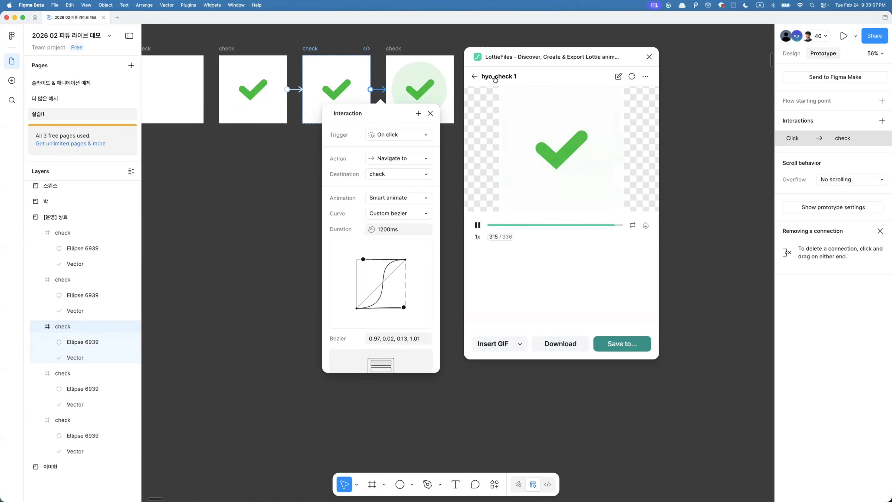
- Open the blank first frame's connection and set its delay to 400ms and duration to 1200ms
left_click(430, 113)
scroll(241, 155, "up", 5)
scroll(241, 155, "left", 5)
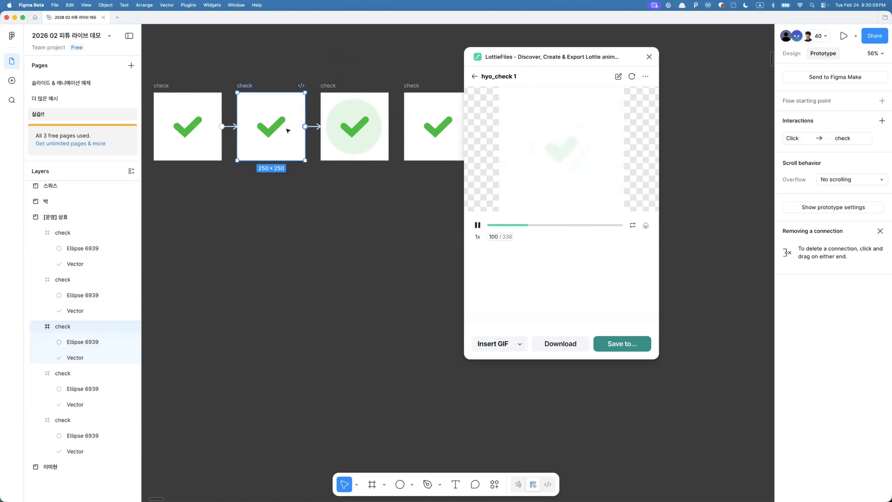
scroll(241, 155, "left", 2)
left_click(296, 133)
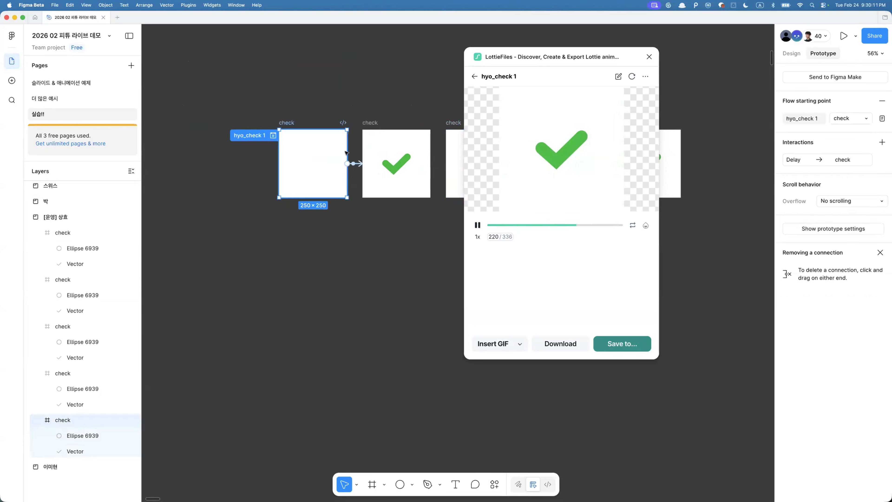
left_click(356, 163)
scroll(371, 251, "up", 4)
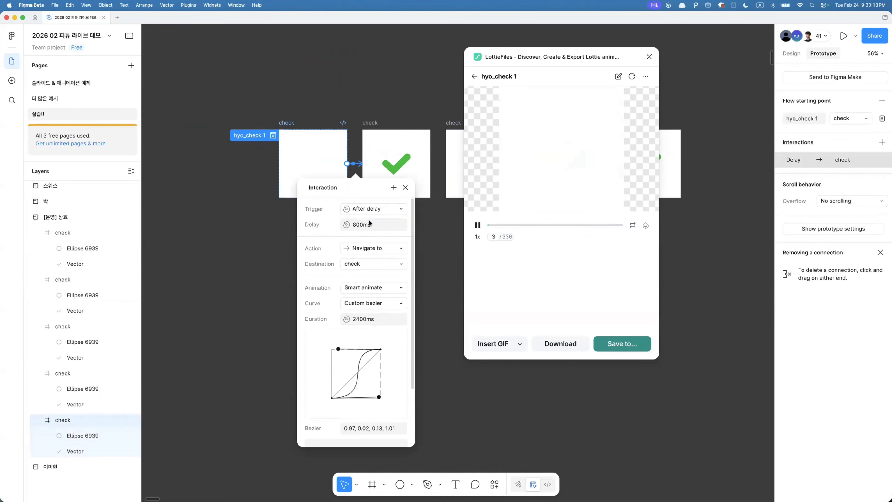
left_click(362, 320)
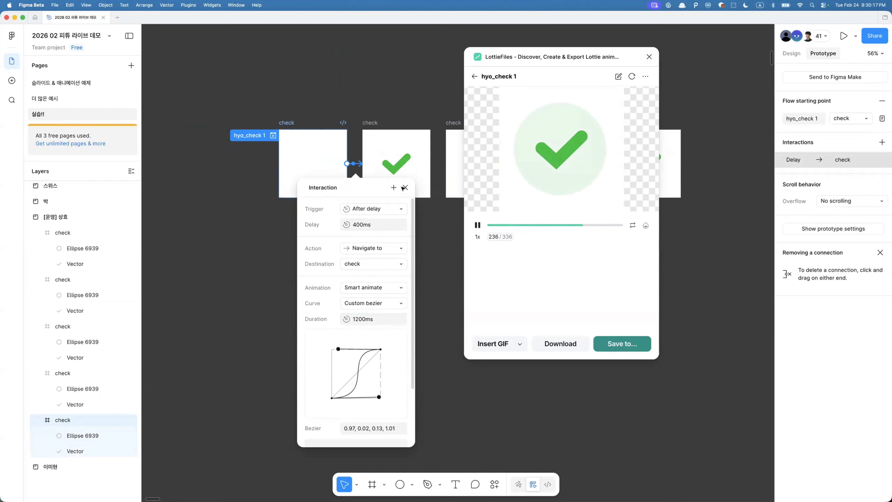
- Delete the redundant second checkmark frame that sits before the circle frame
left_click(375, 133)
left_click(436, 164)
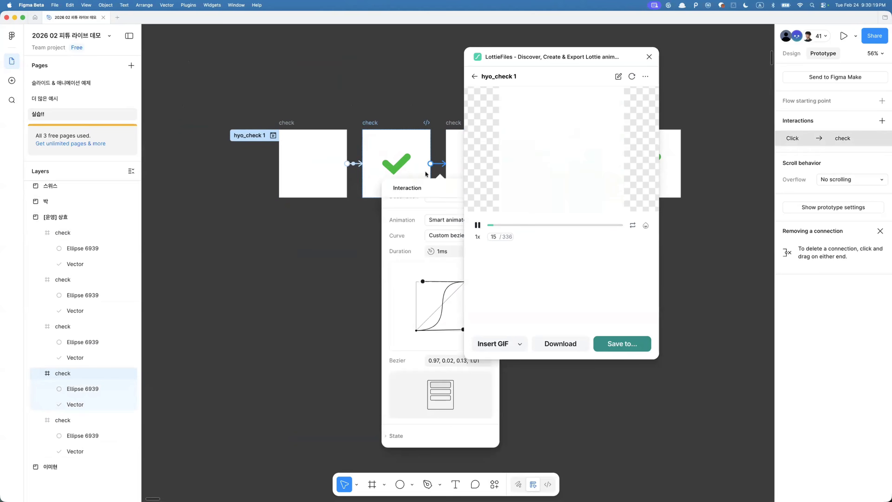
scroll(425, 174, "right", 4)
scroll(348, 277, "up", 3)
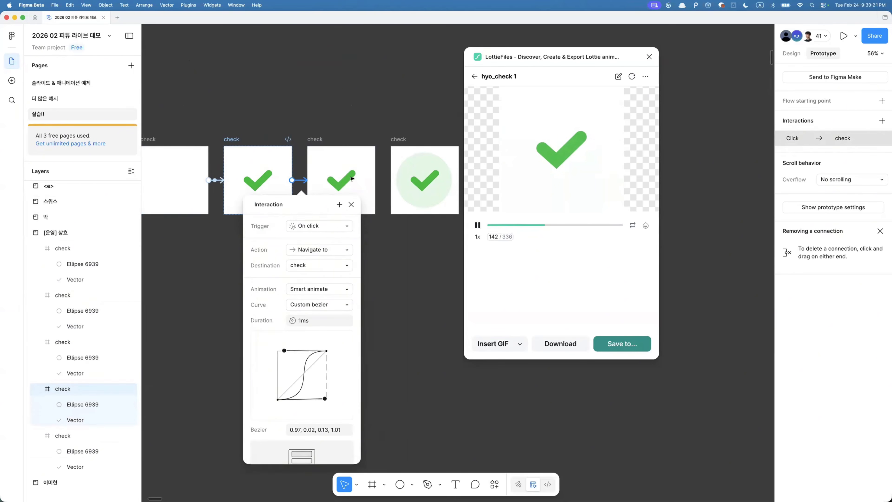
left_click(321, 145)
key("Delete")
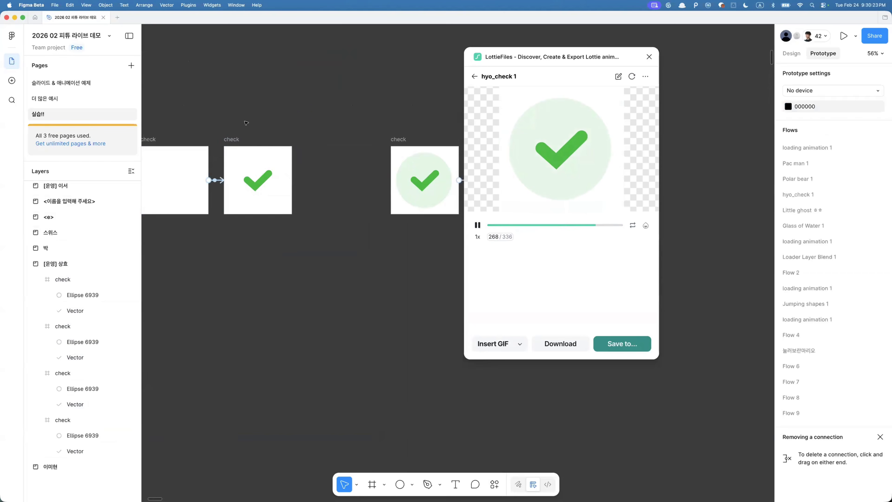
- Connect the checkmark frame to the circle frame using a Linear curve and a 150ms duration
left_click(232, 140)
left_click_drag(292, 180, 408, 165)
scroll(332, 117, "right", 5)
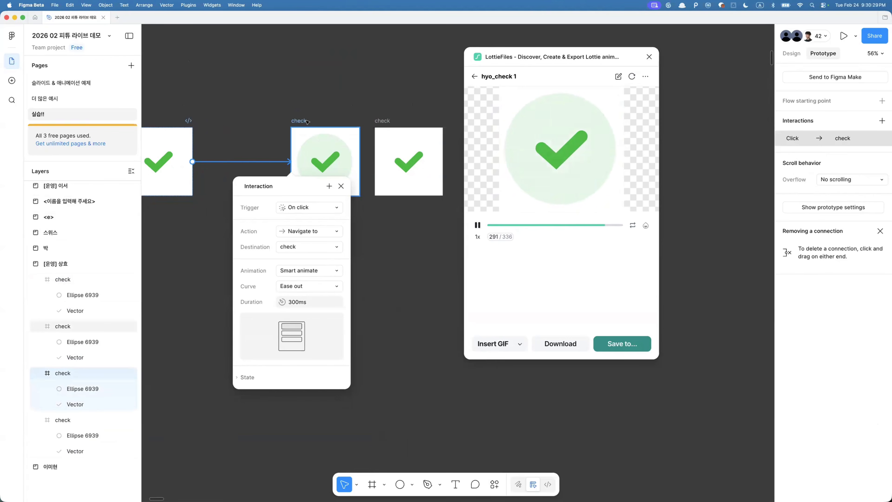
left_click(303, 286)
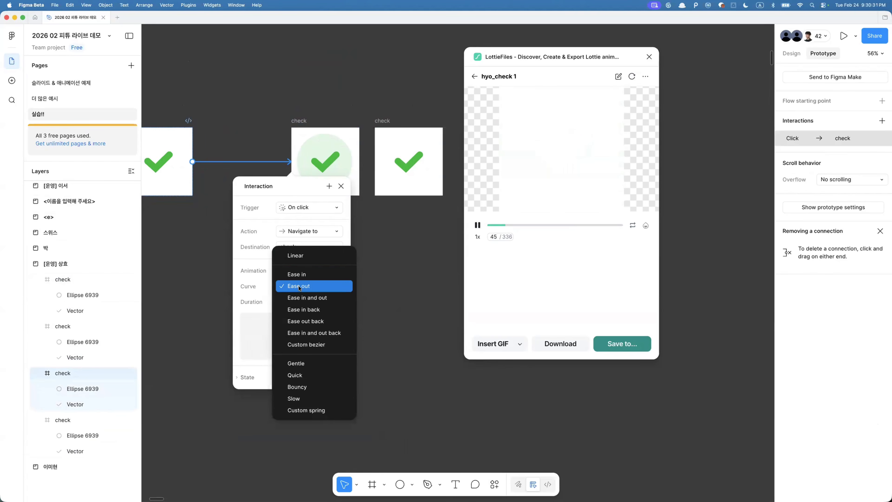
left_click(304, 258)
left_click(302, 301)
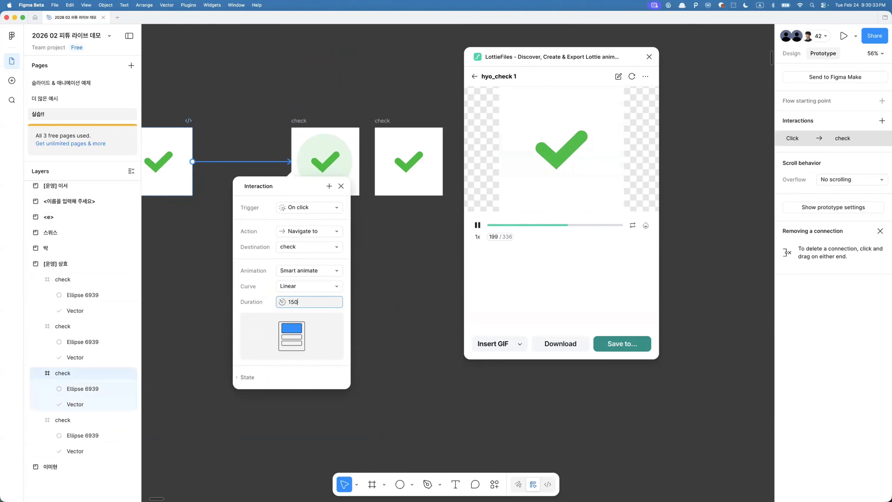
key("Return")
- Set the circle frame's outgoing connection to a Linear curve with 150ms duration and refresh the preview
left_click(354, 163)
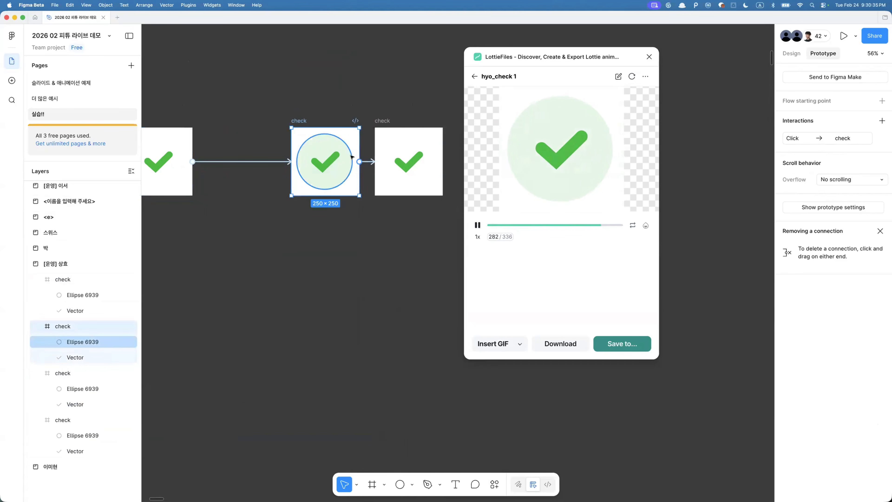
left_click(367, 163)
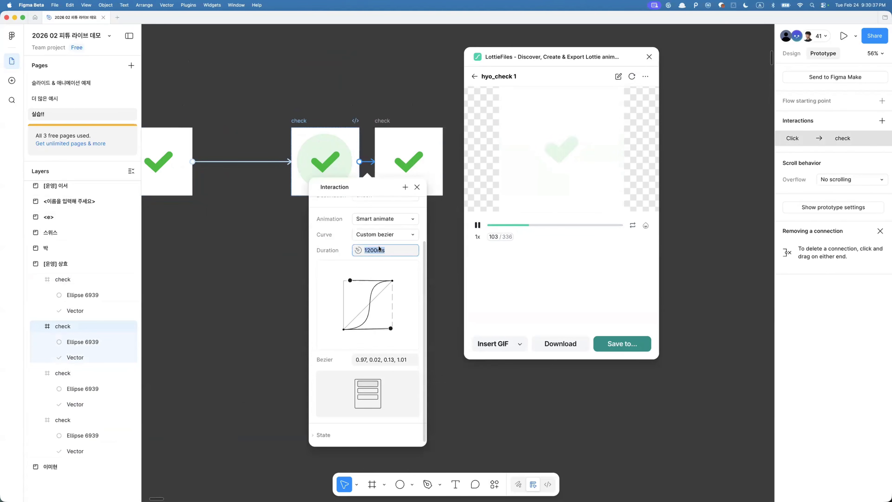
left_click(371, 219)
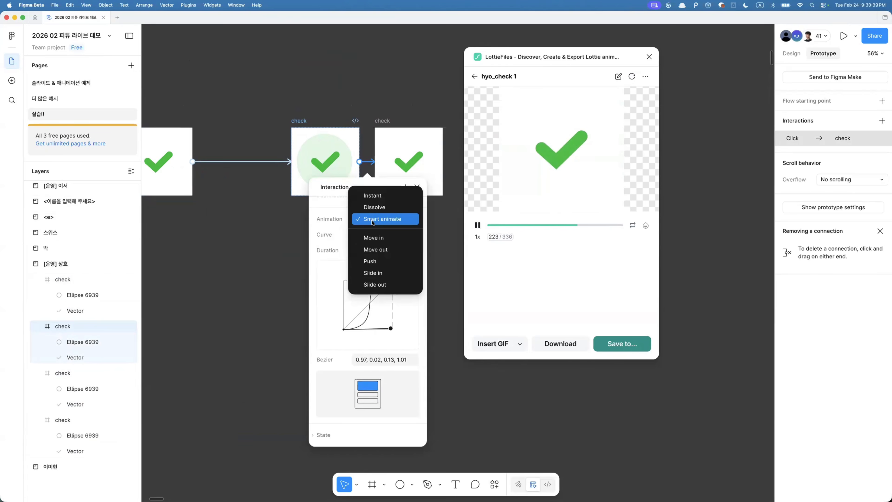
left_click(372, 218)
left_click(371, 234)
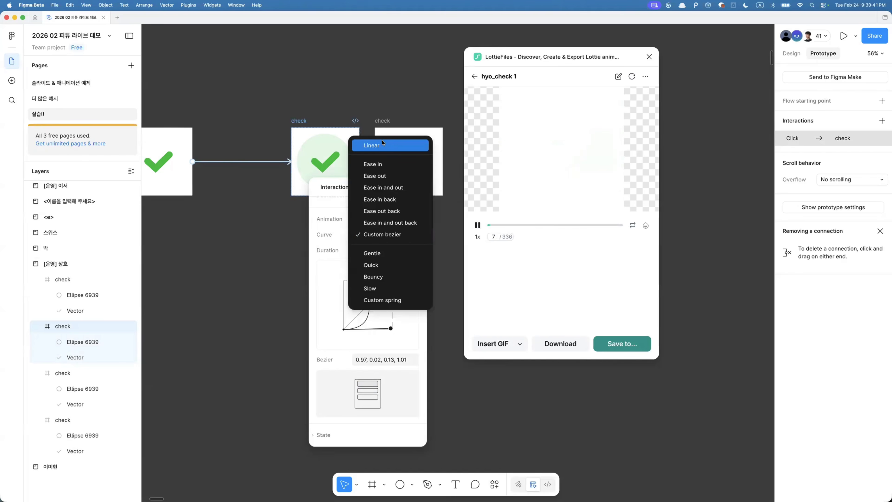
left_click(378, 145)
left_click(632, 76)
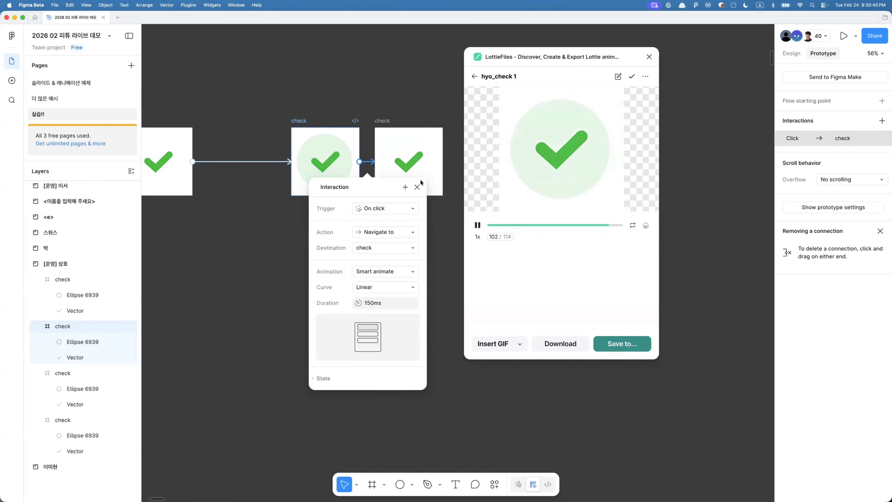
- Duplicate the last checkmark frame to the right and change the connection into it to an After delay trigger
left_click(416, 132)
scroll(416, 132, "down", 3)
scroll(416, 131, "right", 2)
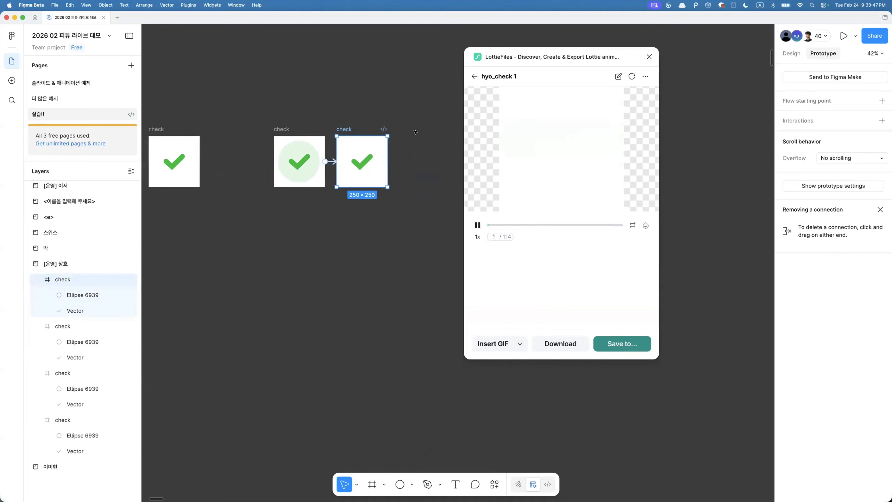
left_click_drag(352, 150, 415, 162)
left_click(373, 153)
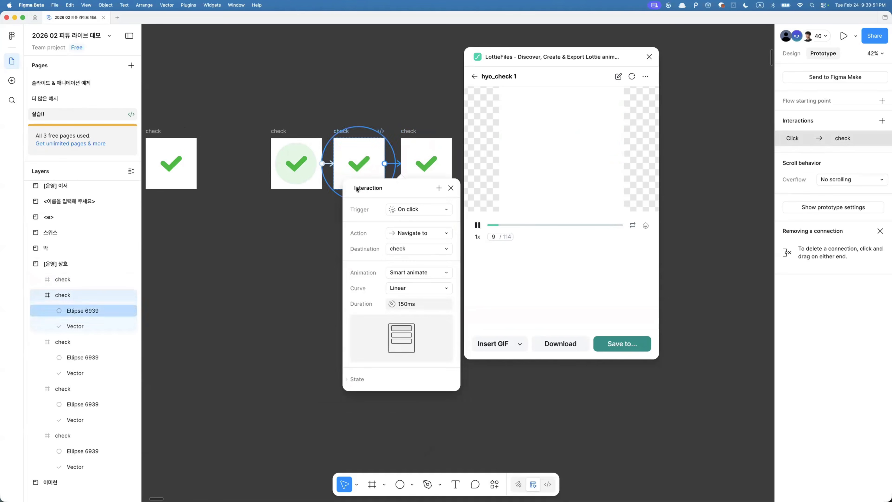
left_click(419, 209)
left_click(407, 383)
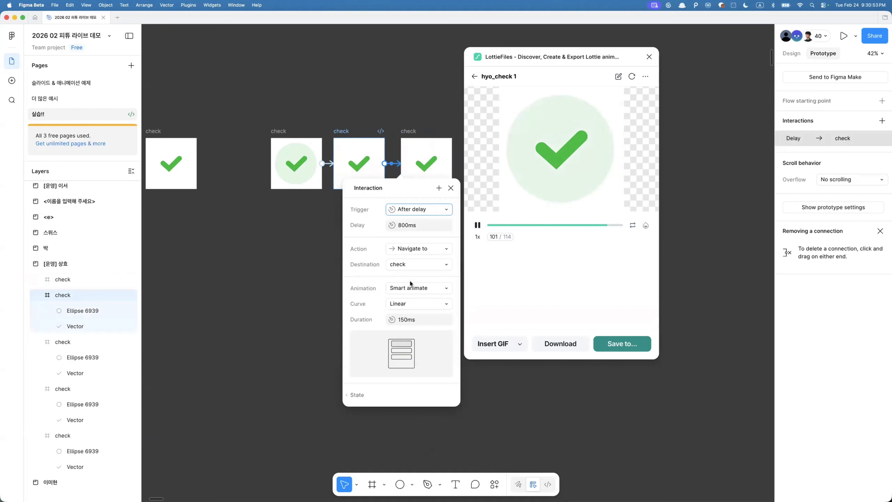
- Set that connection's delay to 1200ms and its animation to Instant
left_click(409, 226)
type("1200")
key("Return")
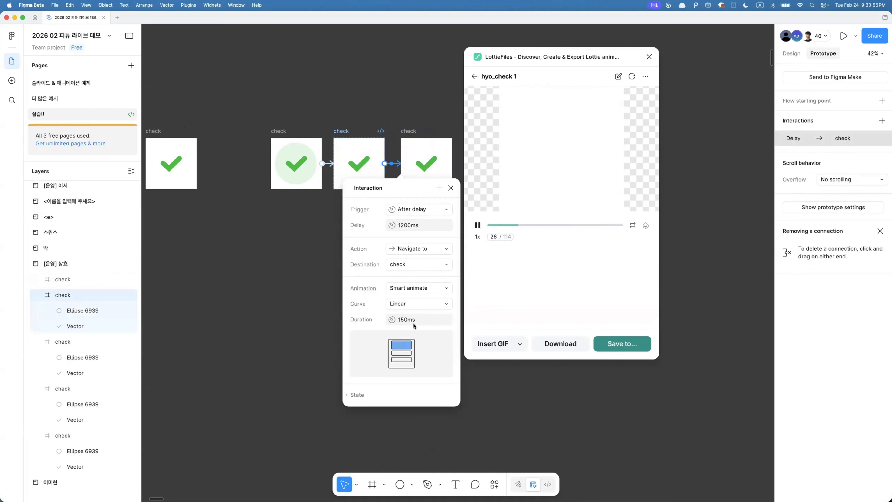
left_click(417, 287)
left_click(413, 270)
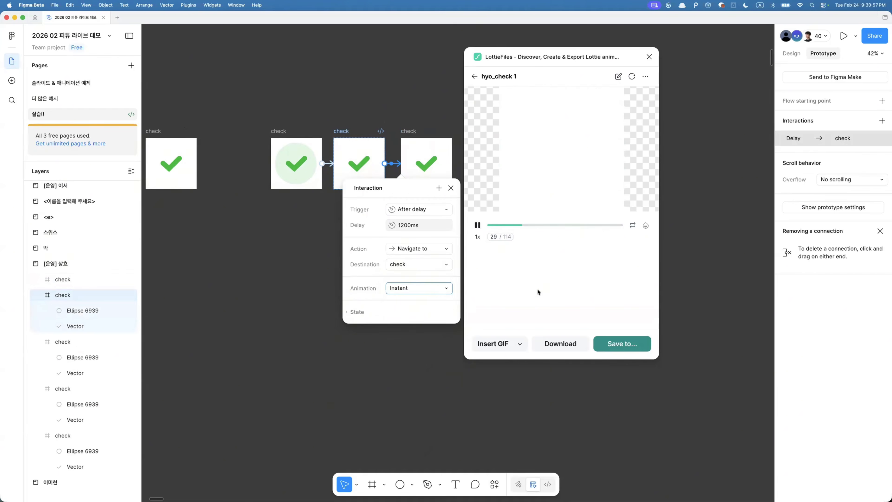
- Refresh the plugin preview and set the checkmark-to-circle connection duration to 300ms
left_click(631, 77)
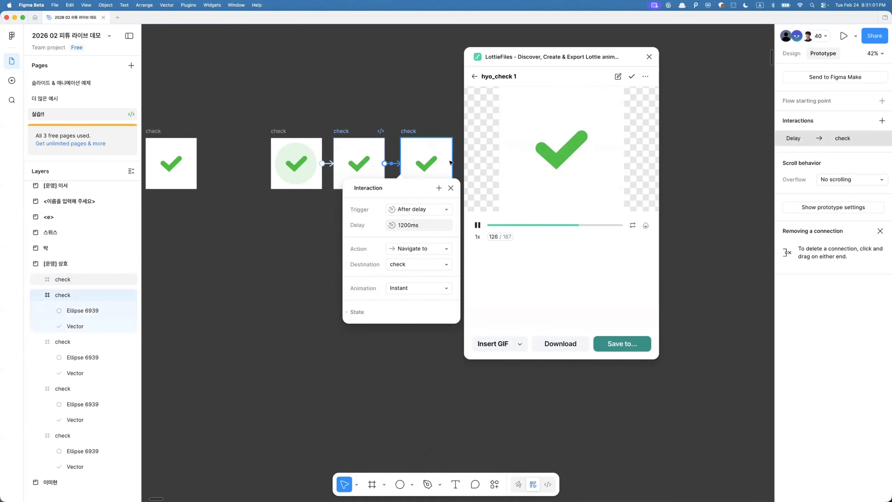
left_click(323, 163)
left_click(337, 305)
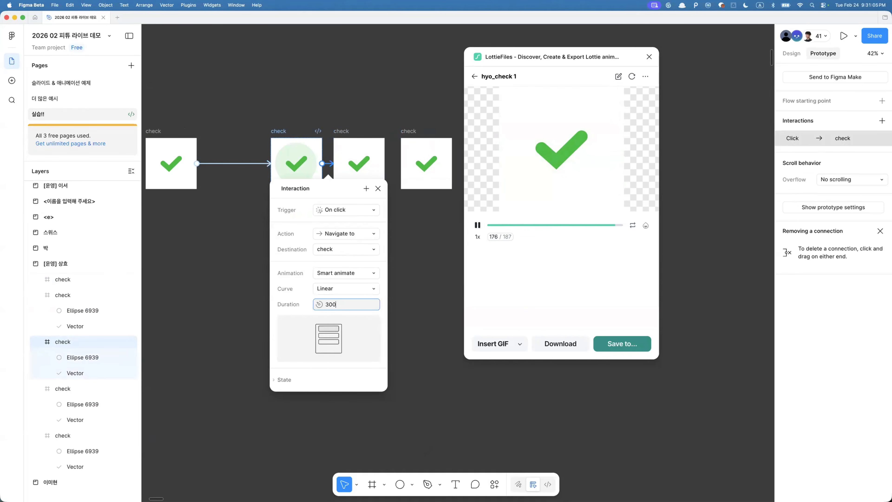
key("Return")
key("Escape")
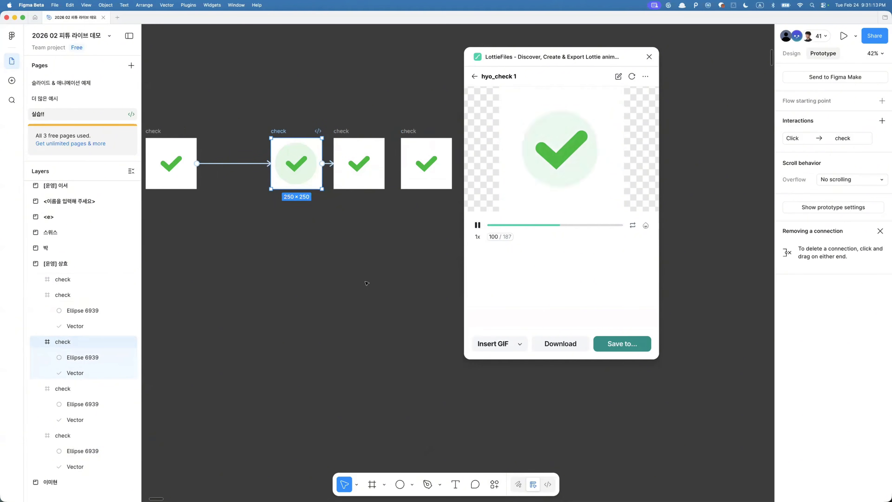
- Move the plugin window aside and shift the circle frame and next checkmark frame left to close the gap
scroll(366, 284, "left", 5)
scroll(366, 284, "down", 3)
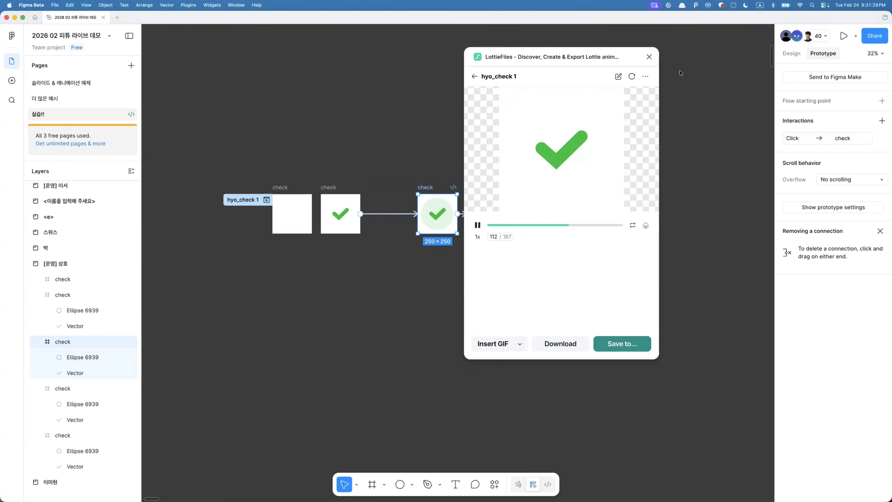
left_click_drag(611, 58, 717, 89)
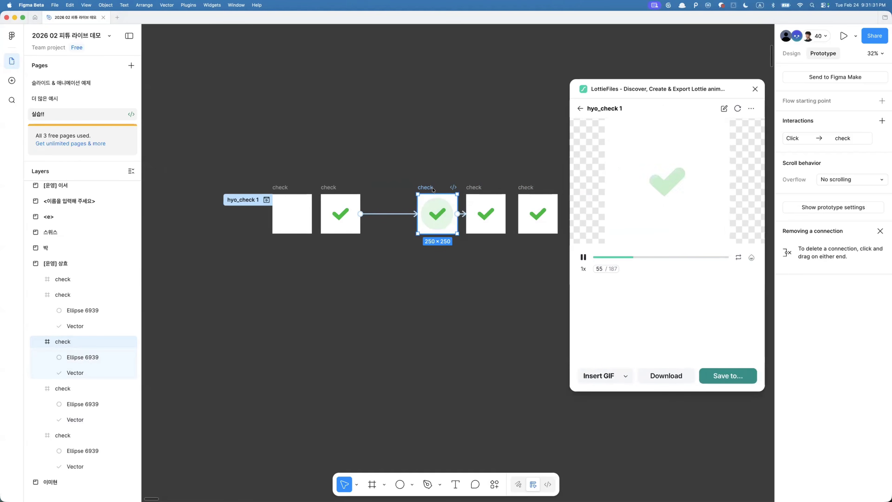
left_click_drag(433, 189, 400, 190)
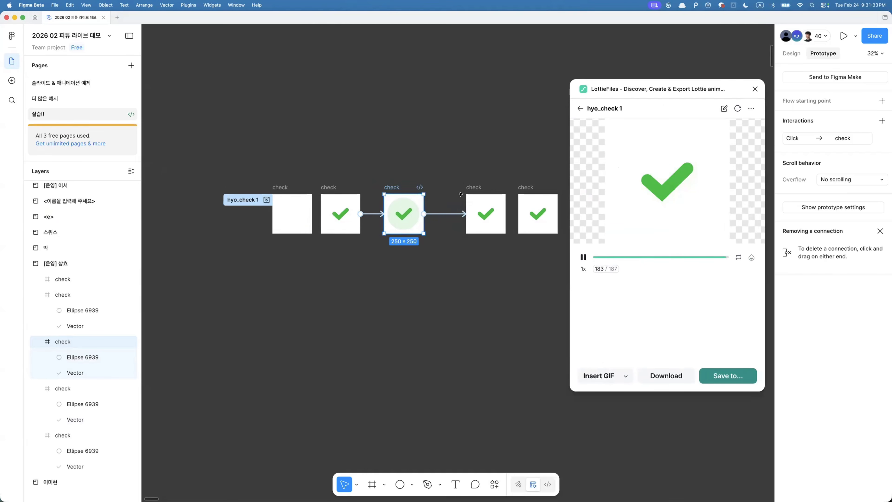
left_click_drag(467, 197, 443, 197)
left_click(523, 195)
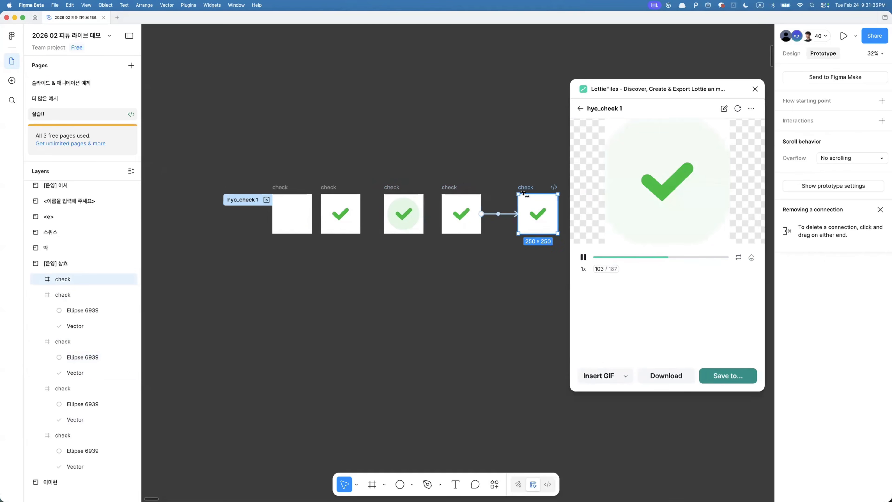
- Select all five check frames and refresh the plugin's animation preview
left_click_drag(522, 192, 502, 190)
left_click_drag(279, 177, 542, 244)
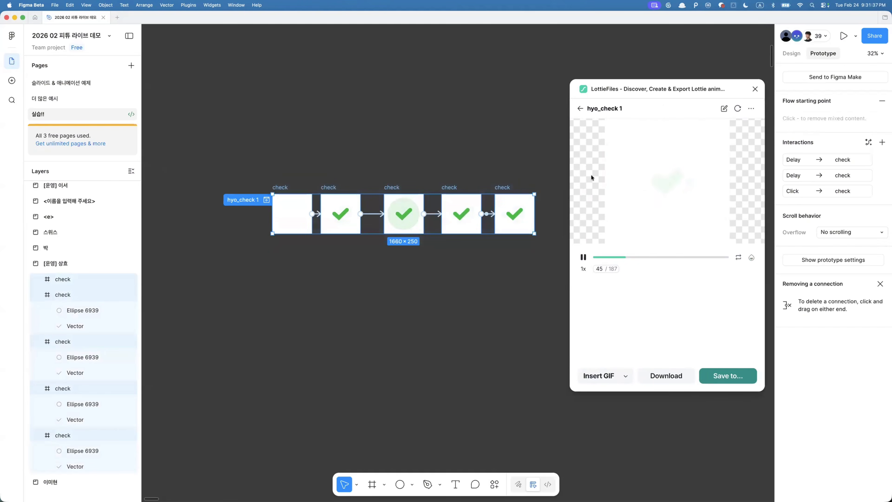
left_click(731, 112)
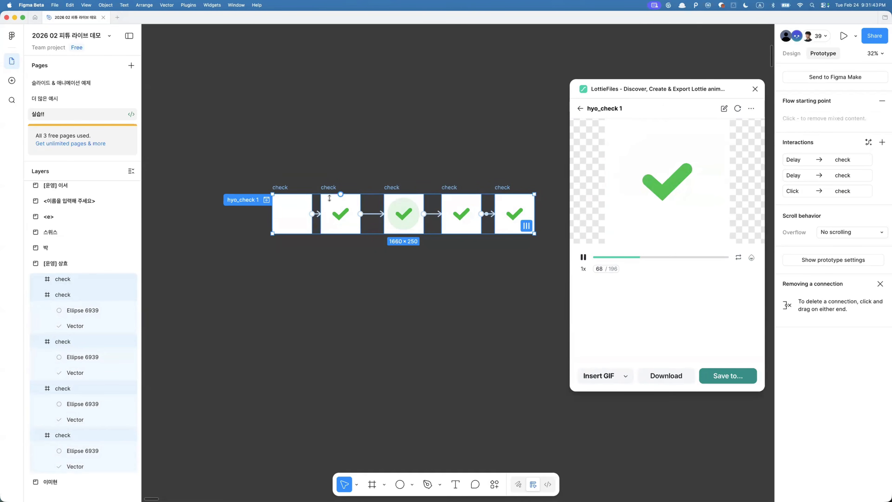
- Zoom into the second frame and inspect the checkmark vector's design properties
scroll(290, 211, "up", 5)
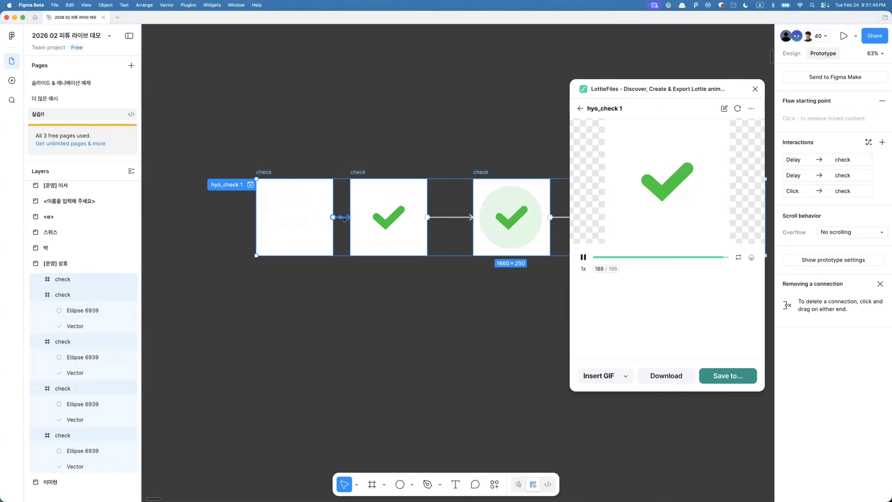
scroll(344, 220, "up", 2)
left_click(405, 216)
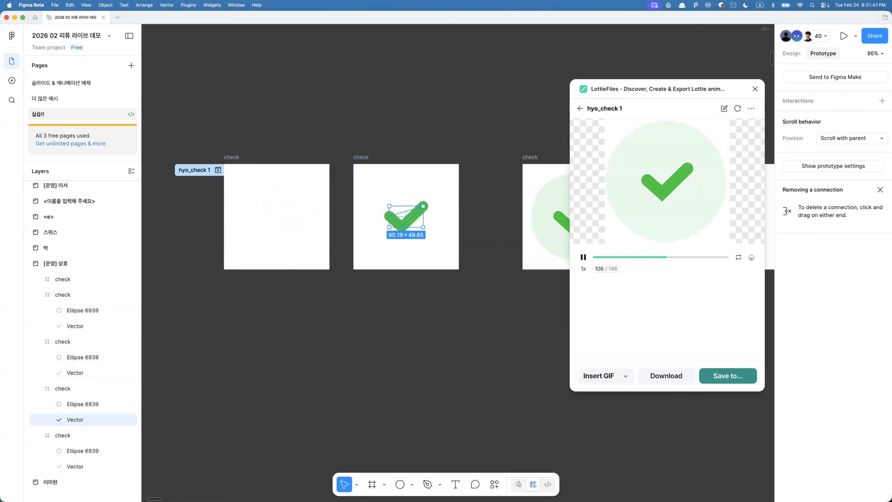
left_click(791, 53)
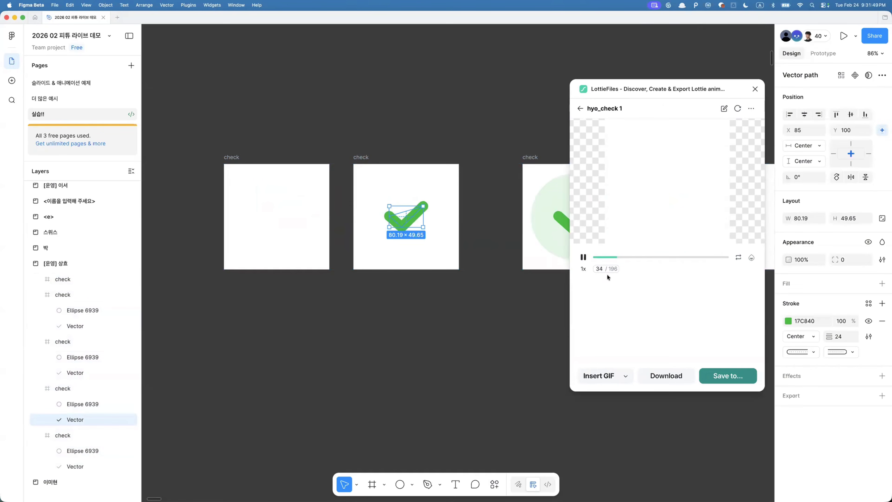
left_click(385, 312)
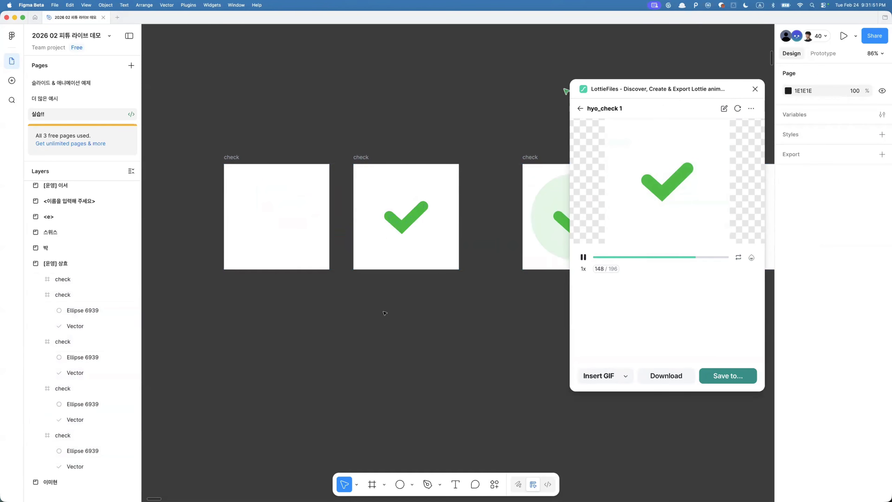
- In the LottieFiles plugin, search for "check" animations and insert a green checkmark animation onto the canvas as SVG
key("super+k")
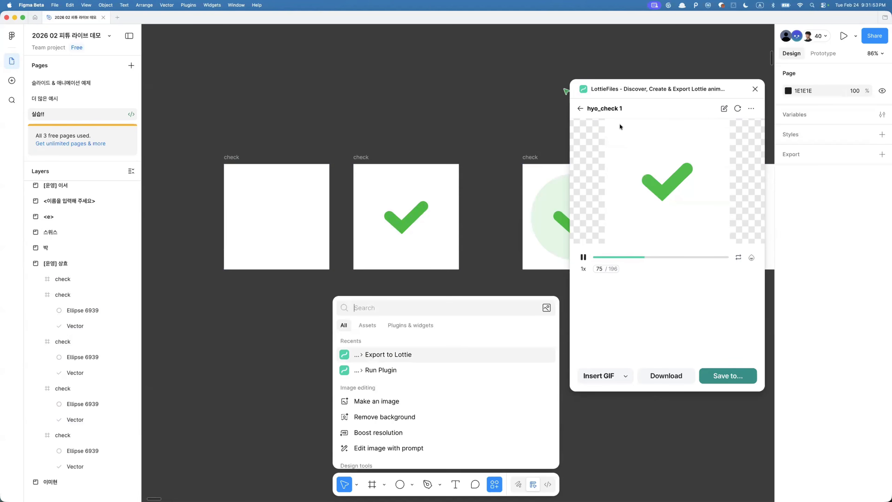
left_click(581, 109)
left_click(586, 111)
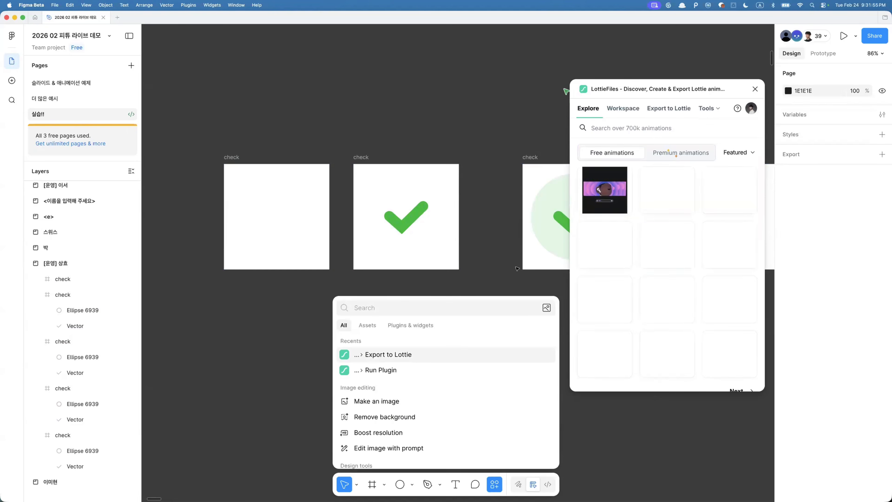
left_click(564, 252)
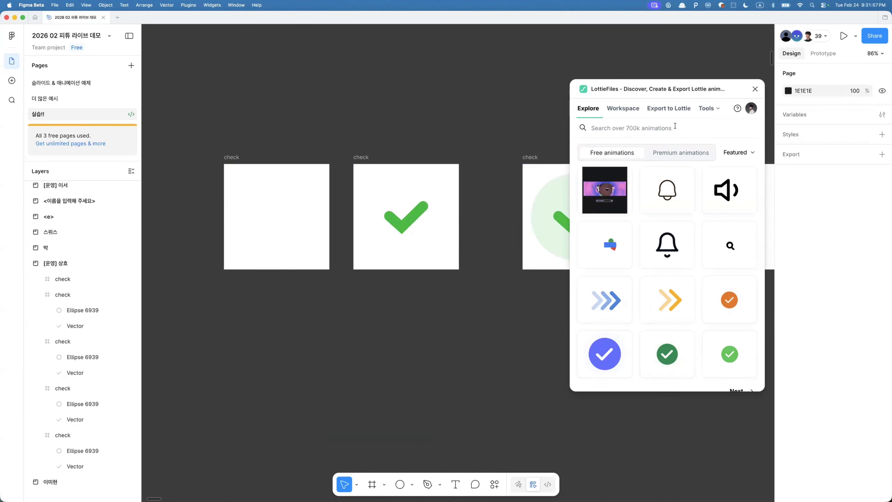
type("dheck")
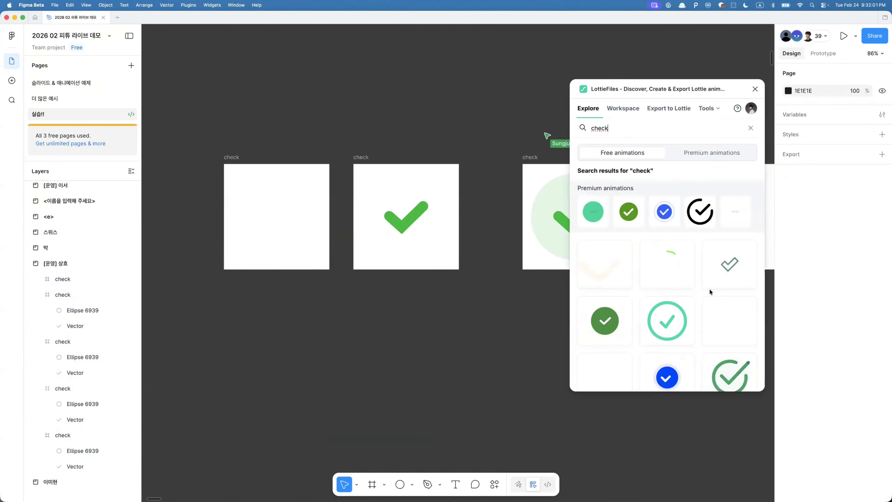
left_click(725, 327)
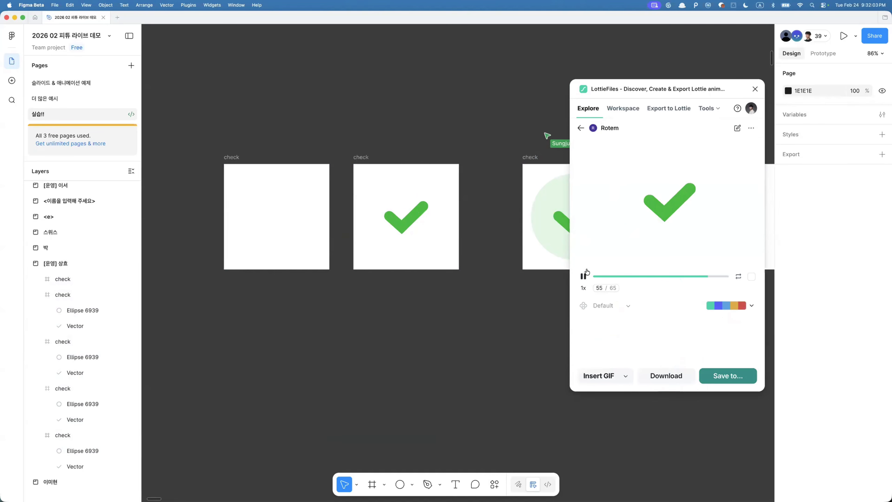
left_click(583, 277)
left_click(628, 375)
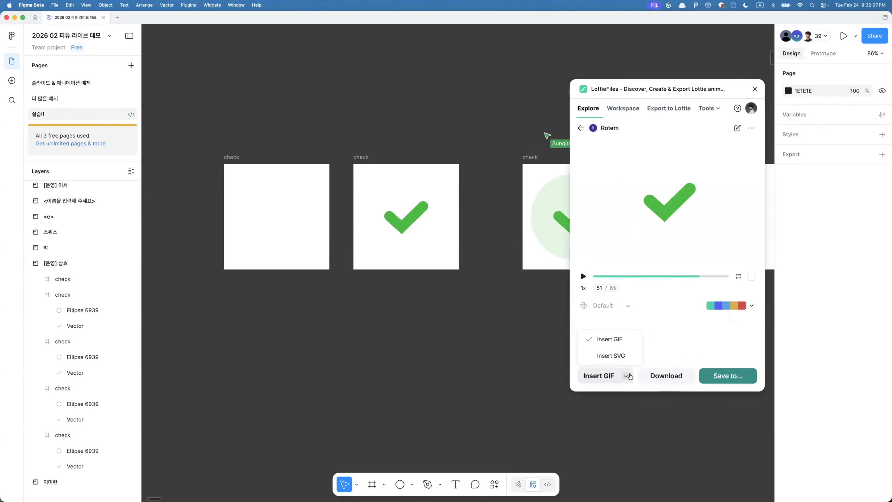
left_click(615, 357)
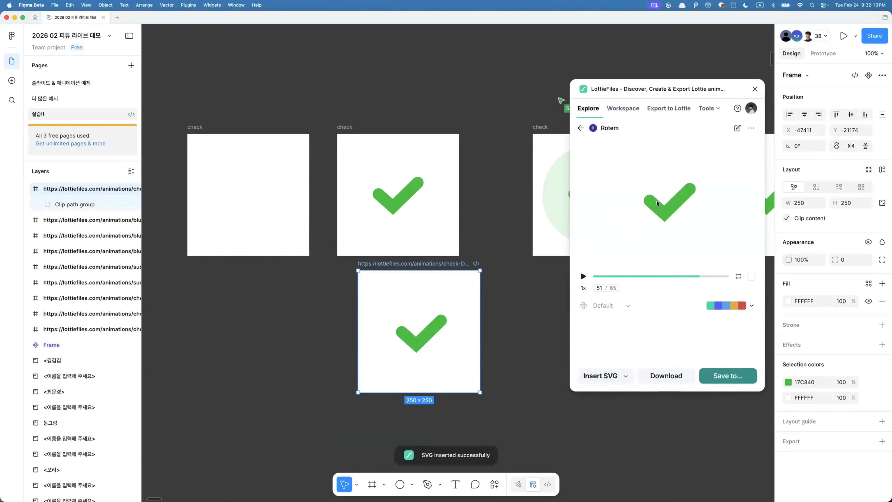
- Inspect the imported checkmark's vector, then delete the imported frame
left_click(424, 337, "super")
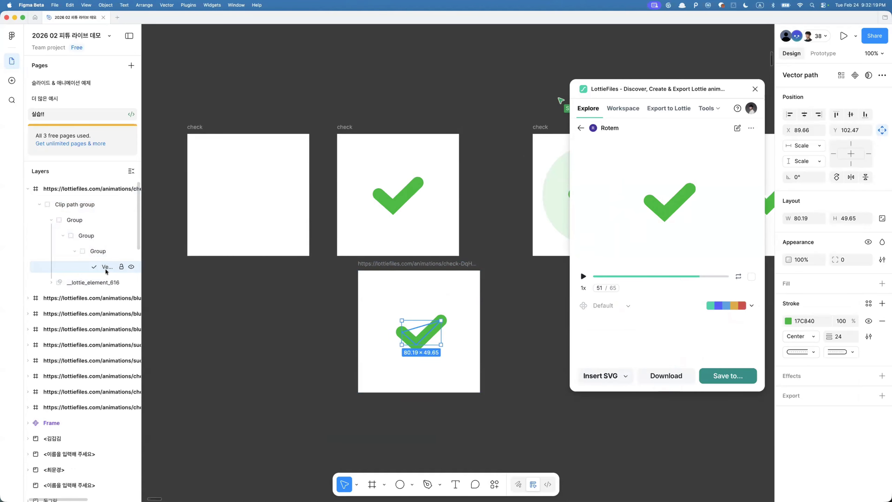
left_click(373, 264)
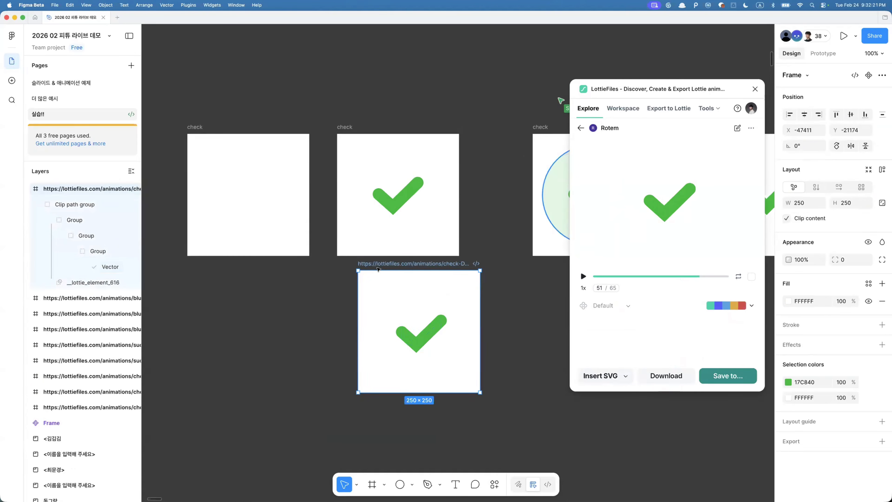
key("Delete")
- Select all matching checkmark vectors across the frames and compare them
left_click(392, 200)
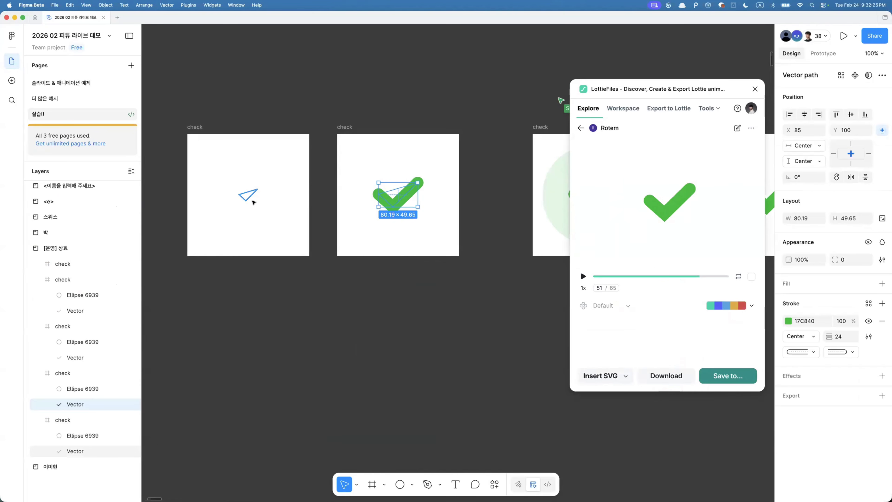
key("alt+super+a")
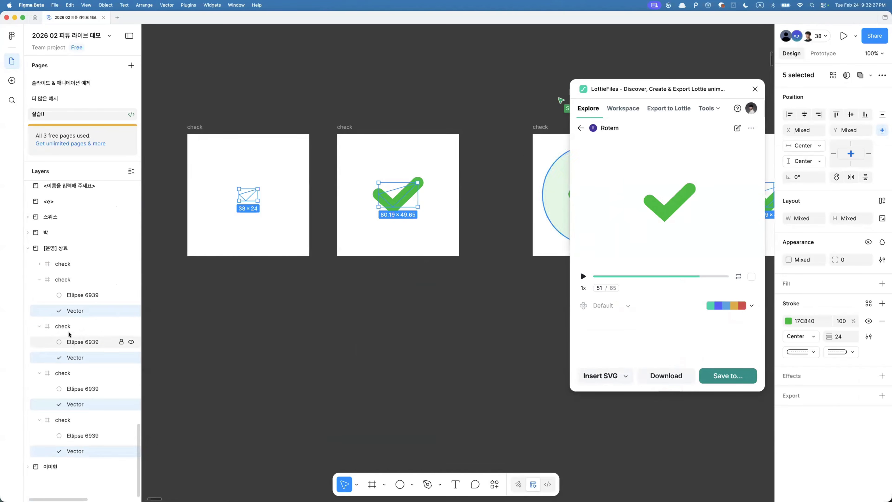
scroll(397, 215, "right", 10)
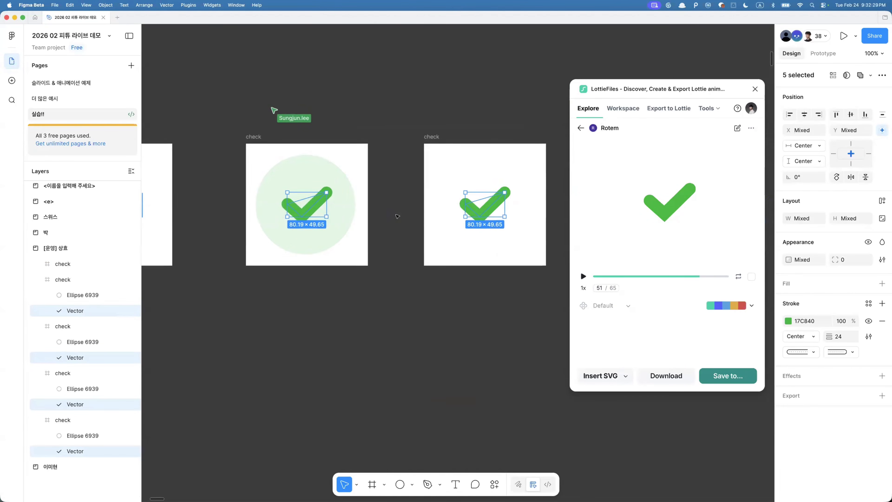
scroll(345, 215, "right", 10)
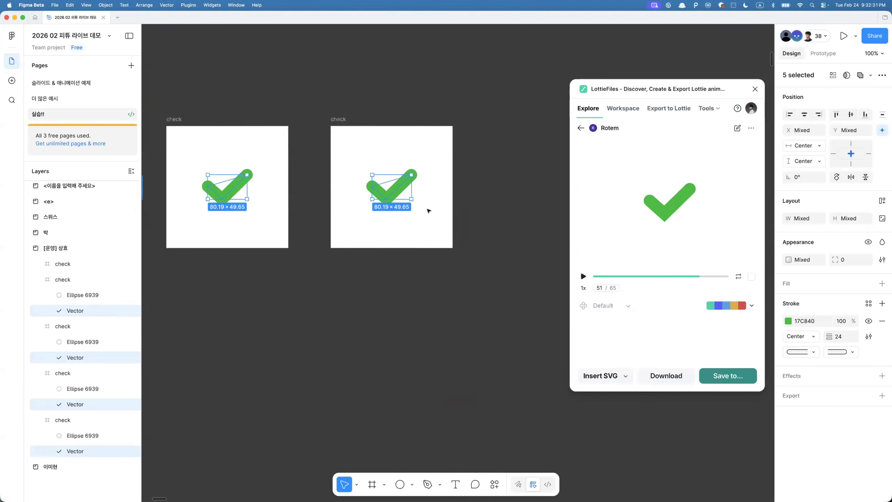
scroll(428, 211, "left", 15)
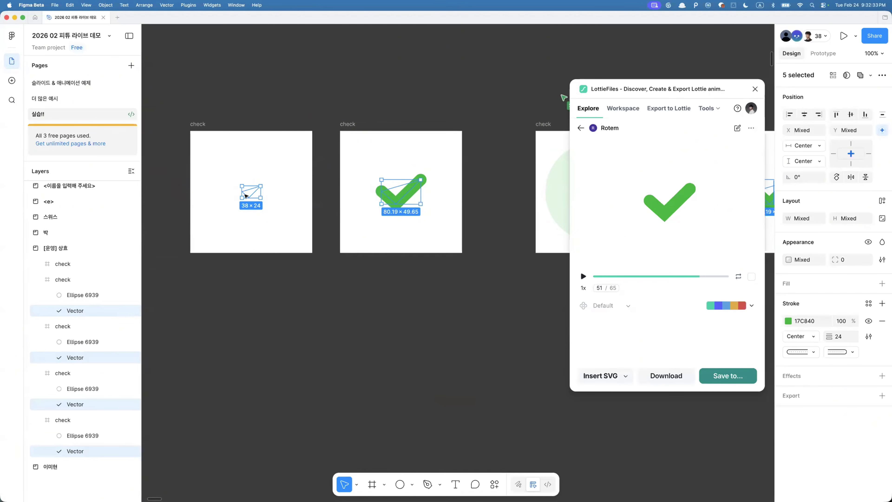
left_click(246, 196)
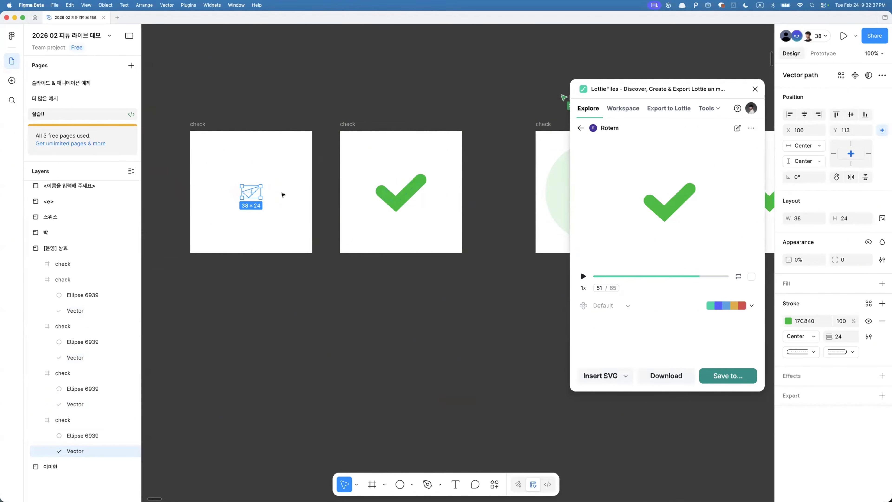
- Compare the checkmark vectors in the first two frames and select the circle in the third frame
left_click(399, 205)
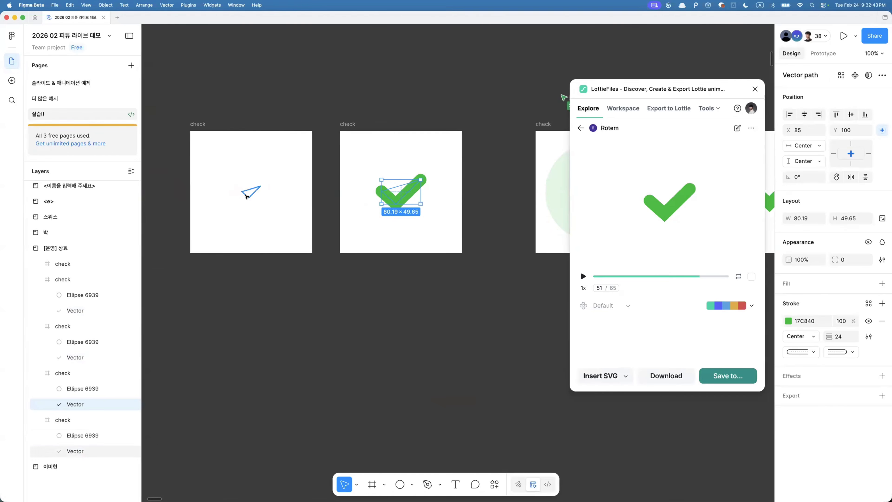
left_click(254, 197)
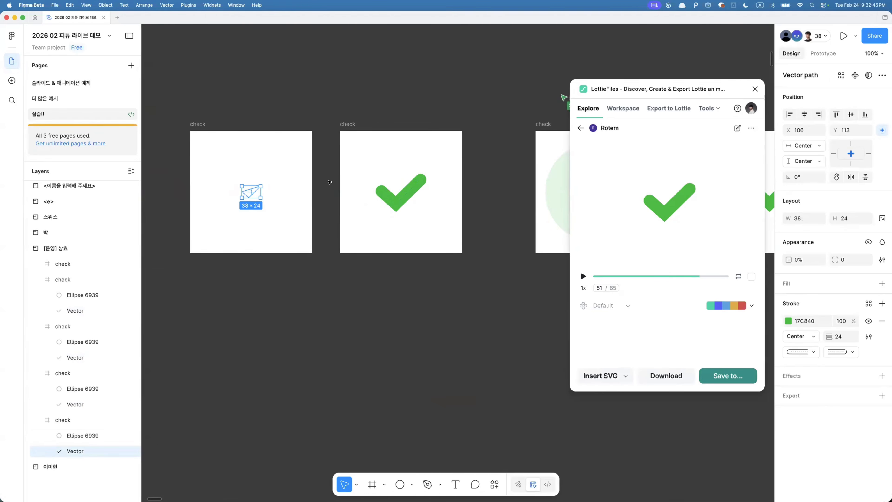
left_click(409, 187)
scroll(474, 160, "right", 4)
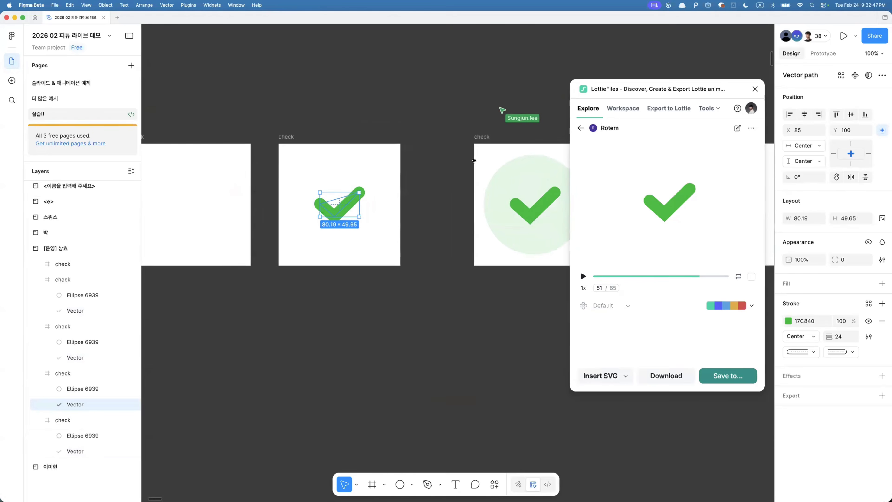
left_click(490, 184)
scroll(489, 183, "right", 4)
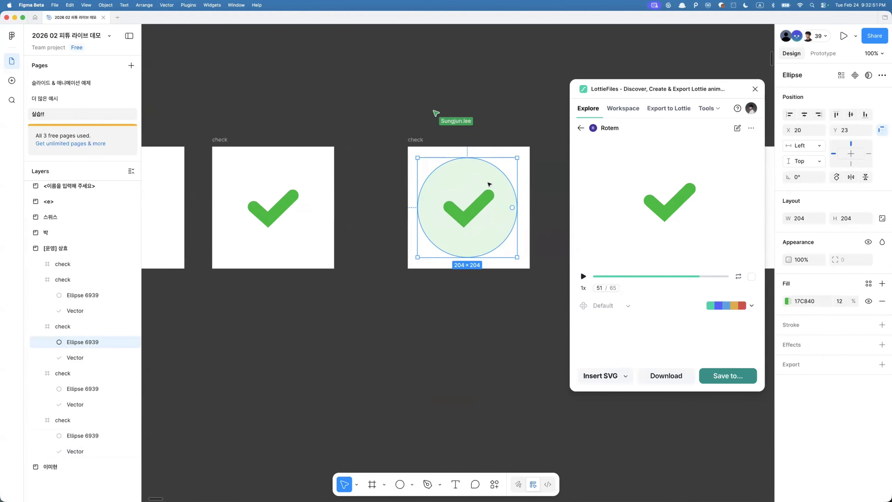
- Select all matching ellipses and inspect the tiny ellipse in the second frame and its fill opacity
key("super+alt+a")
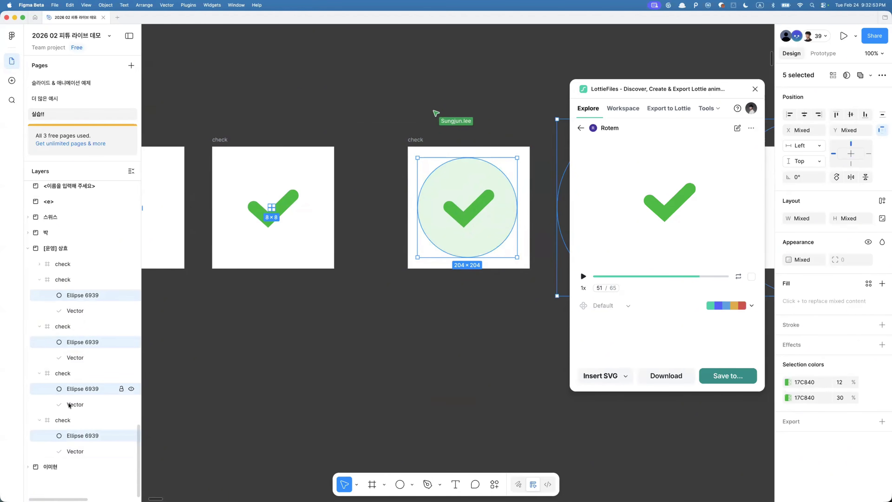
scroll(263, 190, "up", 10)
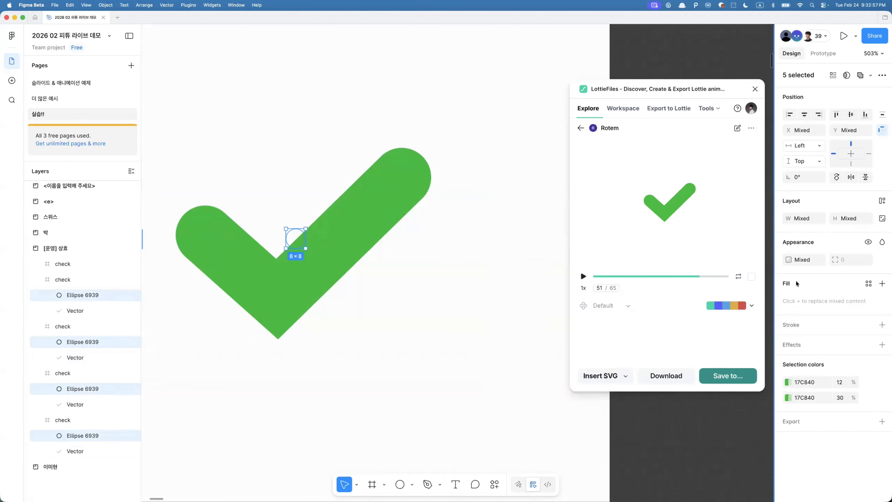
left_click(402, 322)
left_click(292, 233)
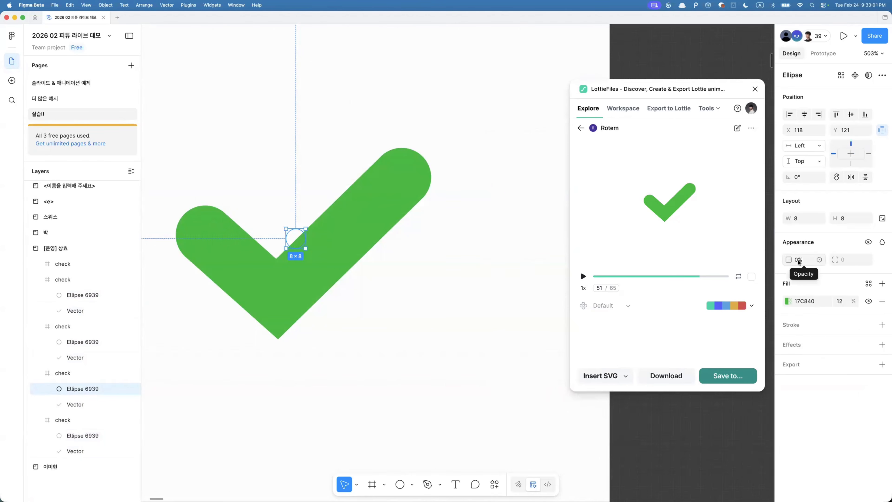
left_click(840, 301)
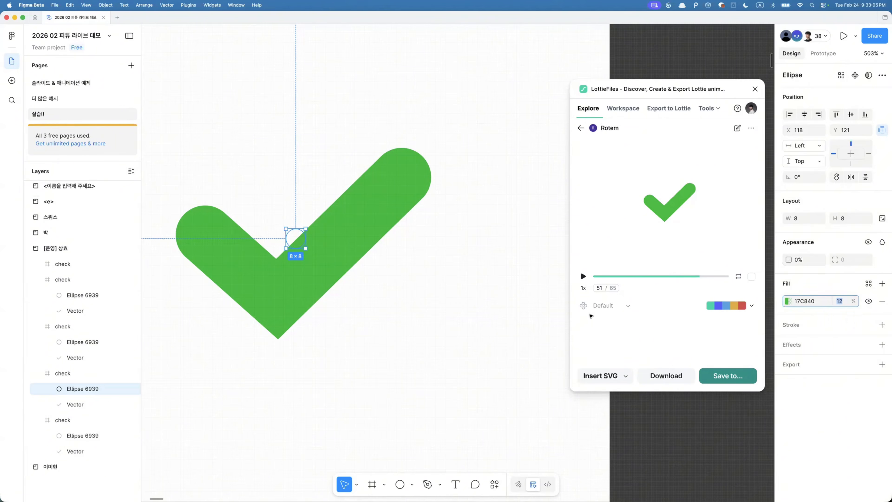
left_click(484, 320)
- Inspect the prototype interaction linking the first check frame to the second
scroll(461, 303, "down", 5)
scroll(461, 303, "down", 3)
scroll(441, 272, "left", 2)
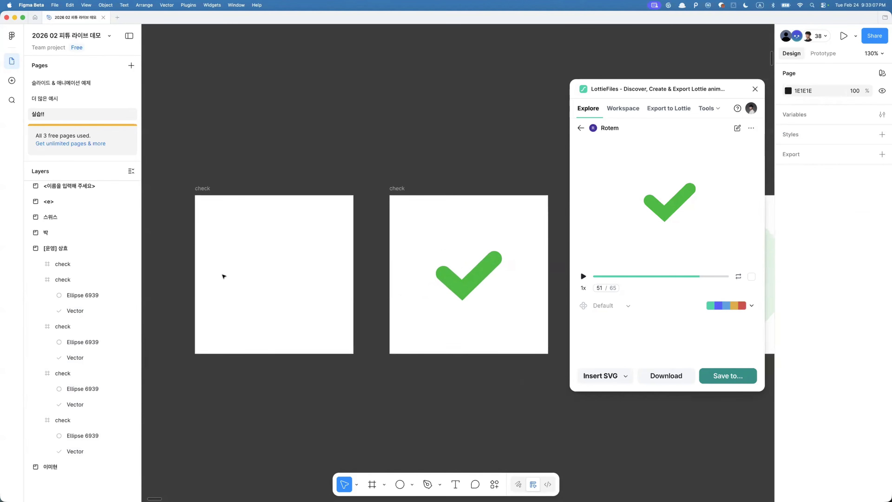
scroll(440, 272, "right", 8)
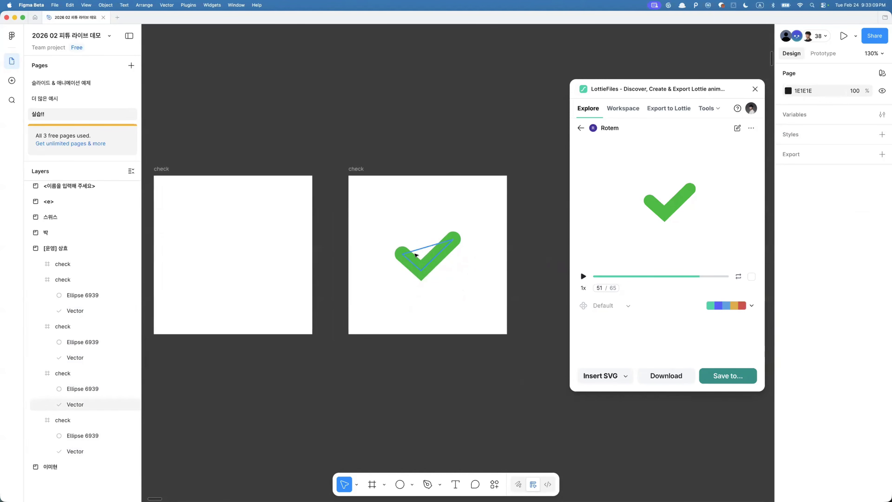
scroll(188, 209, "left", 2)
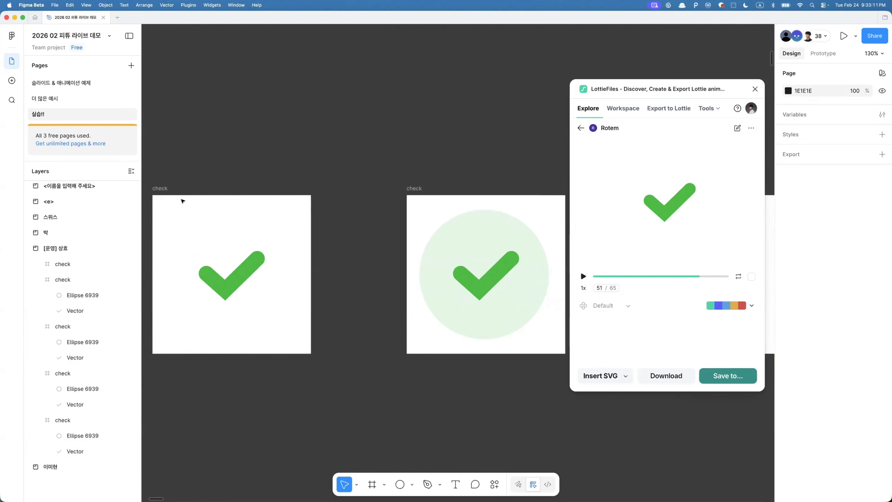
left_click(179, 196)
left_click(826, 53)
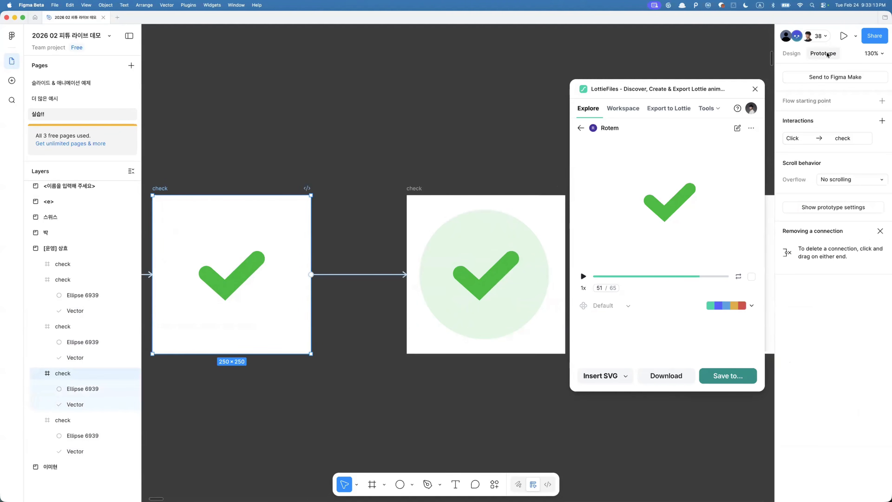
left_click(367, 274)
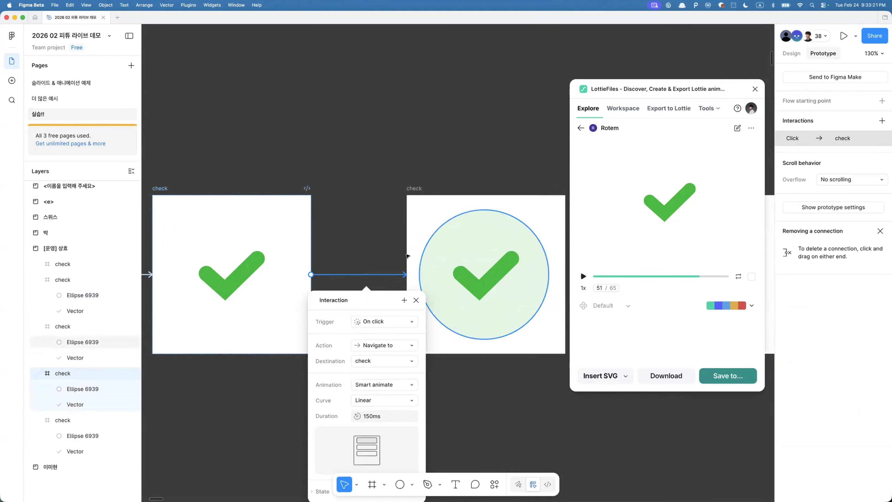
scroll(466, 261, "right", 5)
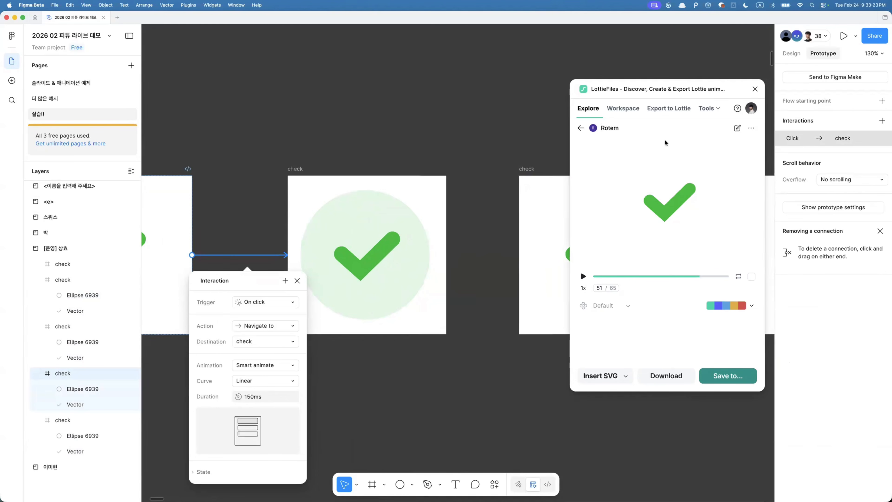
- Convert the selected check flow into a Lottie animation with the LottieFiles plugin's Animate option
left_click(649, 108)
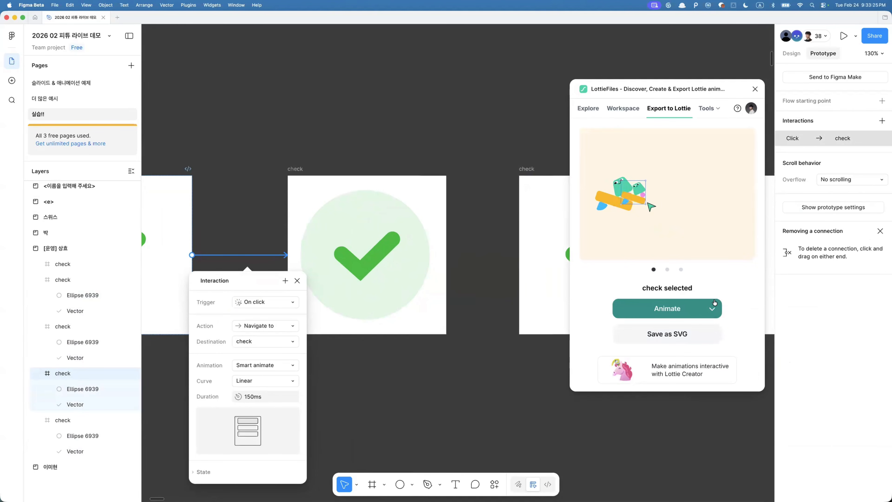
left_click(667, 285)
mouse_move(678, 285)
left_click(702, 204)
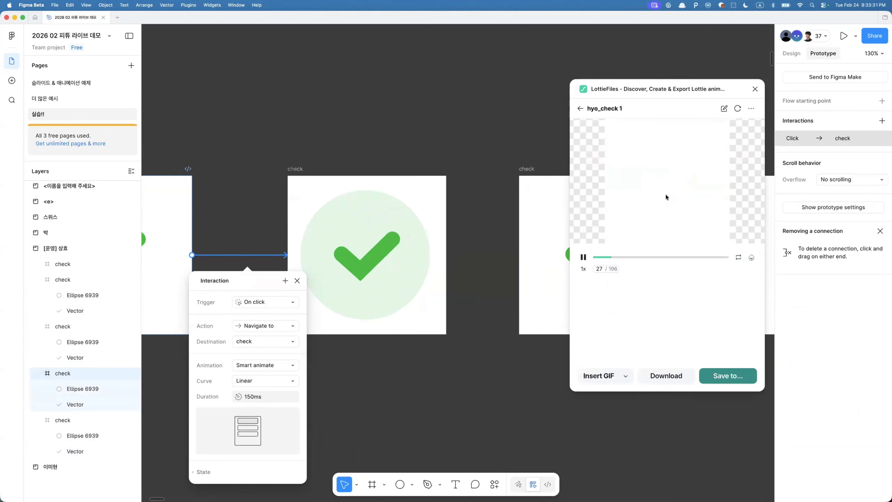
- Examine the connections and circles of the remaining check frames, including the third frame's delayed transition
left_click(329, 248)
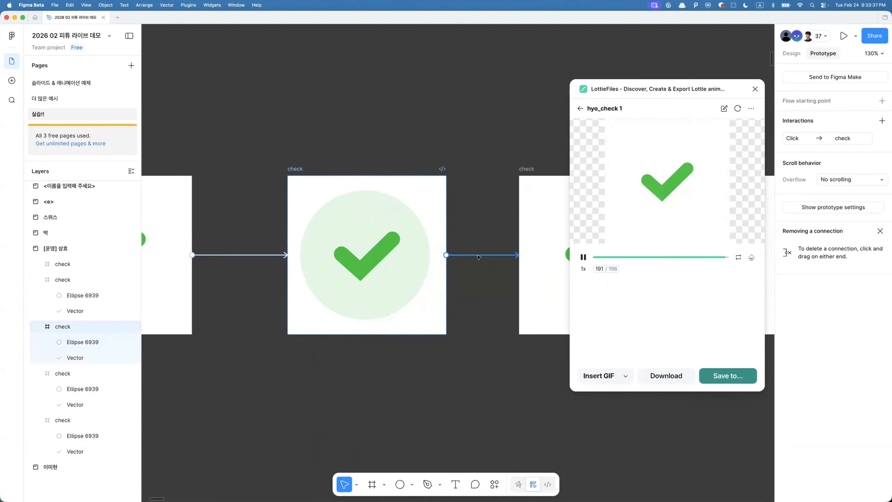
left_click(478, 255)
left_click(443, 218)
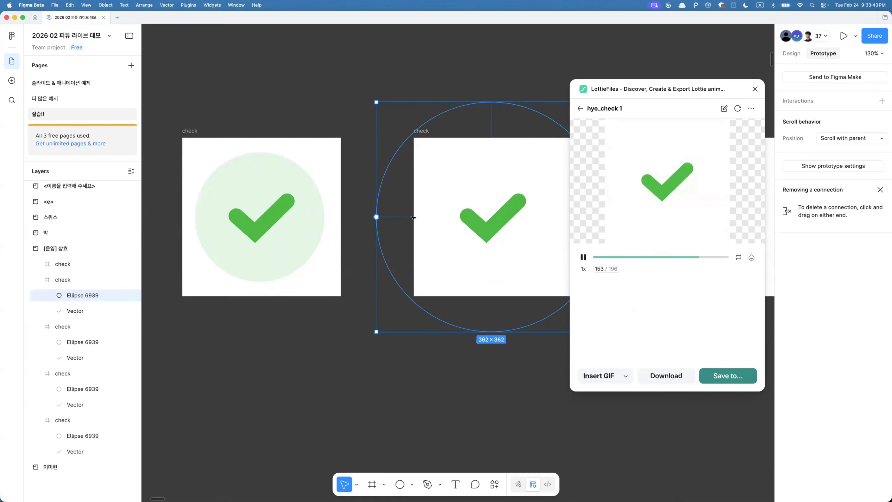
scroll(304, 239, "down", 5)
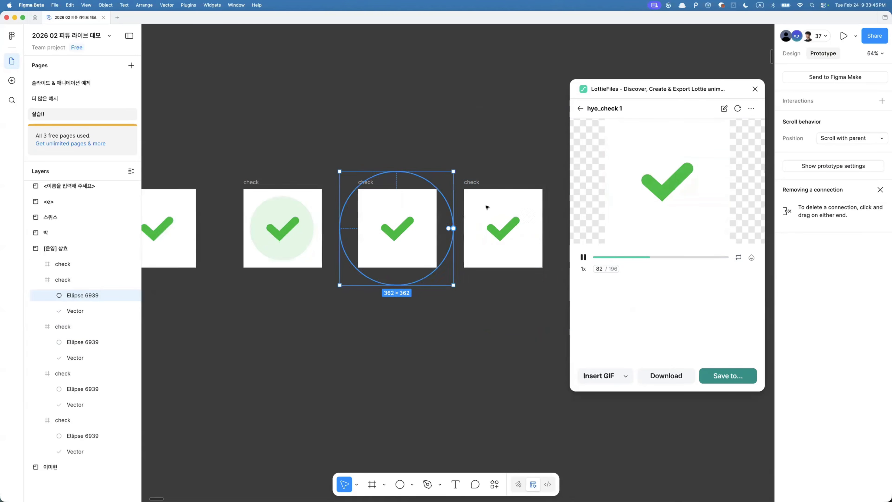
left_click(504, 194)
left_click(447, 225)
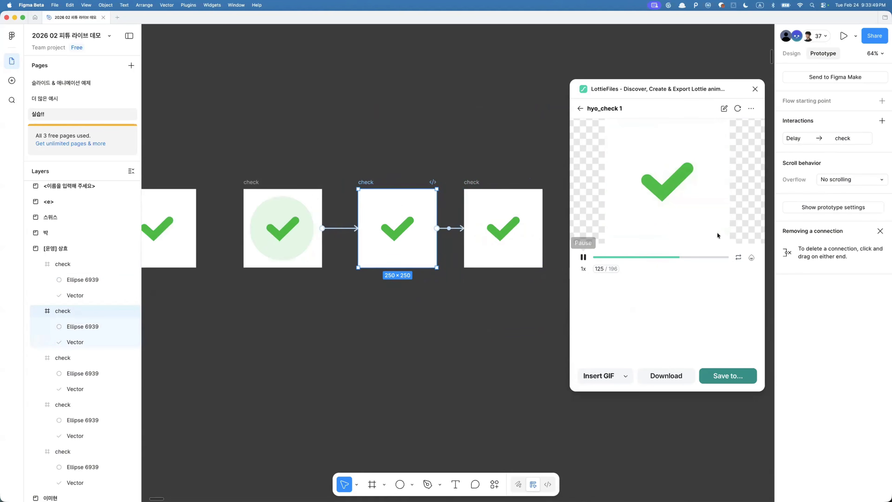
left_click(450, 229)
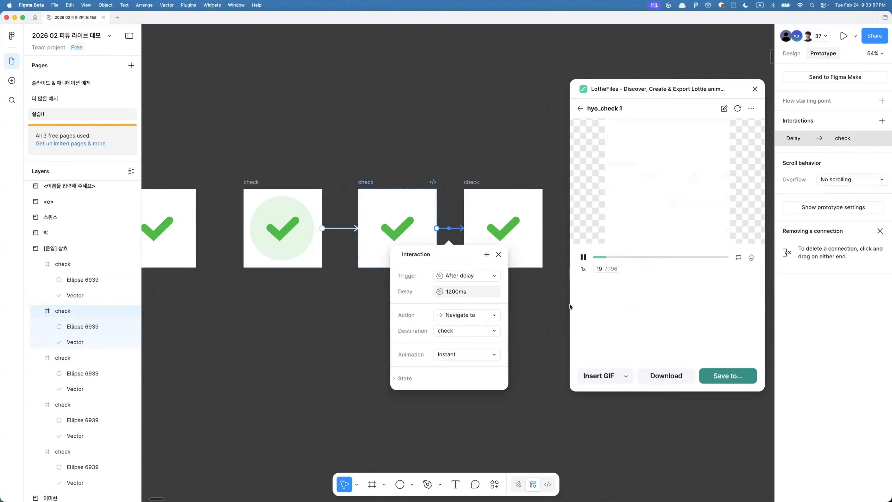
left_click(540, 319)
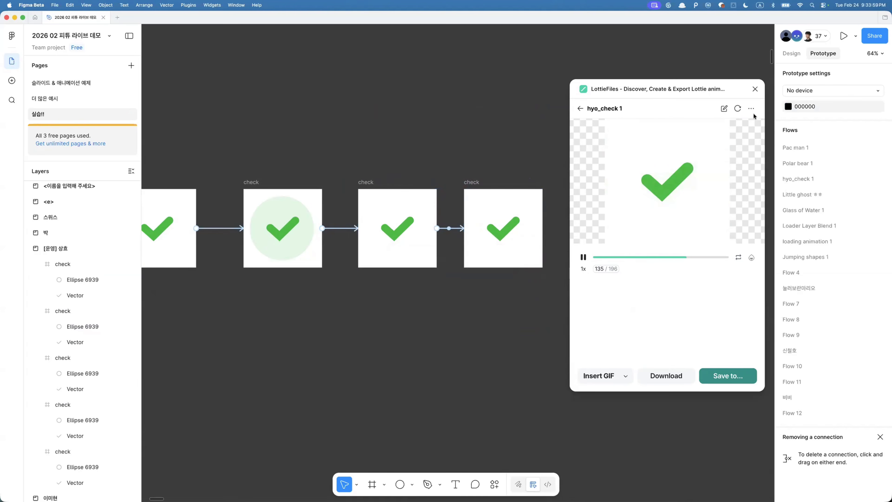
- Close the LottieFiles plugin and browse the other participants' sections across the canvas
left_click(753, 90)
scroll(672, 165, "down", 5)
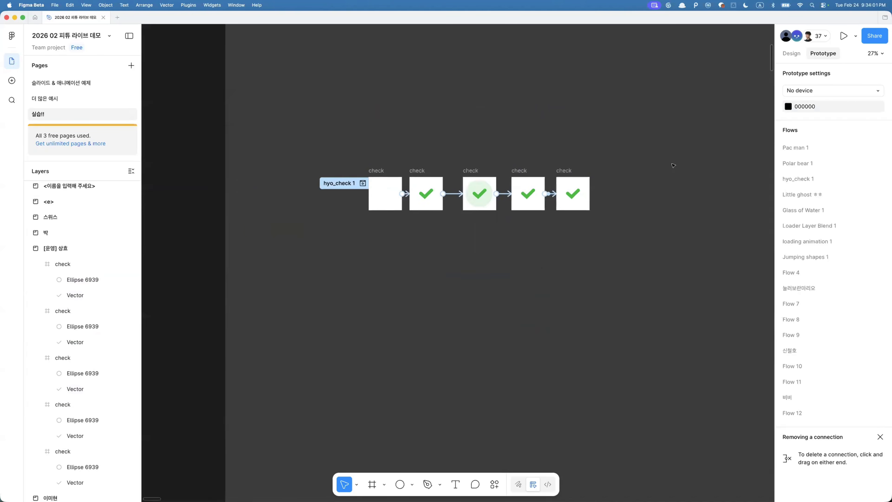
scroll(673, 165, "down", 10)
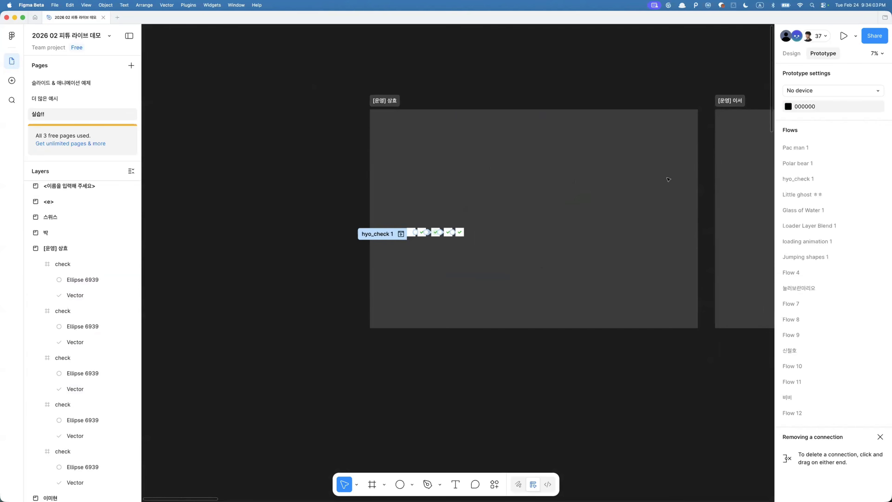
scroll(665, 209, "right", 5)
scroll(688, 171, "right", 3)
scroll(674, 161, "up", 1)
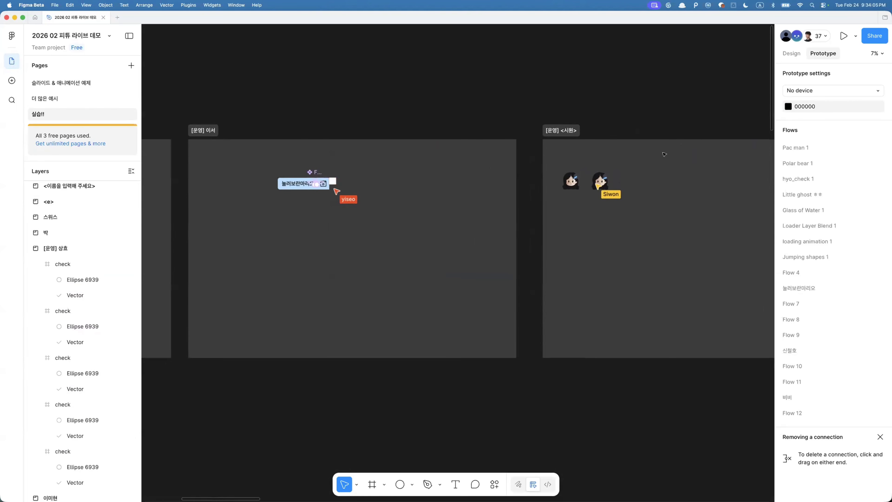
scroll(318, 210, "up", 7)
scroll(425, 196, "up", 5)
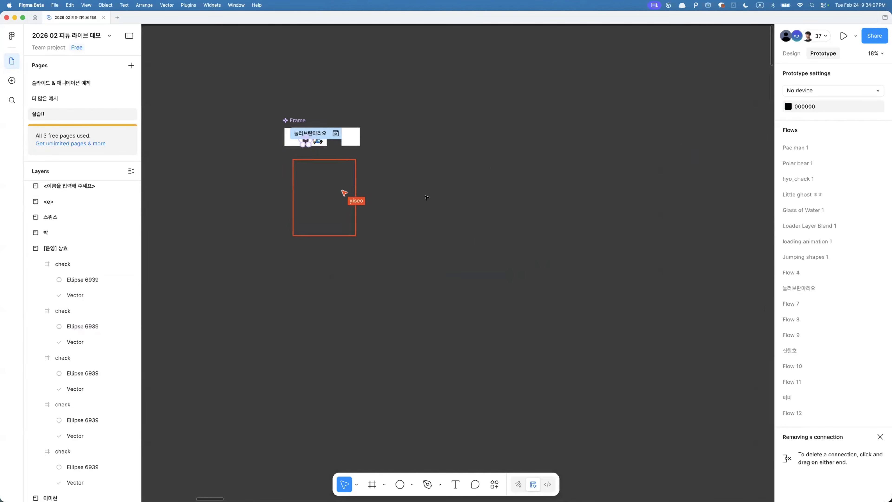
scroll(425, 196, "left", 4)
scroll(424, 195, "up", 1)
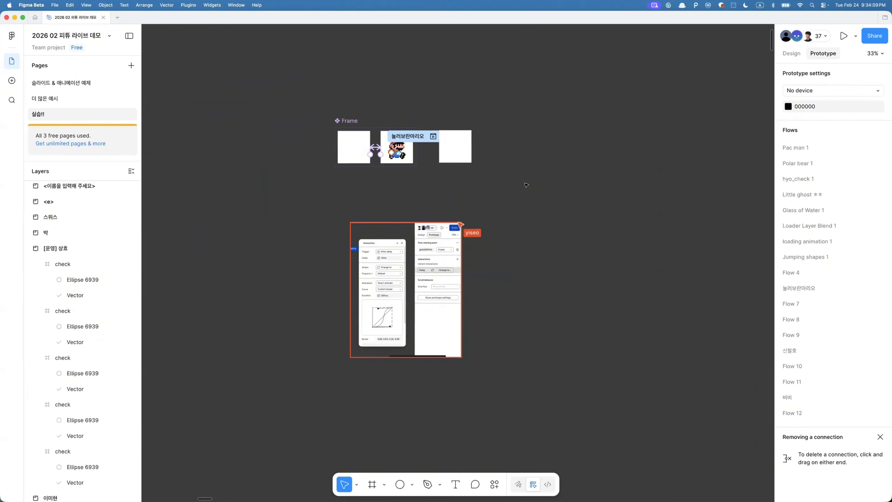
scroll(529, 181, "down", 3)
scroll(431, 180, "up", 3)
scroll(431, 181, "down", 3)
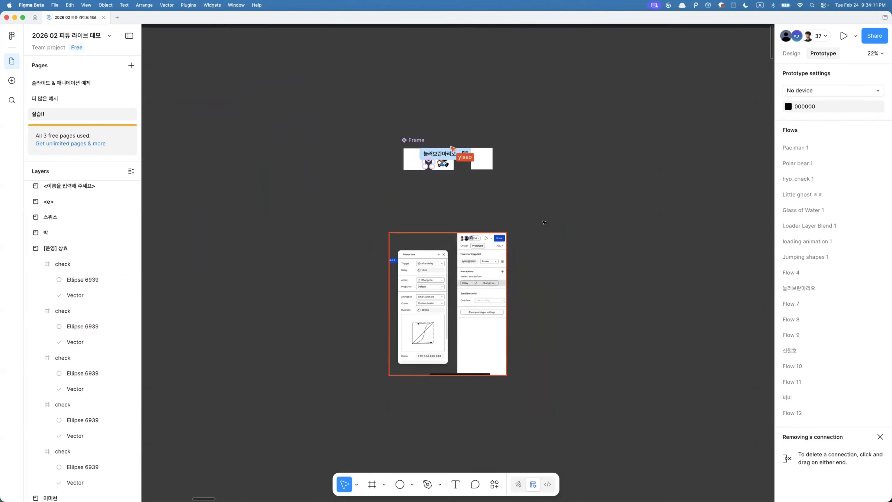
scroll(544, 223, "down", 2)
scroll(544, 223, "right", 8)
scroll(545, 223, "up", 1)
scroll(544, 223, "down", 3)
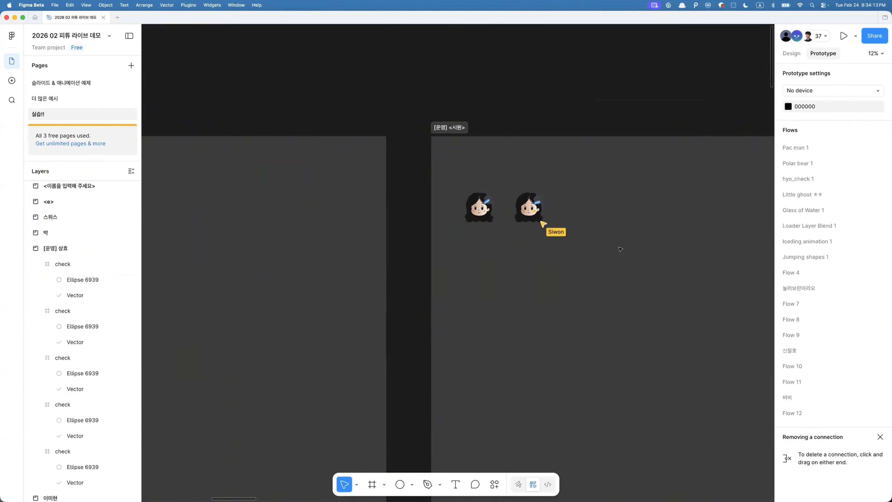
scroll(621, 249, "down", 5)
scroll(620, 249, "right", 1)
scroll(595, 292, "right", 6)
scroll(596, 293, "down", 1)
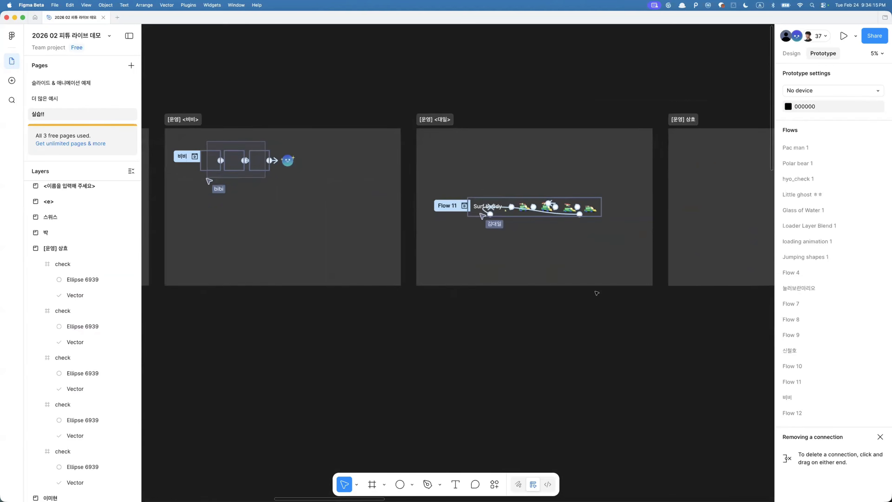
scroll(438, 215, "up", 1)
scroll(437, 215, "up", 3)
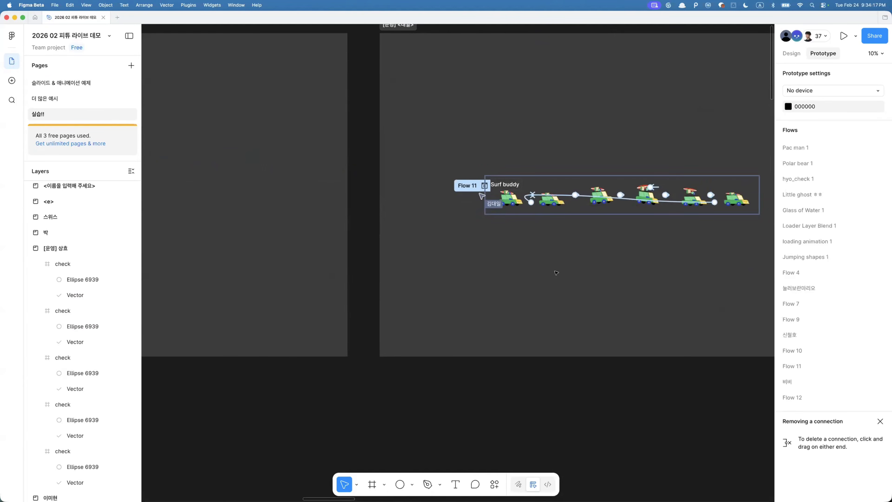
scroll(557, 273, "down", 6)
scroll(668, 175, "down", 2)
scroll(668, 176, "left", 1)
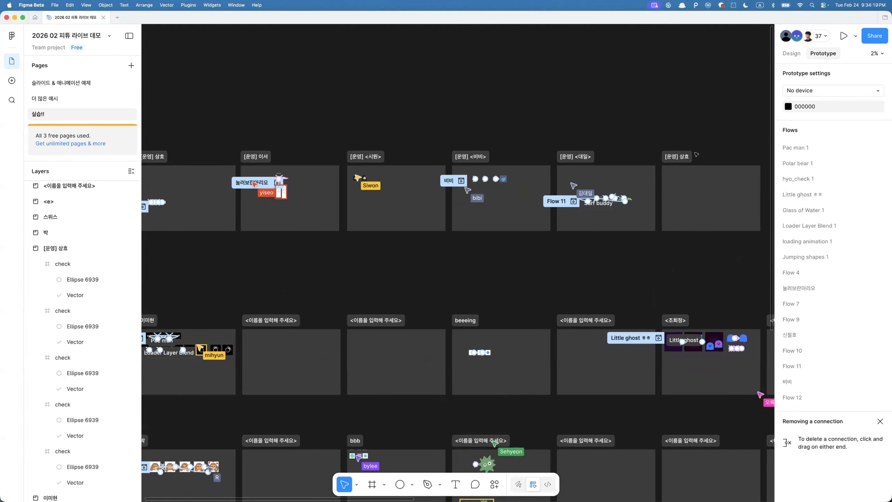
- Delete the empty duplicate [운영] 상호 section at the end of the first row
left_click(698, 168)
scroll(670, 164, "left", 2)
scroll(670, 163, "down", 1)
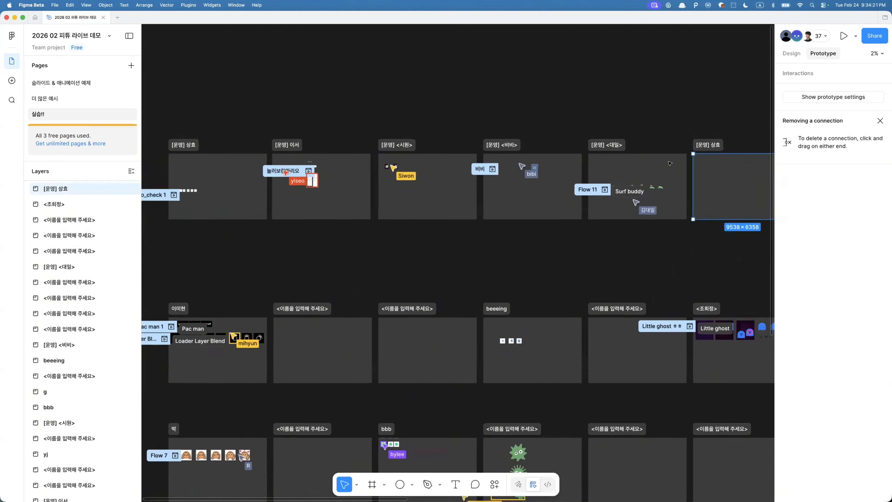
scroll(670, 163, "down", 3)
scroll(669, 164, "right", 1)
key("Delete")
- Survey the remaining canvas sections row by row
scroll(669, 163, "left", 3)
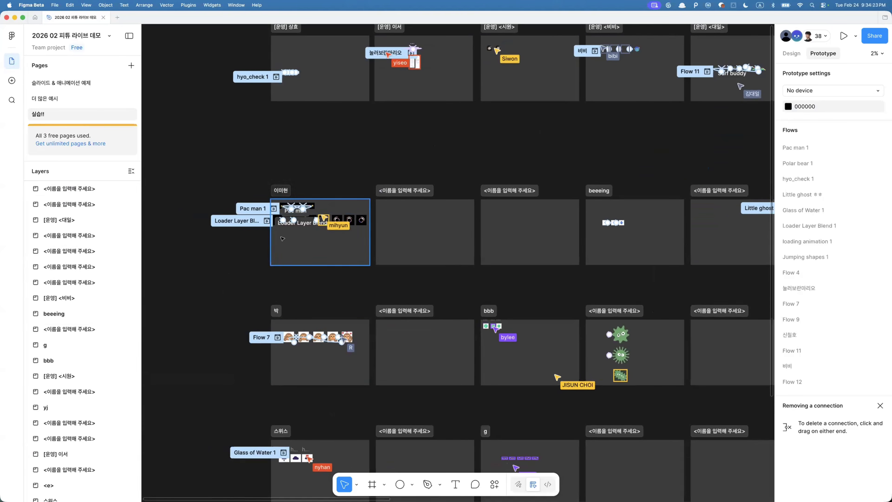
scroll(266, 210, "up", 10)
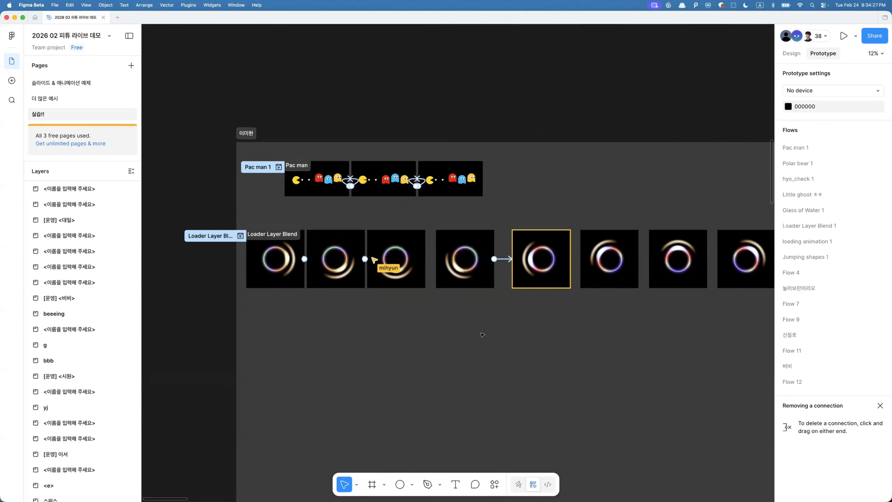
scroll(425, 354, "down", 5)
scroll(425, 355, "down", 5)
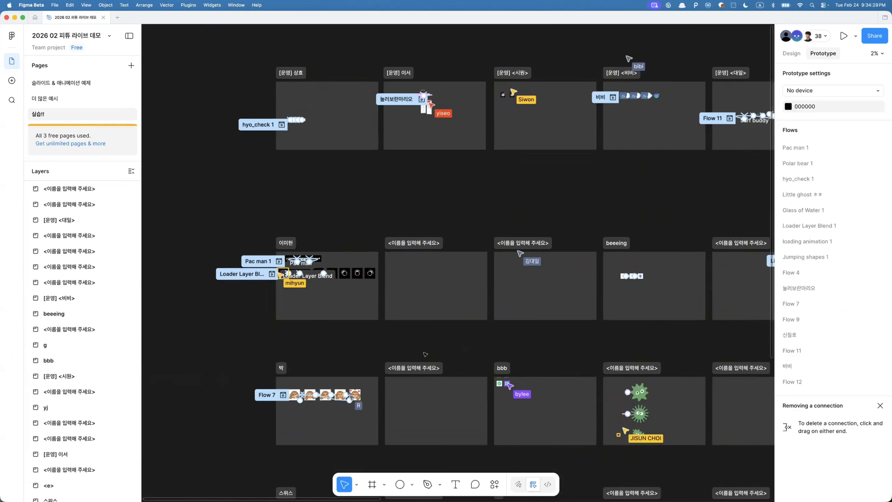
scroll(425, 354, "right", 1)
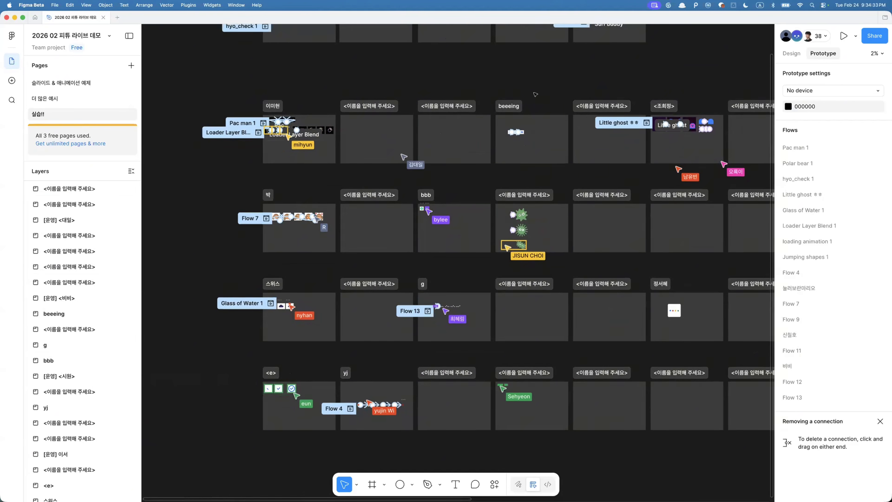
scroll(442, 270, "up", 5)
scroll(442, 270, "right", 3)
scroll(418, 306, "down", 2)
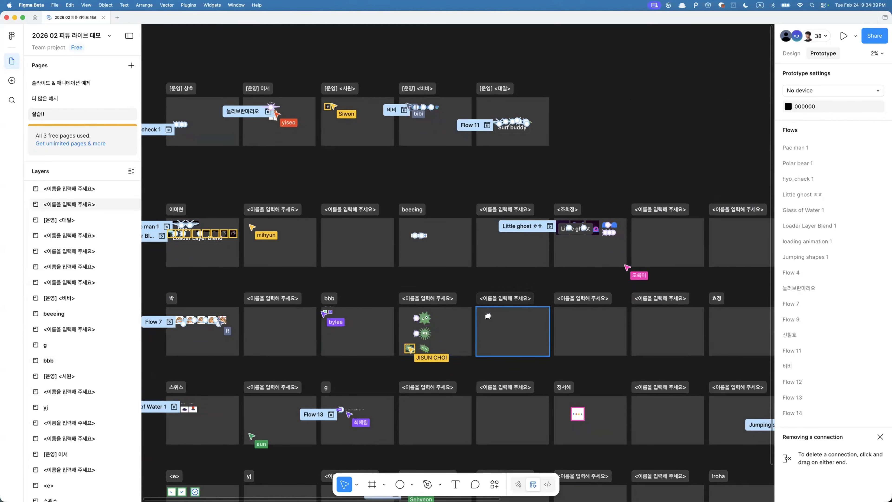
key("c")
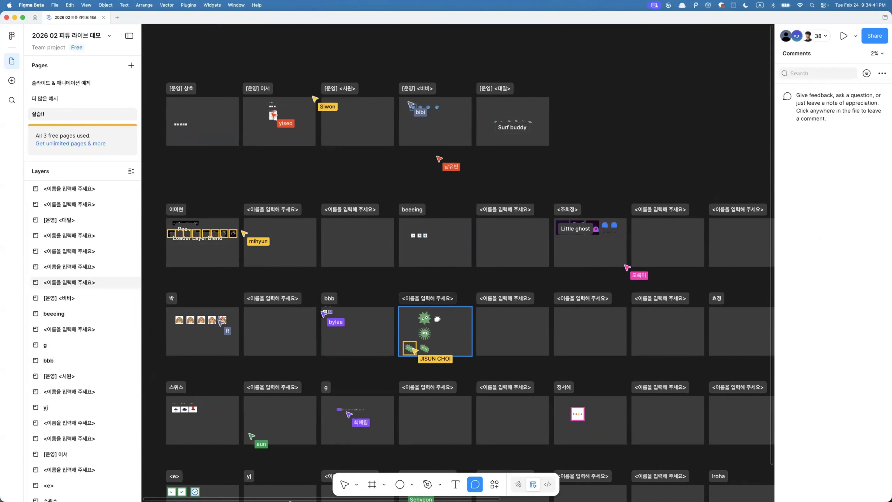
key("v")
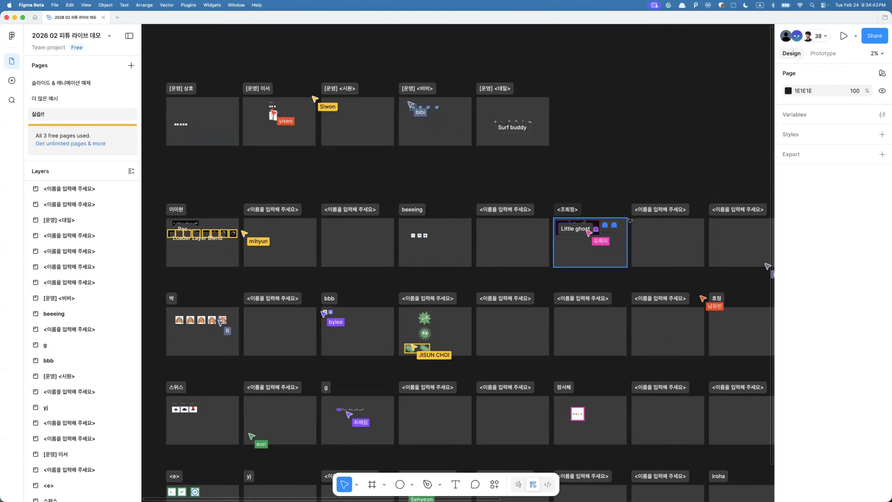
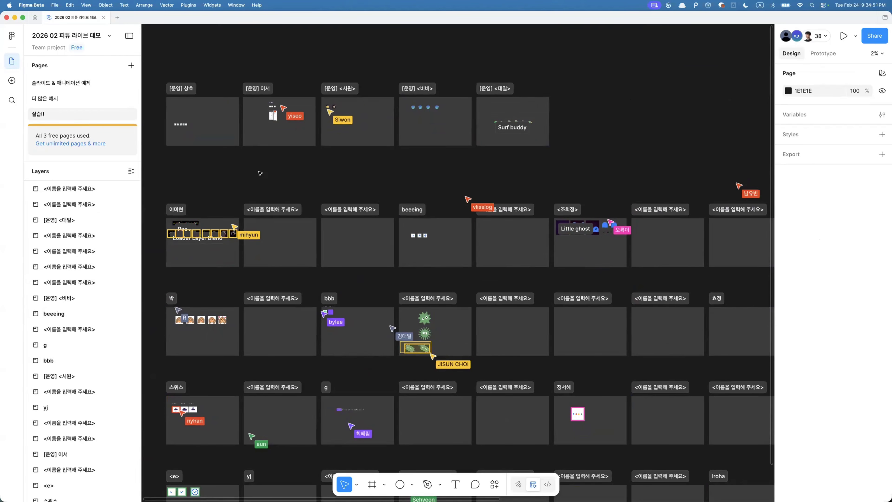
- Return to the five check frames and inspect their prototype connections in prototype mode
scroll(260, 173, "up", 5)
scroll(259, 174, "left", 10)
scroll(259, 173, "up", 5)
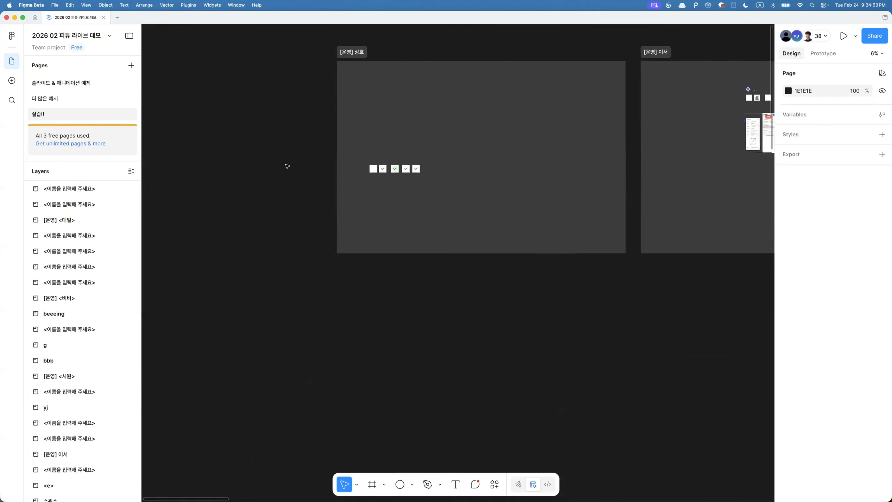
left_click_drag(284, 148, 430, 209)
key("shift+2")
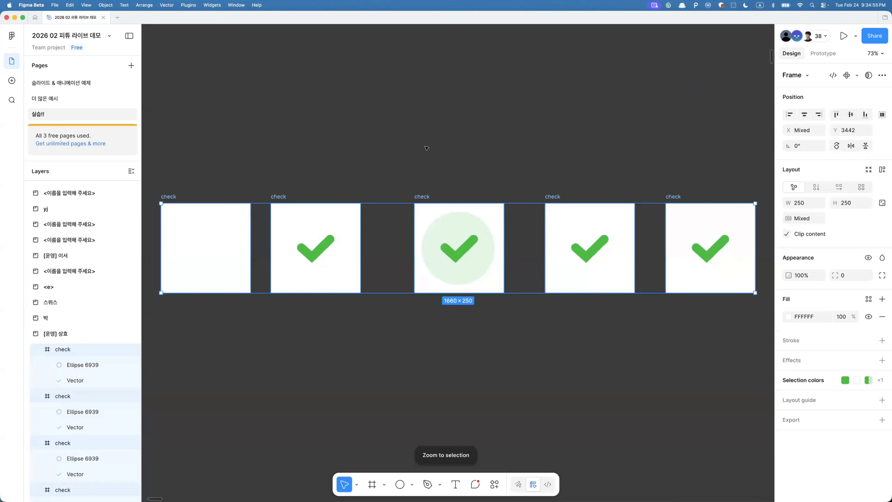
left_click(383, 156)
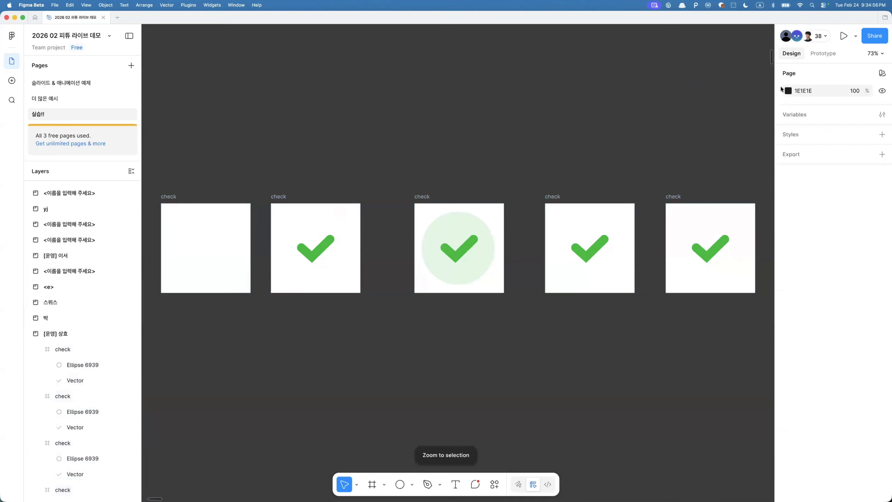
left_click(822, 54)
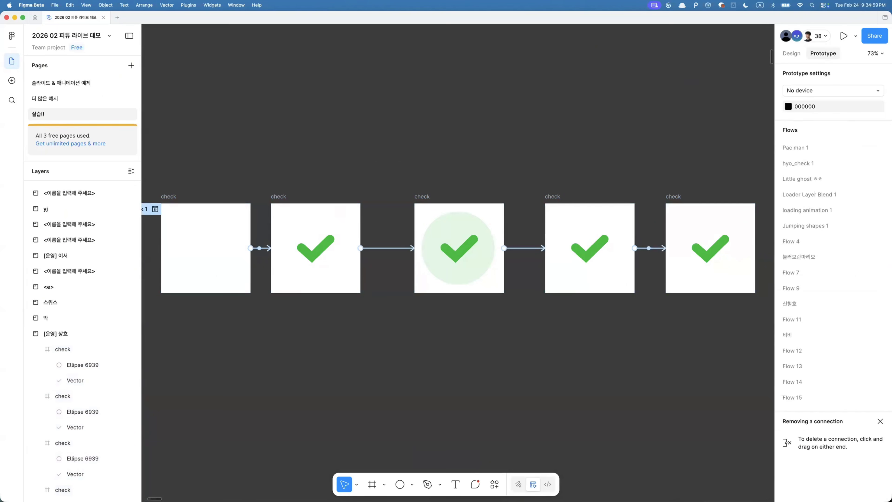
left_click(273, 196)
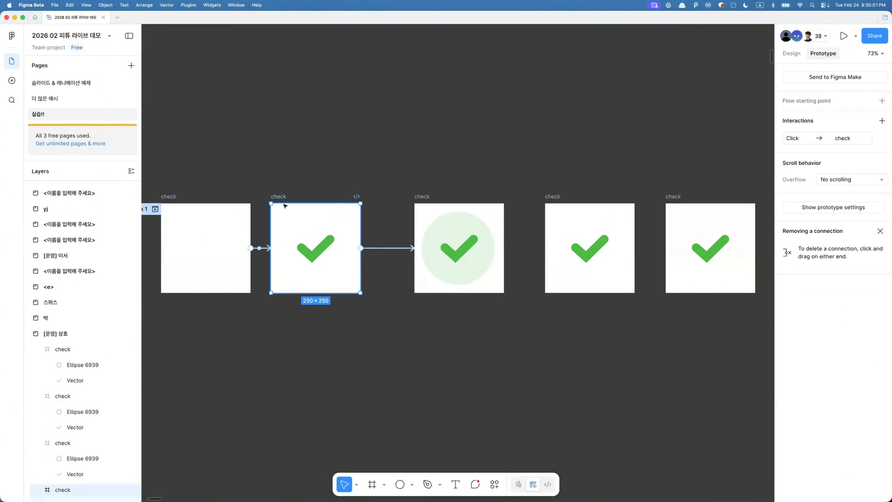
- Draw a demo frame about 239 × 240, duplicate it, and link the two with a prototype connection
left_click(338, 319)
key("f")
left_click_drag(281, 354, 367, 440)
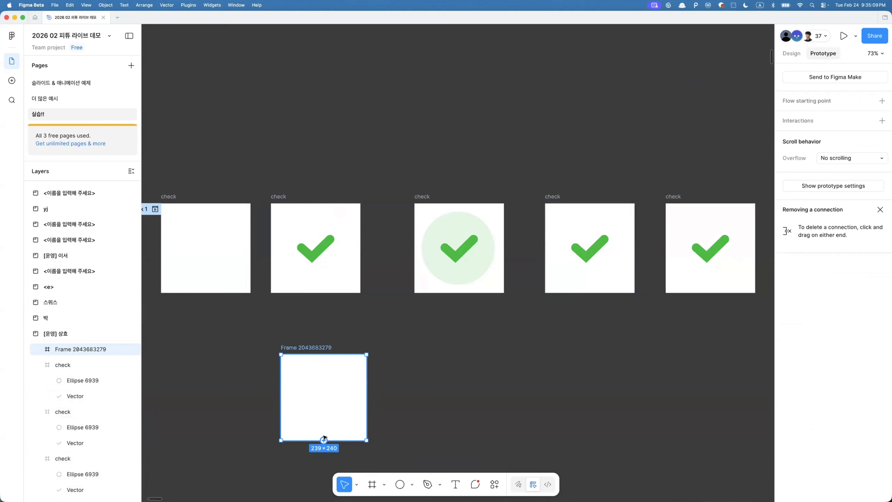
key("super+d")
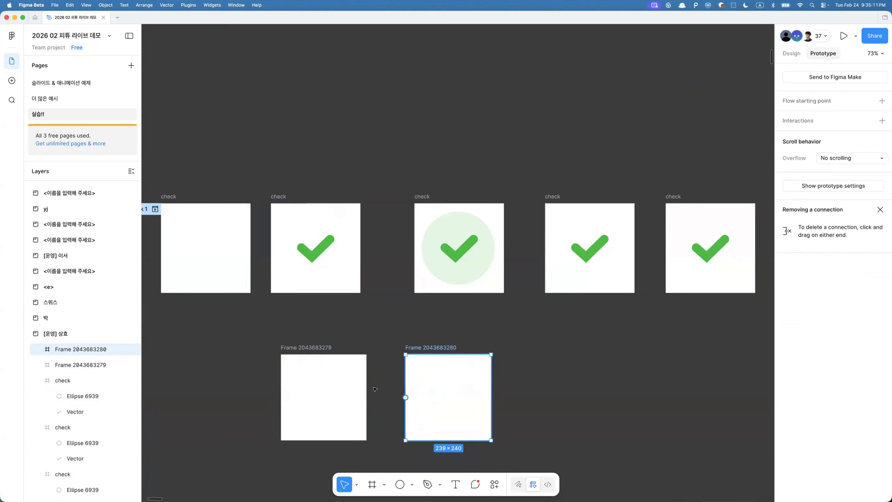
left_click(365, 393)
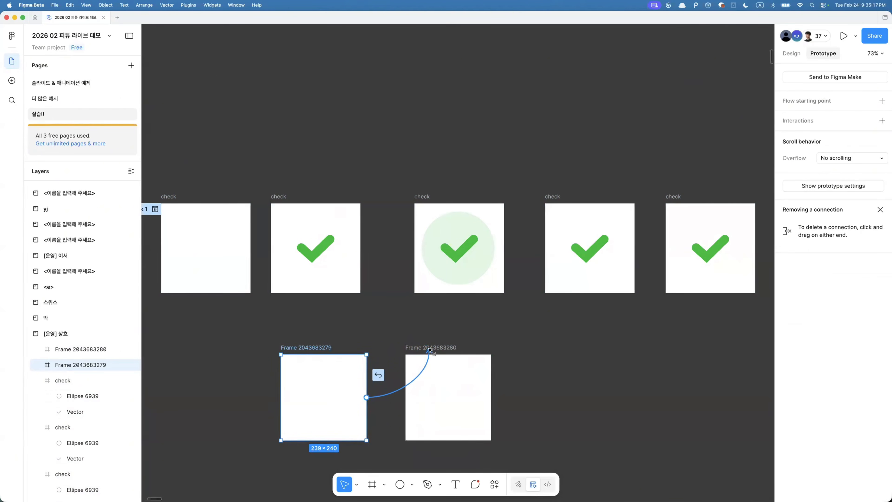
left_click_drag(432, 356, 432, 370)
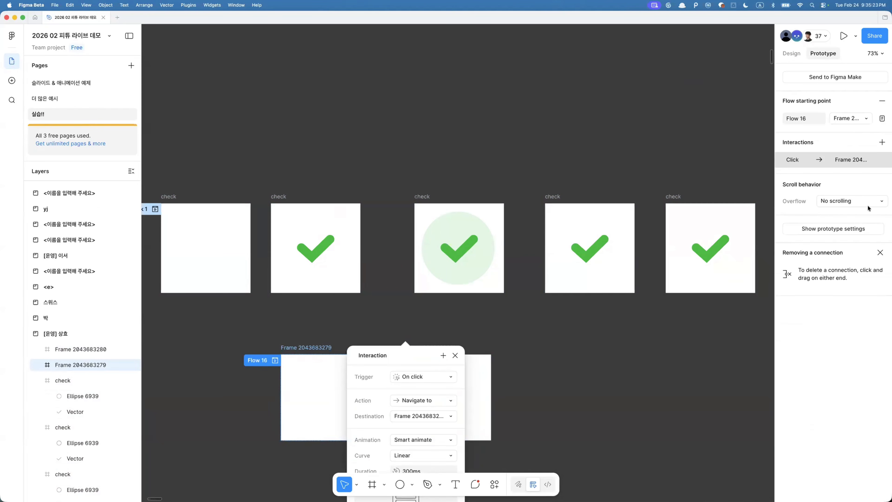
left_click(618, 348)
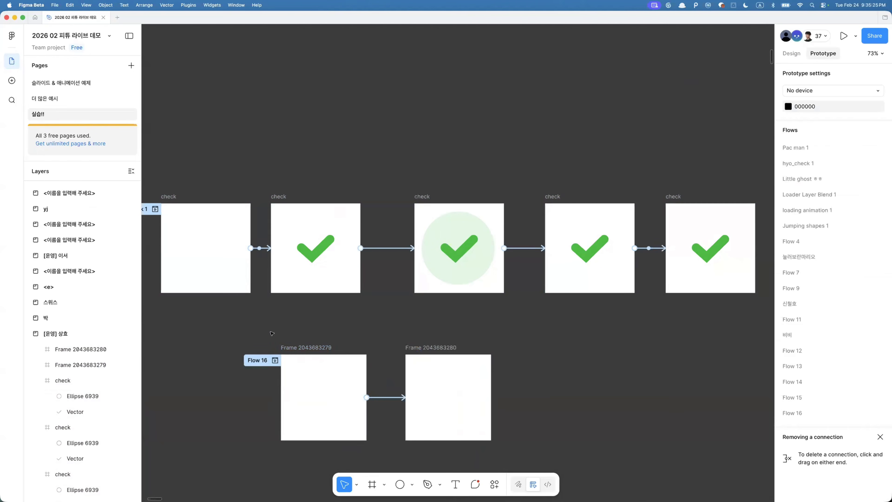
- Select both demo frames and delete them
left_click(321, 347)
left_click(421, 348, "shift")
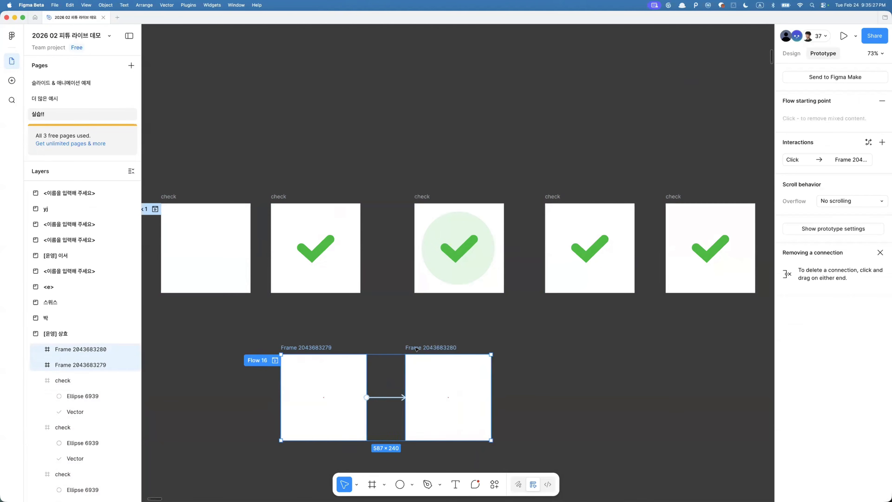
key("Delete")
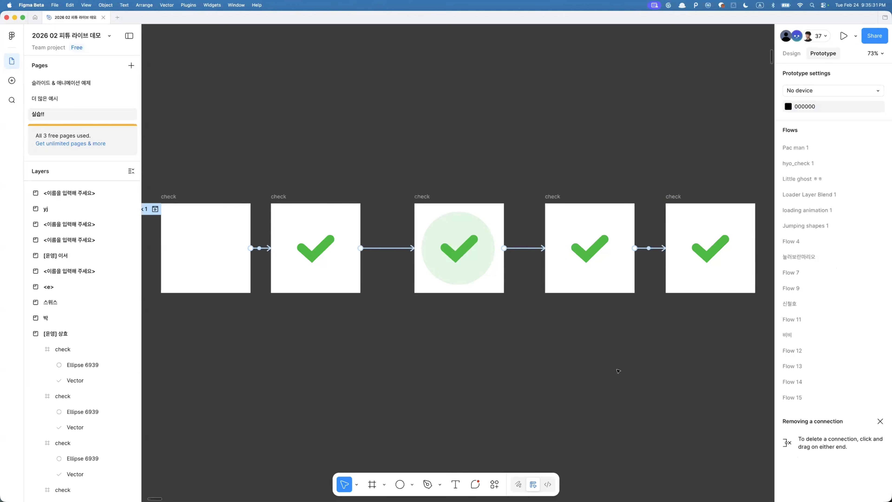
- Browse the other participants' sections across the canvas, examining the monkey animation flow
scroll(564, 319, "down", 10)
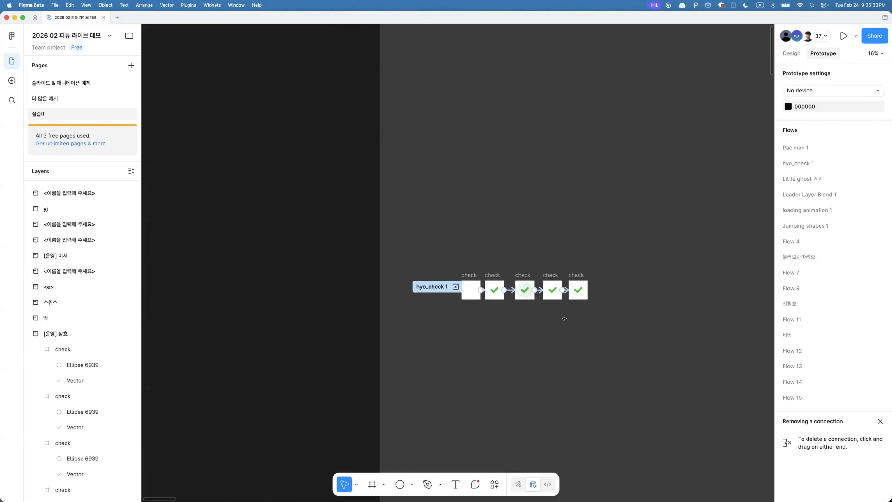
scroll(564, 319, "right", 5)
scroll(564, 318, "down", 2)
scroll(564, 319, "down", 5)
scroll(564, 319, "right", 3)
scroll(564, 319, "down", 6)
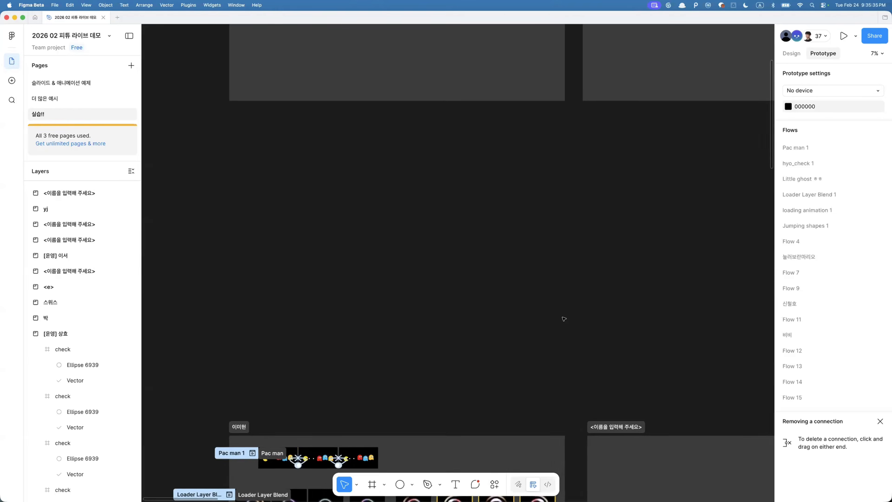
scroll(565, 319, "up", 4)
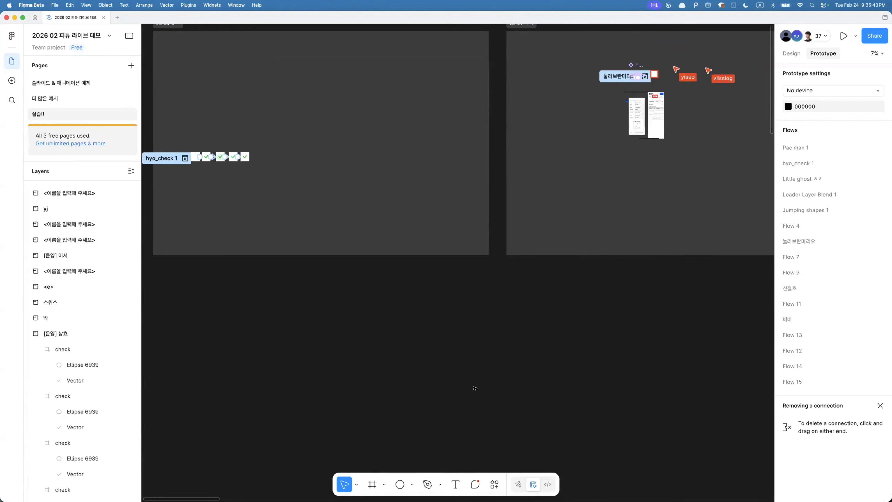
scroll(475, 388, "down", 5)
scroll(475, 389, "down", 8)
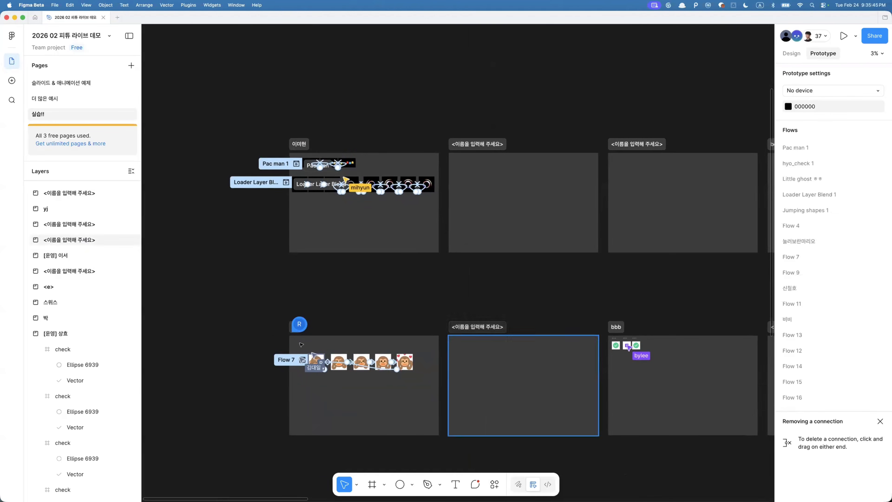
scroll(301, 343, "up", 5)
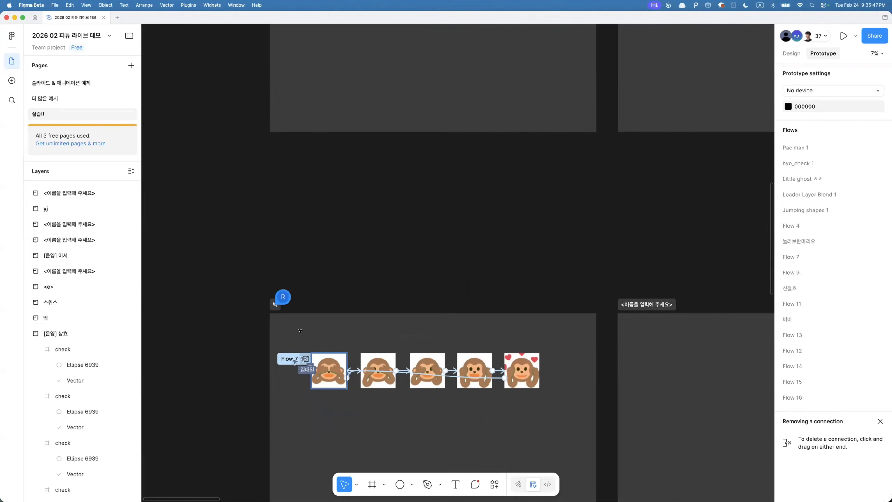
scroll(335, 339, "up", 5)
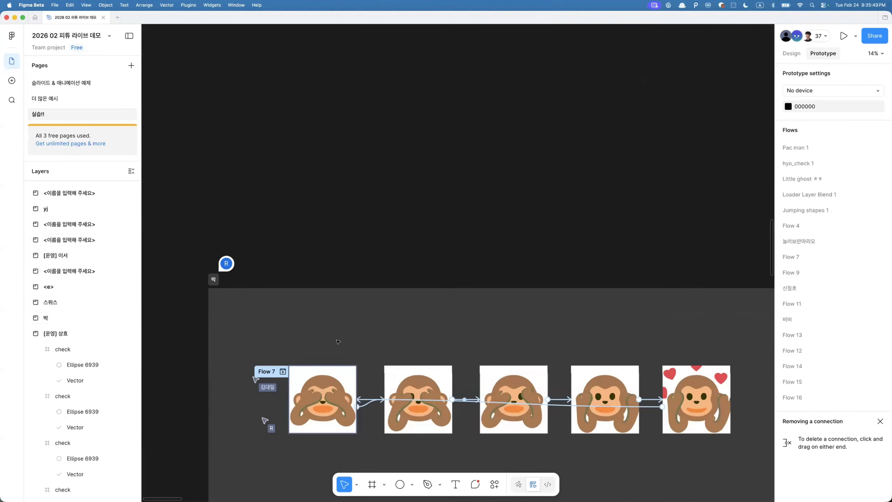
scroll(338, 342, "down", 3)
scroll(337, 342, "right", 2)
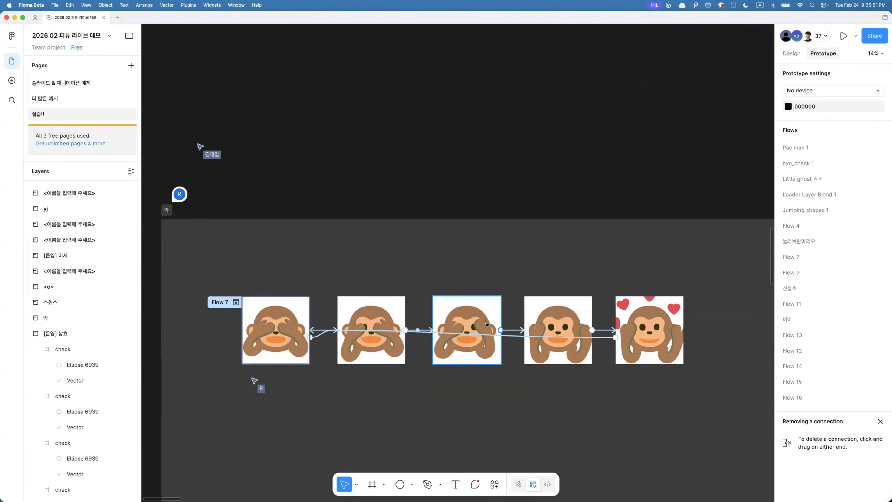
scroll(486, 325, "up", 4)
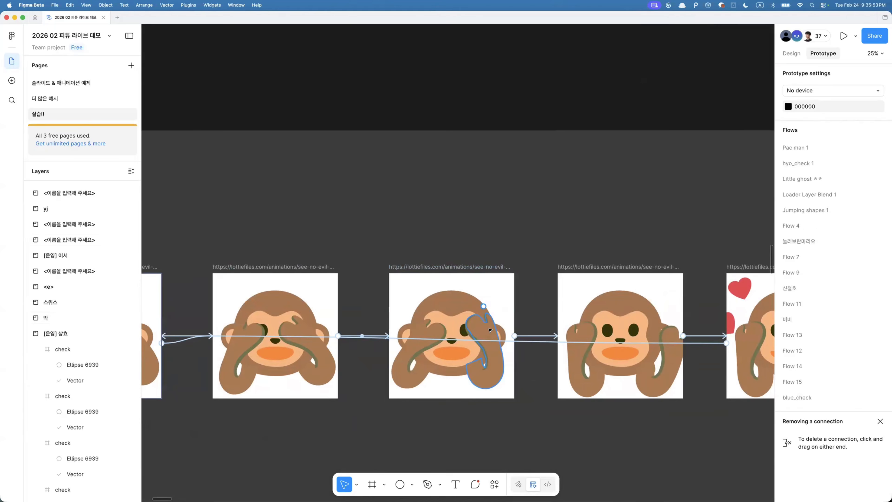
- Select all five monkey frames and open the LottieFiles Export to Lottie plugin
left_click(483, 332, "super")
scroll(486, 328, "down", 5)
left_click_drag(247, 290, 629, 381)
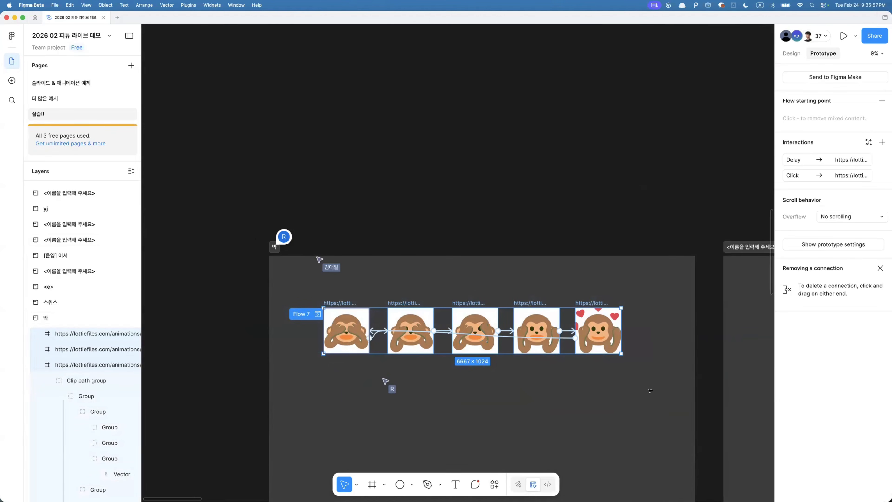
key("super+k")
left_click(413, 357)
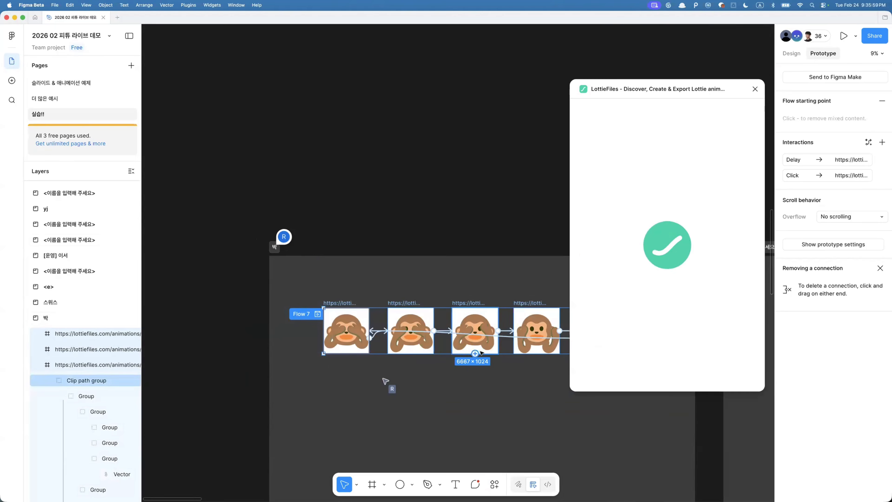
scroll(507, 309, "up", 5)
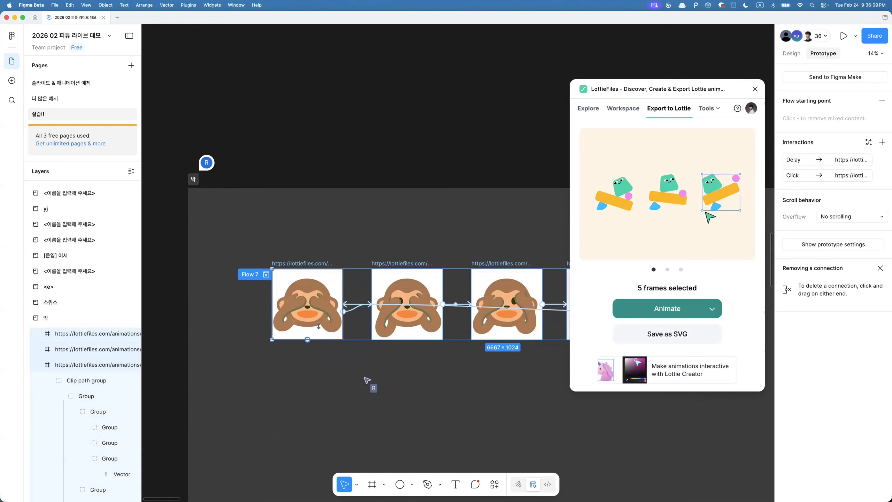
scroll(199, 350, "up", 2)
scroll(199, 350, "up", 2)
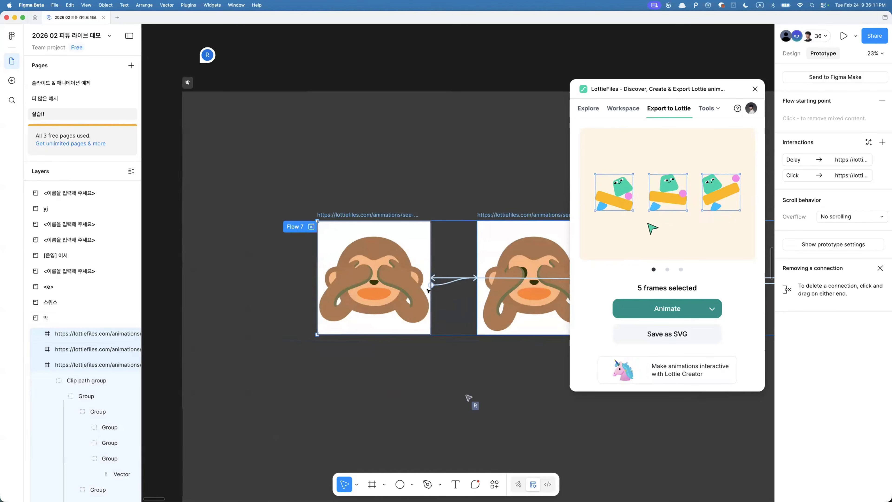
scroll(414, 251, "right", 3)
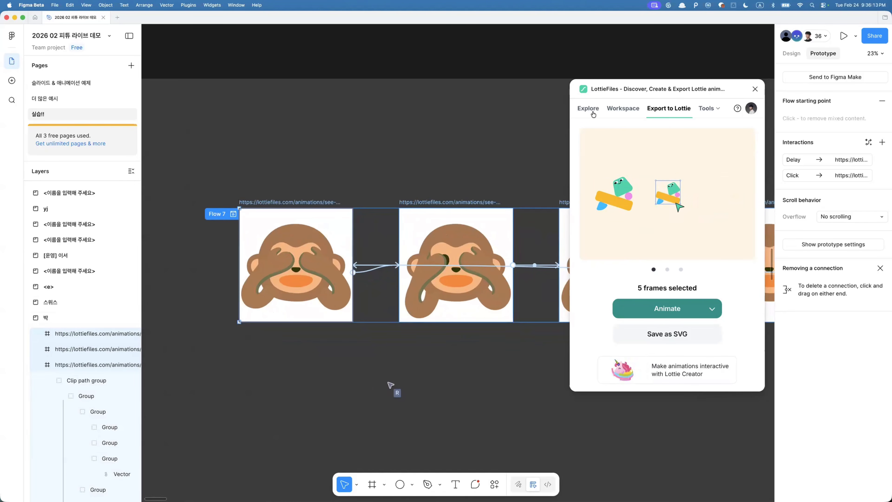
- Browse the plugin's Explore animations and inspect the vectors inside the monkey frames
left_click(592, 113)
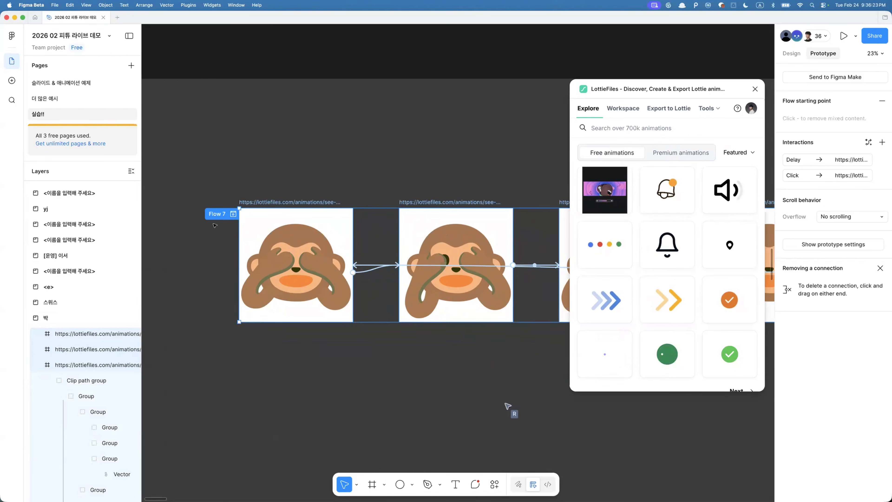
scroll(292, 265, "up", 5)
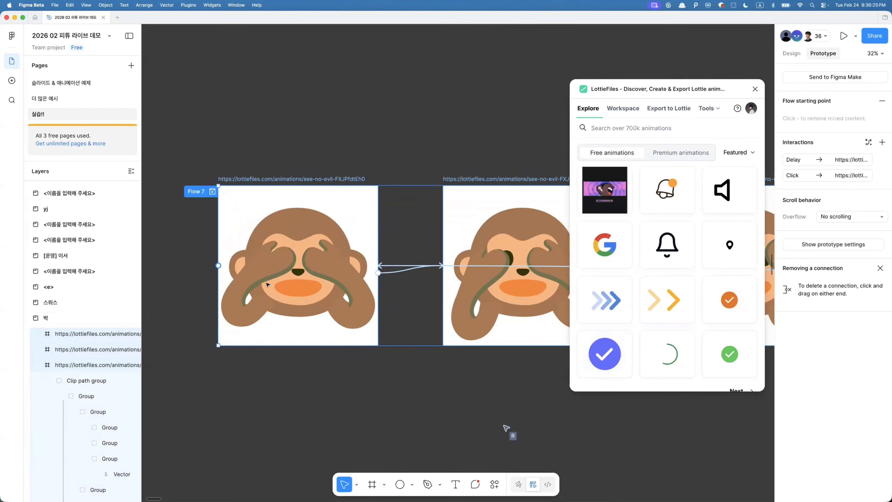
left_click(275, 270, "super")
scroll(275, 271, "right", 5)
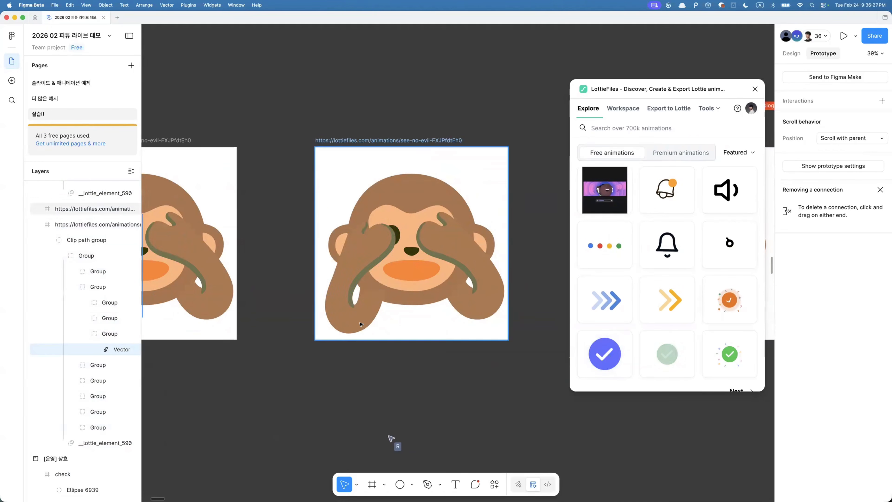
left_click(361, 312, "super")
scroll(467, 281, "down", 3)
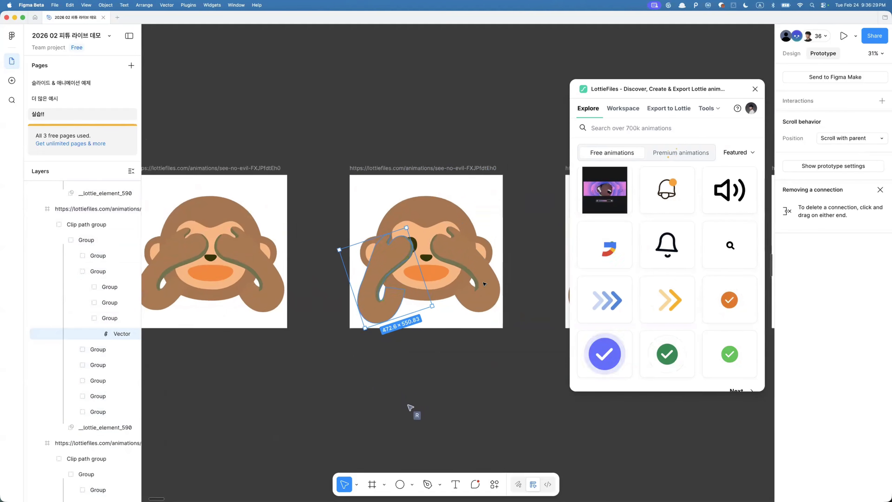
scroll(346, 245, "down", 3)
- Select the first monkey frame of Flow 7, run Export to Lottie again and animate the flow into a preview
left_click(229, 199)
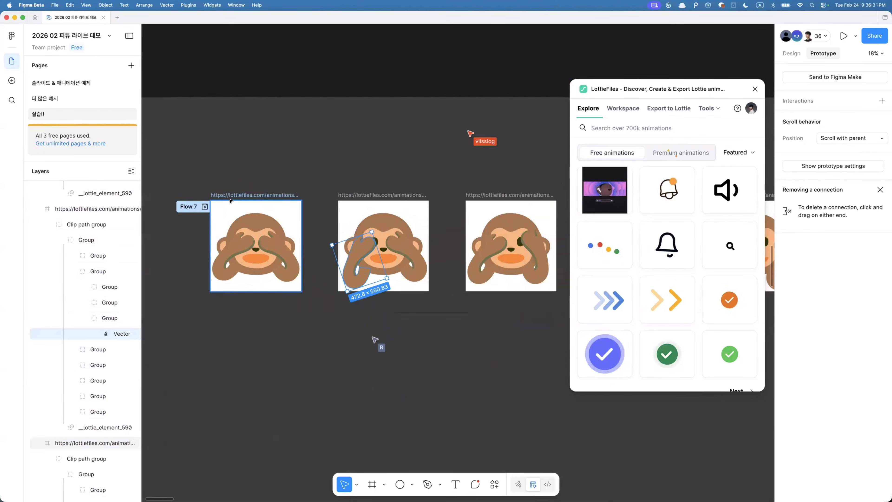
key("super+k")
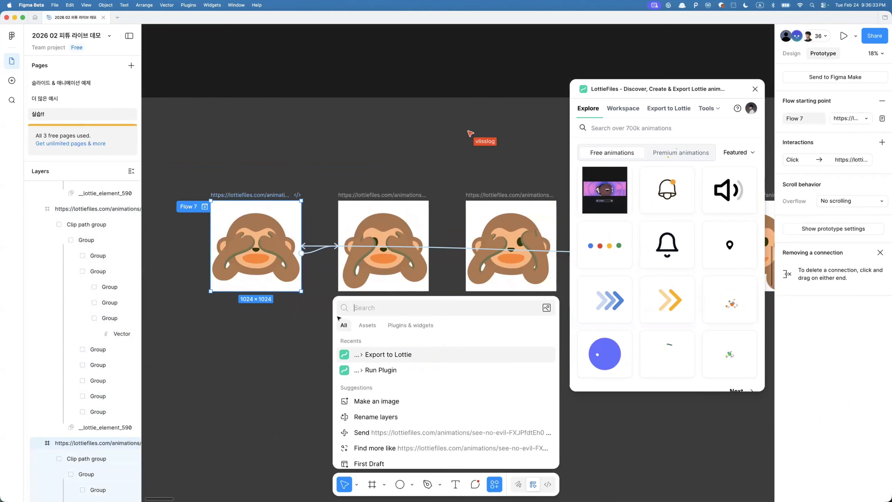
left_click(367, 354)
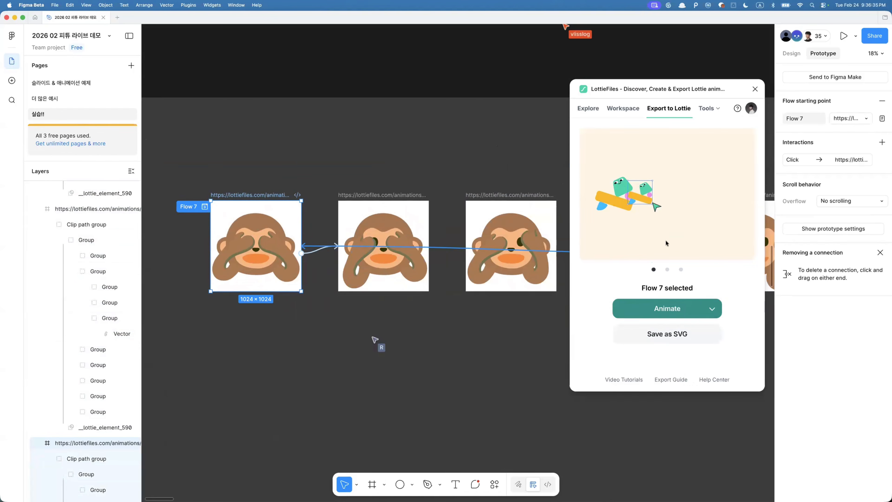
left_click(712, 309)
left_click(656, 312)
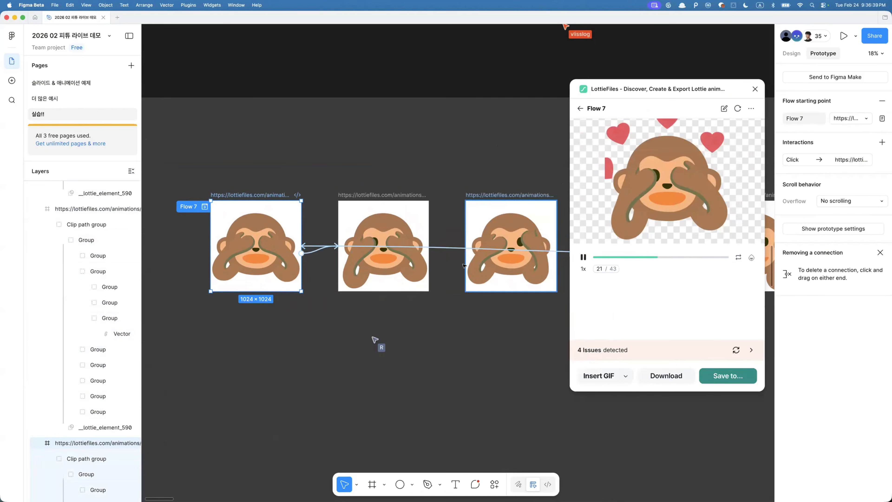
scroll(463, 265, "right", 5)
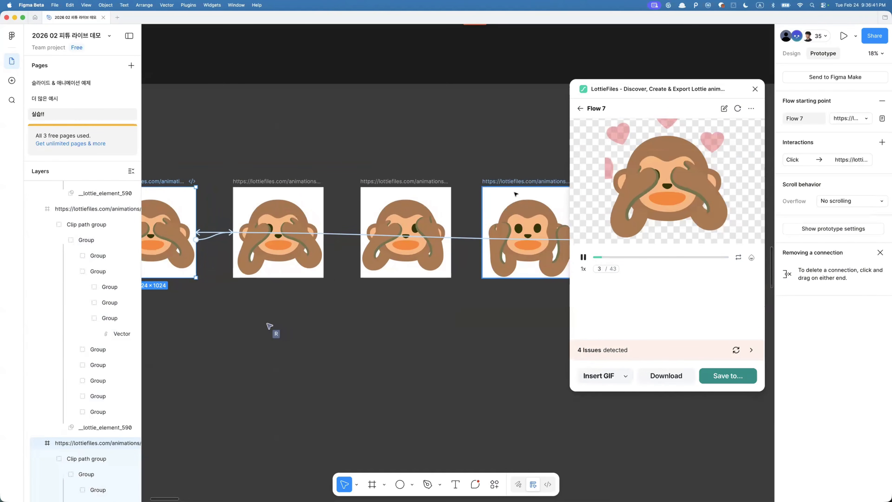
scroll(516, 194, "right", 5)
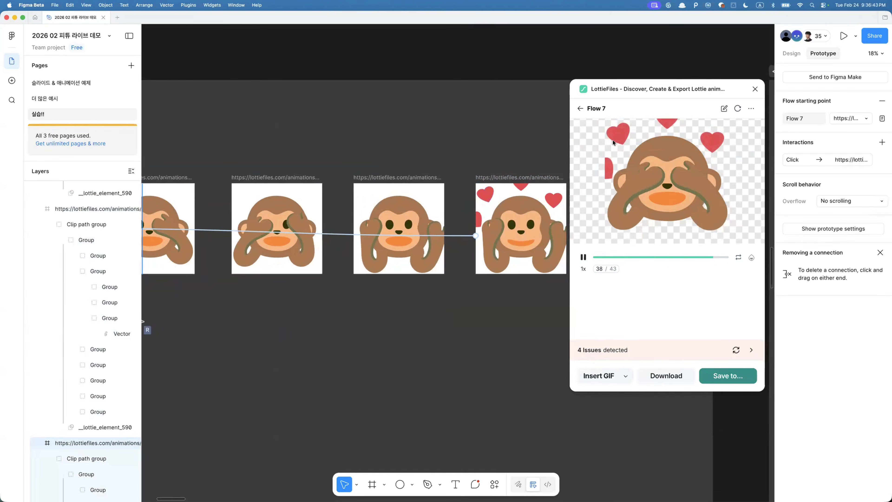
- Scrub through the Flow 7 Lottie preview and inspect the heart vectors in the last monkey frame
left_click(583, 257)
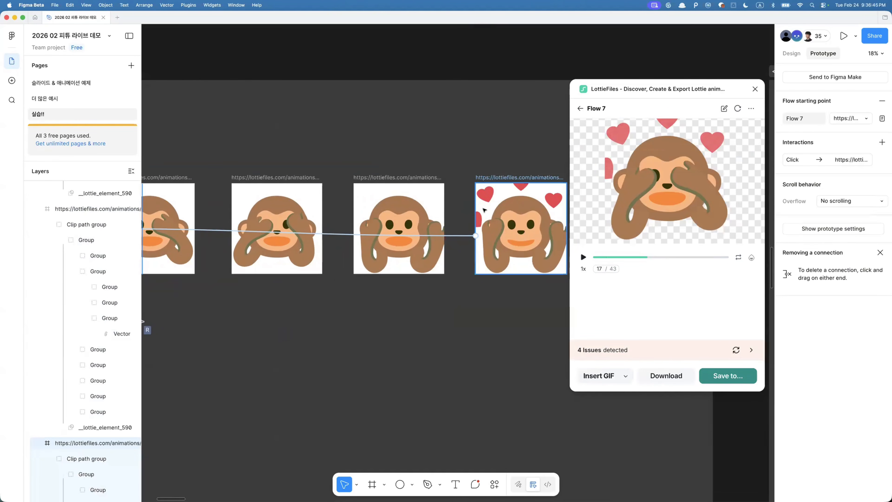
left_click(485, 196)
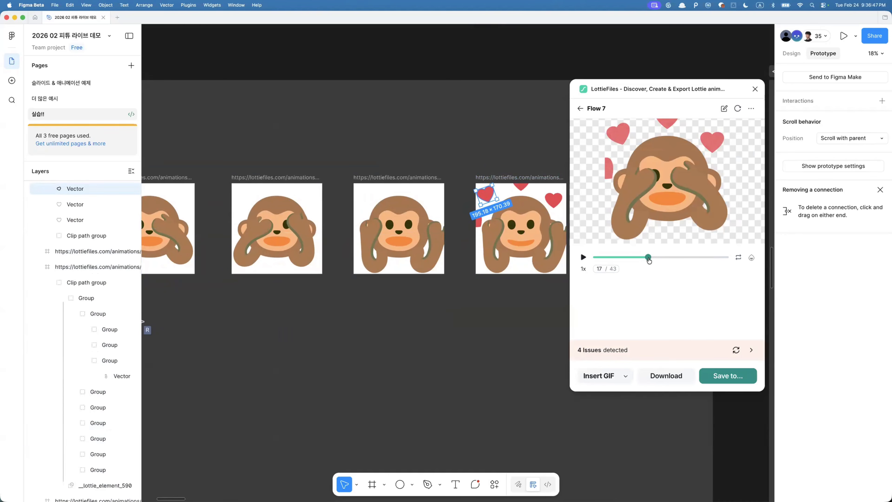
left_click_drag(648, 259, 687, 257)
left_click(549, 210)
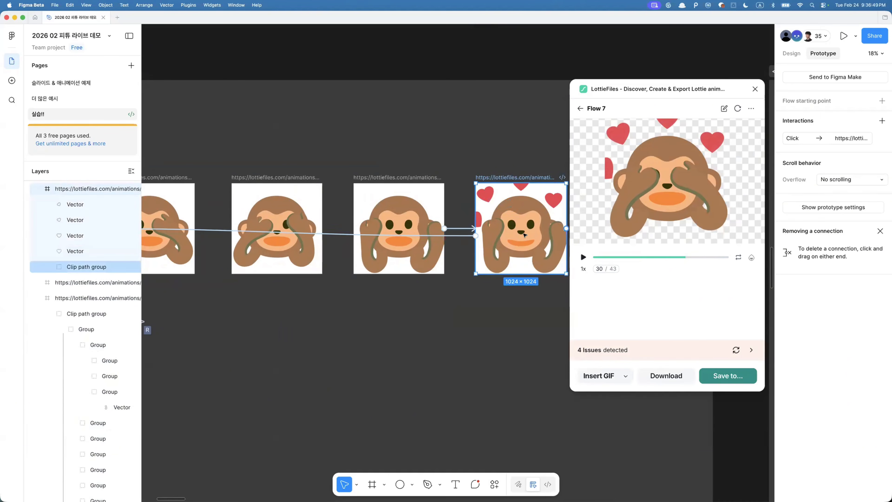
scroll(505, 238, "up", 5)
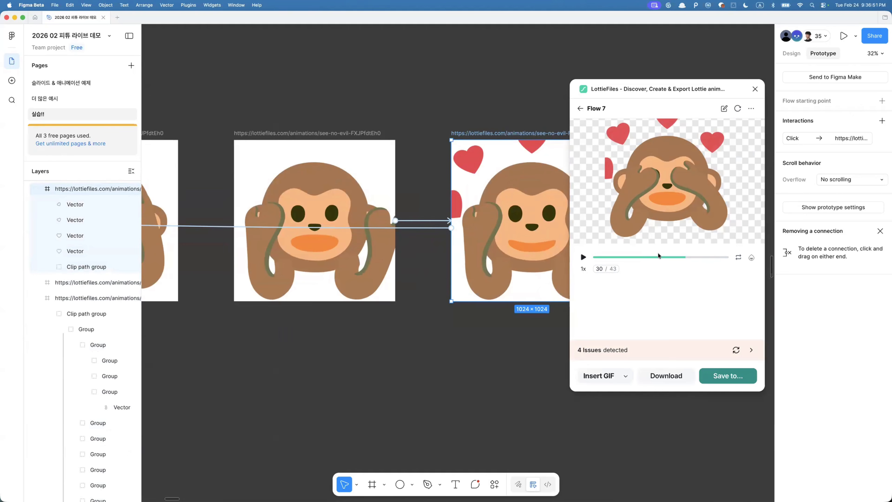
mouse_move(687, 257)
left_mouse_down()
mouse_move(719, 257)
mouse_move(697, 257)
left_mouse_up()
scroll(396, 344, "down", 5)
scroll(399, 348, "left", 2)
scroll(256, 282, "up", 1)
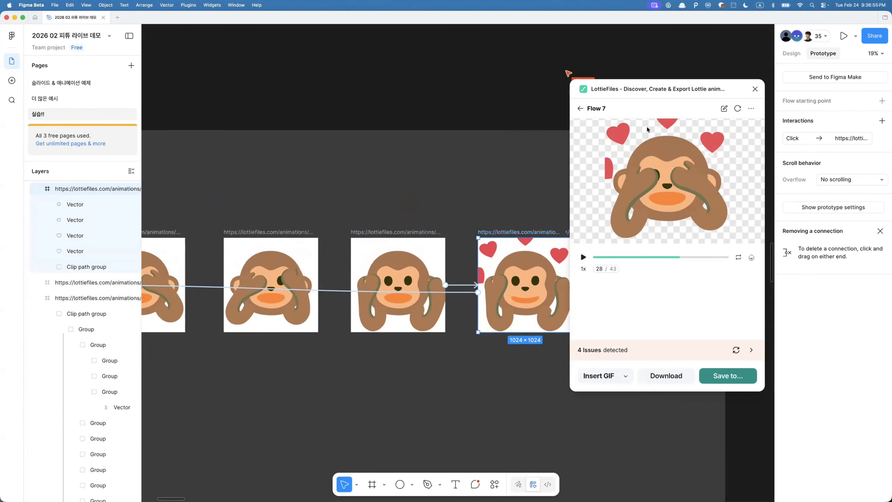
- Open the interaction between the third and fourth monkey frames and review its animation settings
left_click(400, 233)
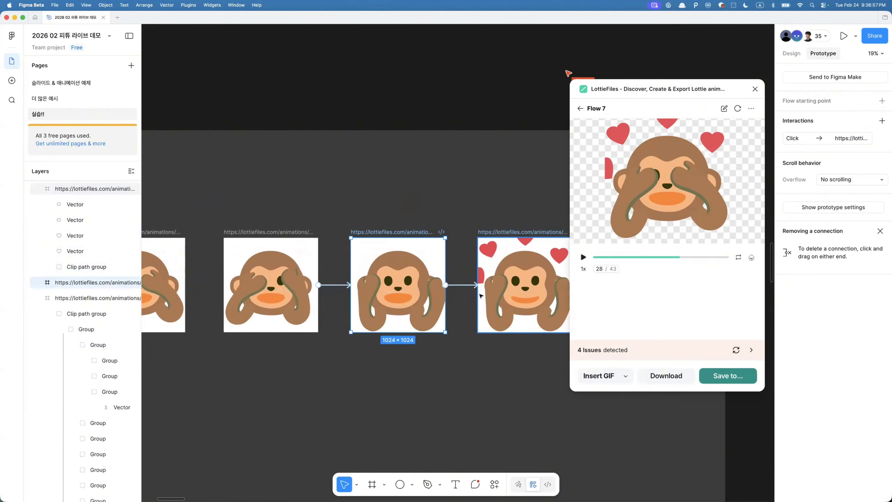
left_click(459, 285)
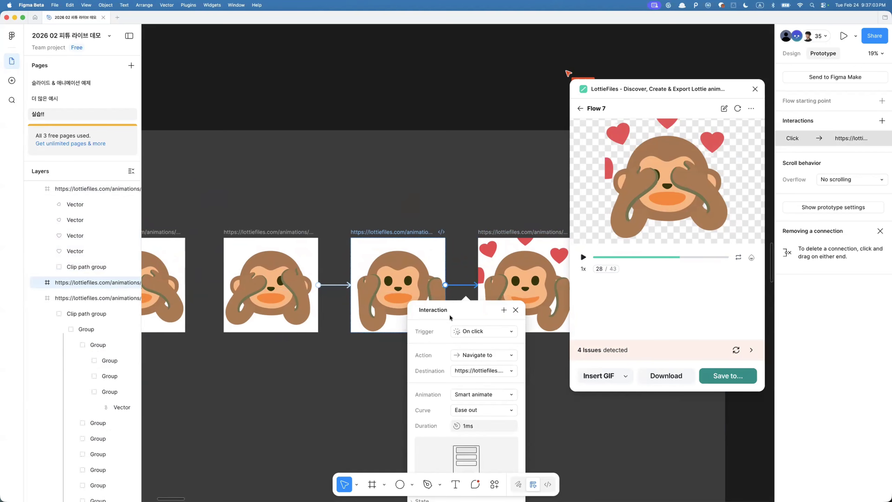
scroll(476, 216, "down", 6)
left_click(312, 194)
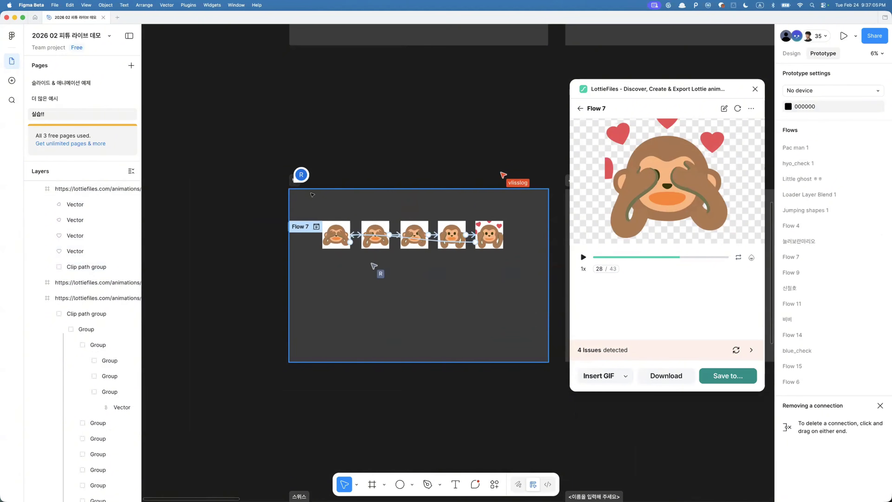
scroll(326, 208, "up", 3)
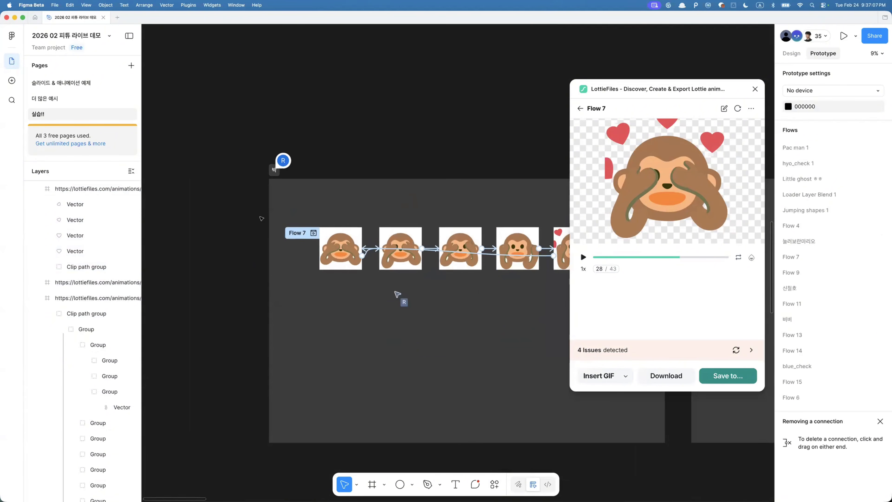
- Select all five monkey frames, duplicate them, and rename the five copies hyo
left_click_drag(252, 217, 553, 300)
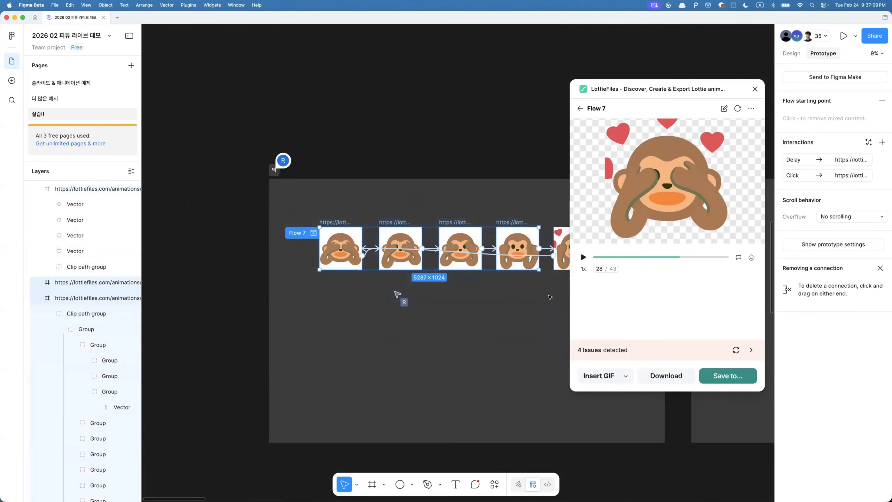
scroll(476, 228, "right", 4)
left_click(443, 227, "shift")
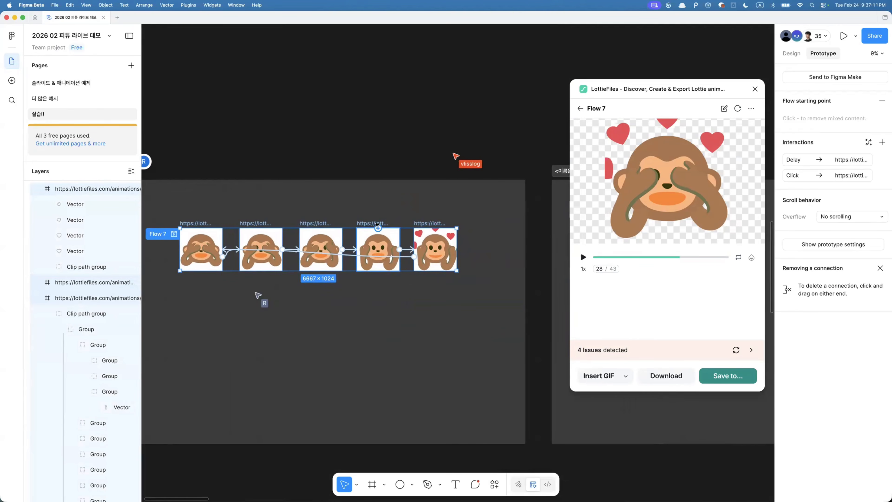
key("super+z")
left_click(799, 56)
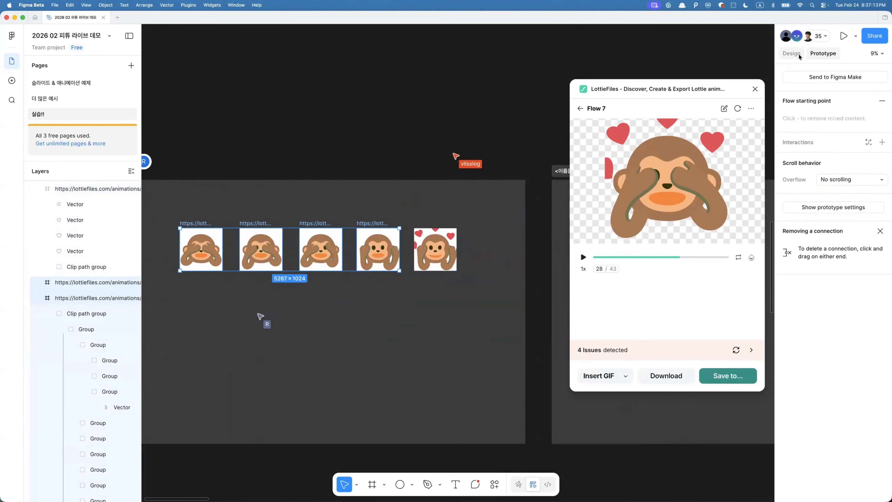
left_click(424, 227, "shift")
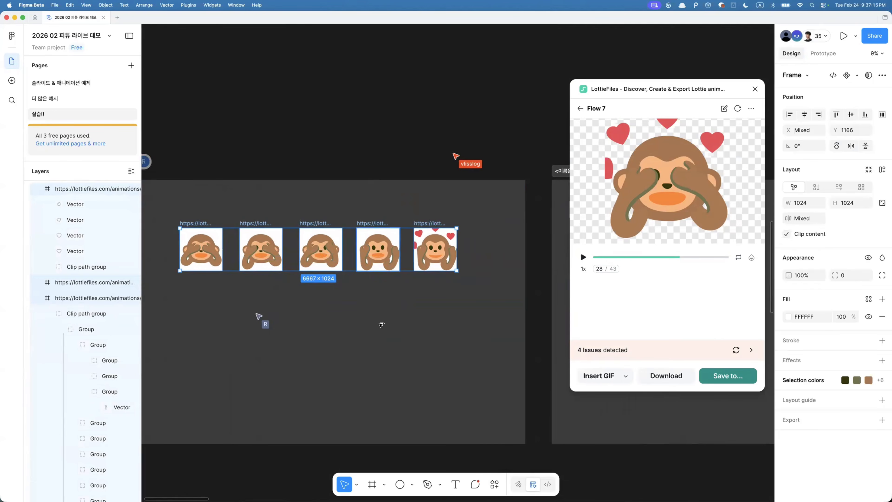
key("super+d")
type("hyo")
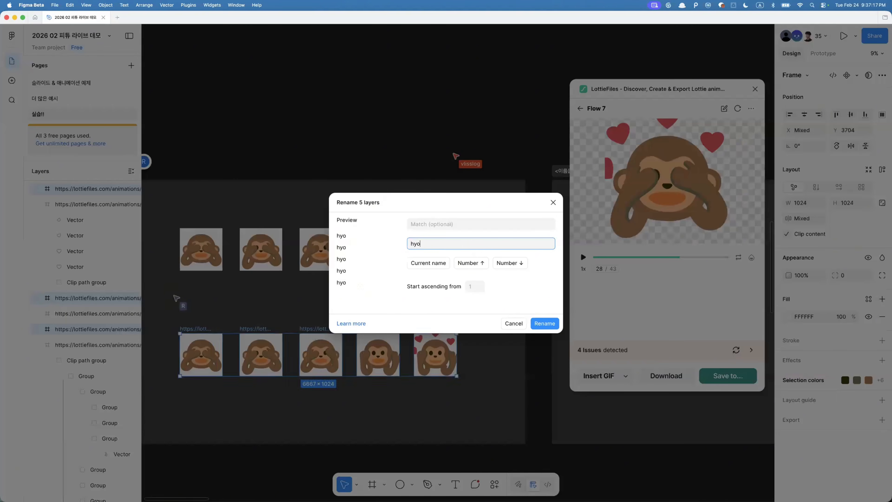
key("Return")
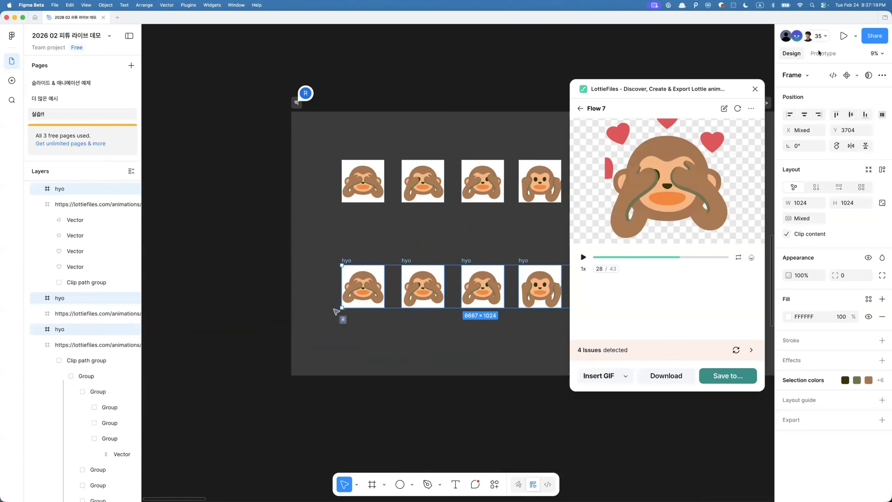
- Rename the duplicated flow's starting point to hyo monkey
left_click(819, 53)
double_click(320, 272)
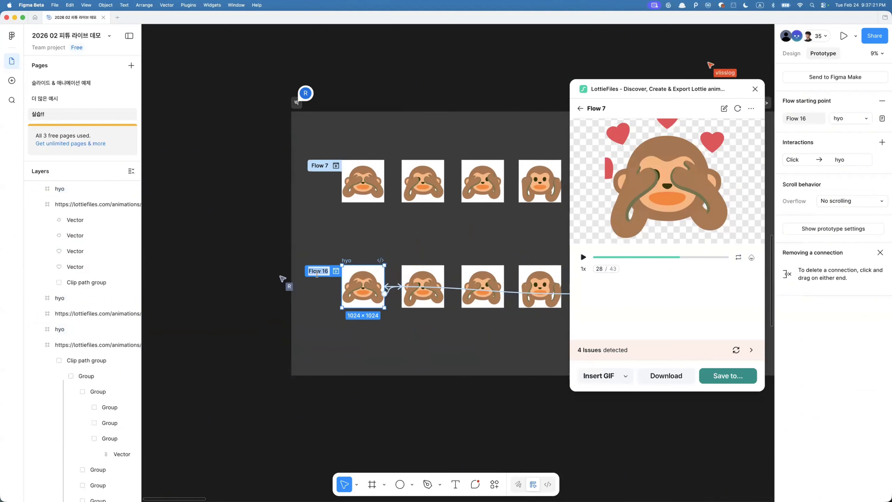
type("hyo monkey")
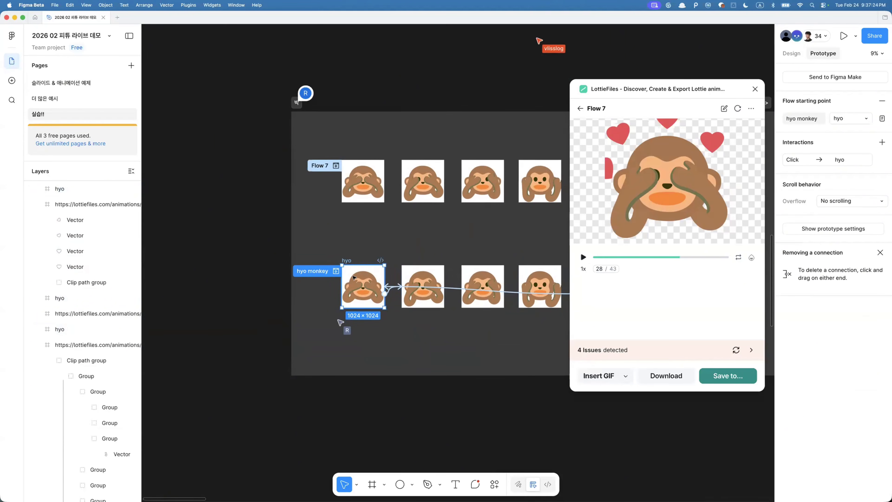
scroll(367, 267, "up", 3)
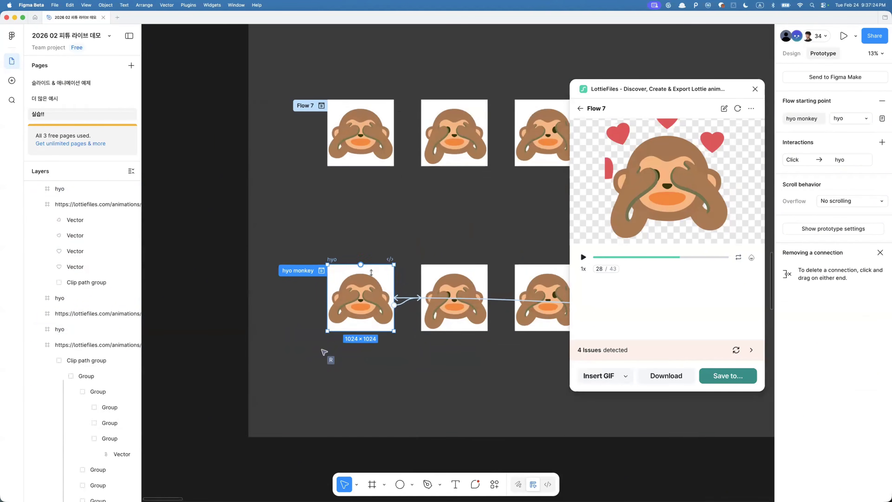
- Inspect the interactions between the hyo monkey frames, checking trigger, delay, curve and duration
left_click(406, 299)
scroll(405, 284, "down", 2)
scroll(405, 284, "right", 2)
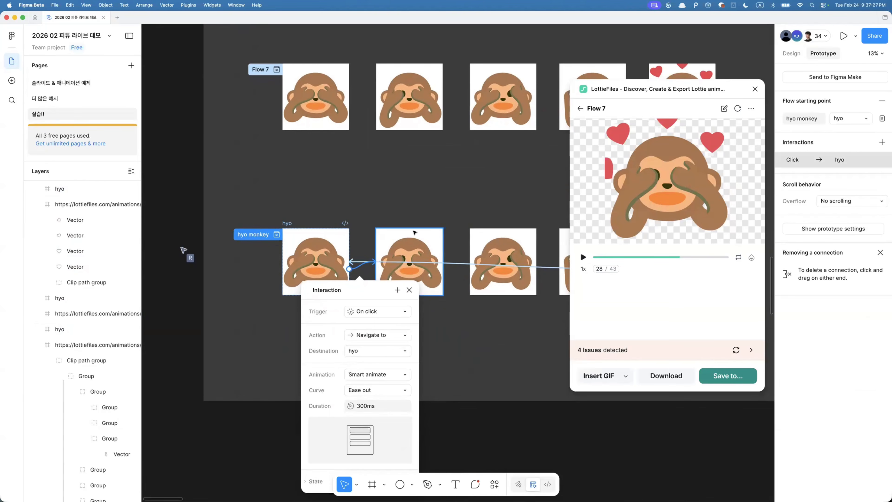
left_click(382, 230)
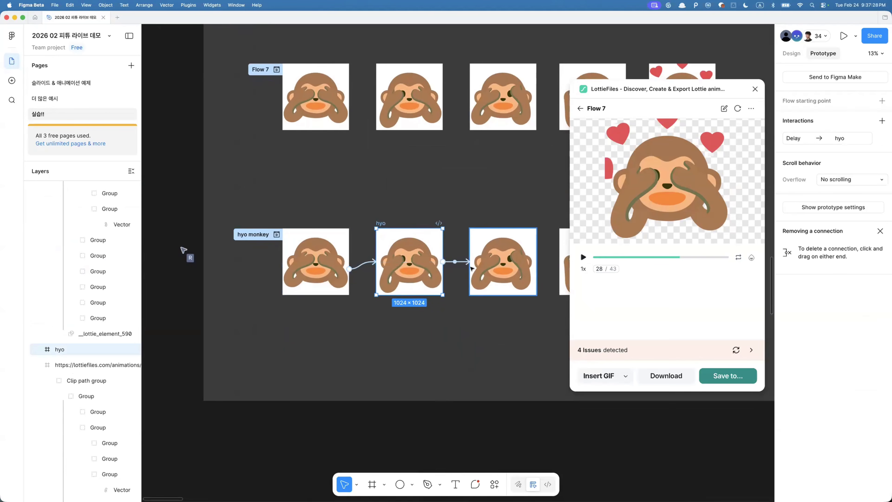
left_click(450, 263)
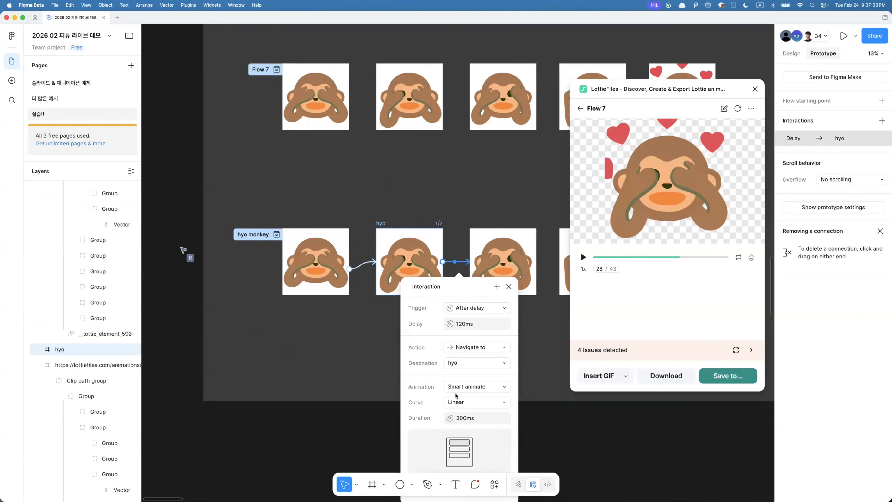
scroll(508, 354, "right", 4)
scroll(509, 354, "up", 1)
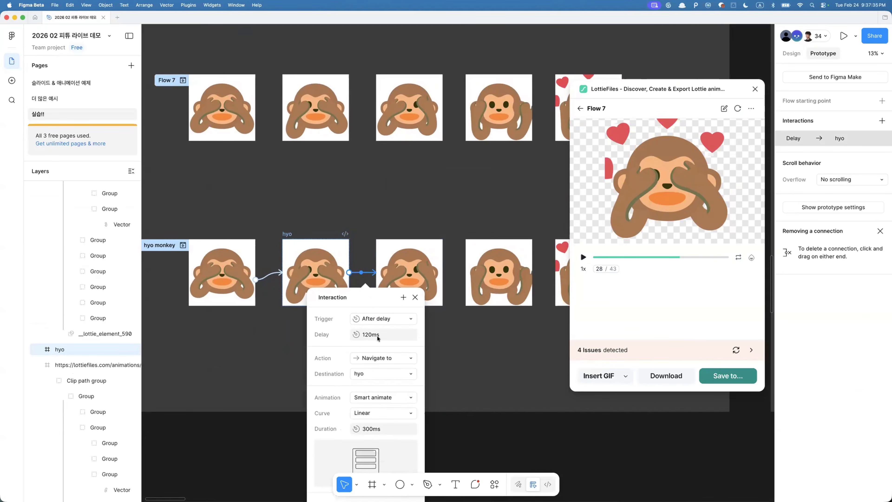
key("Escape")
- Select a hyo frame and animate the hyo monkey prototype flow with Export to Lottie, then play the preview
scroll(427, 238, "up", 5)
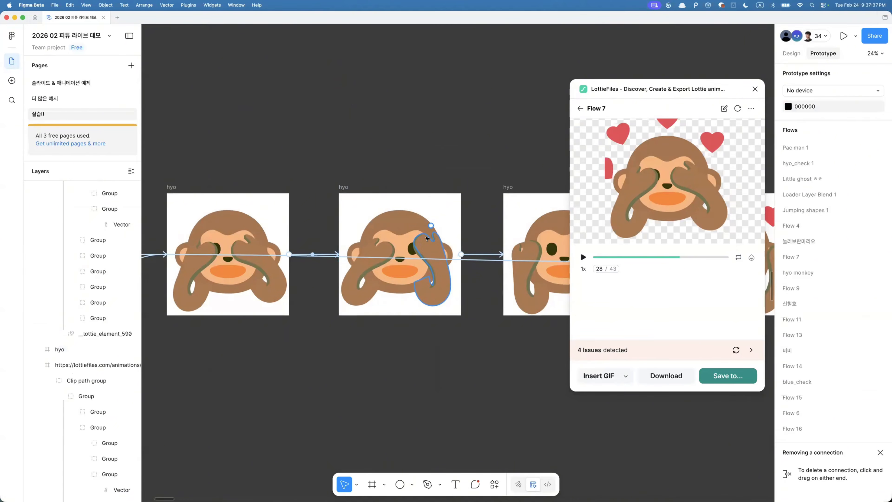
left_click(428, 238)
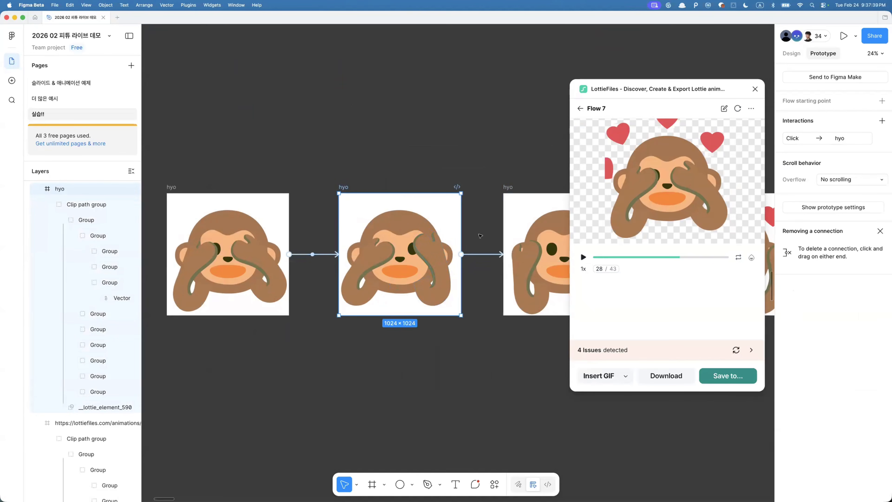
left_click(580, 109)
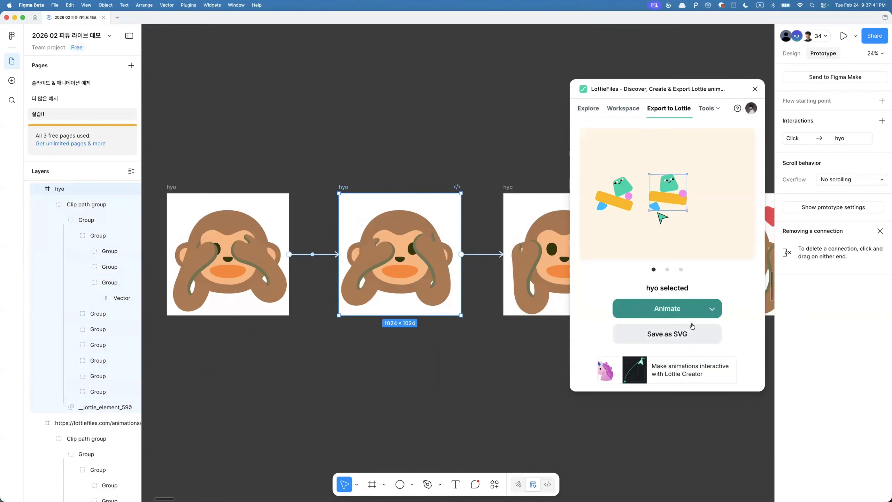
left_click(712, 308)
mouse_move(677, 287)
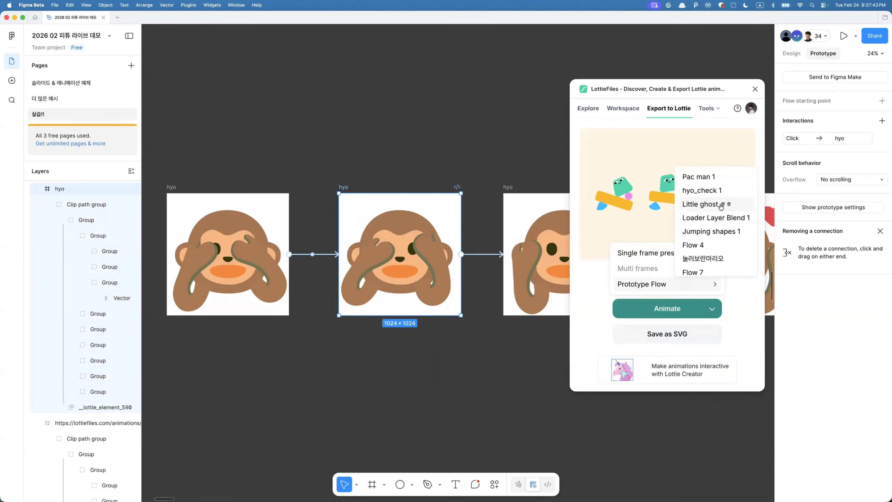
scroll(702, 204, "down", 4)
left_click(704, 201)
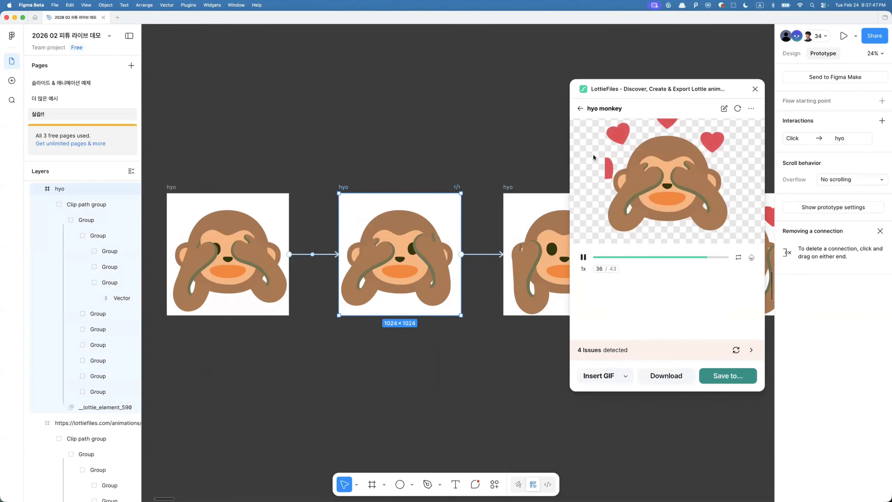
left_click(583, 257)
- Quit and reopen Figma, then select the last hyo frame again
scroll(531, 284, "down", 5)
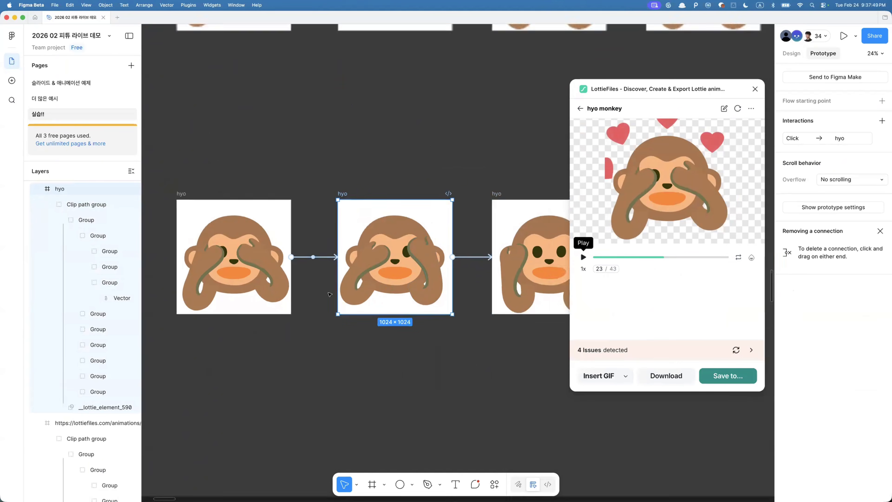
left_click(512, 264, "super")
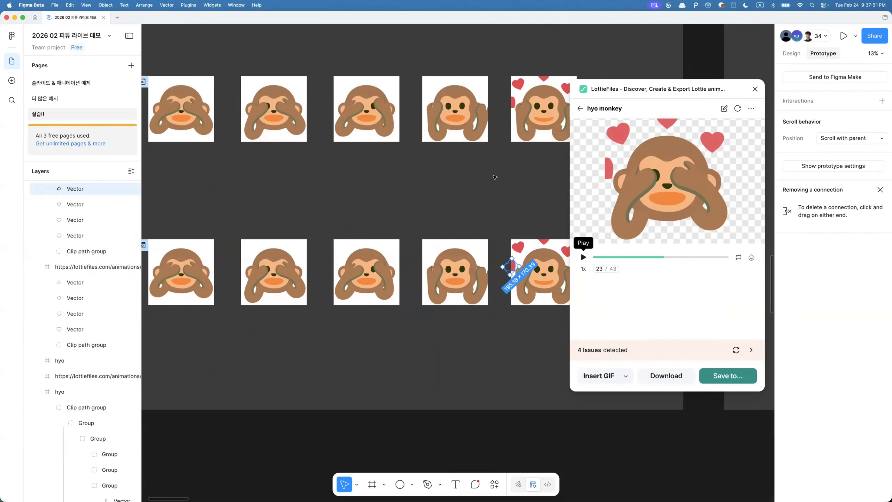
key("super+q")
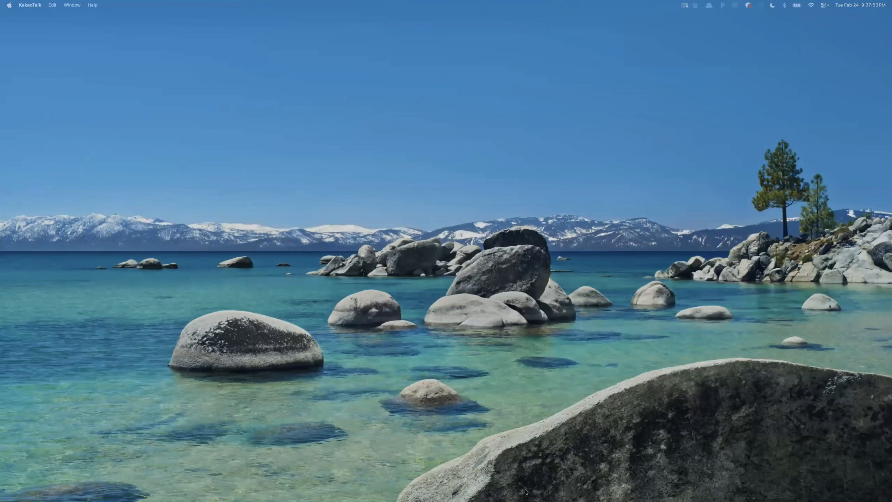
mouse_move(456, 492)
left_click(493, 482)
left_click_drag(891, 250, 440, 191)
double_click(440, 191)
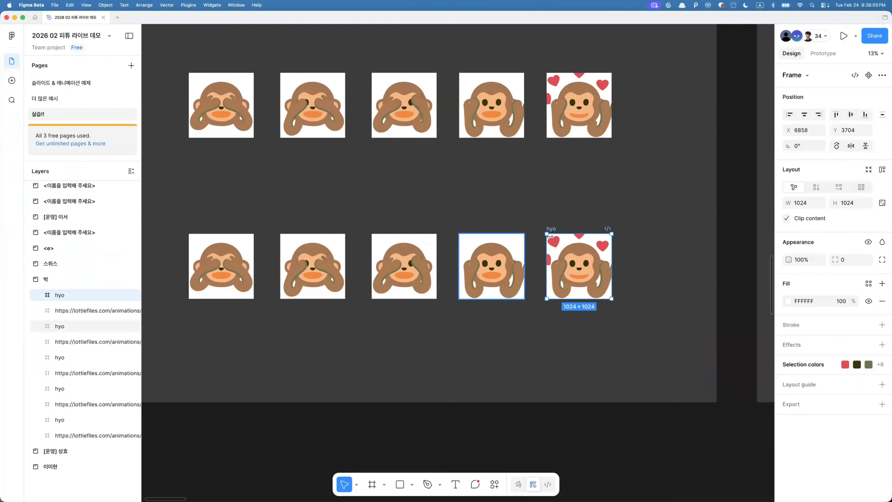
- Examine the heart and monkey layer structure inside the hyo frames
scroll(577, 256, "up", 3)
double_click(544, 236)
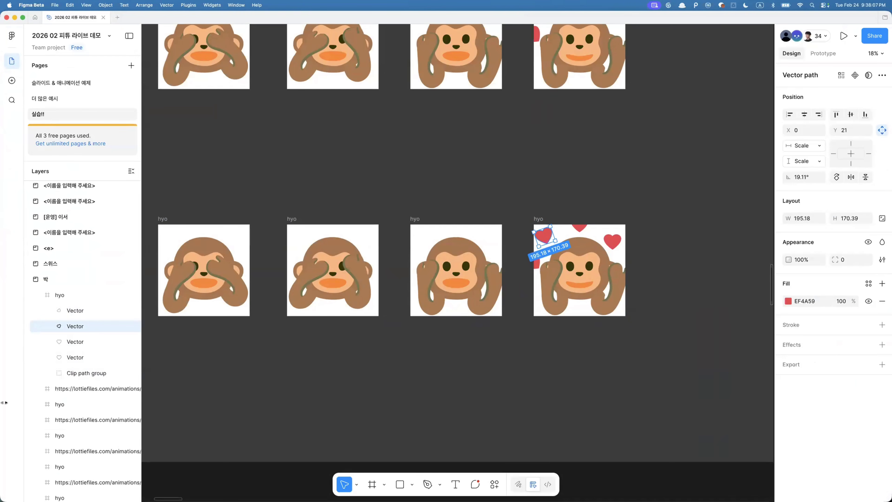
key("alt+super+a")
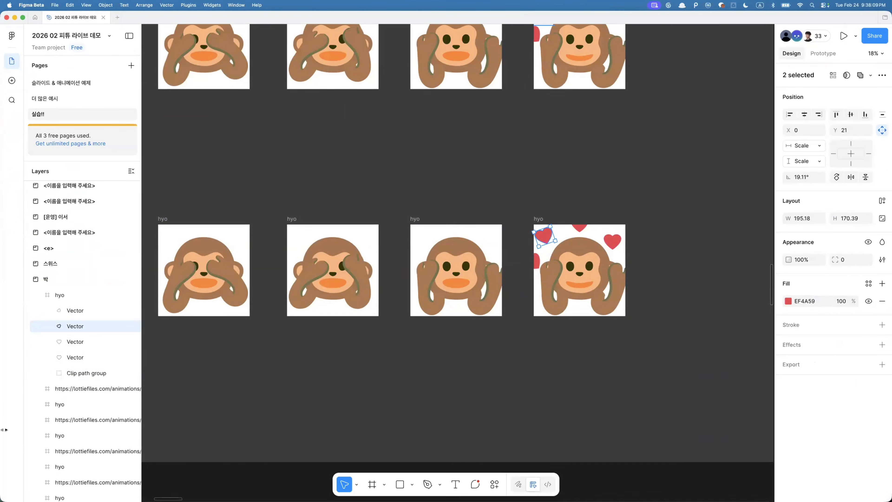
left_click(456, 274)
left_click(457, 274)
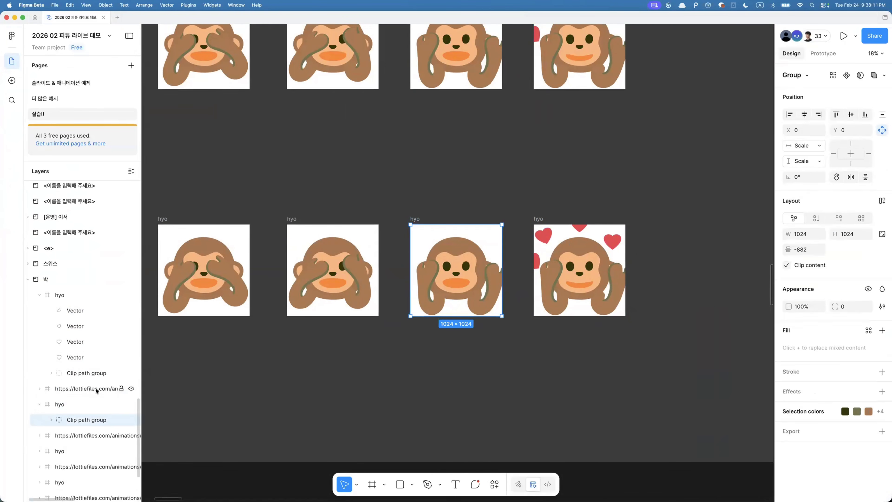
key("Return")
key("Return")
scroll(71, 342, "down", 5)
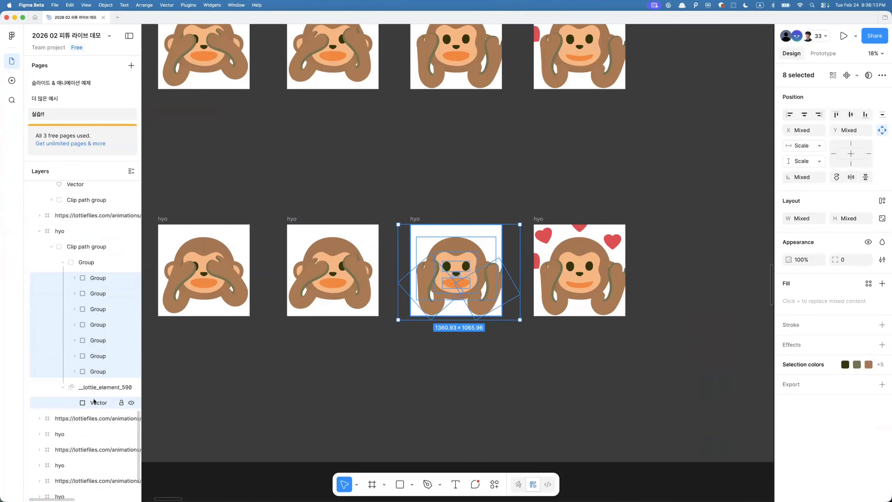
left_click(83, 356)
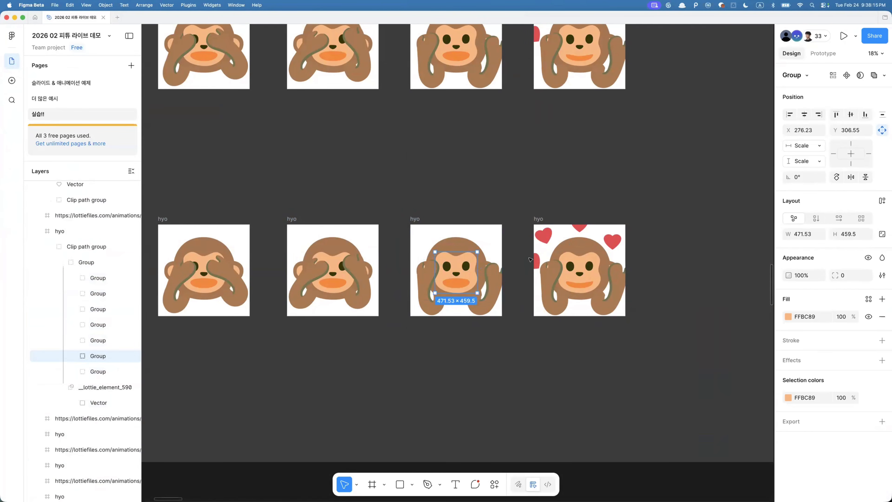
- Copy the four hearts from the last hyo frame and paste them into the three preceding hyo frames
scroll(530, 258, "up", 3)
left_click(352, 220)
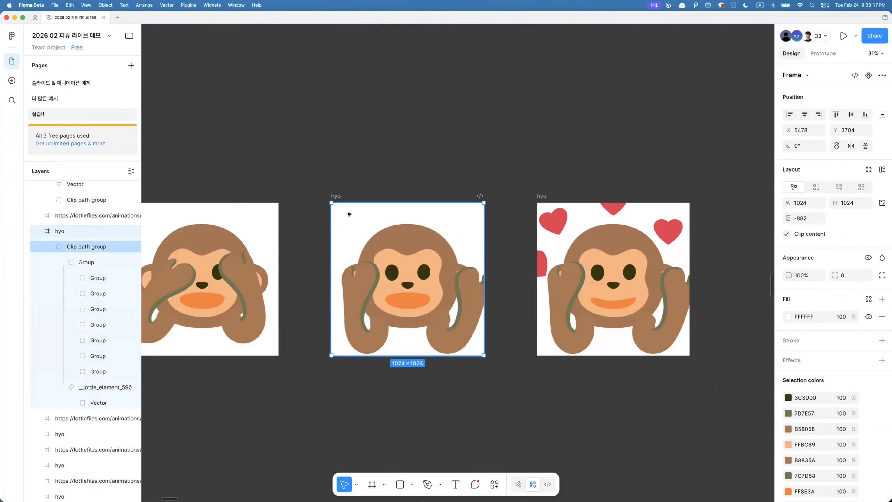
left_click(555, 223)
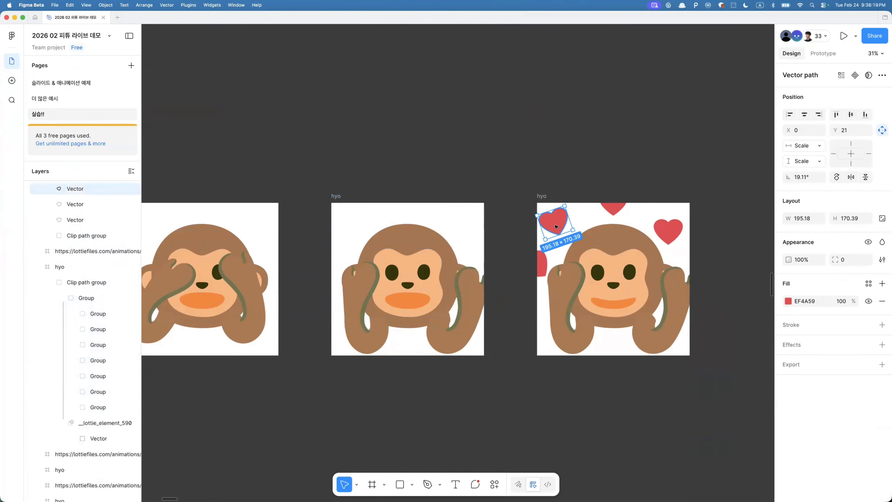
left_click(619, 208)
left_click(681, 231, "shift")
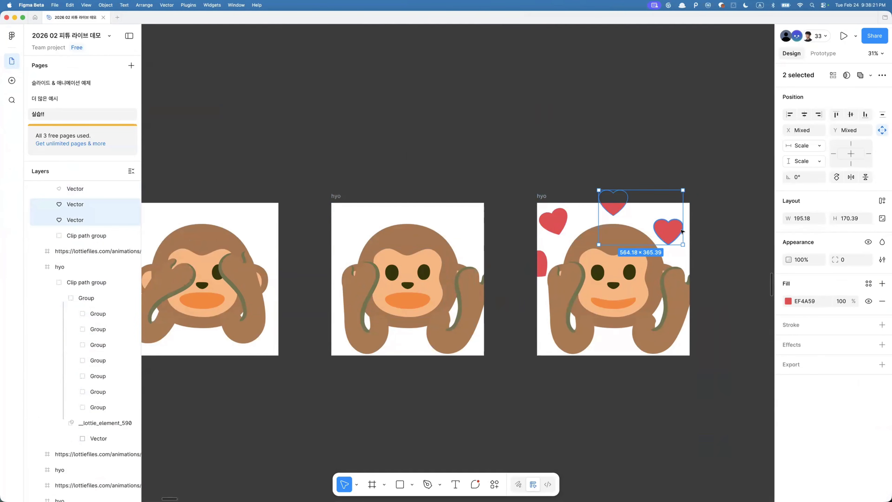
left_click(536, 254)
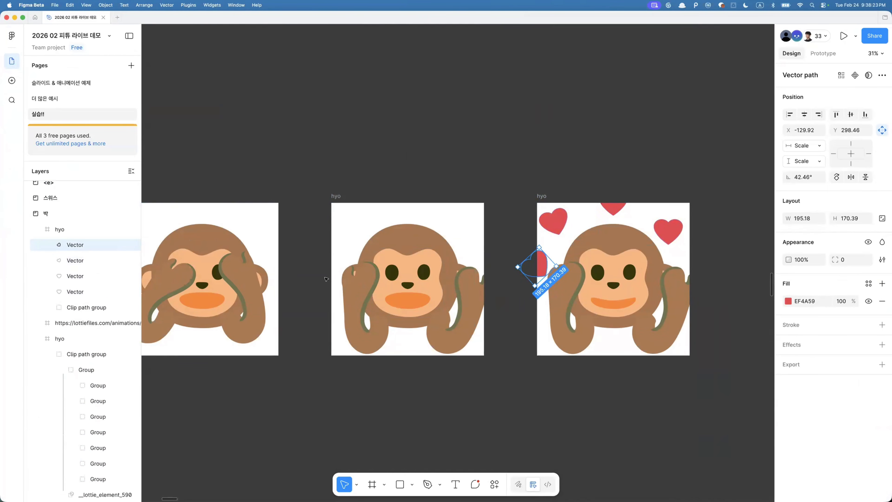
left_click(550, 229, "shift")
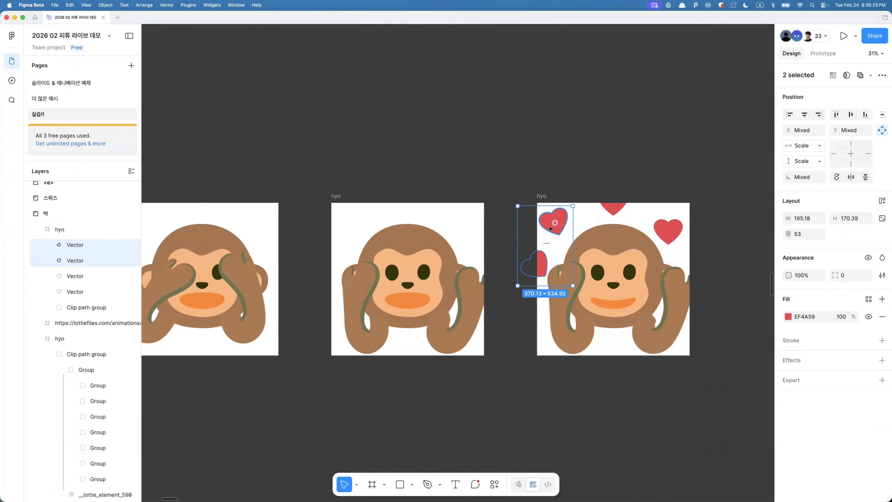
left_click(614, 211, "shift")
left_click(668, 231, "shift")
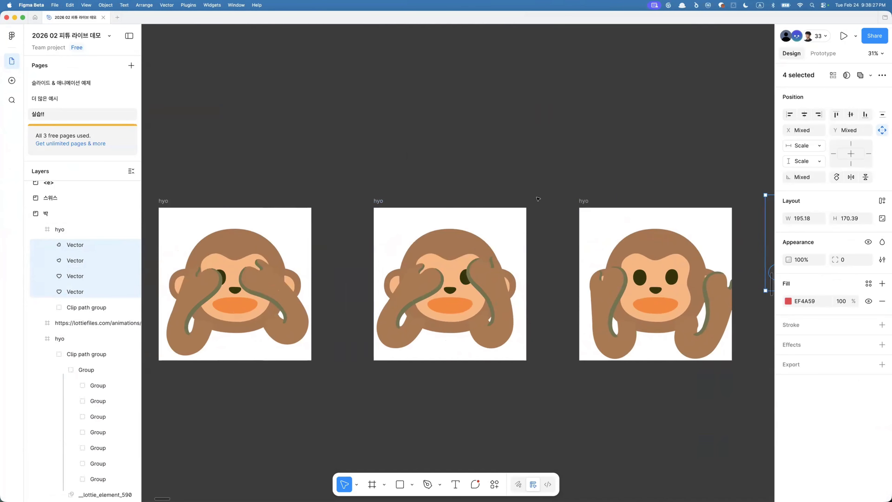
left_click(584, 212)
left_click(381, 204, "shift")
scroll(381, 205, "left", 5)
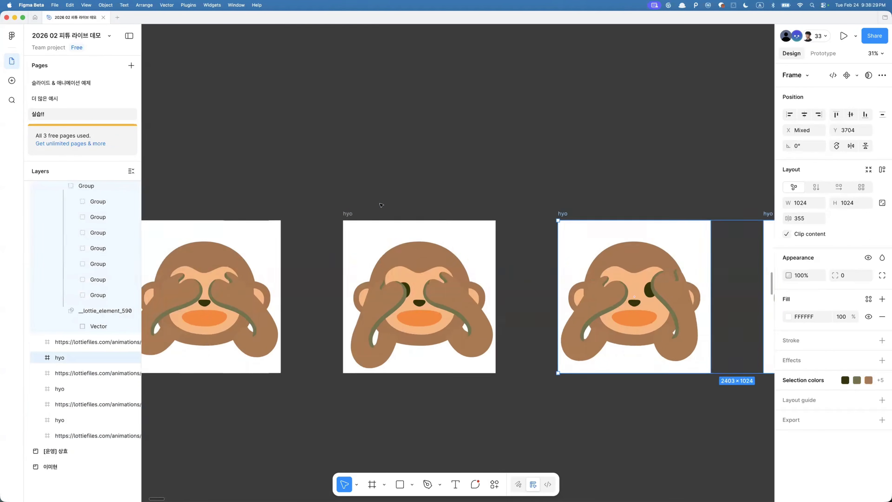
scroll(382, 204, "down", 3)
left_click(429, 209, "shift")
key("ctrl+v")
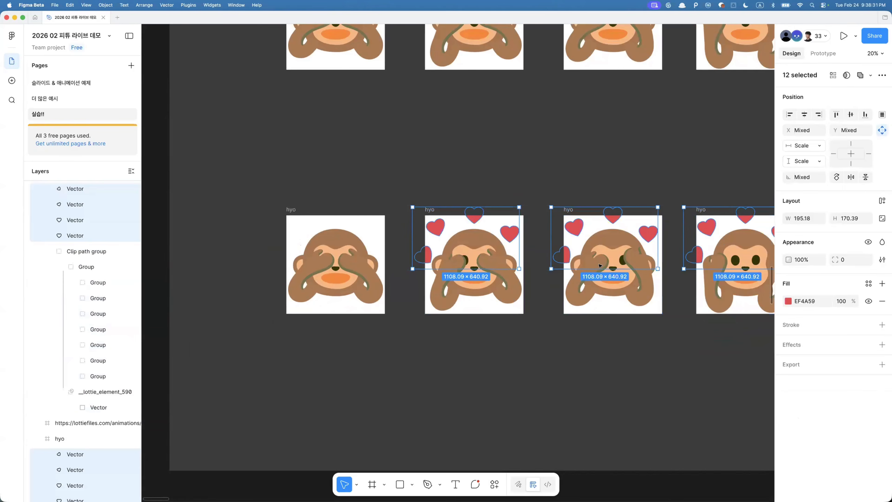
- Set the opacity of the pasted hearts to 0%
scroll(599, 266, "right", 5)
scroll(600, 265, "down", 1)
key("0")
key("0")
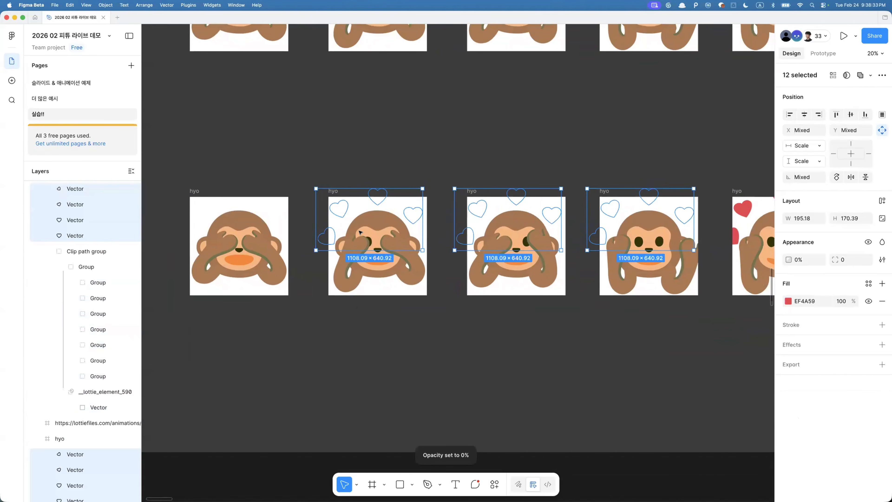
- Paste the hearts into the first hyo frame and set their opacity to 0%
left_click(207, 207)
key("super+v")
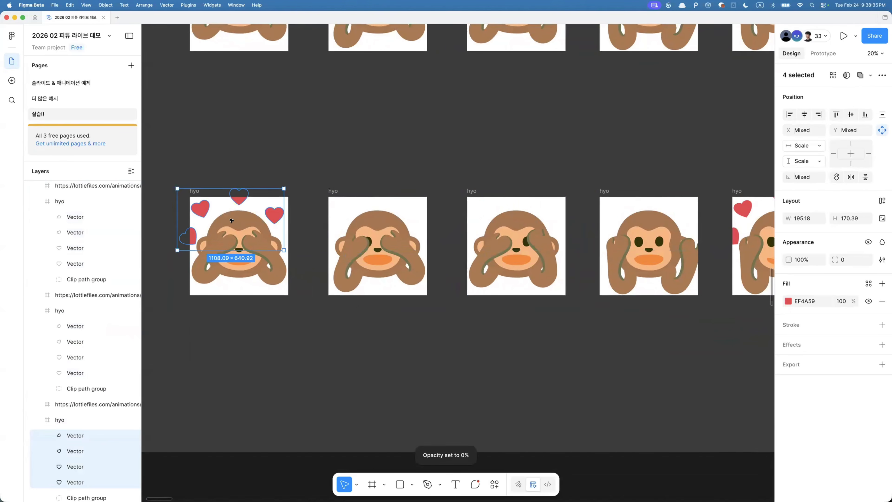
key("0")
key("0")
- Explore the monkey's nested groups in the hyo frames to locate the eye shapes
scroll(355, 189, "down", 3)
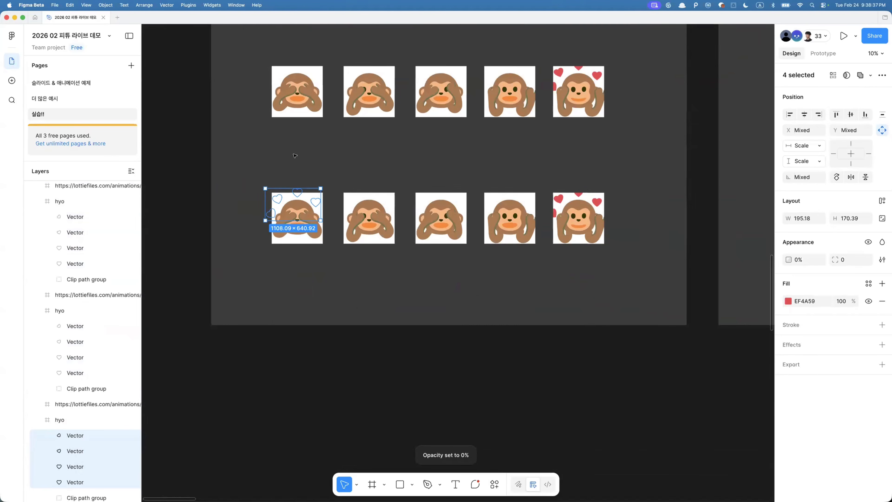
left_click(392, 180)
left_click(443, 222)
scroll(443, 222, "up", 3)
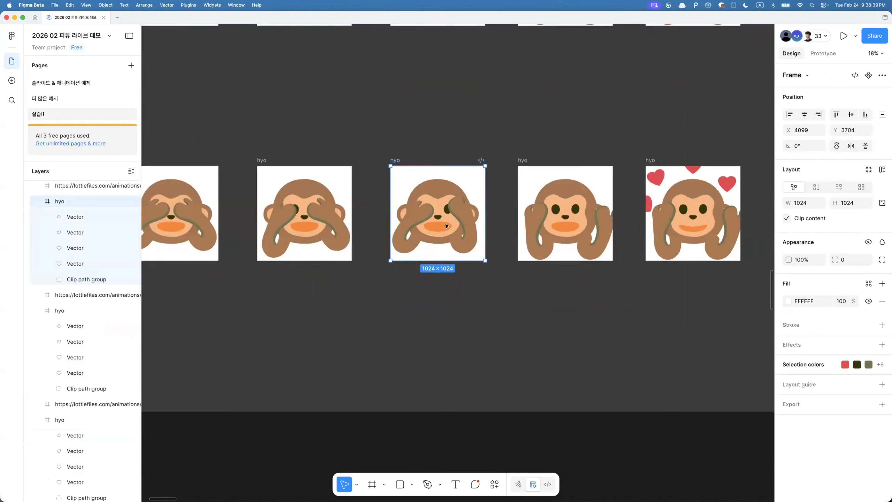
double_click(463, 224)
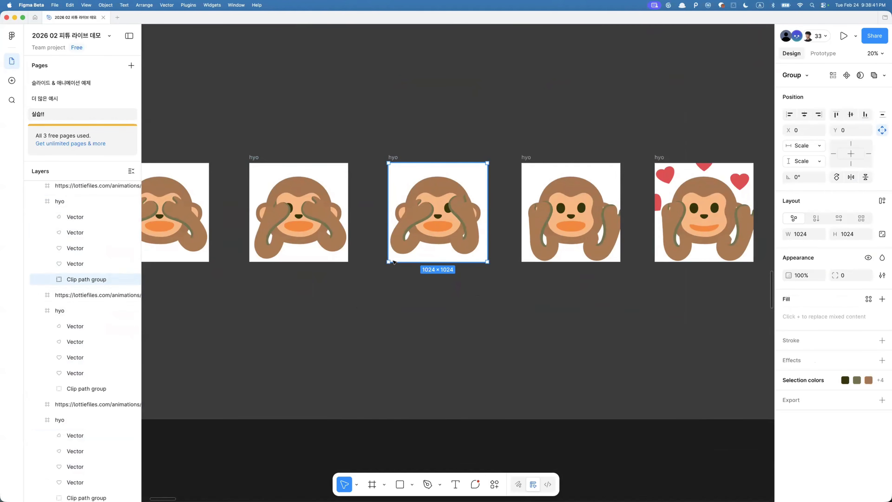
scroll(447, 244, "up", 3)
left_click(474, 207, "super")
scroll(84, 335, "down", 3)
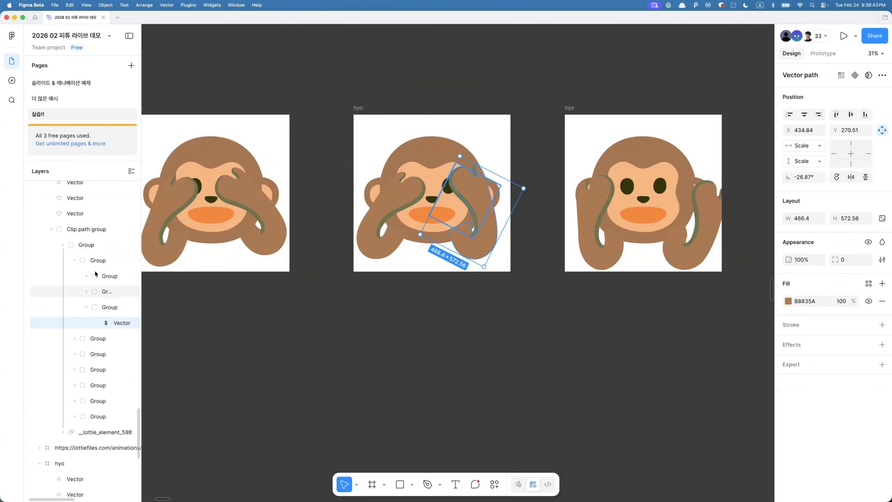
scroll(407, 302, "right", 8)
double_click(390, 244)
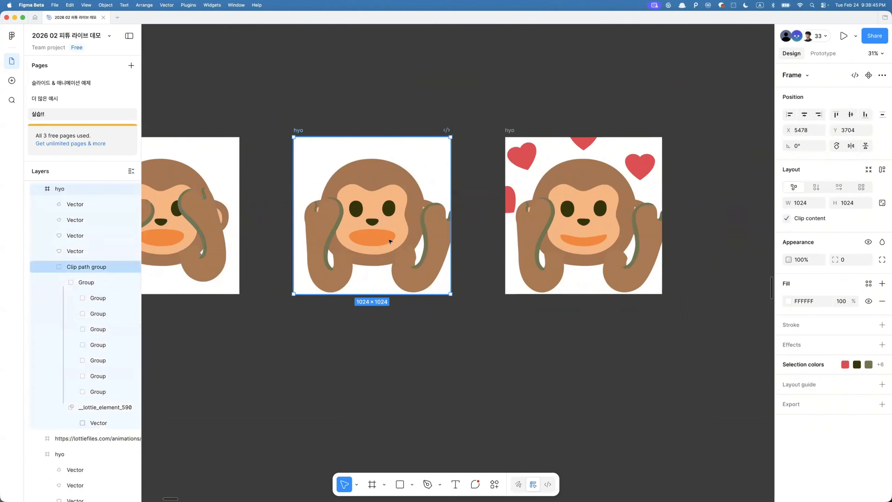
- Select the right eye vector and all matching layers across frames, then rename them R eye
left_click(388, 208, "super")
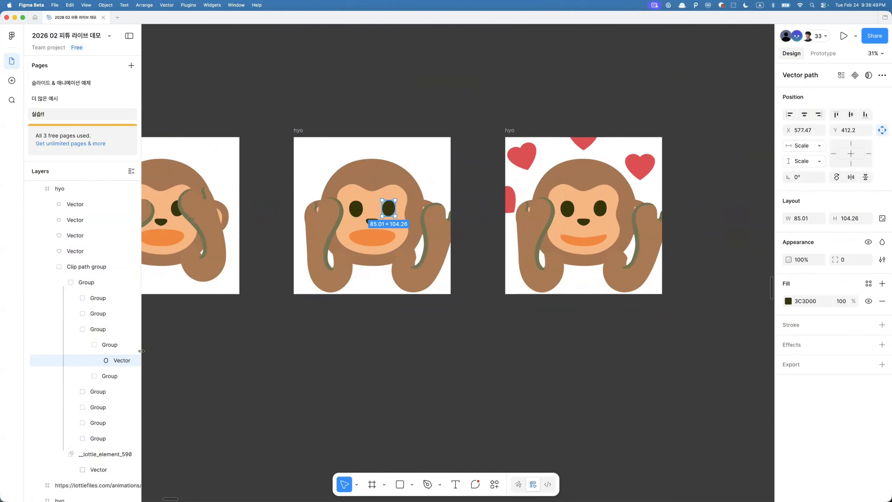
left_click_drag(142, 351, 208, 351)
scroll(365, 217, "left", 5)
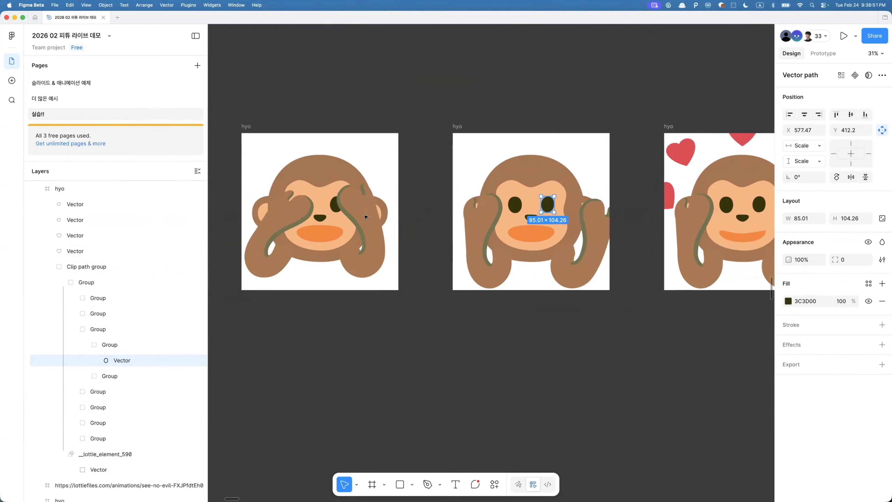
scroll(365, 217, "left", 2)
key("alt+super+a")
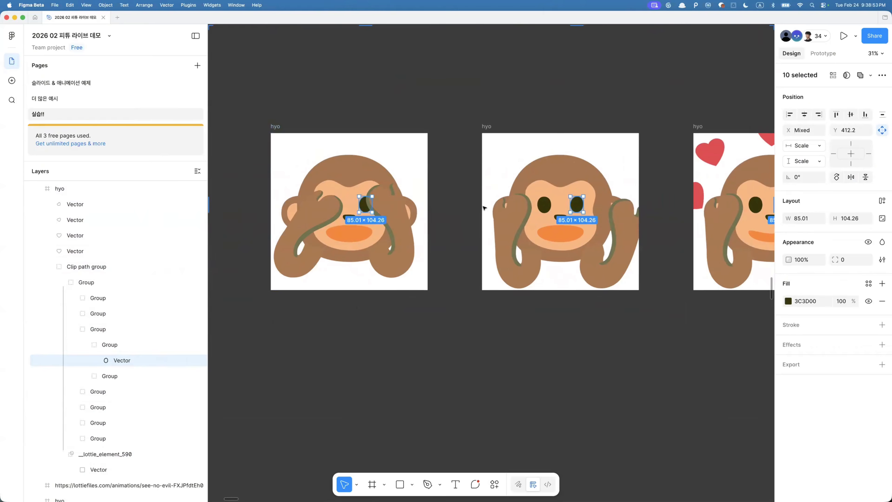
scroll(483, 207, "down", 5)
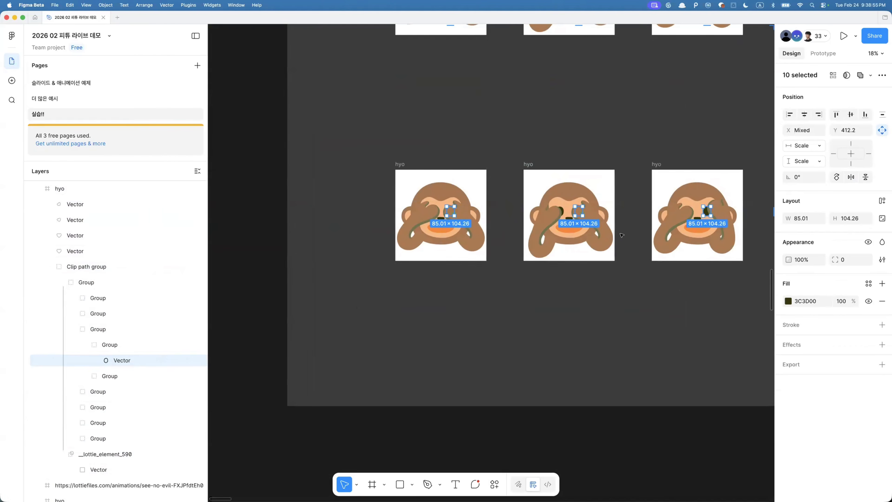
scroll(451, 215, "up", 3)
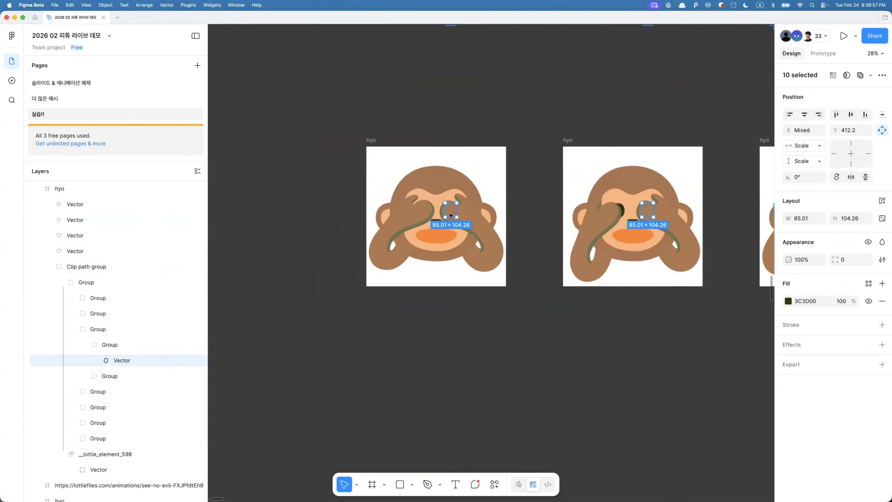
key("super+r")
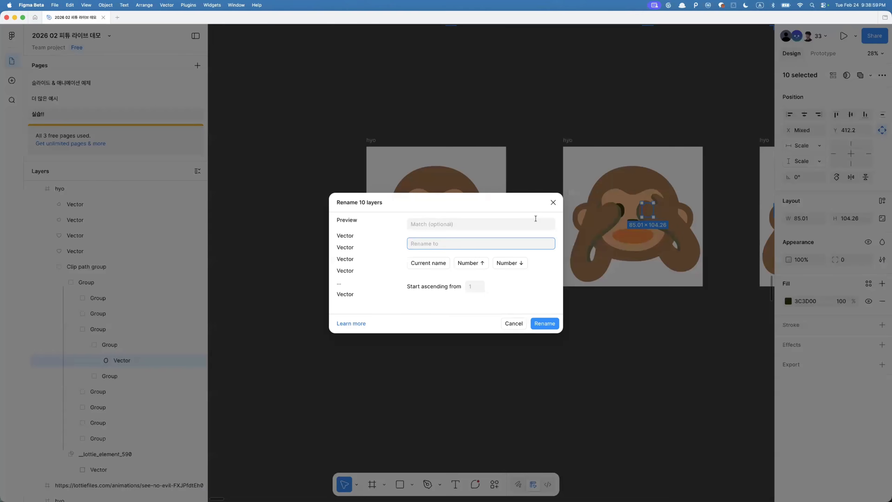
key("Return")
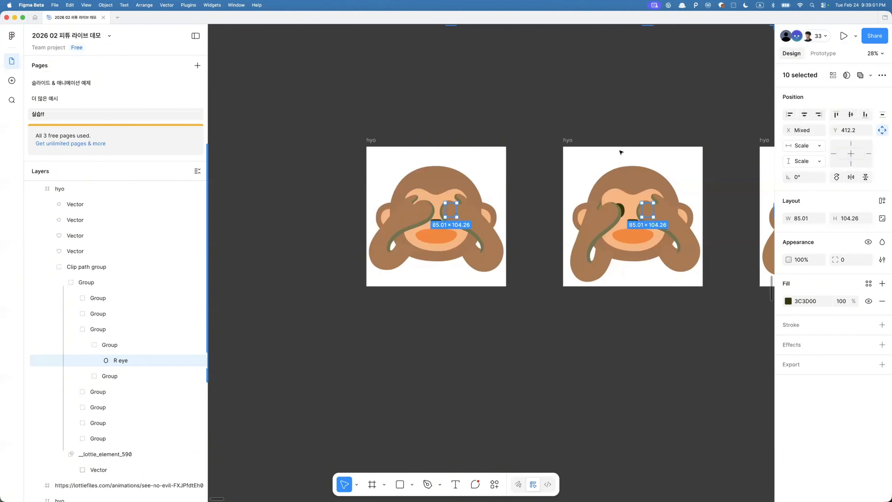
- Select the left eye vector and all matching layers across frames, then rename them L eye
left_click(624, 208)
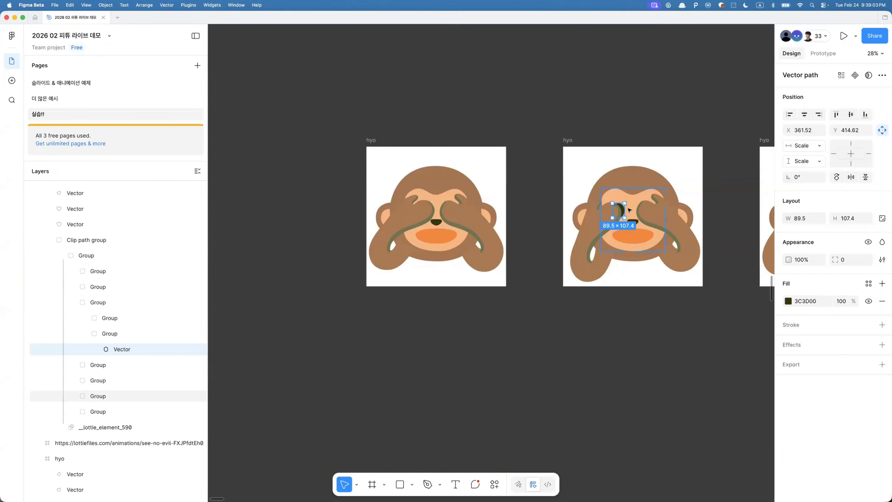
key("alt+super+a")
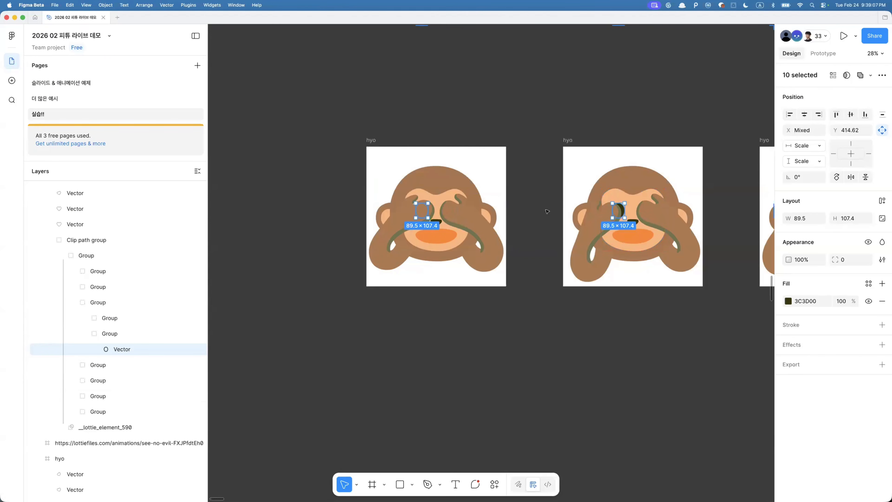
scroll(388, 158, "down", 5)
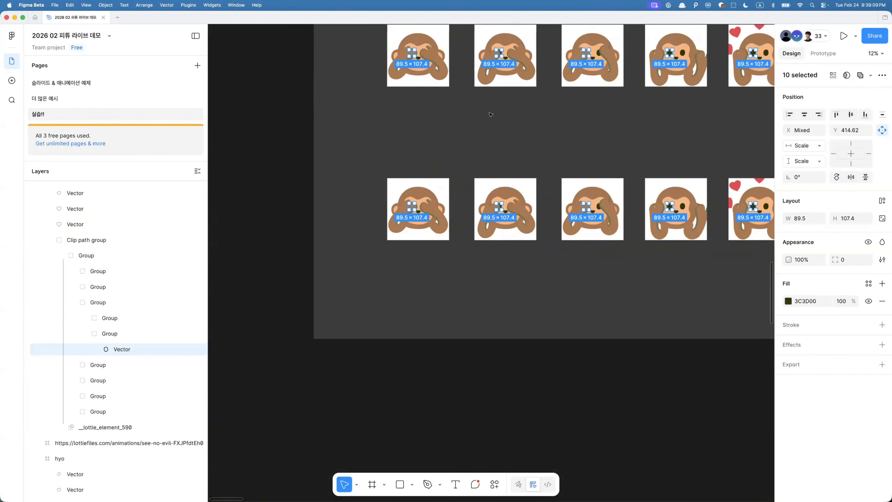
scroll(491, 115, "up", 3)
scroll(491, 114, "right", 3)
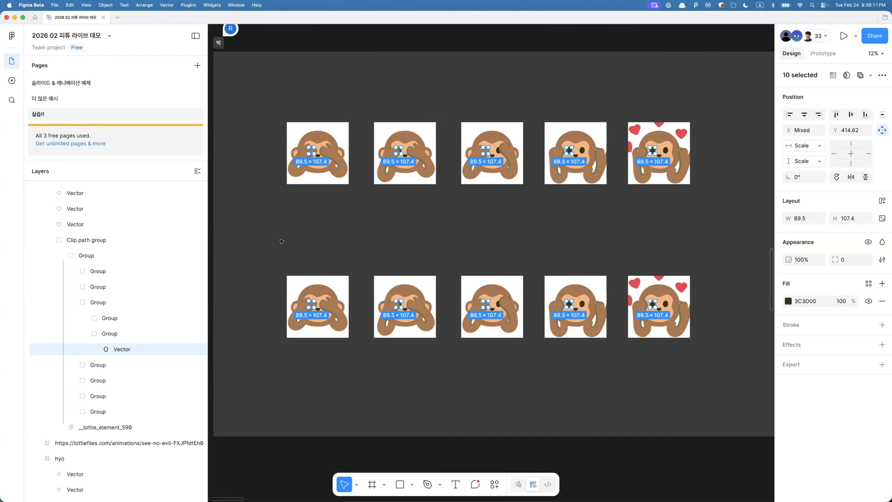
scroll(282, 241, "up", 3)
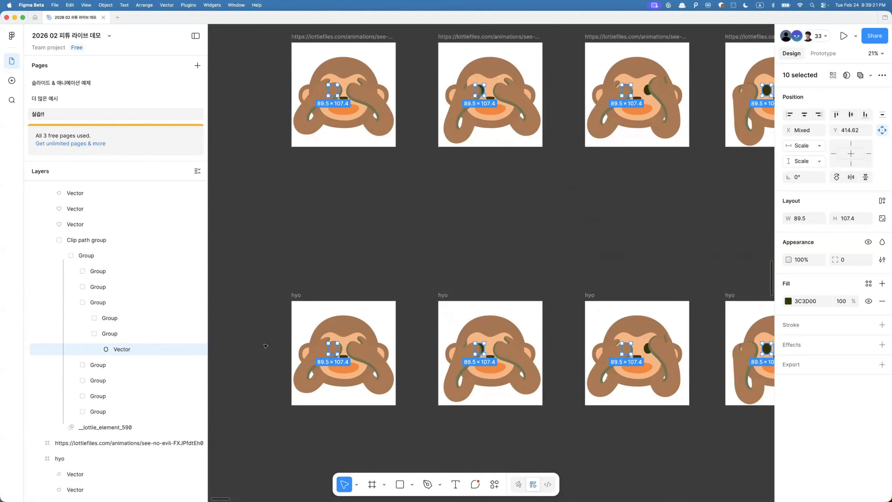
scroll(341, 347, "up", 3)
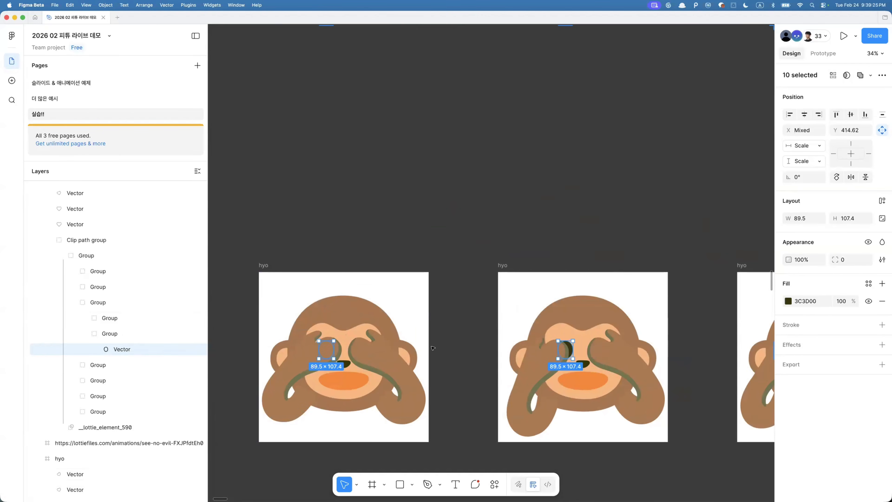
key("super+r")
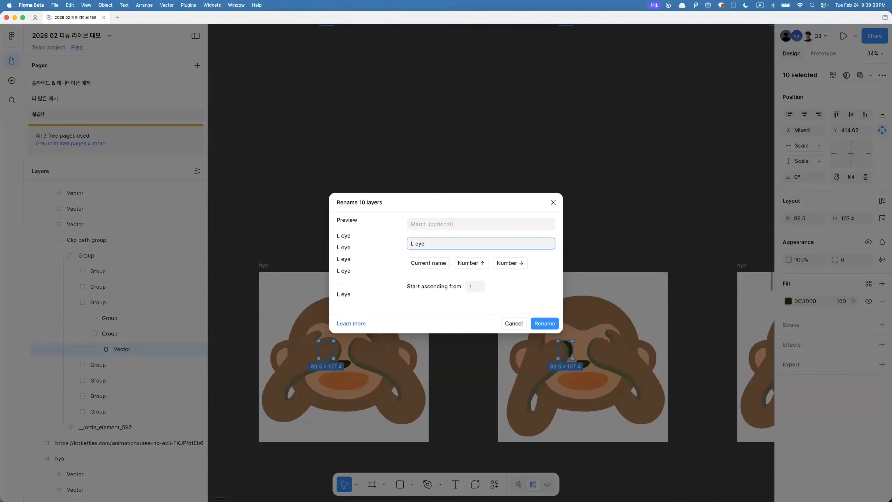
key("Return")
scroll(540, 337, "down", 5)
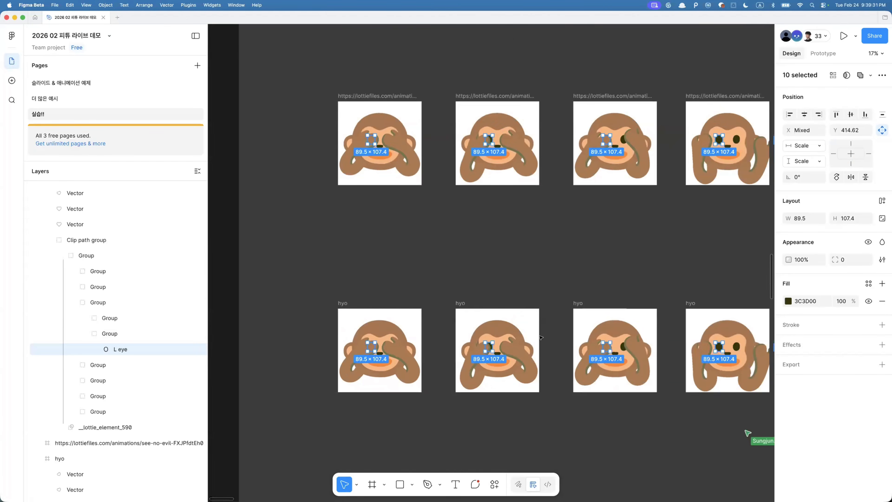
- Pan across the monkey frames to inspect the eye layers and the hyo row
scroll(541, 337, "right", 5)
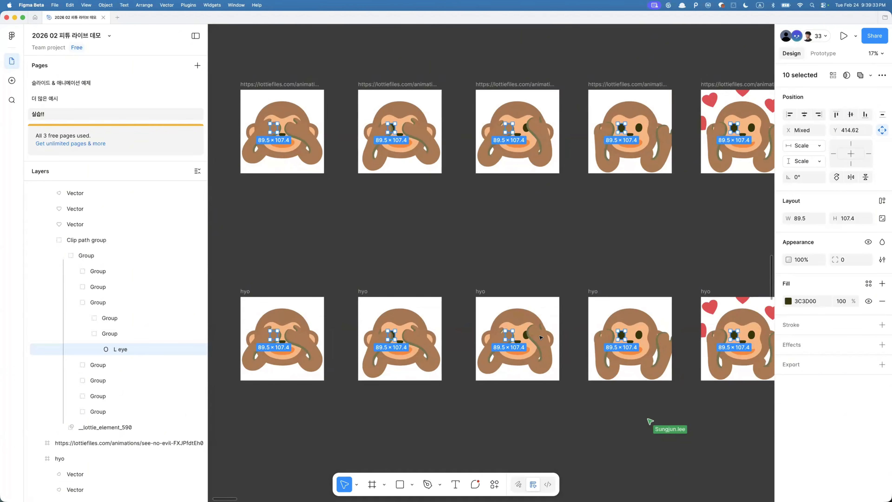
scroll(604, 366, "right", 6)
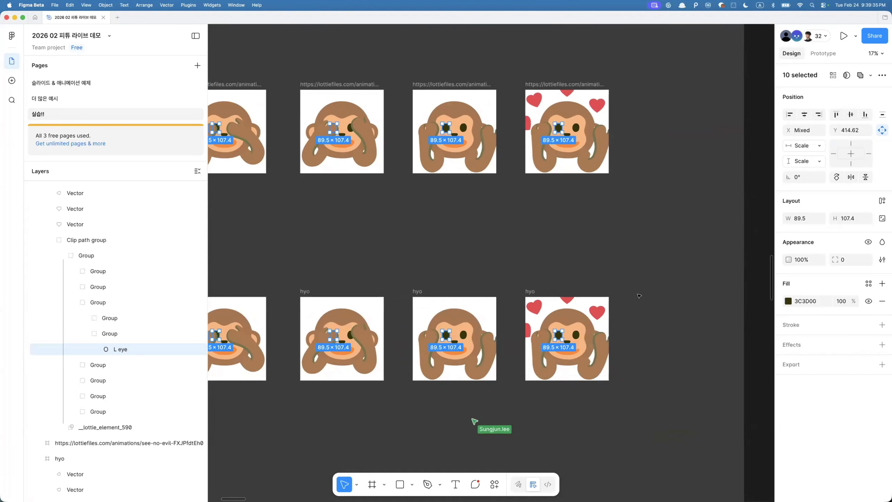
left_click(640, 302)
scroll(640, 301, "down", 5)
left_click_drag(298, 284, 688, 387)
scroll(425, 239, "down", 3)
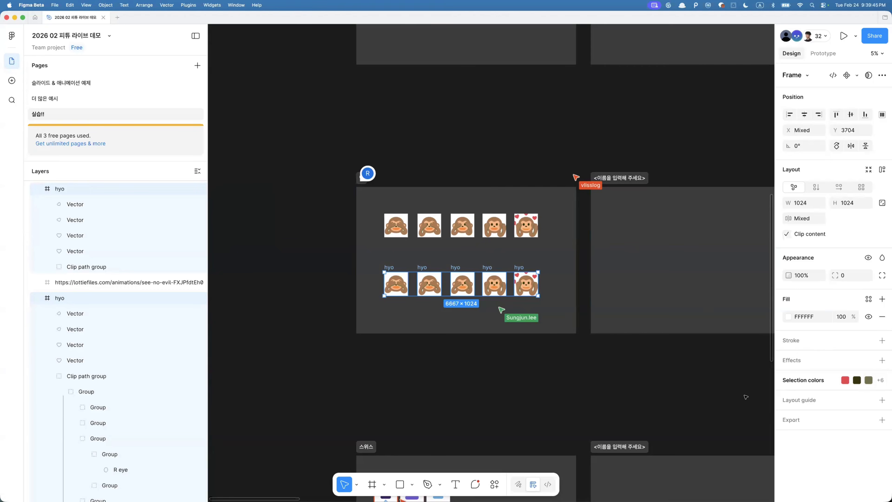
left_click(527, 384)
scroll(527, 383, "right", 5)
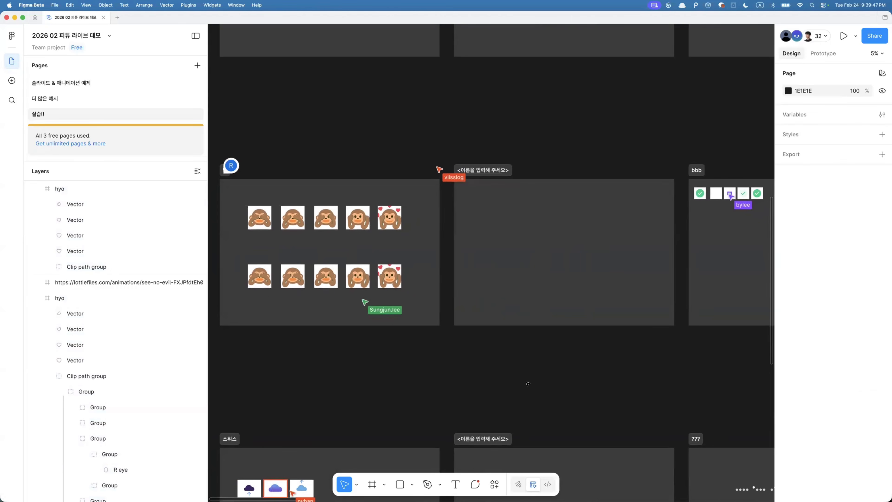
- Launch the LottieFiles plugin and open the crying-loudly emoji from the free animations
key("super+k")
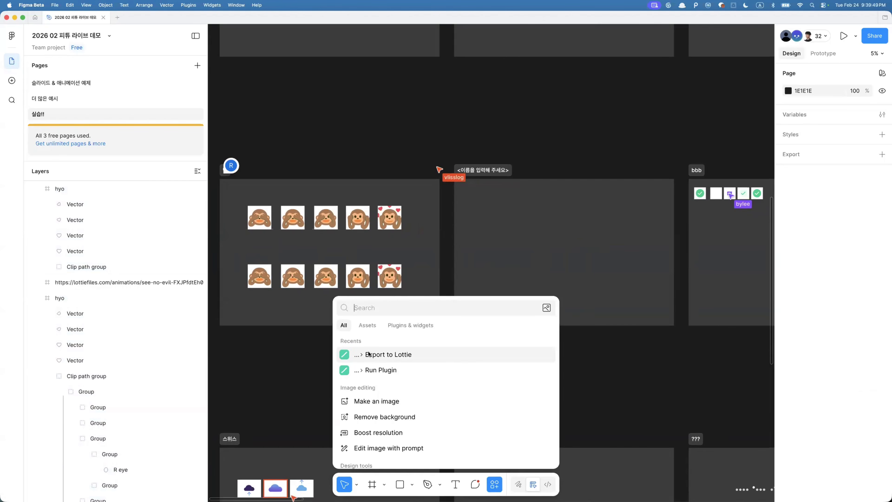
left_click(379, 369)
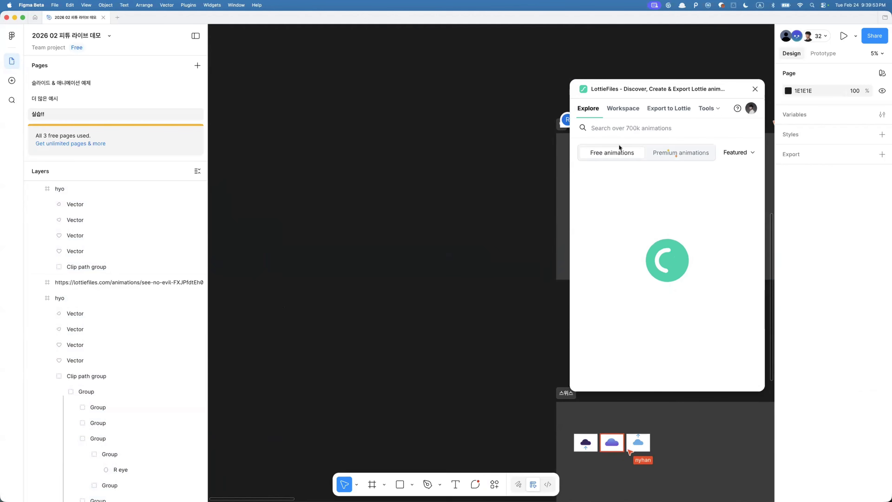
scroll(703, 340, "down", 1)
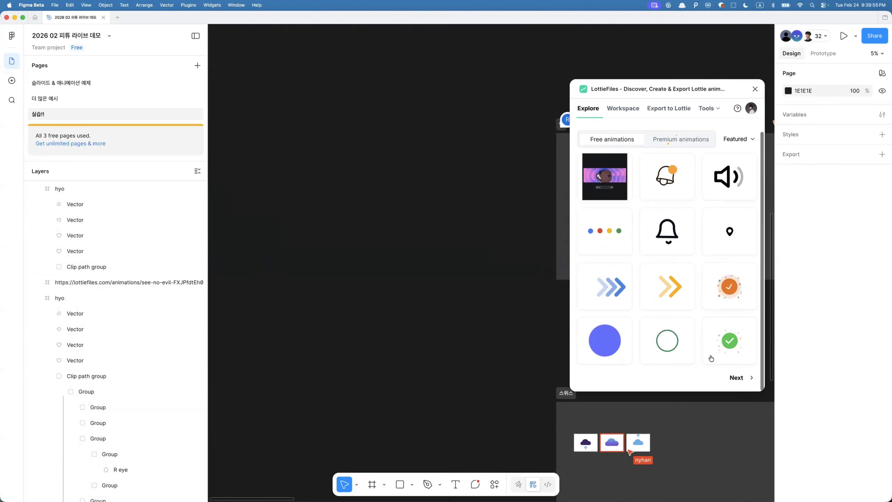
left_click(738, 377)
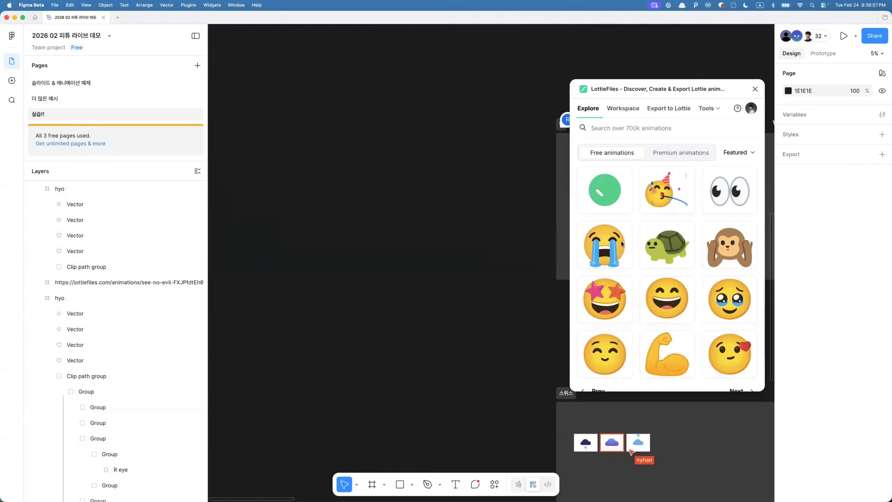
left_click(622, 243)
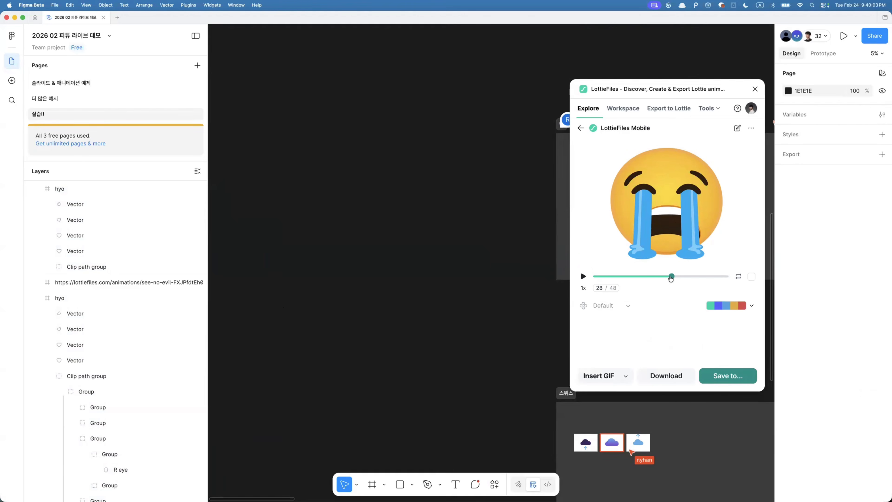
- Scrub the animation to frame 11, insert that frame as SVG, and move it aside on the canvas
left_click_drag(671, 279, 616, 263)
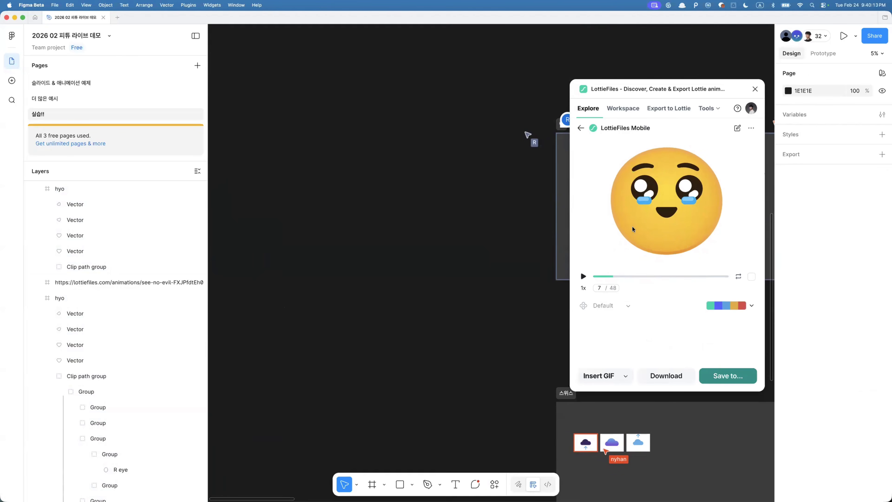
left_click_drag(614, 278, 678, 275)
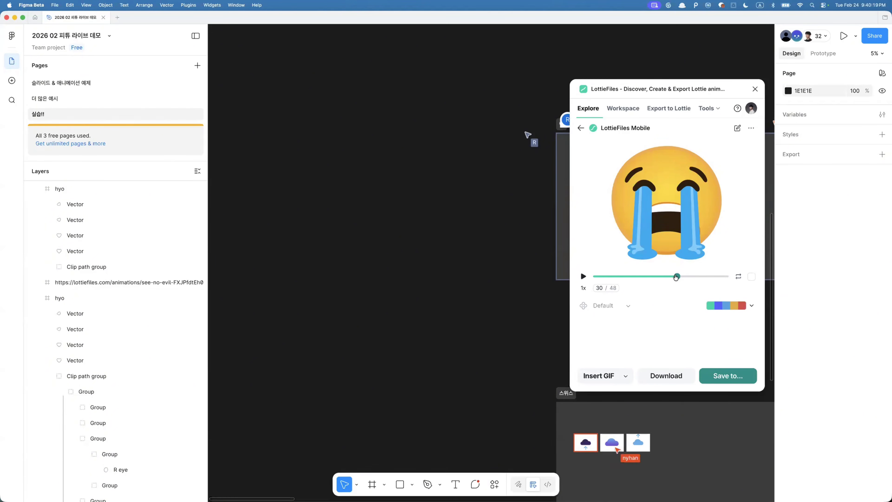
left_click_drag(676, 276, 625, 276)
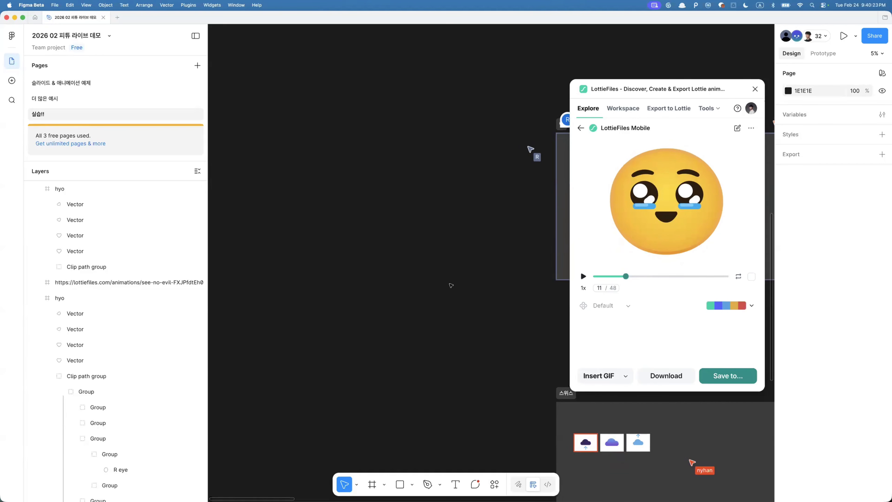
left_click(604, 376)
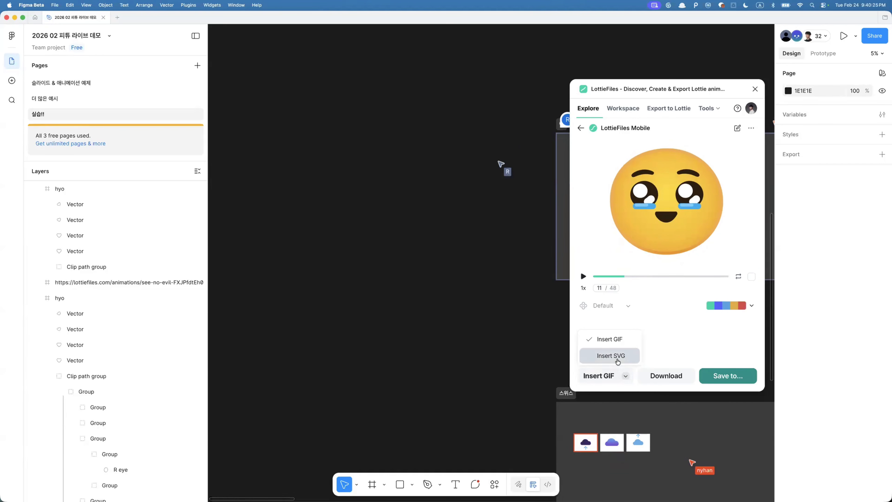
left_click(602, 355)
scroll(456, 286, "down", 3)
left_click_drag(455, 287, 285, 286)
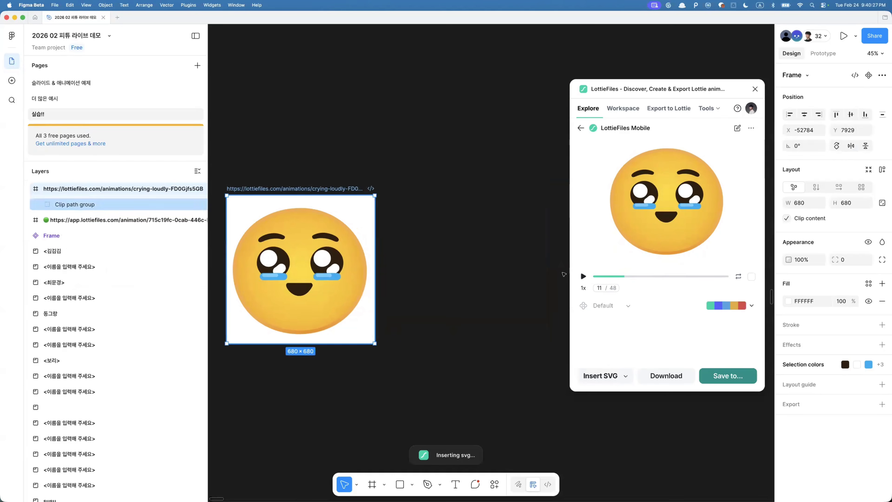
left_click(448, 297)
- Scrub to frame 30 and insert it as a second SVG frame beside the first
left_click_drag(625, 276, 677, 277)
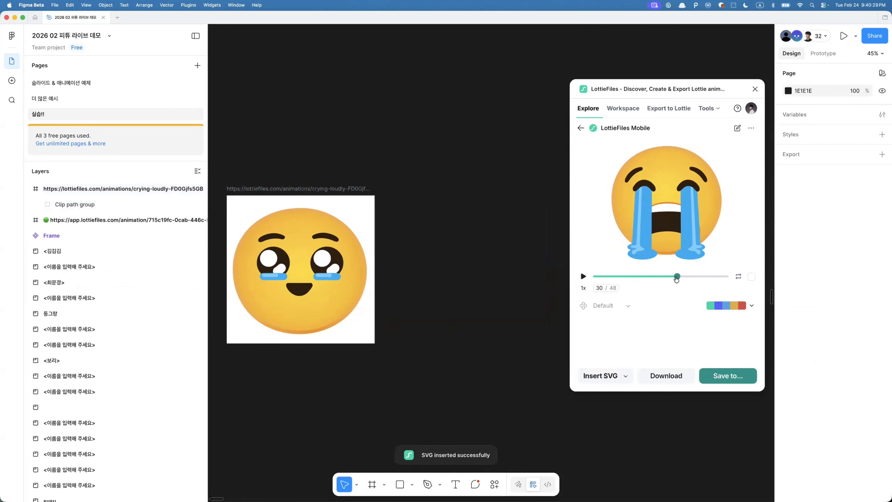
left_click(625, 376)
left_click(616, 357)
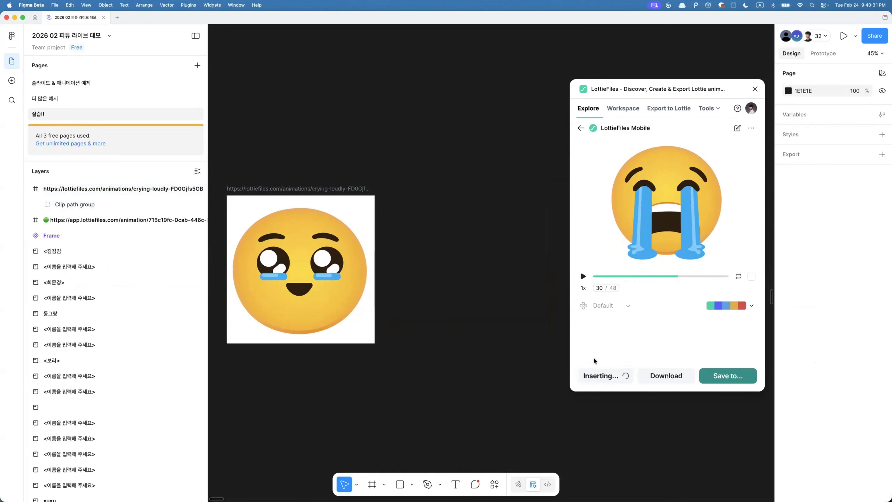
left_click_drag(436, 301, 413, 305)
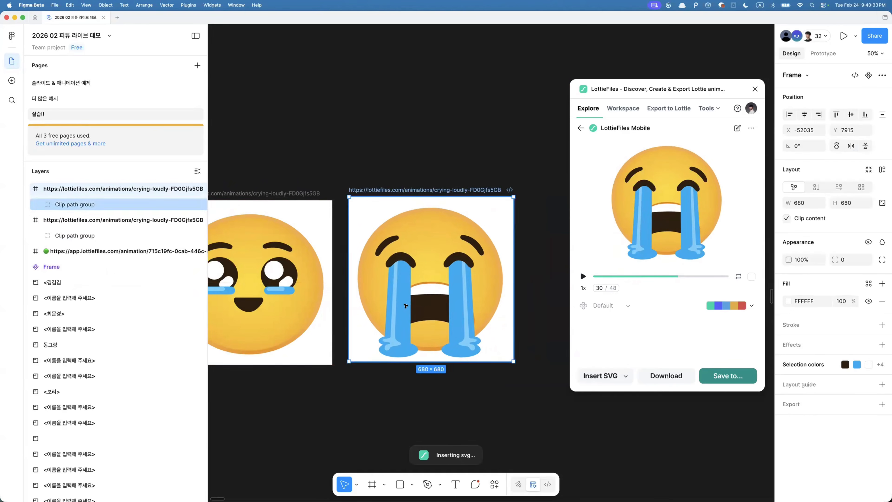
scroll(387, 304, "down", 3)
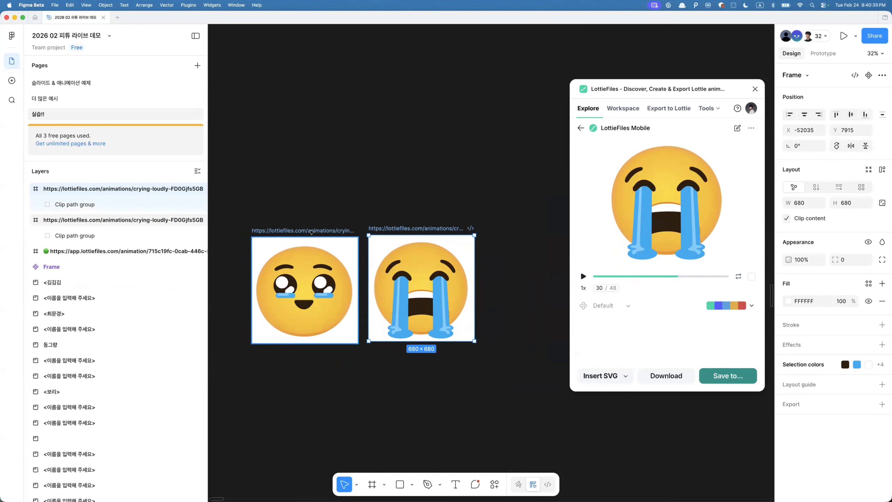
- Scrub to frame 34 and insert it as a third SVG frame
mouse_move(703, 278)
left_mouse_down()
mouse_move(648, 285)
mouse_move(689, 281)
left_mouse_up()
left_click(534, 264)
scroll(533, 264, "right", 2)
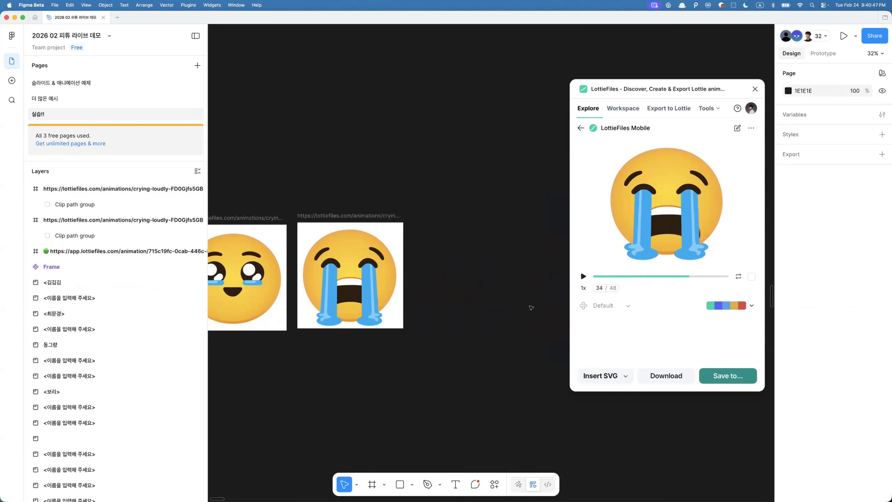
left_click(626, 375)
left_click(601, 375)
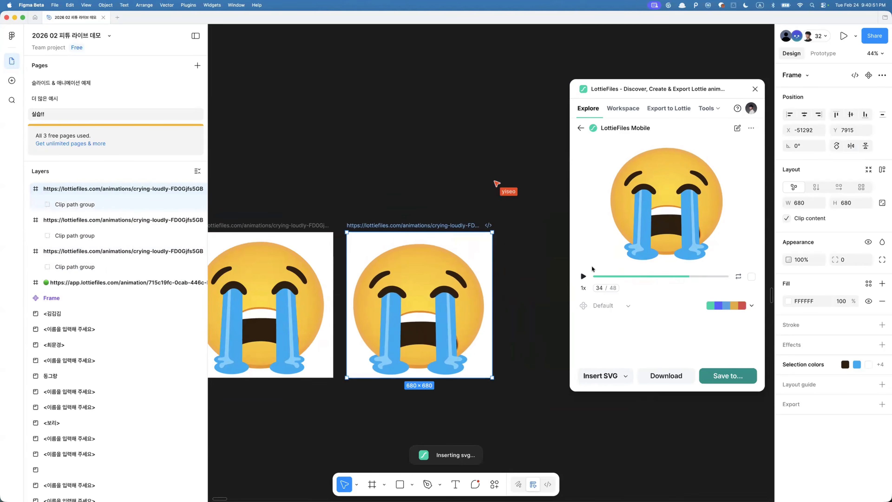
- Scrub to frame 39 and insert it as a fourth SVG frame
left_click_drag(688, 278, 701, 277)
left_click(530, 276)
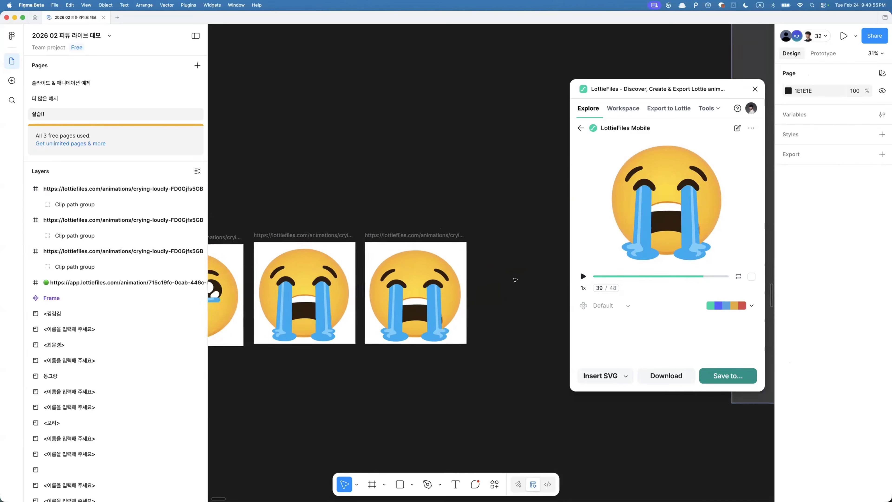
left_click(600, 376)
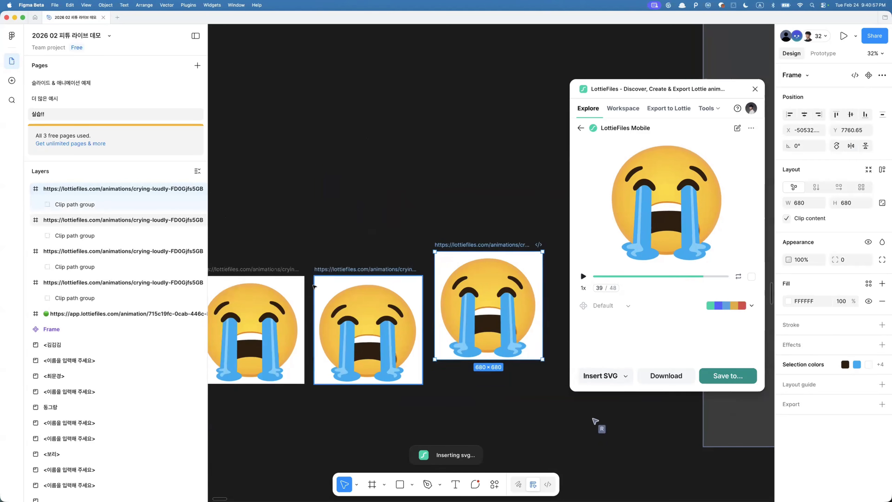
- Select three of the crying-emoji frames and animate them as Multi frames in Export to Lottie
left_click_drag(230, 230, 504, 381)
scroll(383, 355, "left", 3)
scroll(383, 355, "down", 1)
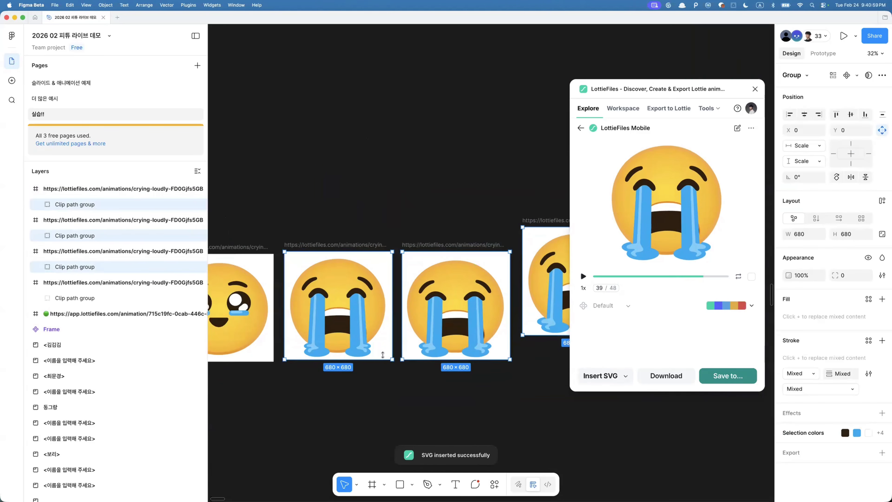
left_click(339, 244)
left_click(815, 55)
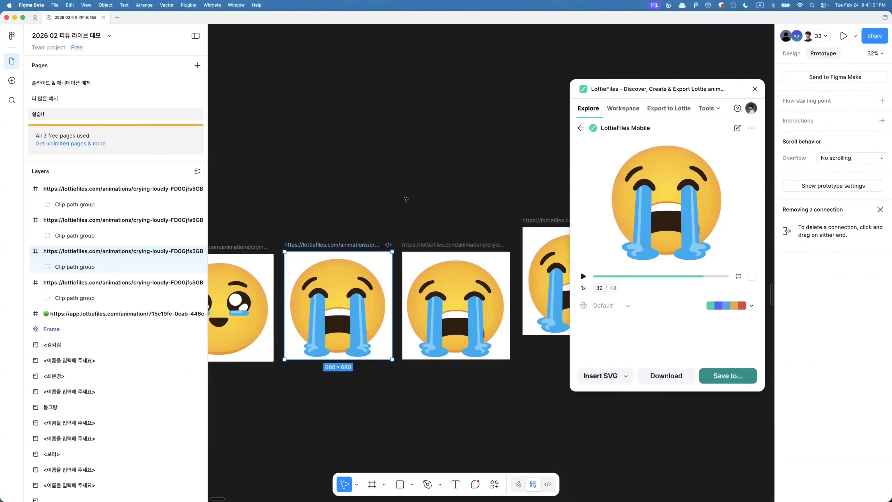
scroll(354, 191, "down", 3)
left_click_drag(352, 191, 550, 317)
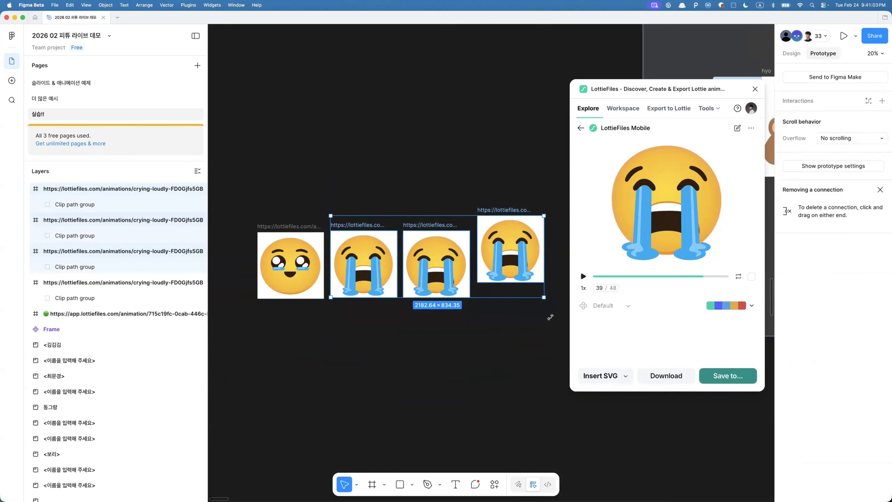
left_click(664, 109)
left_click(712, 309)
mouse_move(679, 278)
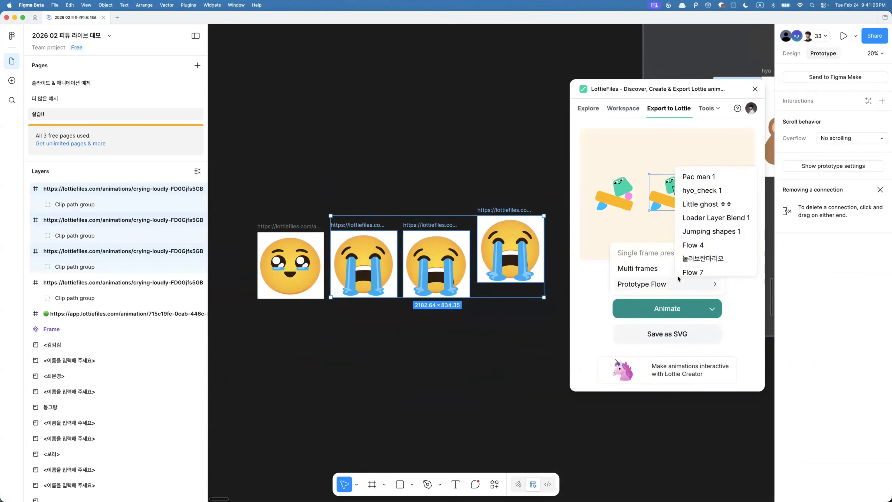
left_click(638, 268)
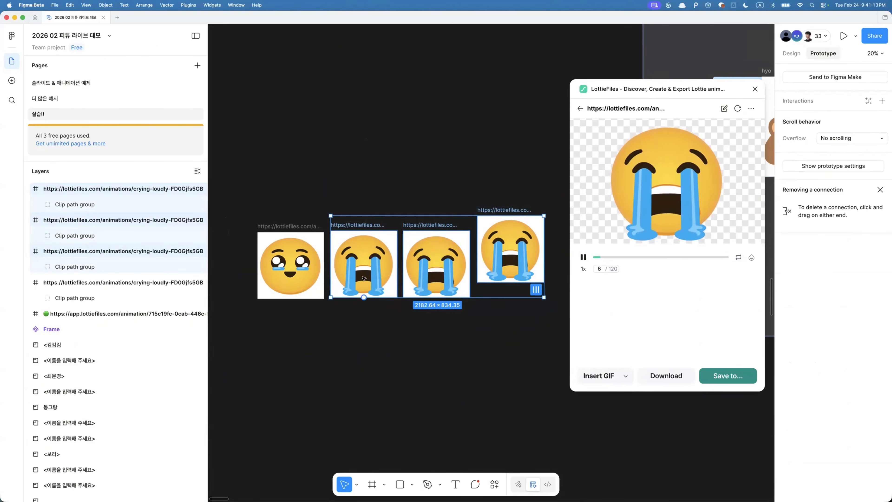
- Leave the animation preview and close the LottieFiles plugin
scroll(361, 274, "up", 3, "ctrl")
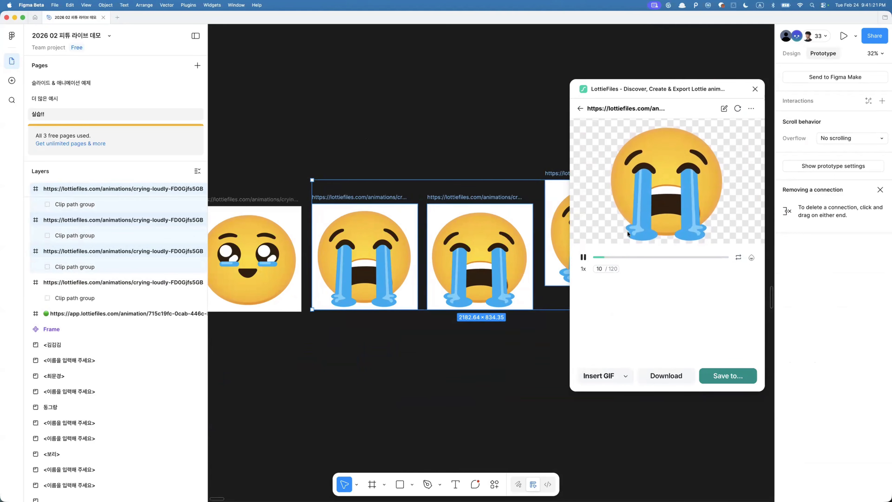
scroll(491, 200, "down", 3)
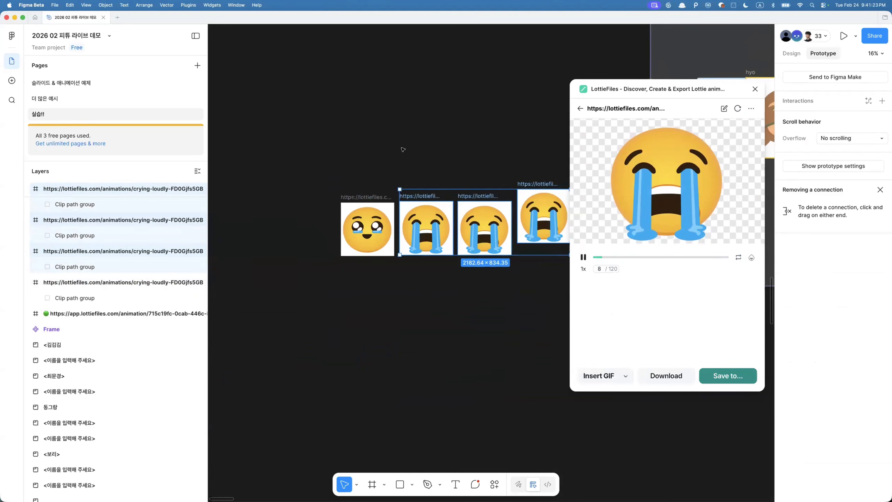
left_click(580, 109)
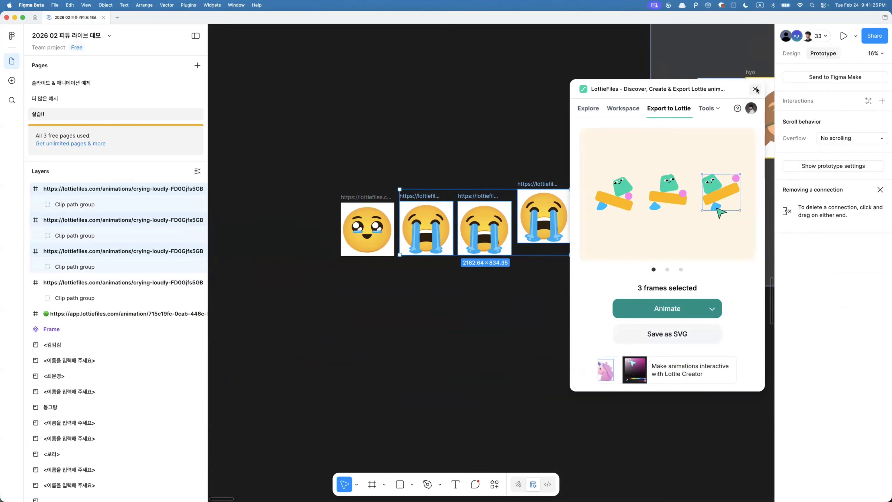
left_click(755, 89)
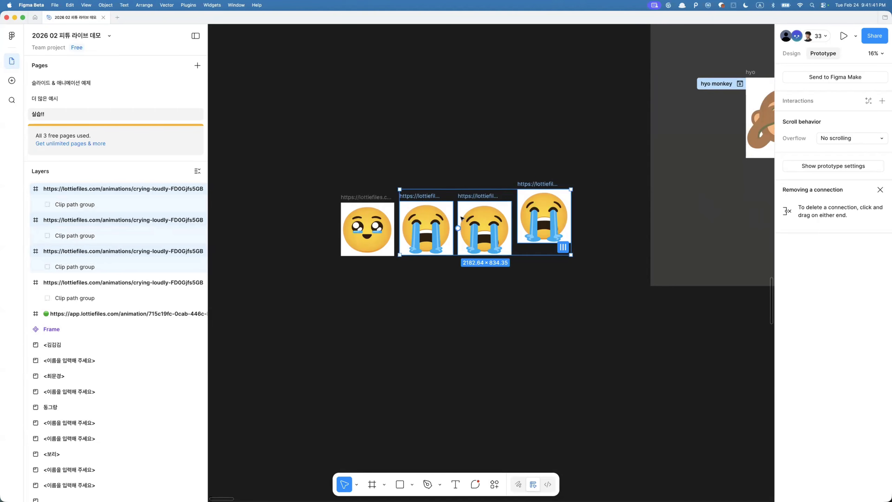
- Delete the smiling-emoji frame at the start of the row of crying-emoji frames
scroll(461, 218, "up", 3)
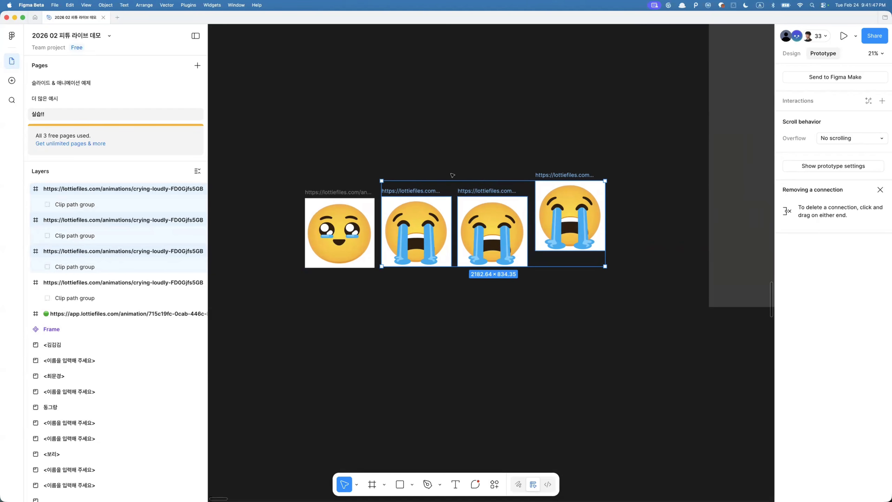
left_click(441, 177)
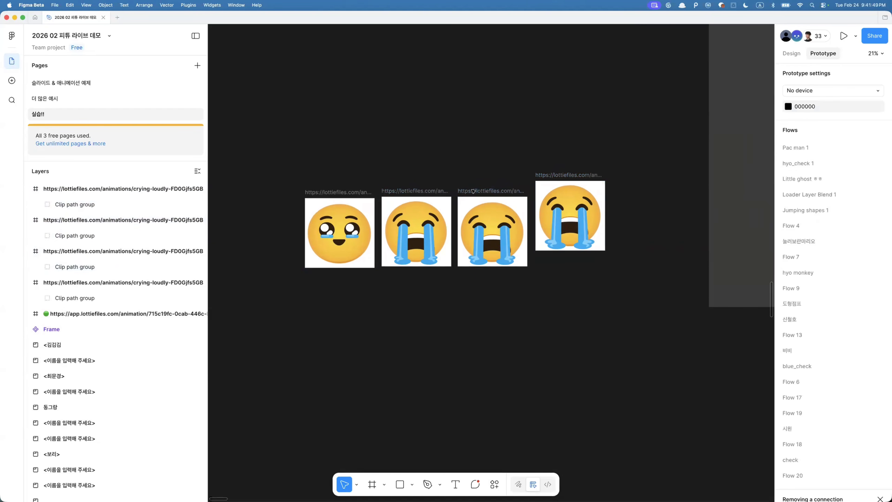
left_click_drag(407, 161, 642, 324)
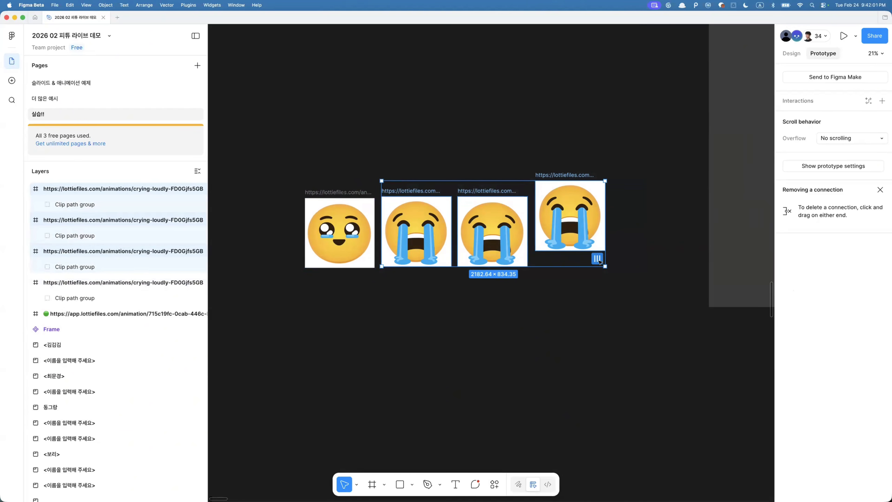
left_click(598, 259)
key("super+k")
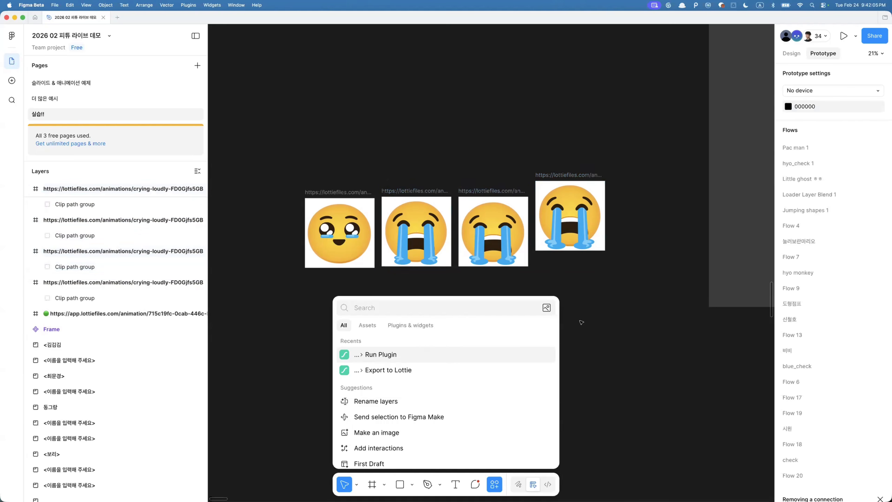
left_click(333, 208)
key("BackSpace")
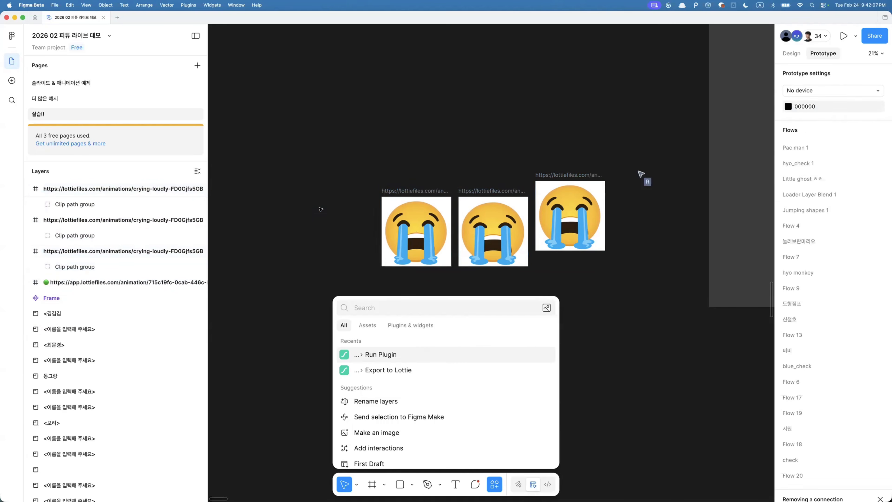
- Select the three remaining crying-emoji frames together
left_click_drag(355, 156, 610, 283)
left_click(617, 229)
left_click_drag(370, 167, 656, 267)
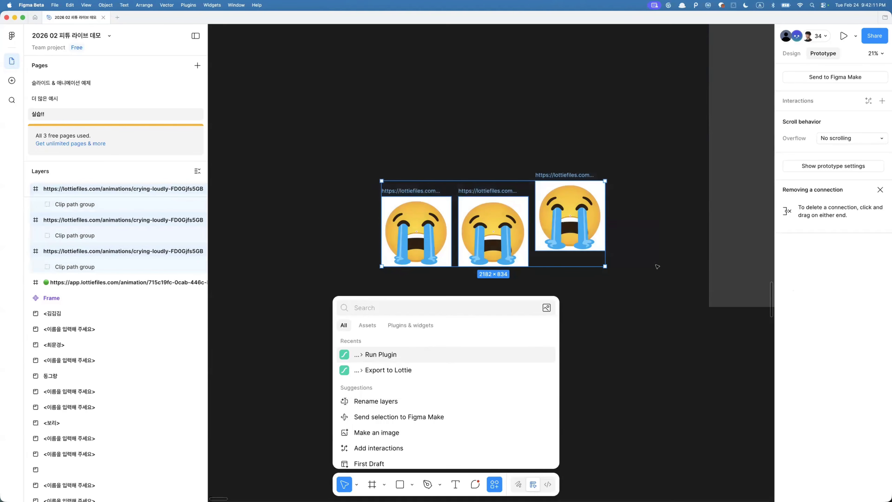
- Pan across the canvas to the students' sections and open the comment on the ghost animation section
scroll(657, 266, "right", 5)
left_click(672, 335)
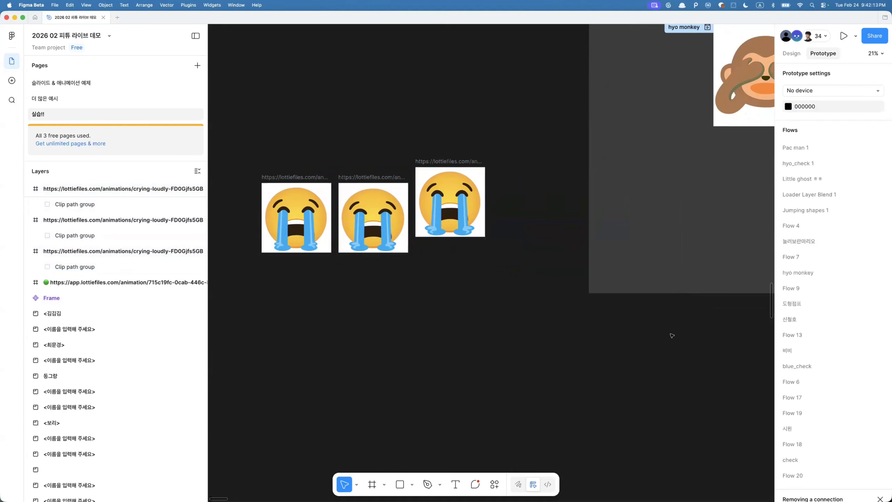
scroll(671, 335, "down", 5)
scroll(672, 335, "right", 8)
left_click(525, 239)
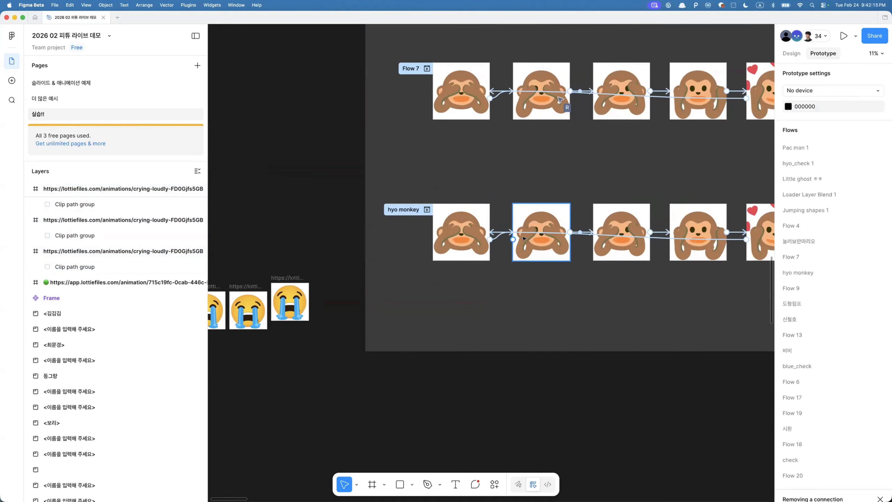
scroll(590, 155, "down", 4)
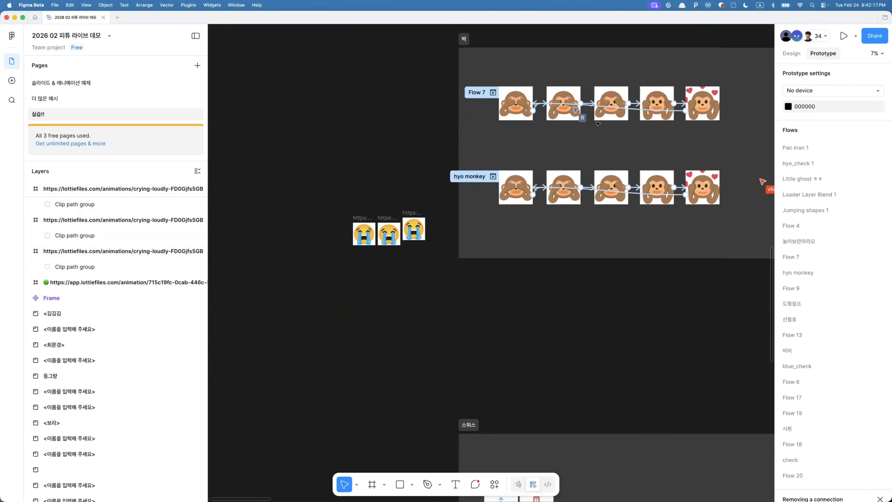
scroll(590, 159, "right", 4)
scroll(498, 167, "down", 6)
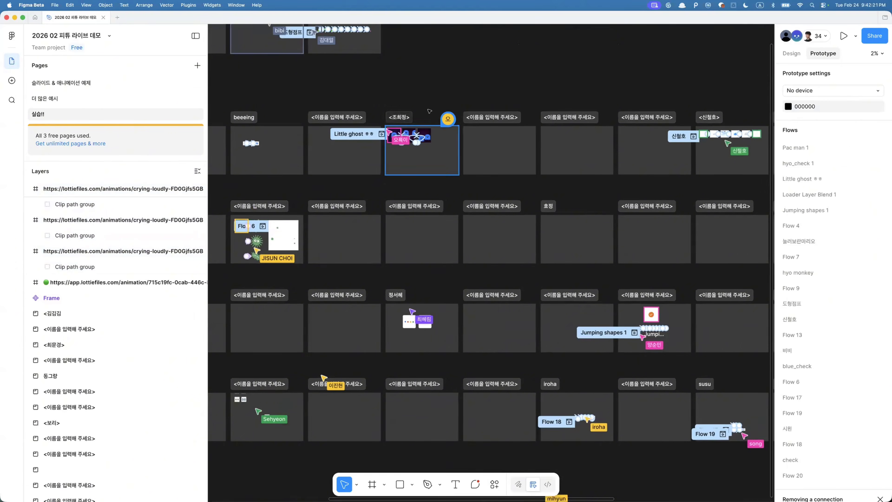
left_click(448, 119)
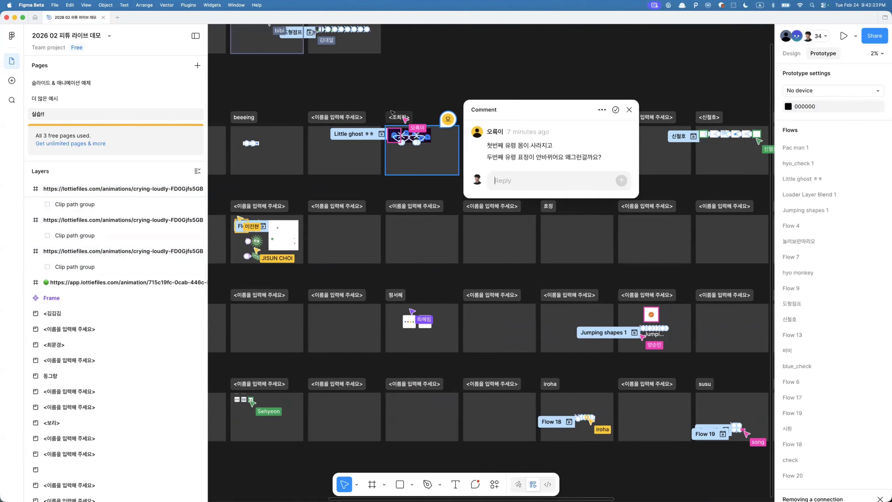
left_click(443, 149)
left_click(445, 114)
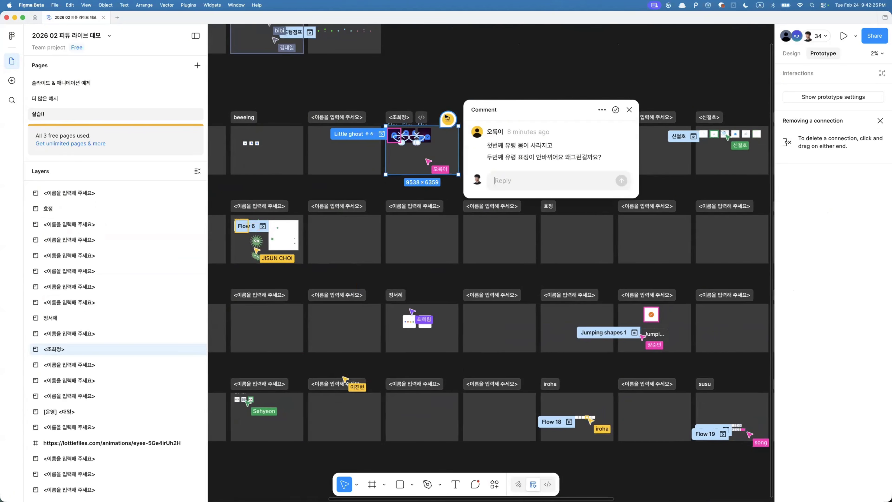
left_click(410, 97)
left_click(400, 116)
key("shift+2")
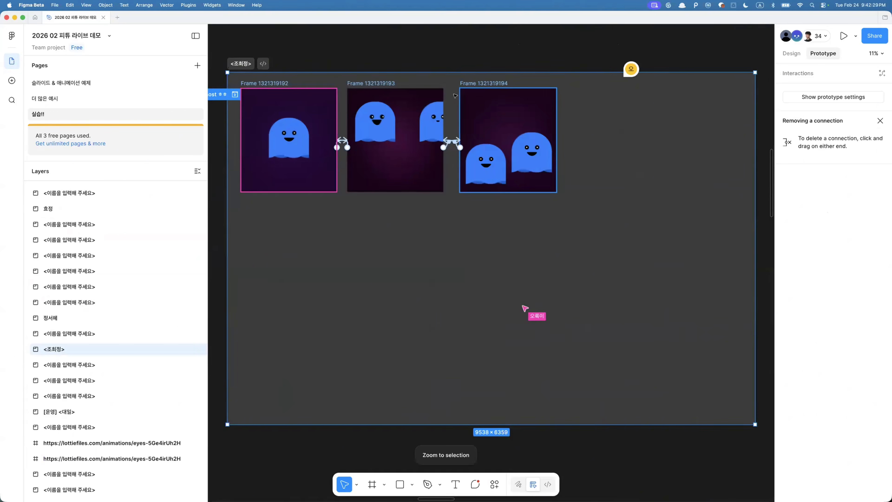
left_click(631, 69)
left_click(533, 201)
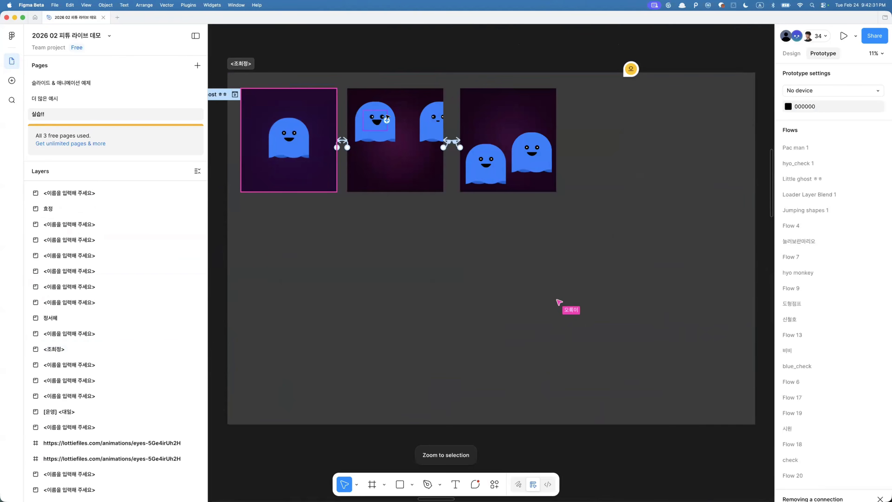
scroll(387, 115, "up", 4)
left_click(465, 134)
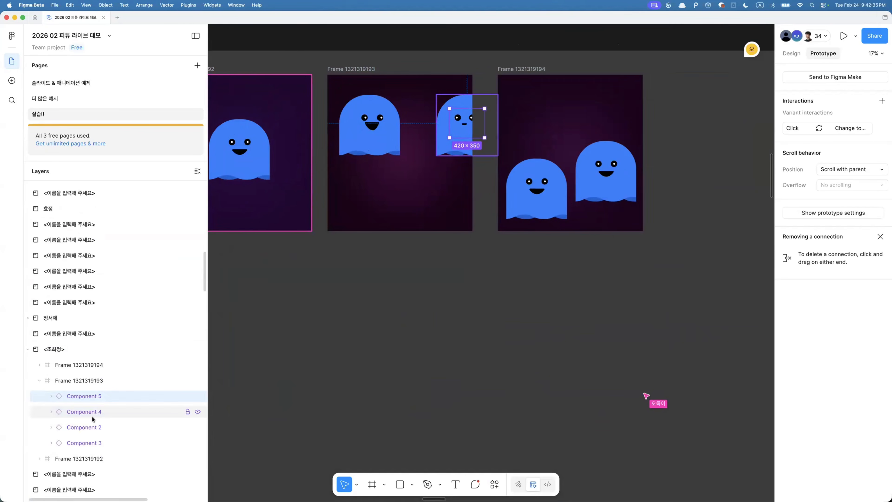
left_click(115, 443)
scroll(351, 145, "left", 4)
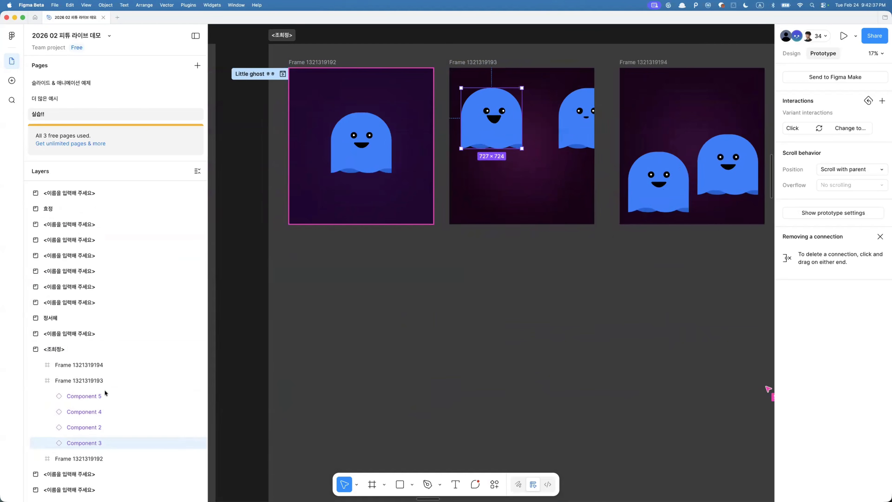
left_click(89, 397)
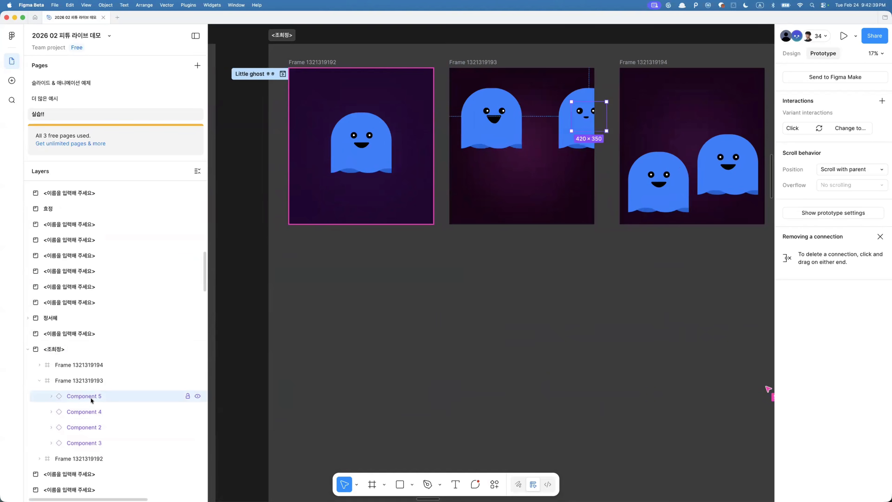
left_click(90, 412)
left_click(92, 443)
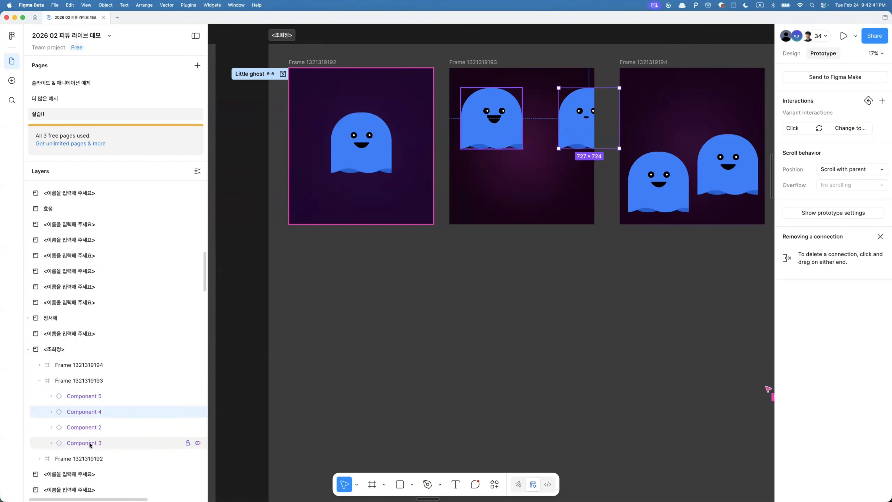
left_click(86, 412)
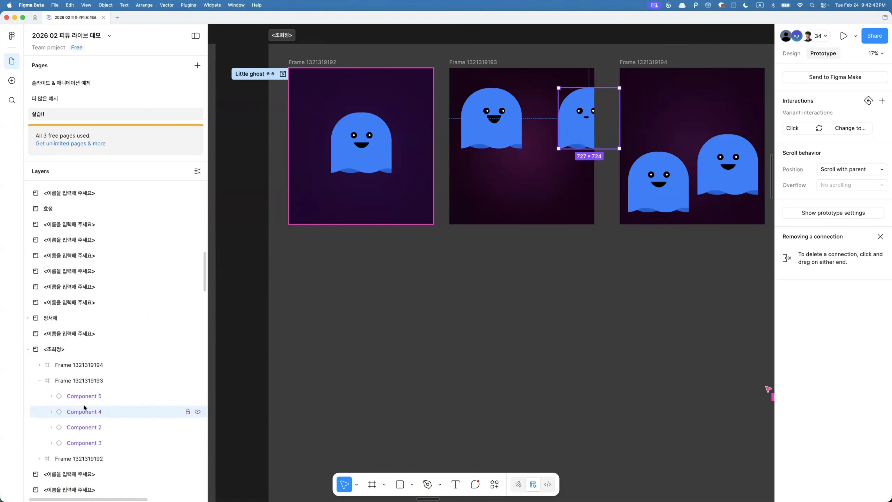
left_click(40, 364)
scroll(81, 399, "down", 2)
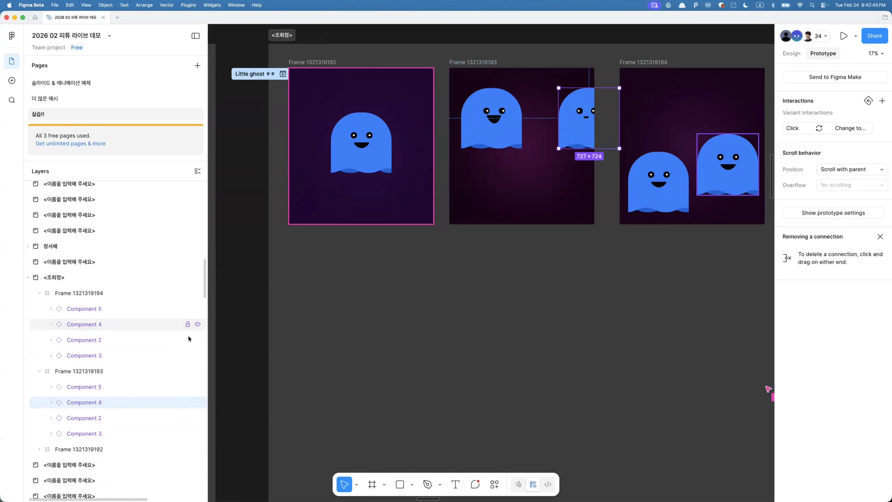
- Select the matching Component 4 layers across the ghost frames, then the face instance in the second frame
key("alt+super+a")
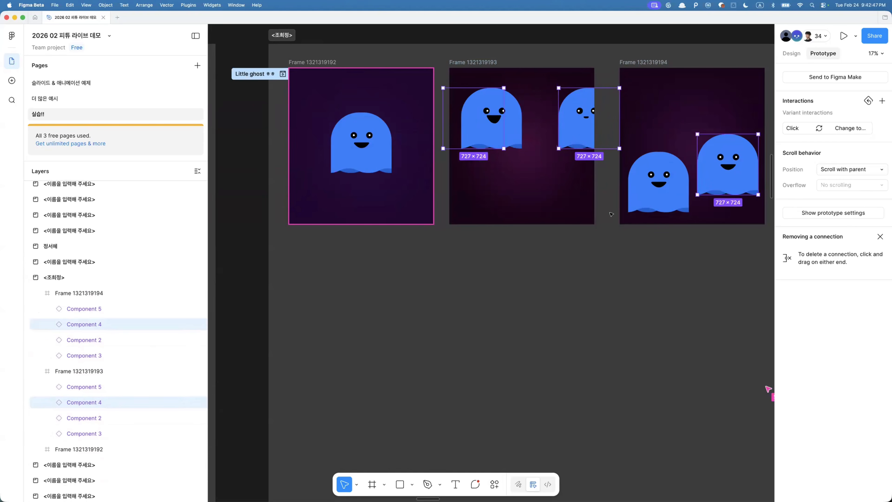
scroll(531, 177, "down", 3)
scroll(532, 177, "right", 5)
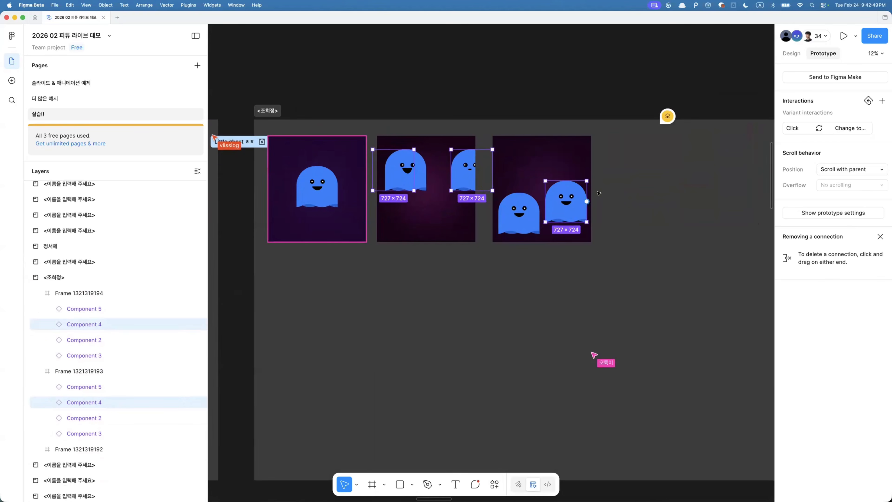
left_click(460, 179)
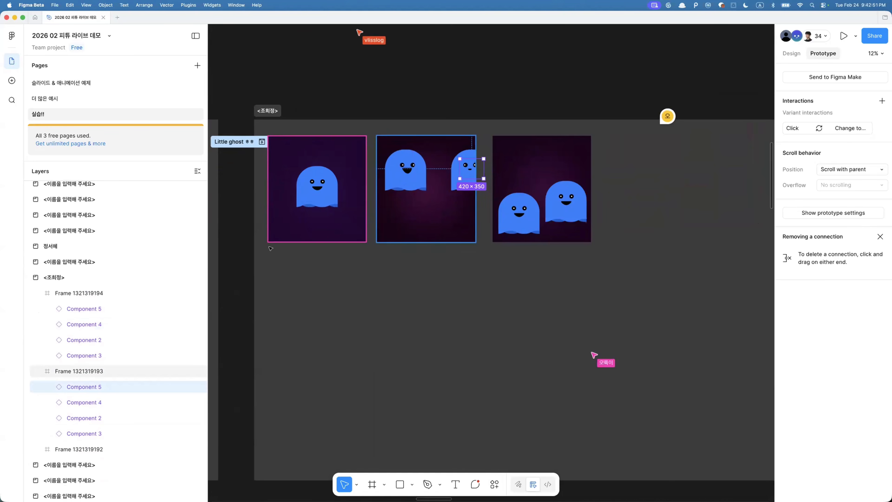
key("alt+super+a")
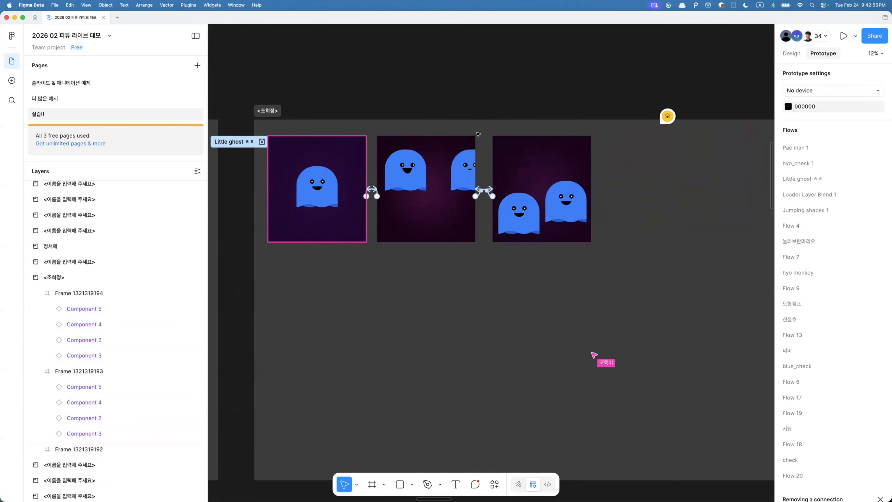
- Go to the main component of the ghost face instance in the second frame
left_click(461, 164)
right_click(462, 165)
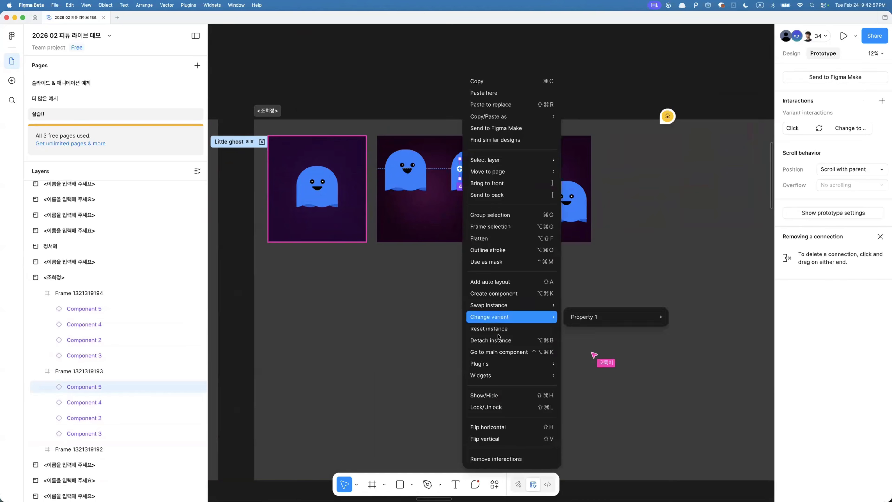
left_click(499, 354)
- Examine the Component 2 face variants and their prototype connections in the Little ghost example
scroll(502, 221, "down", 6)
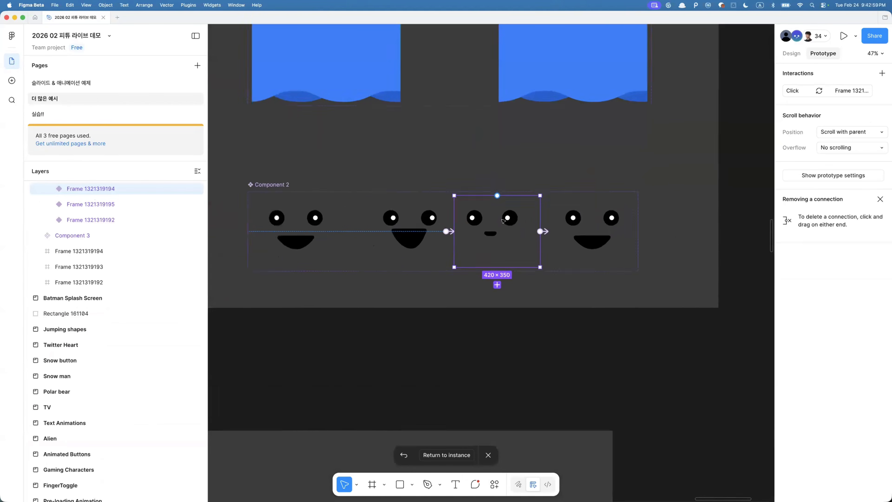
scroll(503, 221, "left", 2)
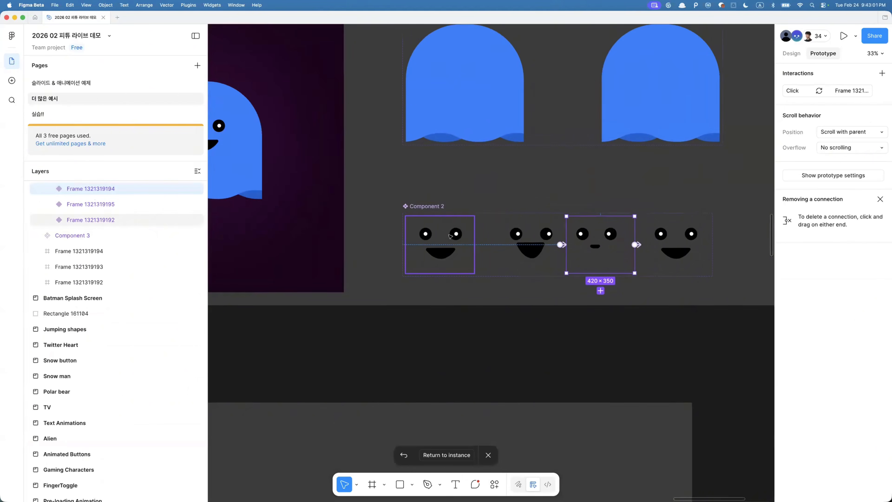
scroll(450, 237, "left", 8)
scroll(450, 236, "down", 5)
scroll(581, 232, "left", 7)
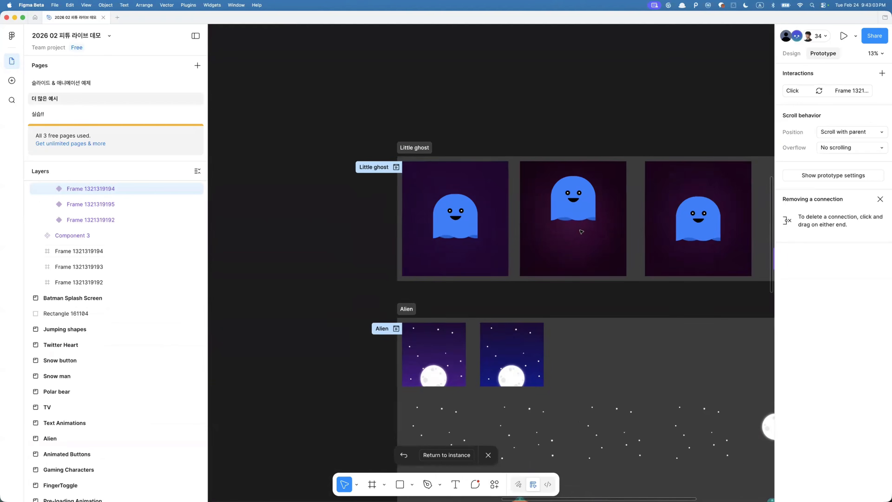
scroll(581, 231, "down", 3)
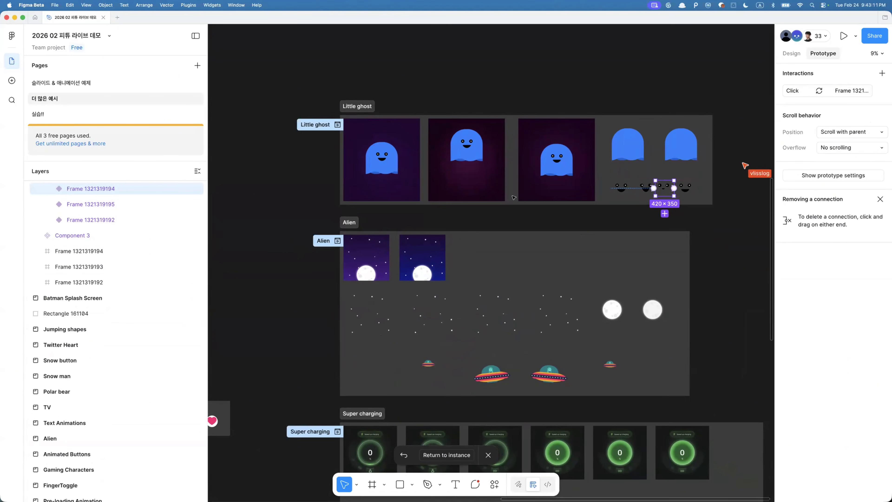
scroll(635, 182, "up", 3)
left_click(654, 197)
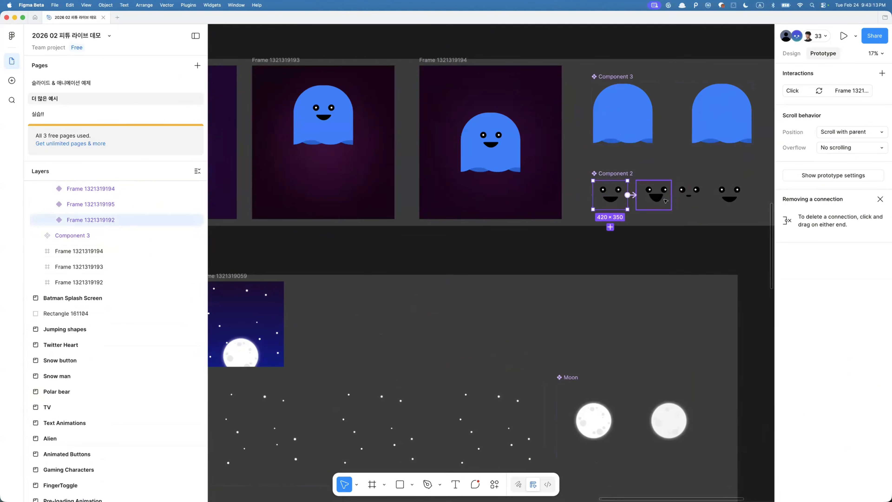
left_click(694, 201)
scroll(397, 124, "down", 2)
scroll(396, 125, "left", 5)
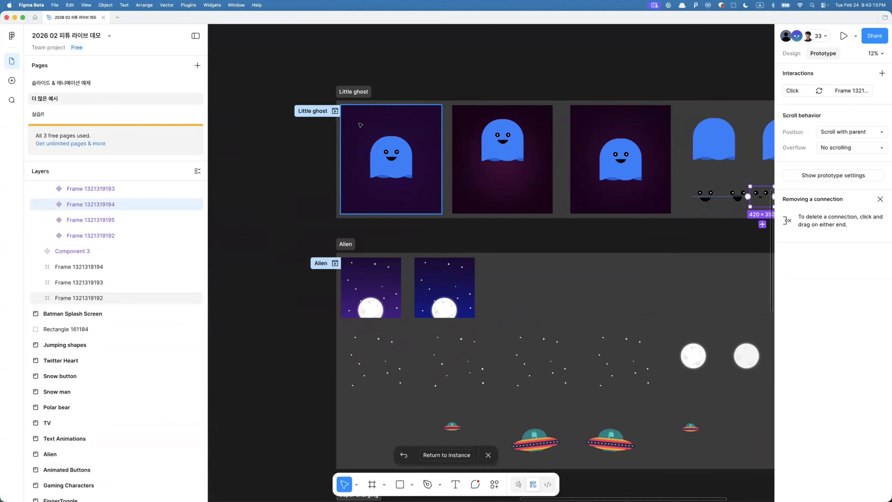
- Examine the Little ghost example's frames and their click interactions and flow starting point
left_click(361, 125)
left_click(503, 134)
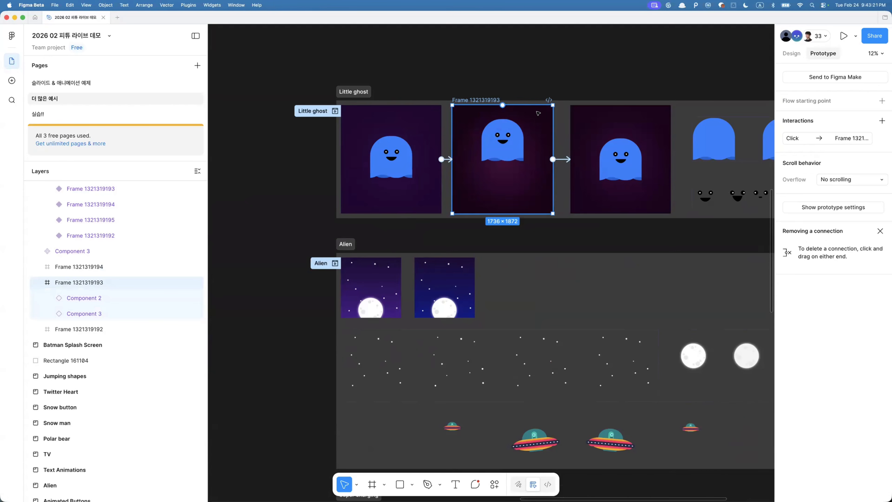
left_click(710, 188)
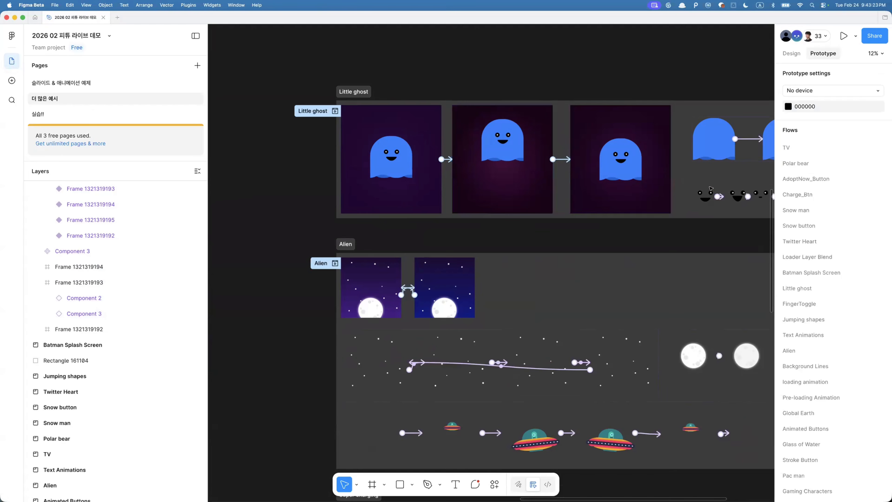
left_click(711, 193)
scroll(632, 200, "right", 5)
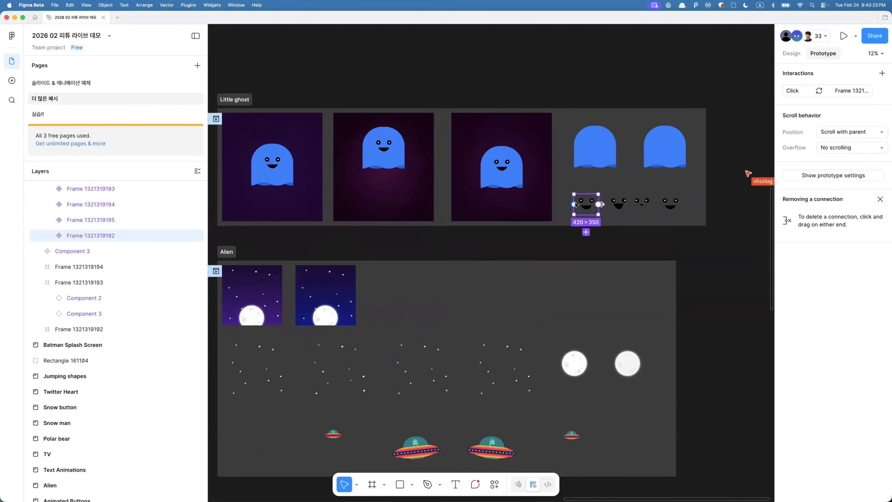
left_click(295, 142)
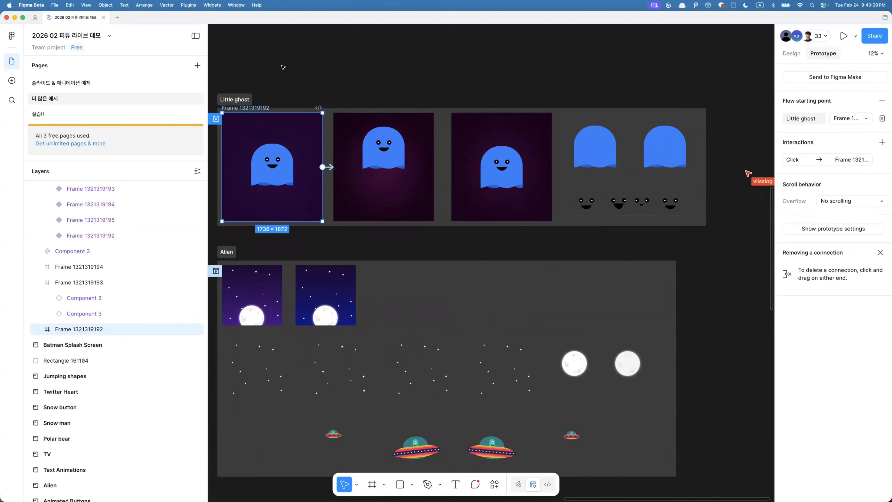
- Open the practice page and select the matching face layers across the student's ghost frames
scroll(618, 202, "up", 5)
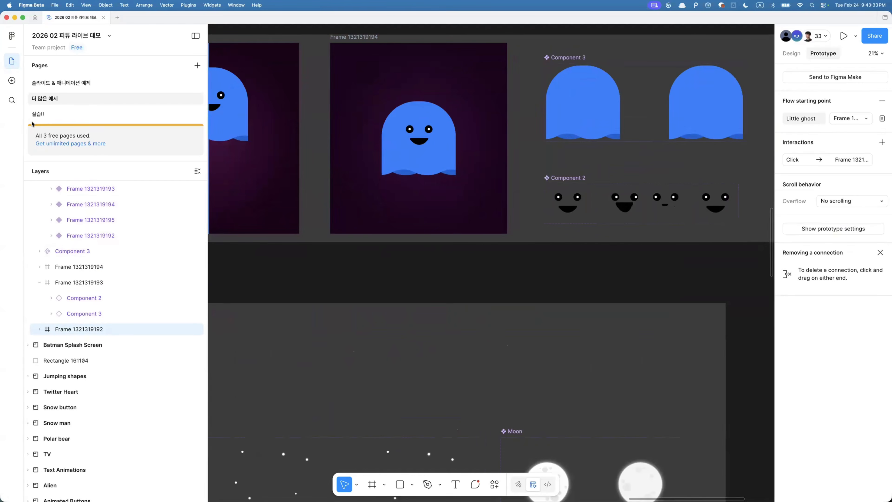
left_click(55, 119)
scroll(472, 186, "up", 3)
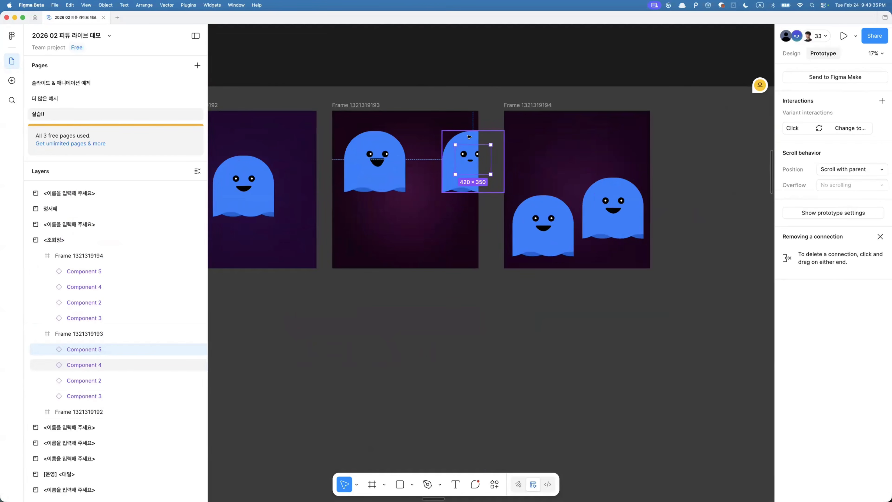
key("alt+super+a")
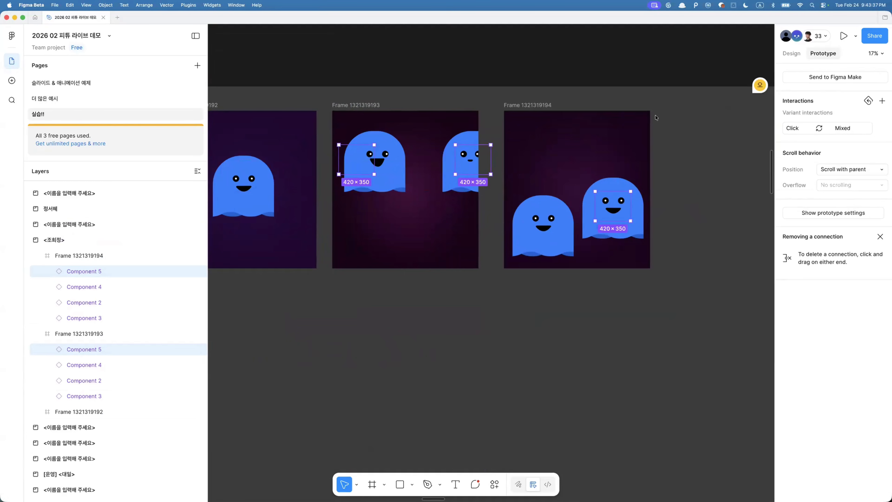
left_click(791, 54)
scroll(487, 166, "left", 5)
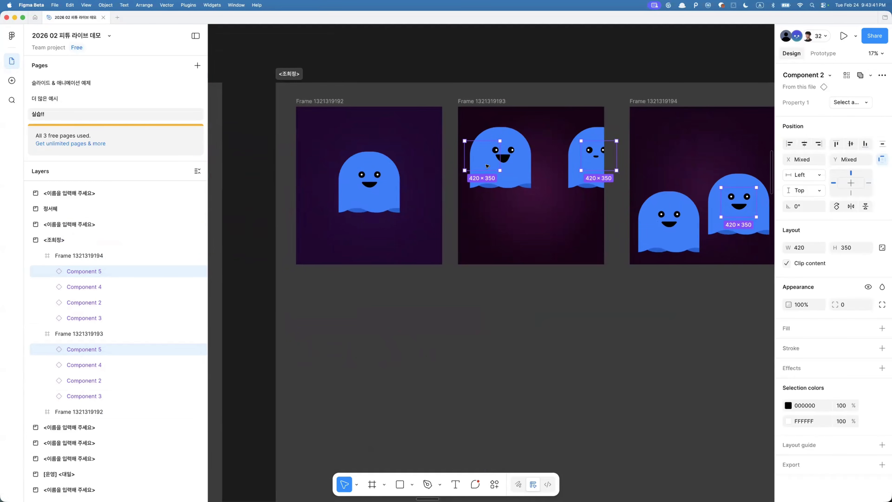
- Duplicate the student's three ghost frames directly below the originals
scroll(402, 141, "down", 5)
left_click_drag(312, 94, 639, 205)
left_click_drag(601, 149, 601, 319)
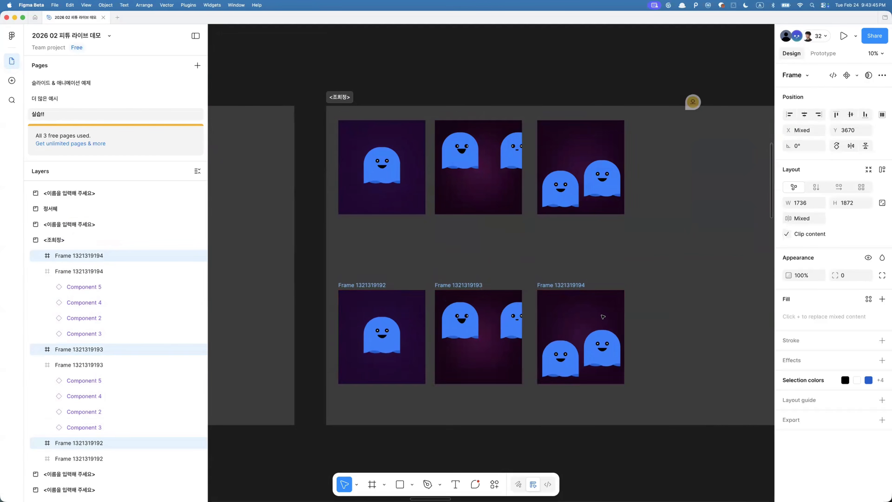
- Rename the three duplicated frames to "hyo test"
key("super+r")
type("hyo ")
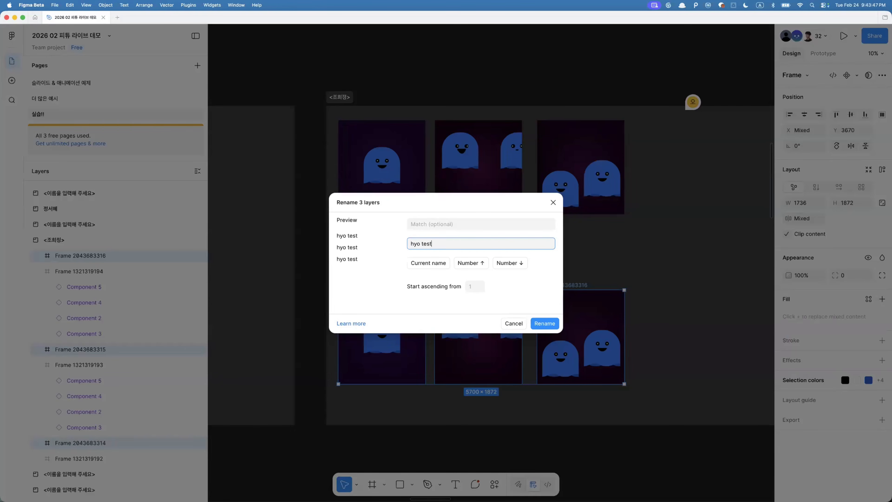
type("test")
key("Return")
- Detach all Component 2 face instances in the duplicated ghost frames
left_click(383, 336, "super")
scroll(383, 336, "up", 3)
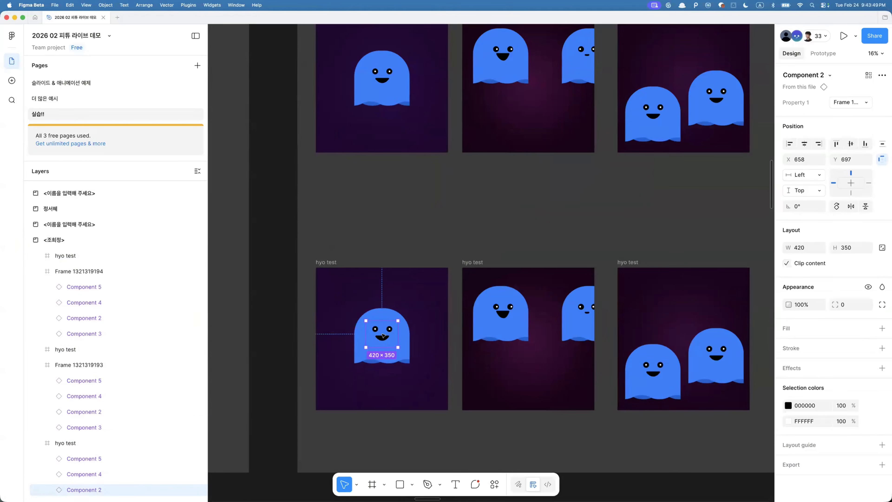
key("alt+super+a")
scroll(440, 236, "down", 4)
left_click_drag(386, 53, 608, 193)
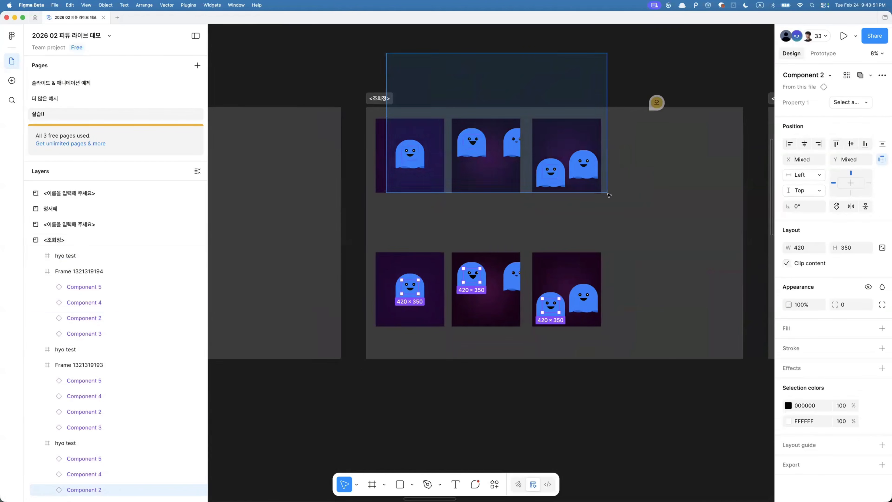
key("alt+super+b")
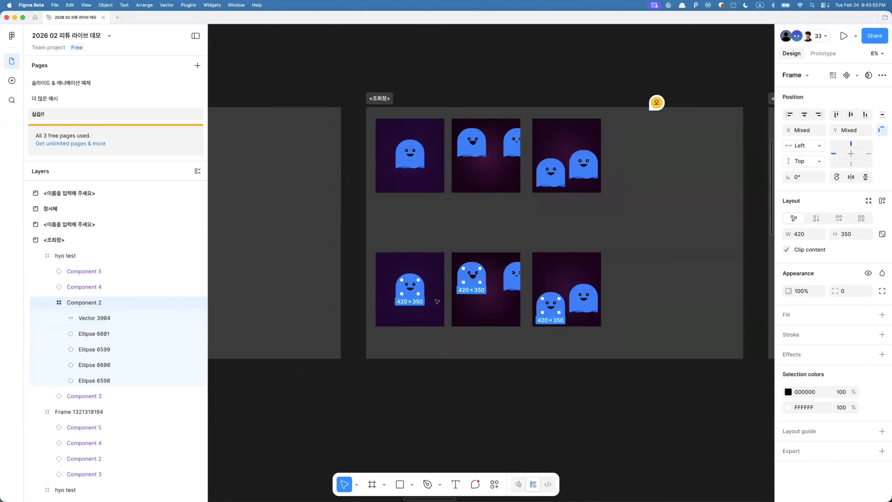
- Detach the Component 5 face instances in the duplicated ghost frames
left_click(433, 277)
left_click(517, 277)
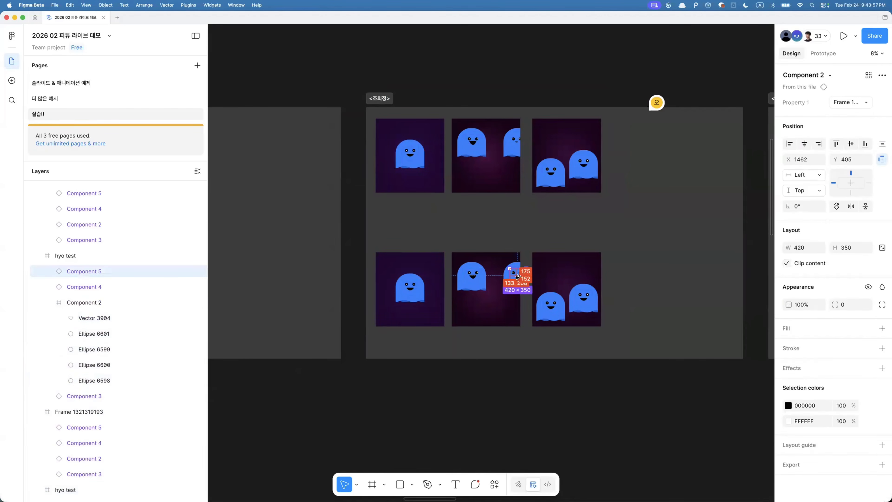
key("alt+super+a")
left_click_drag(410, 66, 607, 194)
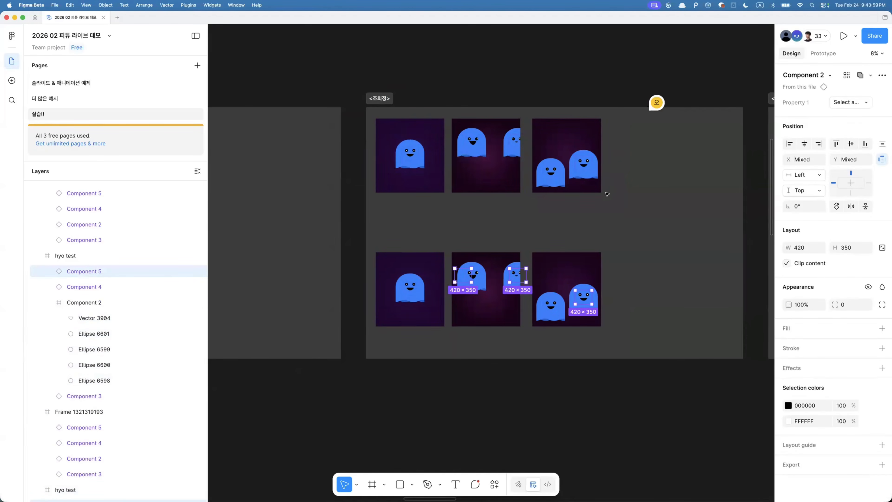
key("alt+super+b")
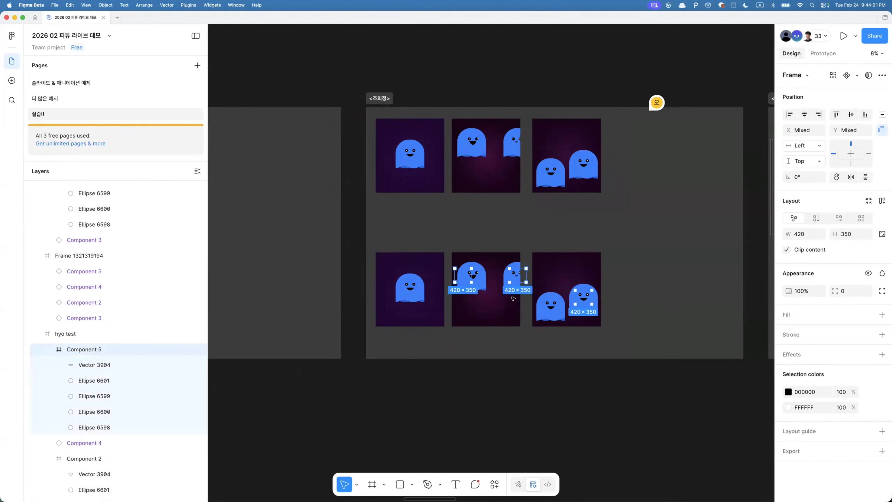
- Detach the Component 3 ghost body instances in the duplicated frames
left_click(505, 291)
left_click(561, 317)
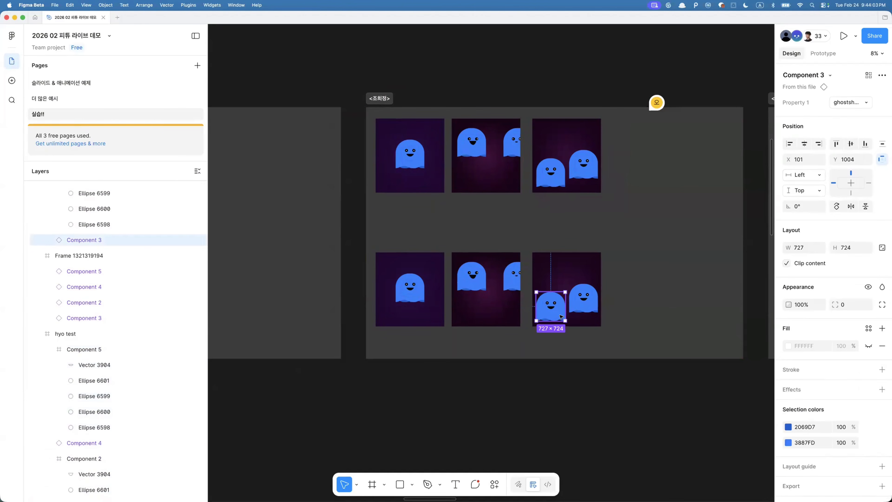
key("alt+super+a")
left_click_drag(402, 75, 566, 199)
key("alt+super+b")
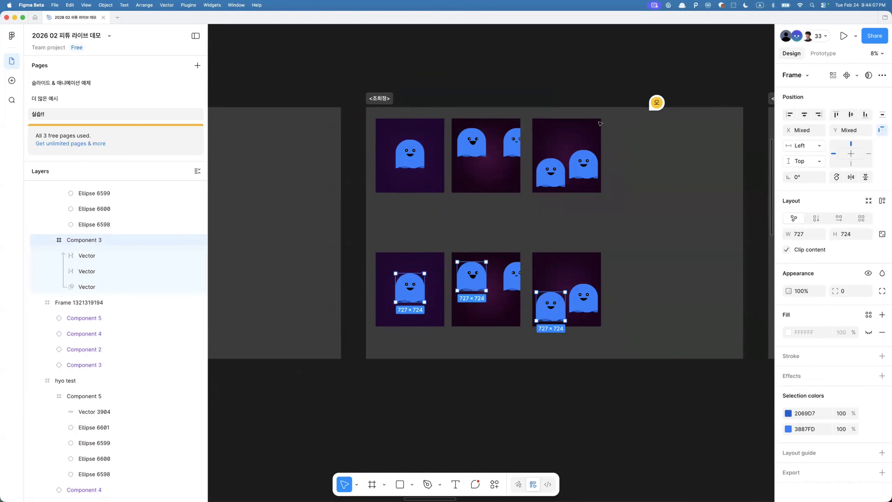
- Export the three hyo test frames with LottieFiles as a Multi frames animation
scroll(528, 287, "up", 2)
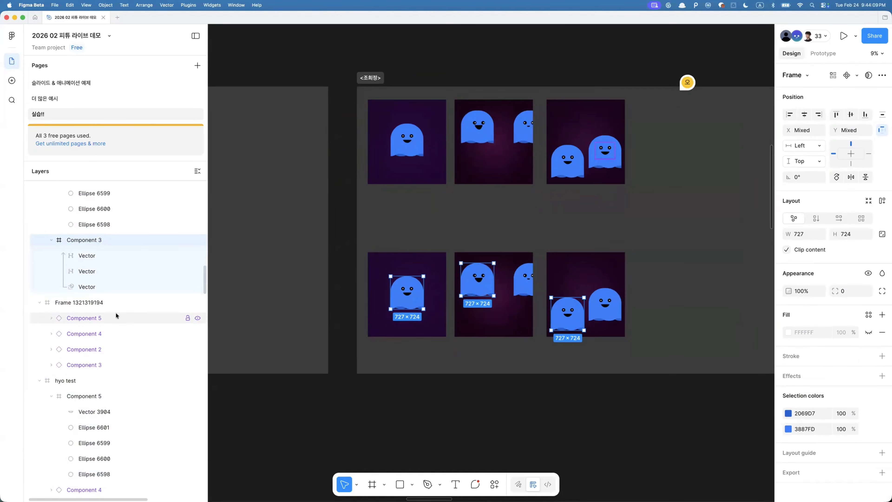
left_click_drag(340, 246, 584, 305)
left_click_drag(646, 381, 653, 386)
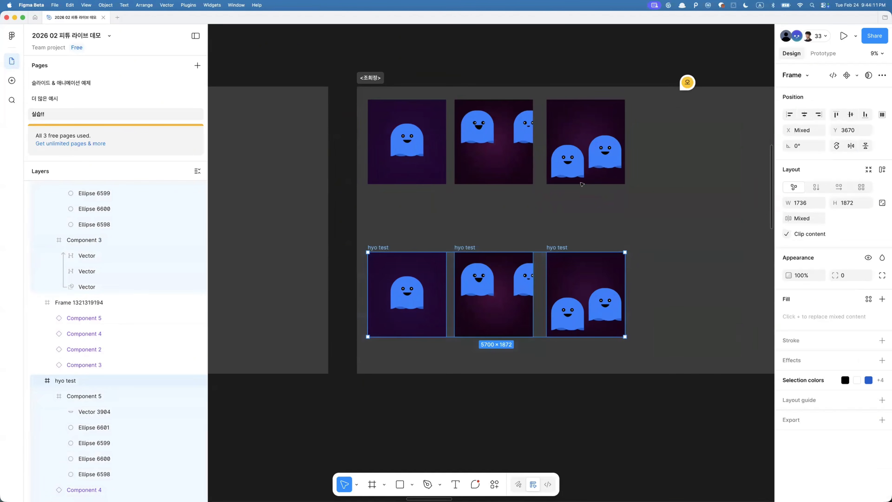
key("super+k")
left_click(383, 364)
left_click(669, 108)
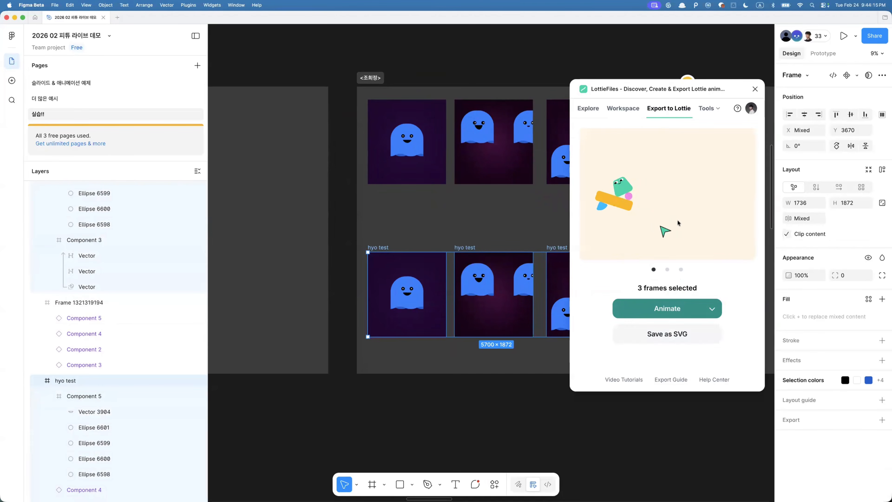
left_click(672, 305)
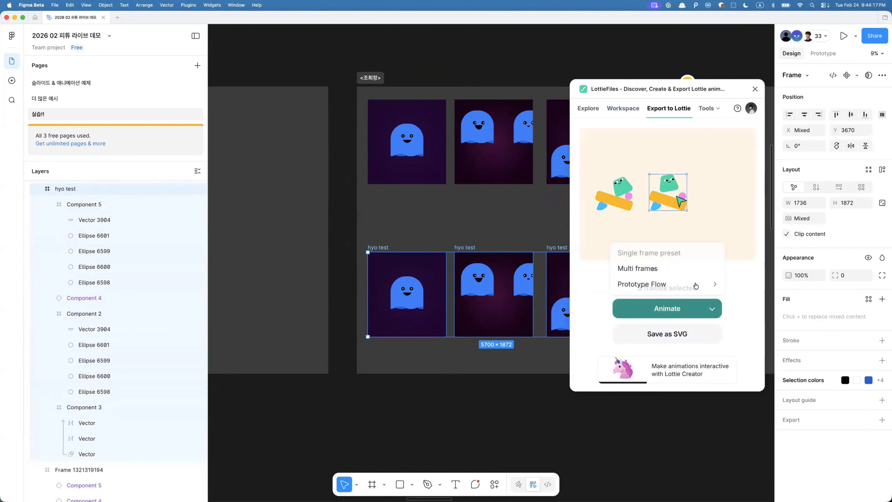
left_click(652, 270)
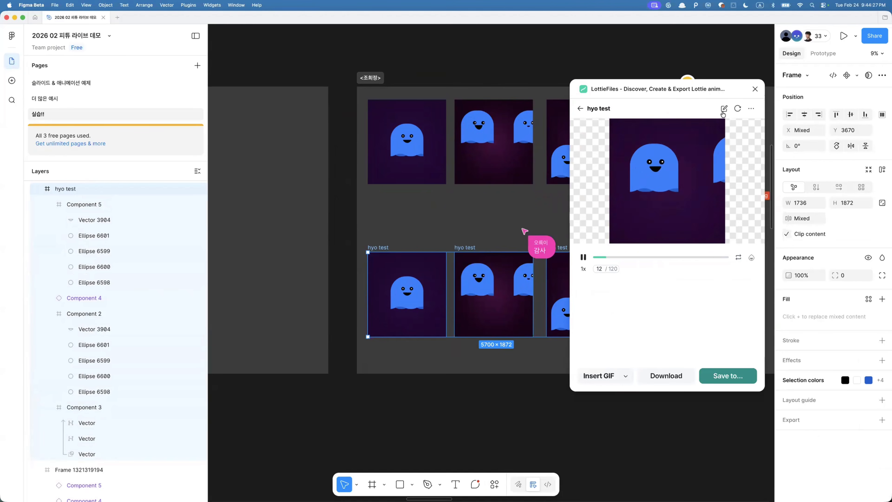
- Close LottieFiles and browse the other students' sections on the practice page
left_click(755, 89)
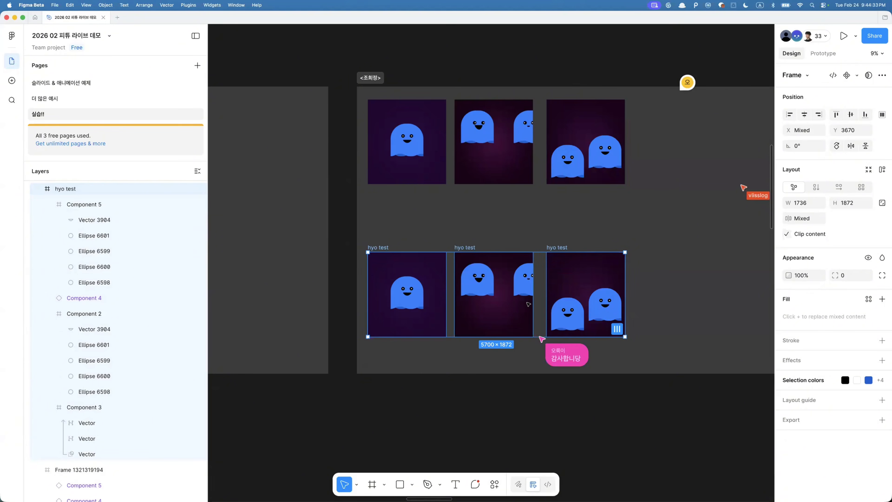
left_click(558, 360)
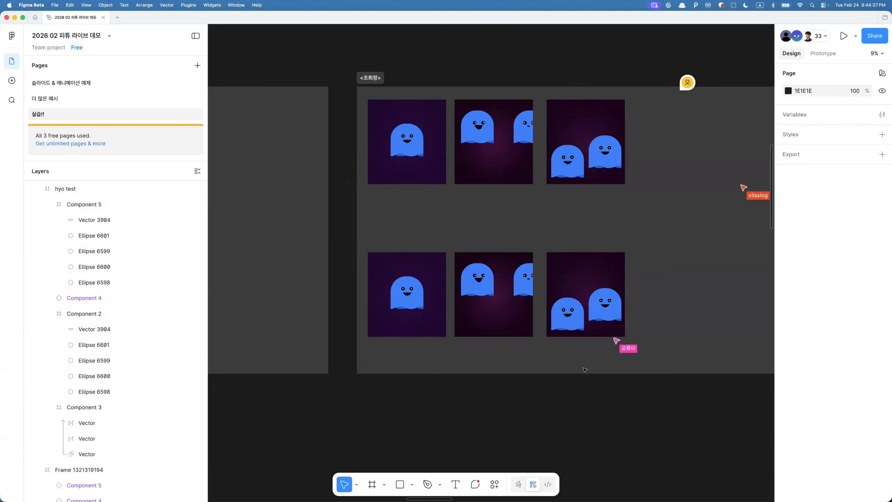
scroll(613, 302, "down", 5)
scroll(612, 302, "left", 6)
scroll(613, 302, "down", 4)
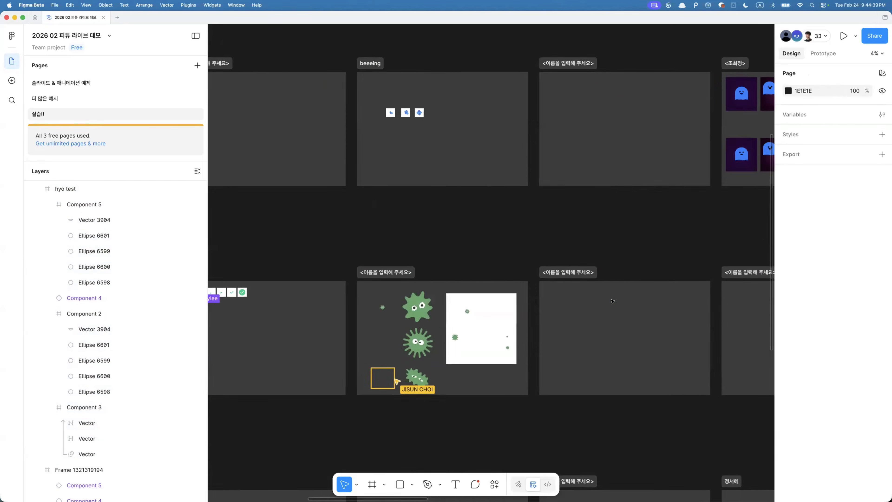
scroll(613, 302, "down", 5)
scroll(613, 301, "down", 3)
scroll(613, 301, "left", 2)
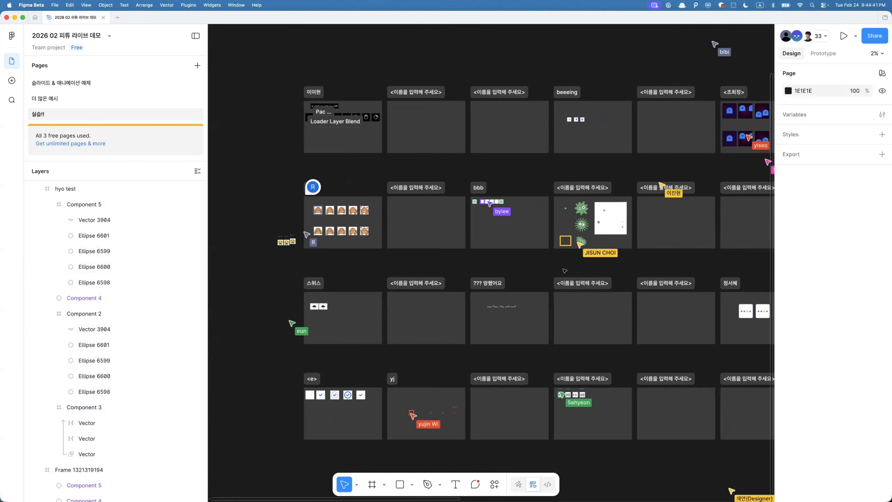
scroll(564, 270, "right", 10)
scroll(564, 271, "down", 2)
scroll(564, 270, "right", 8)
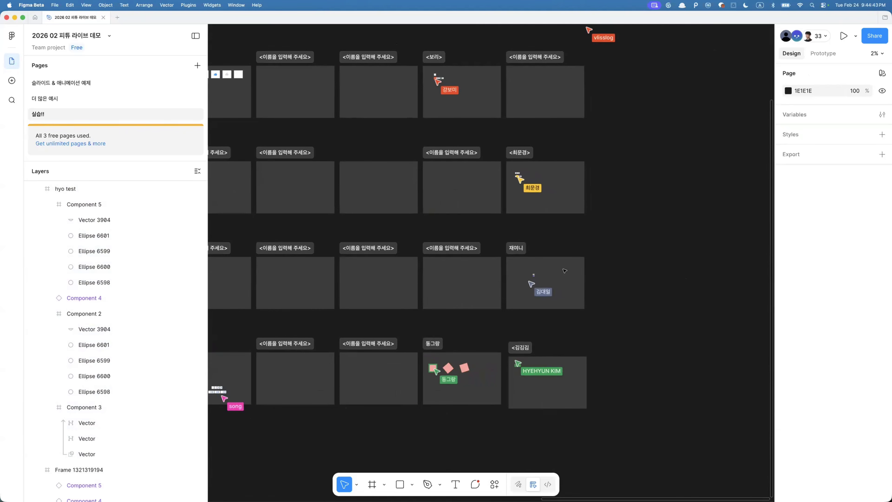
scroll(564, 270, "up", 4)
scroll(564, 271, "down", 1)
scroll(564, 270, "left", 12)
scroll(564, 271, "up", 3)
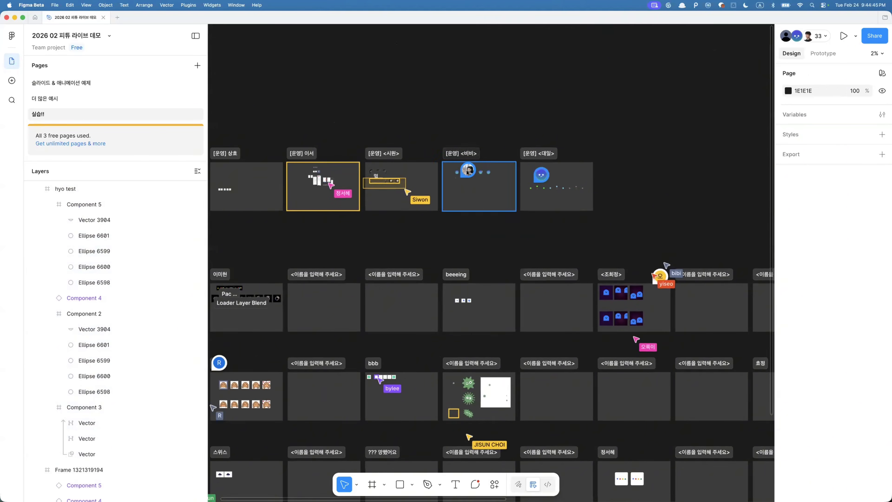
- Select the five 비비 frames in another student's section and open LottieFiles' Export to Lottie
left_click(475, 170)
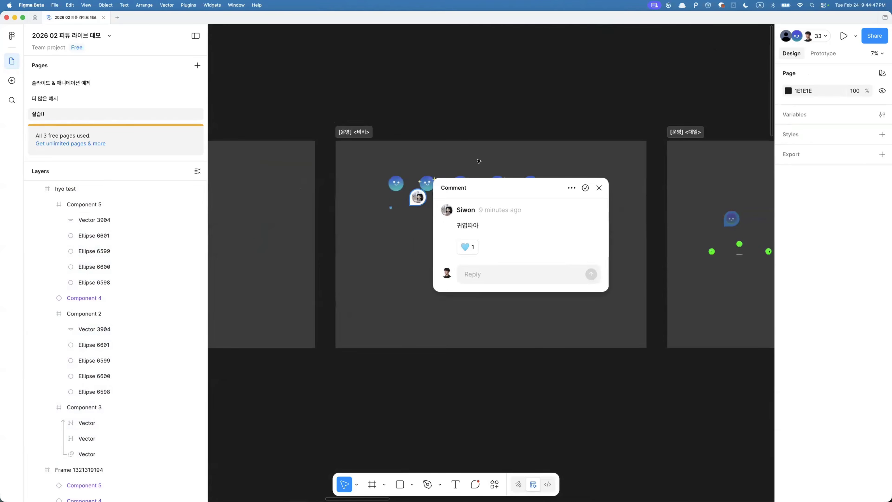
left_click(443, 164)
scroll(427, 169, "up", 5)
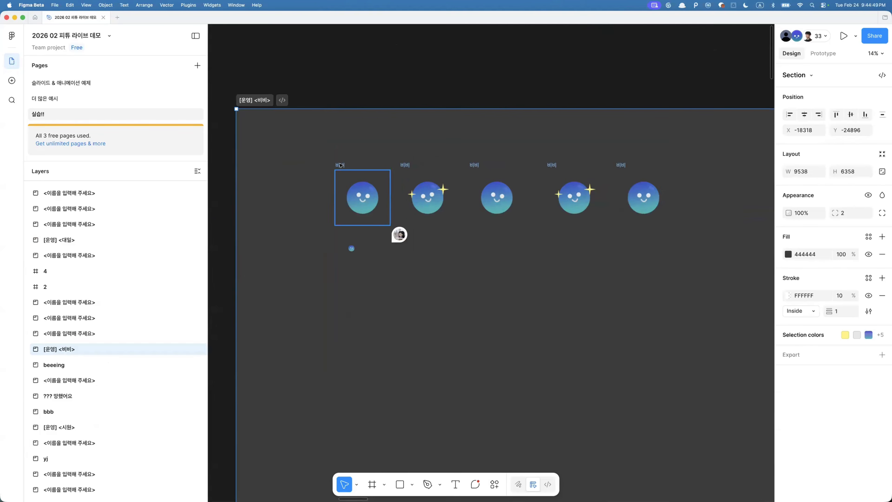
left_click(340, 165)
left_click(334, 140)
scroll(334, 140, "right", 3)
scroll(334, 140, "down", 1)
left_click_drag(279, 137, 663, 206)
key("super+k")
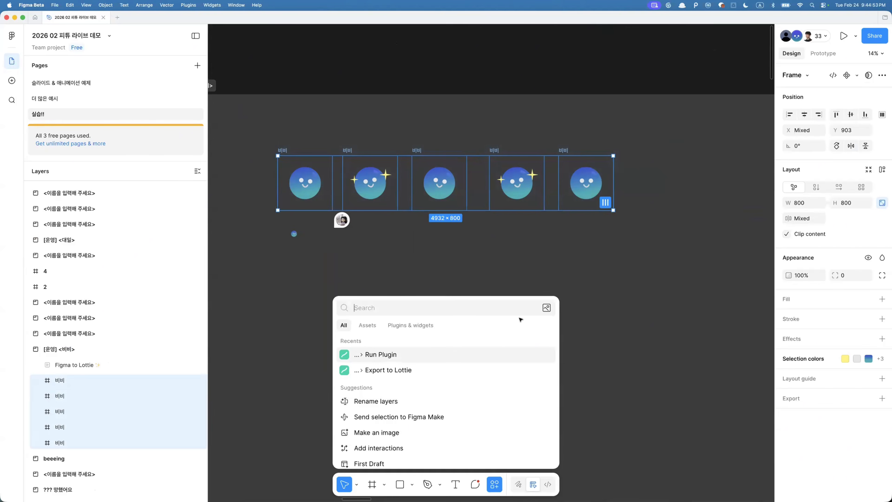
left_click(395, 360)
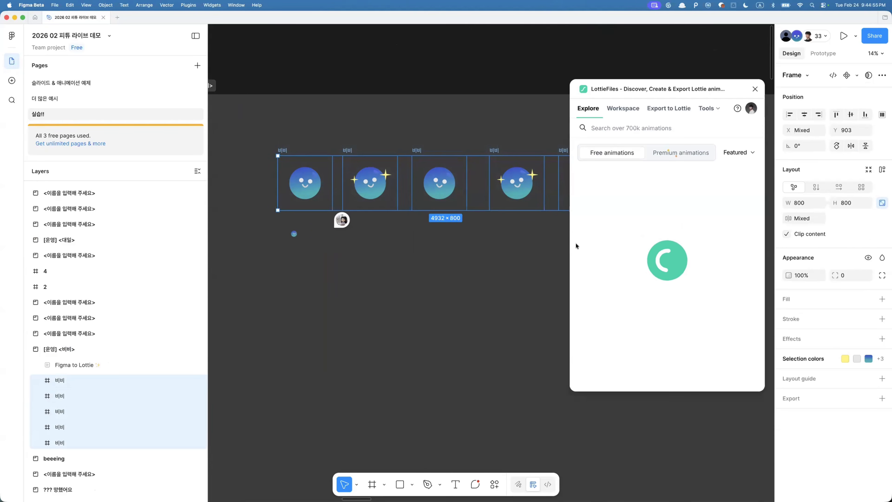
left_click(683, 107)
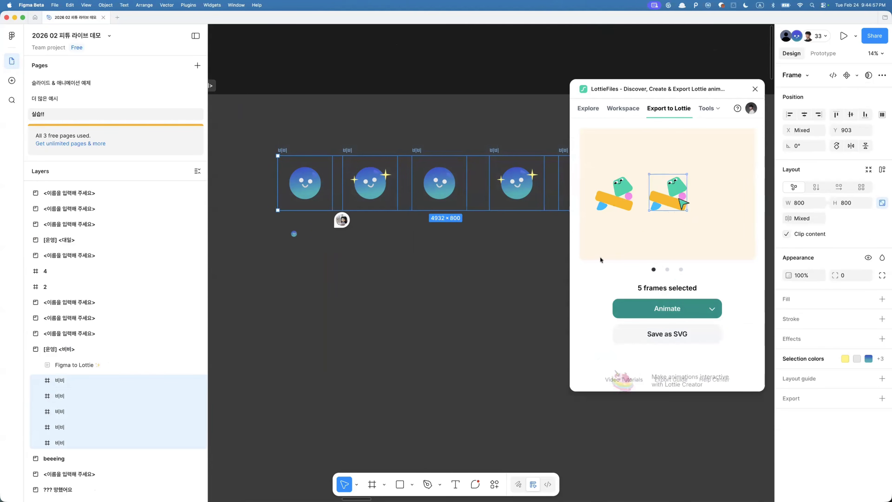
- Select the first 비비 frame, check its delay interaction, and animate the flow in LottieFiles
left_click(823, 53)
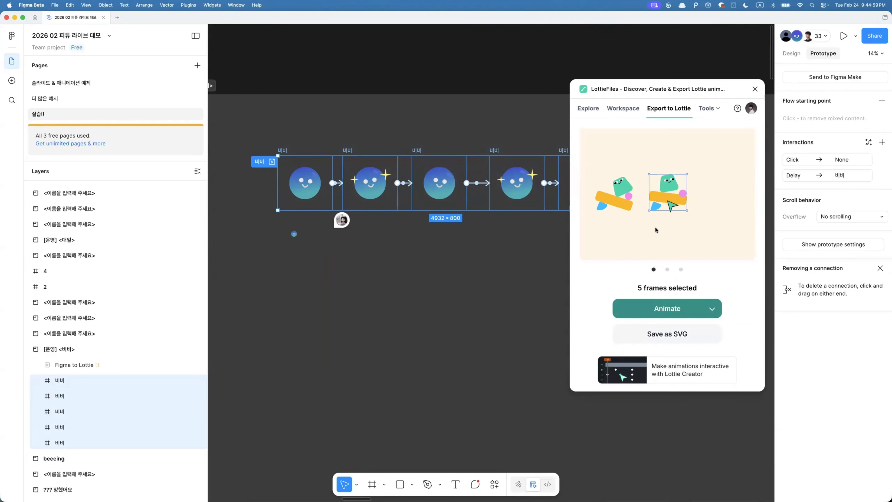
left_click(526, 287)
left_click(283, 151)
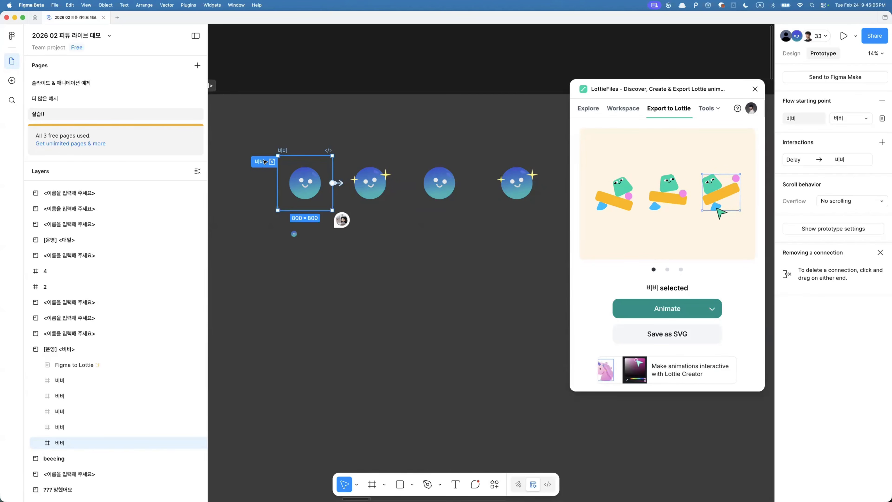
left_click(701, 308)
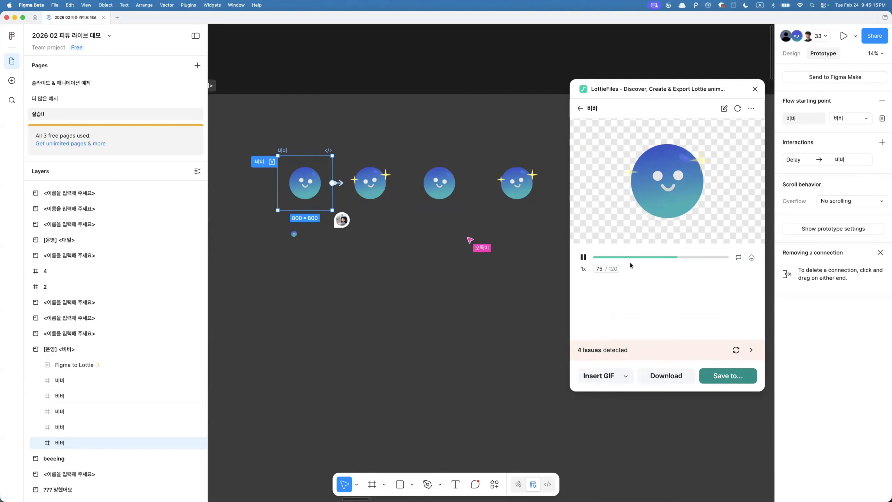
- Zoom into the first 비비 frame and select a layer inside its face
scroll(359, 204, "up", 5)
scroll(359, 203, "up", 10)
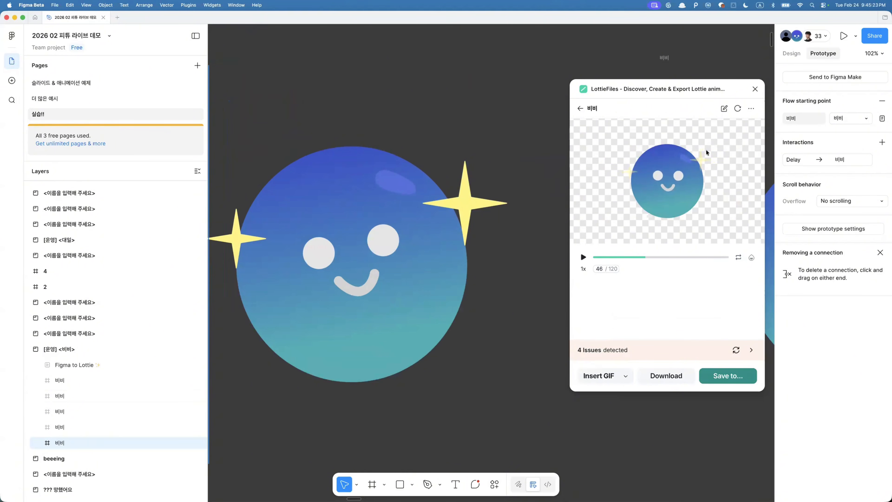
left_click(422, 170)
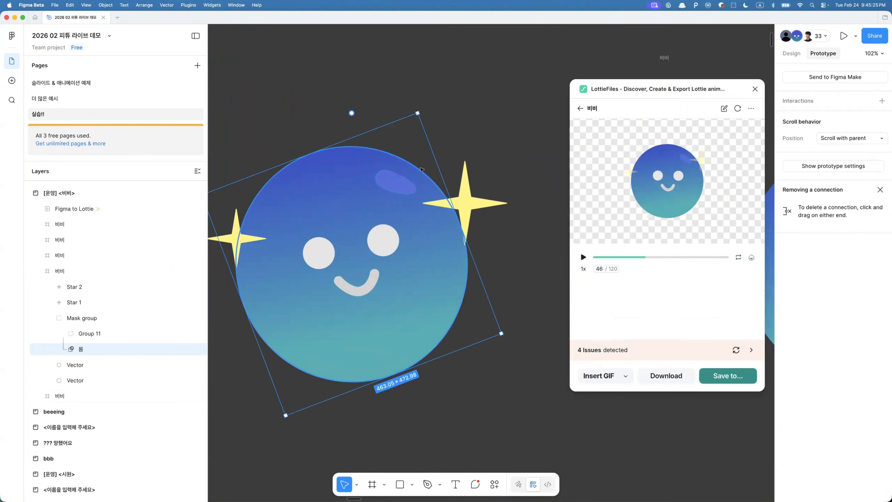
- Toggle outline view to select the highlight vector inside the first 비비 frame's face
scroll(421, 169, "up", 5)
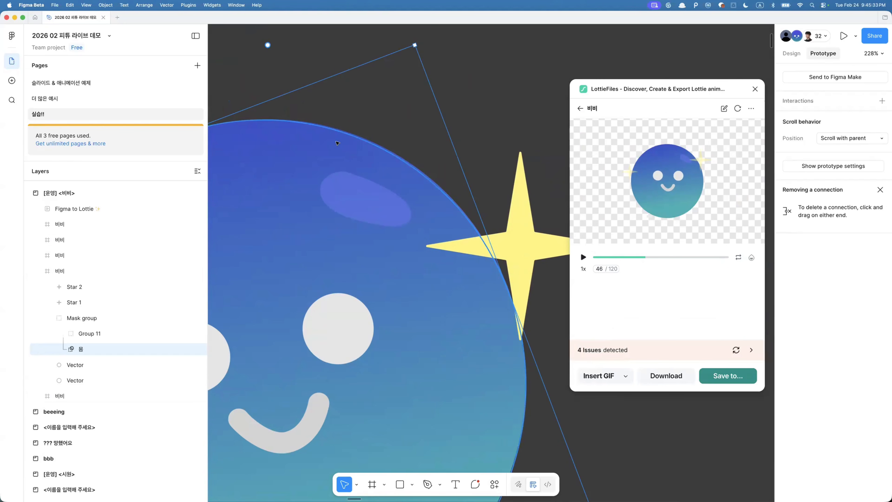
key("super+y")
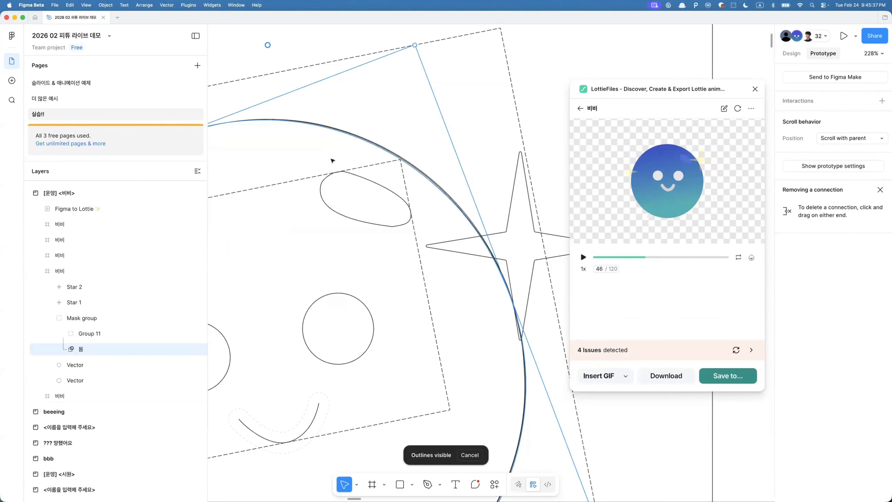
left_click(383, 189)
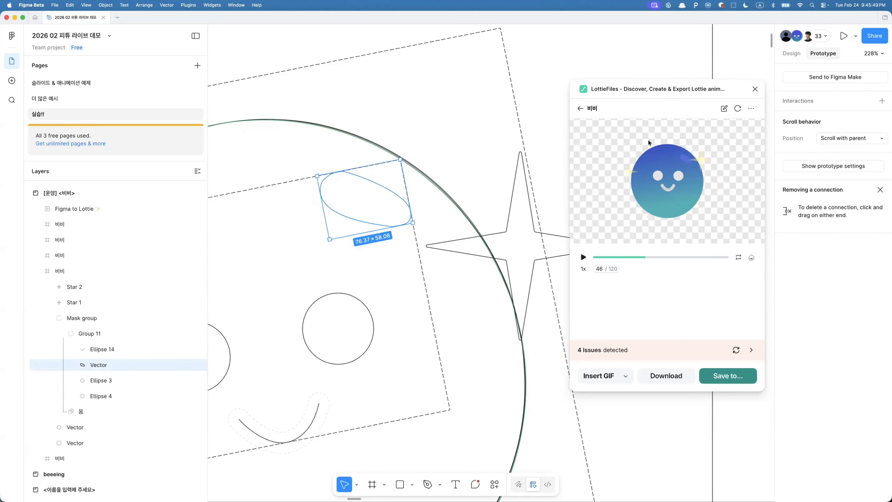
key("super+y")
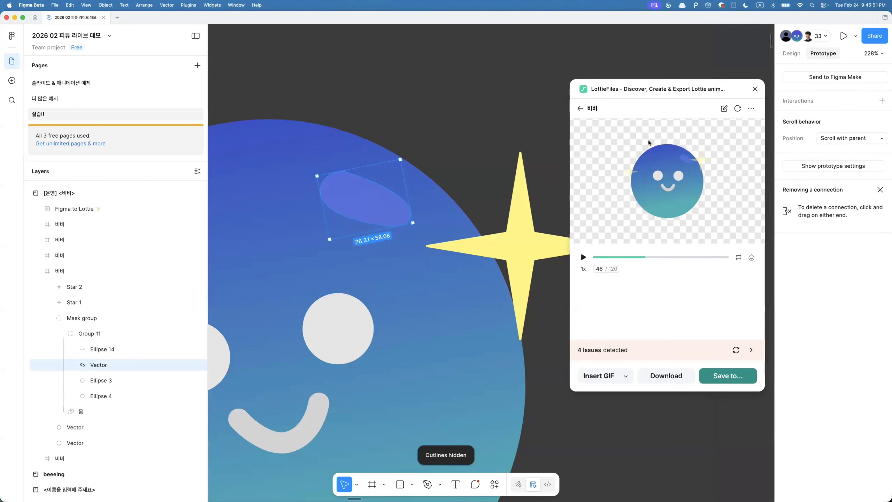
- Browse to the 도형점프 student section and select one of its frames
scroll(470, 254, "down", 5)
scroll(470, 254, "down", 8)
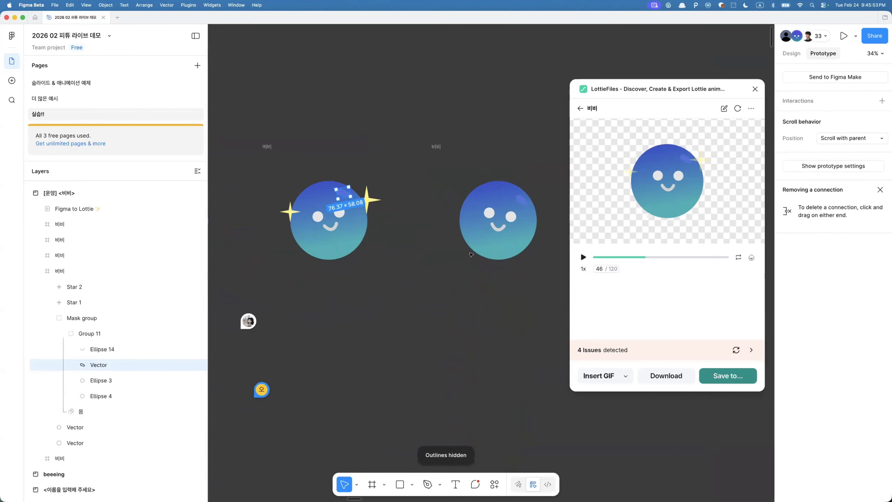
left_click(374, 322)
left_click(472, 265)
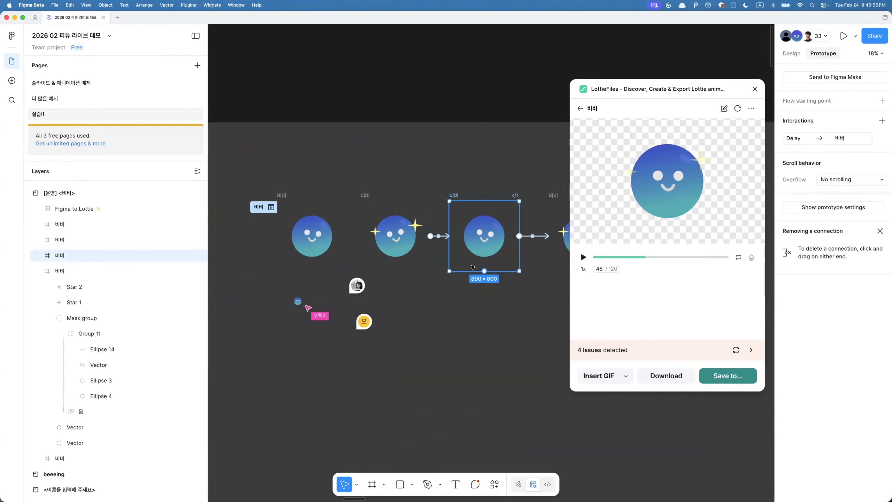
scroll(472, 267, "down", 4)
scroll(472, 268, "right", 5)
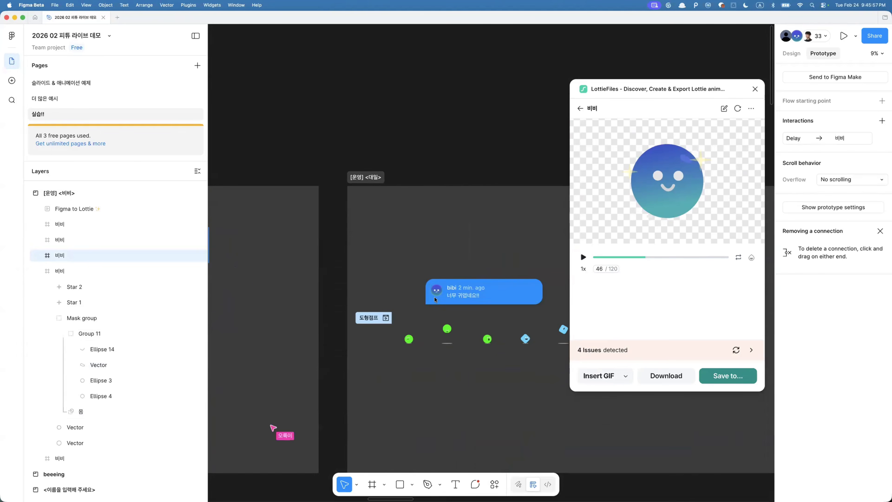
left_click(433, 296)
left_click(417, 379)
scroll(416, 380, "up", 3)
left_click(415, 297)
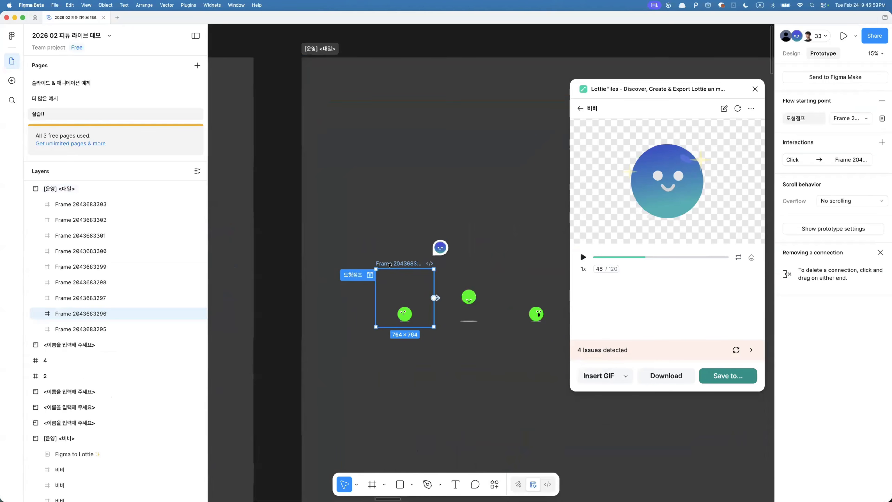
- Select all nine 도형점프 frames and animate the 도형점프 prototype flow in LottieFiles' Export to Lottie
scroll(499, 296, "right", 6)
scroll(359, 313, "down", 5)
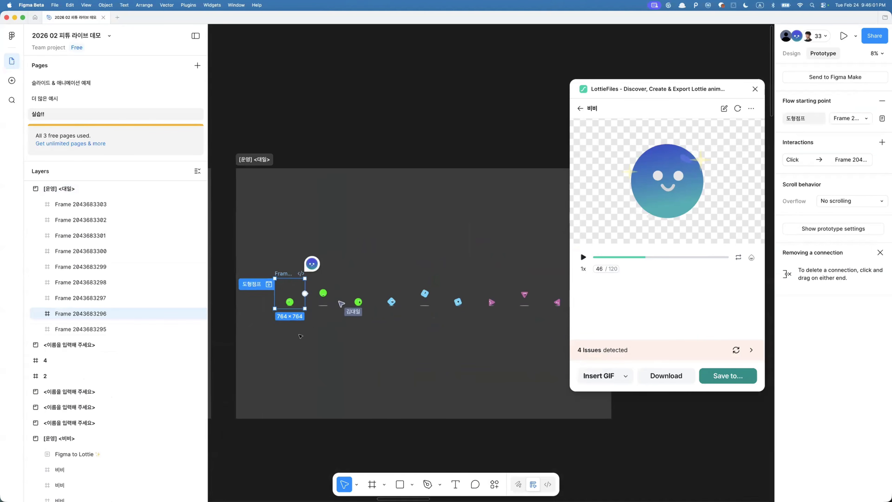
left_click(453, 344)
left_click_drag(452, 344, 523, 283)
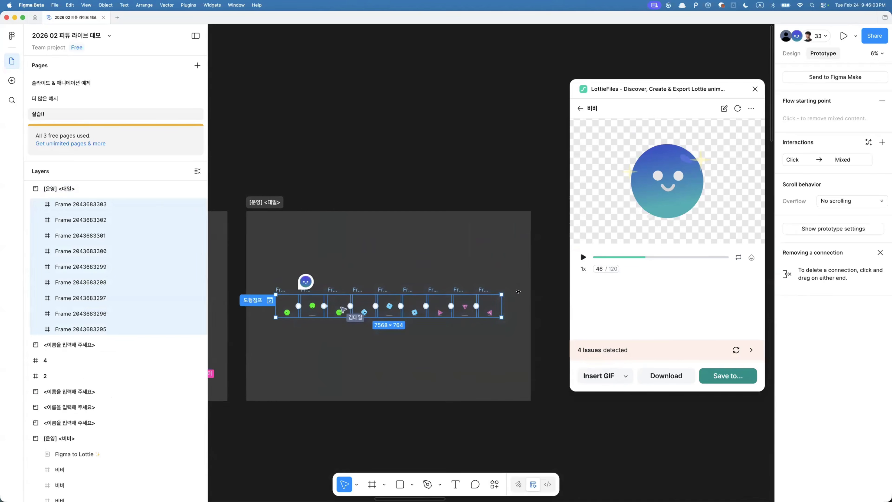
left_click(580, 108)
left_click(711, 308)
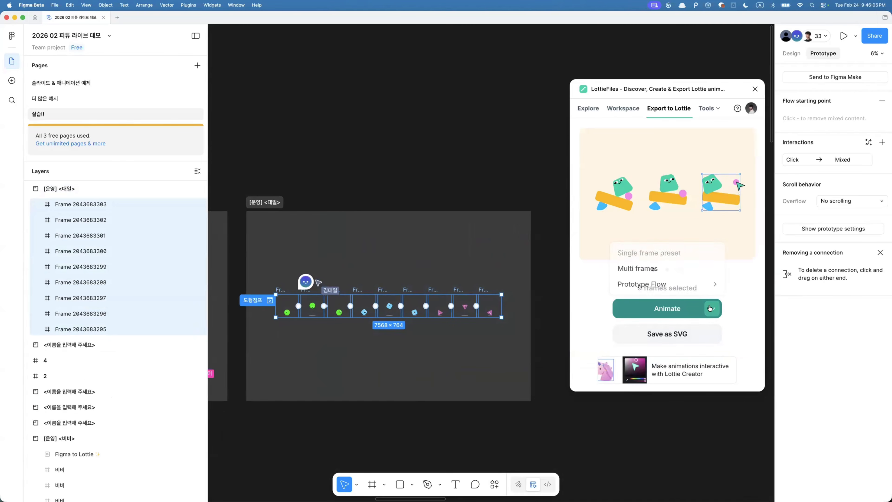
mouse_move(688, 283)
scroll(701, 246, "down", 5)
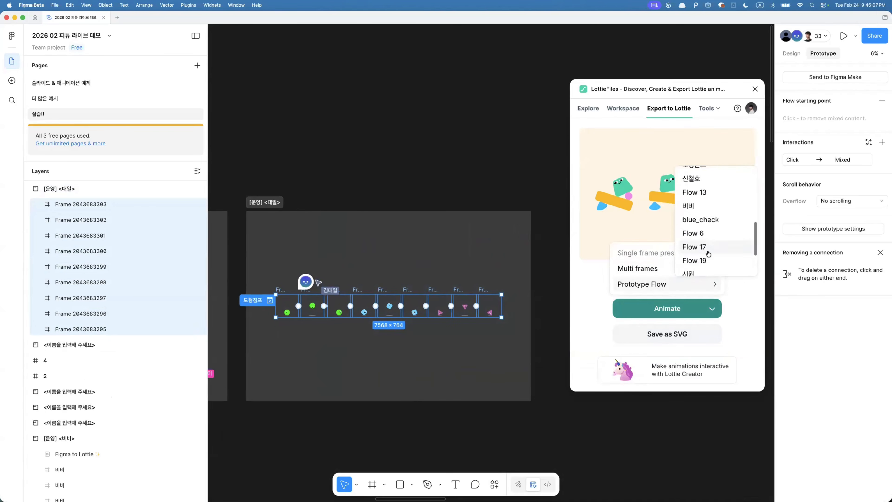
left_click(697, 233)
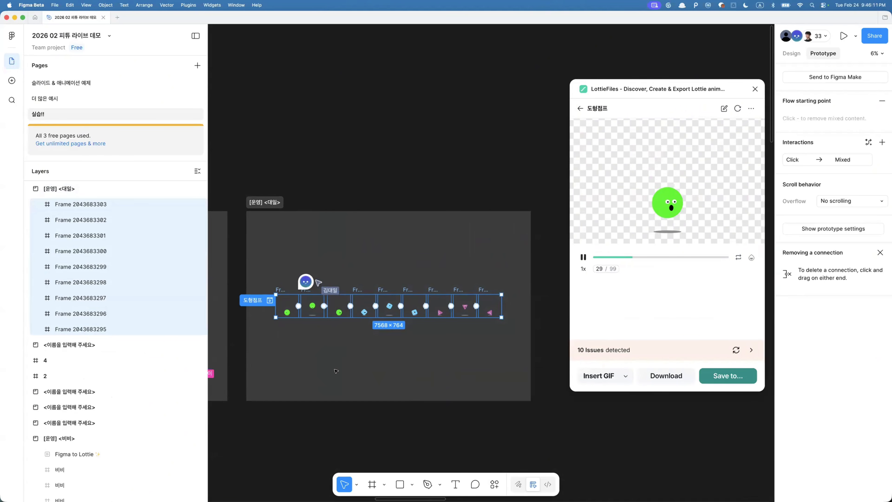
- Open the detected issues list for the 도형점프 animation and select the first flagged layer
scroll(335, 370, "up", 5)
scroll(285, 269, "left", 2)
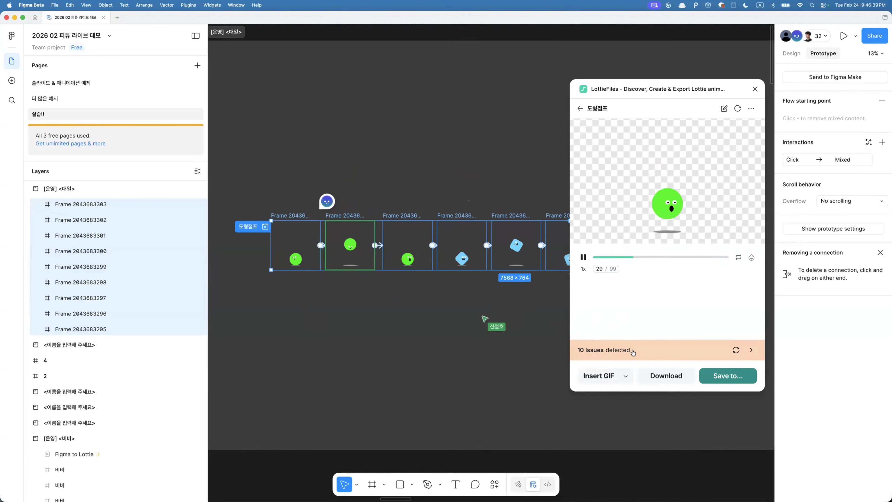
left_click(594, 351)
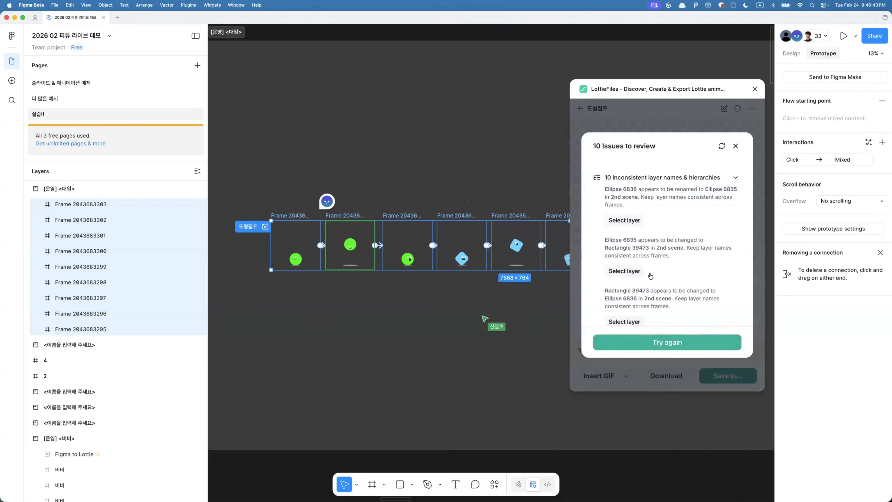
scroll(599, 196, "down", 3)
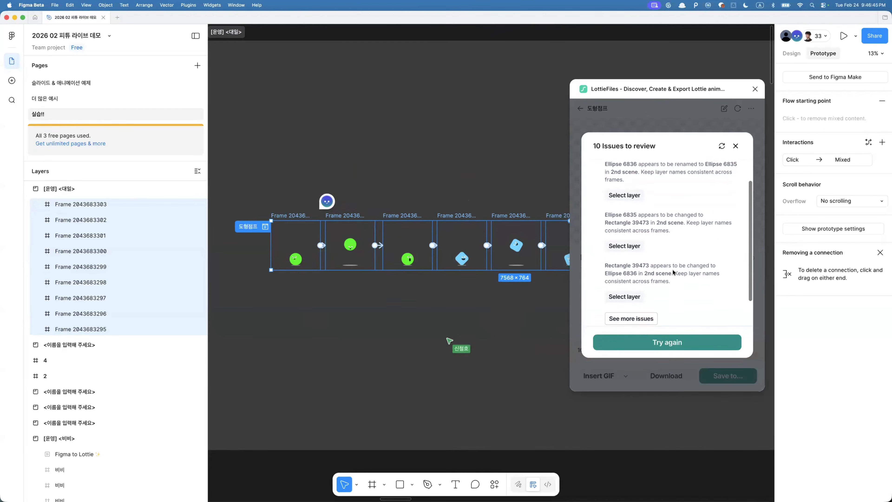
scroll(599, 196, "up", 3)
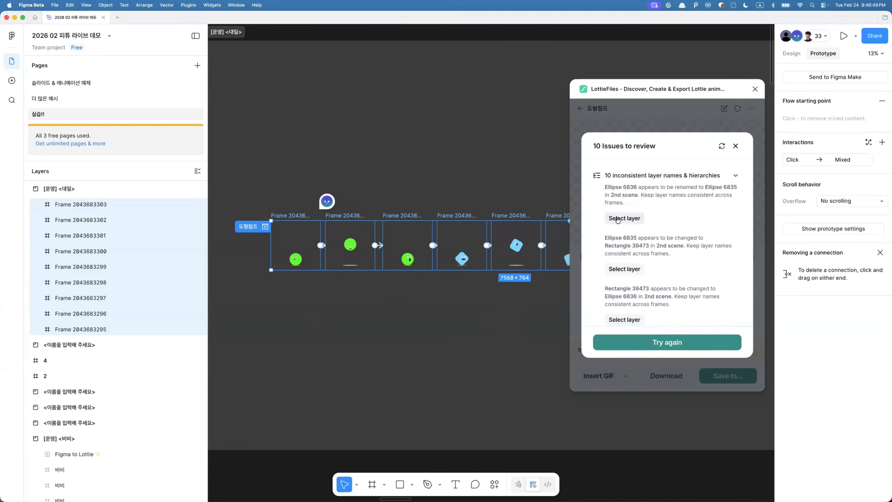
left_click(618, 219)
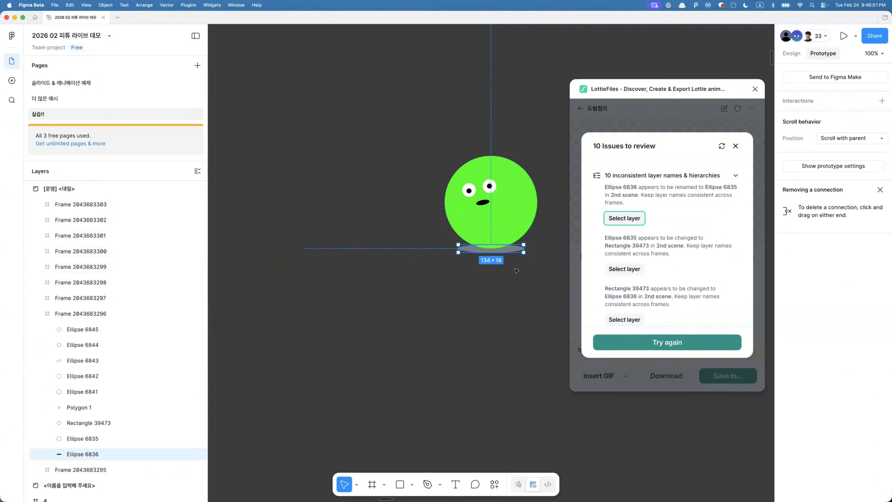
- Compare the Ellipse 6836 and Ellipse 6835 layers between the first two 도형점프 frames
triple_click(670, 198)
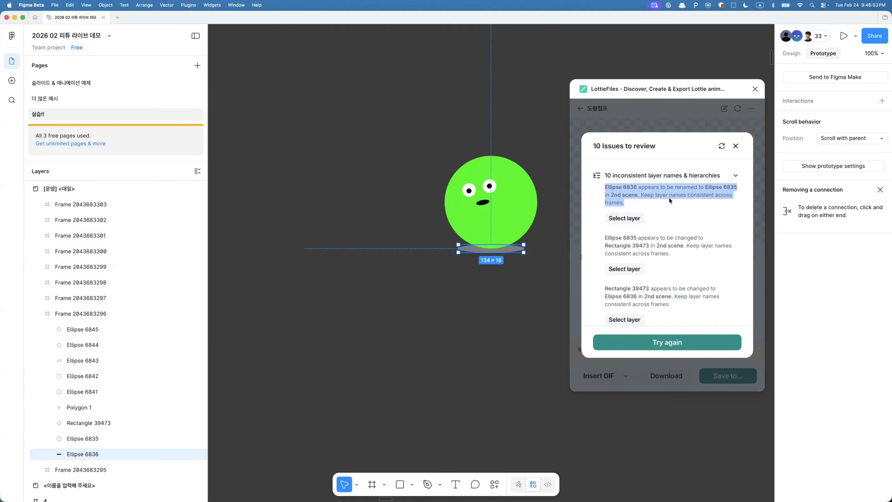
left_click(660, 194)
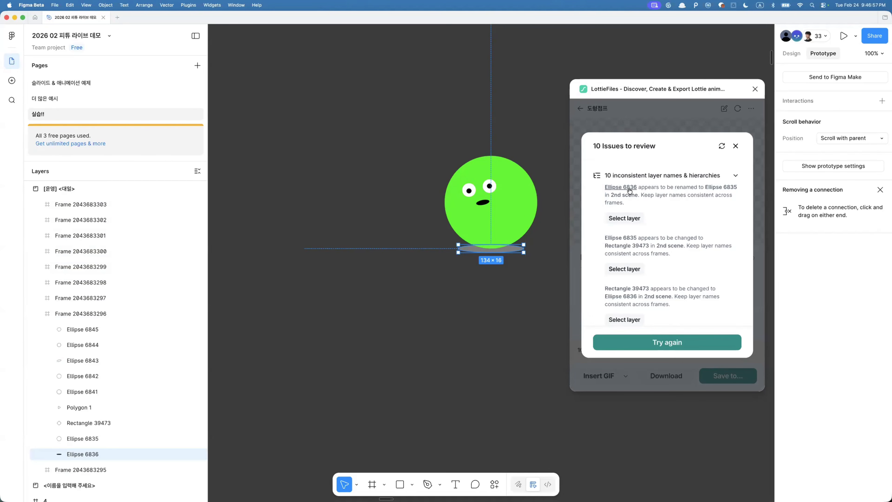
left_click(716, 188)
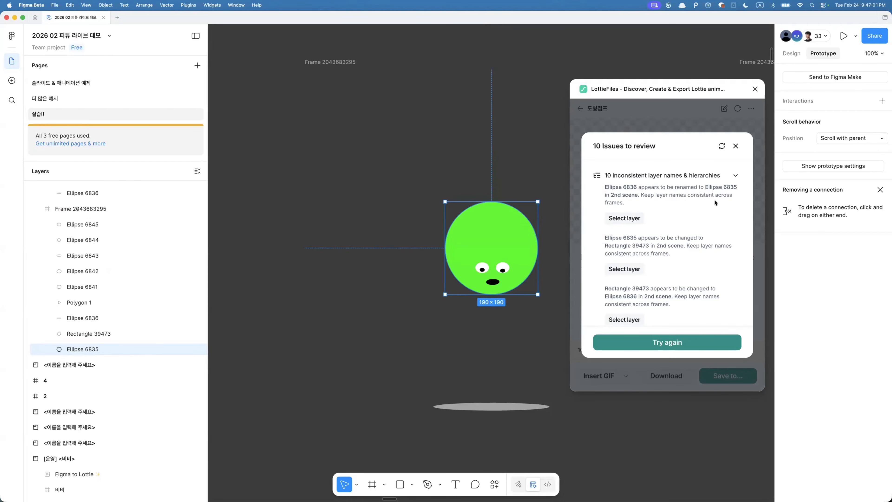
left_click(623, 188)
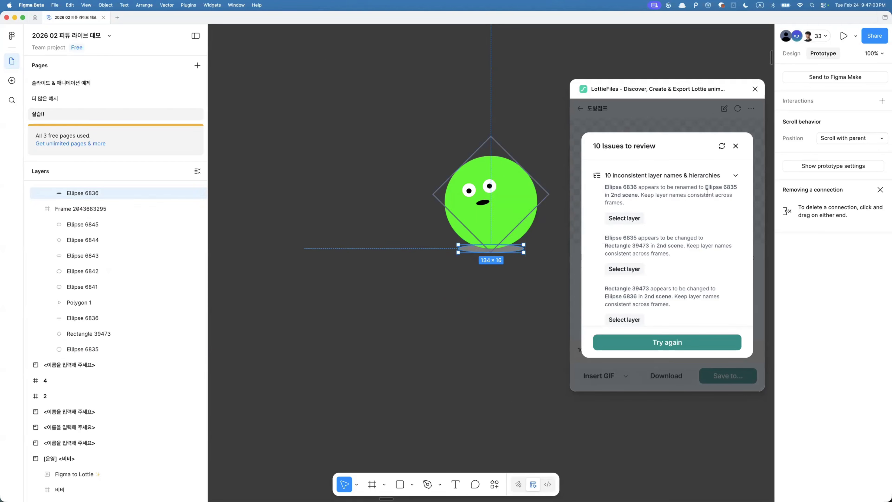
left_click(719, 189)
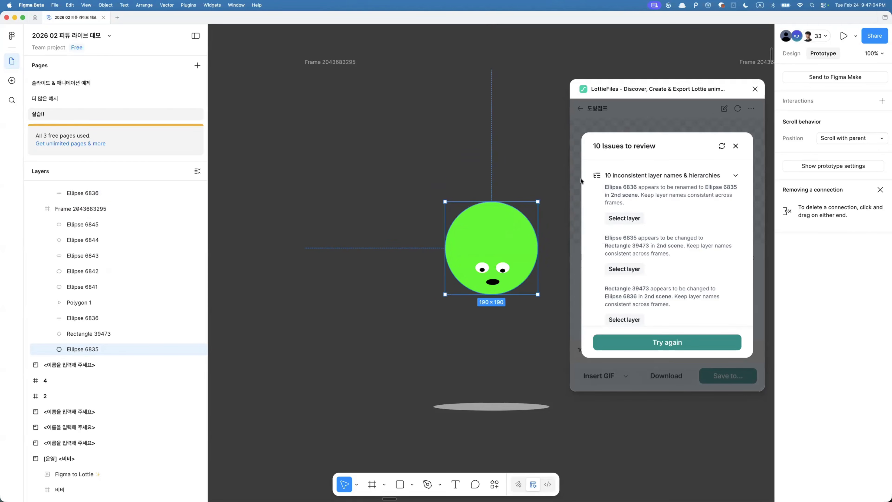
left_click(459, 410)
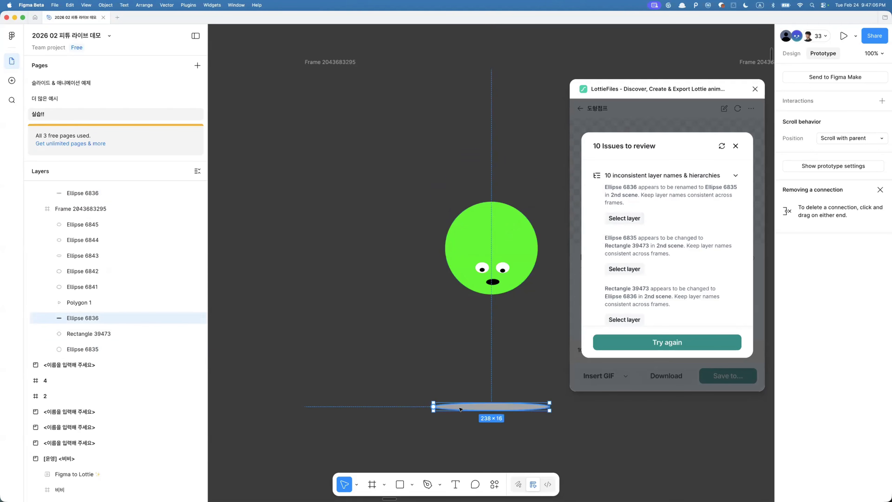
left_click(625, 187)
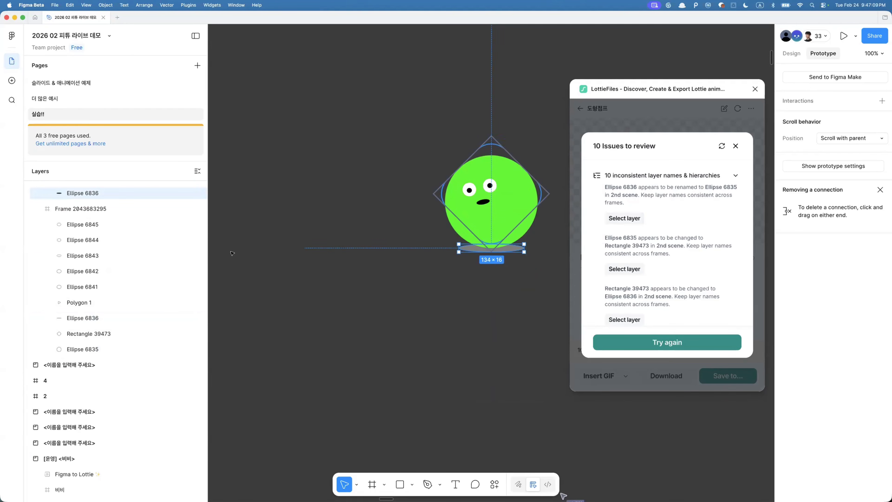
scroll(55, 272, "up", 3)
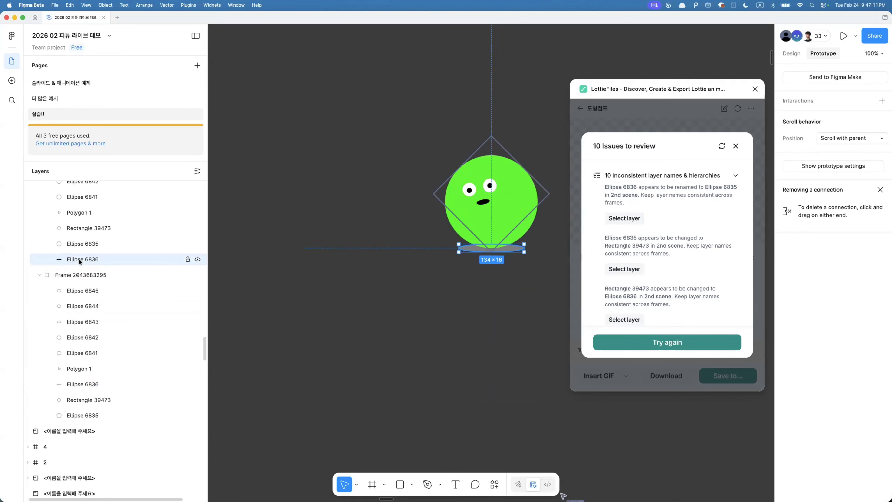
left_click(89, 384)
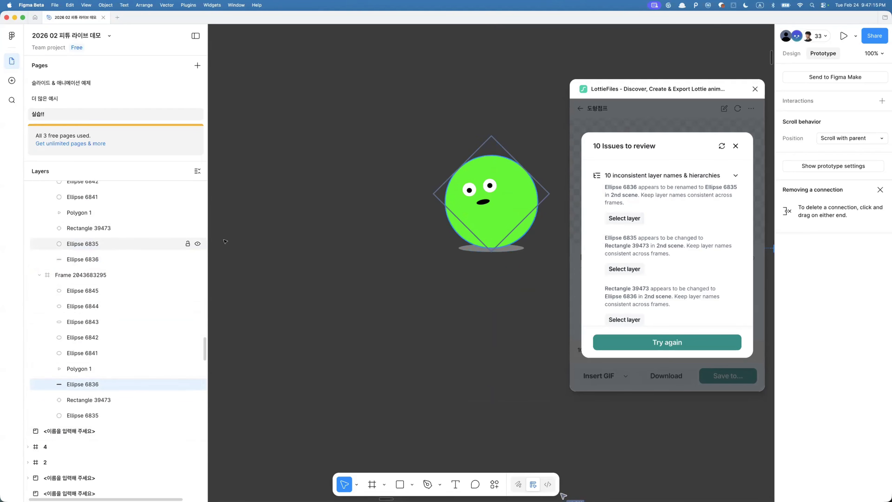
left_click(105, 259)
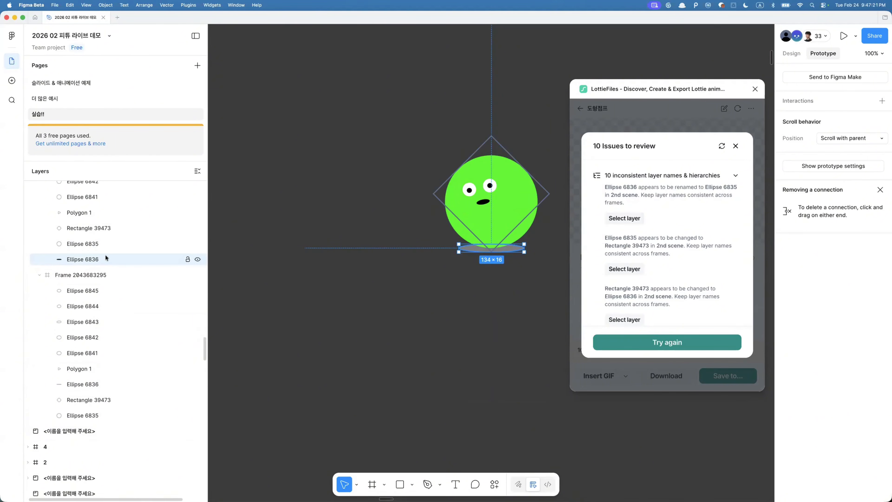
- Move Ellipse 6836 to the bottom of the second frame's layer order, matching the first frame, and refresh the issues check
left_click(73, 384)
left_click_drag(73, 384, 81, 419)
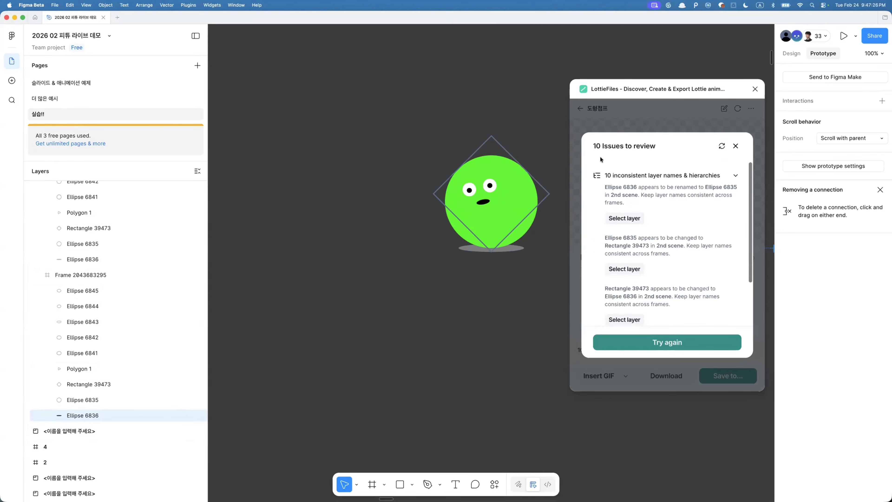
left_click(721, 147)
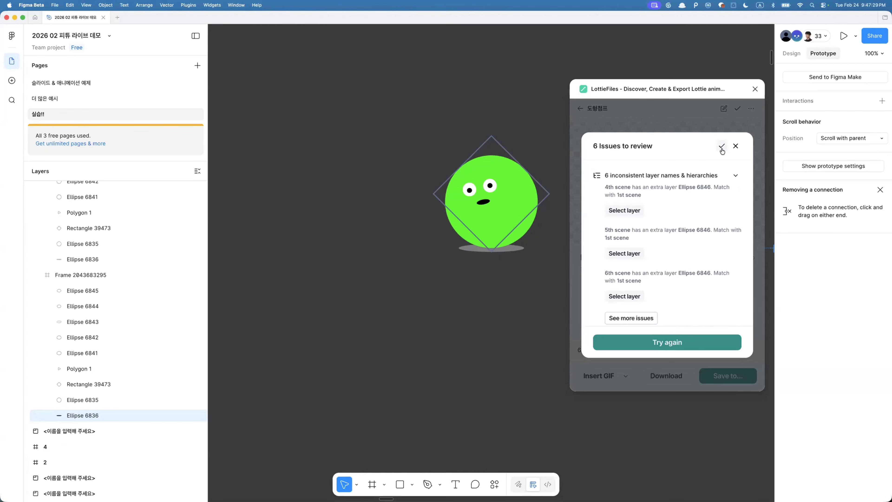
- Review the remaining layer issues, then close the issues list
left_click_drag(601, 146, 631, 148)
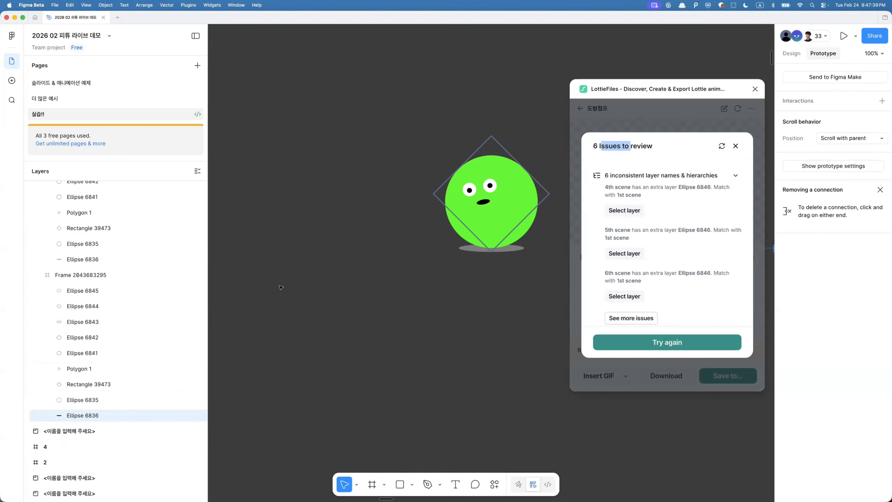
scroll(602, 230, "down", 2)
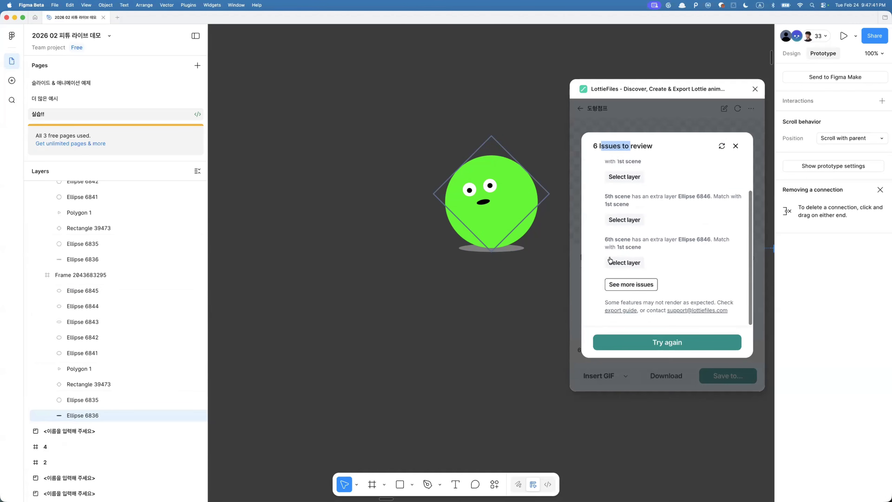
left_click(637, 283)
scroll(650, 288, "down", 2)
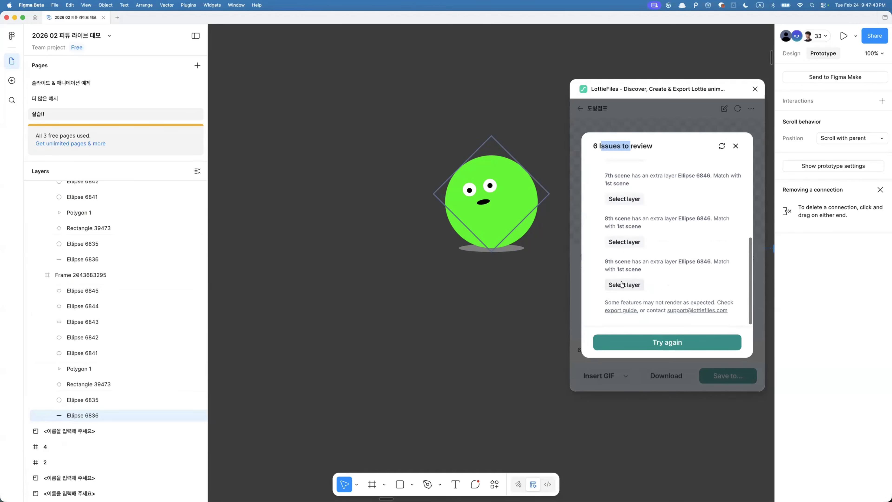
scroll(625, 285, "up", 4)
left_click(735, 146)
key("Escape")
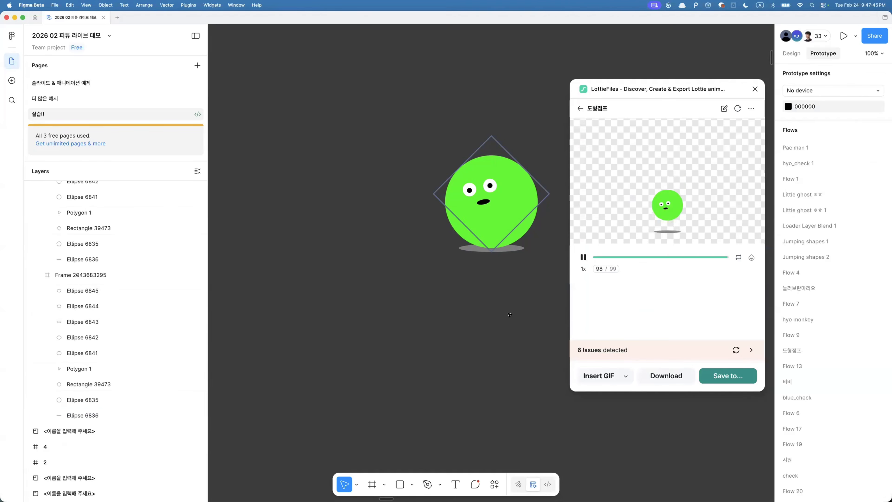
scroll(478, 298, "down", 5)
scroll(479, 298, "right", 5)
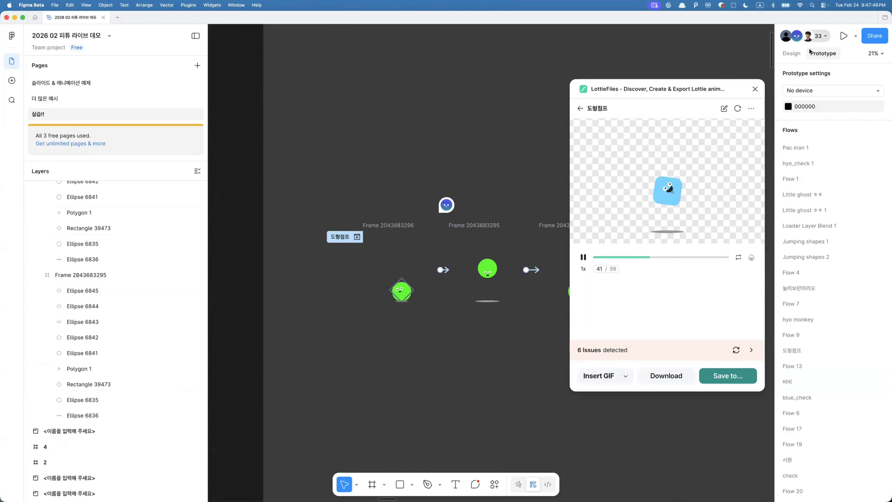
- Close the LottieFiles plugin window and return to the overview of the practice page
left_click(755, 89)
left_click(678, 117)
scroll(678, 117, "down", 10)
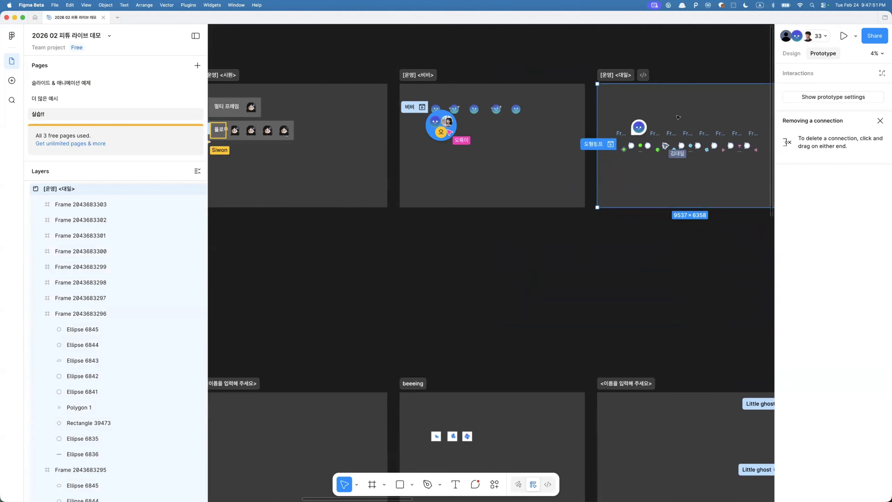
scroll(582, 125, "up", 10)
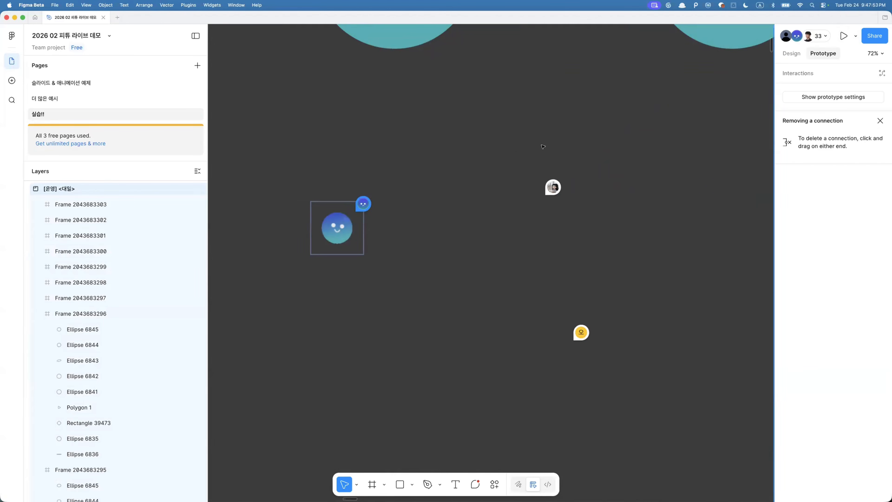
- Examine the GIF inserted into the 비비 section and the comment attached to it
left_click(369, 203)
left_click(333, 241)
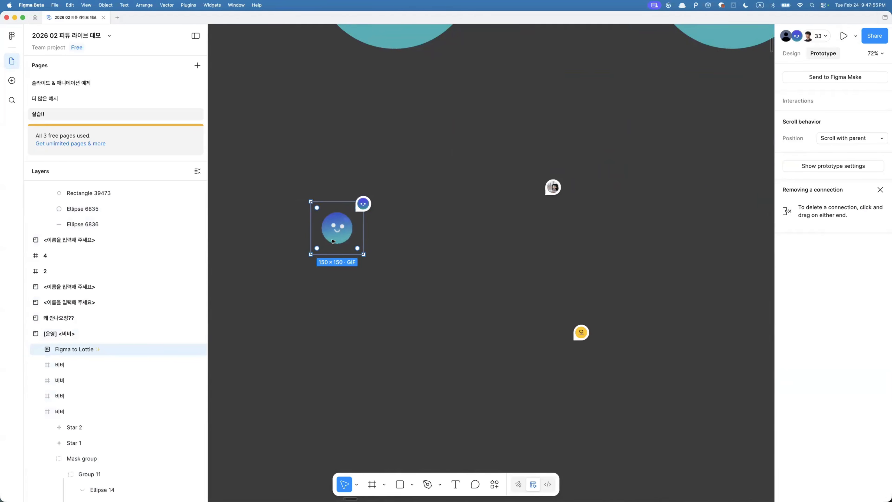
mouse_move(358, 248)
scroll(359, 248, "down", 3)
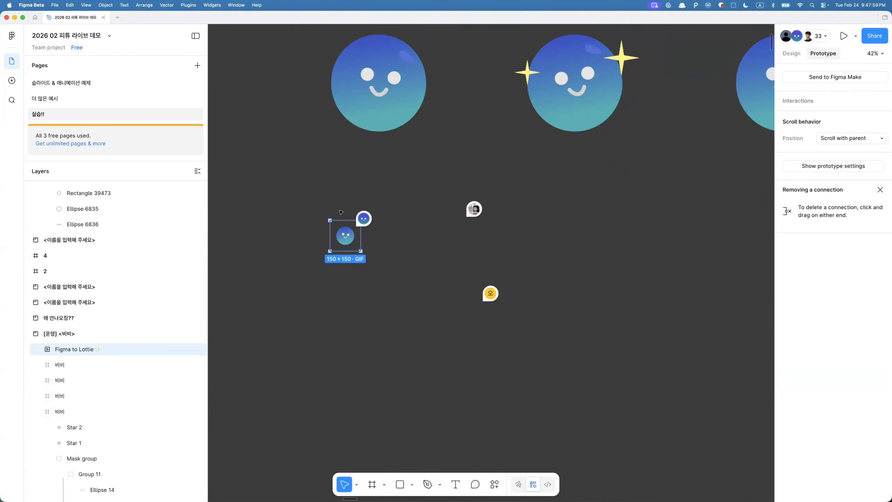
mouse_move(361, 221)
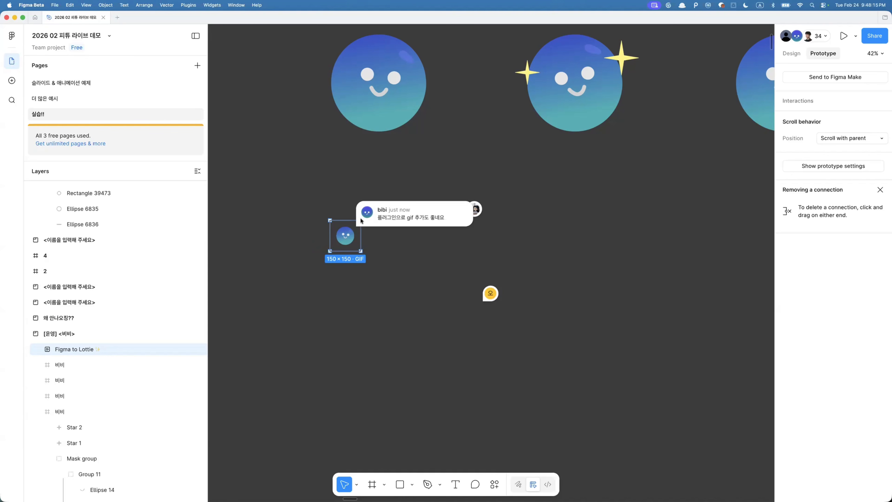
left_click(386, 95)
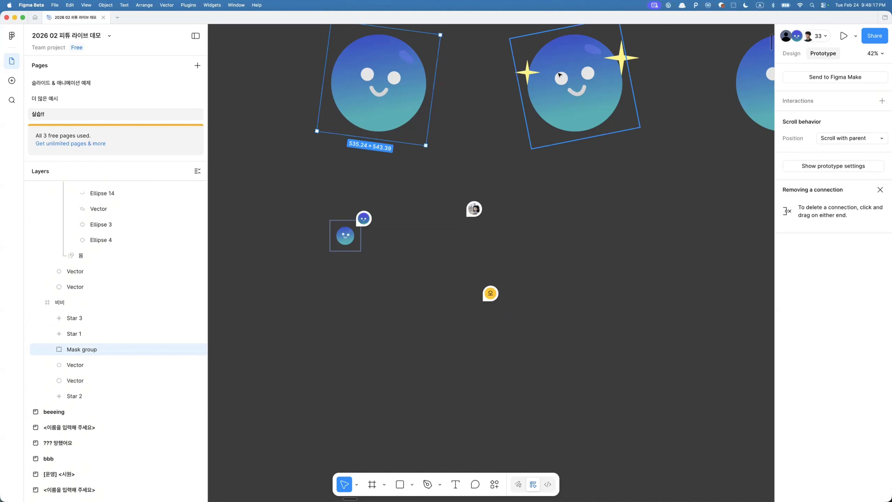
scroll(560, 75, "right", 1)
scroll(560, 75, "up", 1)
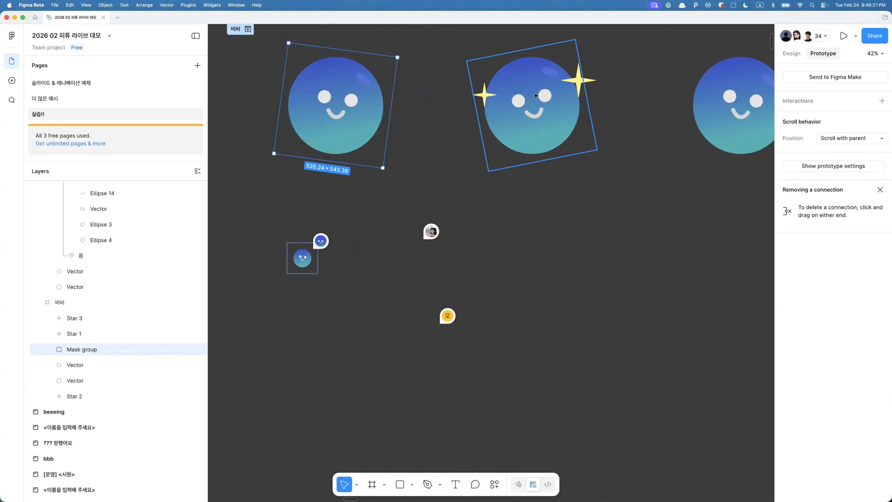
left_click(307, 257)
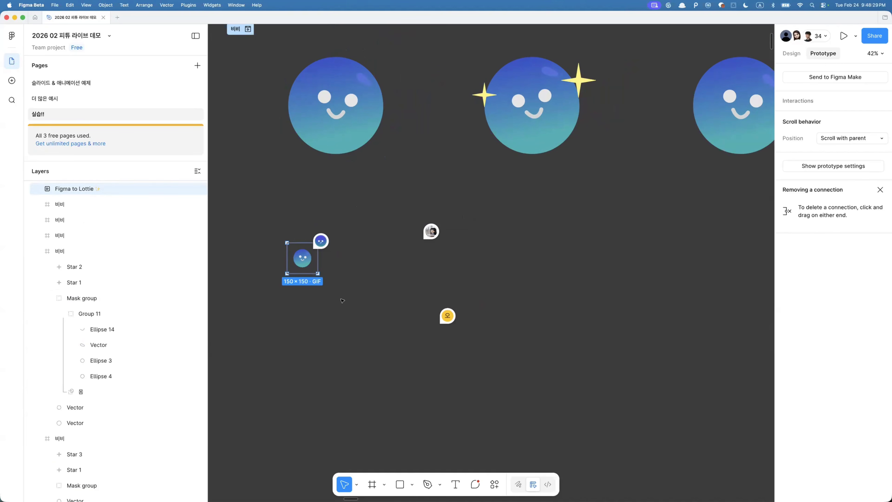
- Open and read the comments left on the 비비 and 시원 sections
scroll(343, 301, "down", 5)
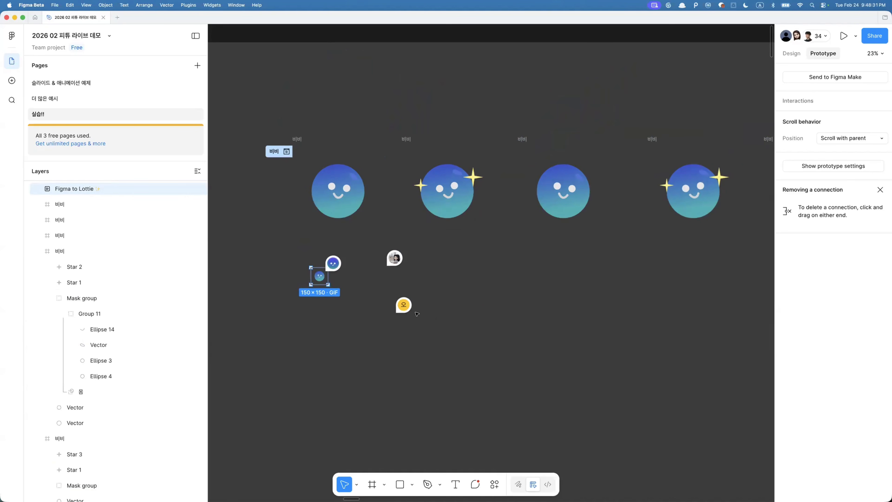
scroll(417, 313, "down", 4)
left_click(416, 304)
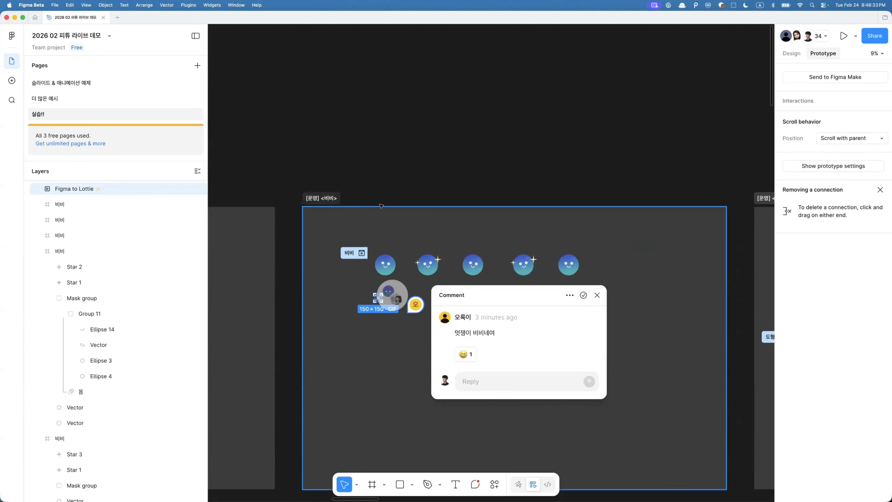
key("Escape")
scroll(439, 214, "down", 5)
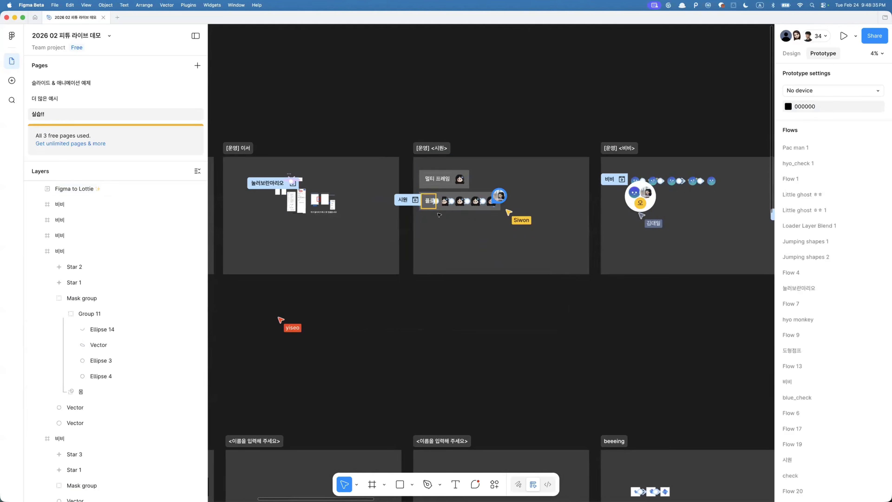
mouse_move(512, 189)
scroll(508, 189, "up", 3)
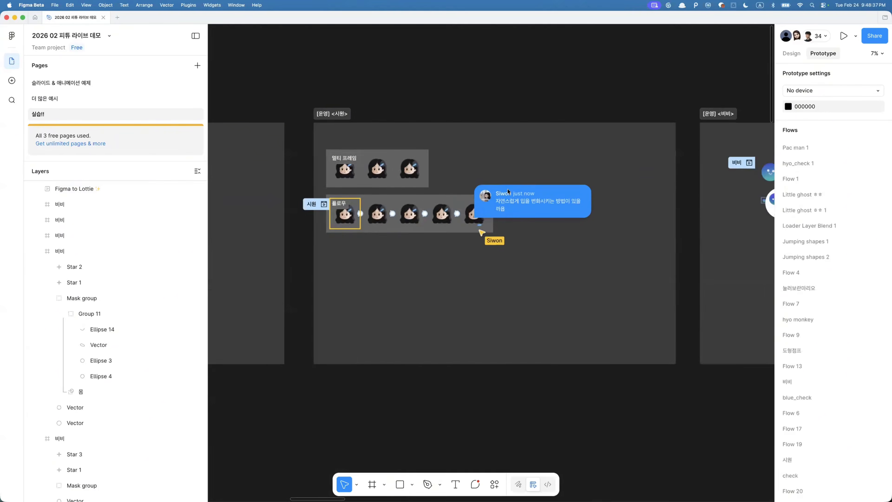
scroll(507, 189, "up", 5)
left_click(397, 286)
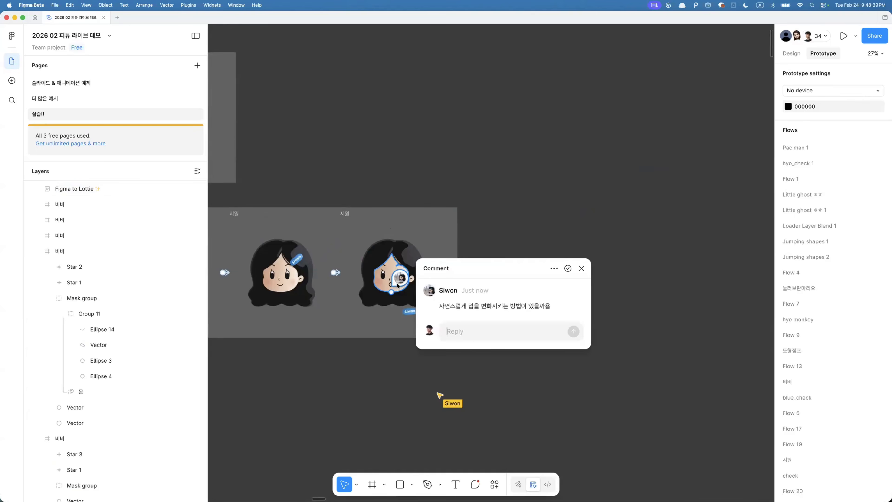
scroll(397, 285, "up", 2)
scroll(439, 302, "up", 5)
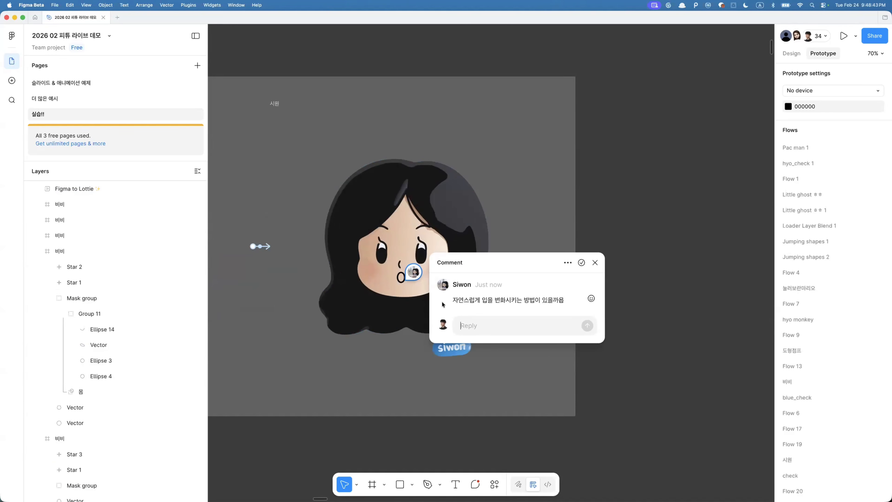
left_click(295, 344)
- Inspect the mouth ellipse in the 시원 frame and locate Ellipse 6957 in the layer list
scroll(364, 314, "left", 4)
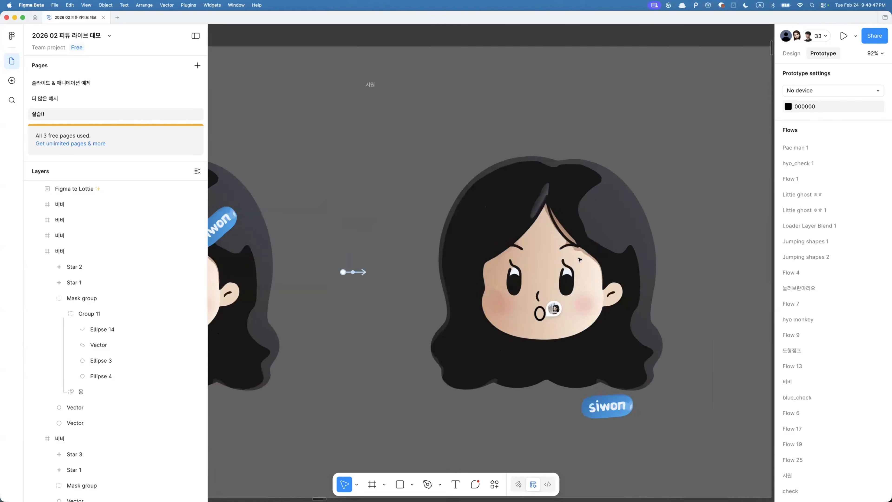
scroll(583, 258, "up", 2)
scroll(580, 253, "up", 3)
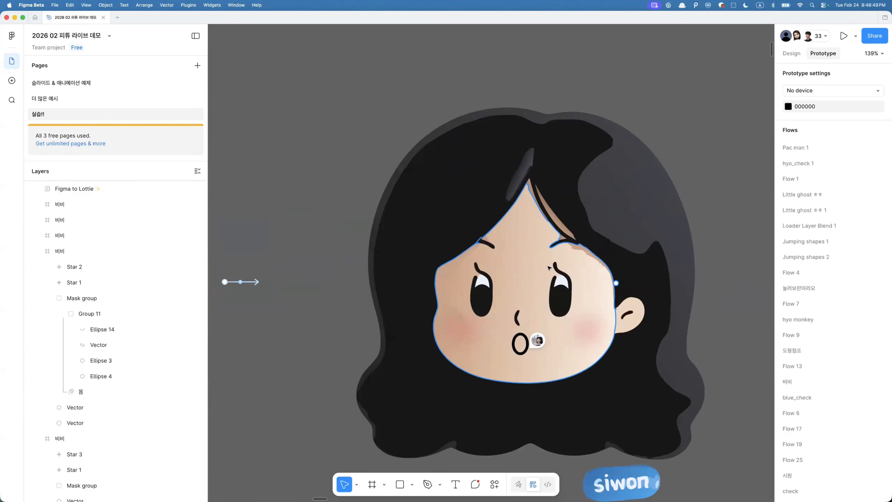
left_click(516, 351)
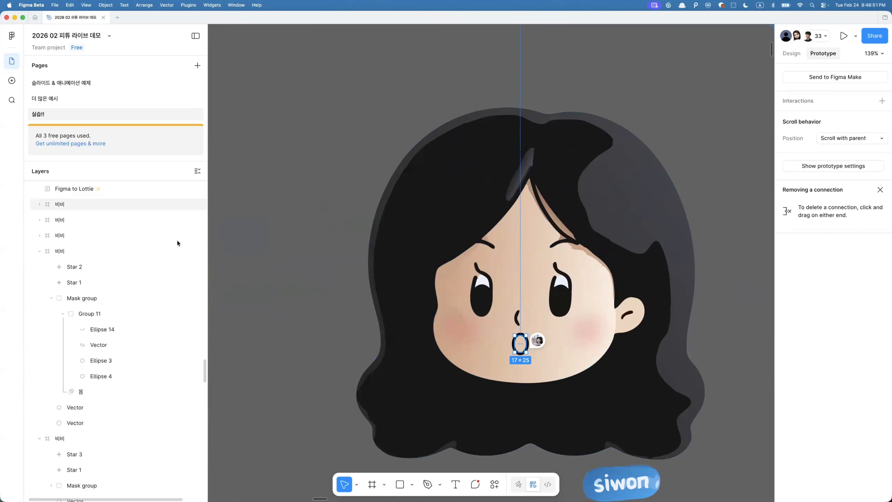
scroll(122, 239, "down", 10)
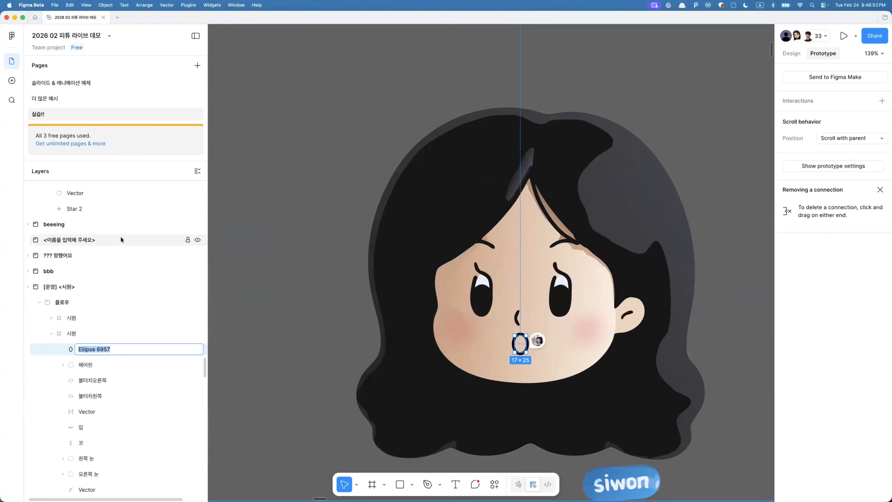
double_click(102, 351)
key("Escape")
- Duplicate the 플로우 section, placing the copy directly below the original
scroll(317, 307, "down", 6)
scroll(317, 308, "left", 3)
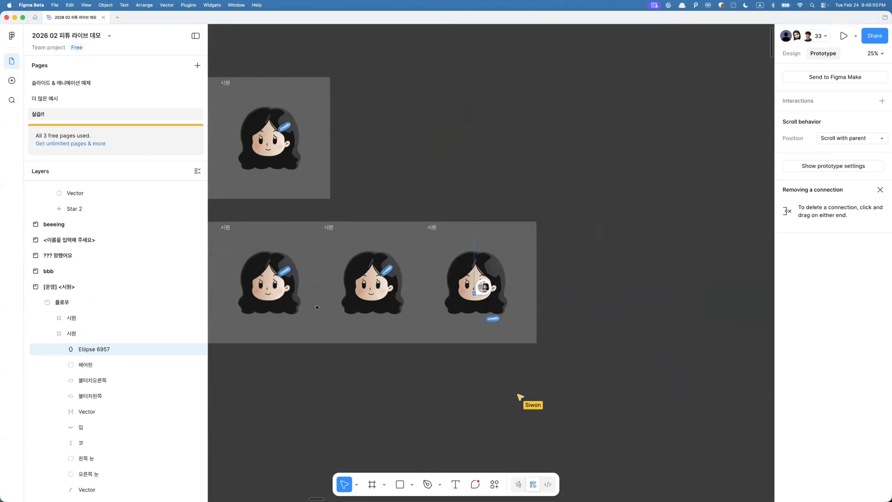
scroll(317, 308, "left", 3)
left_click(312, 213)
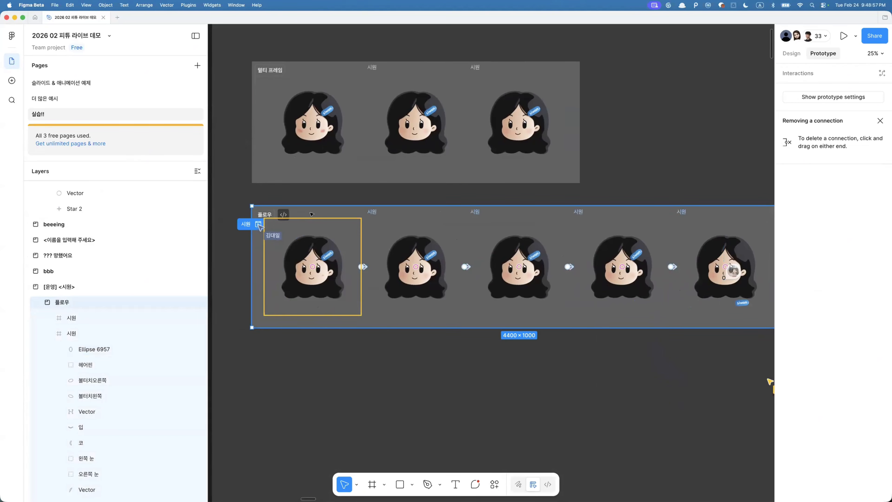
left_click_drag(312, 214, 312, 353)
- Compare the 입 mouth layer and the Ellipse 6957 mouth across the 시원 frames of the copied section
scroll(305, 434, "up", 3)
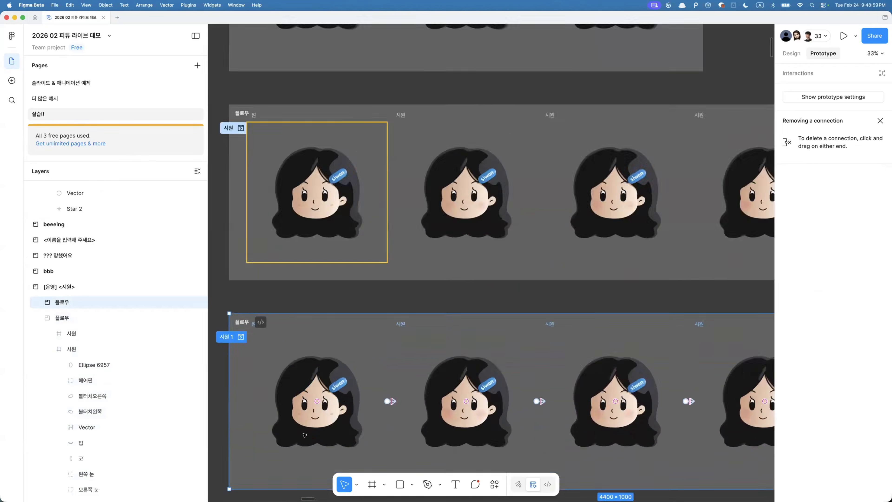
scroll(305, 434, "up", 3)
left_click(319, 411, "super")
scroll(320, 411, "up", 6)
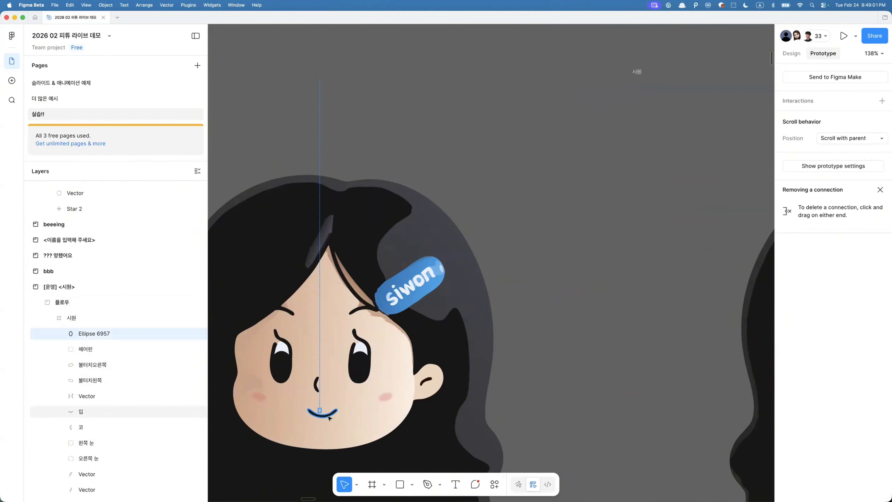
left_click(330, 418)
scroll(330, 418, "down", 1)
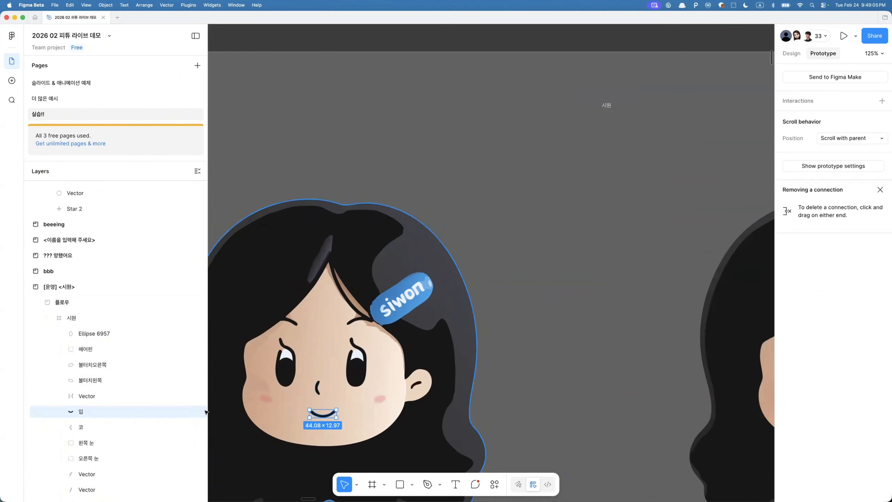
scroll(317, 376, "right", 6)
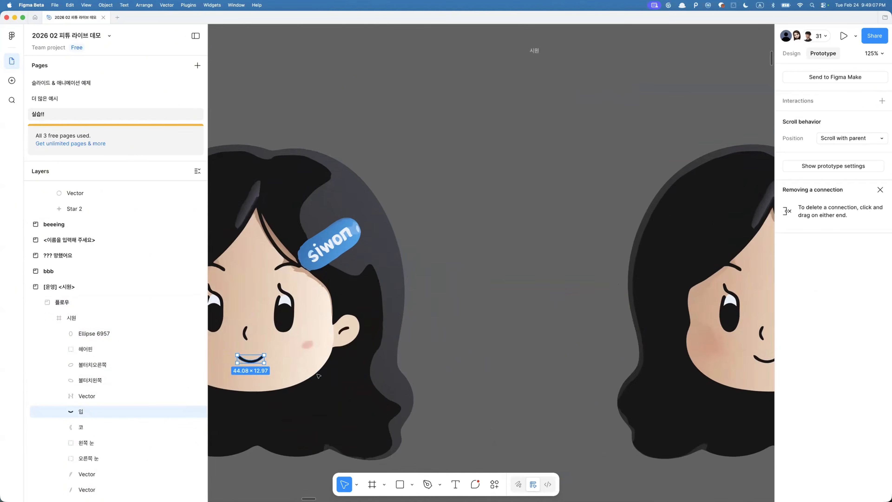
scroll(402, 328, "down", 5)
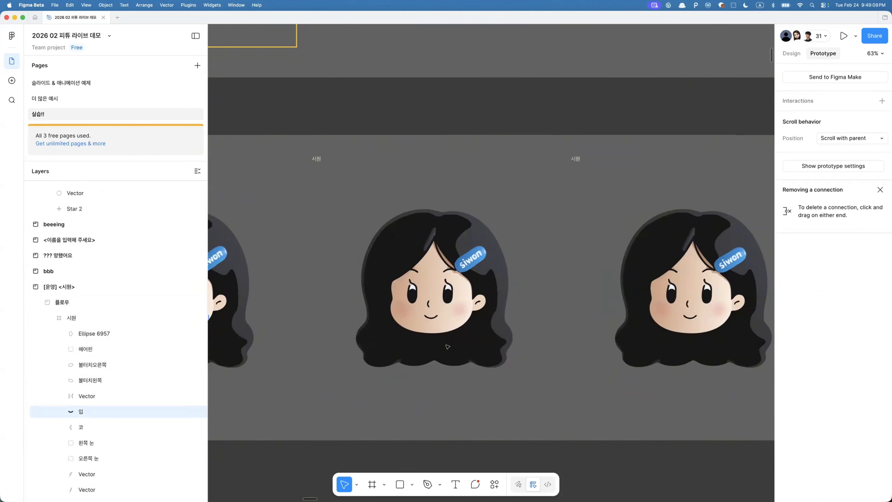
scroll(402, 328, "right", 4)
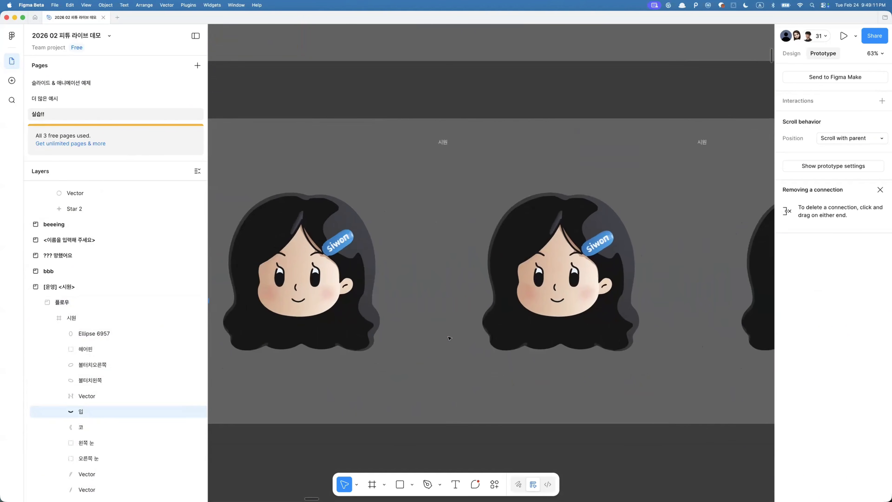
scroll(460, 330, "right", 12)
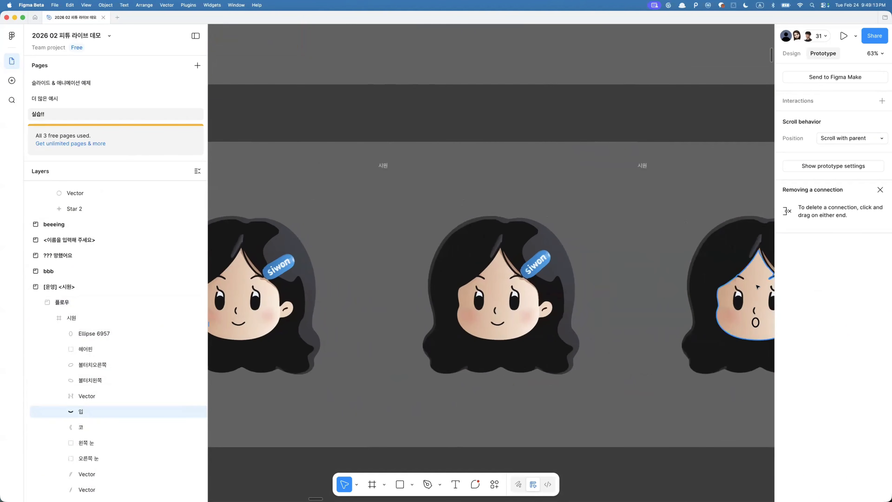
scroll(652, 328, "up", 4)
left_click(562, 330)
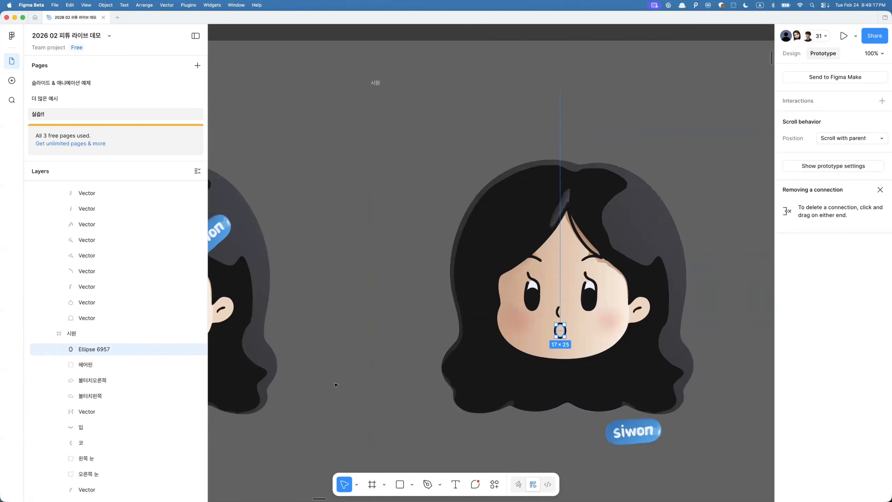
left_click(109, 427)
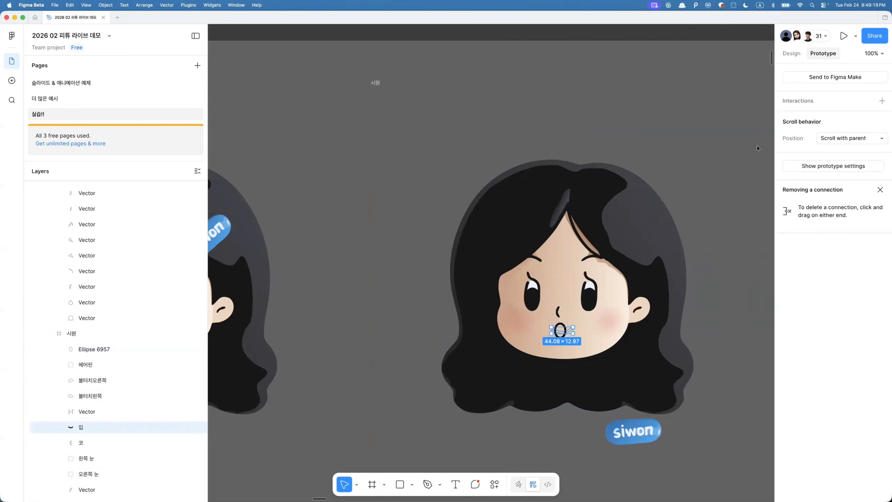
- Check the 입 layer's opacity in the design properties
left_click(790, 55)
left_click(800, 260)
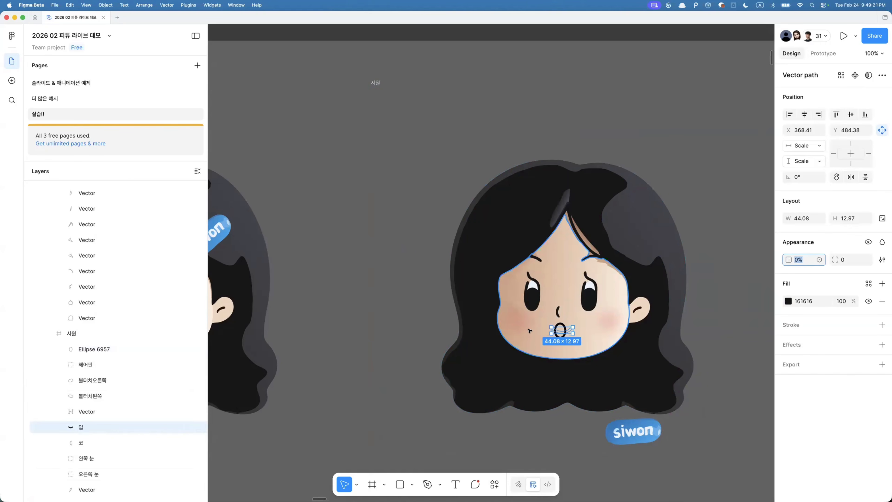
left_click(484, 382)
left_click(820, 55)
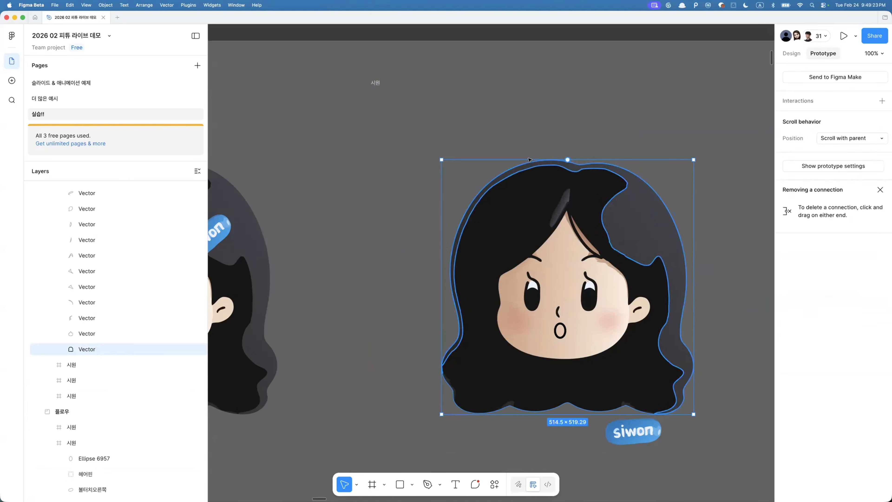
scroll(636, 209, "down", 5)
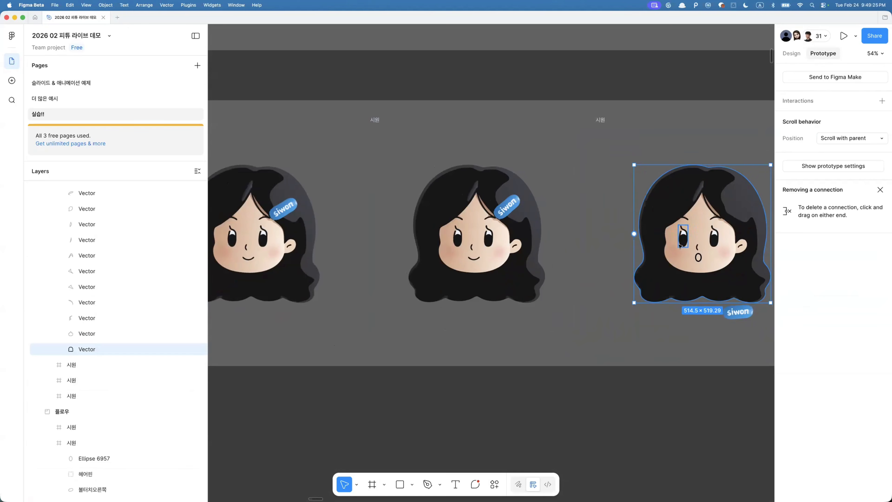
- Select Ellipse 6957 in the last 시원 frame together with all matching layers across the frames
left_click(695, 256)
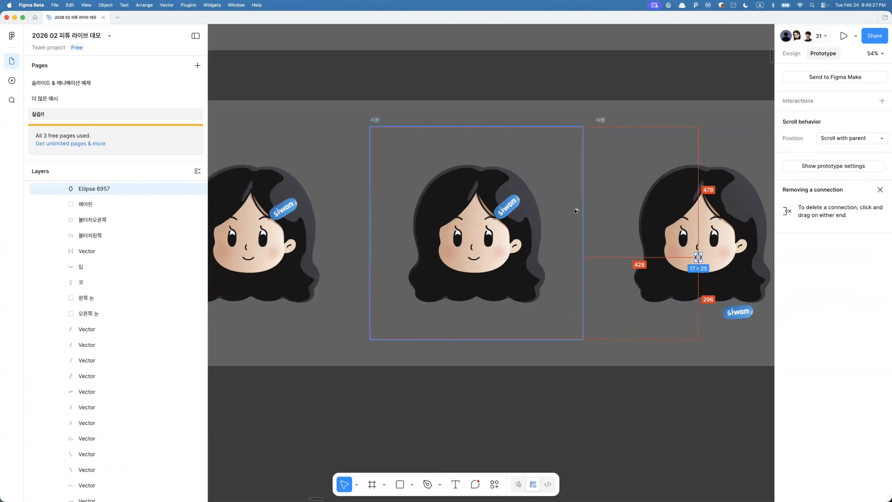
key("alt+super+a")
scroll(314, 265, "down", 4)
scroll(314, 265, "left", 7)
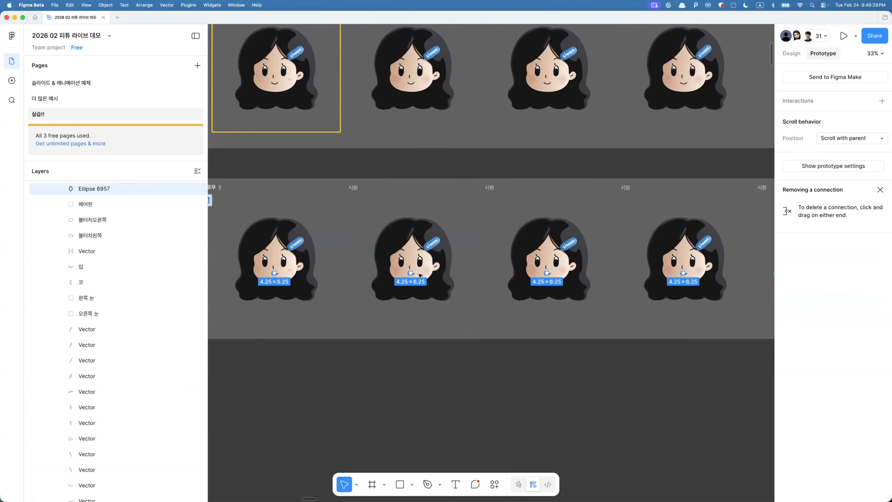
scroll(397, 266, "right", 5)
scroll(413, 290, "up", 5)
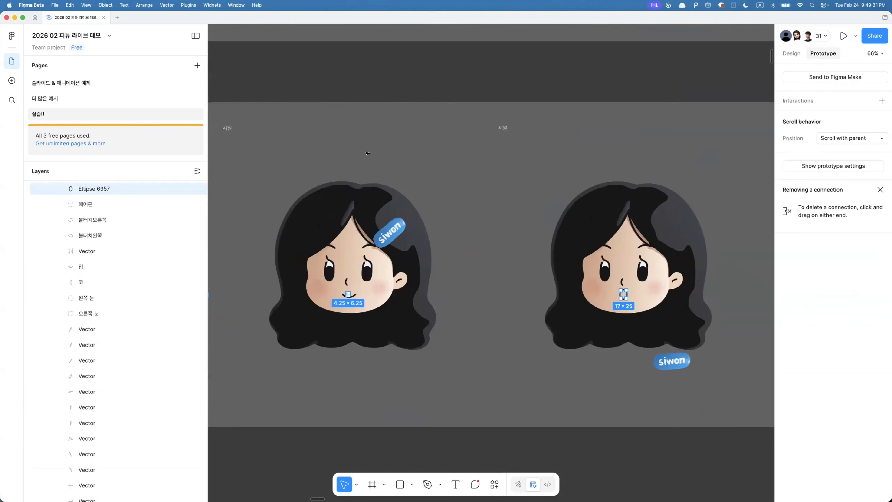
- Change the first 시원 frame's prototype transition animation from Smart animate to Instant
left_click(366, 151)
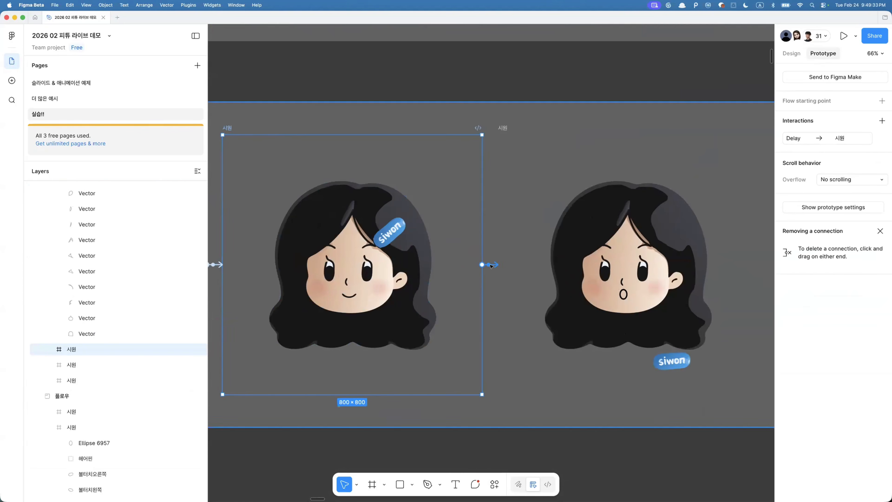
left_click(488, 267)
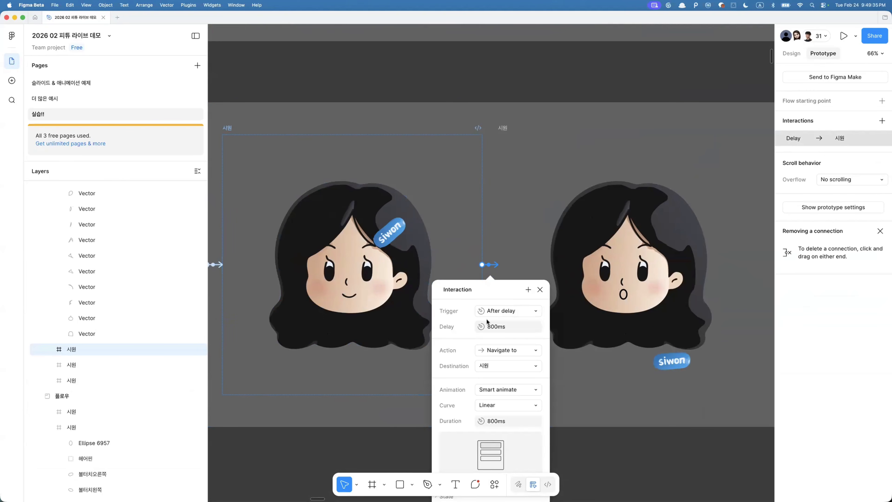
left_click(491, 395)
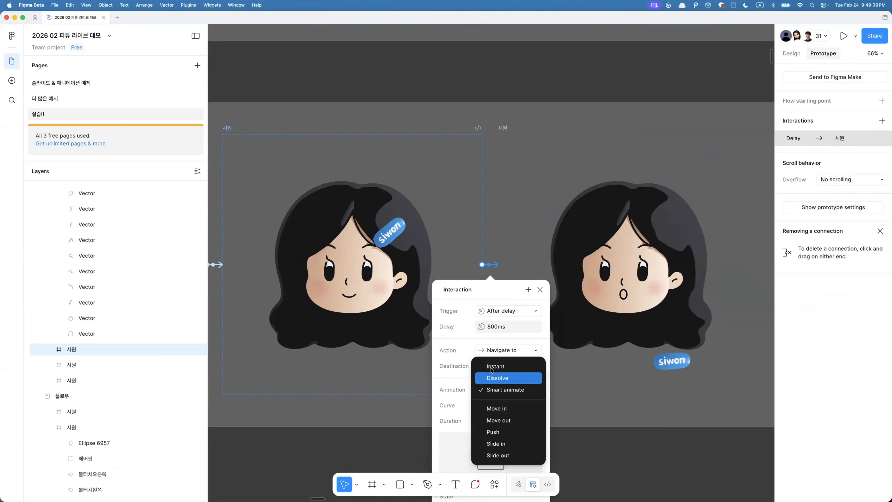
left_click(491, 366)
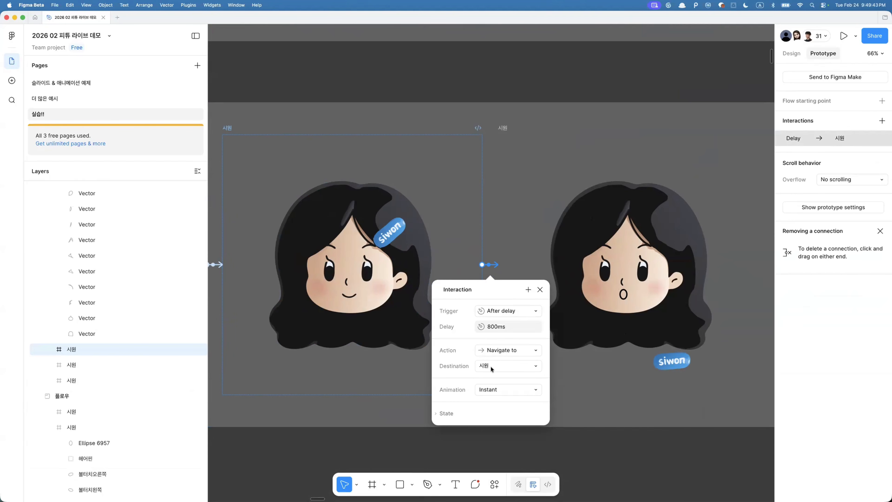
- Open Export to Lottie, choose the 시원 1 prototype flow, and pause its animation preview
left_click(502, 219)
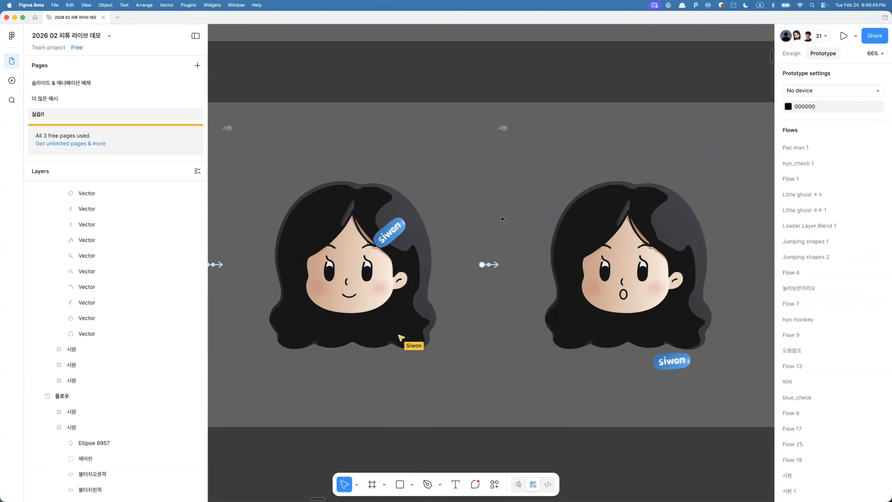
scroll(502, 218, "down", 5)
key("super+k")
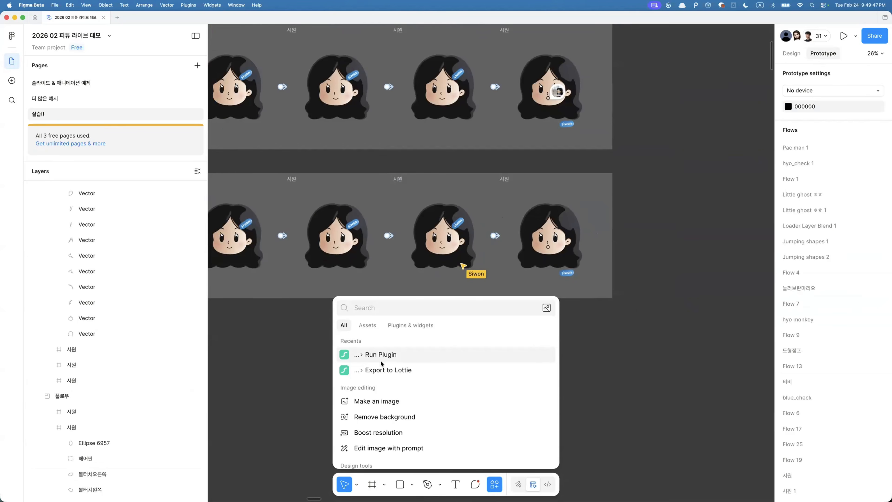
left_click(384, 370)
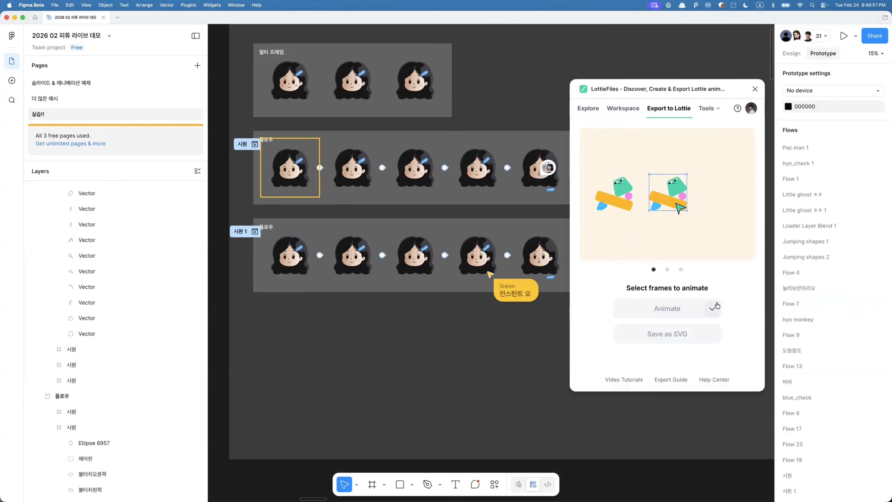
left_click(680, 288)
mouse_move(678, 289)
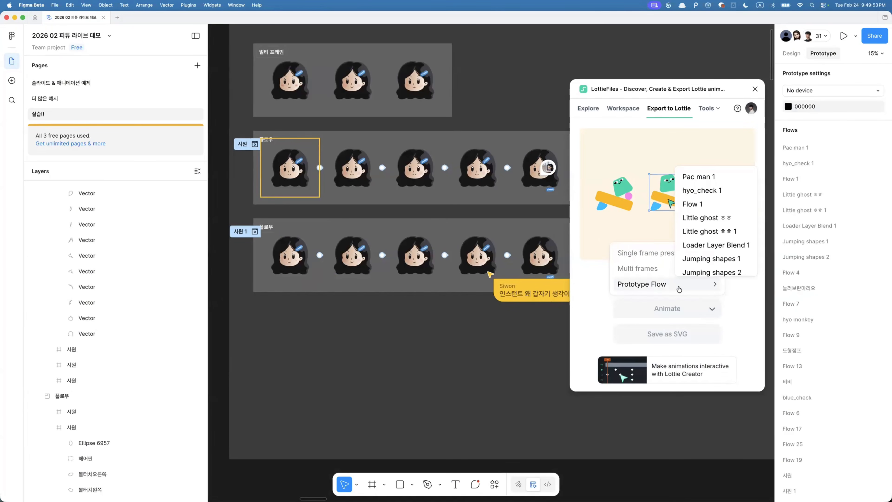
scroll(699, 225, "down", 5)
scroll(699, 225, "down", 5)
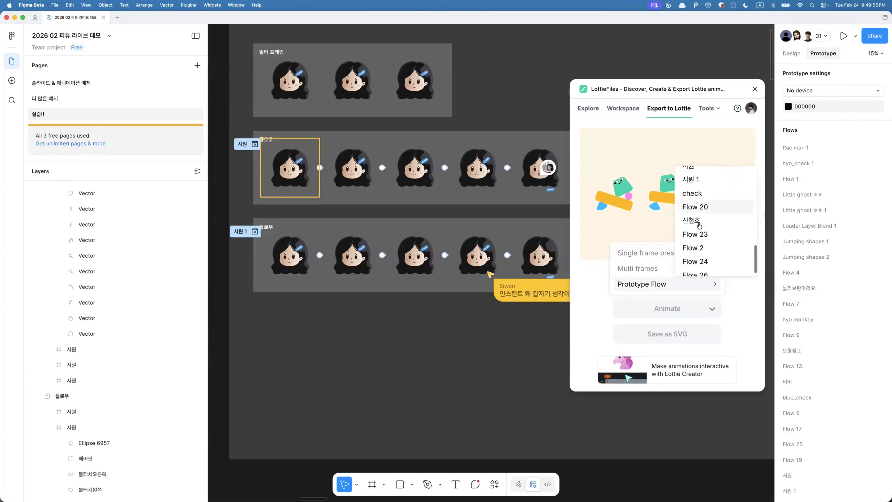
left_click(698, 195)
scroll(536, 315, "right", 3)
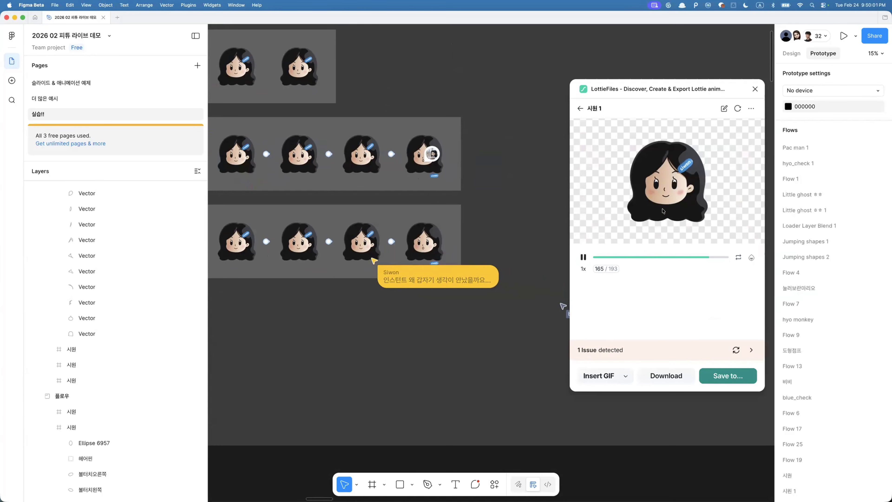
left_click(583, 258)
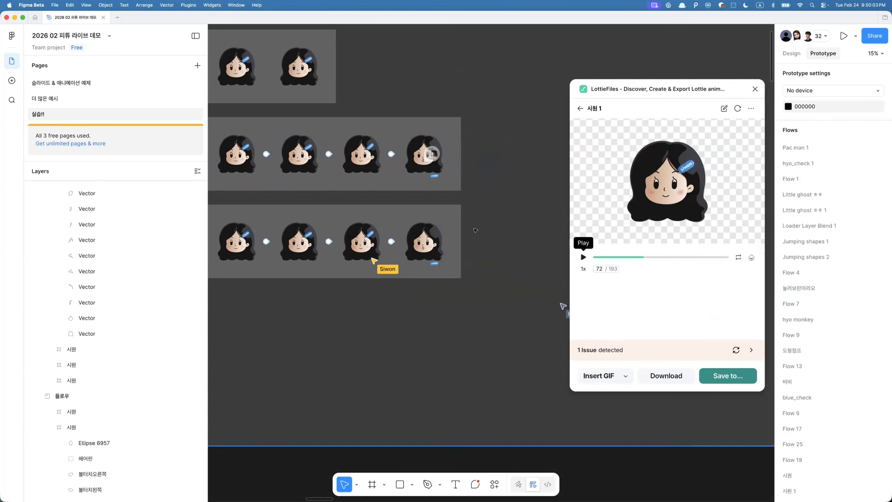
- Widen the copied 플로우 section and duplicate its last 시원 frame to the right of it
left_click(453, 212)
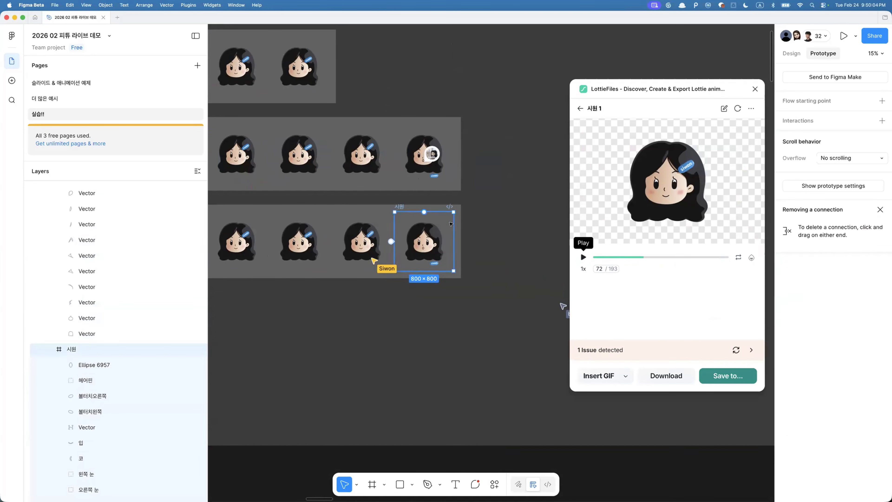
left_click(462, 207)
left_click(459, 208)
left_click_drag(460, 211, 532, 212)
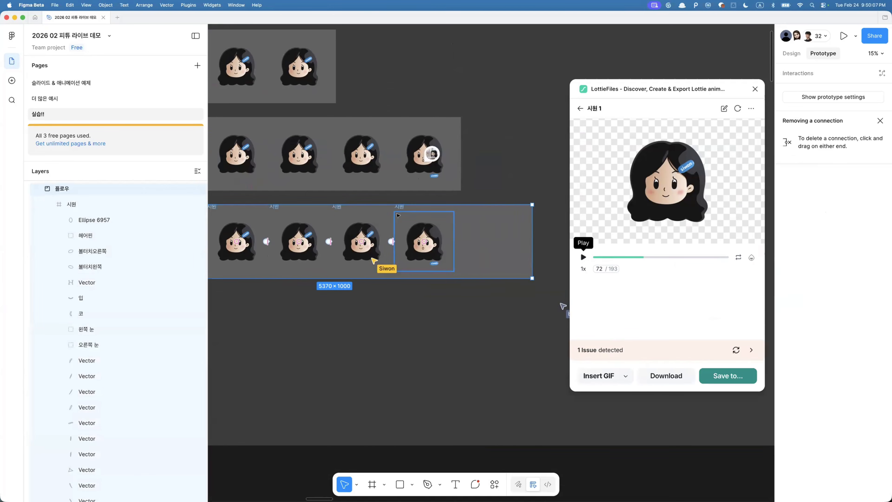
left_click(397, 213)
left_click_drag(426, 226, 480, 244)
- Connect the last 시원 frame to the new copy with an After delay trigger of 3000ms, then recheck the Lottie export issues
left_click(429, 227)
left_click(448, 228)
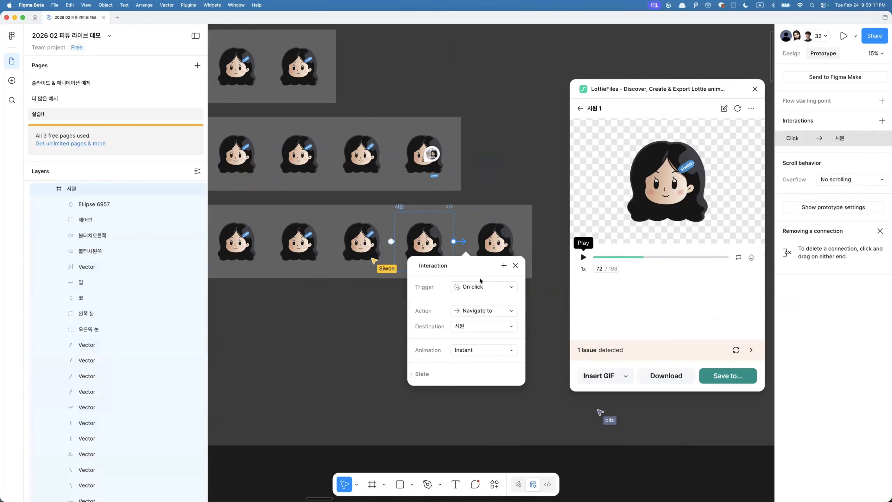
left_click(469, 287)
left_click(478, 404)
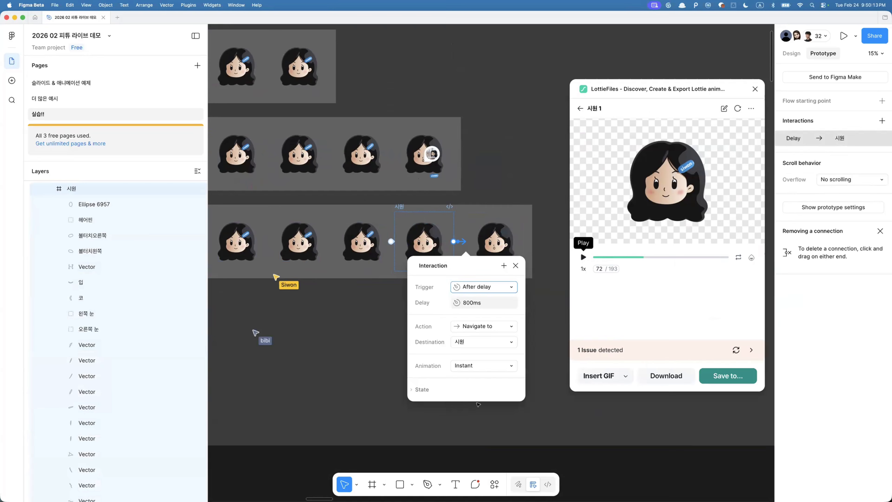
left_click(473, 304)
type("3000")
key("Return")
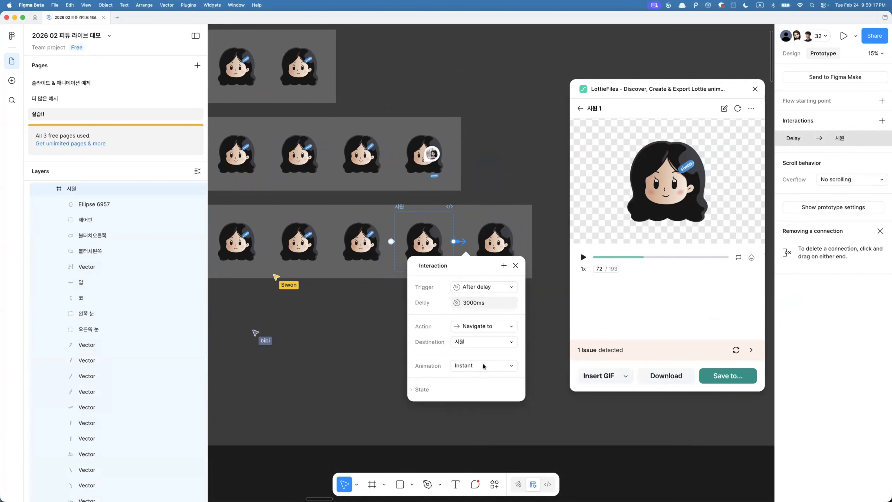
left_click(738, 108)
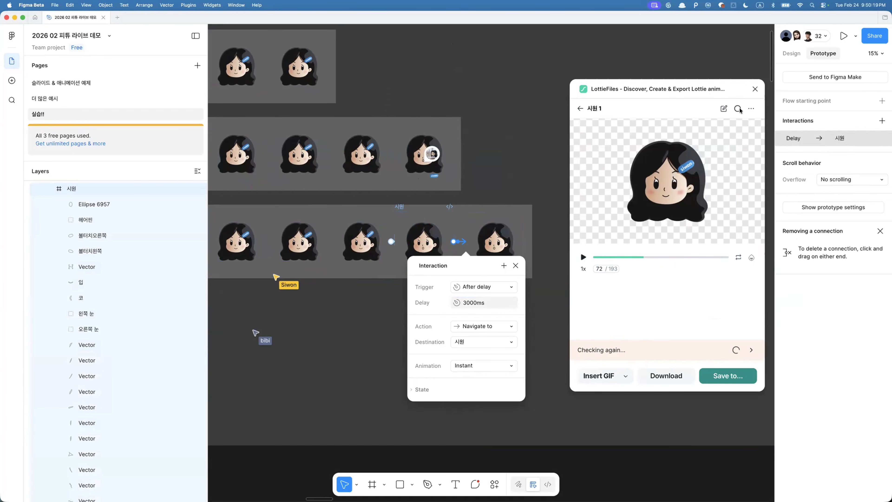
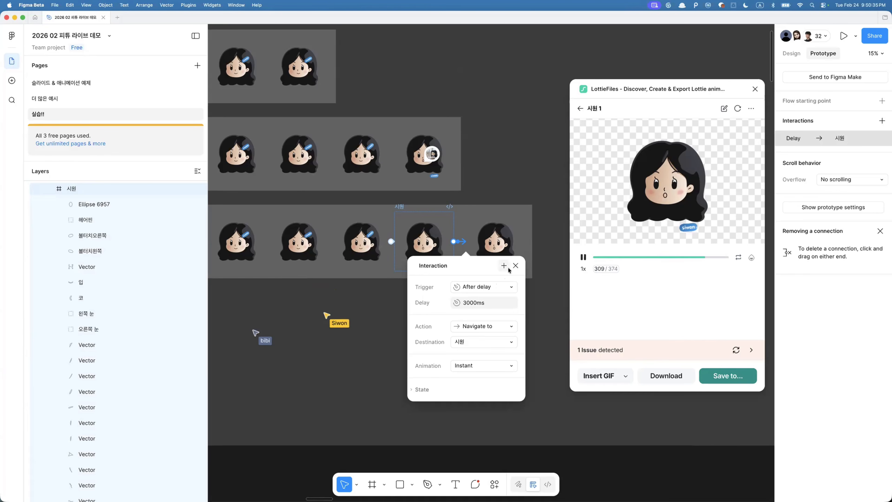
- Close the interaction editor and the LottieFiles plugin window
left_click(516, 265)
scroll(467, 309, "down", 5)
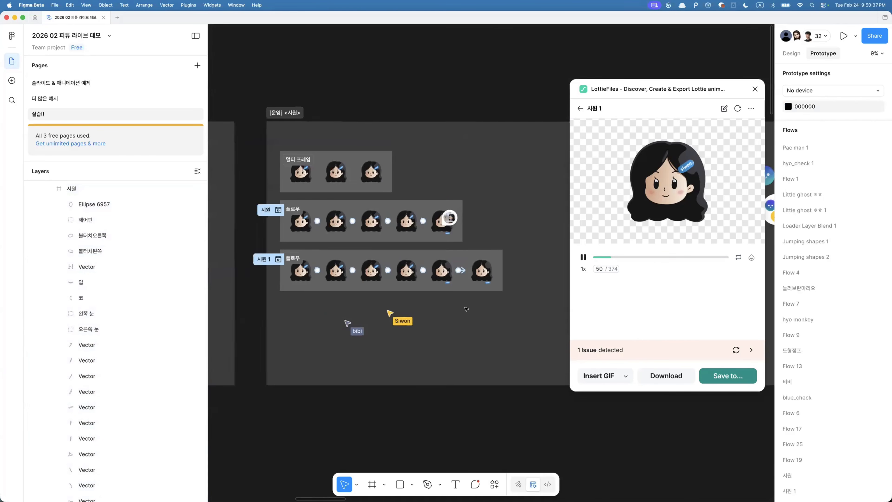
left_click(754, 89)
- Select the five Flow 13 frames in the ??? 망했어요 section and open Export to Lottie
scroll(488, 90, "down", 10)
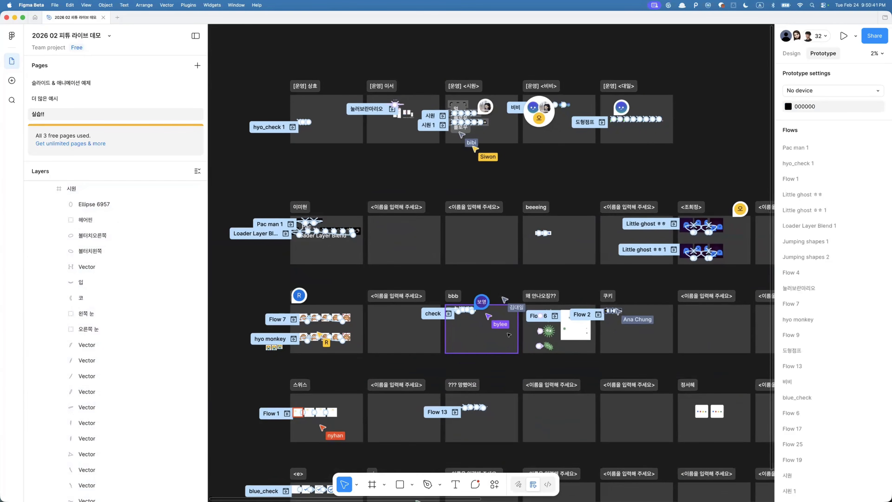
scroll(499, 336, "up", 5)
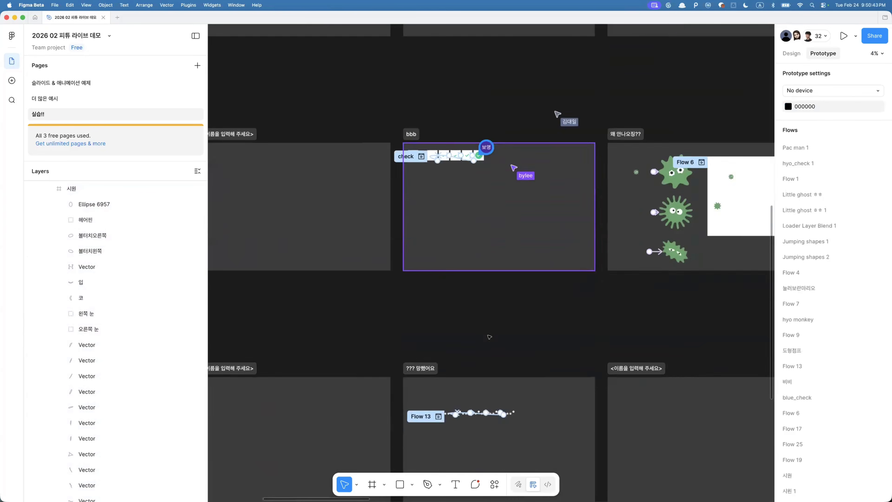
scroll(489, 337, "down", 4)
scroll(452, 302, "up", 8)
left_click_drag(424, 240, 722, 330)
key("super+k")
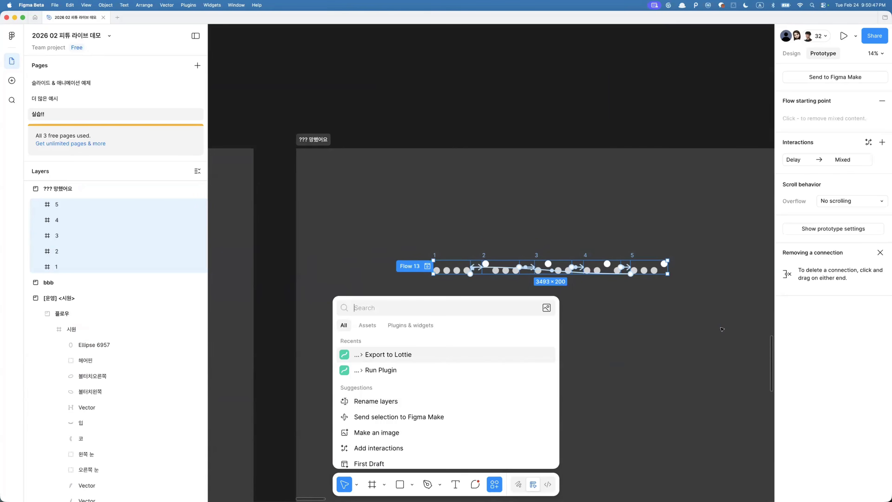
left_click(526, 352)
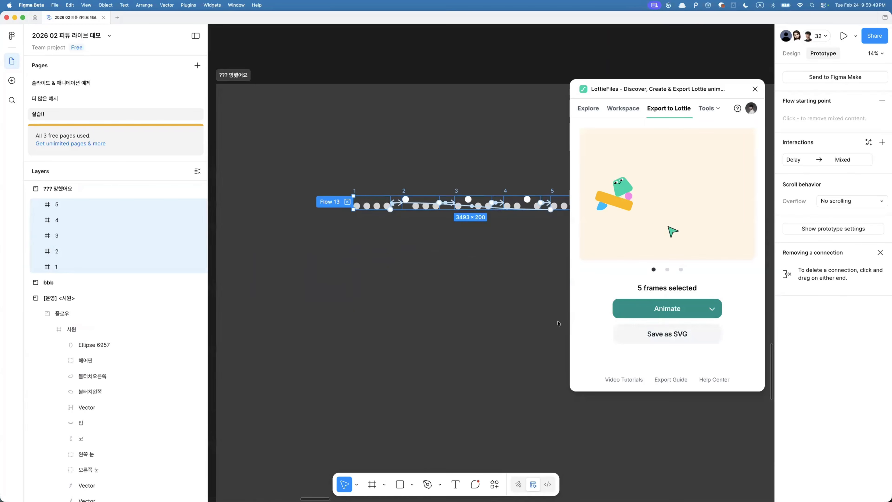
- Choose the Flow 13 prototype flow and animate it in the Lottie exporter
left_click(450, 270)
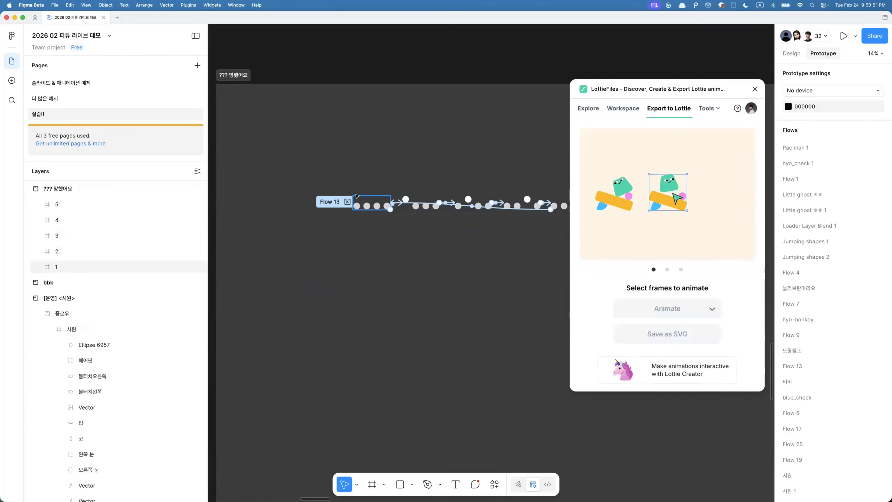
left_click(334, 202)
left_click(659, 303)
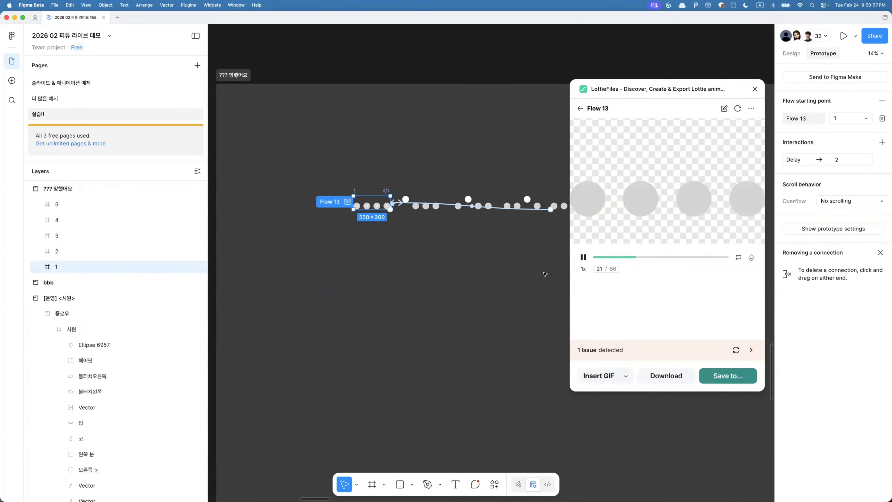
- Inspect the prototype interaction from frame 2 to frame 3 of Flow 13
scroll(412, 238, "up", 5)
left_click(380, 151)
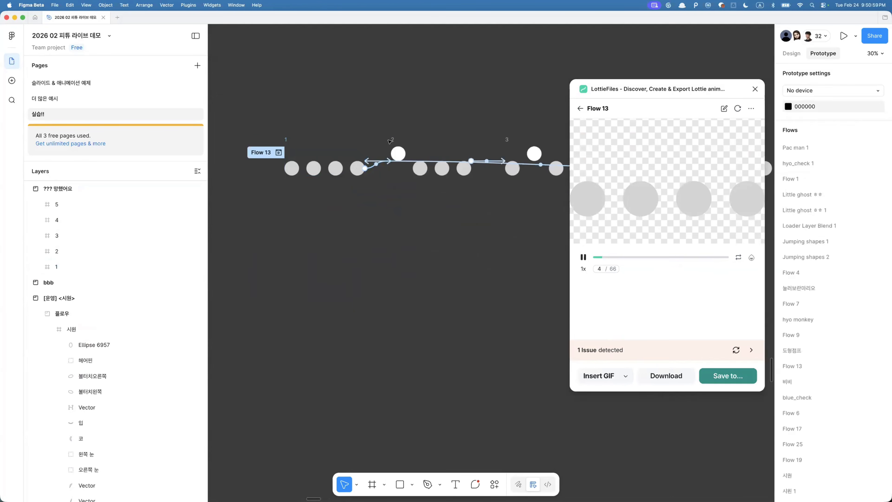
left_click(443, 159)
left_click(493, 161)
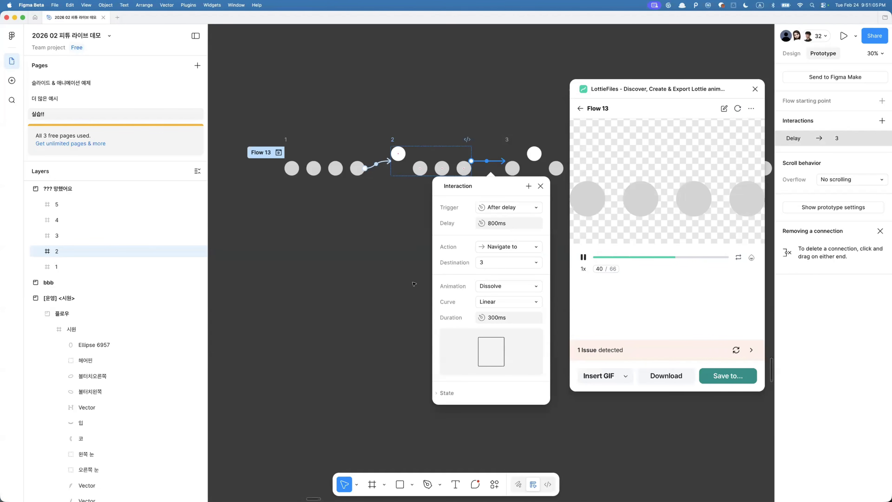
left_click(538, 149)
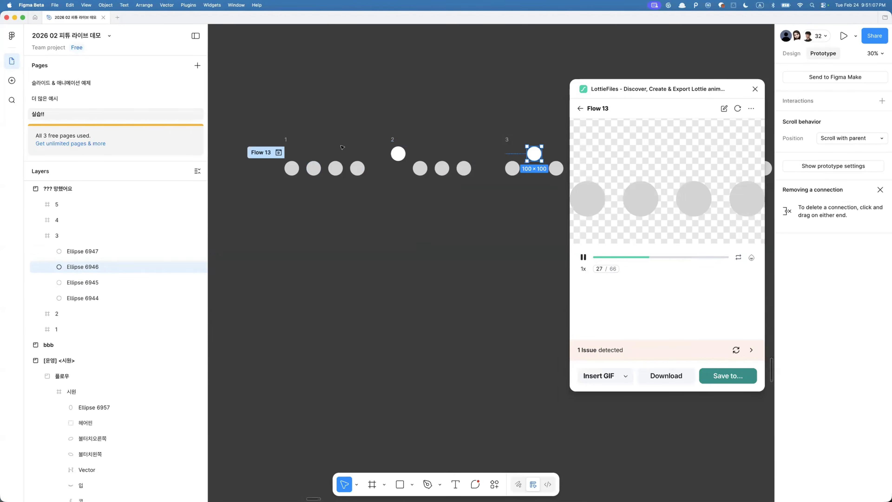
- Select the corresponding circle in each of the five frames and rename them all to 1
left_click(398, 154)
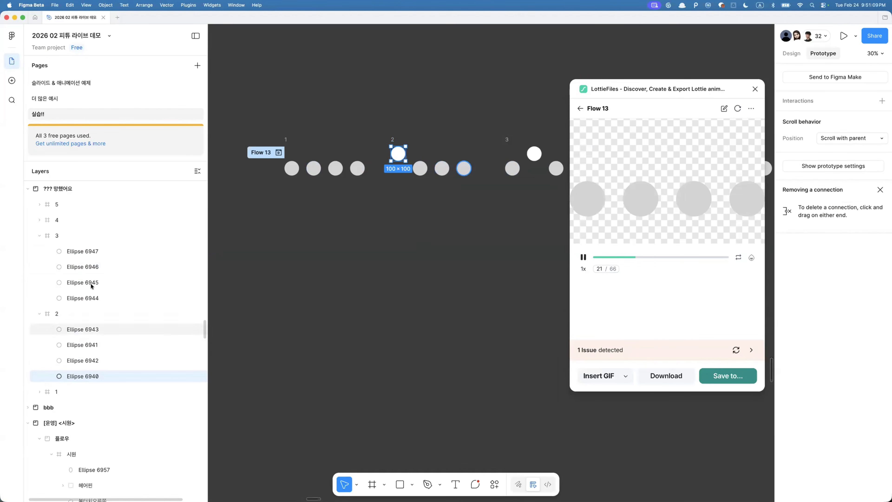
left_click(98, 251)
left_click(97, 267)
left_click(97, 282)
left_click(99, 298)
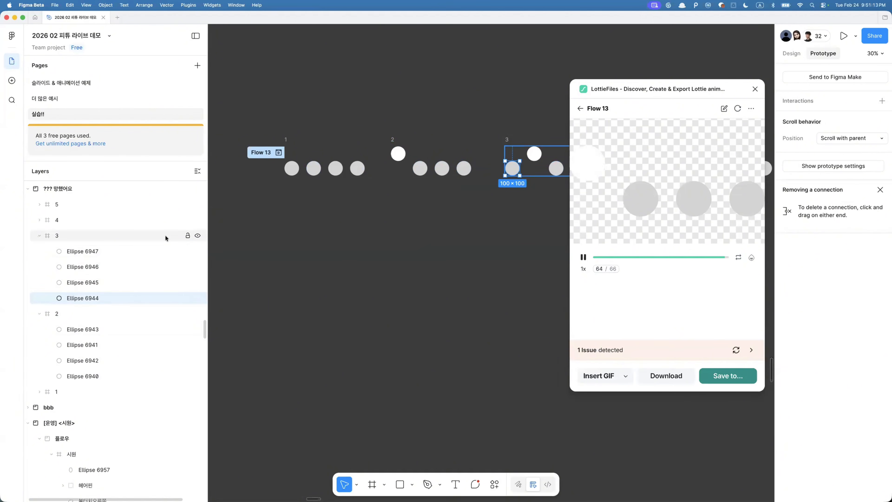
left_click(398, 153, "shift")
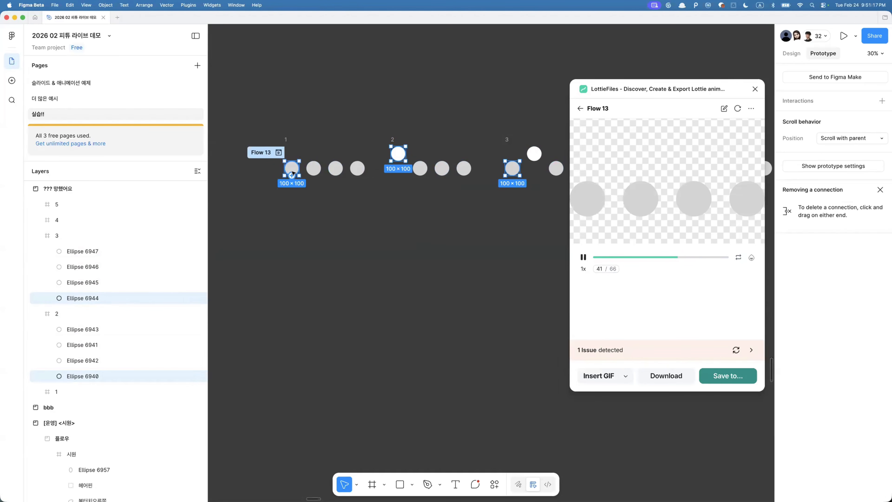
key("alt+super+a")
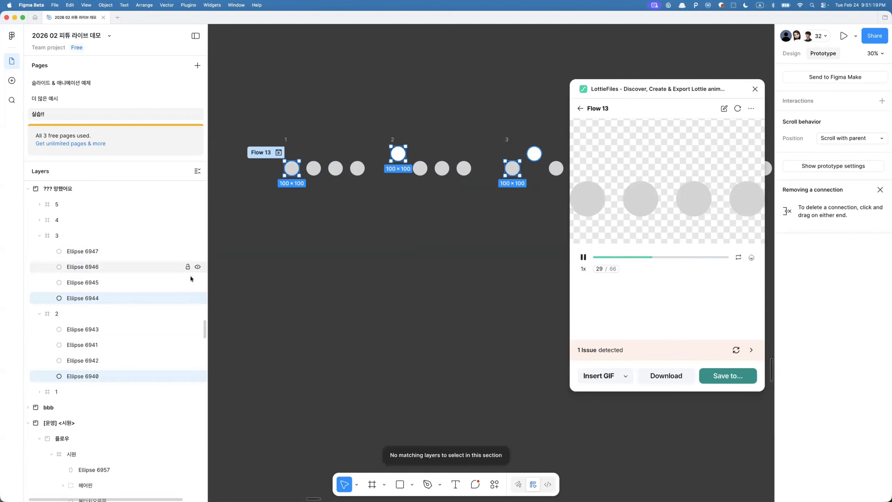
scroll(311, 267, "right", 9)
left_click(313, 164, "shift")
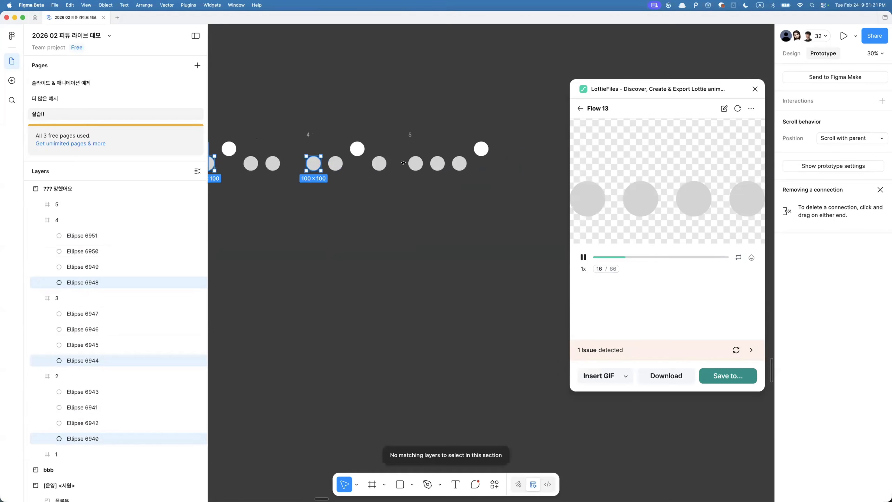
left_click(415, 163, "shift")
scroll(414, 165, "left", 5)
scroll(415, 165, "up", 2)
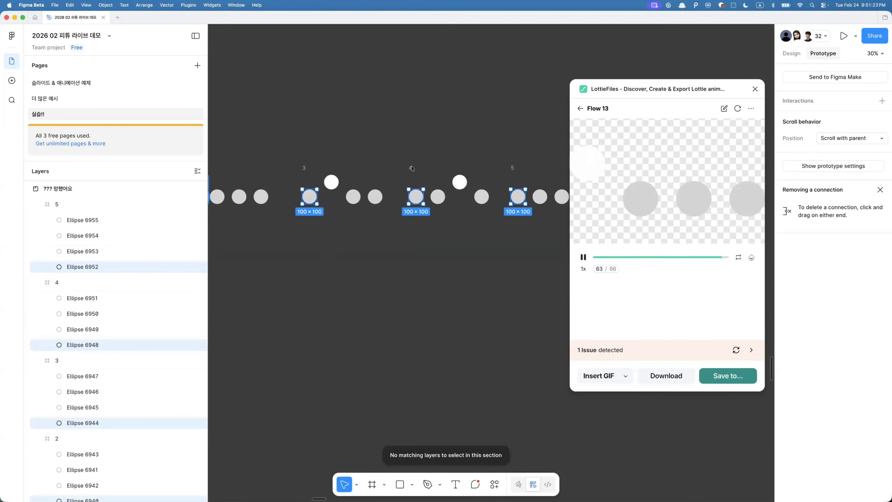
key("super+r")
type("1")
key("Return")
- Select the next corresponding circle in each frame, rename them all to 2, and send them backward
left_click(329, 186)
left_click(438, 196, "shift")
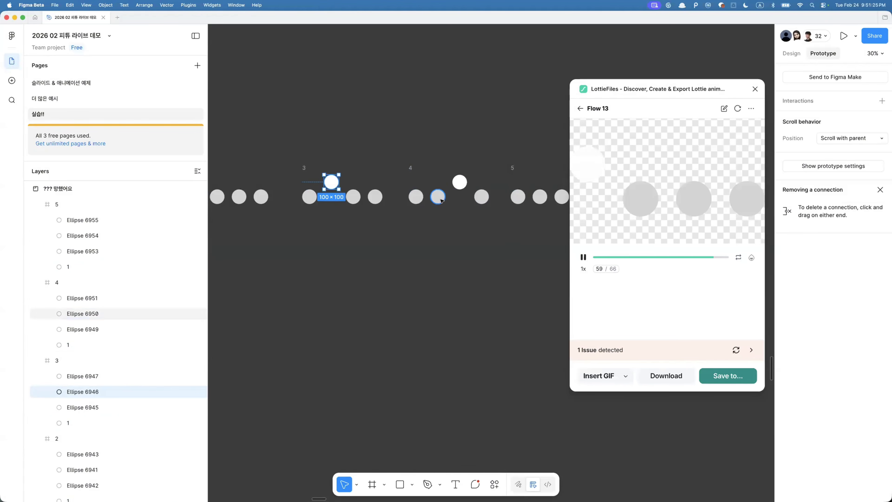
left_click(540, 197, "shift")
scroll(481, 190, "left", 5)
scroll(481, 190, "down", 1)
left_click(379, 180, "shift")
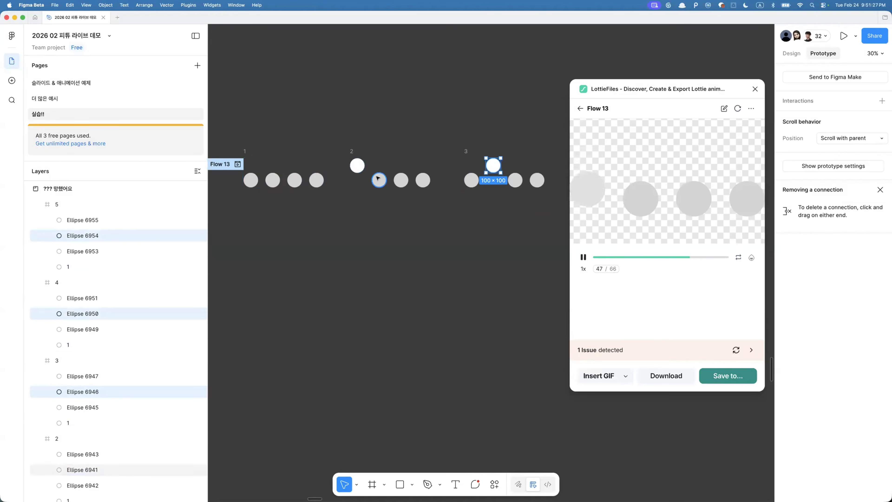
key("super+r")
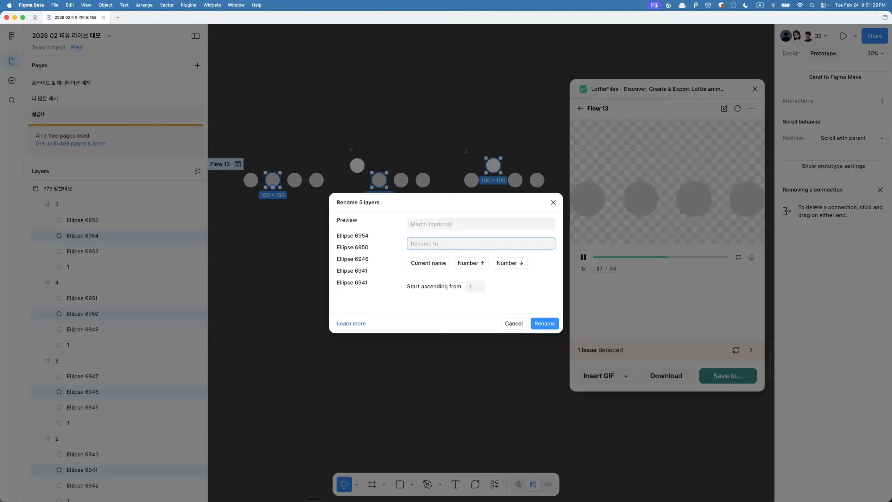
type("2")
key("Return")
key("super+bracketleft")
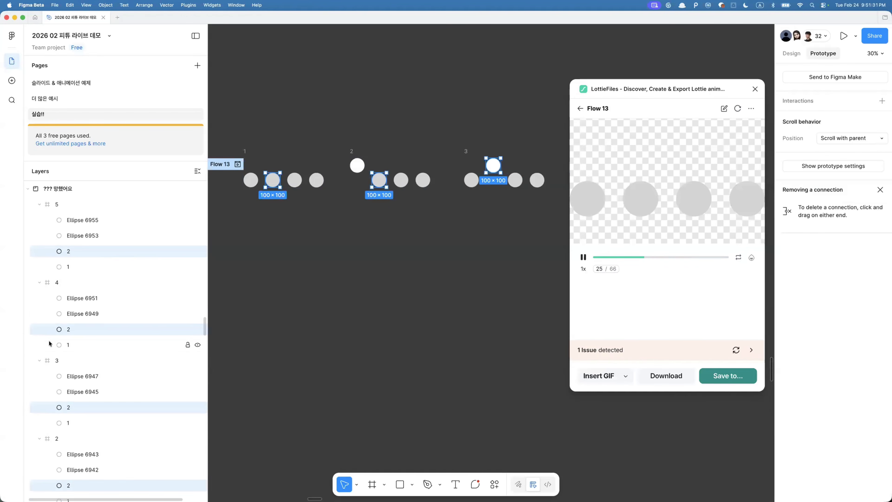
- Select the third corresponding circle in each frame and rename them all to 3
key("Escape")
left_click(83, 235, "super")
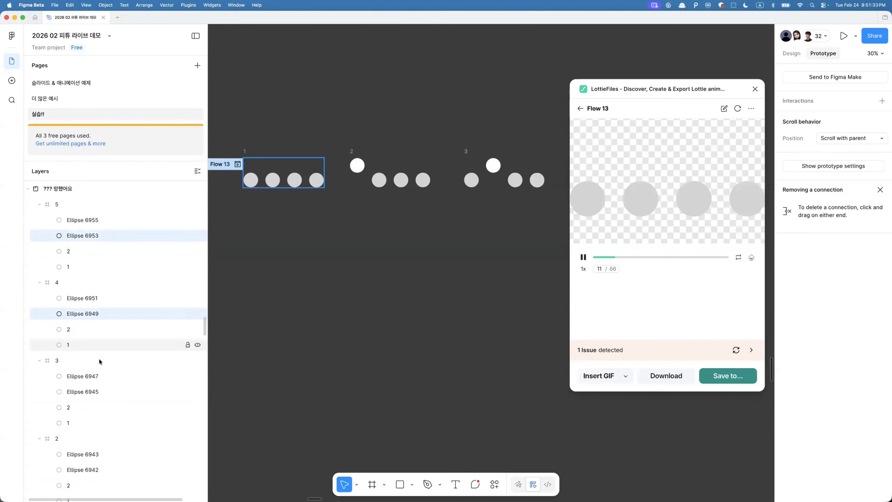
left_click(83, 391, "super")
left_click(86, 470, "super")
scroll(86, 457, "down", 3)
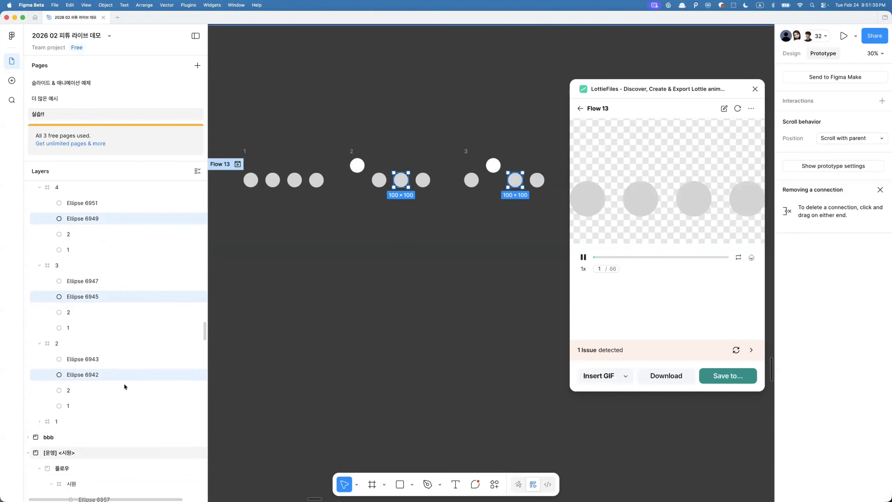
left_click(295, 180, "shift")
scroll(337, 246, "right", 10)
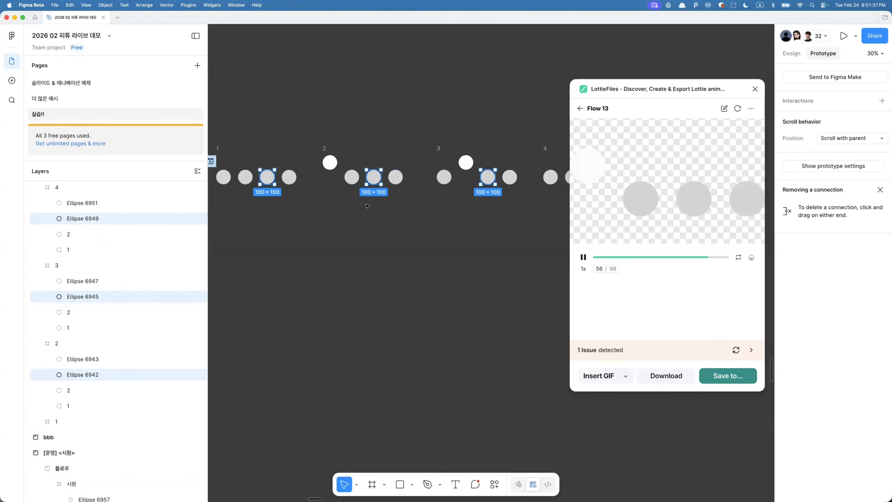
scroll(141, 342, "up", 5)
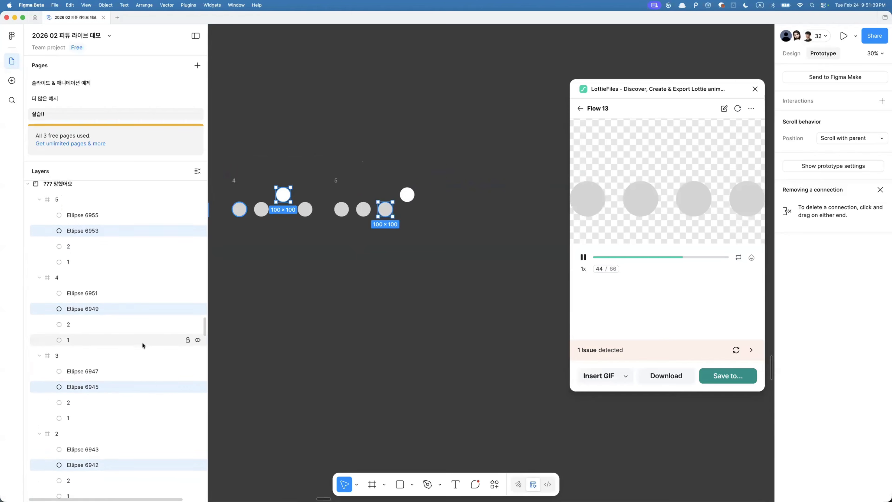
key("super+r")
type("3")
key("Return")
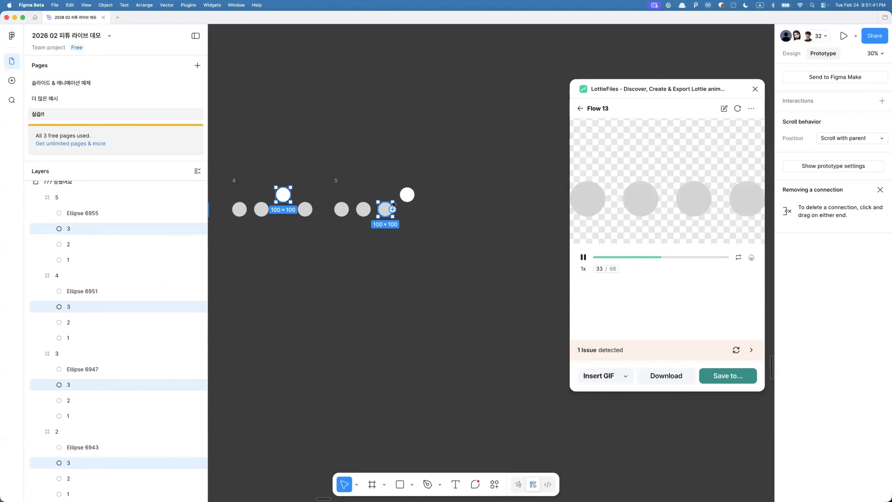
- Select the remaining circle in each frame and rename them all to 4
left_click(407, 194)
left_click(305, 210, "shift")
scroll(404, 202, "left", 6)
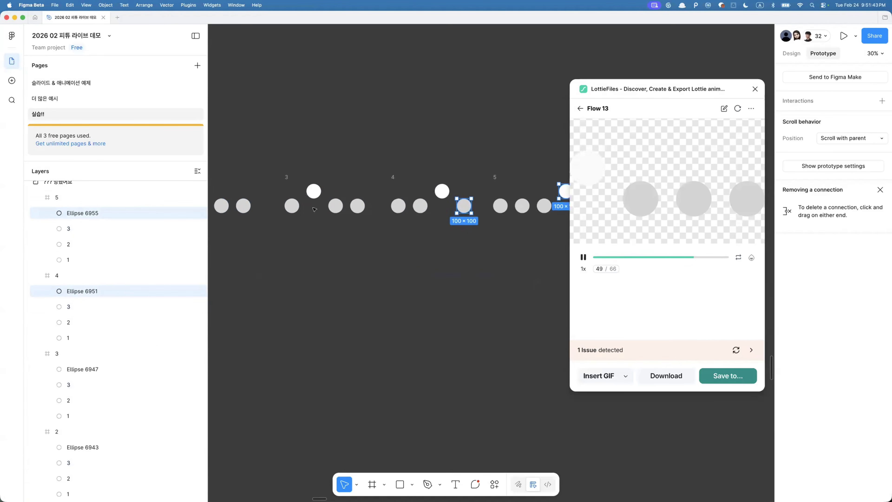
left_click(405, 203, "shift")
left_click(297, 210, "shift")
key("ctrl+r")
type("4")
key("Return")
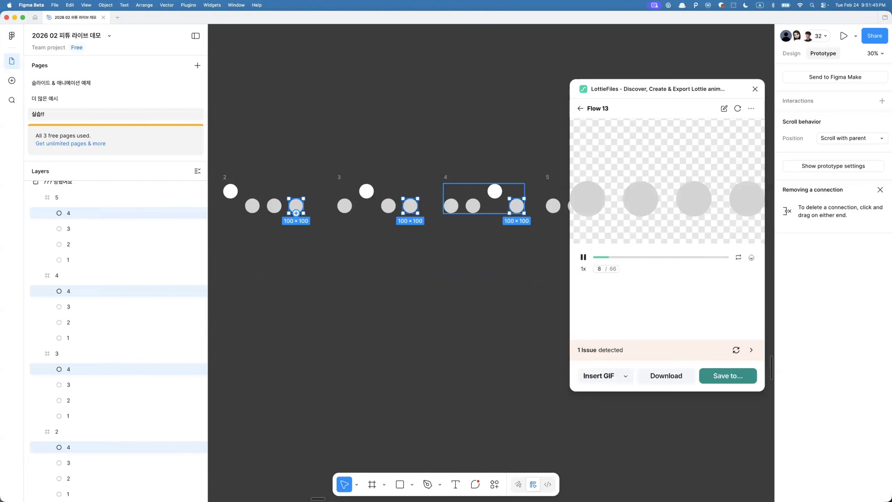
- Refresh the Lottie preview of Flow 13
left_click(735, 112)
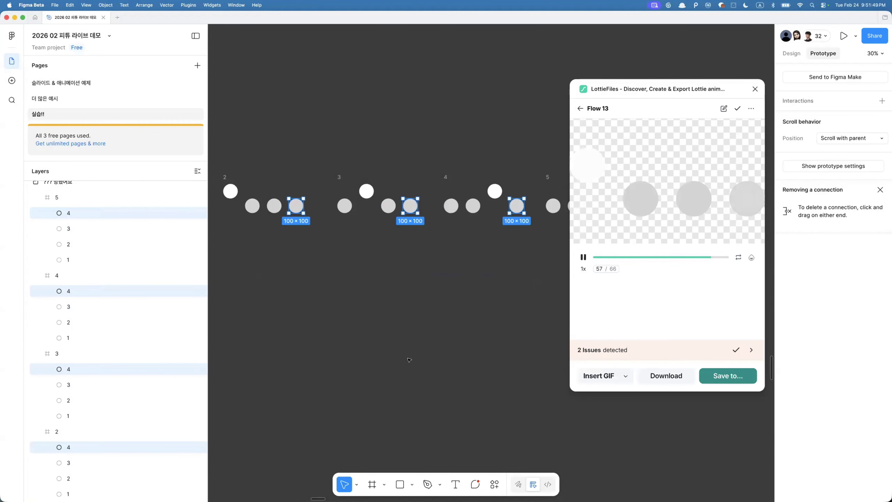
scroll(438, 283, "down", 4)
scroll(368, 289, "left", 3)
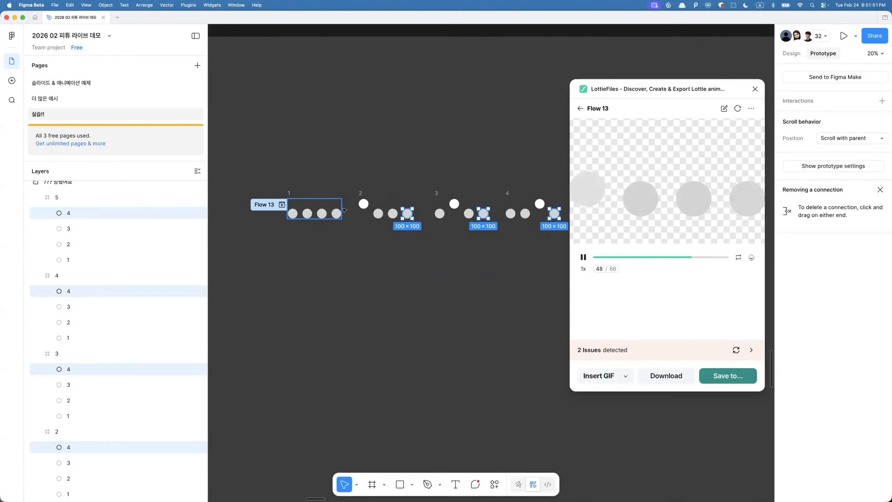
scroll(337, 215, "up", 4)
- Inspect frame 1's circle layers, then refresh and pause the Lottie preview
left_click(336, 216)
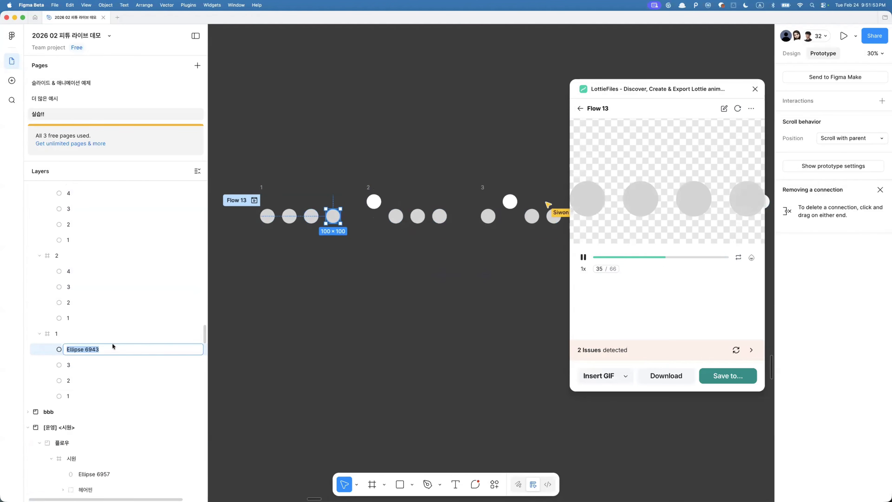
left_click(116, 333)
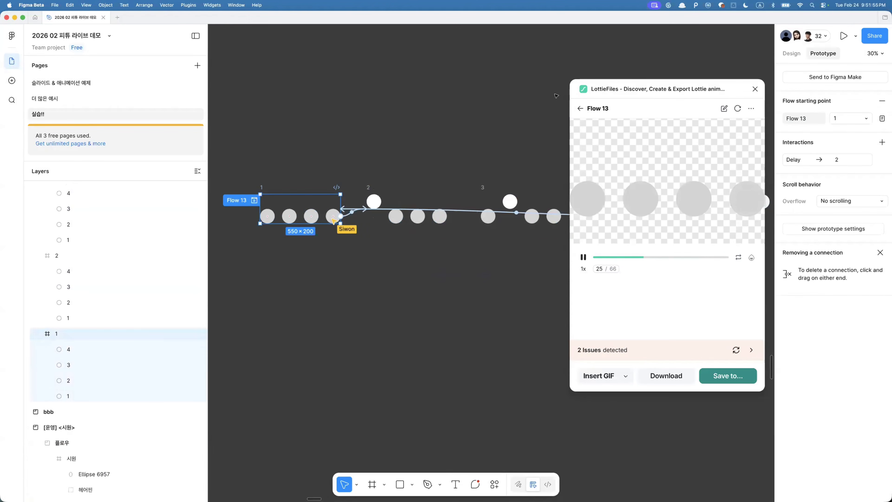
left_click(738, 108)
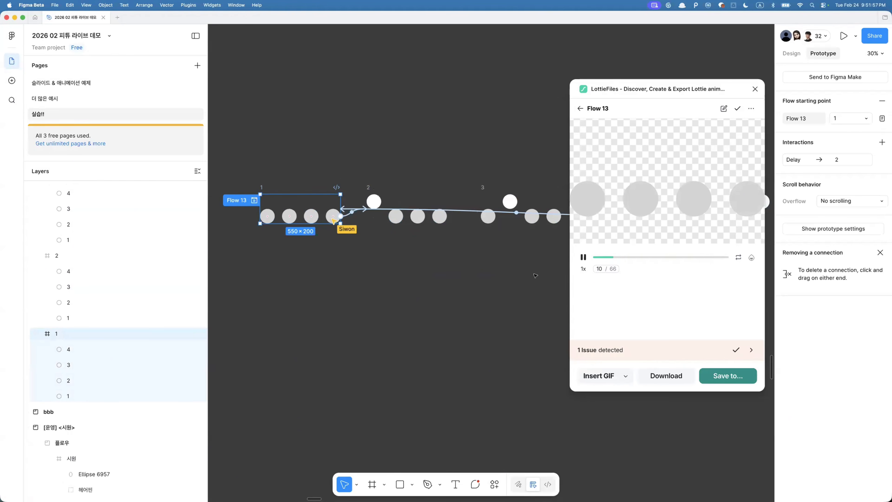
left_click(583, 257)
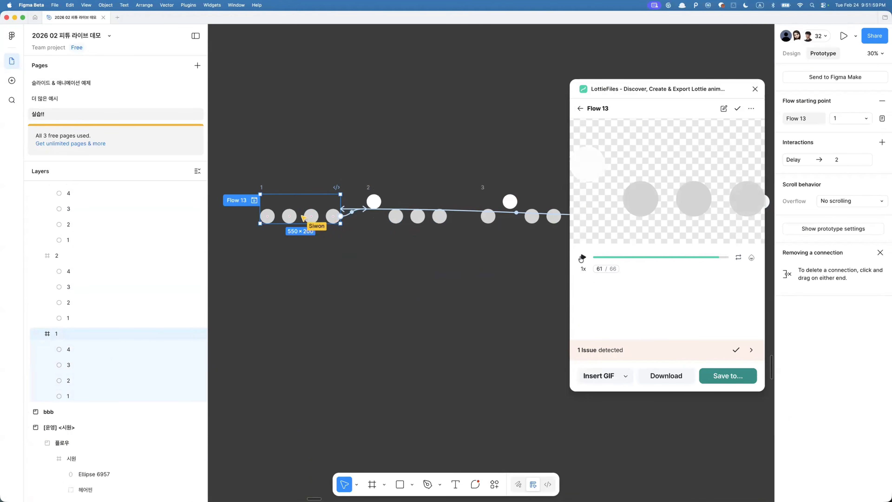
- Open the prototype interaction from frame 1 to frame 2 of Flow 13
scroll(285, 192, "up", 3)
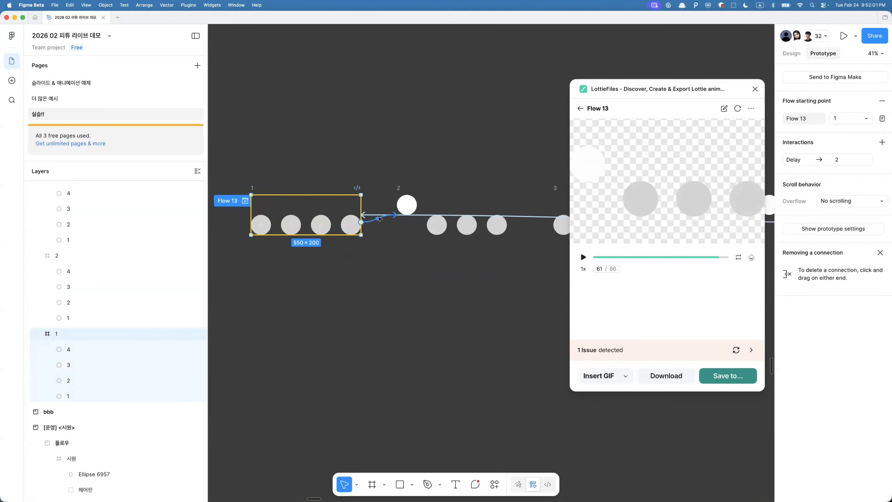
left_click(380, 219)
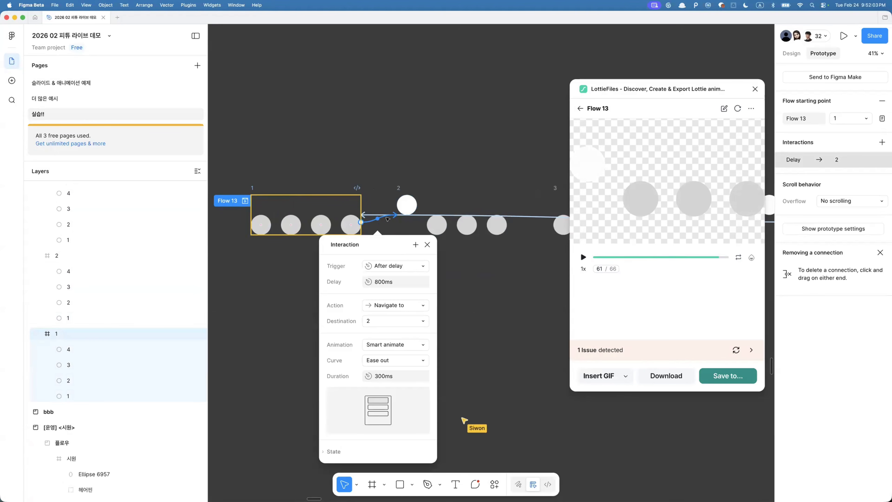
- Set the transition from frame 2 to frame 3 of Flow 13 to Smart animate
left_click(436, 198)
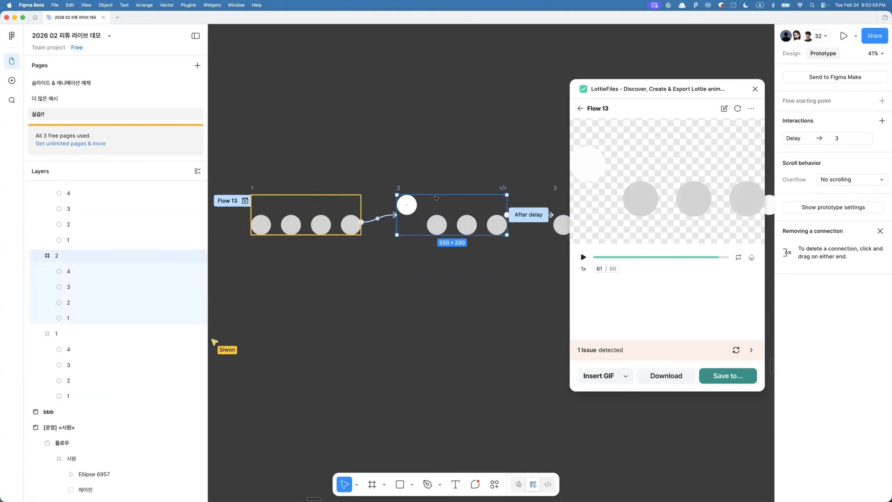
left_click(528, 214)
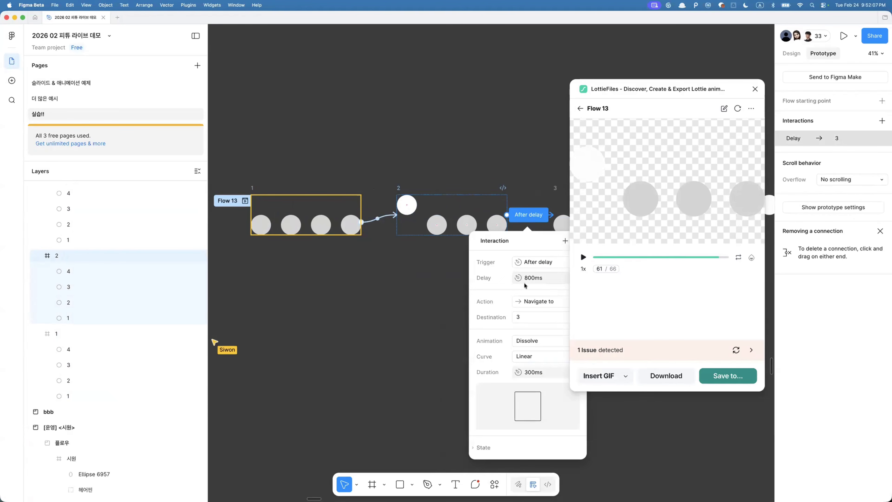
scroll(492, 299, "right", 5)
left_click(451, 316)
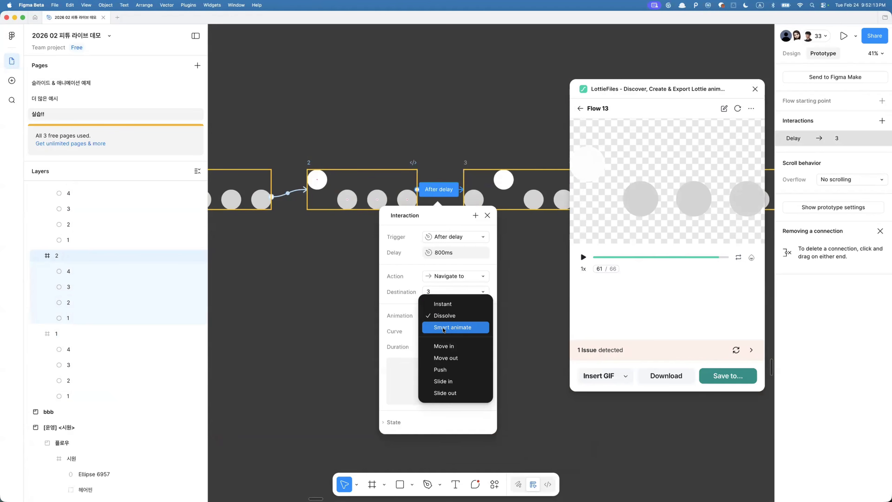
left_click(444, 329)
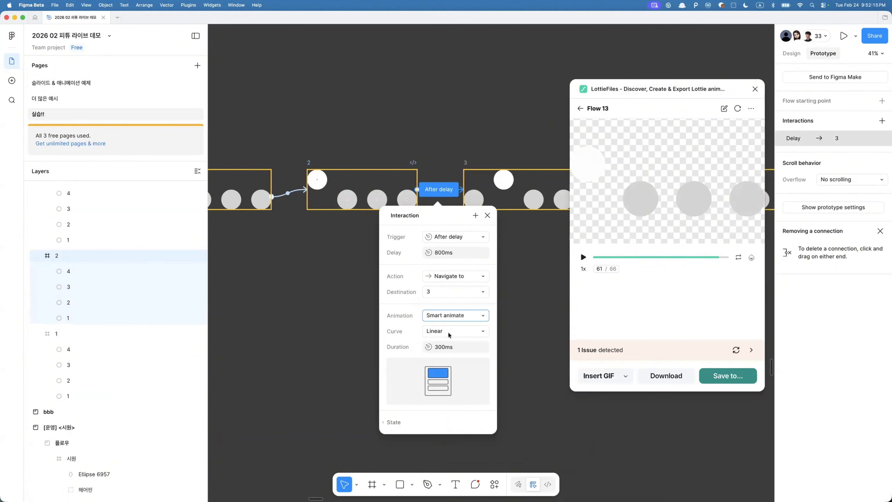
- Inspect the prototype transitions from frame 3 to frame 4 and from frame 4 to frame 5
scroll(512, 257, "right", 6)
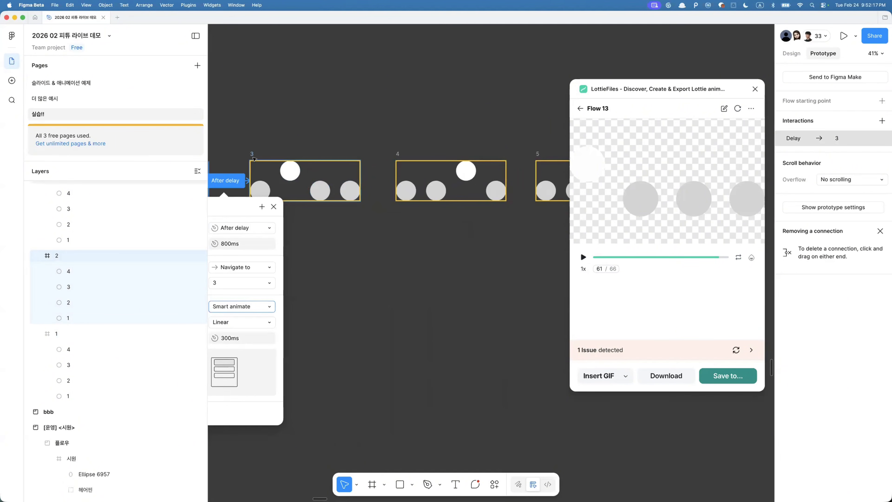
left_click(329, 175)
left_click(377, 182)
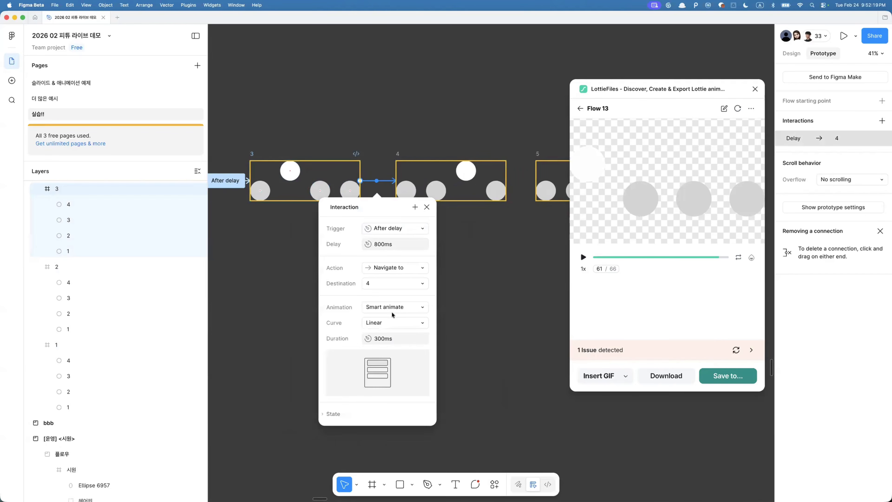
left_click(468, 193)
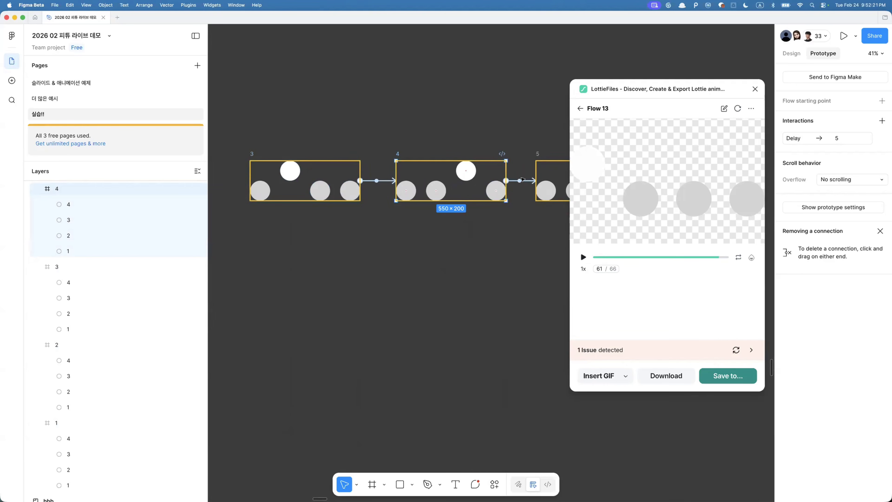
left_click(520, 182)
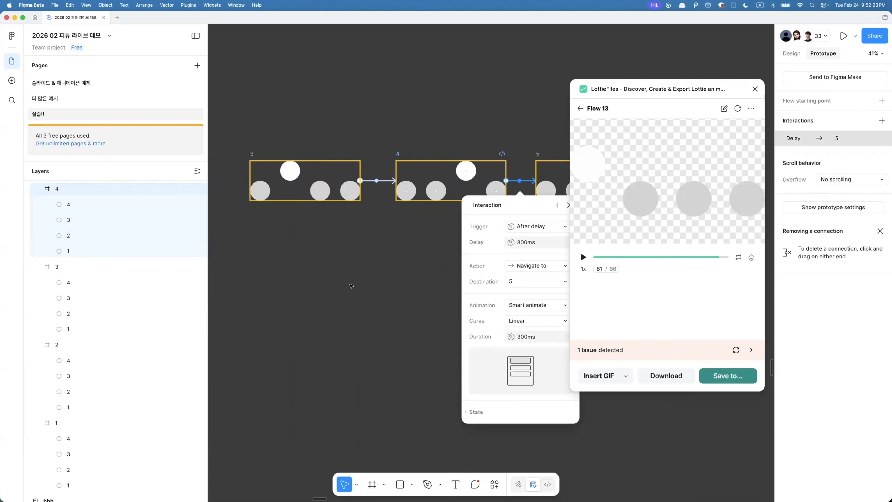
scroll(350, 287, "right", 6)
- Refresh the Lottie preview of Flow 13 and recheck the frame 4 to frame 5 animation type
left_click(737, 109)
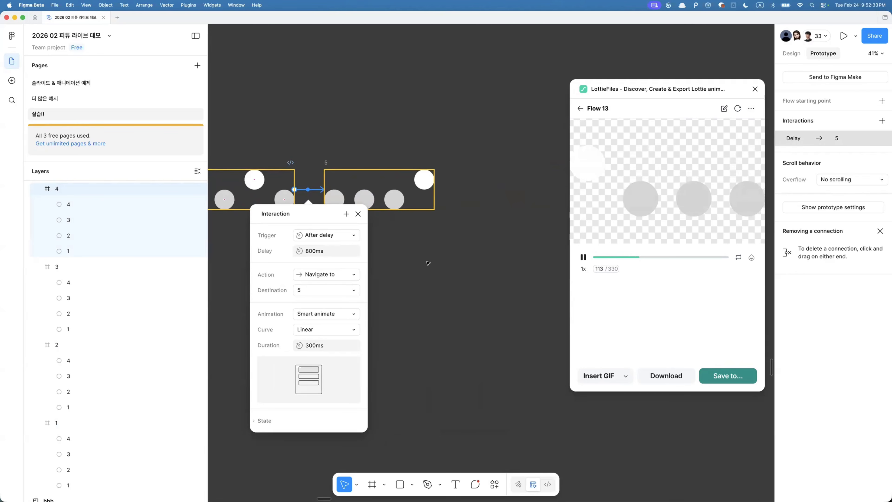
scroll(428, 263, "down", 3)
scroll(300, 329, "left", 5)
left_click(448, 329)
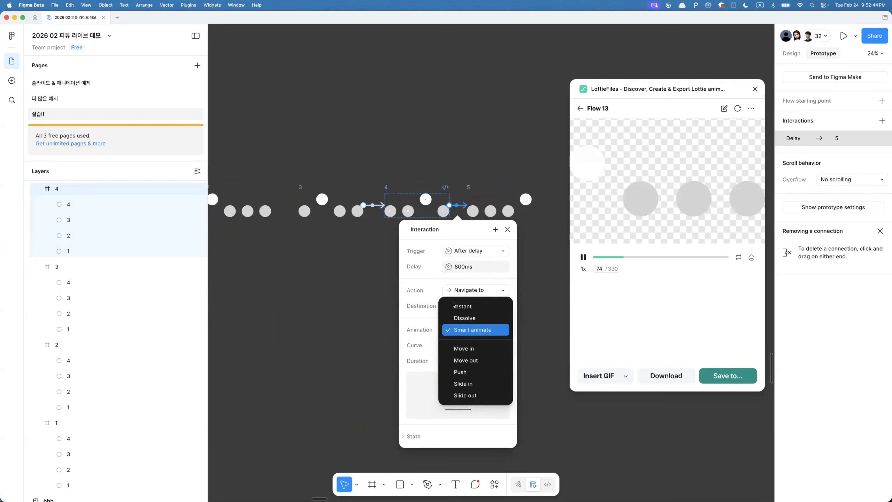
left_click(314, 284)
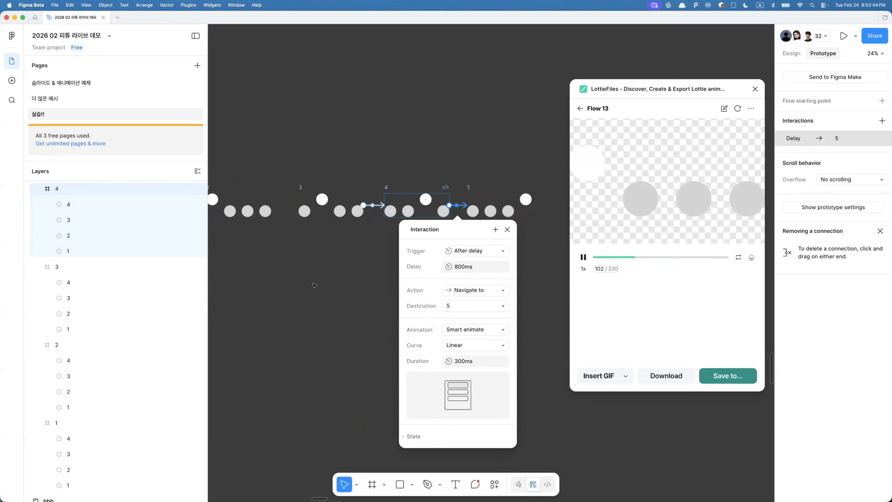
left_click(513, 146)
- Select all frames of Flow 13 and open the flow in Lottie Creator
scroll(514, 146, "down", 5)
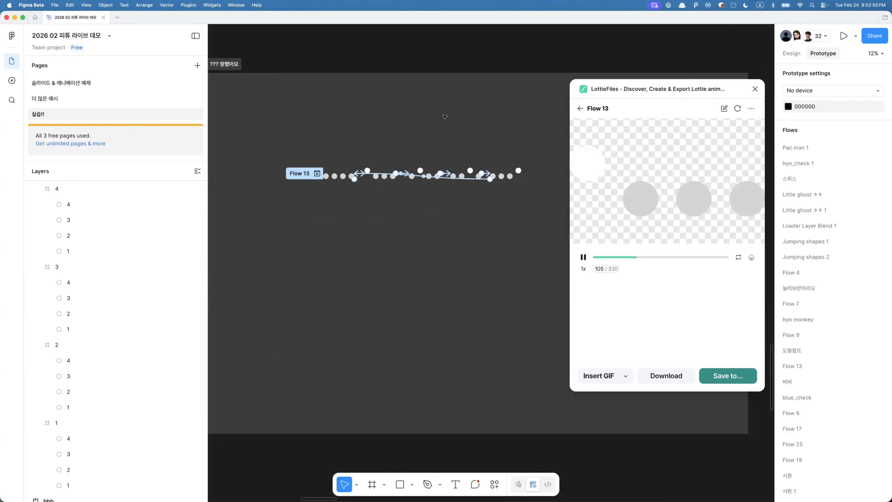
scroll(445, 116, "down", 3)
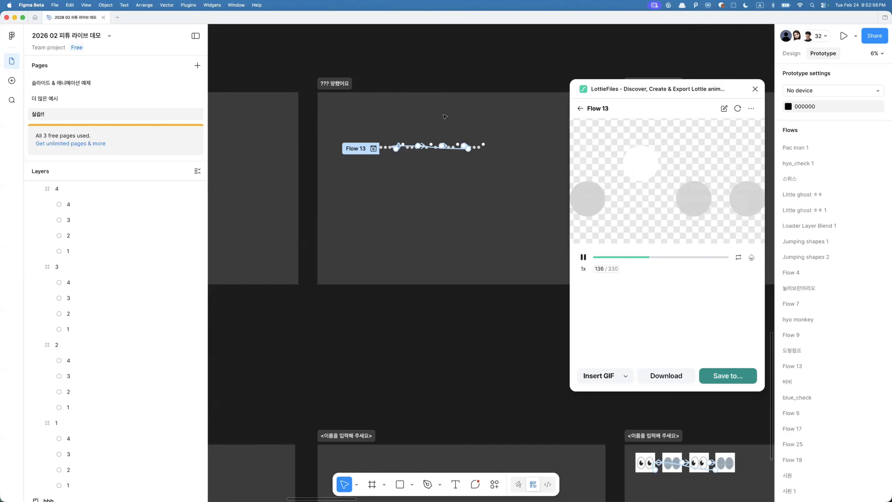
scroll(464, 253, "down", 5)
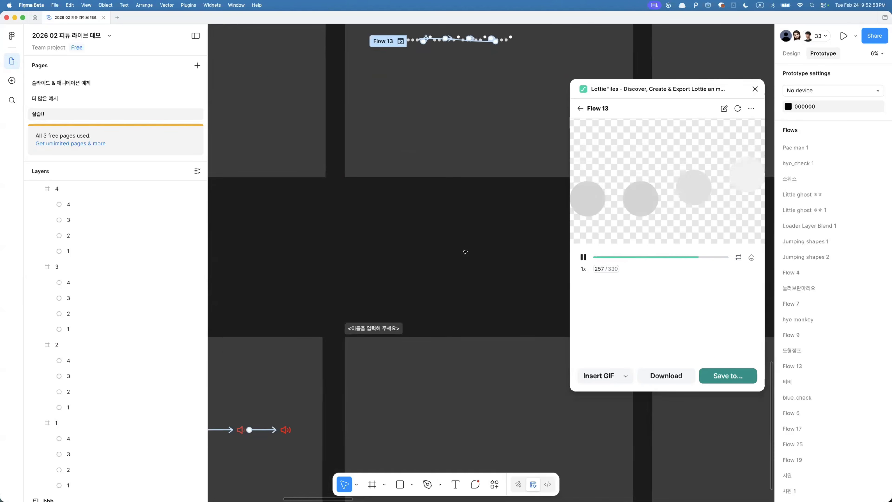
scroll(464, 252, "right", 5)
scroll(464, 252, "up", 2)
scroll(464, 252, "left", 2)
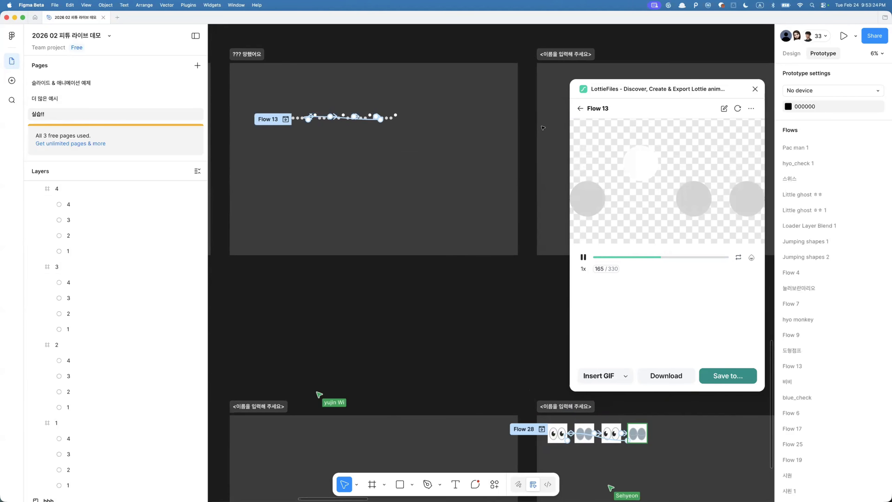
left_click_drag(281, 90, 303, 138)
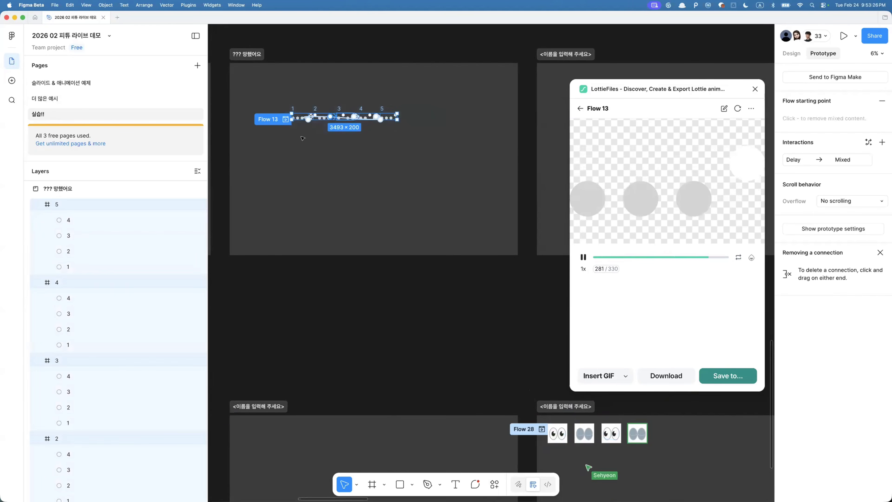
scroll(303, 138, "up", 3)
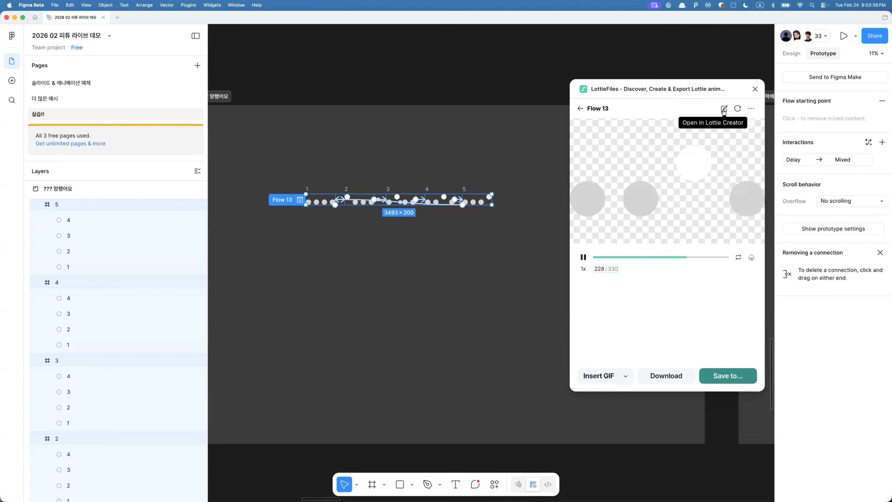
left_click(723, 109)
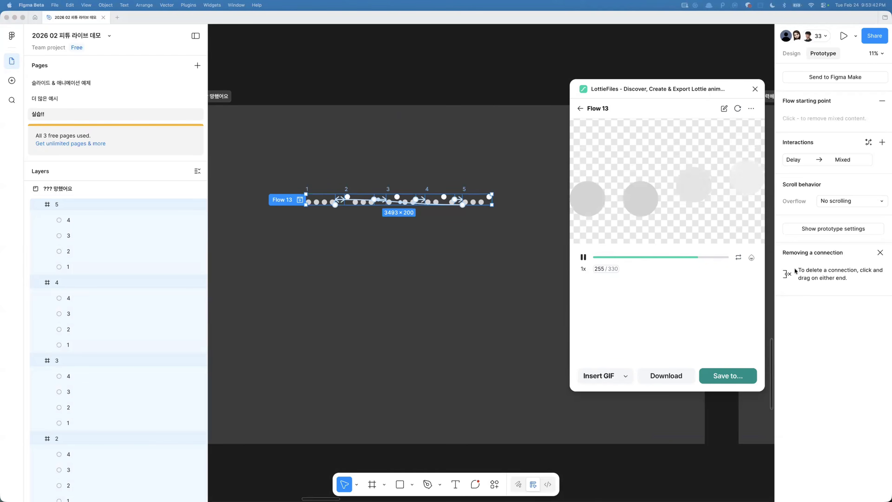
- Play the imported Flow 13 animation in Lottie Creator
left_click_drag(513, 300, 243, 205)
double_click(242, 204)
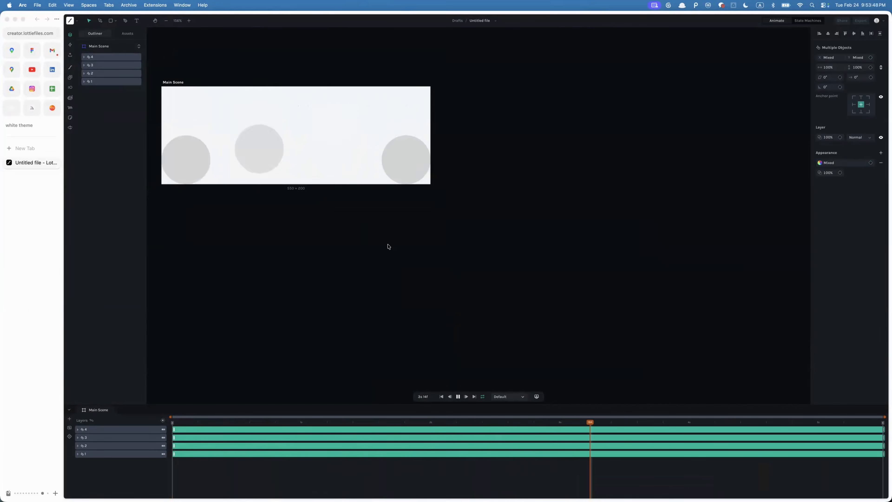
key("space")
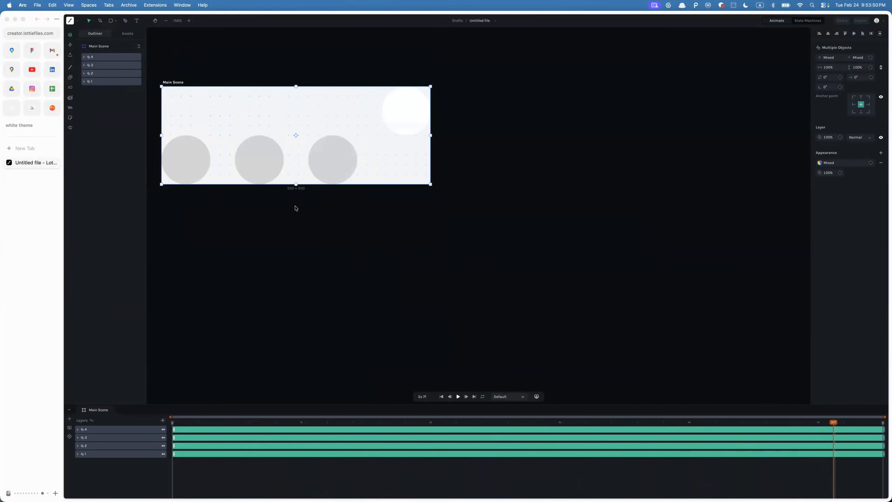
scroll(295, 206, "left", 10)
scroll(295, 205, "up", 5)
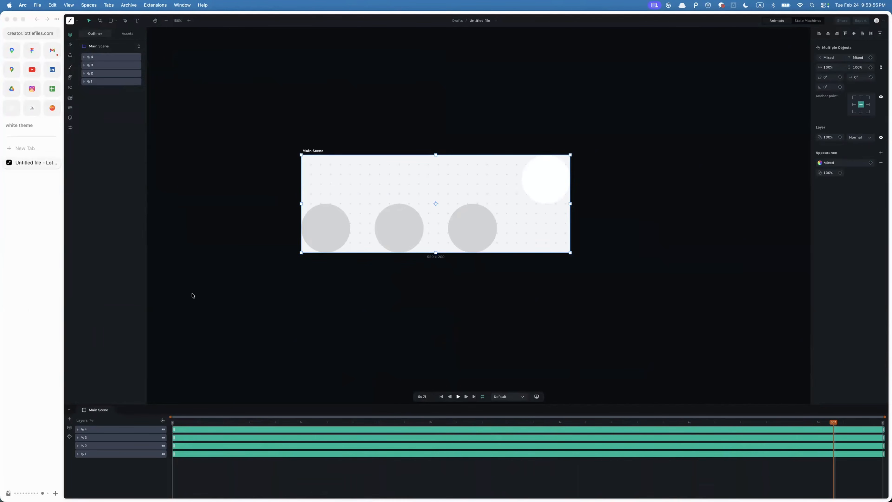
- Select all four circle layers and display their keyframes in the timeline
left_click_drag(195, 421, 485, 399)
key("u")
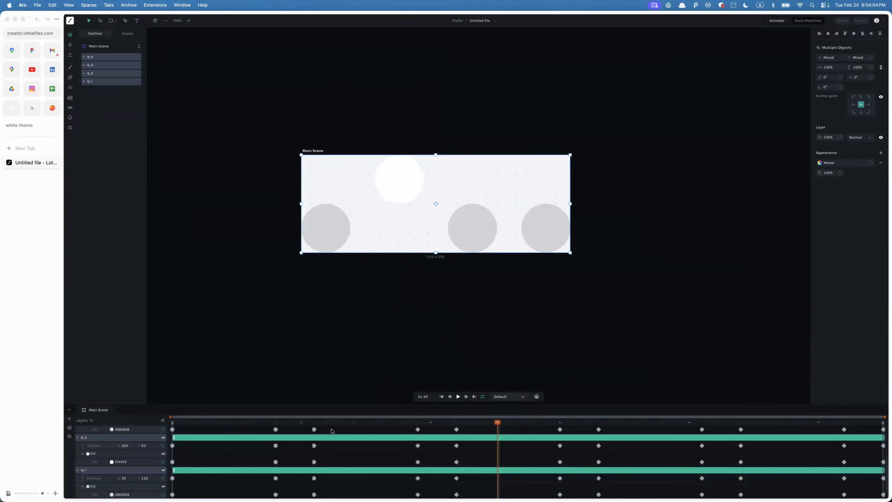
scroll(366, 466, "down", 2)
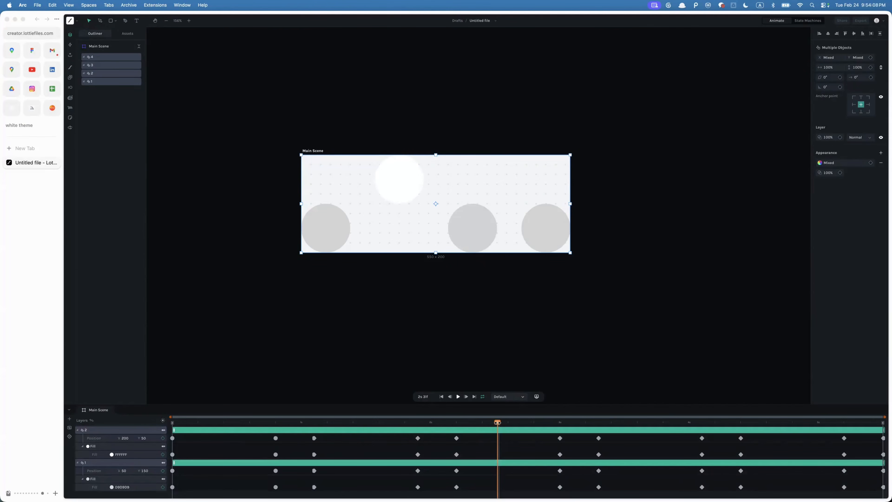
left_click_drag(498, 423, 236, 344)
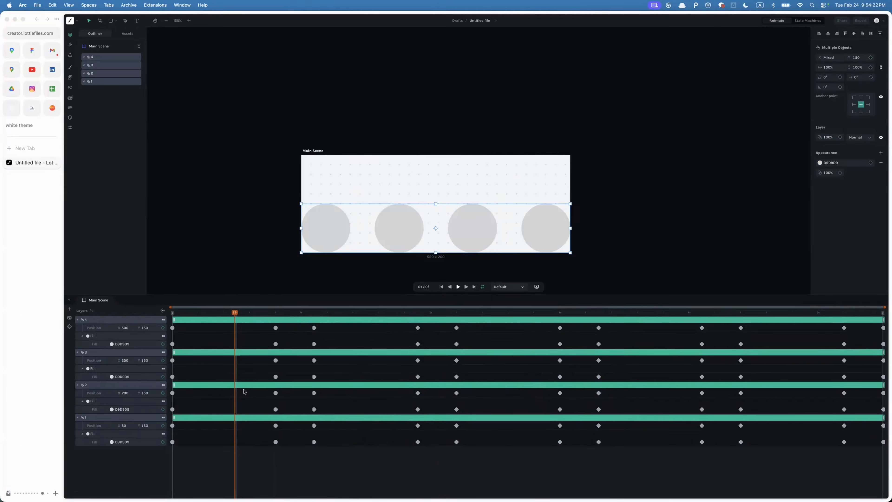
- Stagger the circle layers by shifting layers 2, 3 and 4 progressively later in the timeline
left_click(273, 469)
left_click(202, 417)
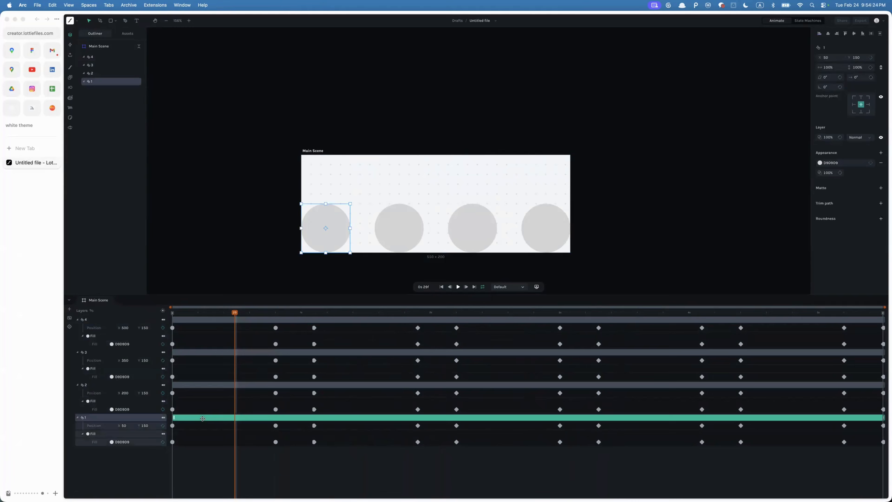
left_click_drag(202, 384, 208, 383)
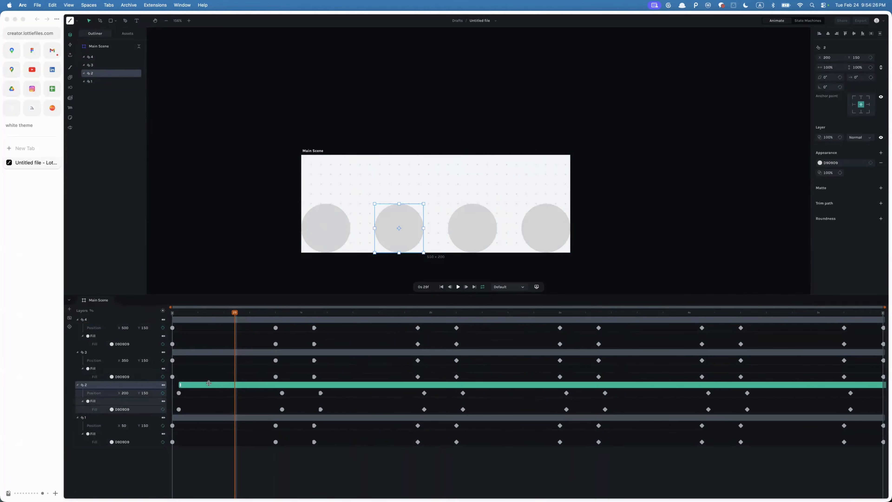
left_click_drag(205, 352, 219, 352)
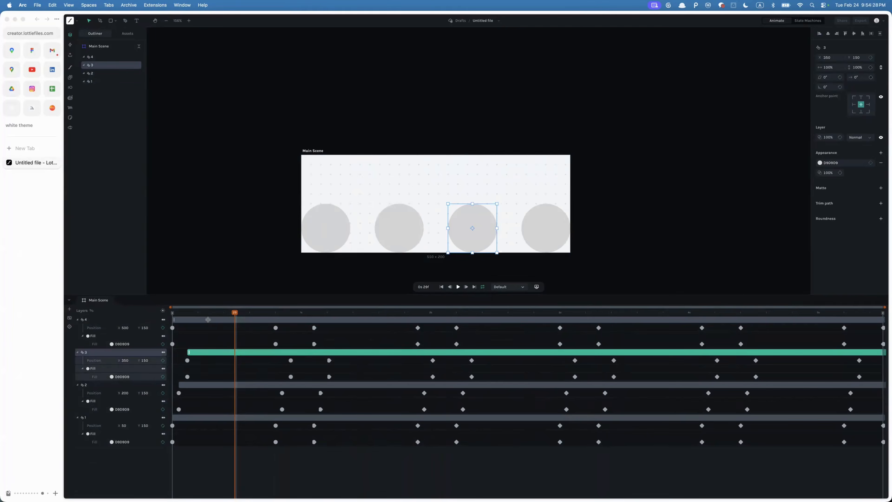
left_click_drag(208, 319, 230, 319)
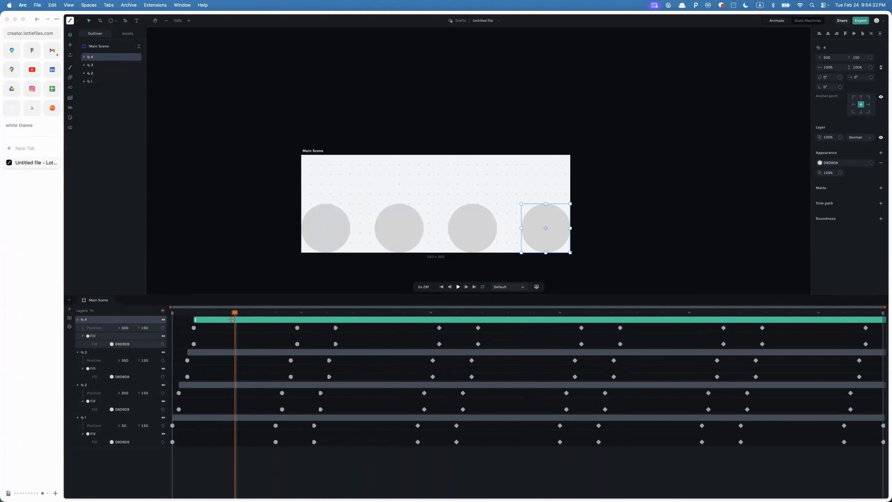
left_click_drag(224, 314, 170, 311)
- Play and pause the staggered animation to review it
key("space")
key("space")
key("space")
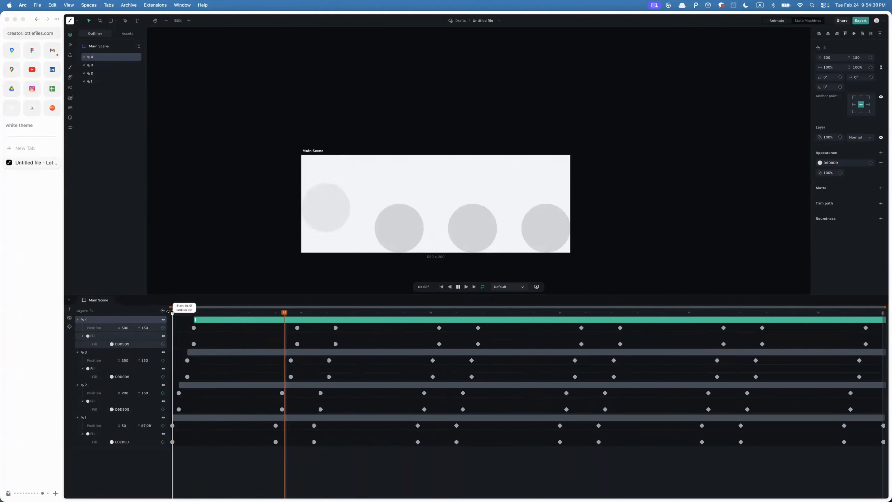
key("space")
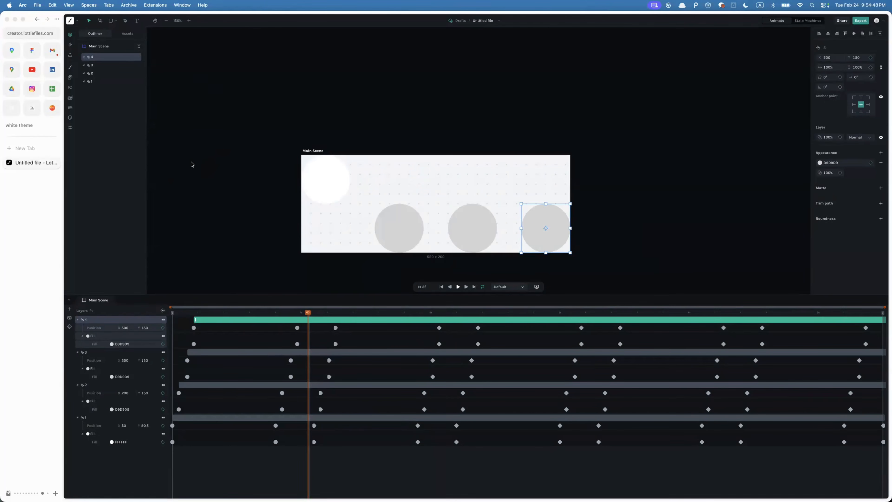
- Switch back to Figma, browse the students' flows on the canvas, and open the 슬라이드 & 애니메이션 예제 page
key("super+Tab")
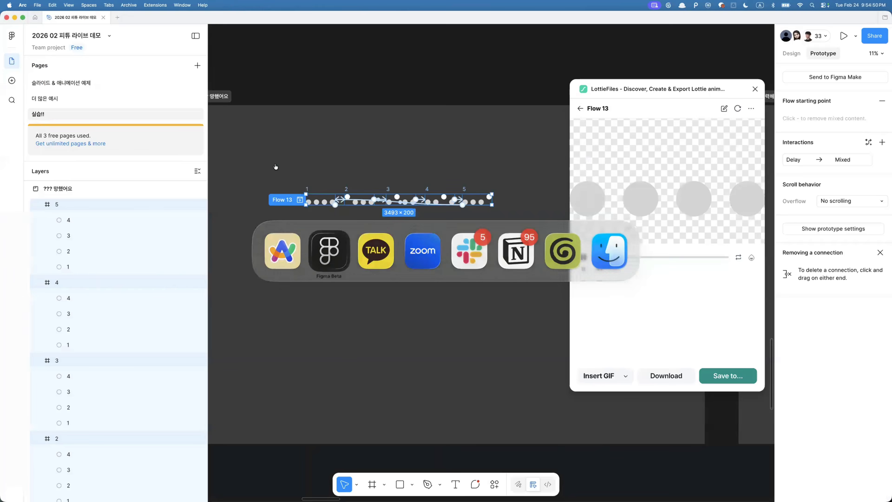
scroll(354, 254, "down", 5)
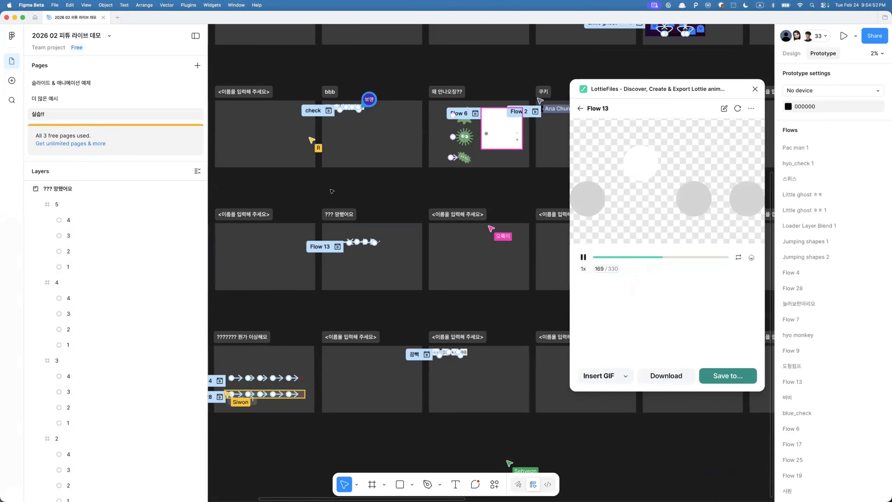
scroll(421, 252, "down", 2)
scroll(404, 246, "up", 3)
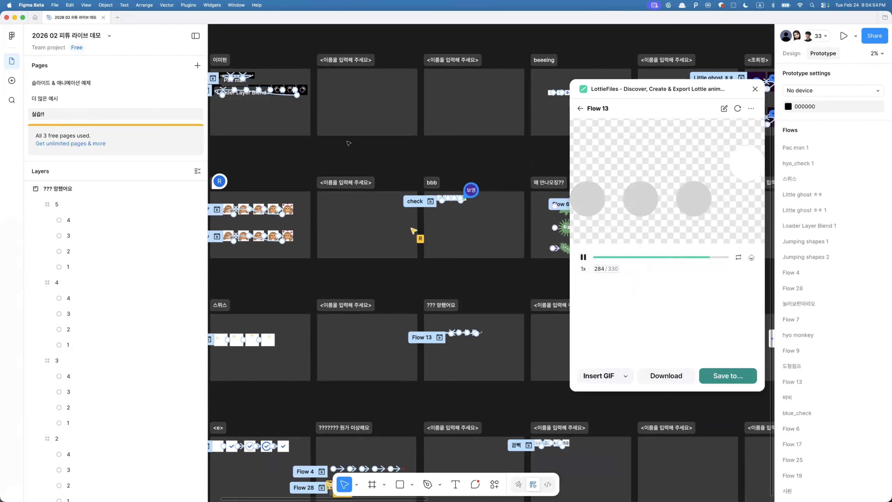
scroll(356, 224, "up", 3)
scroll(356, 224, "up", 3)
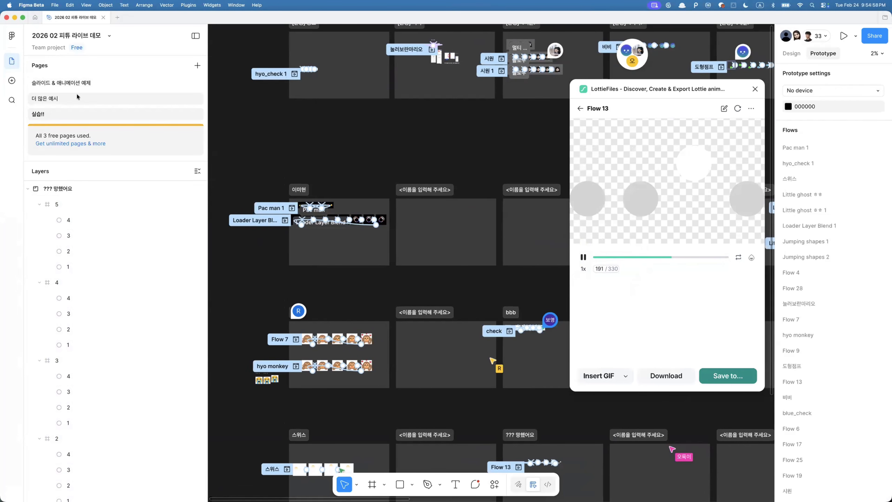
left_click(53, 83)
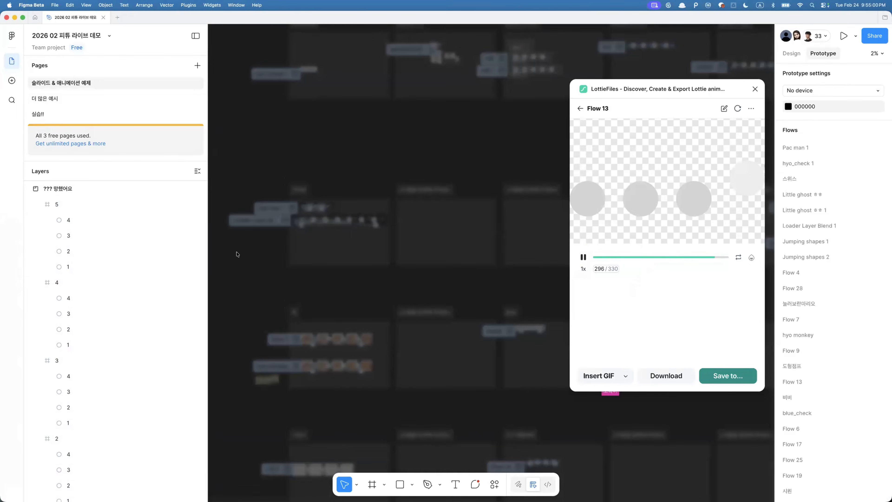
- Select the physics simulator section and return the LottieFiles plugin to its Export to Lottie view to check the animate options
scroll(366, 281, "up", 3)
left_click(308, 268)
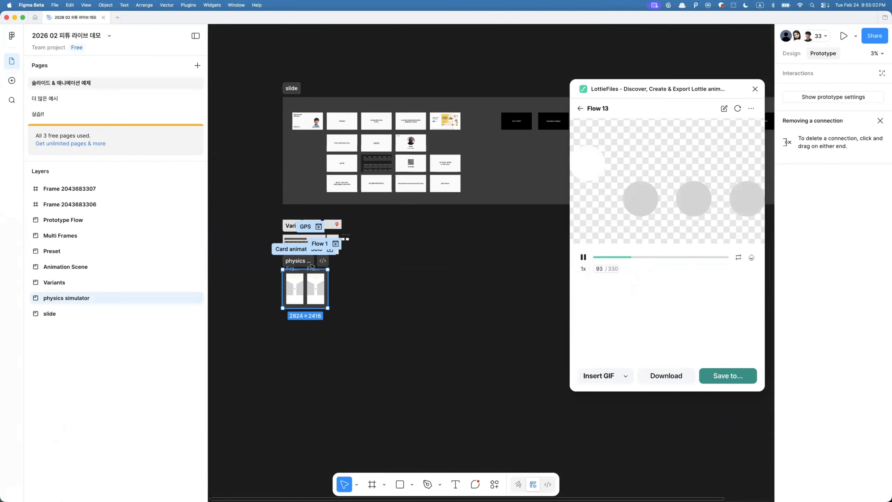
scroll(308, 268, "up", 5)
left_click(581, 108)
scroll(382, 331, "left", 3)
scroll(382, 331, "down", 1)
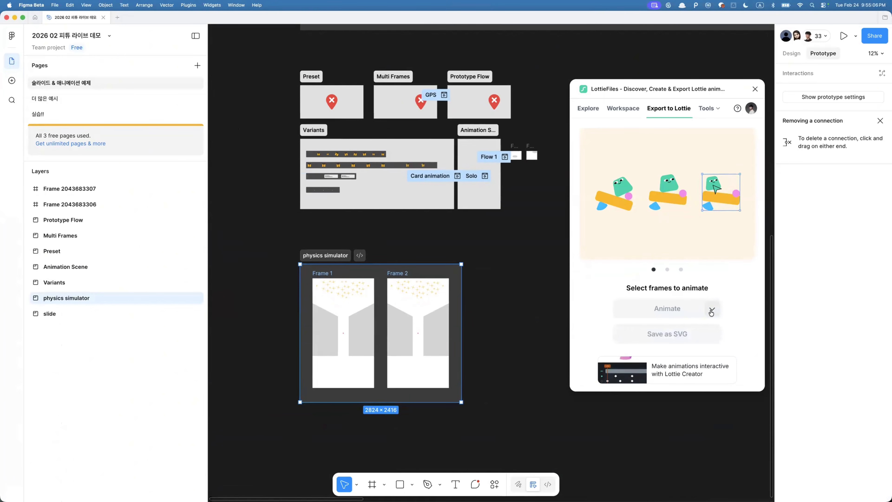
left_click(696, 287)
mouse_move(696, 286)
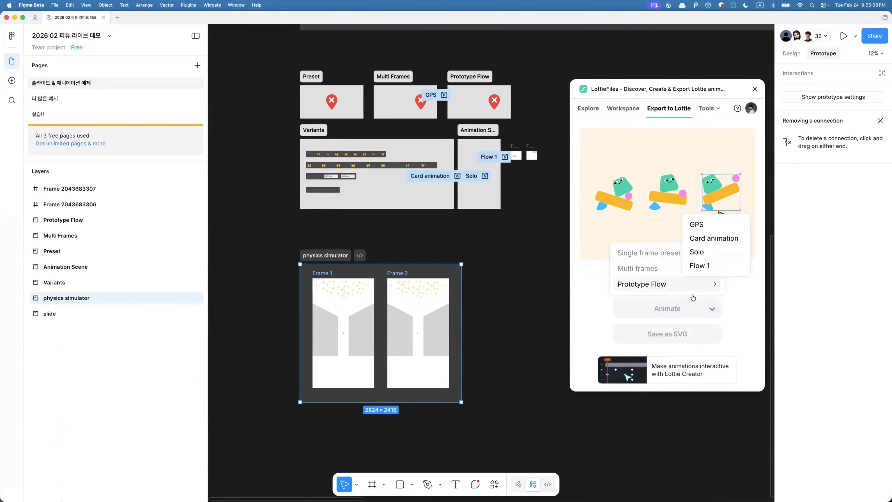
left_click(746, 315)
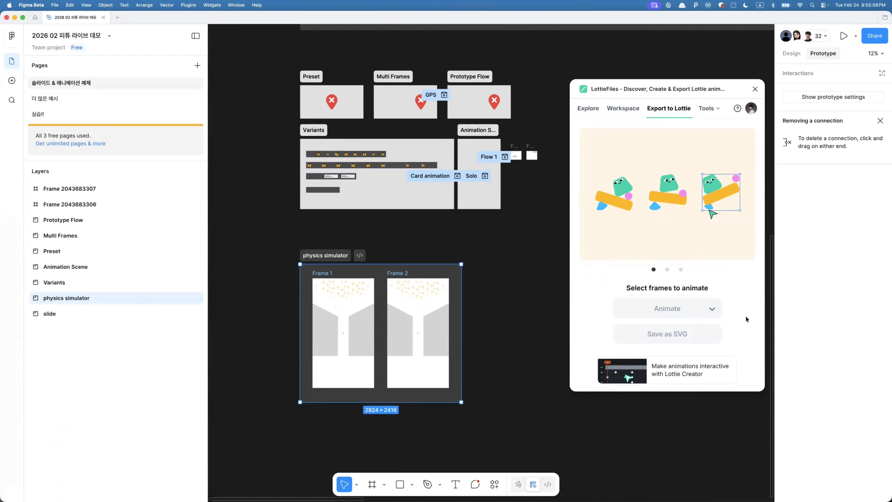
- Select the physics simulator's Frame 1 and Frame 2 and animate the two frames with LottieFiles
left_click(339, 284)
left_click(411, 278, "shift")
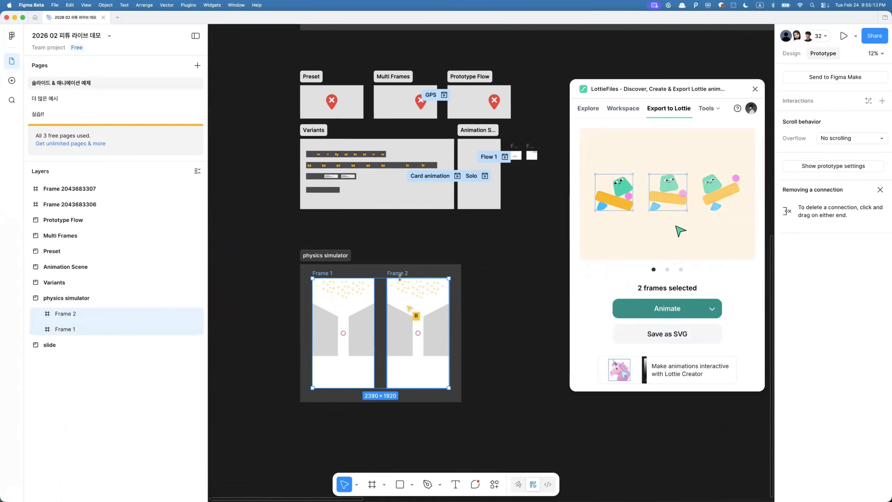
left_click(710, 309)
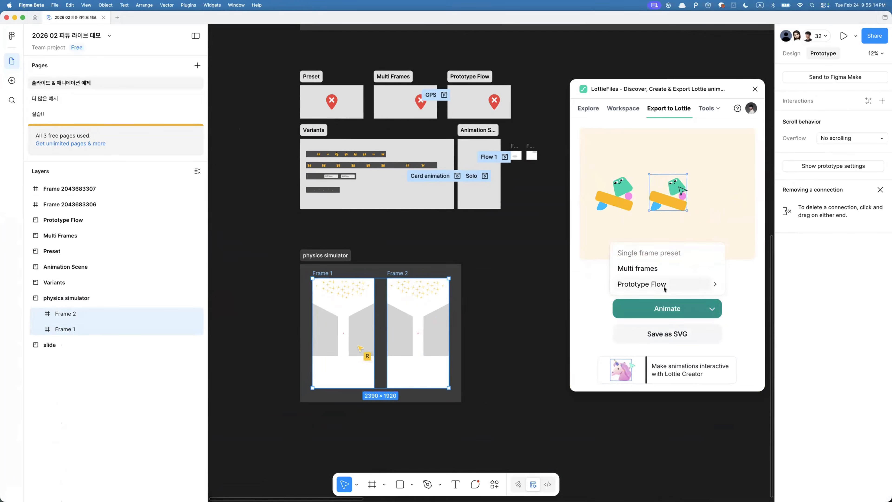
left_click(581, 167)
scroll(335, 325, "up", 5)
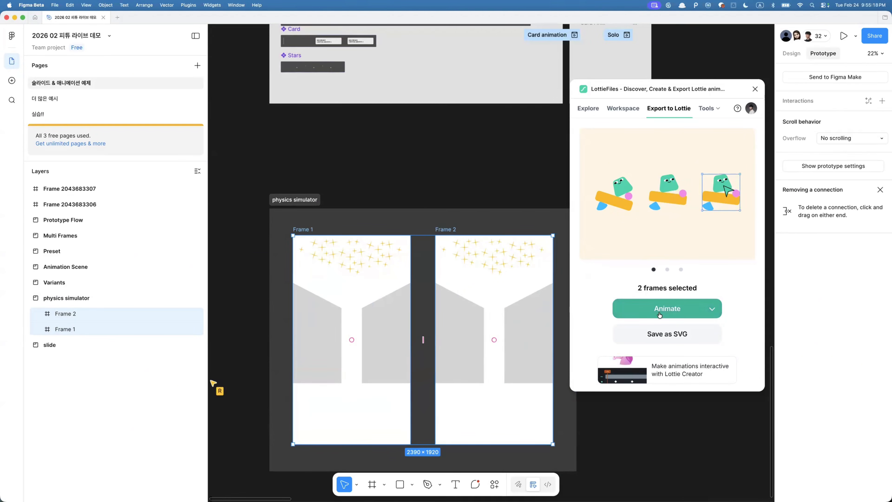
left_click(646, 305)
- Play and pause the generated Frame 1 animation preview
scroll(353, 259, "up", 10)
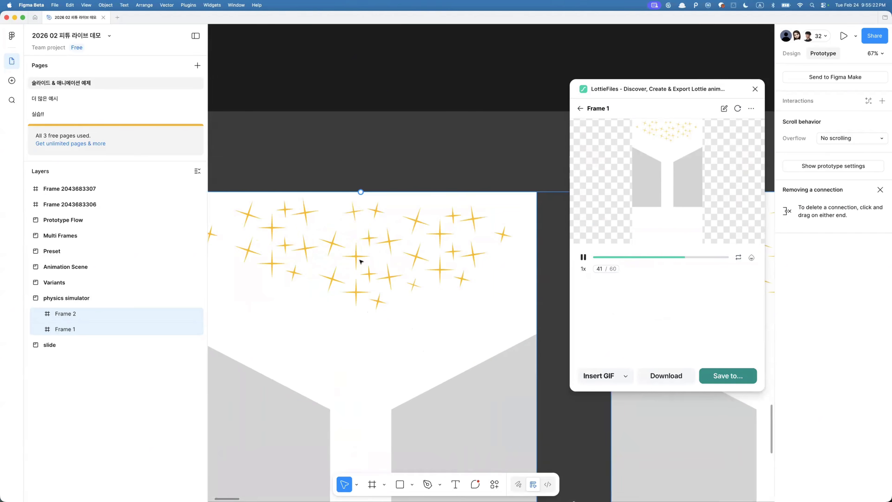
scroll(346, 246, "down", 5)
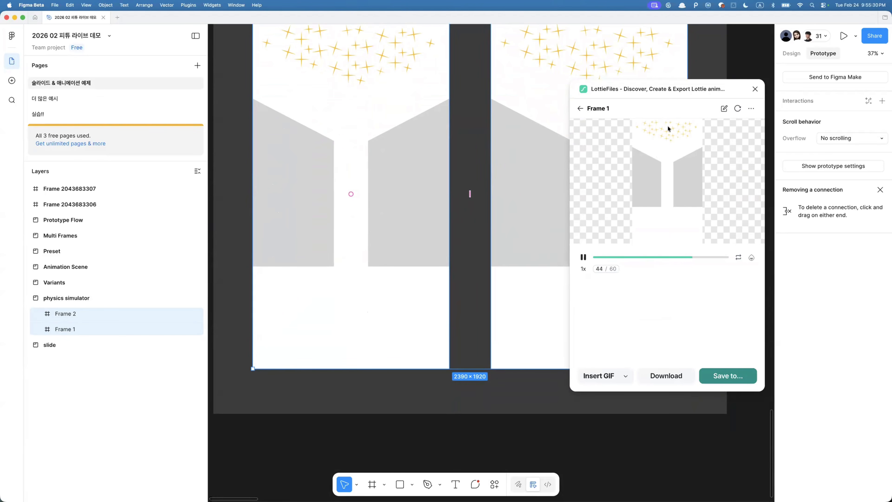
left_click(583, 257)
- Open the animation for editing in Lottie Creator and open the Physics Simulator
left_click(723, 109)
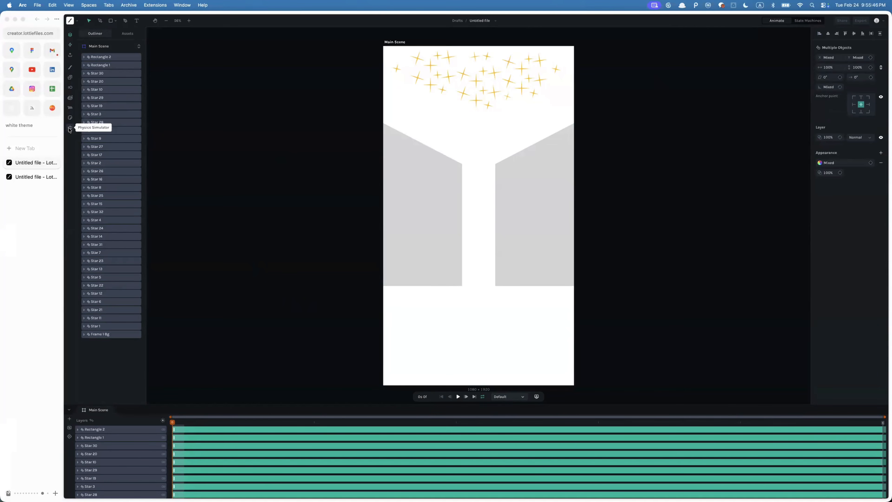
key("super+plus")
key("super+plus")
key("super+plus")
key("super+plus")
key("super+plus")
key("super+plus")
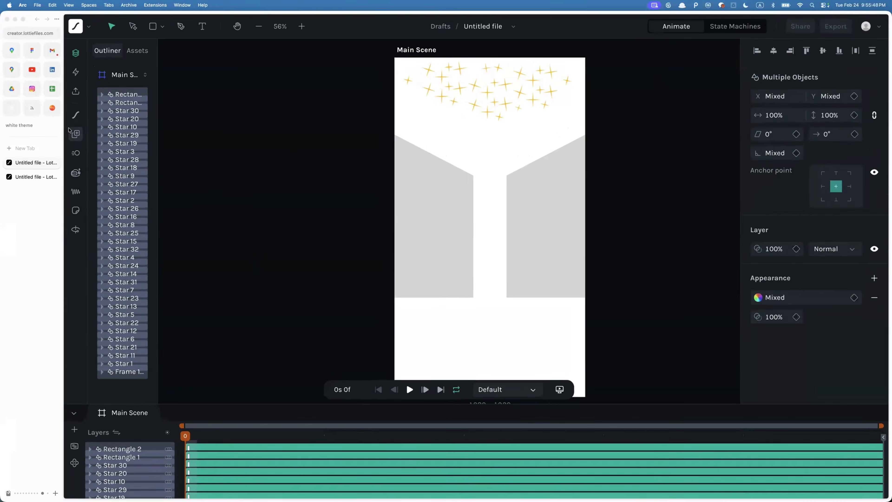
key("super+plus")
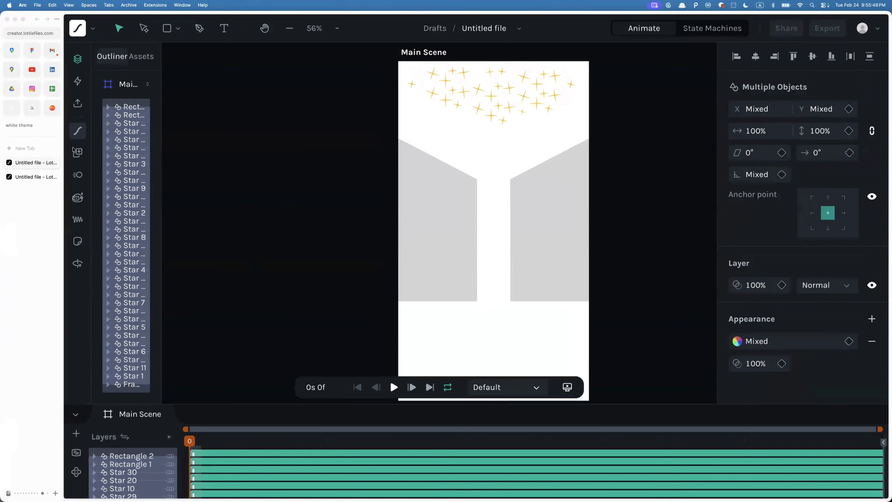
left_click(77, 263)
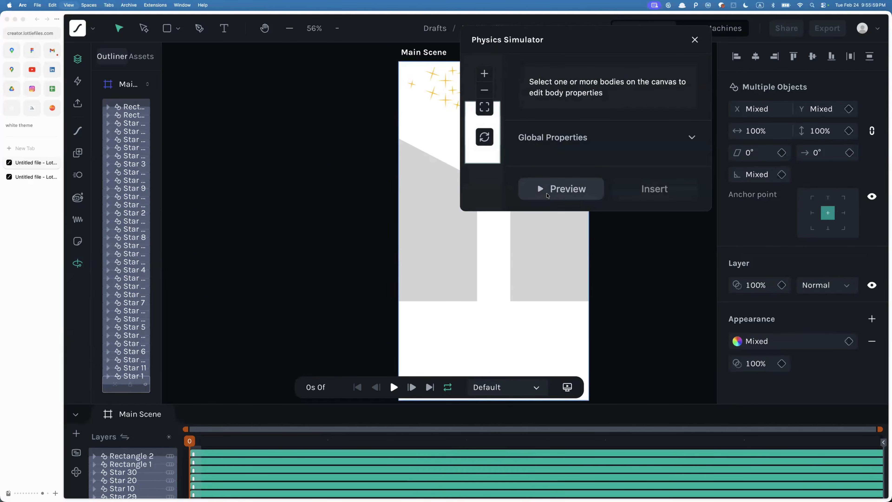
- Close the Physics Simulator, reload the editor and widen the Outliner panel
key("super+minus")
key("super+minus")
key("super+minus")
key("super+minus")
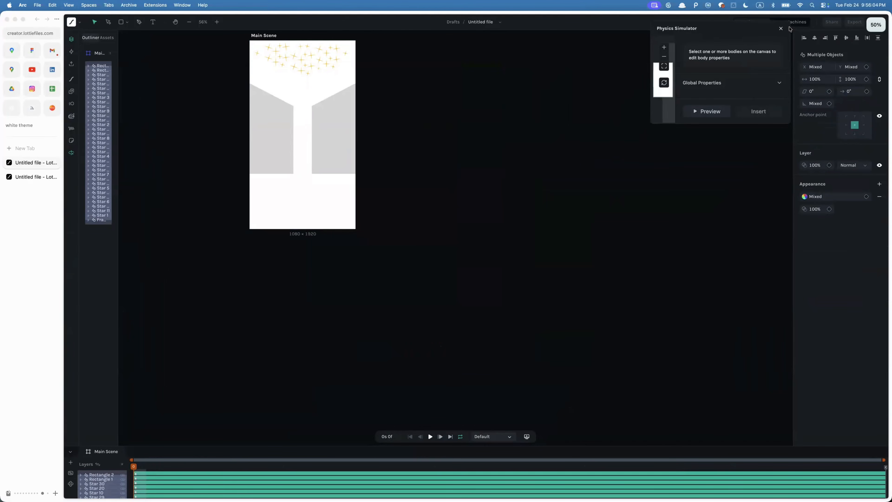
left_click(781, 29)
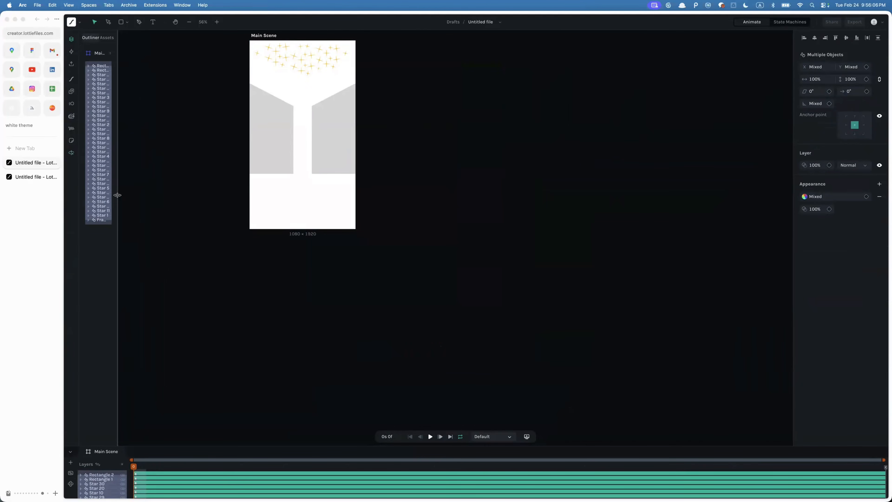
left_click_drag(117, 198, 229, 196)
key("super+equal")
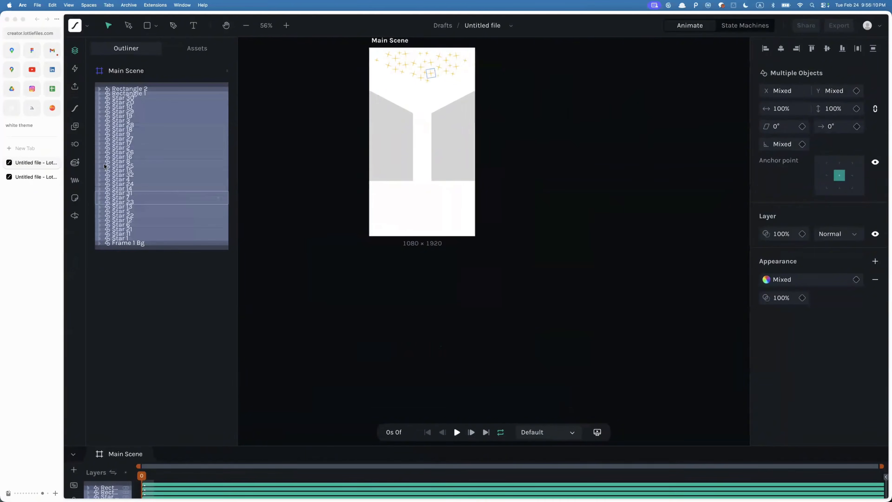
key("super+r")
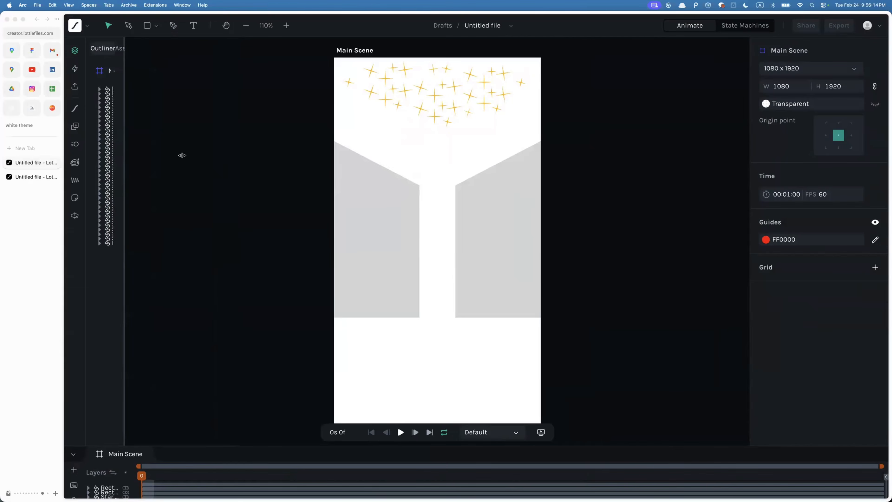
left_click_drag(182, 155, 237, 154)
- Select the Frame 1 Bg layer, reopen the Physics Simulator and scroll through its global settings
left_click(144, 244)
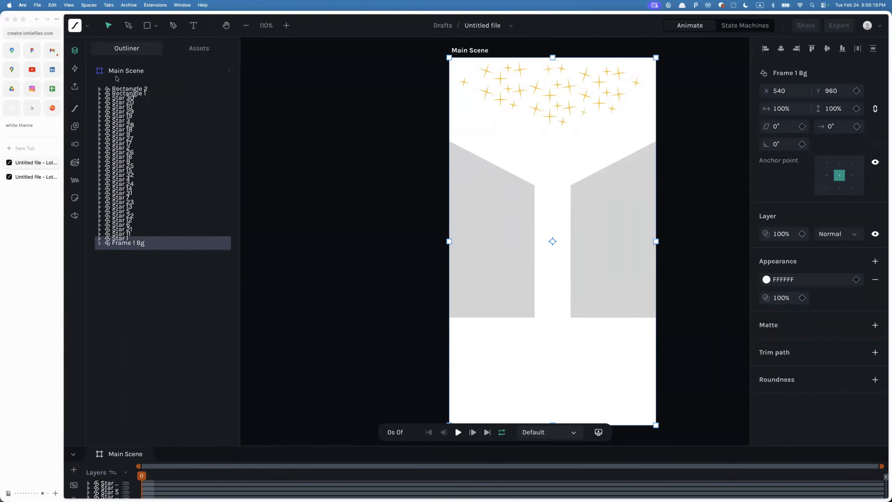
left_click(75, 216)
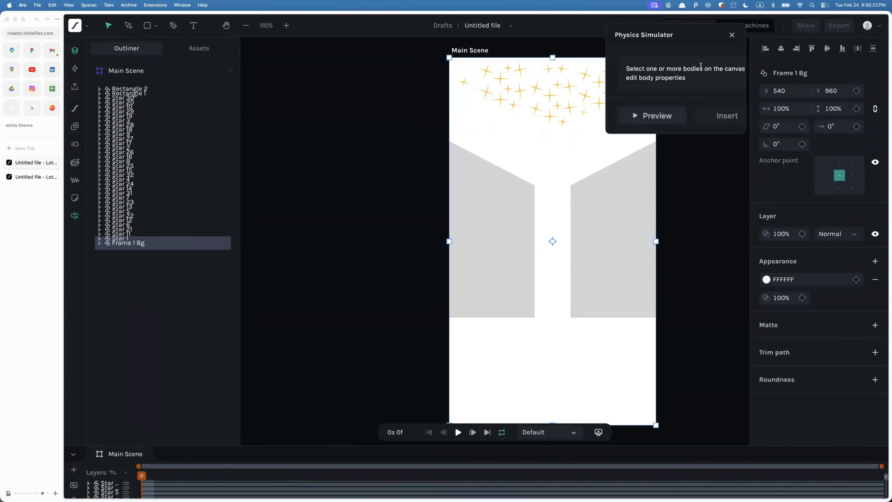
left_click_drag(700, 67, 665, 94)
left_click(673, 62)
scroll(674, 62, "down", 3)
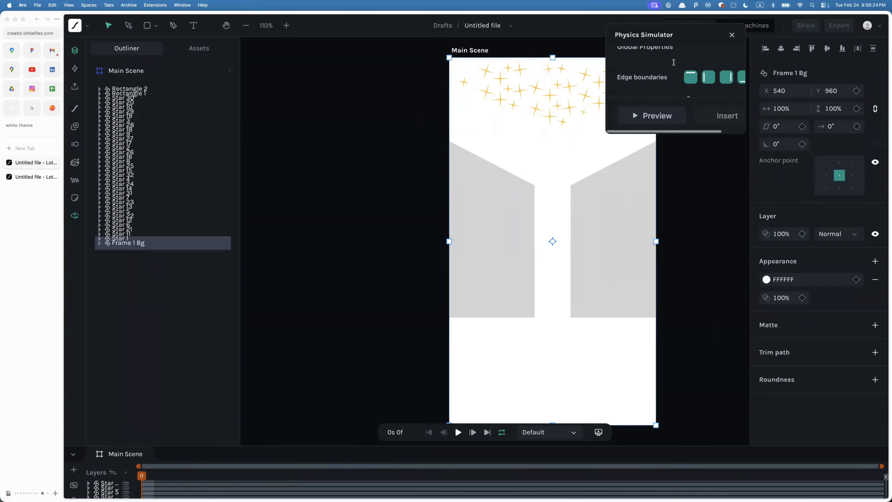
scroll(673, 63, "down", 5)
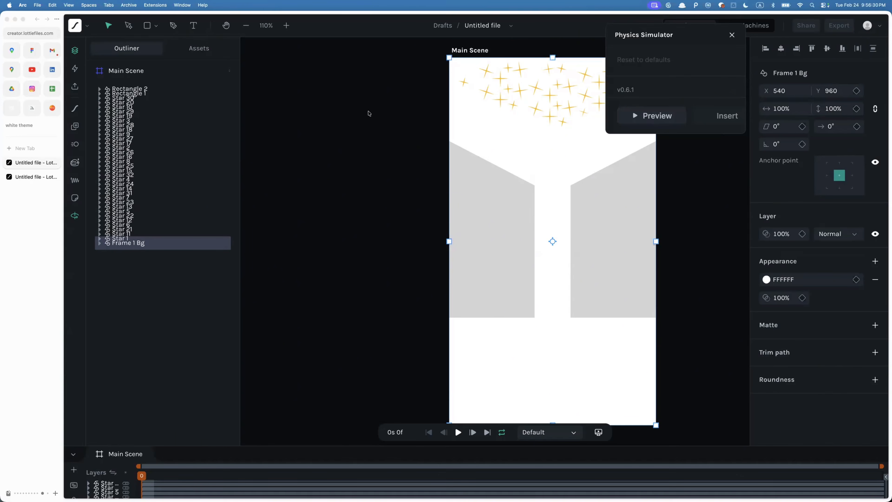
- Select the Frame 1 Bg background layer on the canvas and delete it
left_click(138, 270)
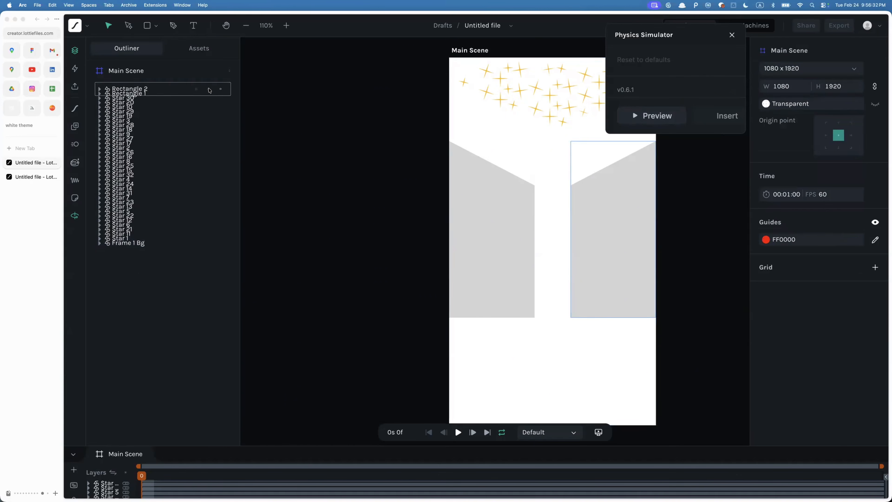
left_click_drag(426, 68, 575, 127)
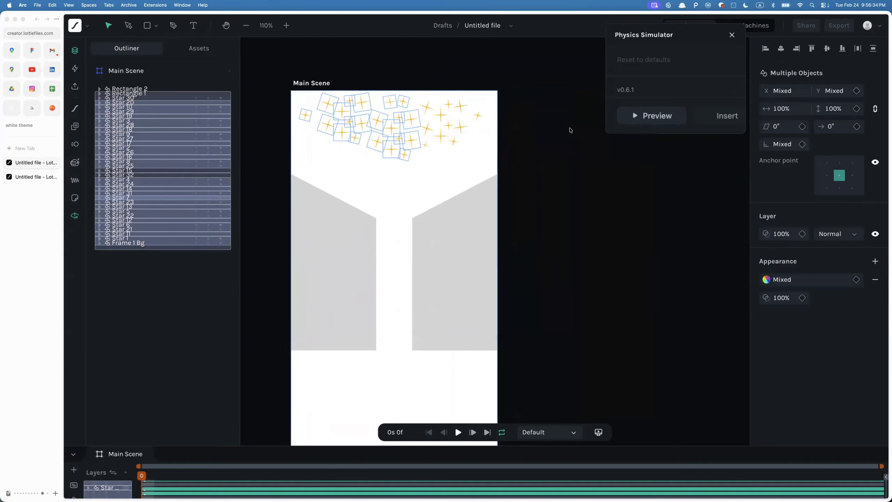
left_click_drag(526, 84, 289, 170)
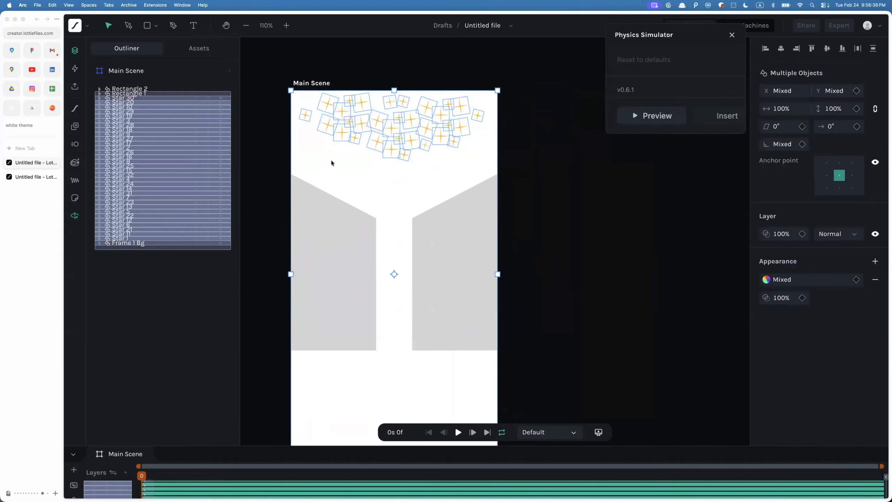
left_click(468, 160)
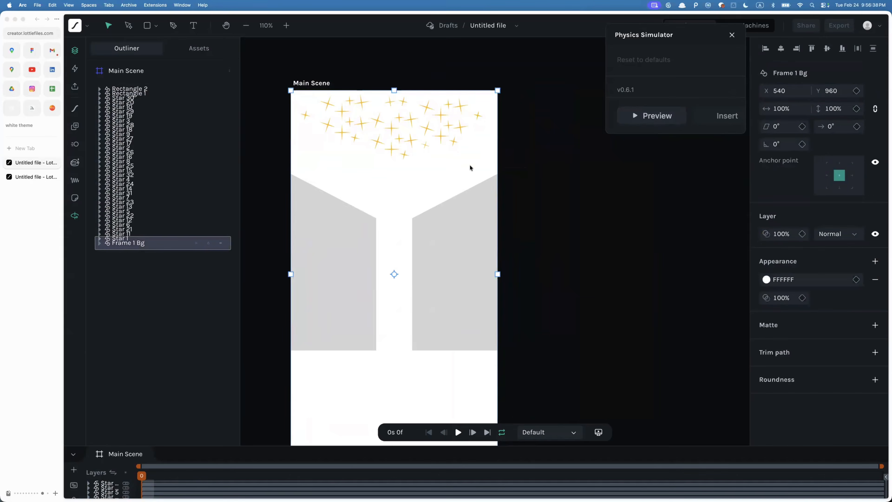
key("Delete")
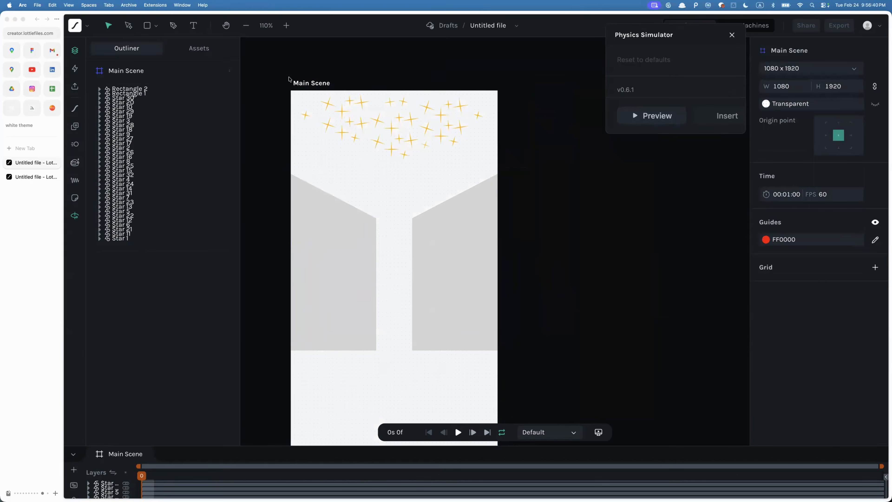
- Select all the stars at the top of the scene and preview them in the Physics Simulator
left_click_drag(288, 79, 490, 163)
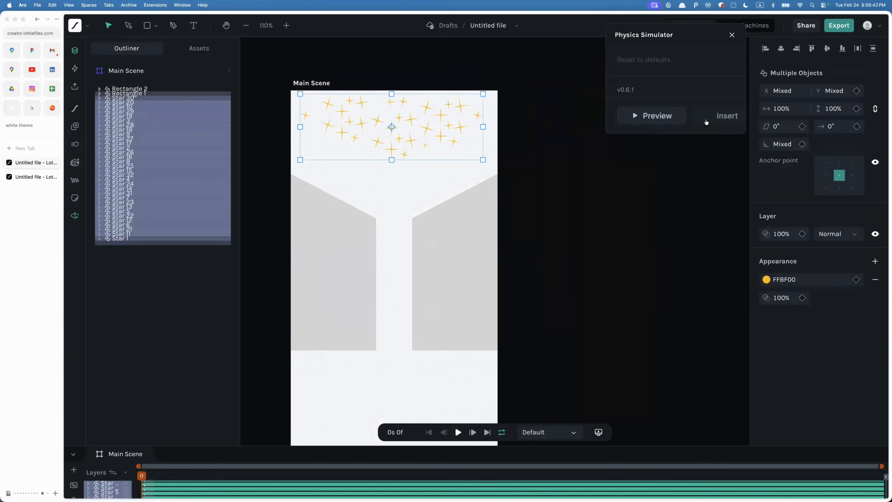
scroll(677, 74, "up", 5)
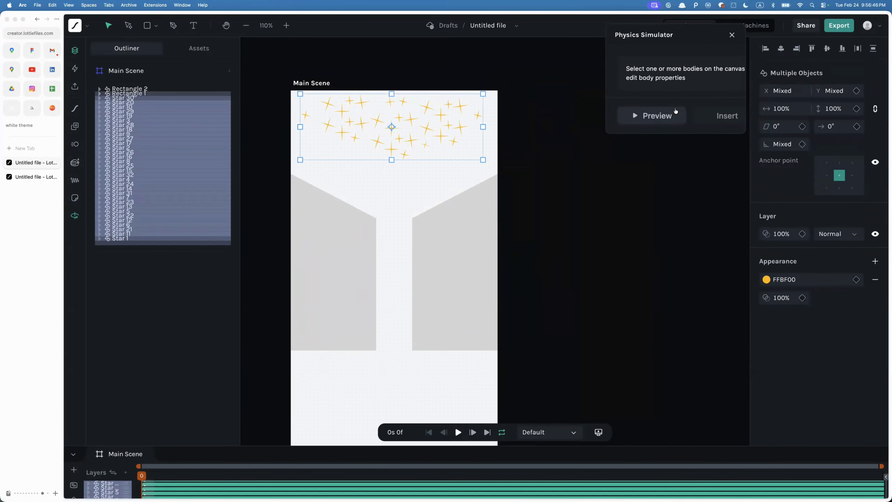
left_click(668, 118)
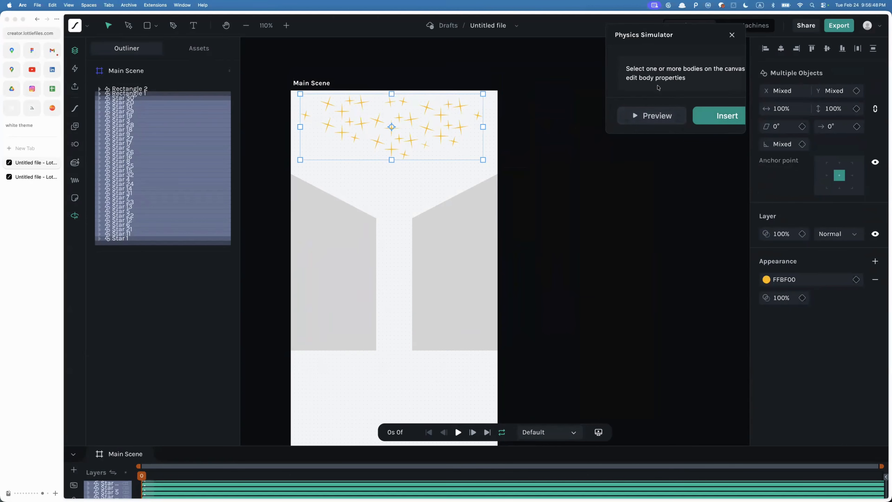
scroll(659, 88, "down", 3)
scroll(669, 86, "up", 2)
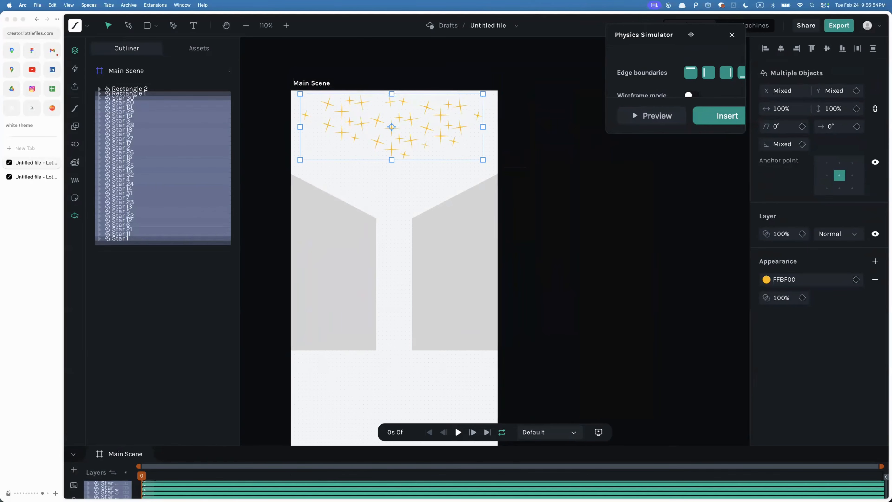
- Search for ddd in a new browser tab and switch back to the Lottie Creator tab
key("super+t")
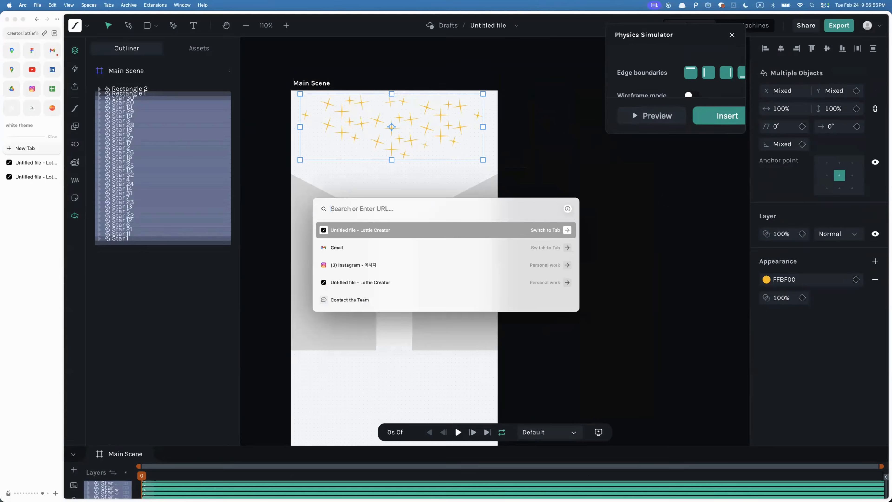
type("ddd")
key("Return")
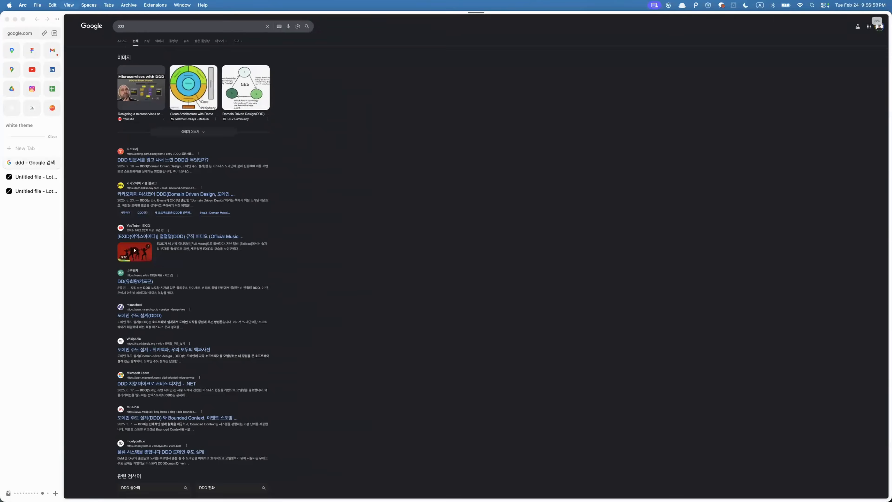
key("super+equal")
key("super+equal")
key("super+equal")
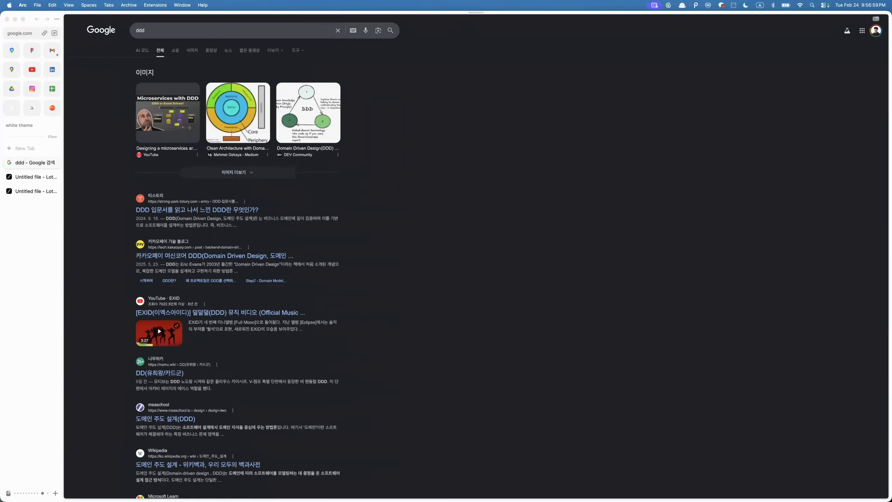
left_click(35, 177)
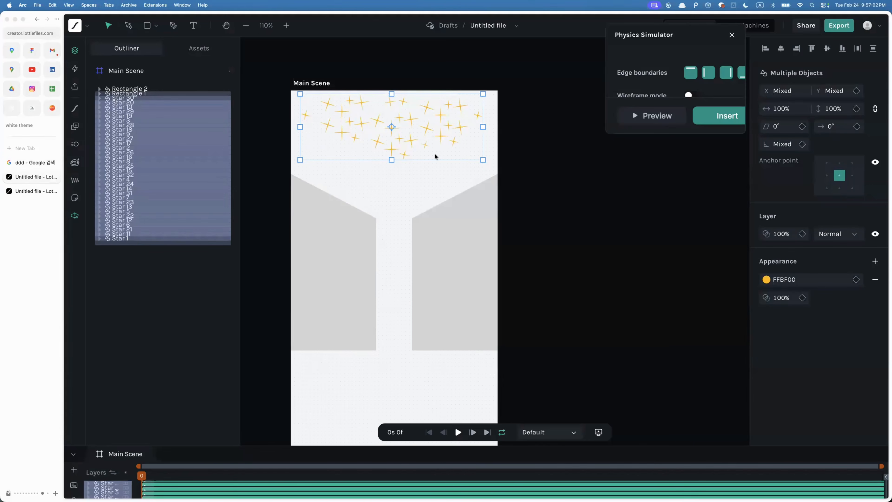
key("super+minus")
key("super+equal")
key("super+equal")
key("super+equal")
key("super+minus")
key("super+minus")
key("super+minus")
key("super+equal")
key("super+equal")
key("super+minus")
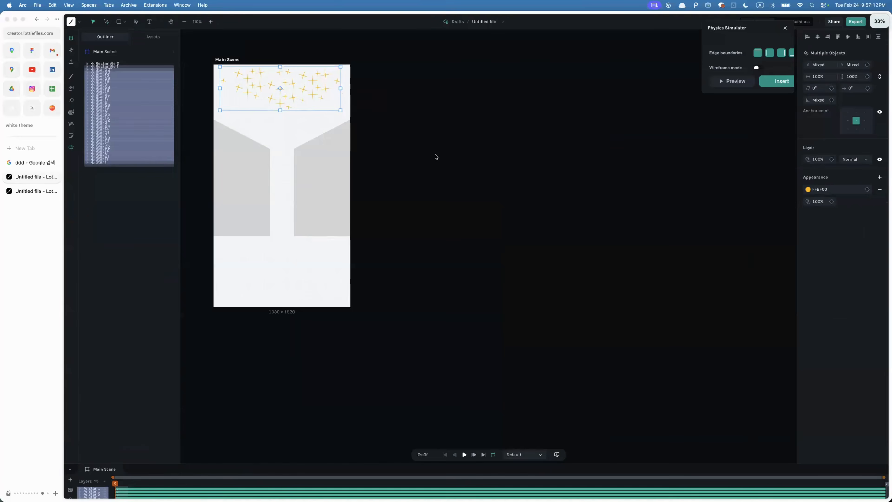
- Zoom into the canvas, reposition the Physics Simulator panel, select all the stars in its preview and run a preview
key("super+equal")
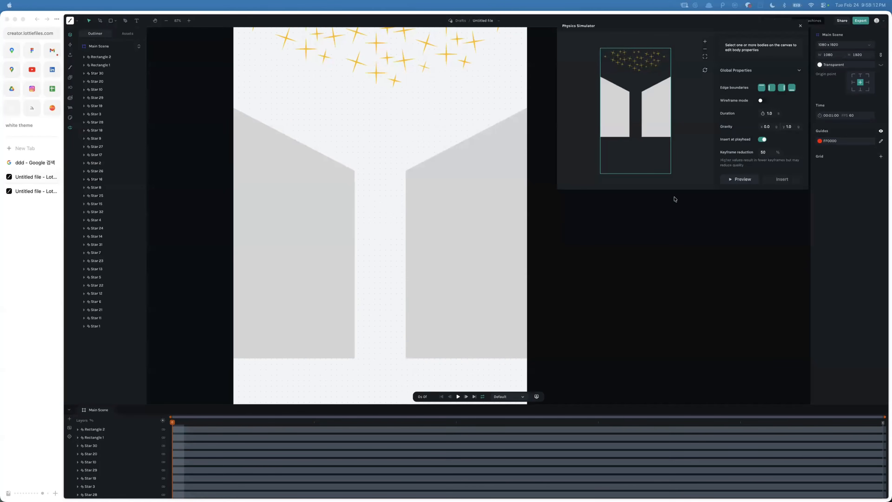
scroll(460, 131, "up", 3)
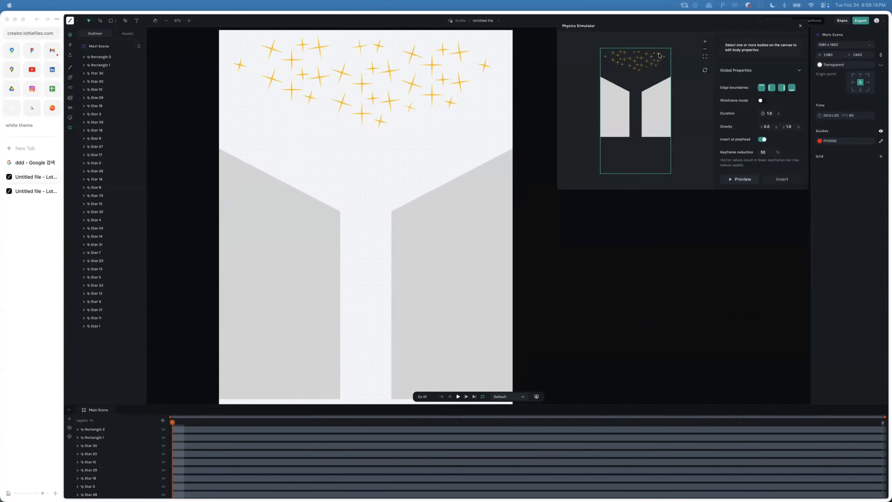
left_click_drag(625, 27, 571, 14)
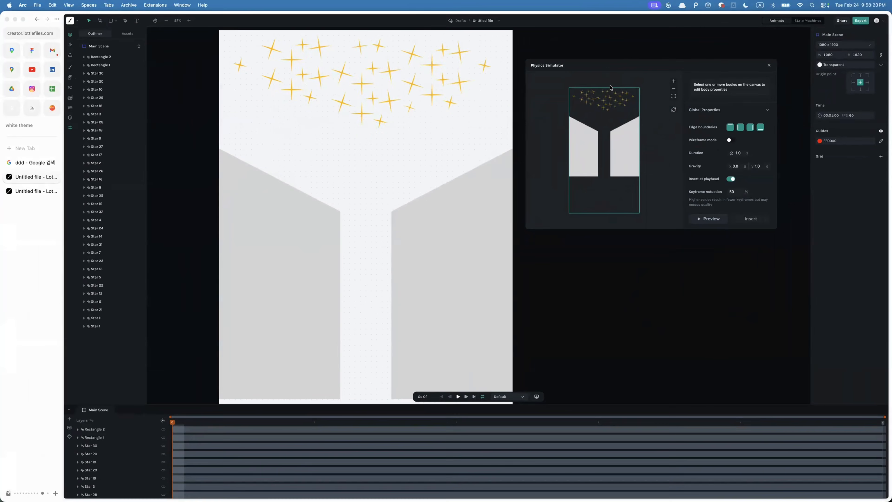
left_click(585, 150)
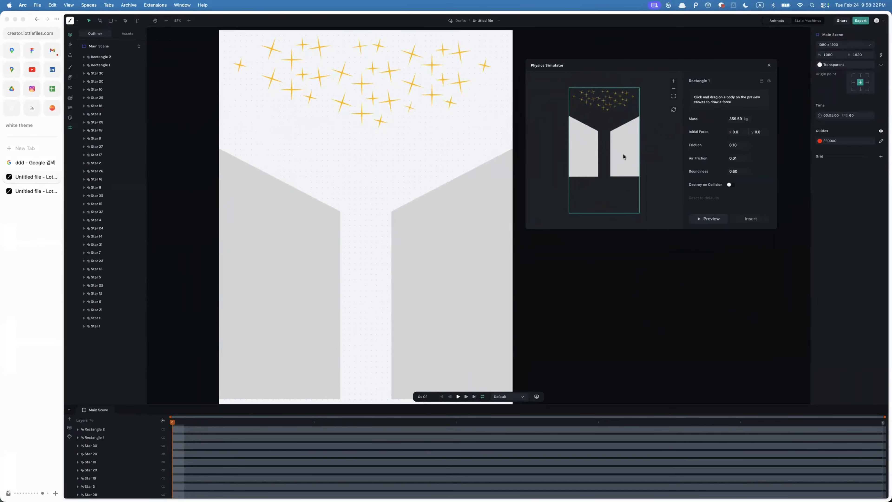
left_click_drag(569, 89, 641, 117)
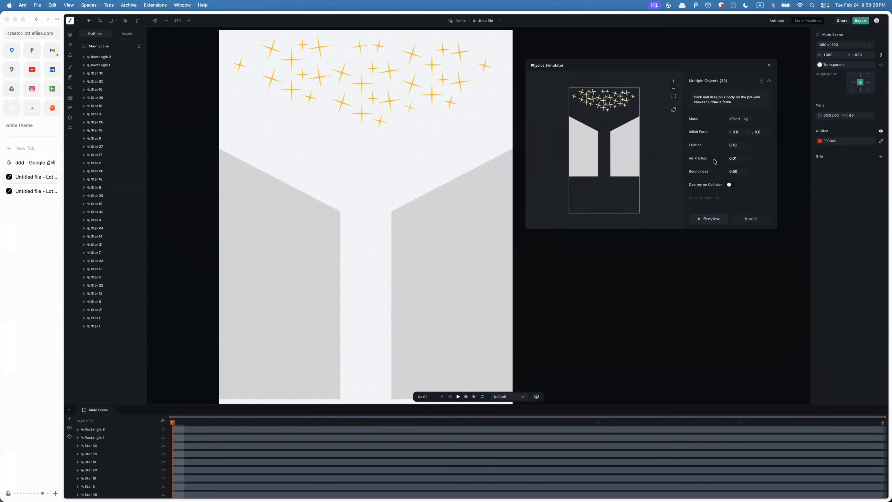
scroll(715, 161, "down", 5)
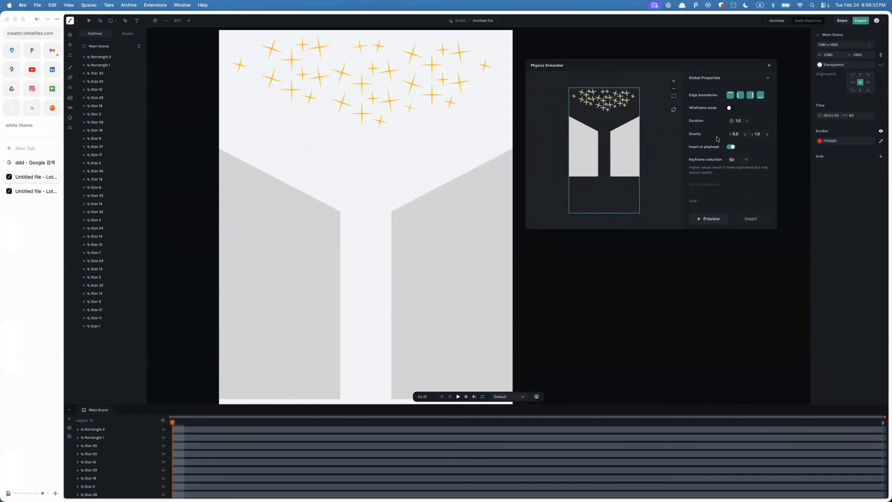
left_click(704, 223)
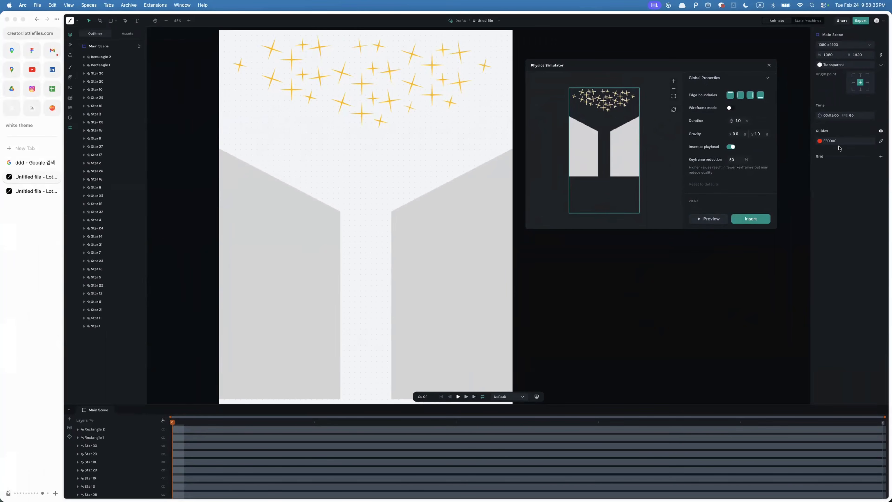
left_click(706, 219)
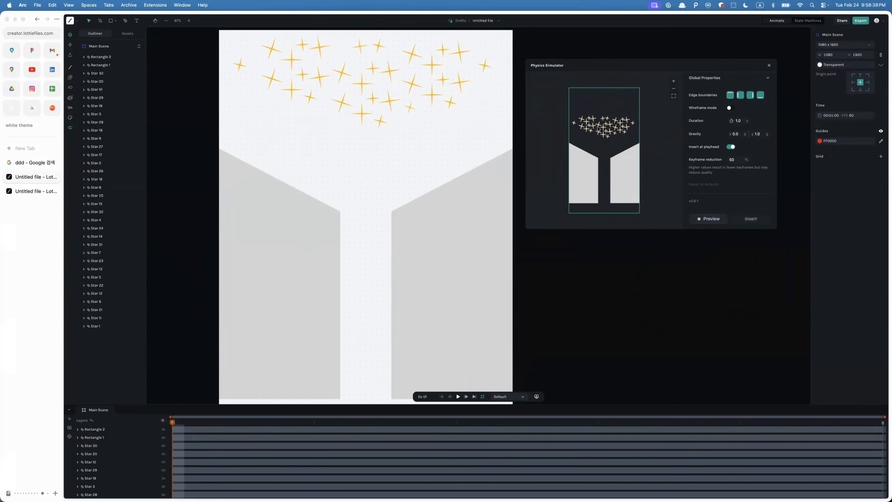
left_click(709, 219)
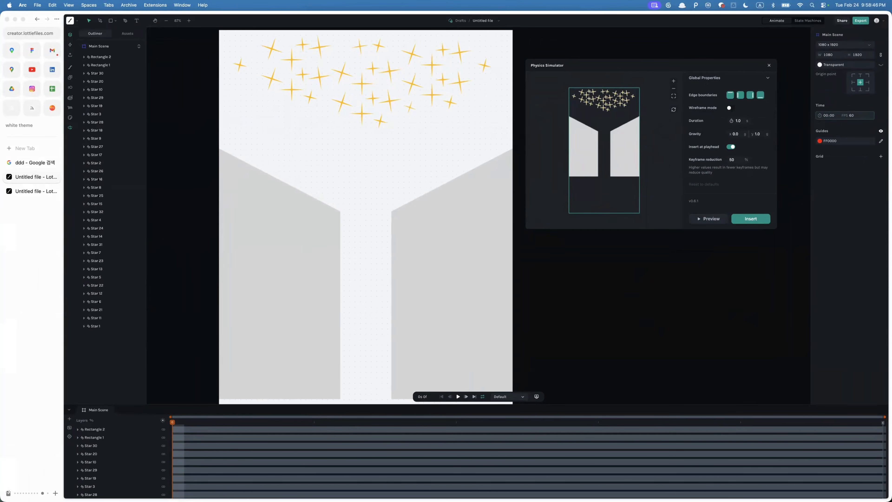
- Set the scene time to 00:10:00 and select Rectangle 1 in the simulator preview
left_click(682, 209)
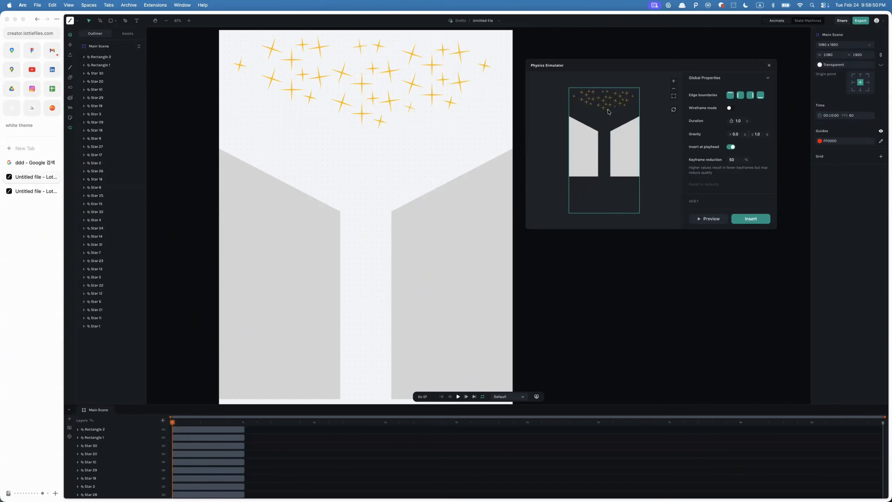
left_click(585, 158)
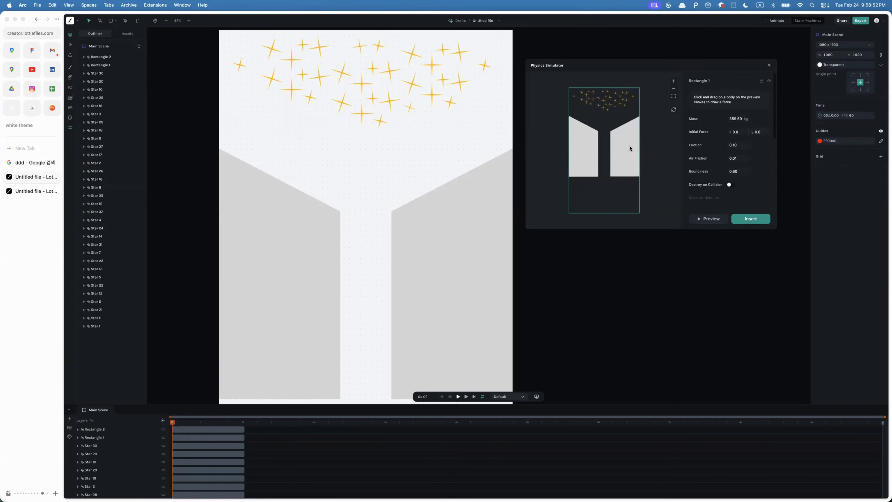
left_click(583, 157, "shift")
- Scroll through Rectangle 1's body properties and the global settings in the Physics Simulator
scroll(744, 186, "down", 5)
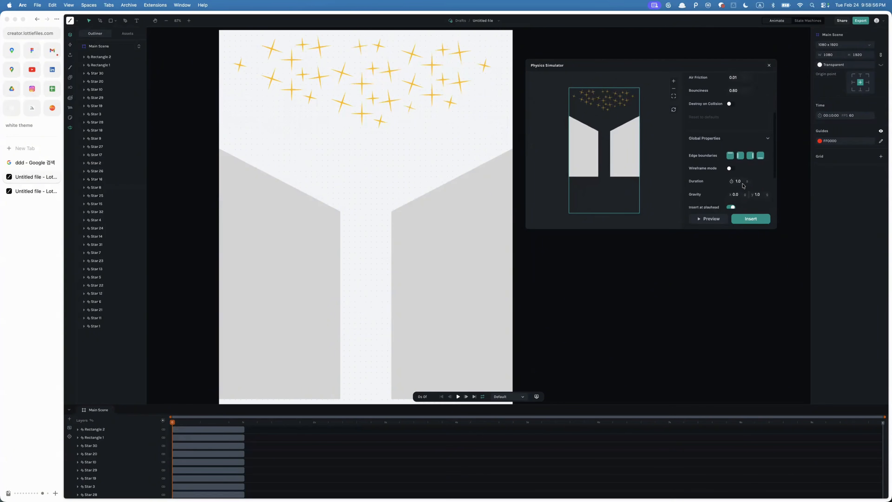
scroll(715, 150, "up", 3)
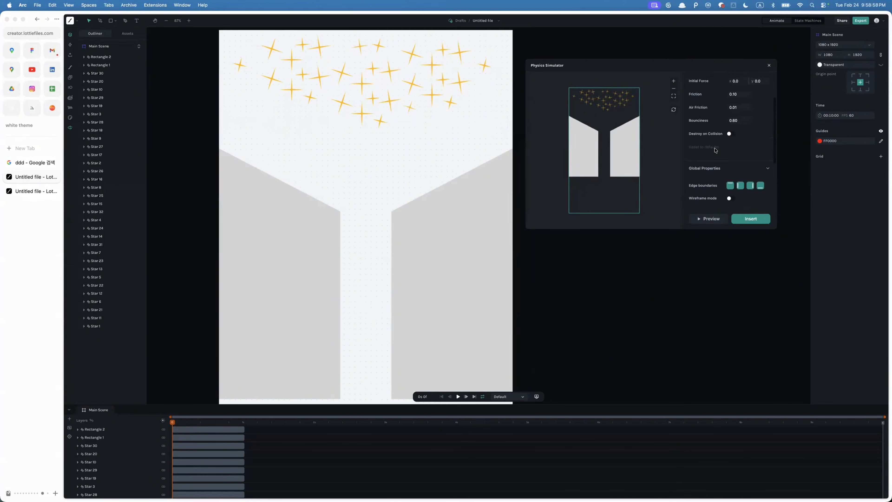
right_click(612, 150)
key("Escape")
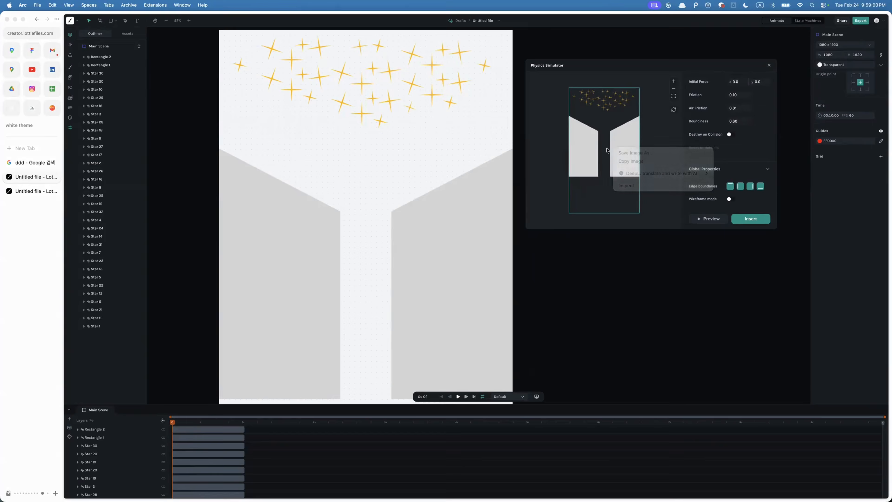
scroll(768, 138, "up", 2)
scroll(768, 138, "down", 5)
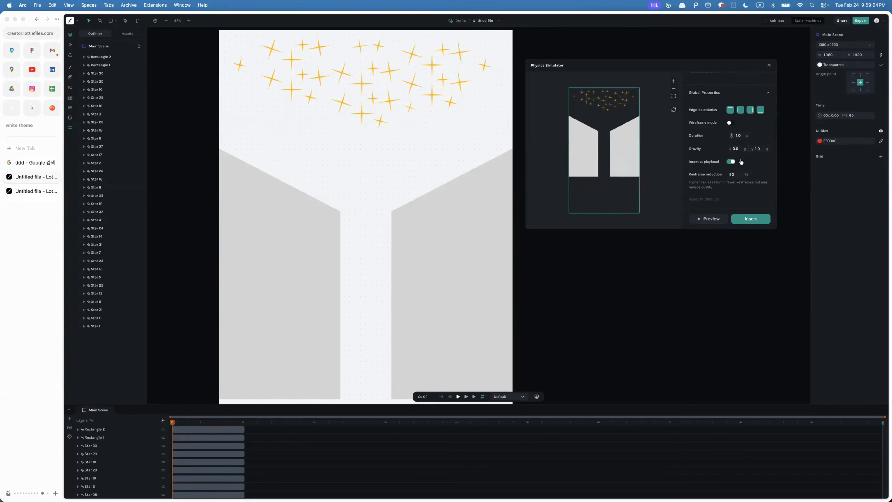
scroll(700, 196, "down", 2)
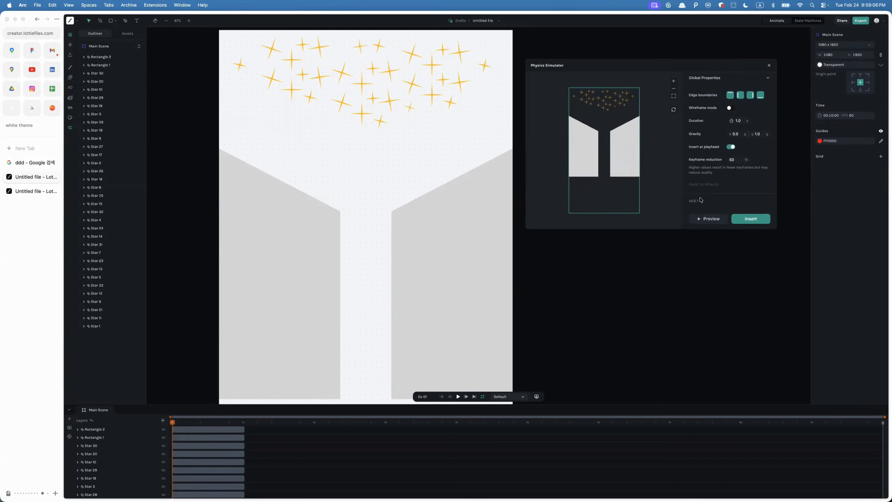
scroll(717, 165, "up", 2)
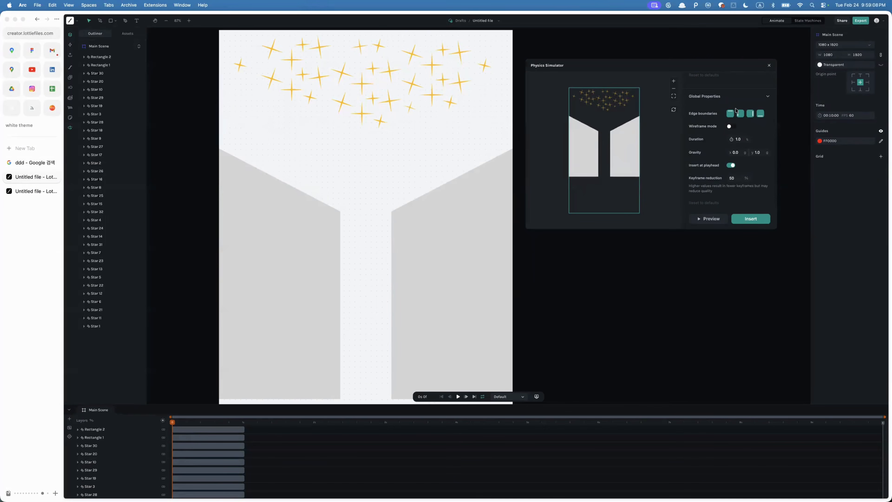
scroll(690, 165, "up", 8)
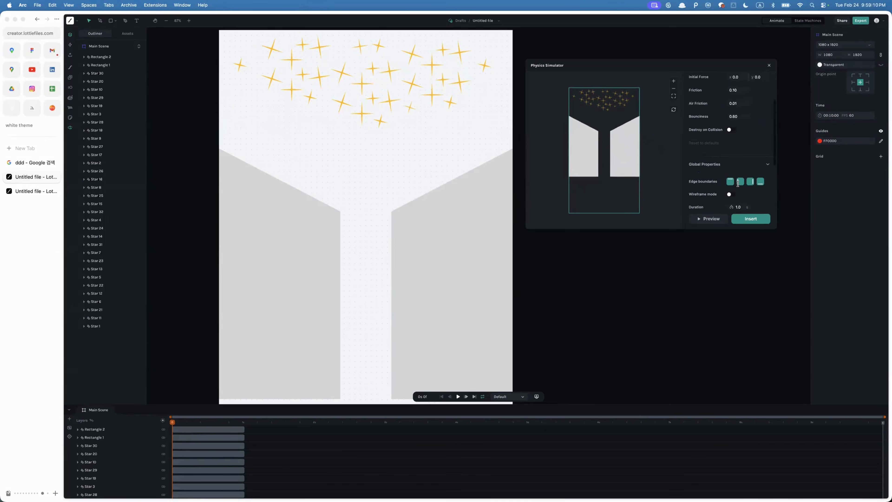
- Set Rectangle 1's mass to 0 kg in the body properties
left_click(735, 124)
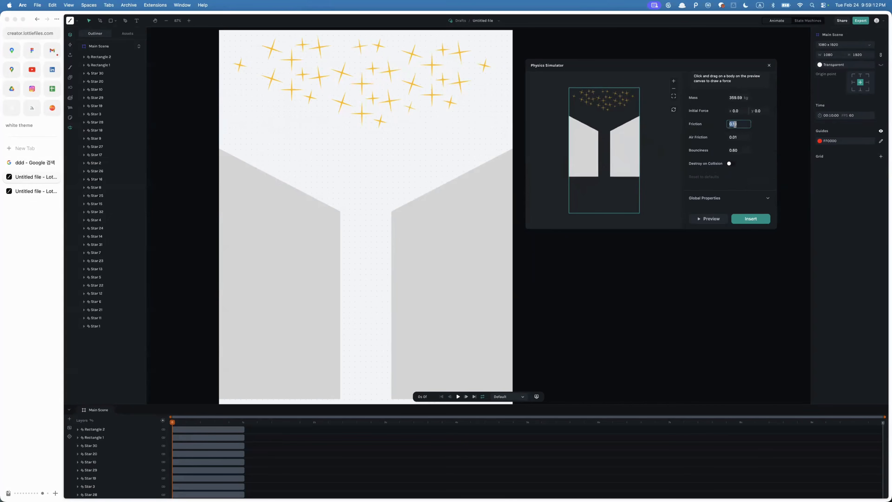
left_click(737, 97)
type("0")
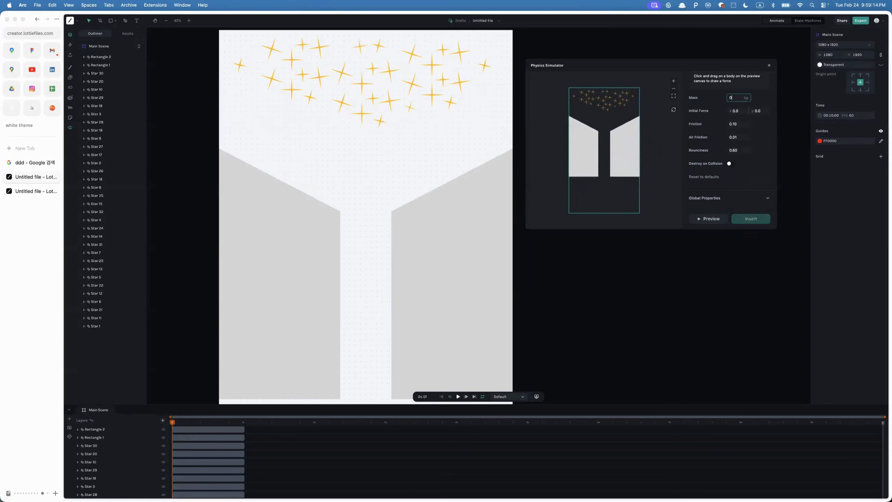
left_click(706, 220)
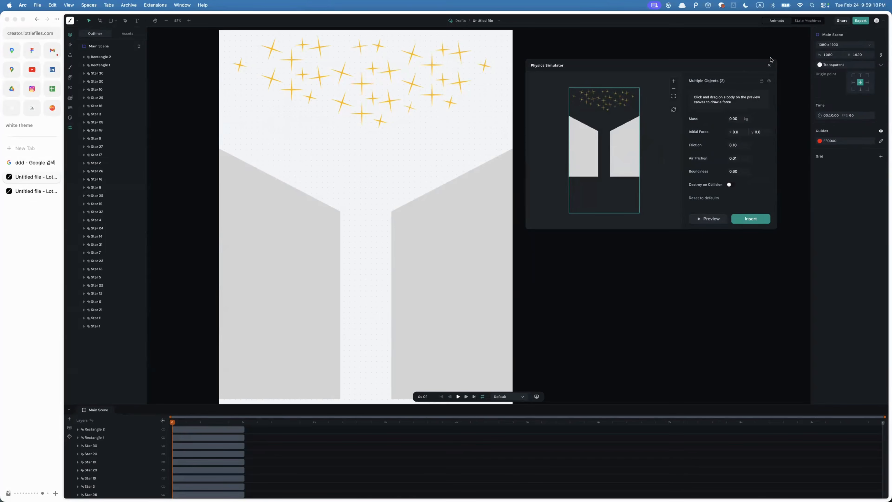
- Reopen the Physics Simulator, select the two rectangles, make Rectangle 2 a static body and preview the simulation
left_click(771, 67)
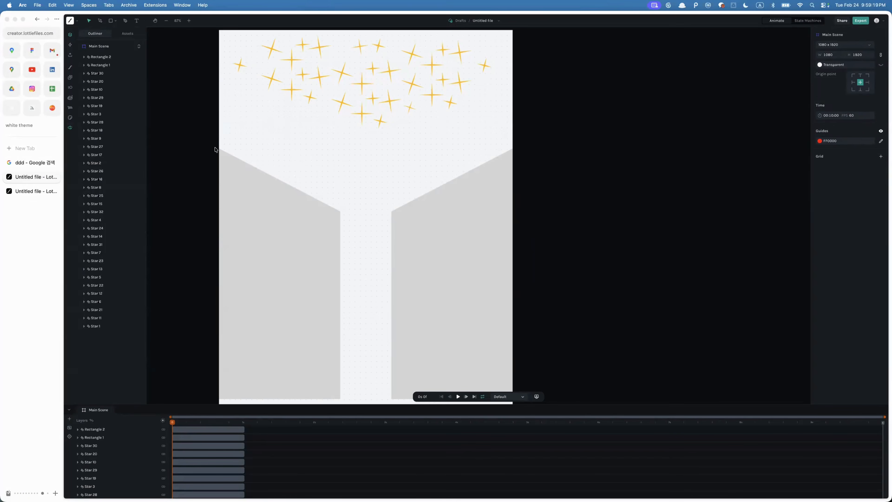
left_click(70, 128)
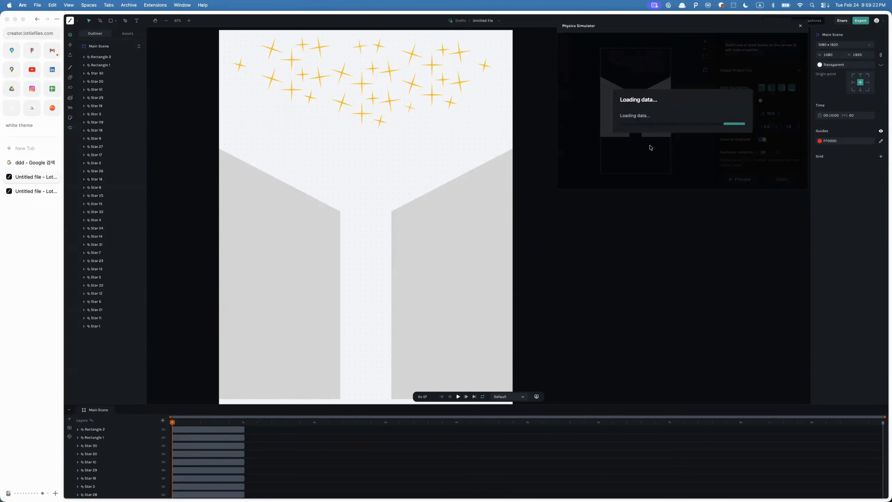
left_click(618, 110)
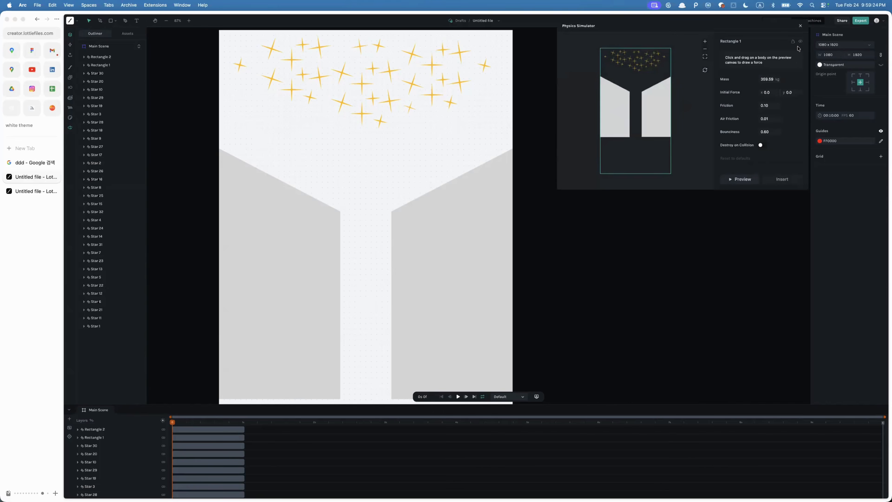
left_click(651, 110)
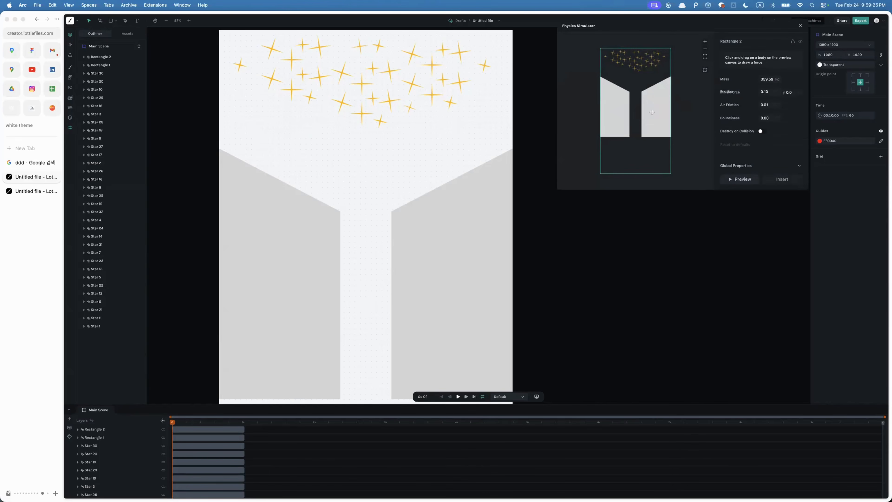
left_click(793, 42)
left_click(730, 180)
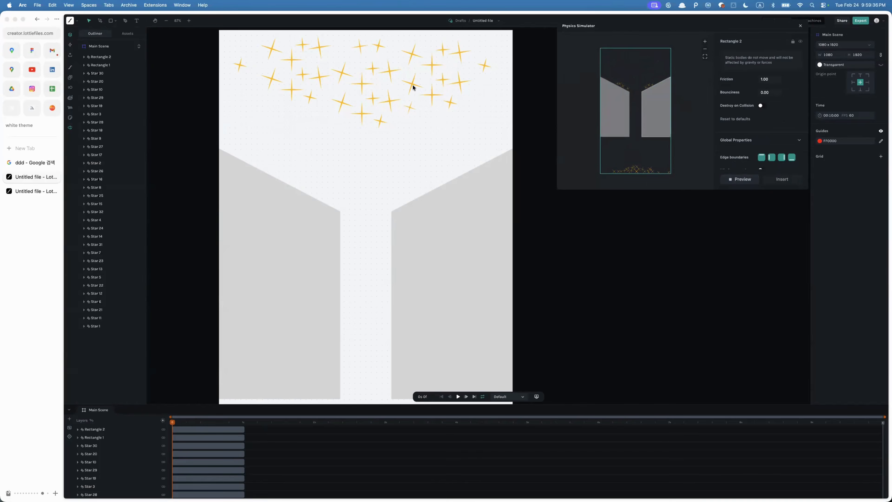
- Select all the stars and draw an initial force on Star 4 in the simulator preview, then preview it
left_click_drag(229, 37, 519, 150)
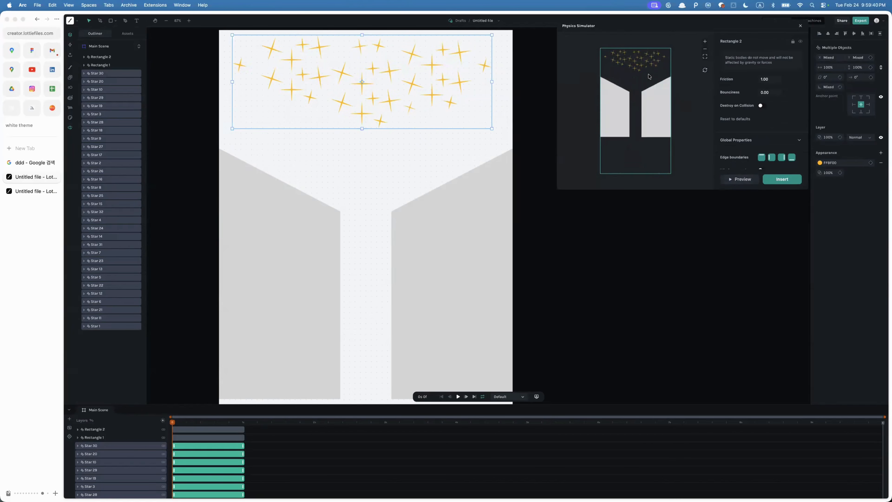
mouse_move(641, 65)
left_mouse_down()
mouse_move(608, 64)
mouse_move(649, 80)
mouse_move(657, 59)
left_mouse_up()
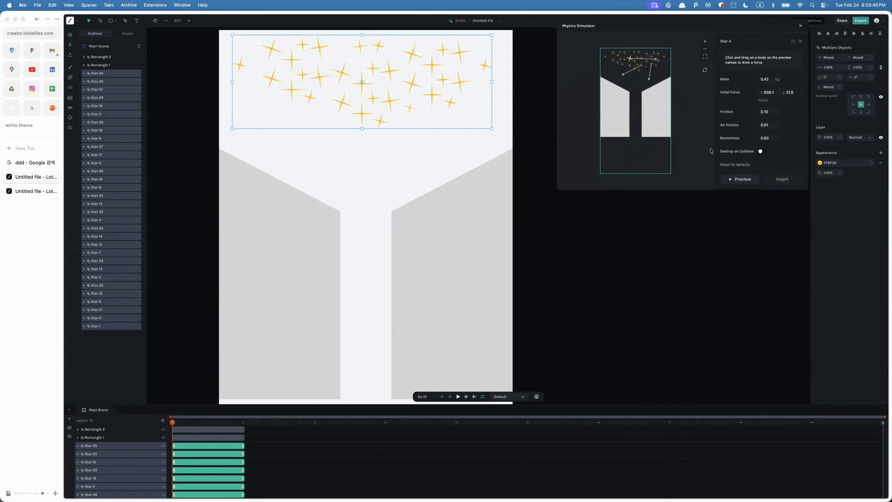
left_click(731, 180)
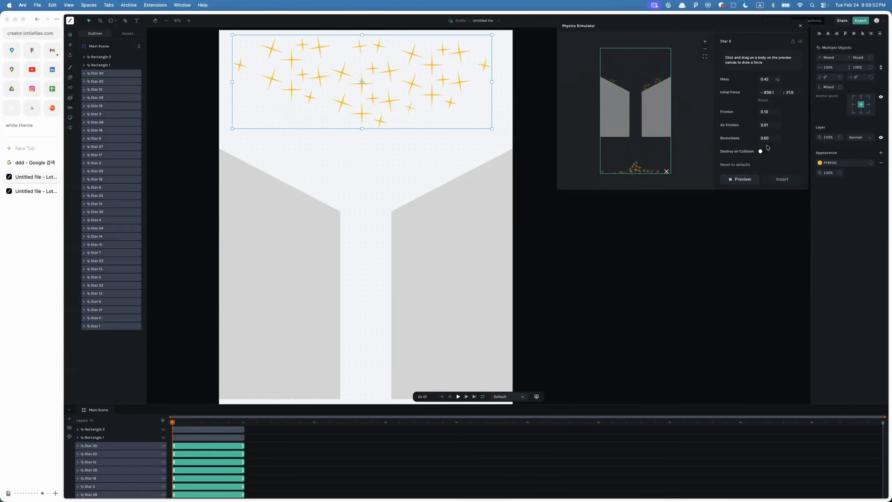
- Insert the simulated physics keyframes into the timeline
left_click(767, 137)
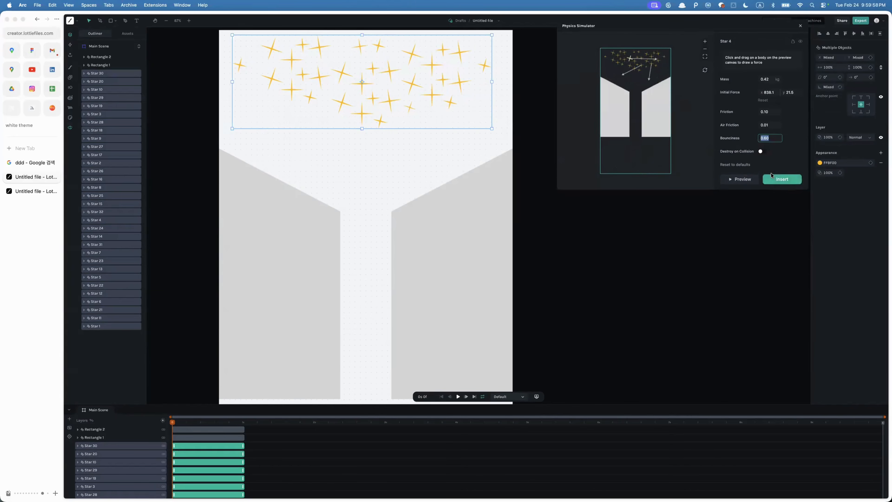
left_click(783, 182)
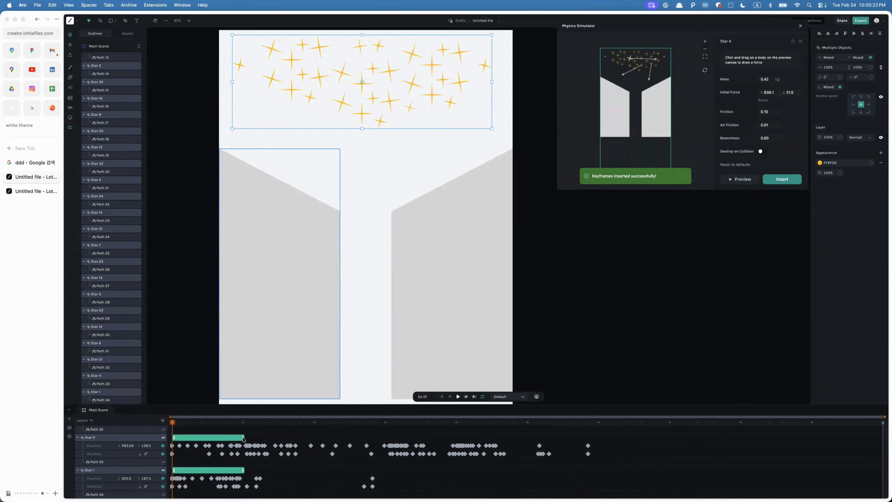
- Move the playhead near the end of the timeline and extend the star layers' out points to it
left_click_drag(243, 436, 738, 447)
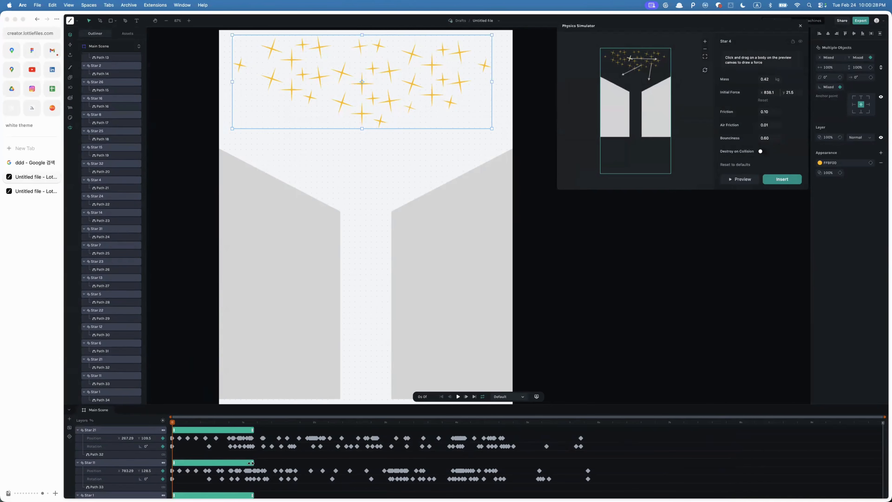
left_click_drag(324, 452, 667, 445)
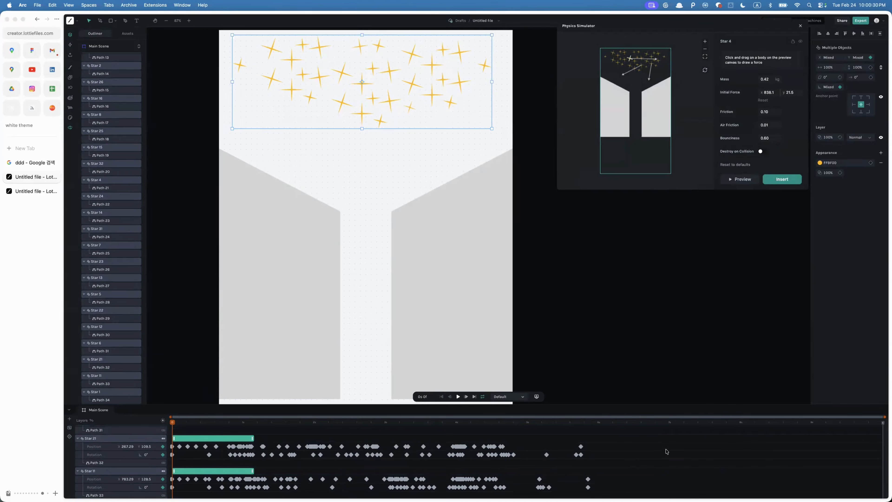
left_click(631, 422)
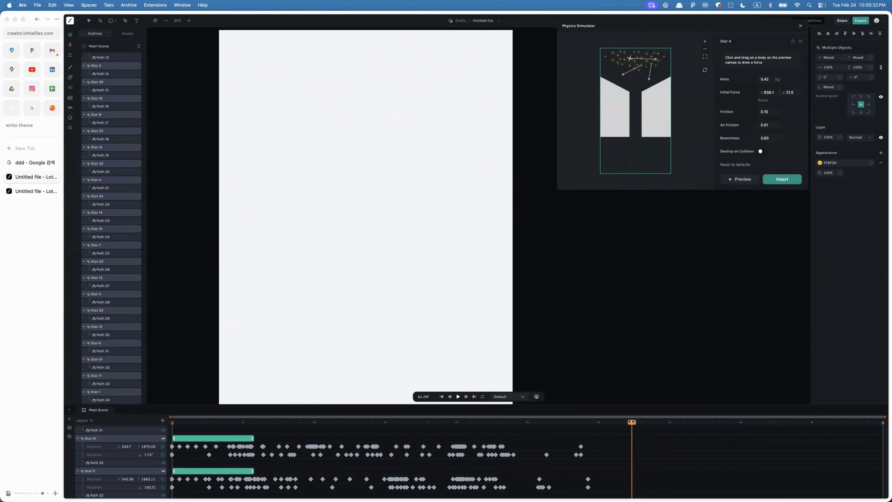
key("alt+]")
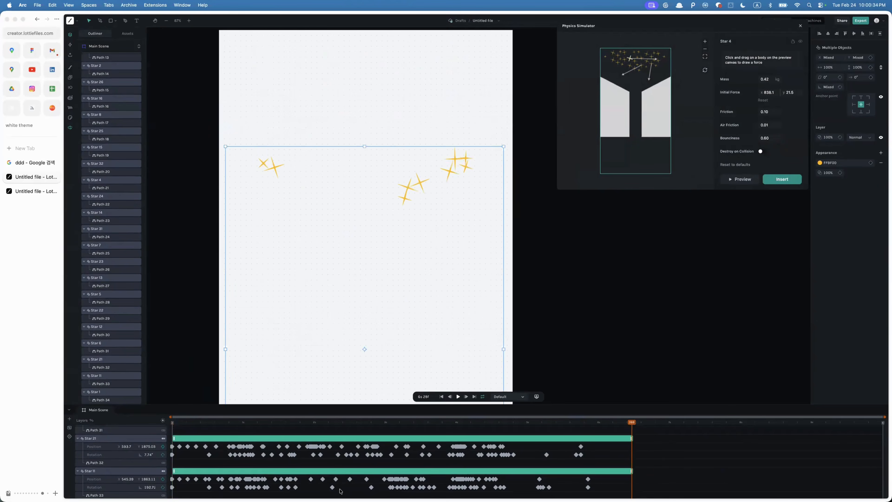
- Return the playhead to the start, hide the Rectangle 1 layer and play back the star animation
left_click_drag(628, 426, 183, 460)
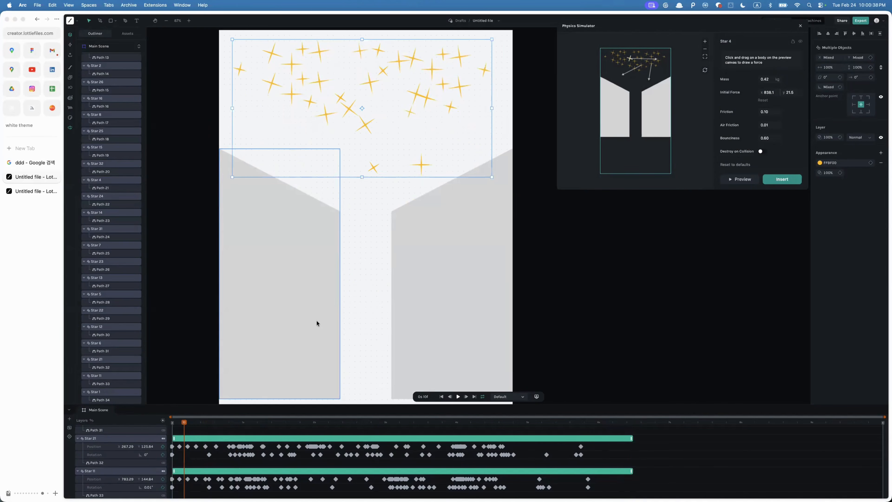
left_click(453, 303)
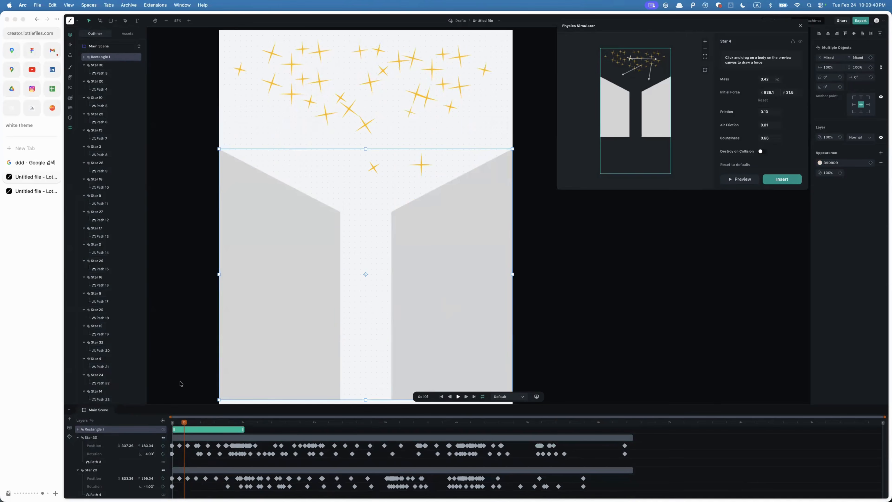
left_click(135, 57)
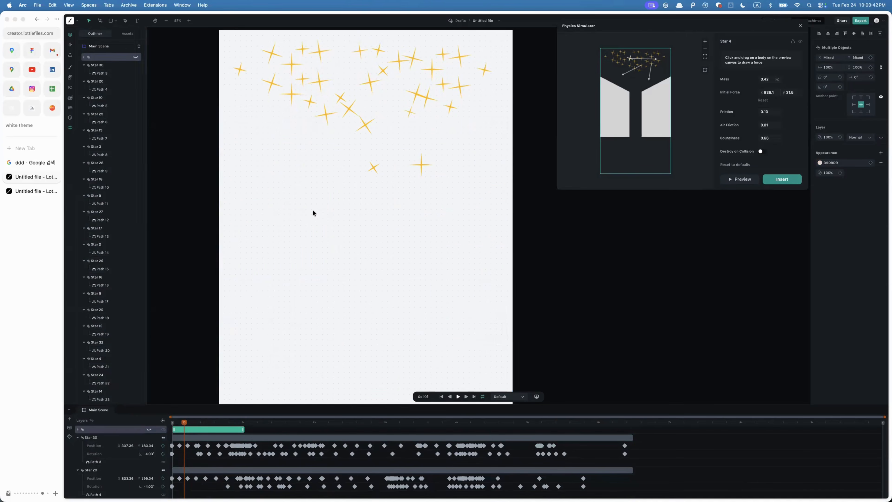
key("space")
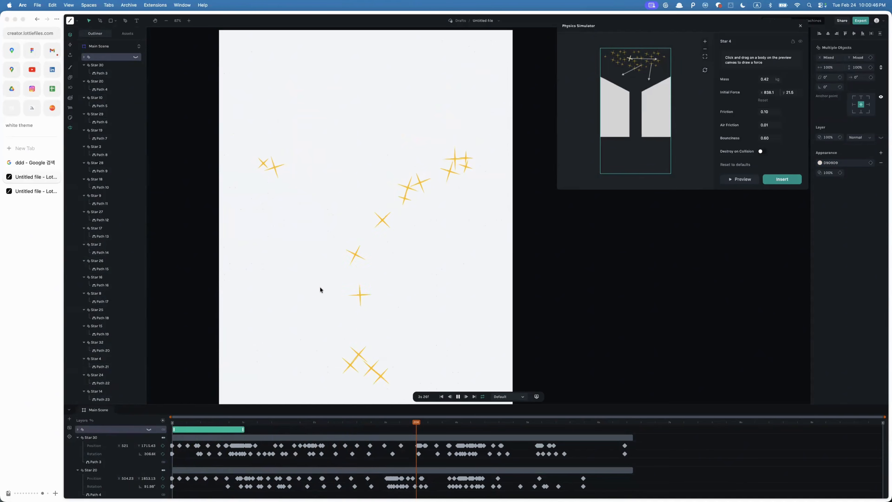
key("space")
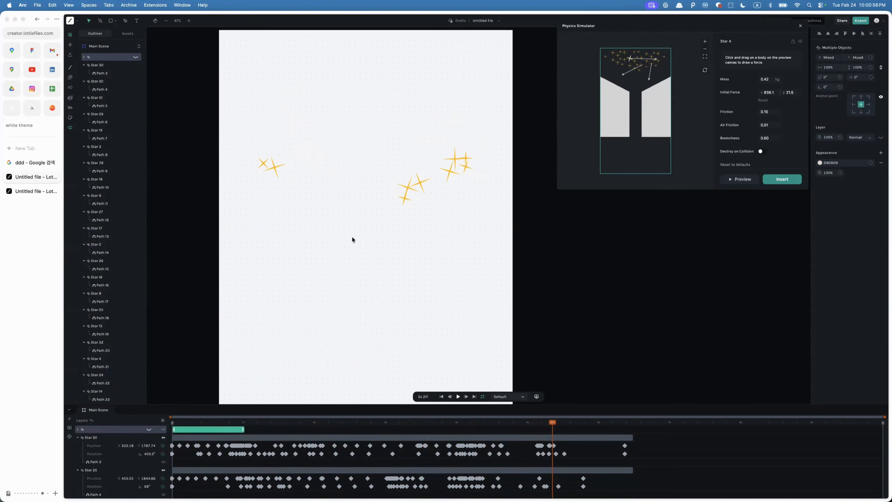
- Try to export the animation as Untitled file into First Project
left_click(331, 219)
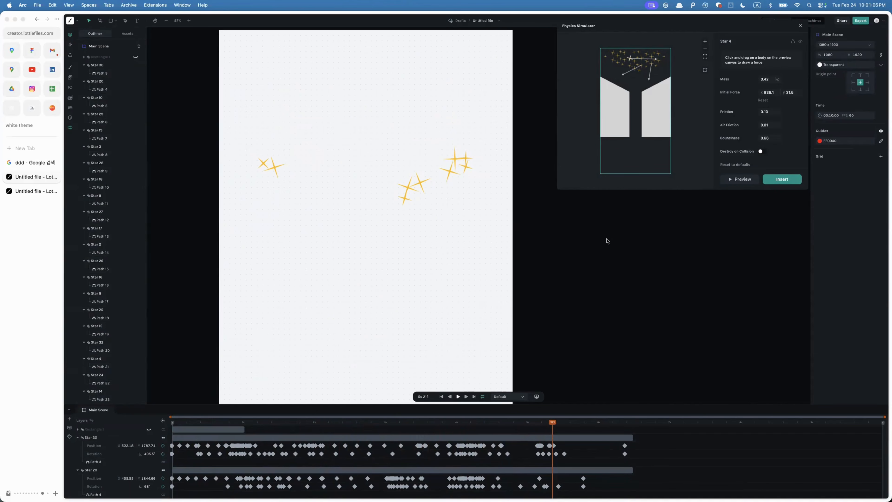
left_click_drag(631, 30, 628, 80)
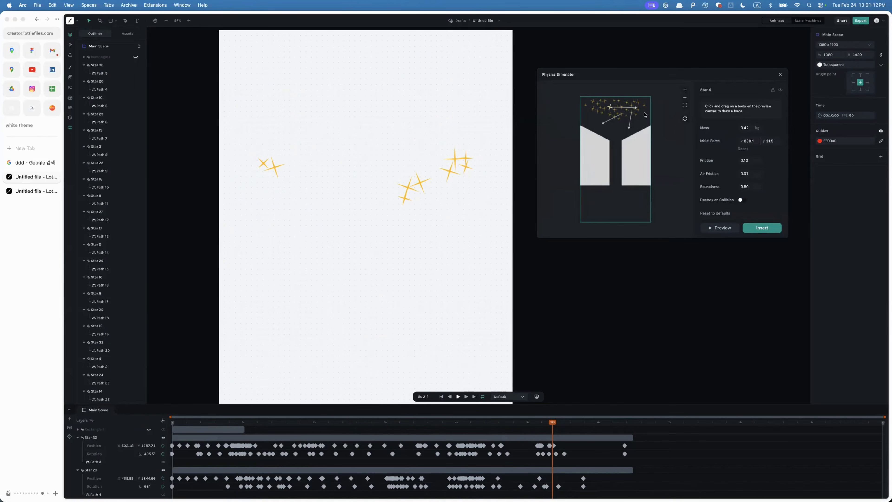
left_click(861, 21)
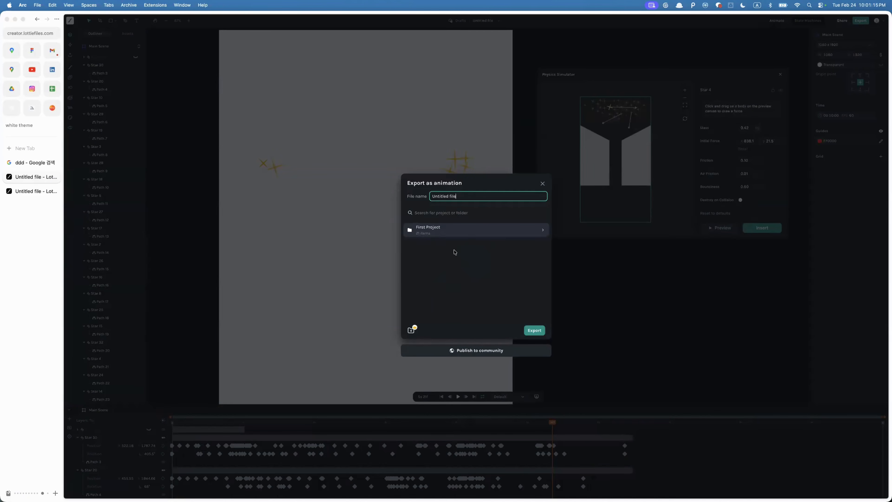
left_click(523, 330)
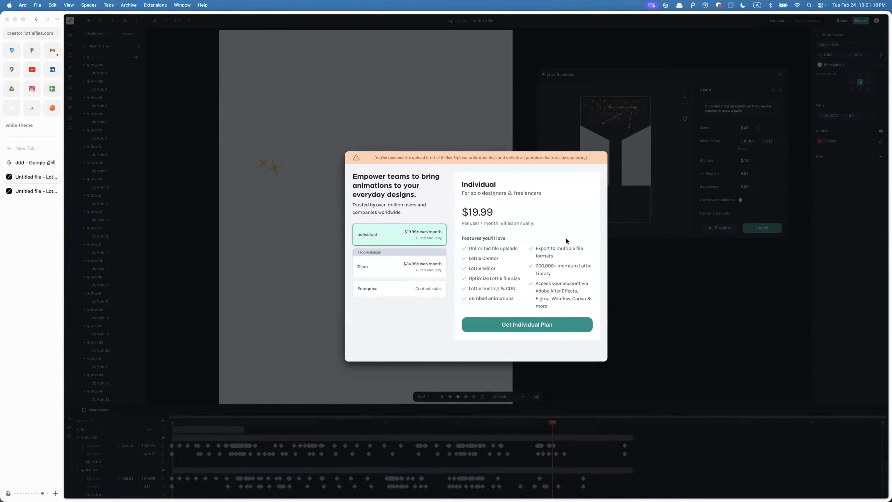
left_click(622, 172)
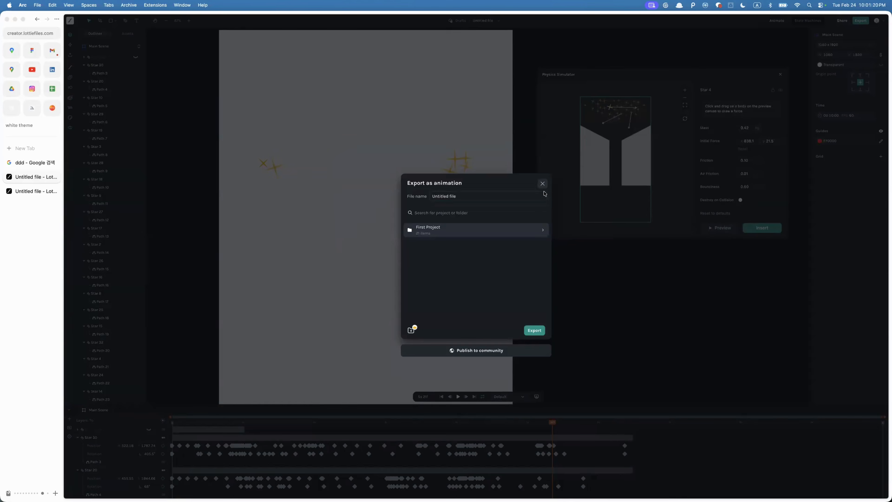
left_click(540, 181)
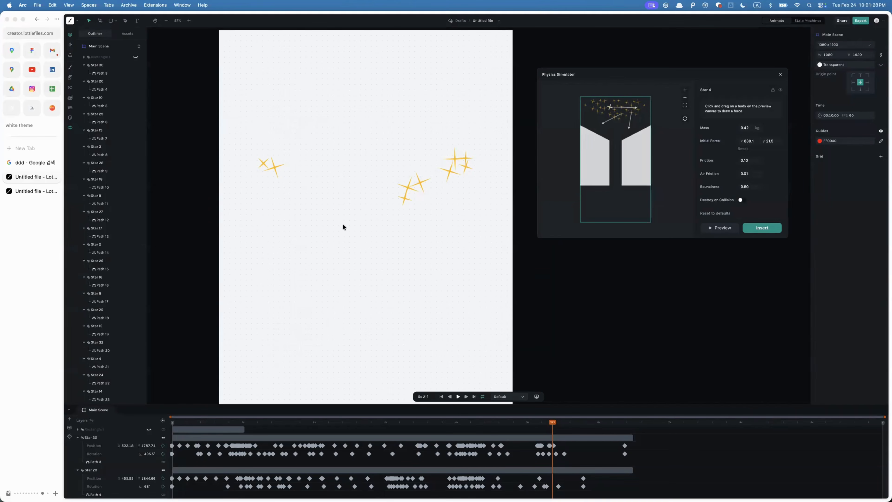
- Switch to Figma
left_click_drag(243, 134, 491, 260)
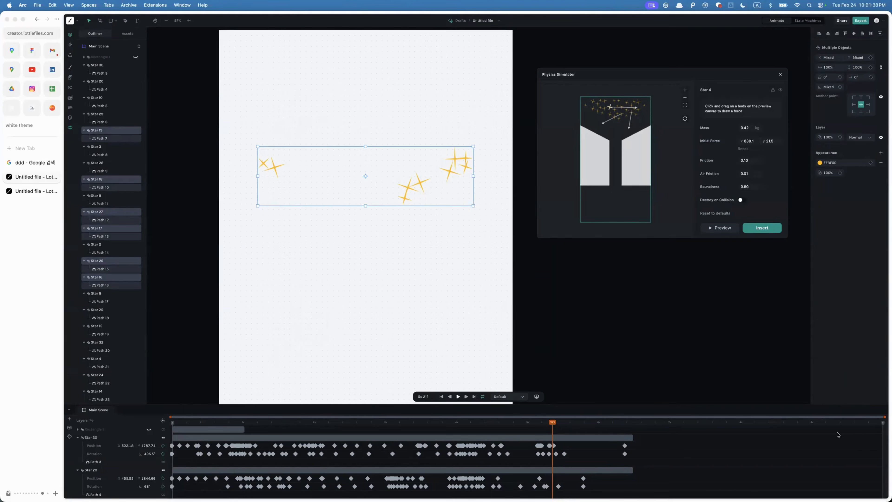
key("super+Tab")
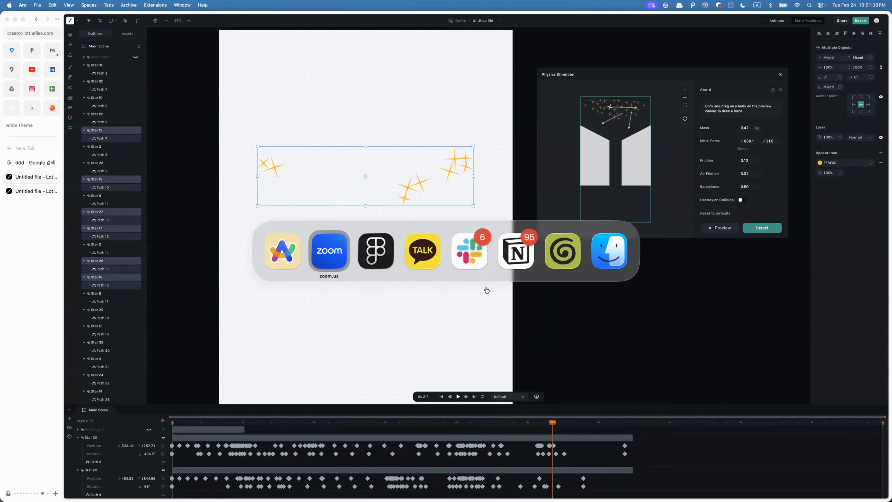
left_click(375, 250)
- Browse the canvas around the slide frames and demo sections
scroll(409, 279, "down", 5)
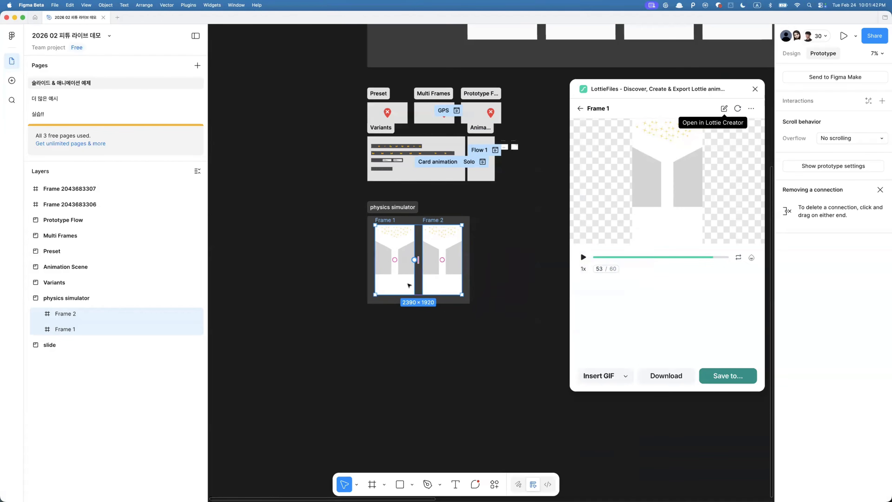
scroll(409, 285, "up", 10)
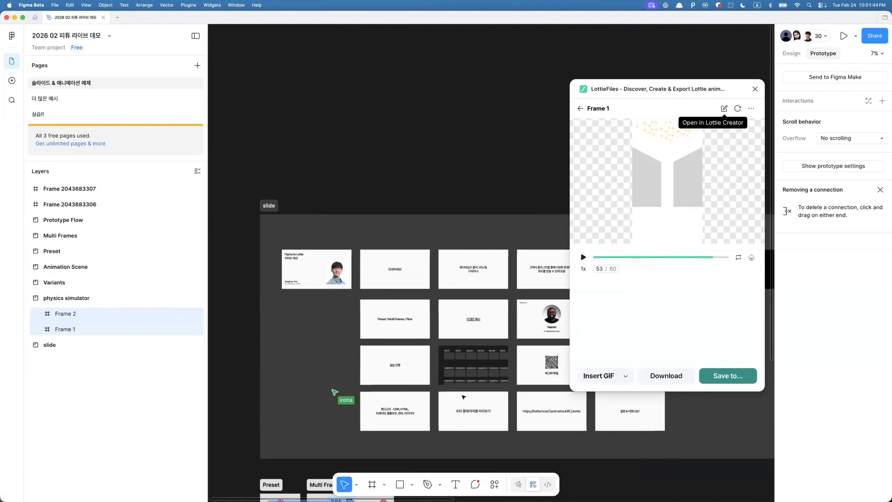
scroll(469, 451, "down", 3)
scroll(469, 451, "right", 3)
left_click(479, 442)
scroll(508, 337, "up", 5)
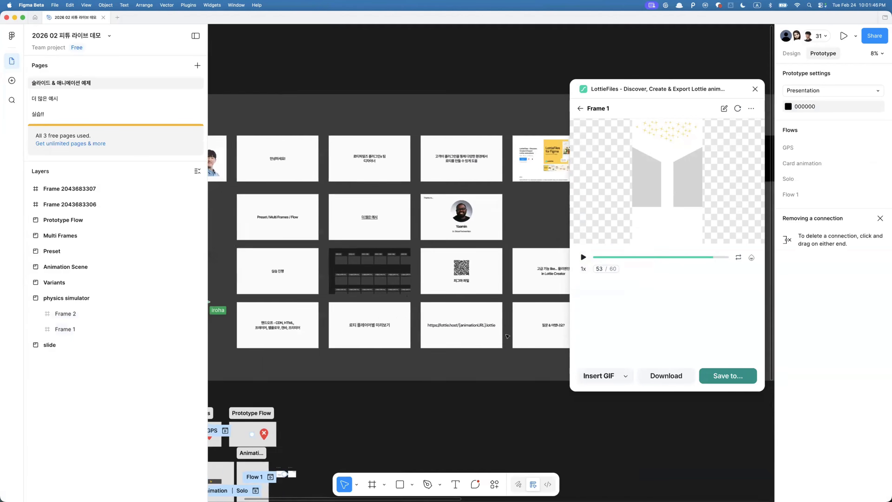
scroll(508, 336, "right", 4)
scroll(508, 336, "up", 1)
scroll(386, 359, "up", 2)
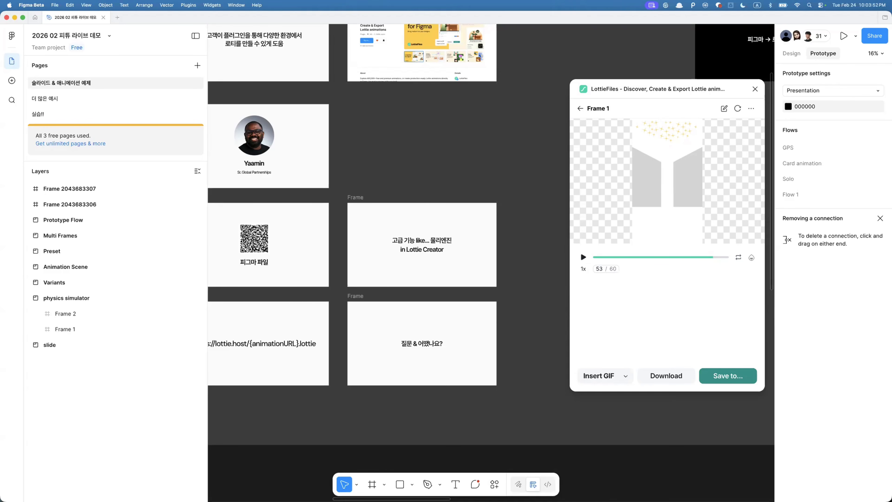
left_click(522, 417)
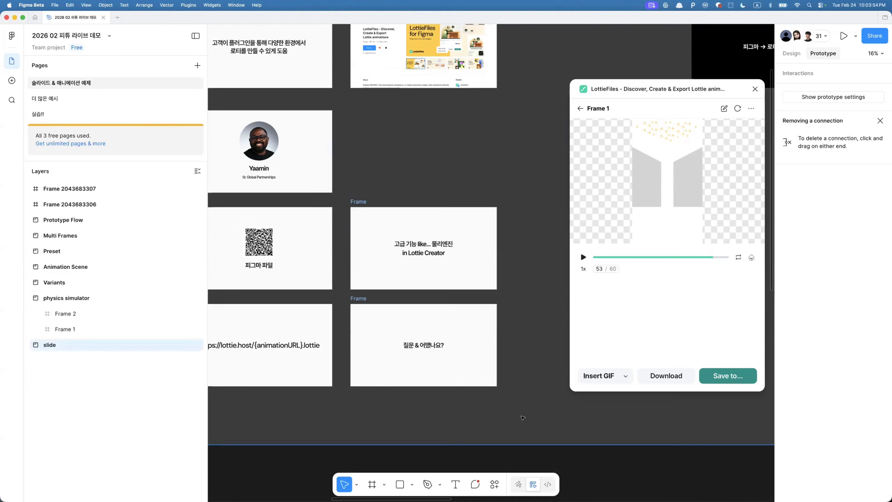
scroll(523, 418, "down", 5)
scroll(354, 337, "down", 5)
scroll(354, 336, "left", 3)
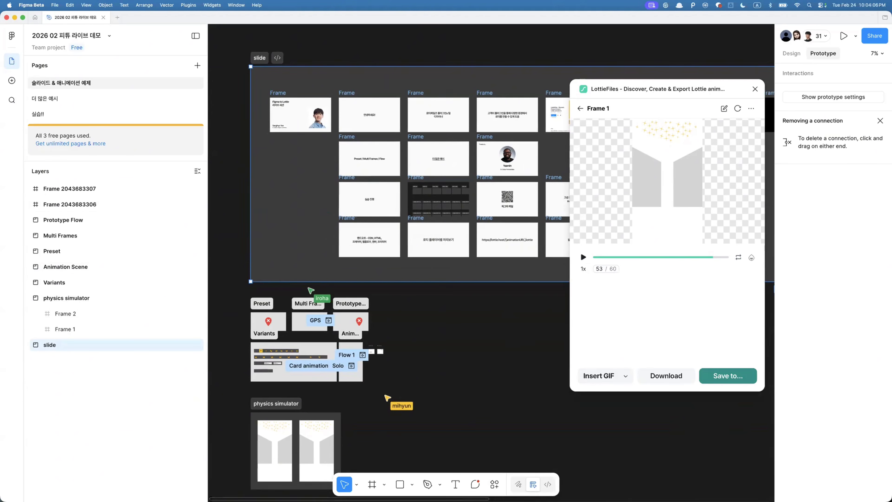
left_click(482, 382)
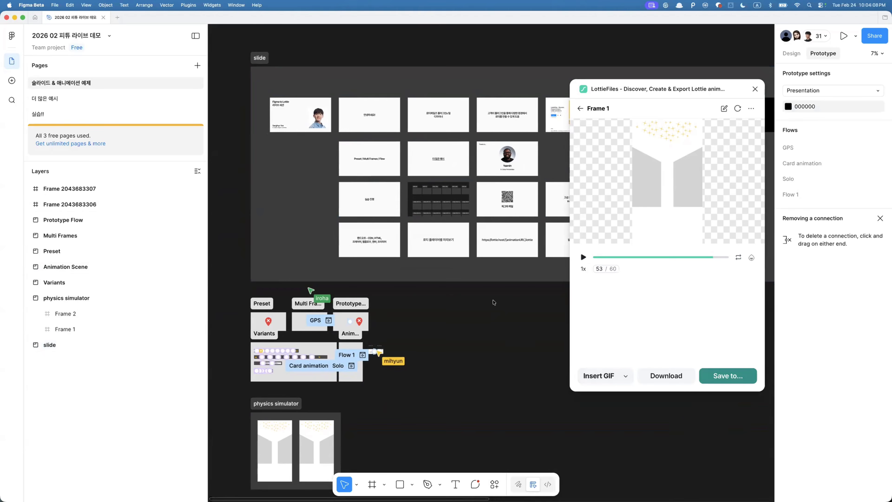
- Paste a copy of the title slide's portrait photo onto empty canvas and close the LottieFiles plugin
double_click(319, 118)
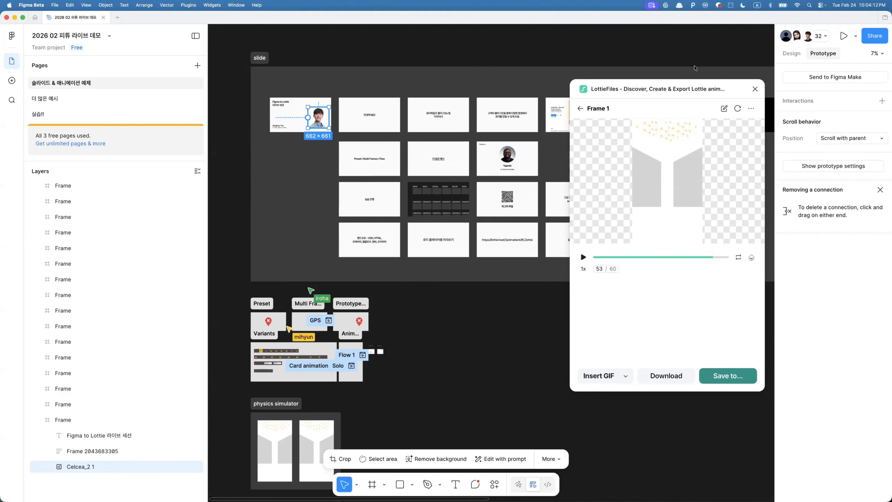
key("super+v")
left_click(755, 89)
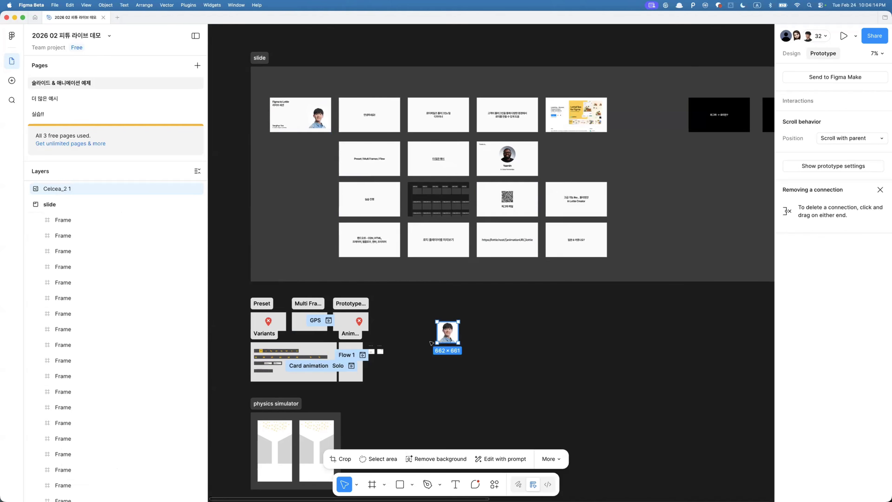
- Wrap the pasted photo in a frame and widen the frame to about 1340 × 661
key("shift+2")
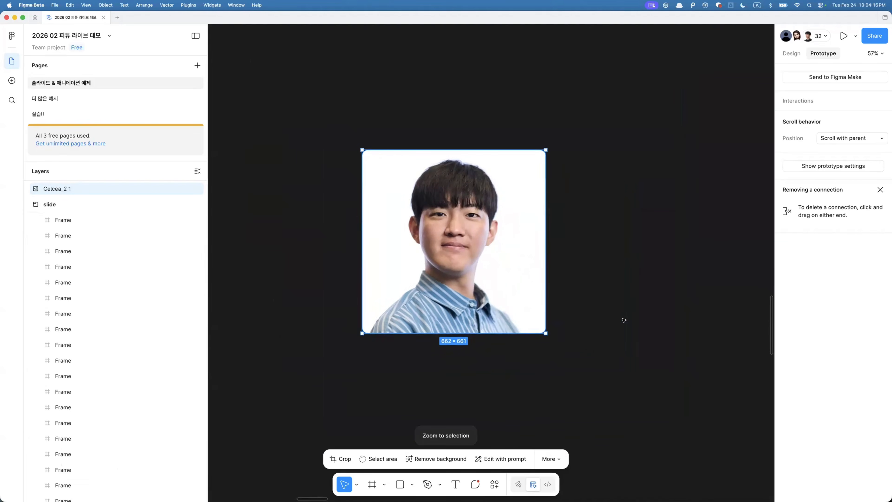
scroll(623, 320, "down", 5)
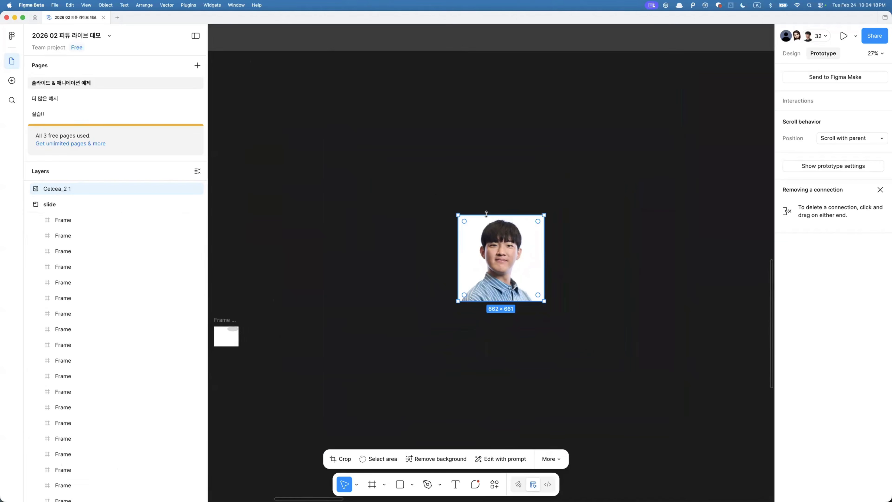
key("super+alt+g")
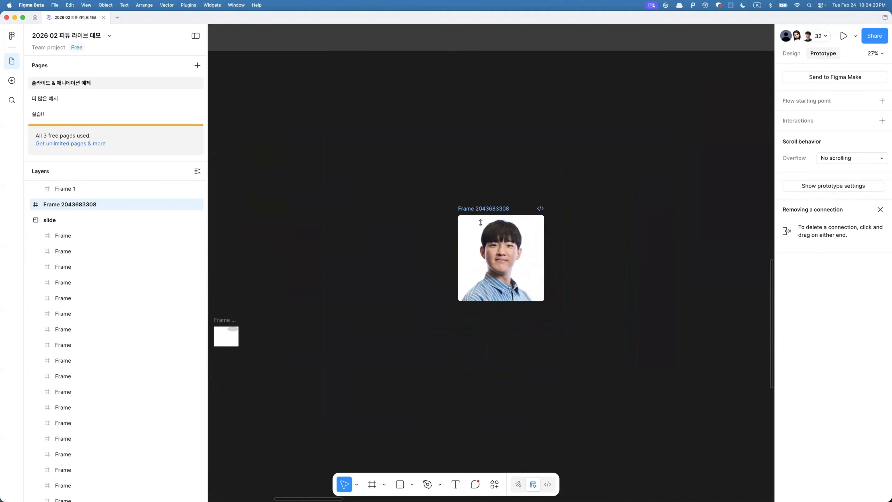
left_click_drag(544, 239, 588, 238)
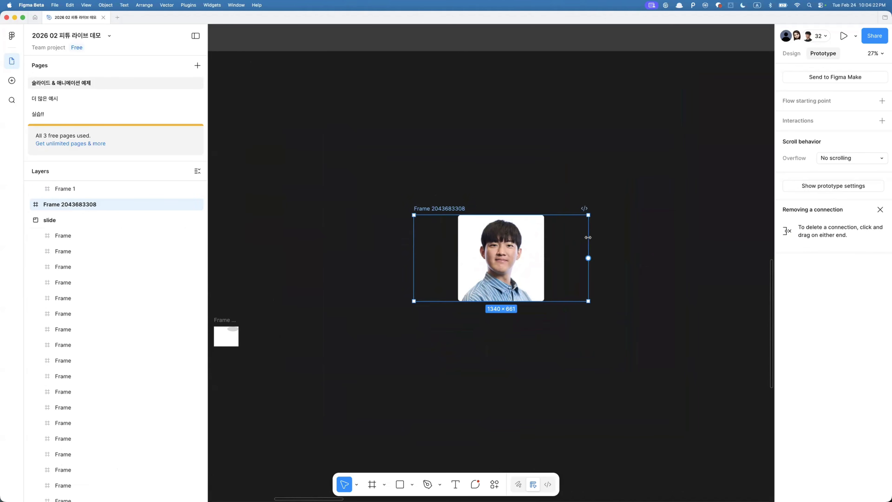
- Duplicate the photo frame next to the original
scroll(587, 245, "right", 2)
scroll(587, 246, "up", 1)
left_click_drag(505, 267, 726, 272, "alt")
- Shrink the photo in the first frame to about 191 × 191 and centre it in the frame
left_click(484, 258)
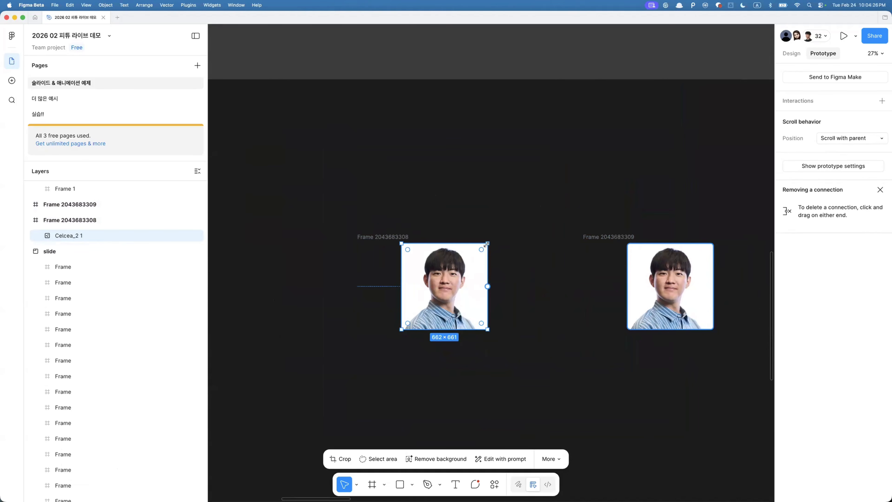
left_click_drag(487, 244, 427, 313)
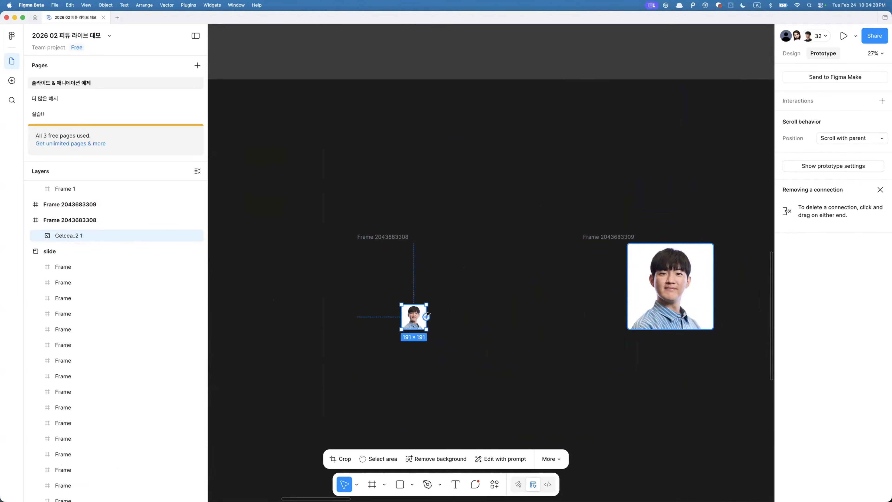
key("alt+h")
key("alt+v")
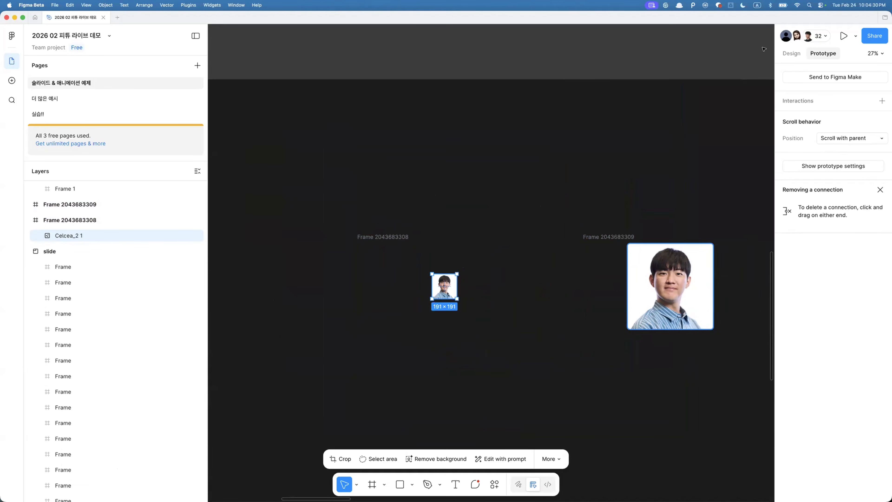
- Set the small photo's opacity to 0%
left_click(790, 55)
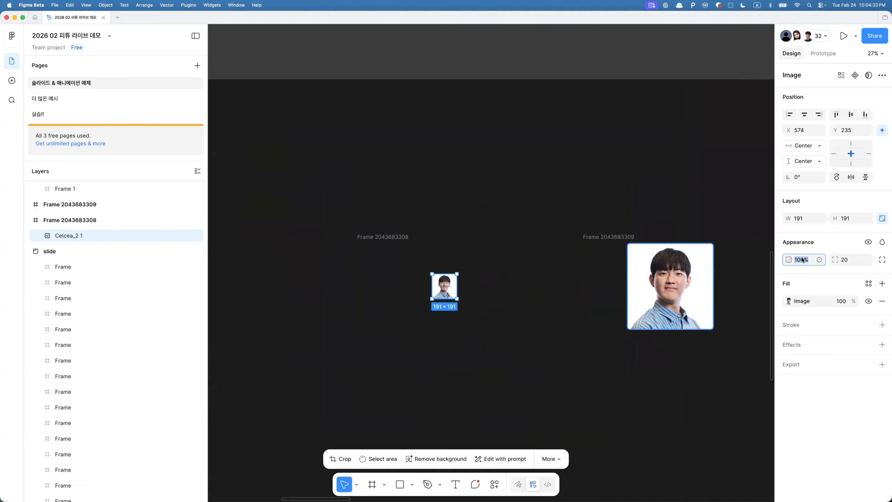
type("0")
key("Return")
- Select both photo frames, convert them into a Lottie with the LottieFiles plugin and play the preview
left_click(383, 237)
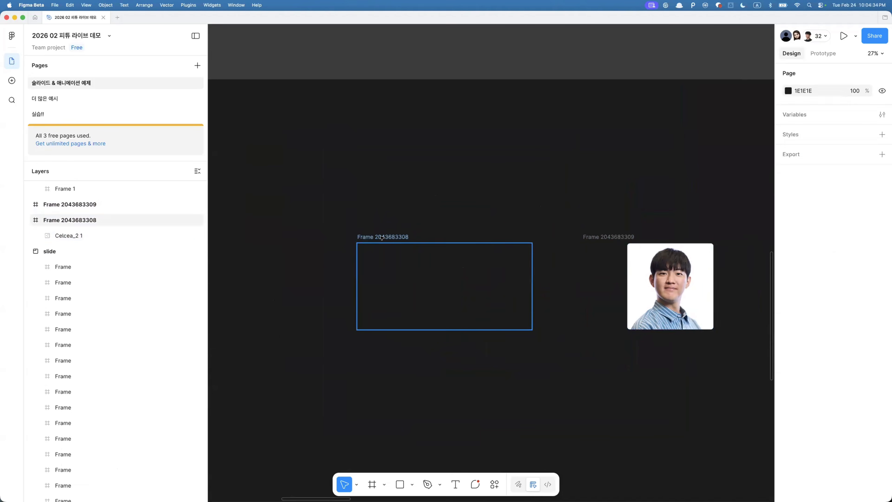
left_click(608, 238, "shift")
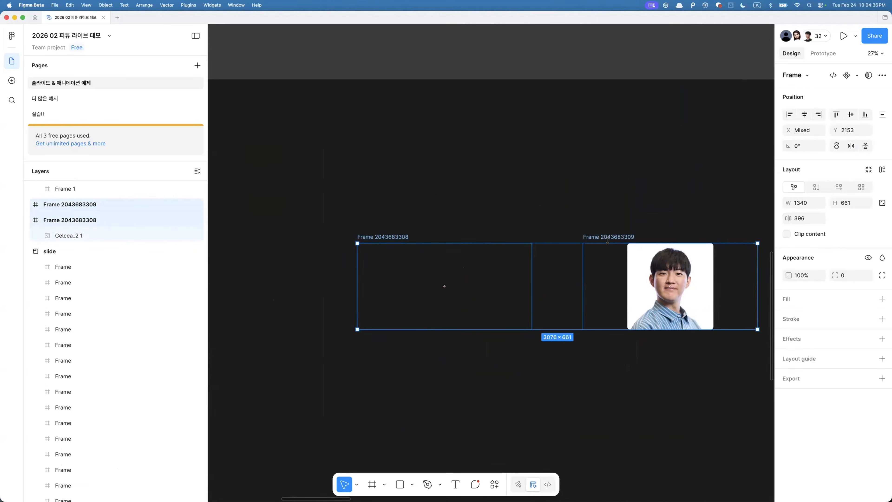
key("super+k")
left_click(376, 355)
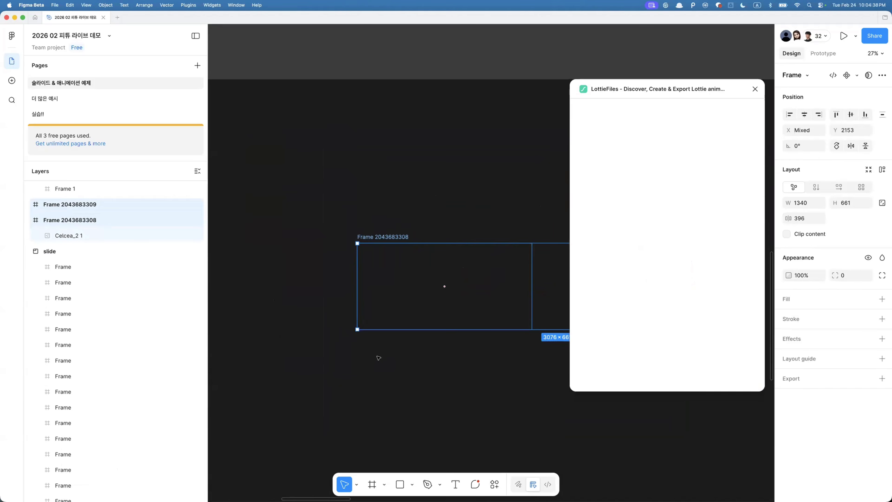
left_click(649, 308)
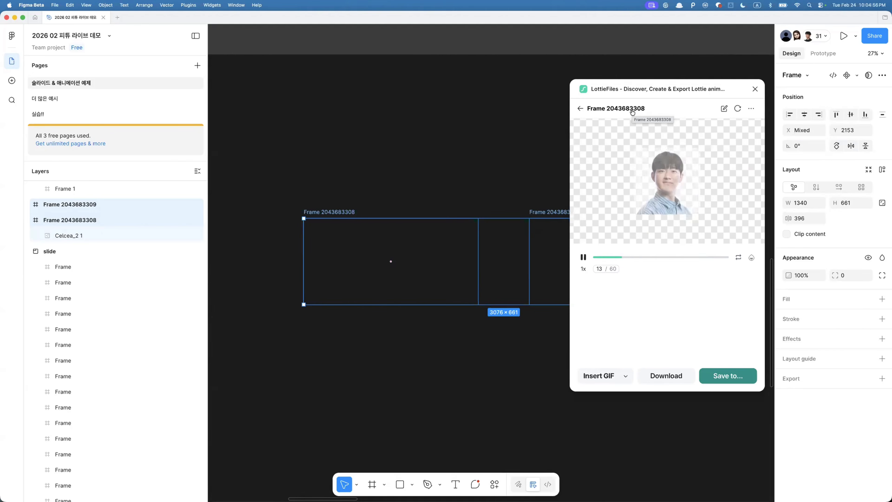
left_click(583, 257)
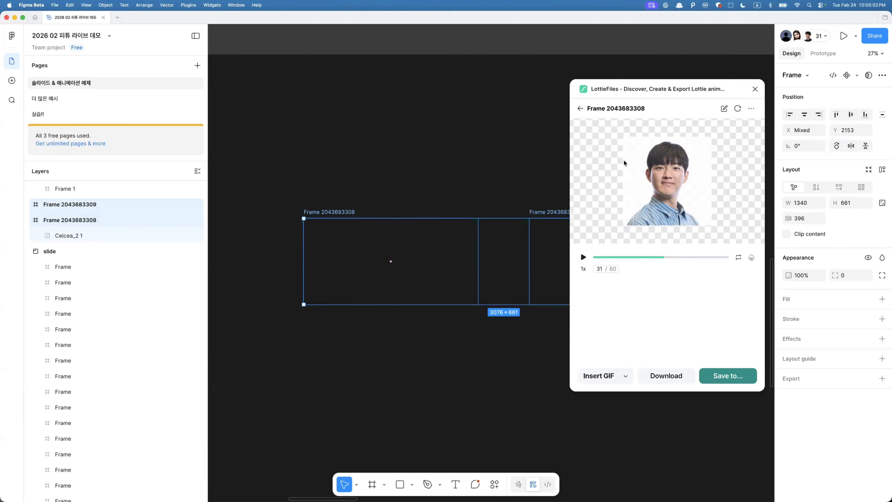
- Close the plugin and delete the photos from both photo frames
left_click(755, 89)
left_click(604, 155)
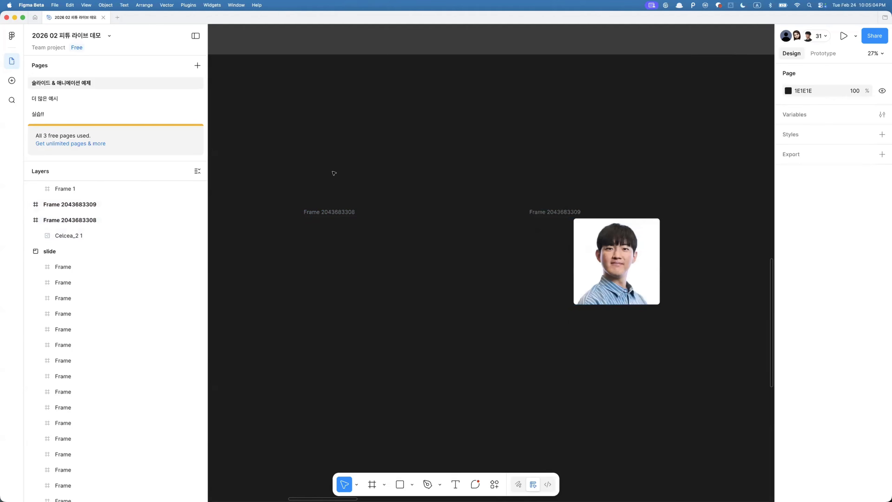
left_click_drag(334, 173, 652, 373)
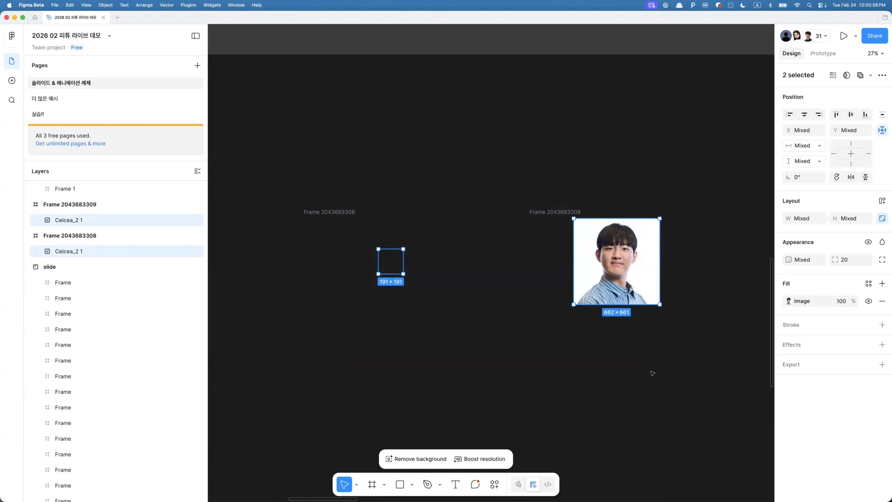
key("Delete")
- Select the two preset frames in the Multi Frames section and relaunch the LottieFiles plugin
scroll(555, 323, "down", 10)
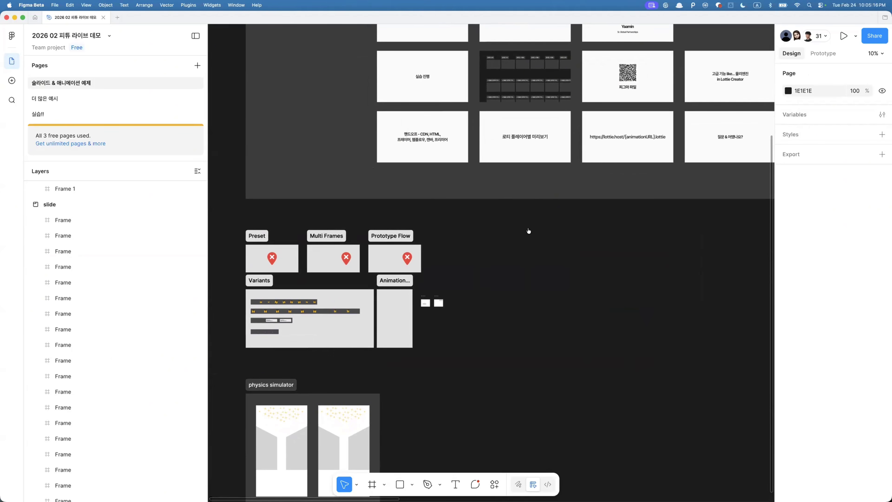
key("super+Tab")
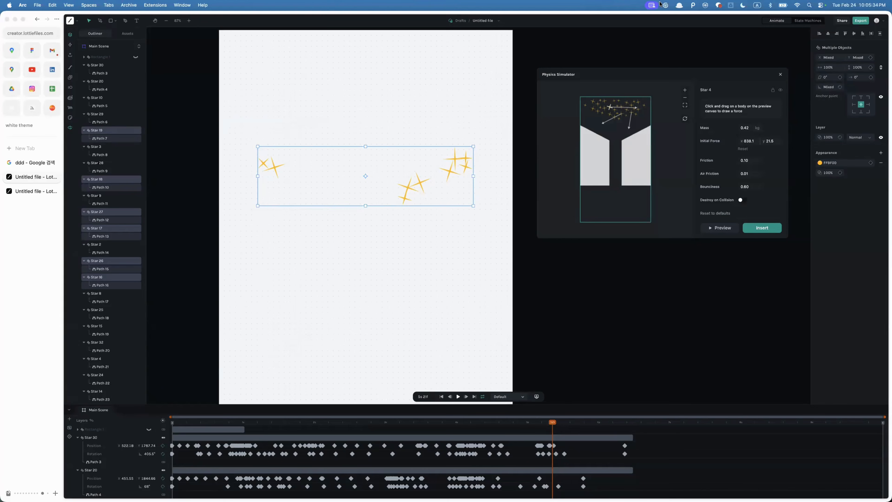
key("super+Tab")
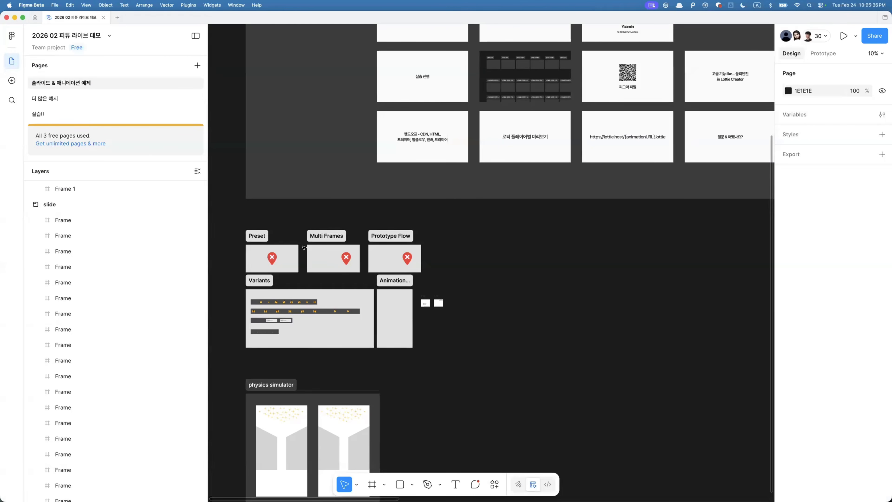
left_click(261, 245)
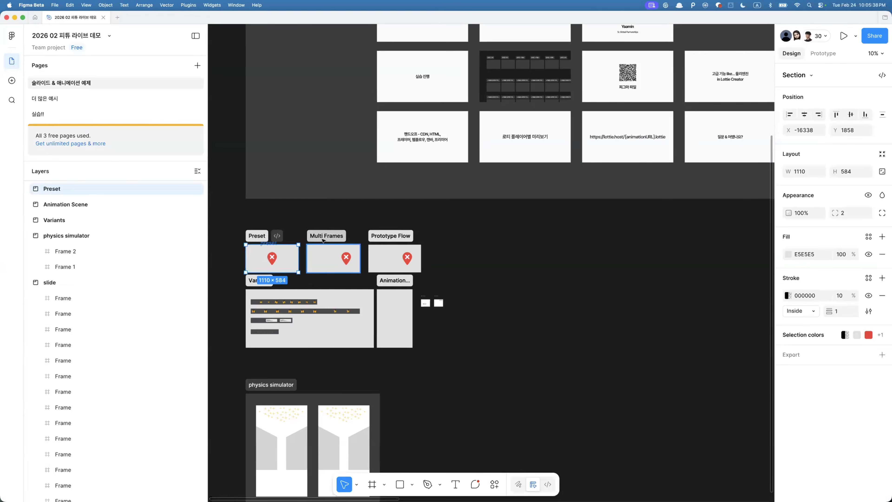
left_click(333, 254)
key("Return")
key("super+k")
left_click(367, 355)
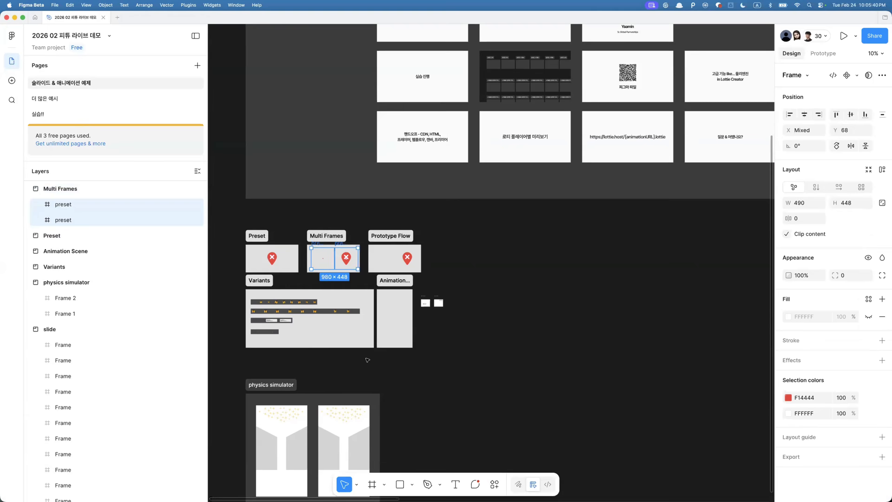
- Log out of the LottieFiles plugin and log back in, allowing Figma access to the account in the browser
left_click(751, 108)
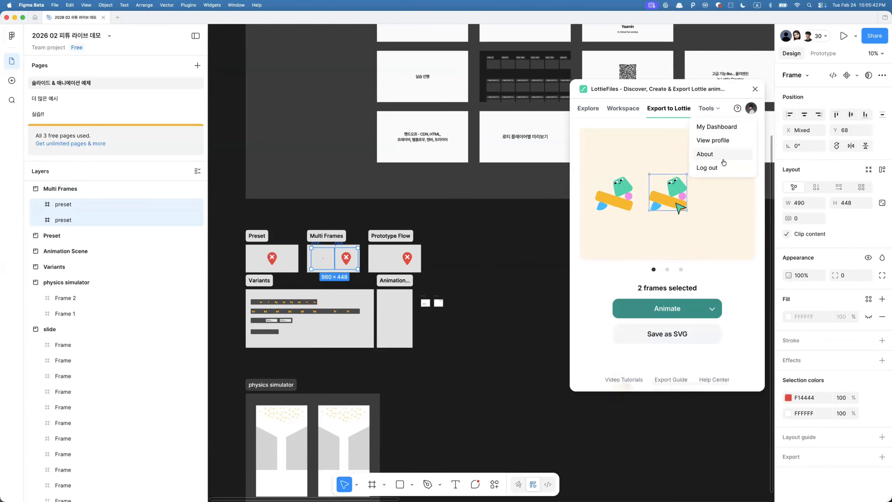
left_click(716, 166)
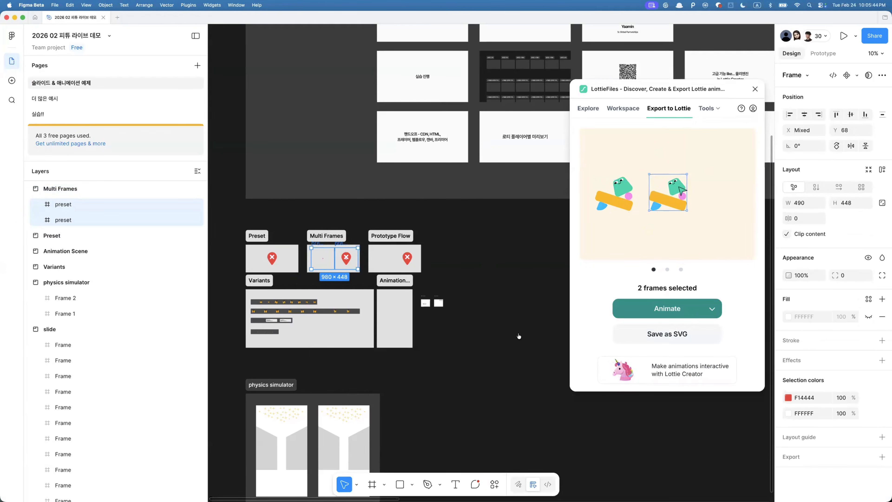
key("super+Tab")
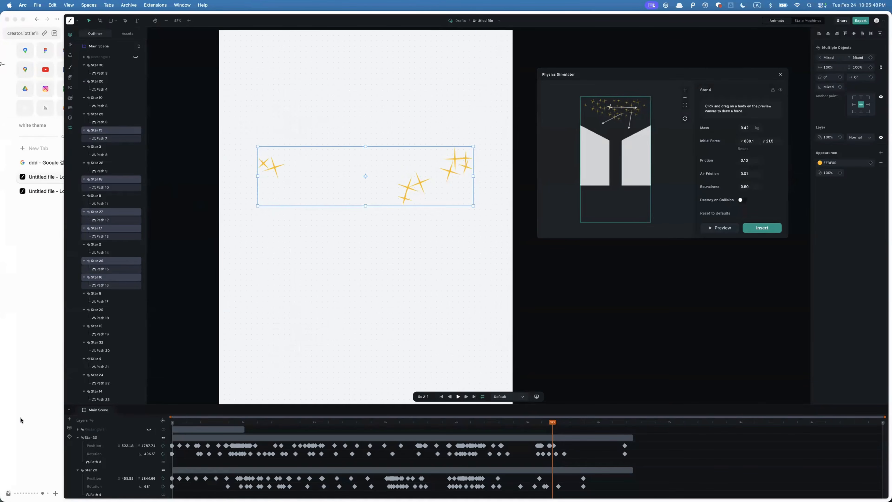
scroll(21, 417, "left", 5)
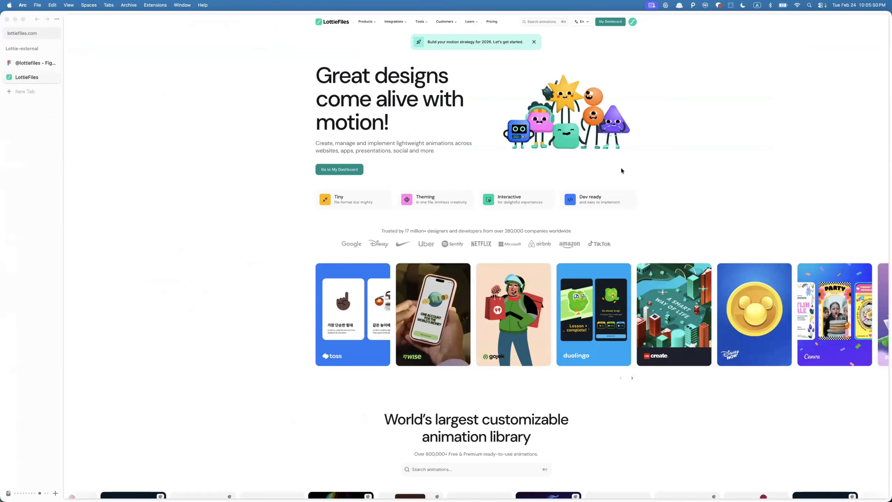
key("super+Tab")
left_click(753, 108)
left_click(725, 135)
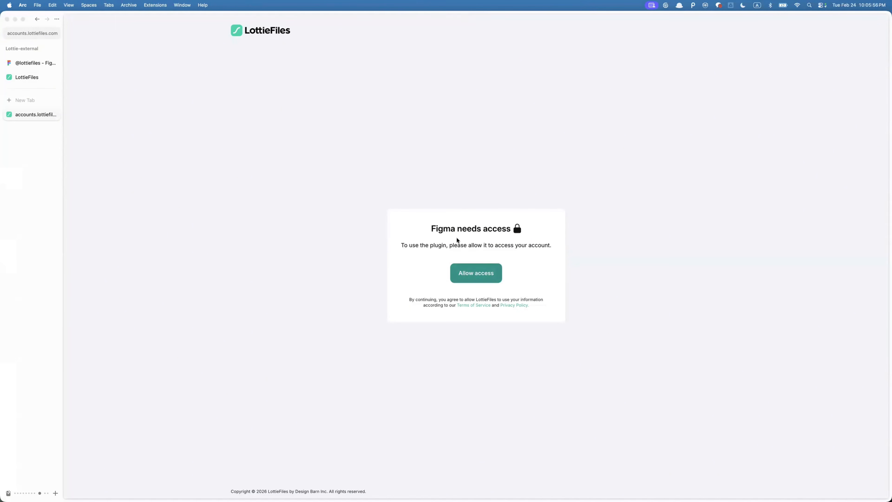
left_click(469, 269)
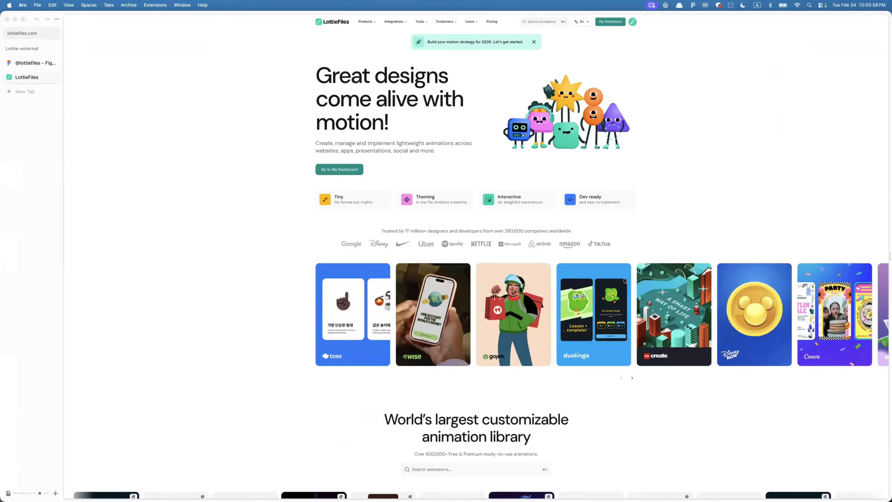
key("super+Tab")
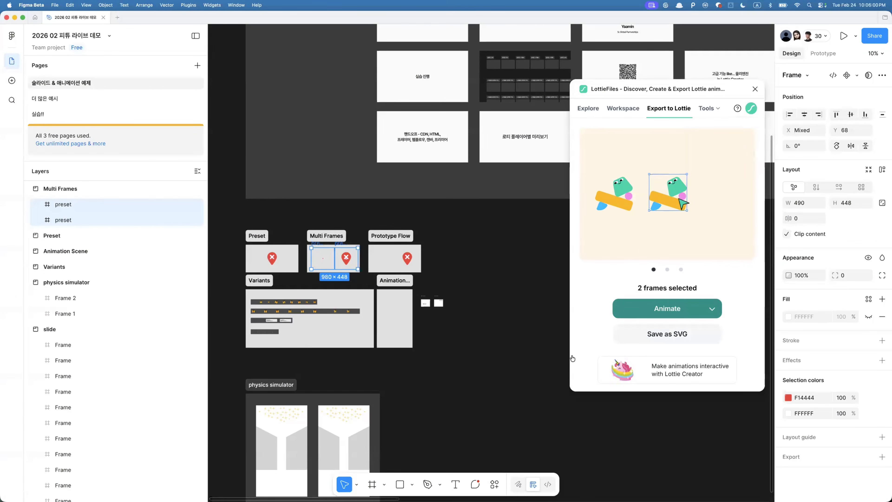
- Animate the two preset frames into a Lottie and open the save location list
left_click(677, 308)
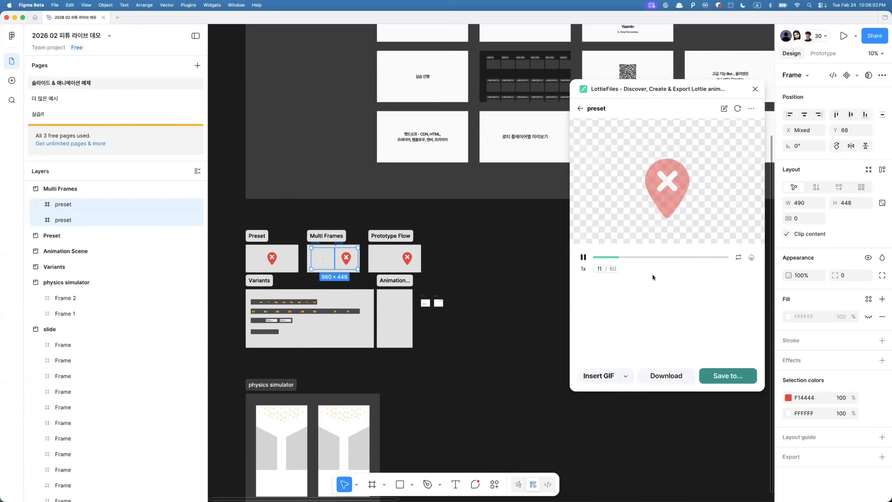
left_click(725, 379)
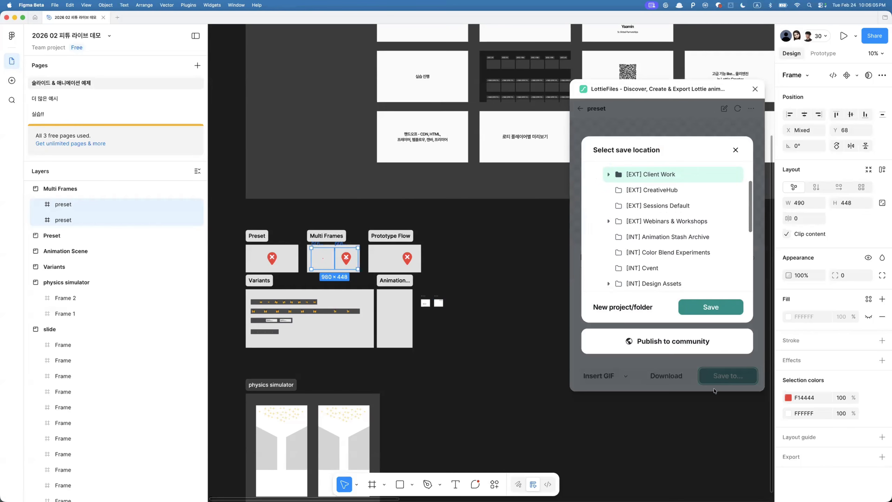
scroll(655, 207, "down", 5)
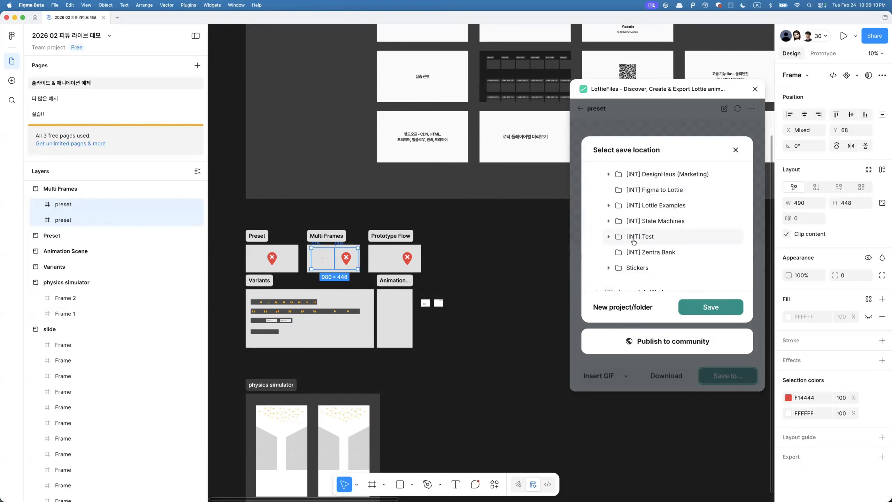
scroll(632, 243, "up", 5)
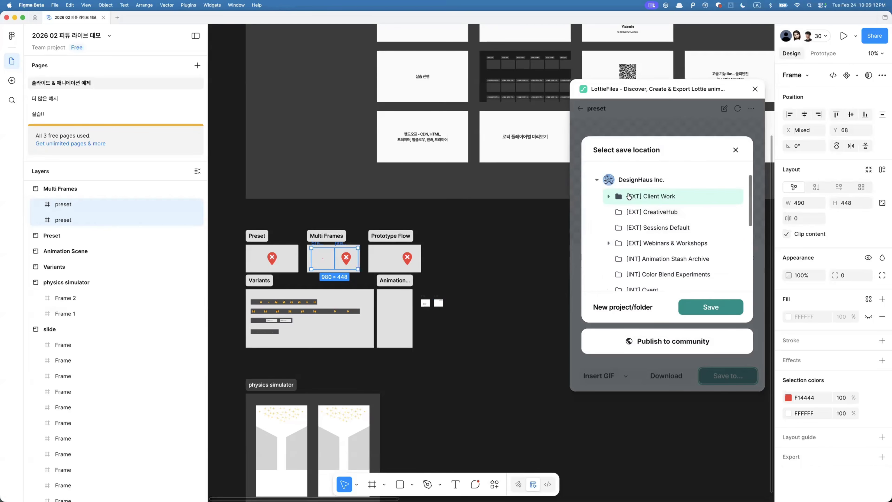
- Create a new folder named hyo inside the [INT] Test project
left_click(615, 309)
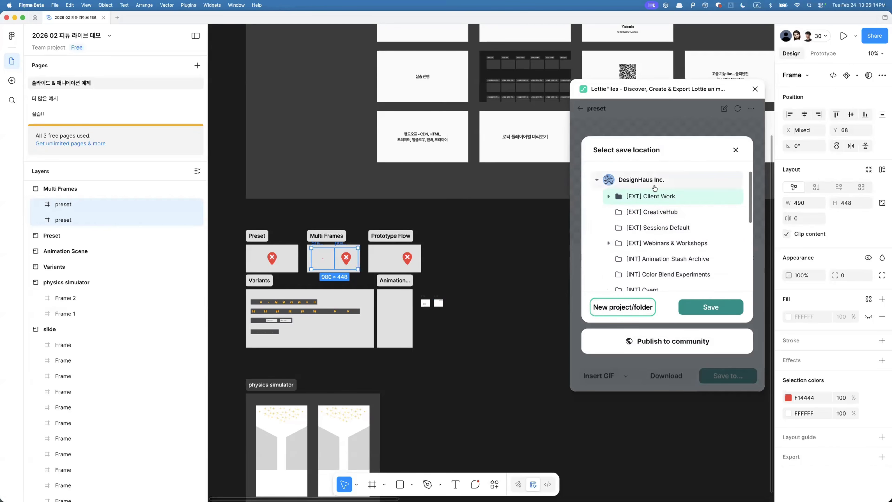
left_click(654, 186)
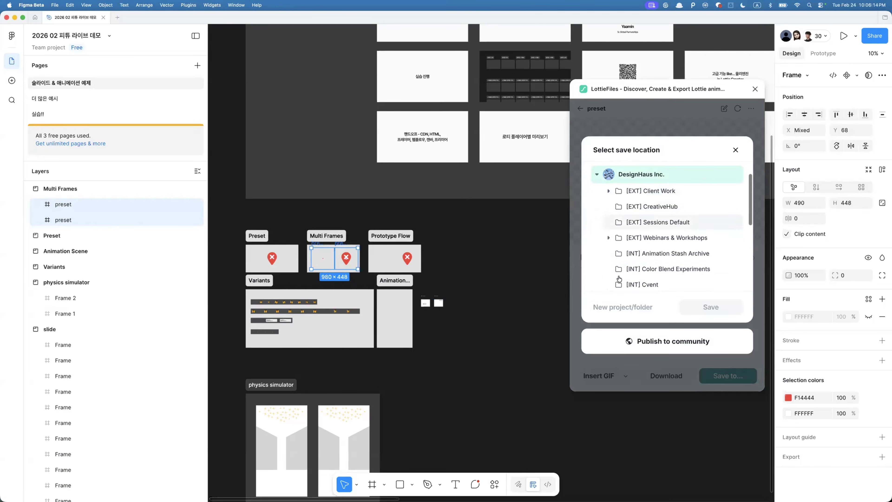
left_click(650, 190)
scroll(617, 281, "down", 5)
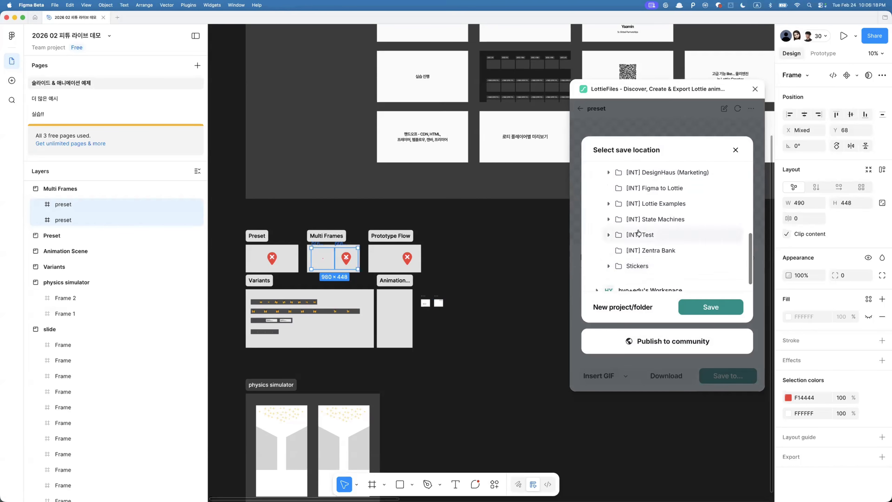
left_click(629, 287)
left_click(611, 312)
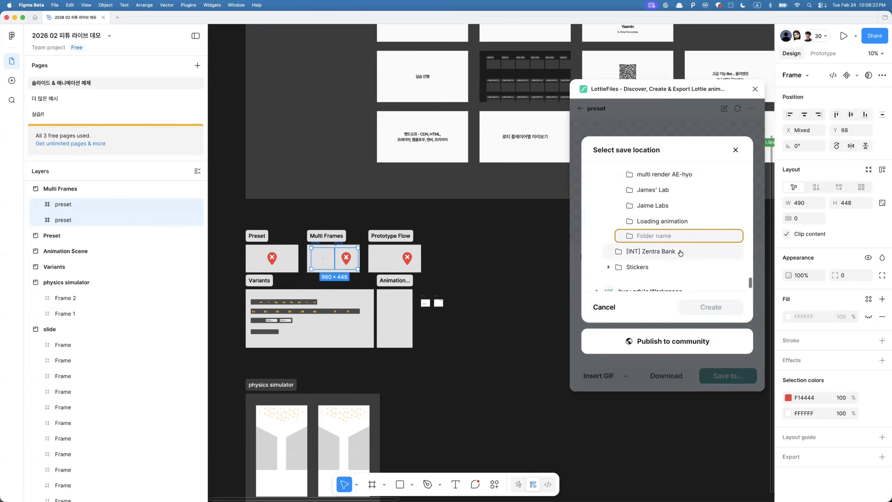
type("g")
key("BackSpace")
type("hyo")
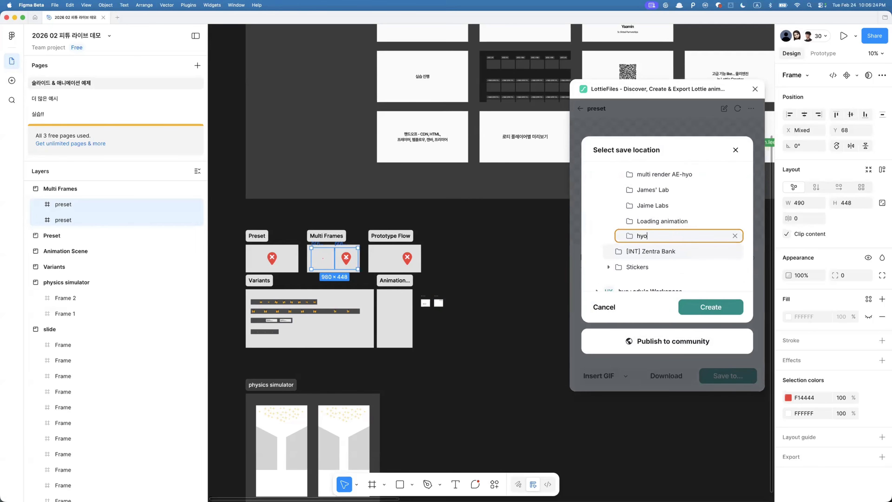
key("Return")
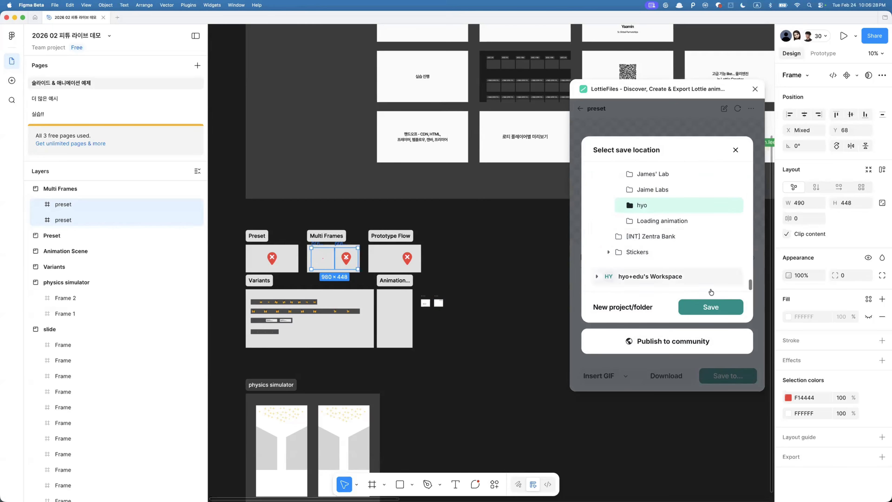
- Save the animation to the hyo folder and review the download format options
left_click(710, 307)
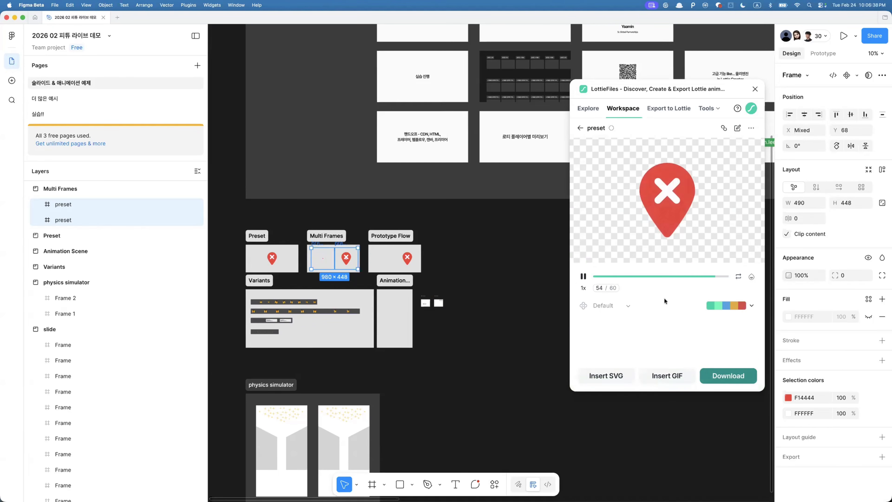
left_click(730, 375)
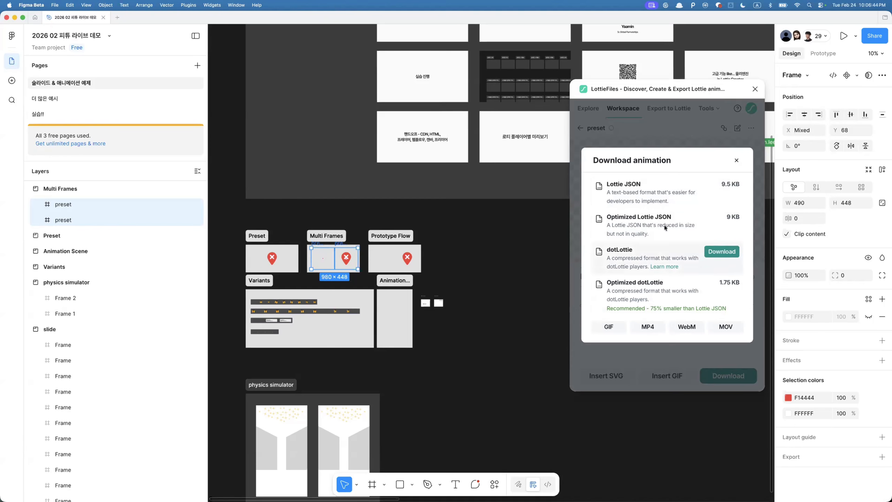
left_click(737, 159)
- Open the saved animation in the browser, dismiss the workspace invitation and switch to the Handoff panel
left_click(751, 128)
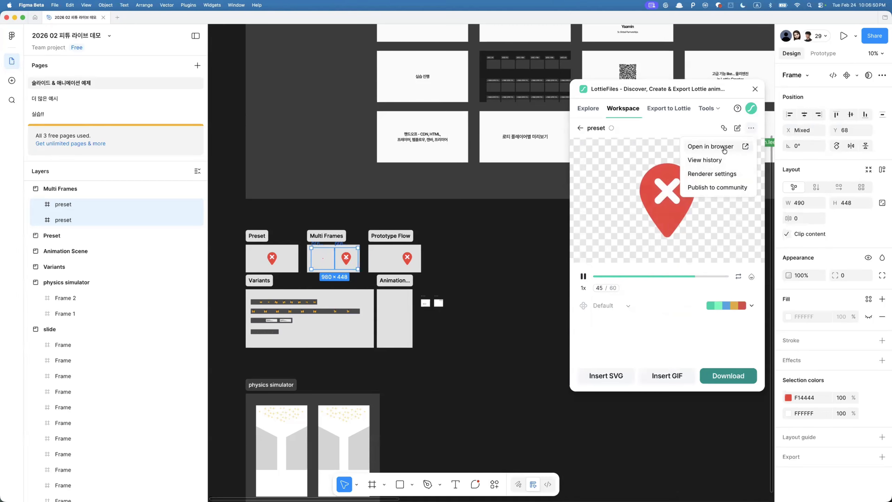
left_click(711, 146)
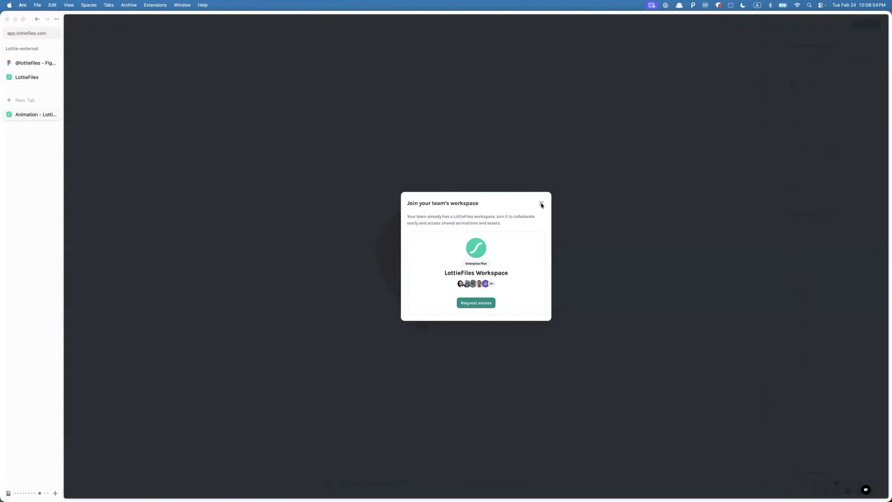
left_click(541, 204)
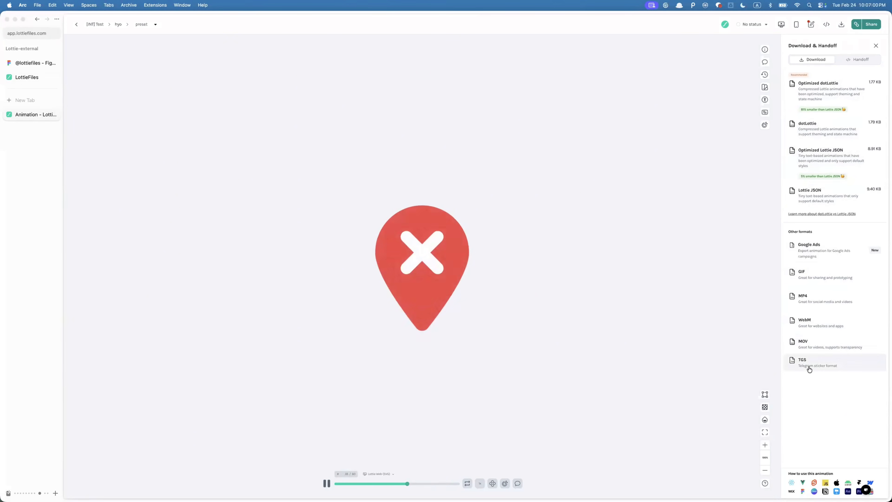
left_click(853, 60)
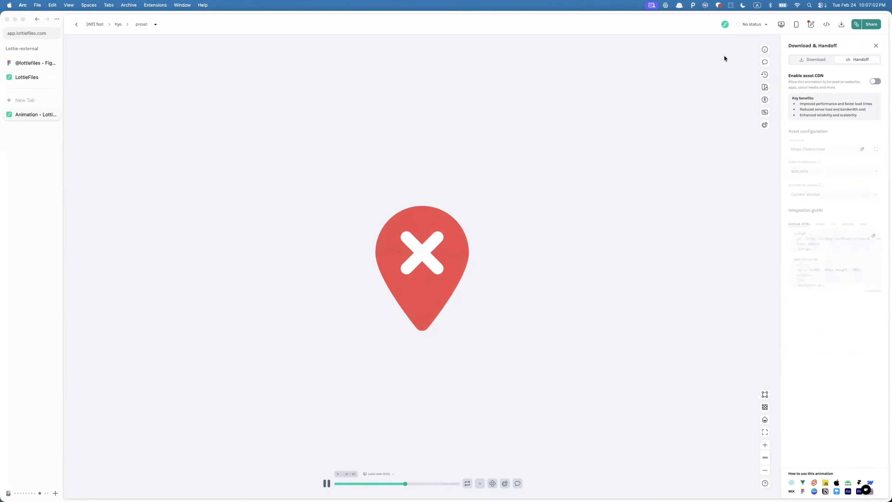
- Examine the Enable asset CDN option and the zoomed animation preview
left_click_drag(799, 76, 826, 77)
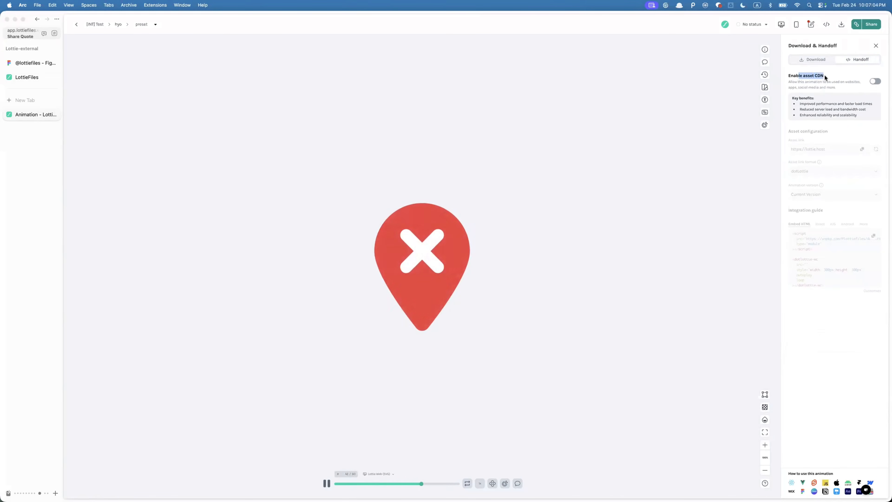
left_click(822, 76)
key("super+equal")
key("super+equal")
key("super+equal")
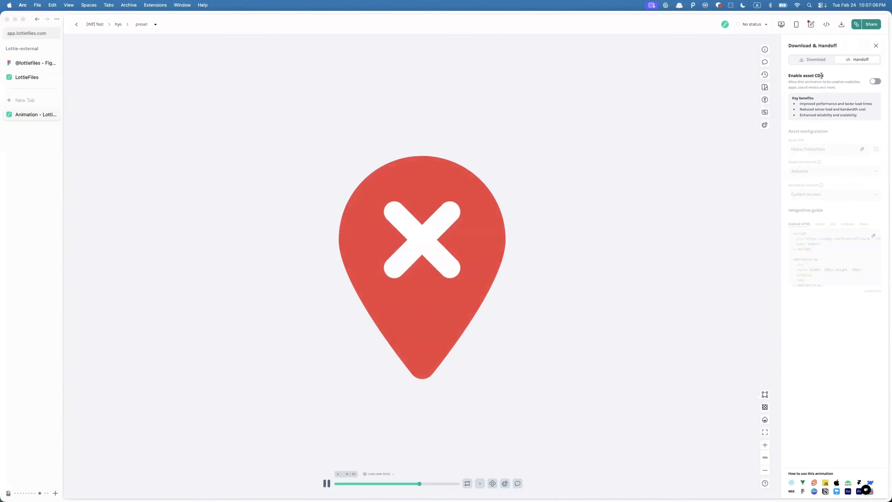
key("super+equal")
key("super+equal")
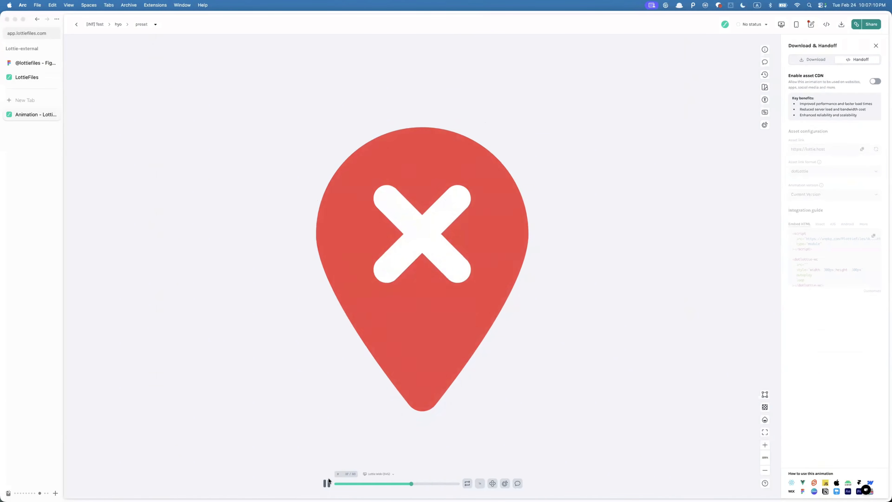
key("space")
key("super+equal")
key("super+equal")
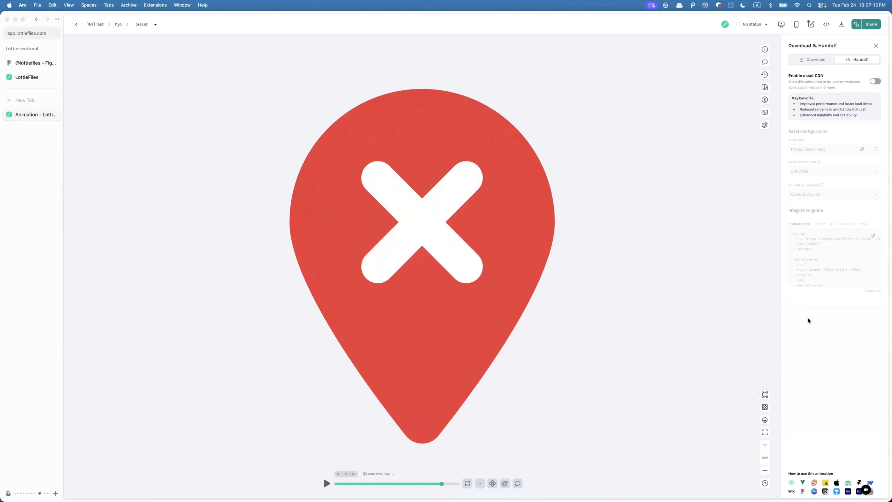
key("super+minus")
key("super+minus")
key("super+minus")
key("super+minus")
key("super+minus")
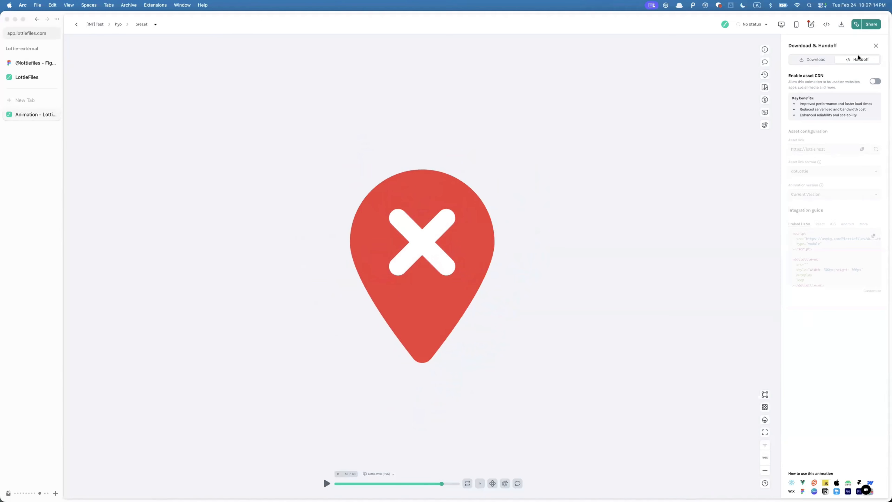
- Enable the asset CDN for the animation in the Handoff panel
scroll(853, 62, "up", 5)
scroll(853, 63, "right", 2)
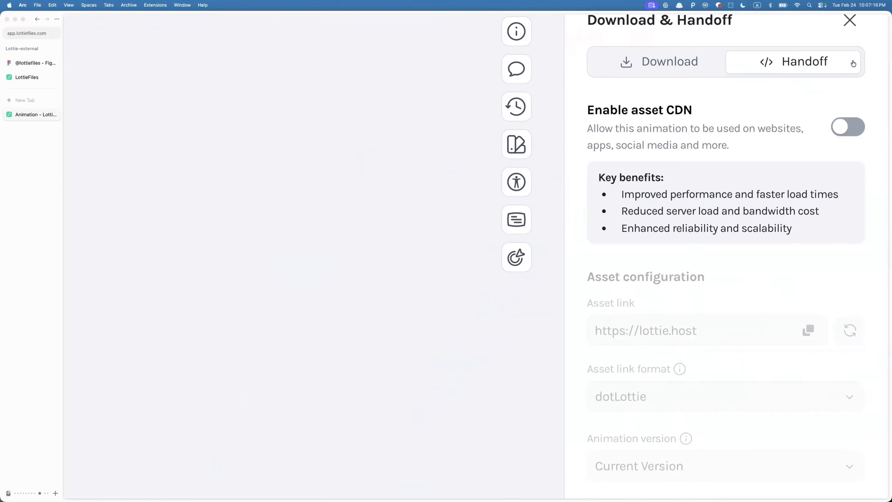
scroll(853, 62, "up", 3)
left_click_drag(617, 190, 723, 194)
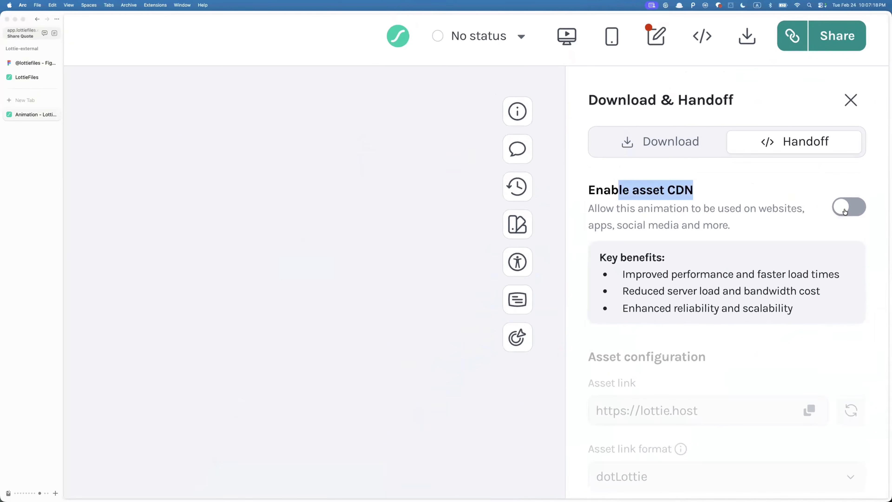
left_click(842, 208)
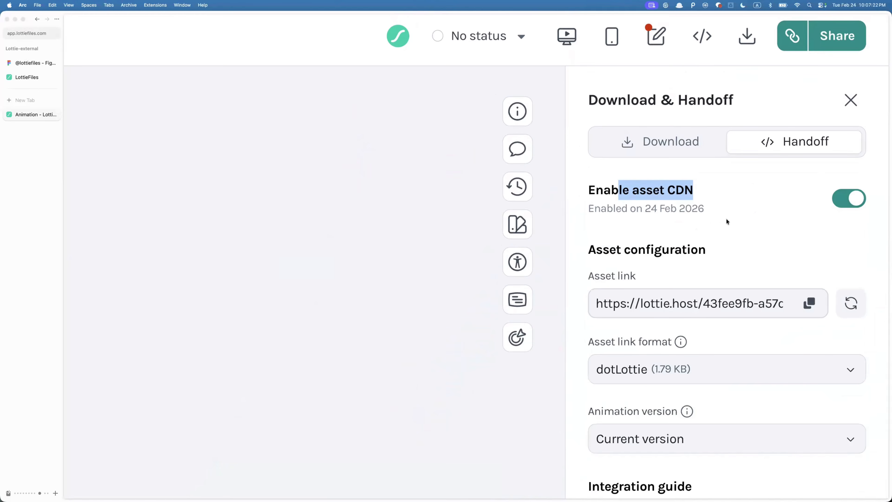
- Copy the dotLottie asset link from the asset configuration
key("super+0")
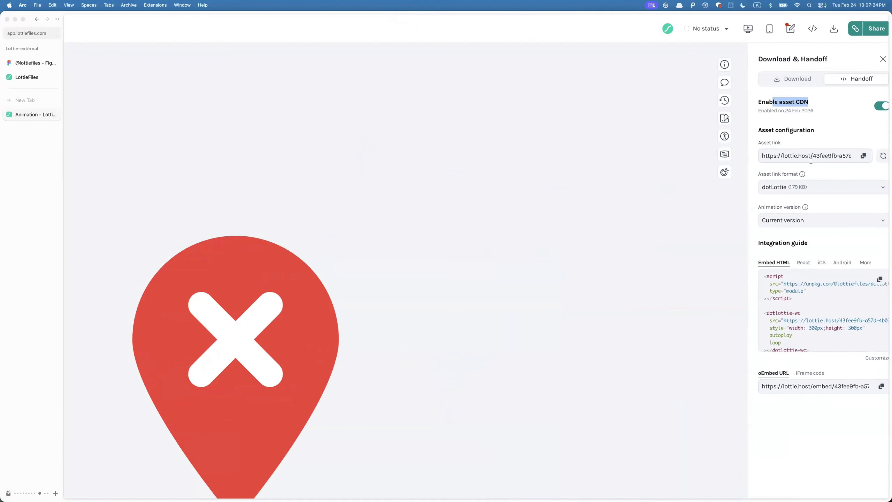
left_click(863, 157)
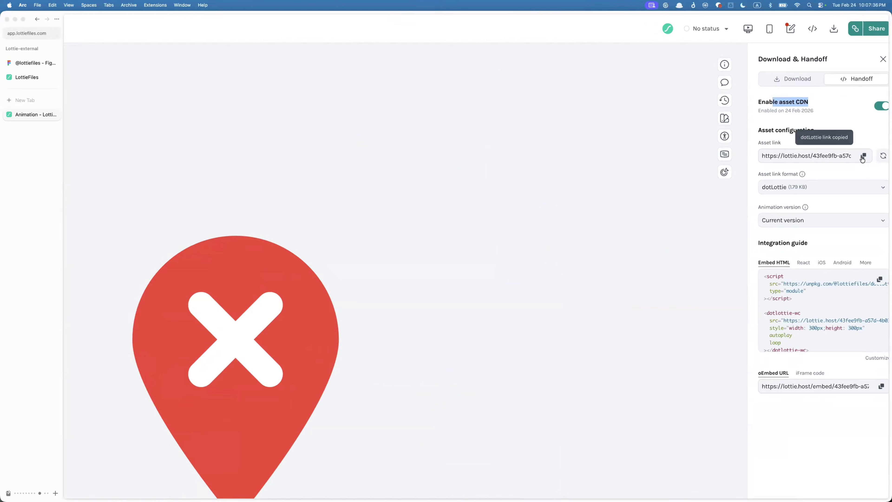
key("super+minus")
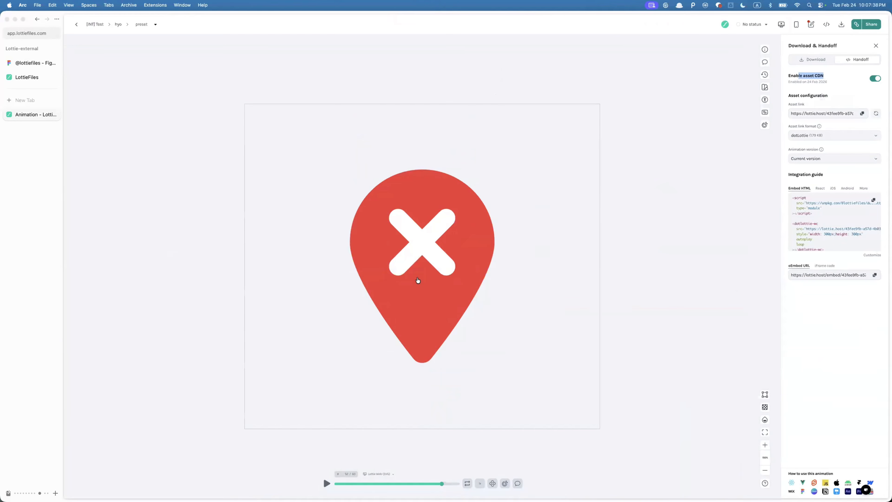
- Switch to Figma and change the workspace to the Hyo as team
key("super+Tab")
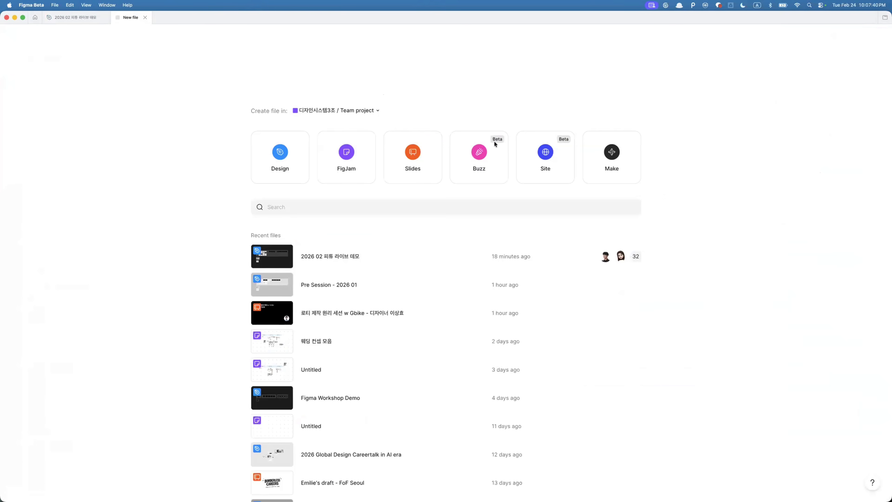
left_click(413, 157)
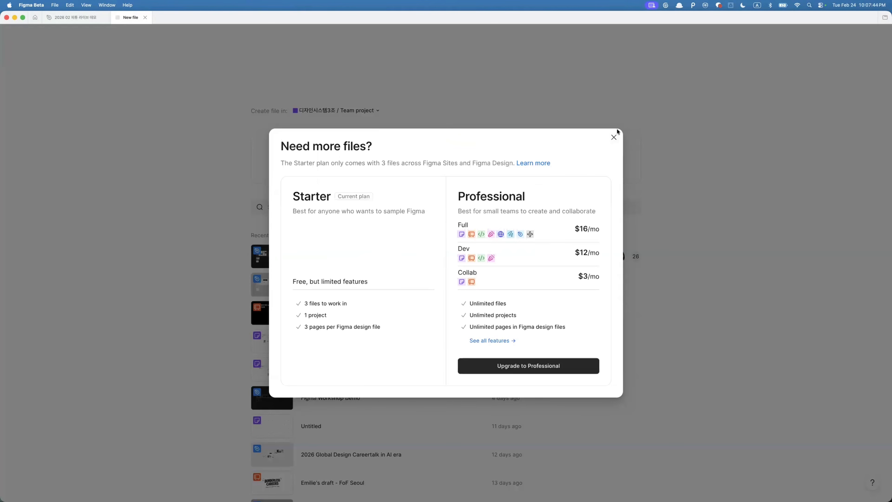
left_click(614, 136)
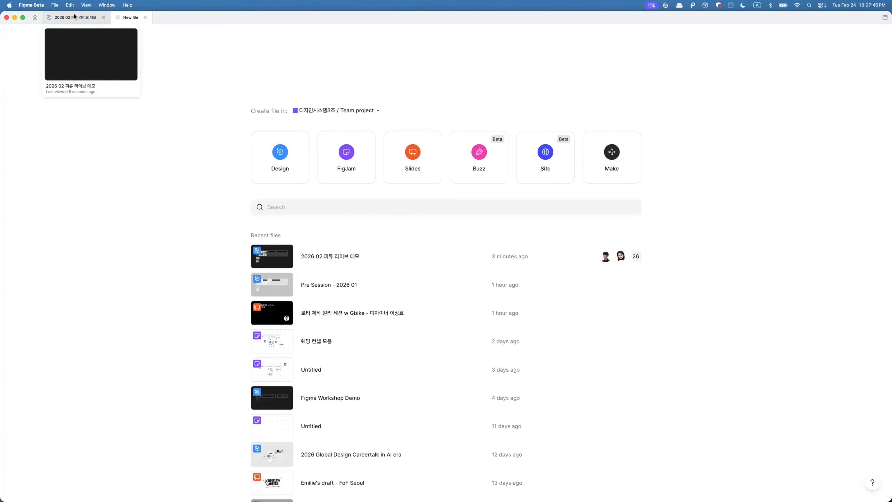
left_click(35, 17)
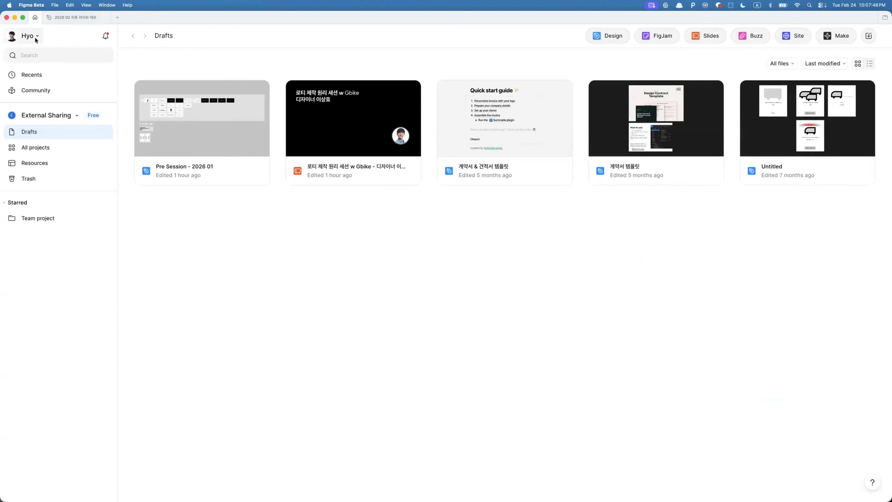
left_click(48, 119)
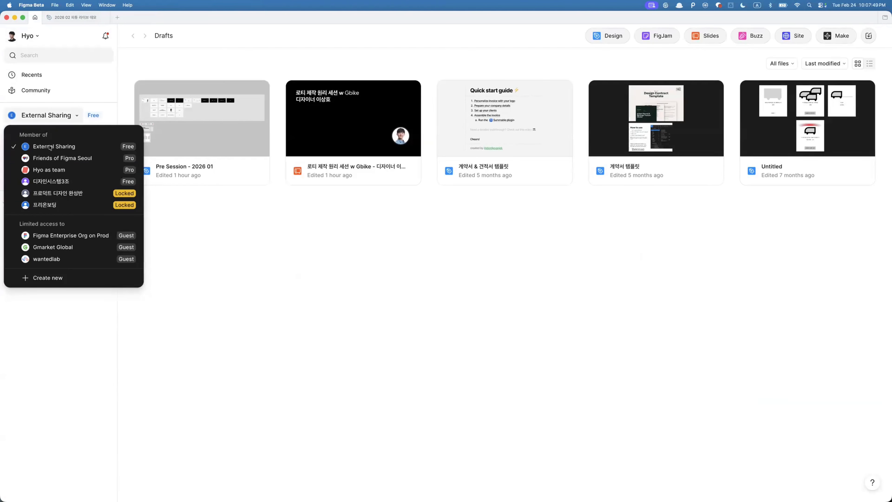
left_click(50, 172)
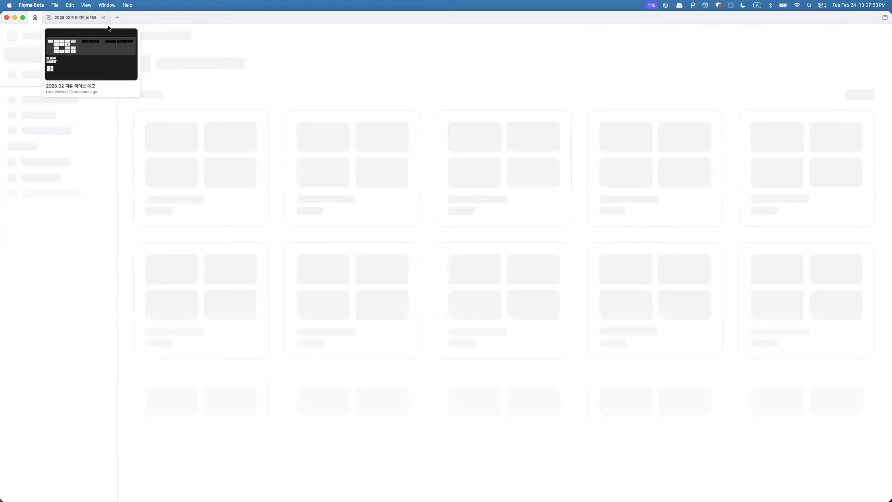
- Create a new site from the Personality-Driven Designer Portfolio template
left_click(117, 18)
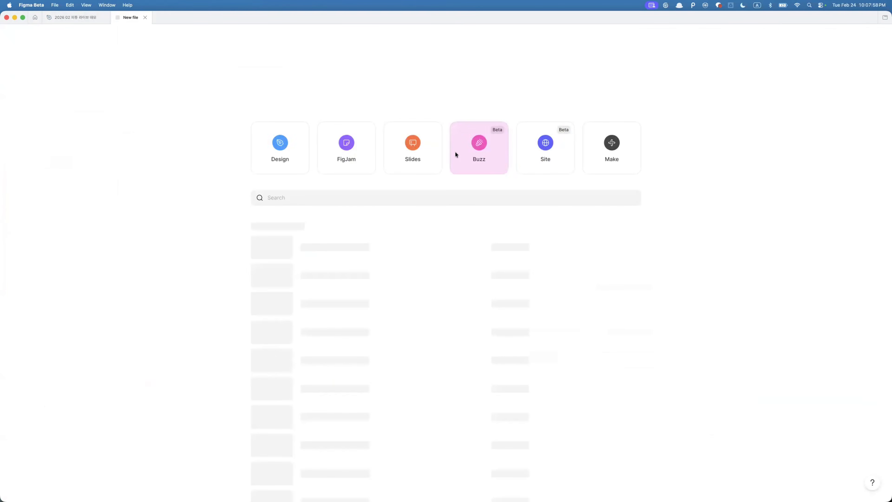
left_click(545, 147)
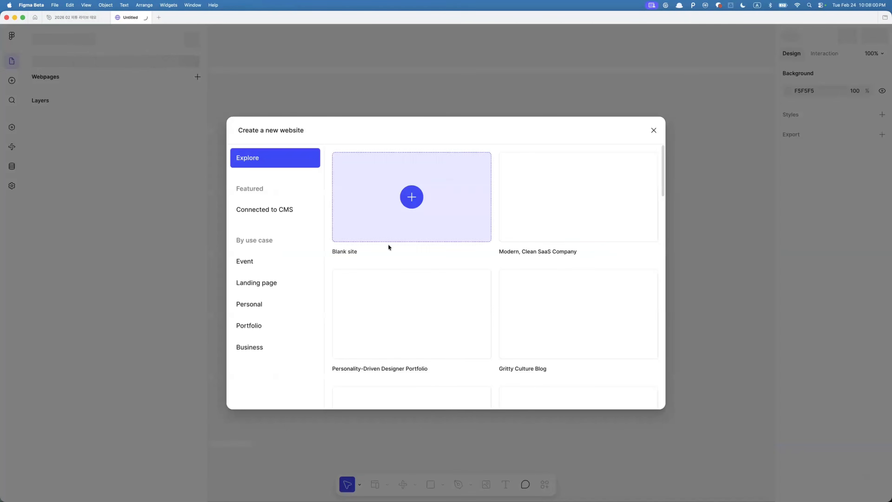
mouse_move(543, 300)
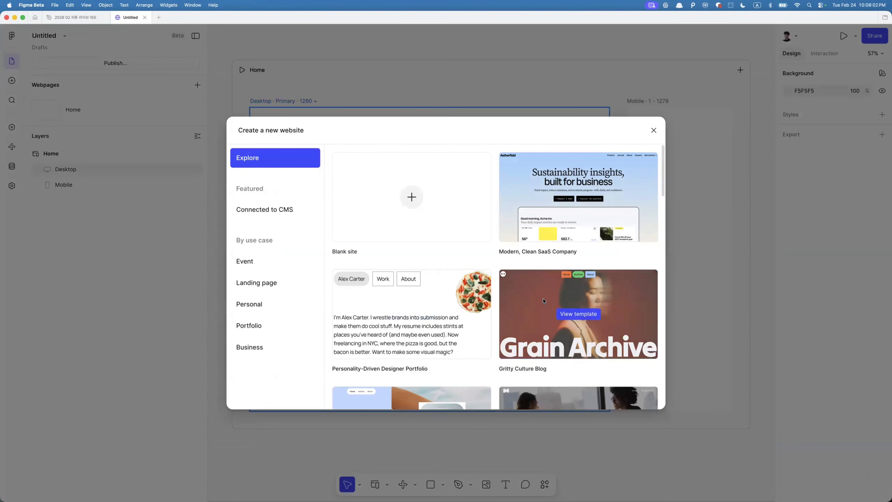
left_click(416, 311)
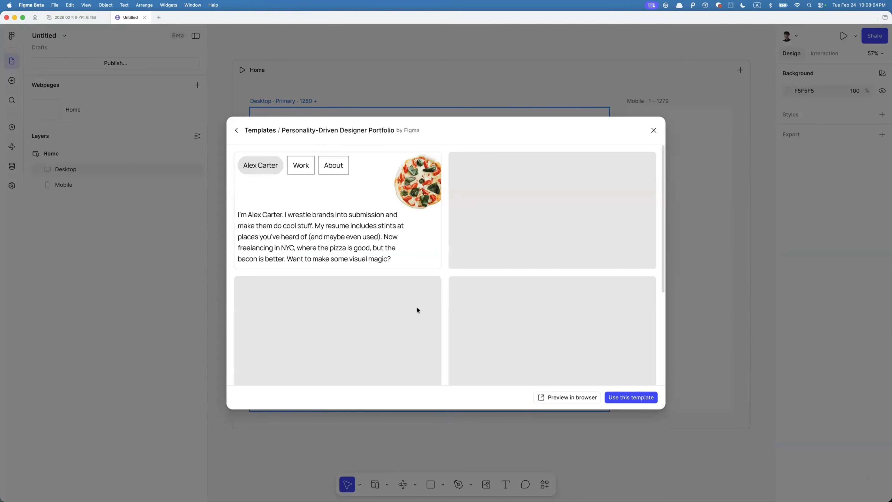
left_click(617, 399)
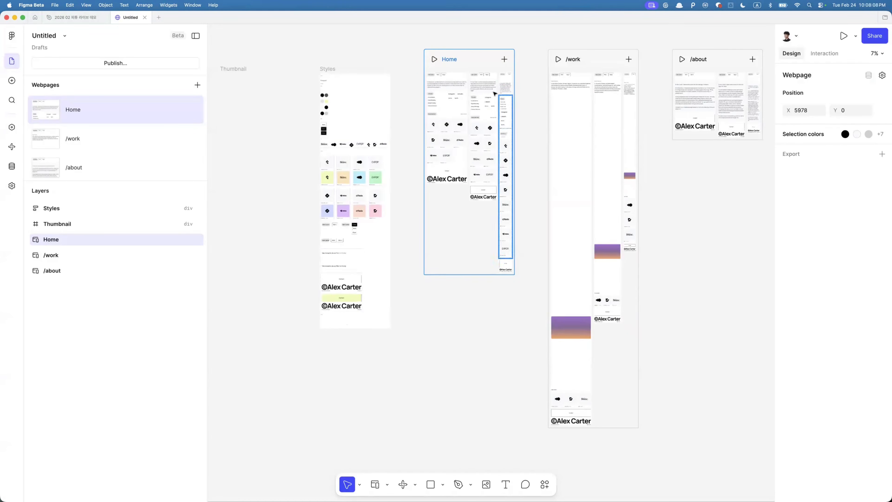
- Insert a LottieFiles embed block into the Home page's desktop hero area
scroll(448, 81, "up", 5)
scroll(447, 81, "up", 3)
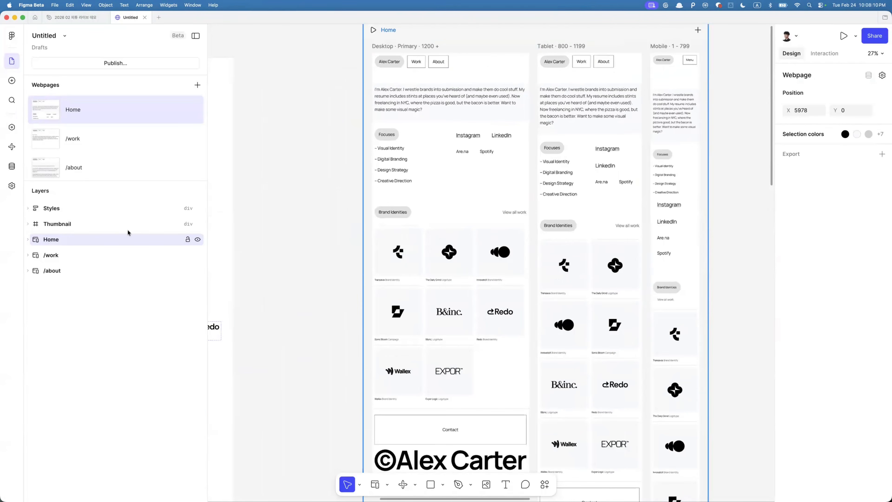
left_click(12, 185)
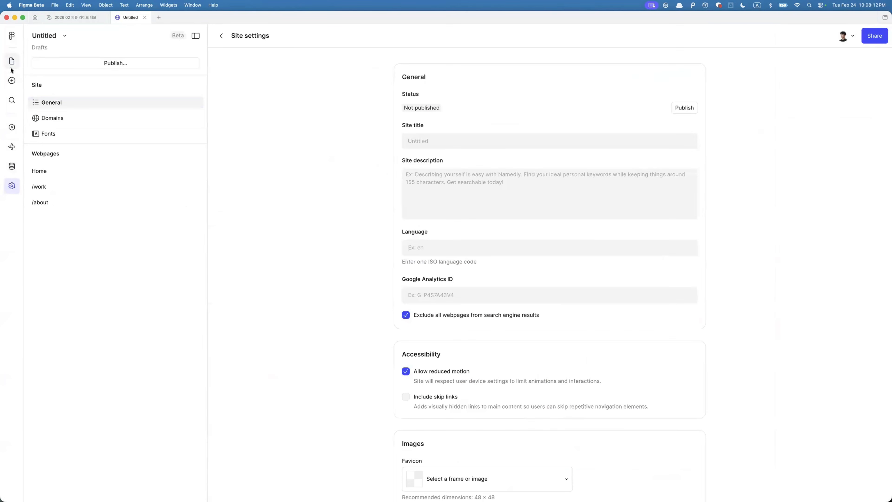
left_click(11, 60)
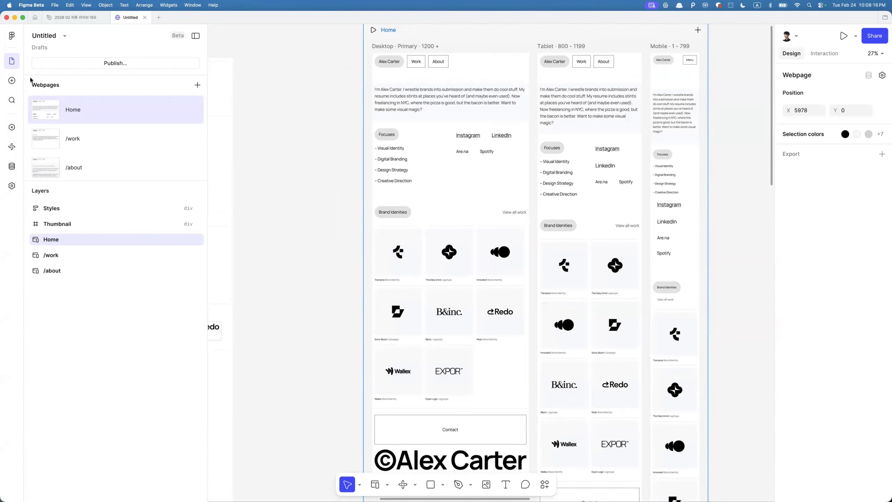
left_click(13, 83)
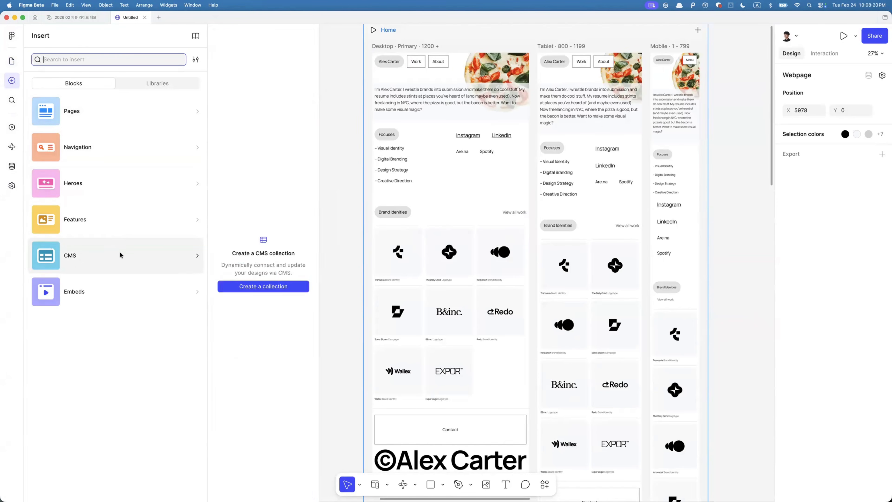
mouse_move(82, 292)
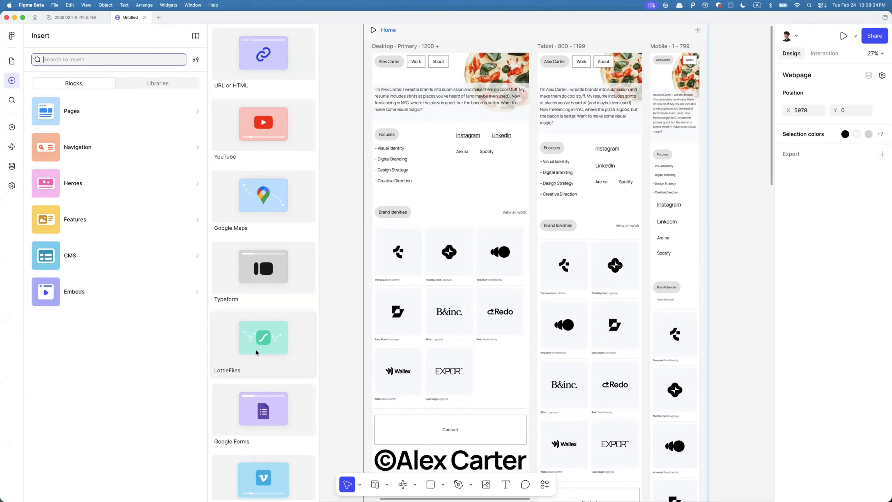
left_click_drag(256, 349, 462, 76)
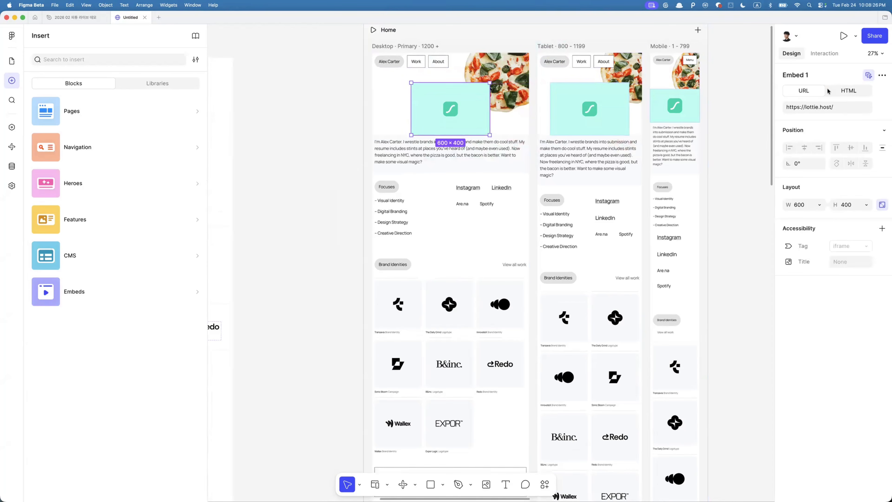
- Paste the copied lottie.host asset link as the embed's URL
double_click(812, 107)
triple_click(811, 107)
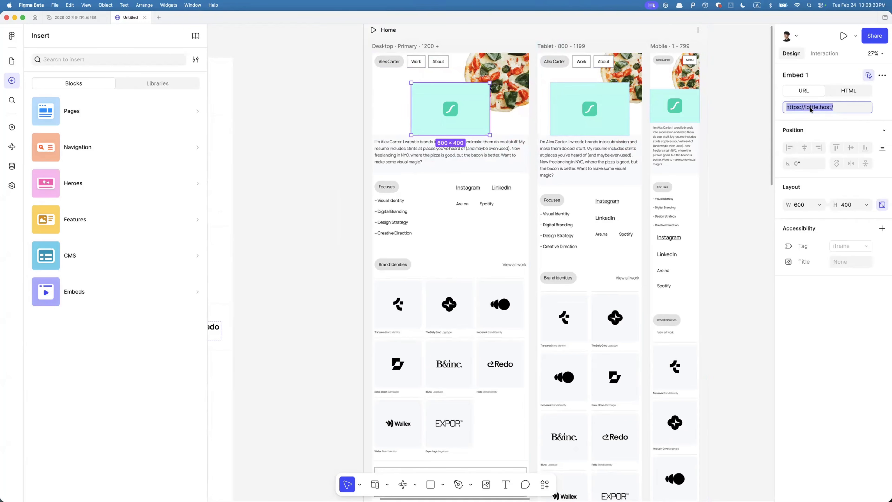
type("https://lottie.host/43fee9fb-a57d-4b03-a7e8-e02d94cbd7e1/B5ZyGPZD98.lottie")
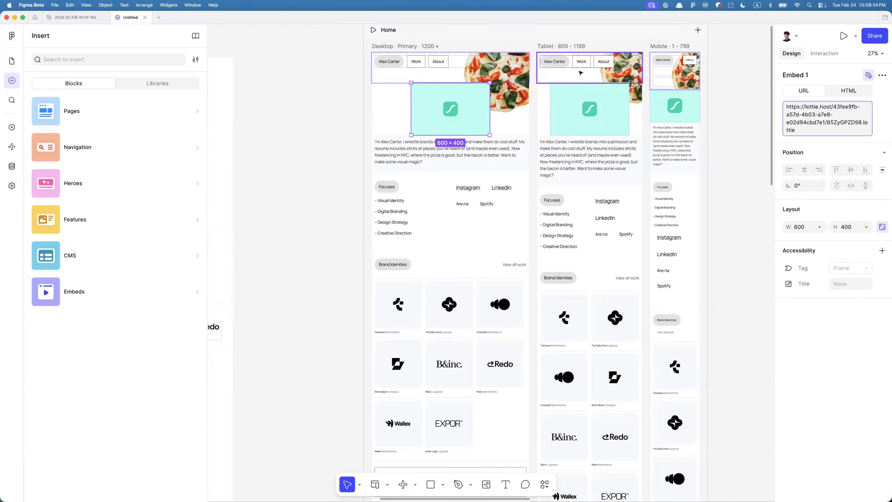
- Preview the Home page with the embedded animation, then exit the preview
left_click(373, 33)
left_click(374, 30)
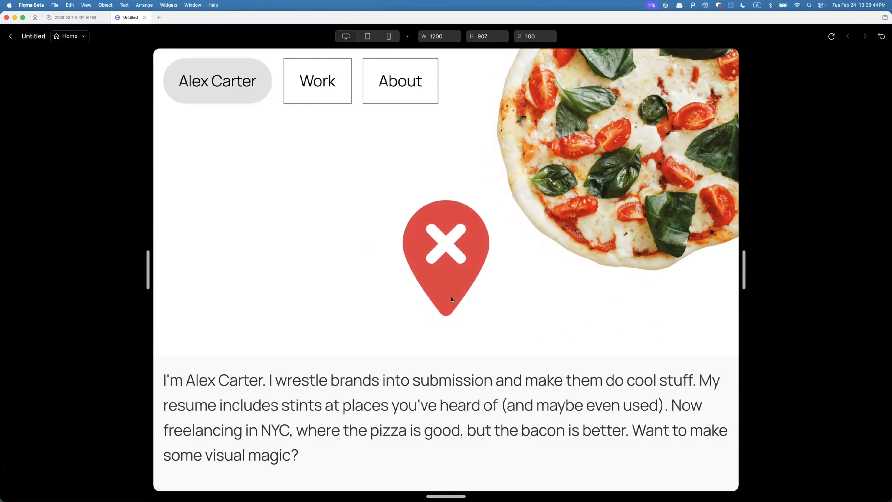
key("Escape")
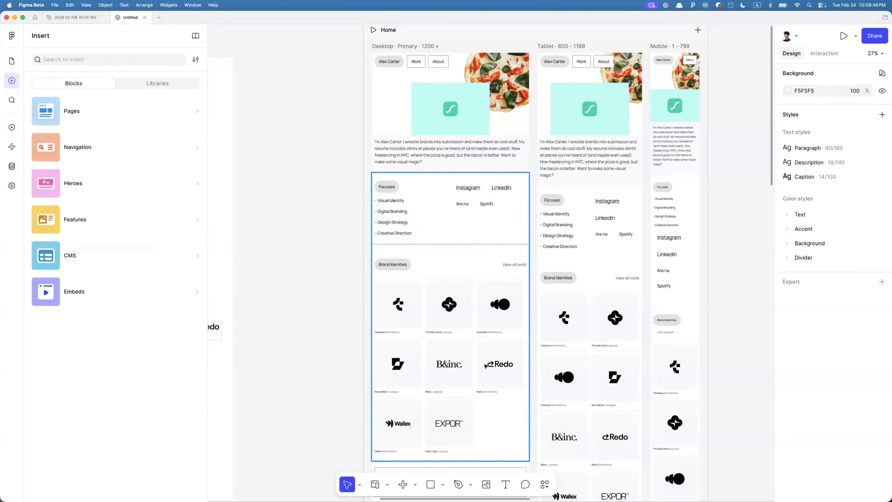
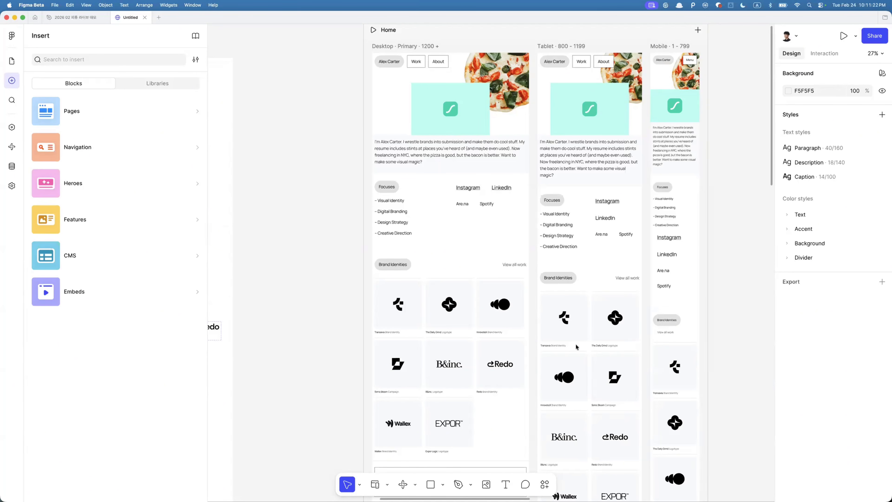
- Switch to the 2026 02 live demo file tab and close the LottieFiles plugin window
left_click(67, 18)
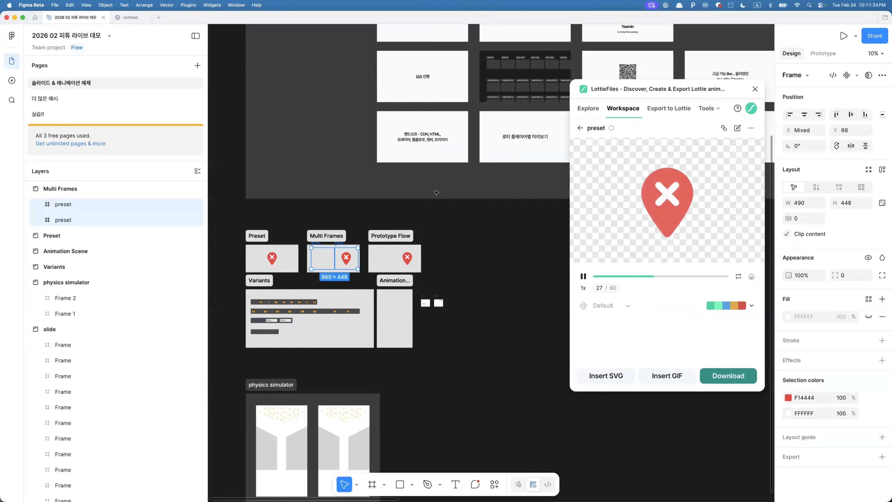
left_click(756, 90)
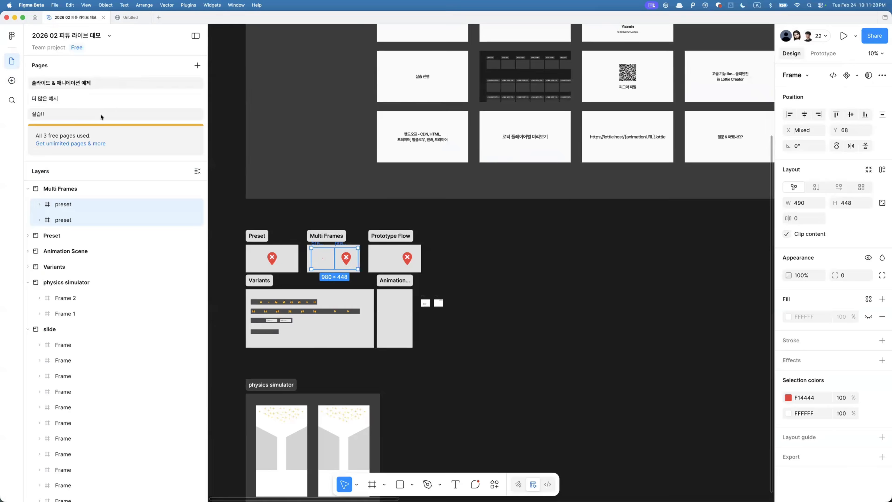
- Open the 실습!! page
left_click(100, 114)
key("shift+2")
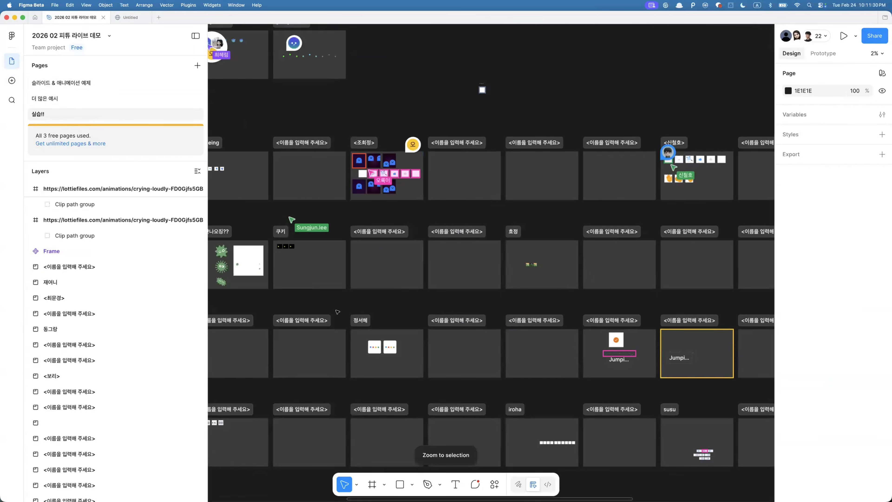
scroll(337, 312, "left", 5)
- Search the page for layers named 보영
key("super+f")
type("qh")
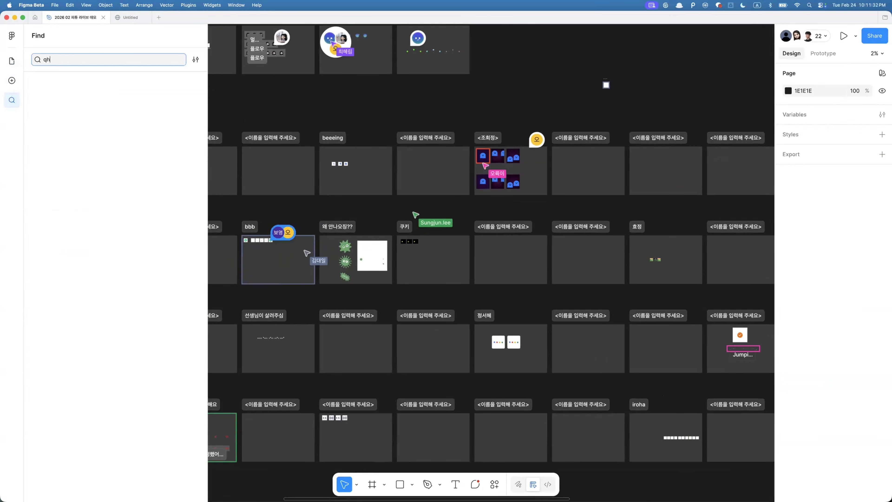
key("BackSpace")
key("BackSpace")
key("Caps_Lock")
type("보영")
key("Escape")
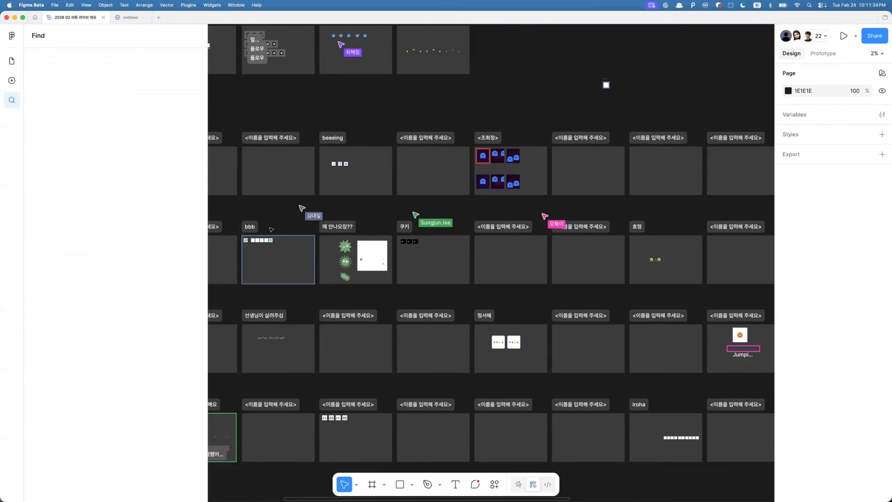
- Open the comment thread on the last check frame in the bbb section and read it
left_click(271, 229)
key("shift+2")
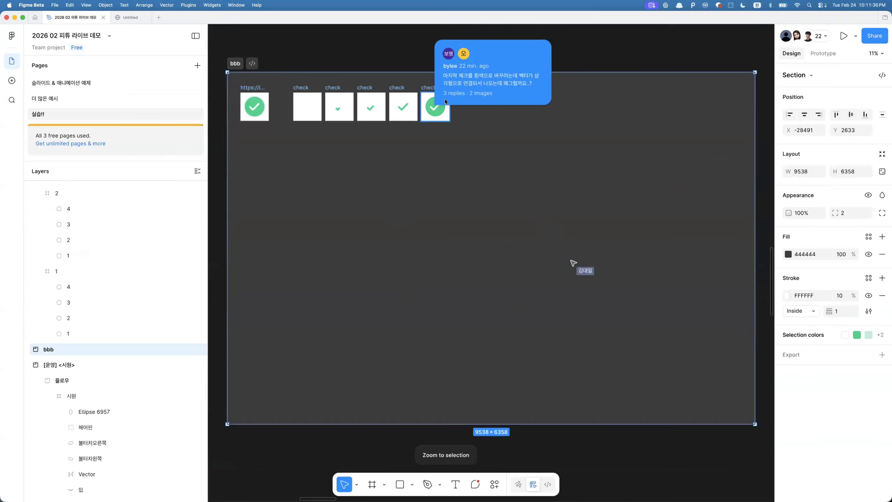
left_click(445, 101)
left_click_drag(546, 87, 553, 99)
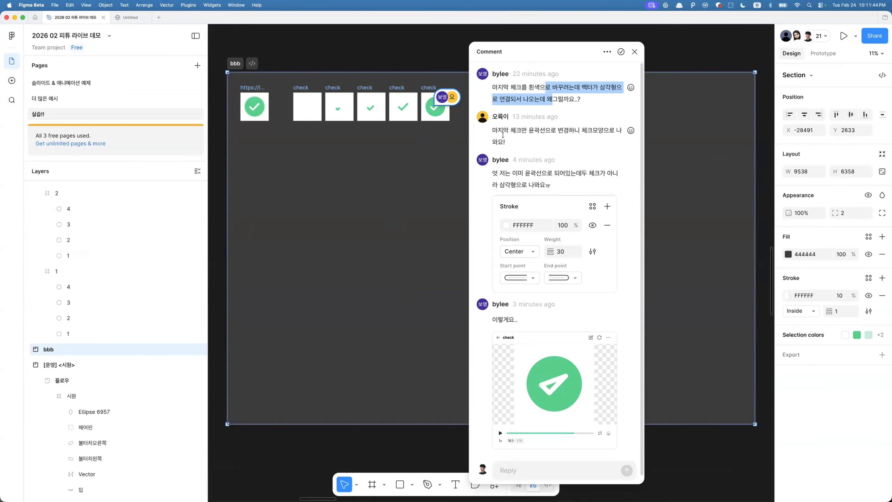
scroll(389, 144, "up", 3)
- Inspect the check-mark vector paths inside the bbb section's check frames
left_click(462, 90)
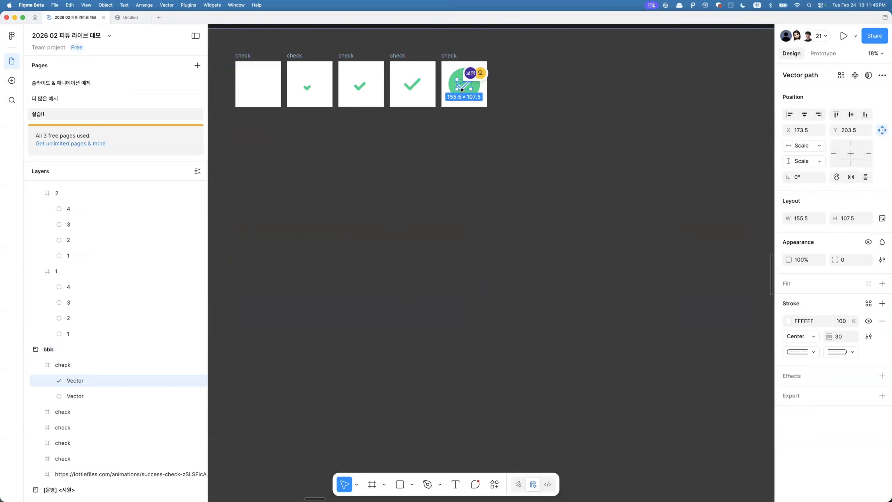
key("shift+2")
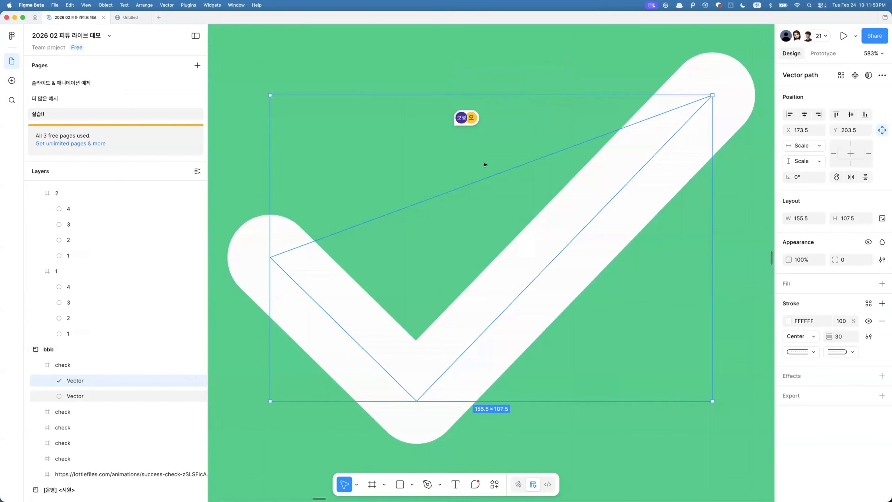
key("Return")
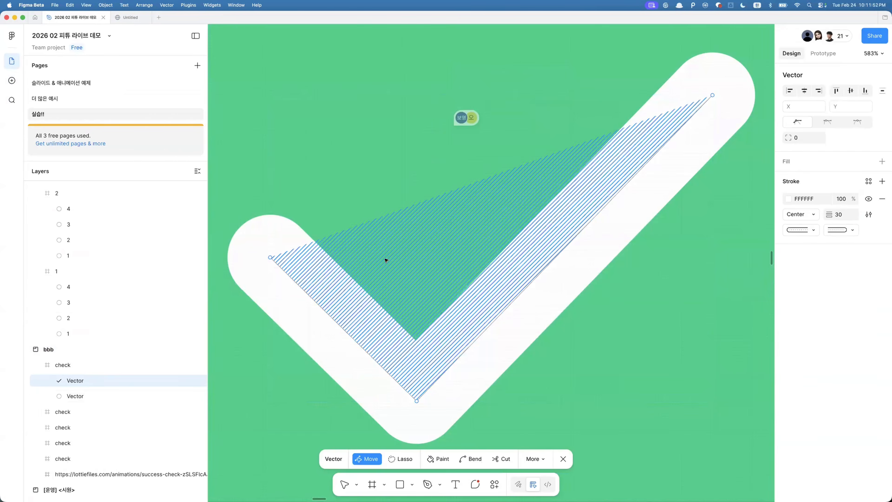
key("Escape")
scroll(342, 285, "down", 4)
scroll(374, 325, "down", 5)
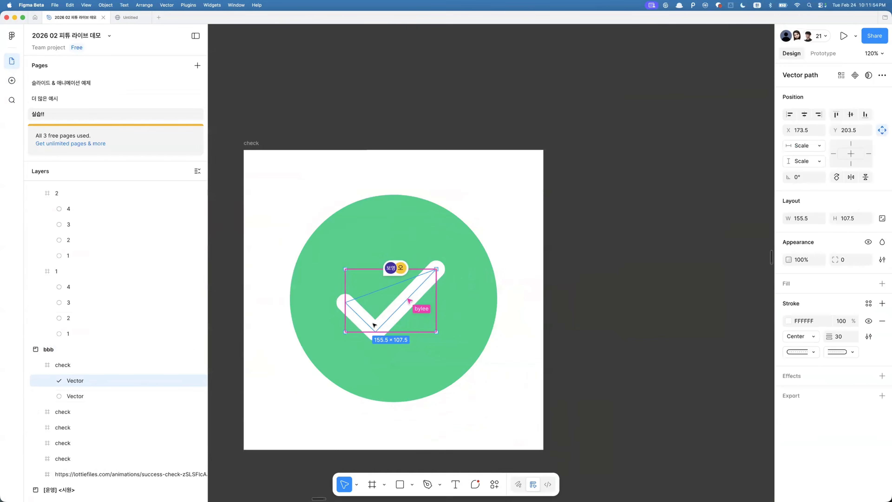
key("alt+super+a")
scroll(374, 325, "down", 5)
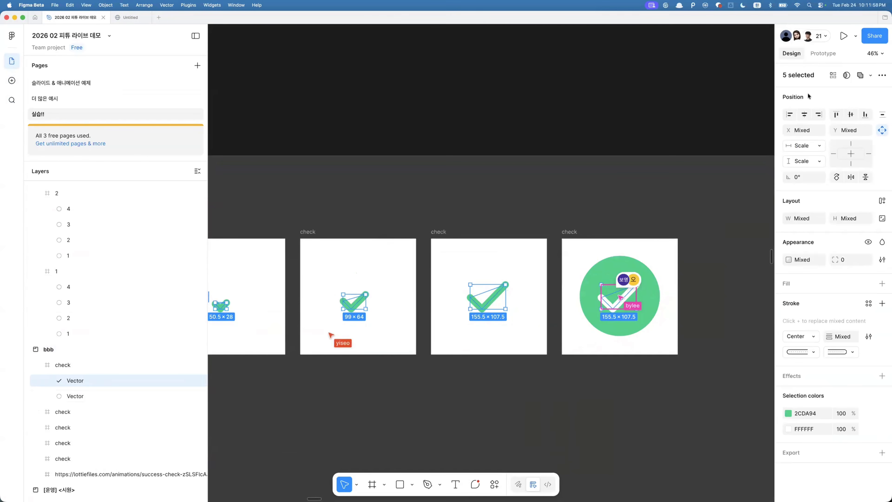
- Switch to prototype mode and examine the connections between the check frames
key("shift+e")
scroll(515, 259, "left", 8)
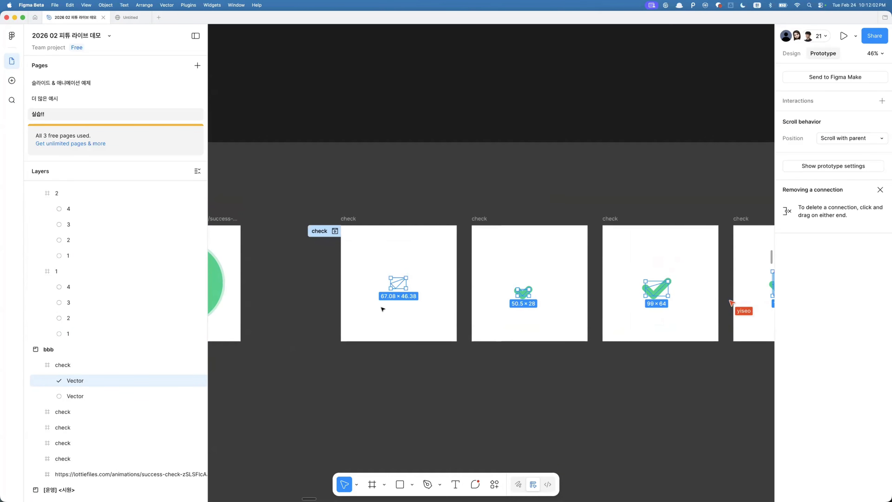
scroll(492, 368, "right", 8)
left_click(514, 370)
scroll(319, 319, "left", 1)
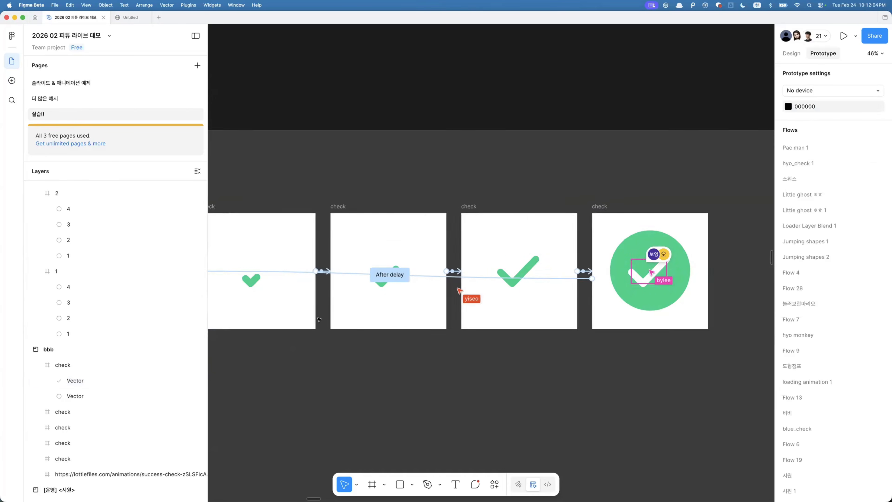
scroll(319, 319, "left", 1)
scroll(324, 278, "up", 5)
left_click(439, 283)
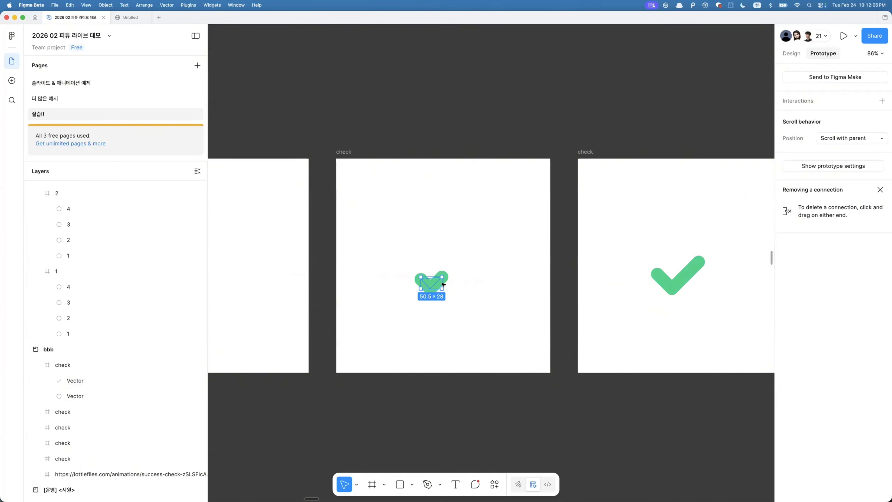
scroll(437, 284, "right", 5)
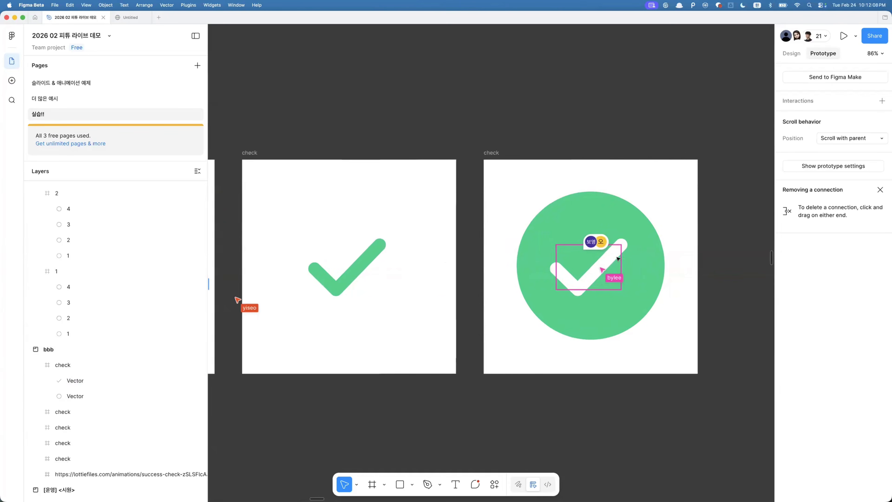
left_click(367, 258)
scroll(374, 306, "left", 3)
scroll(373, 306, "down", 1)
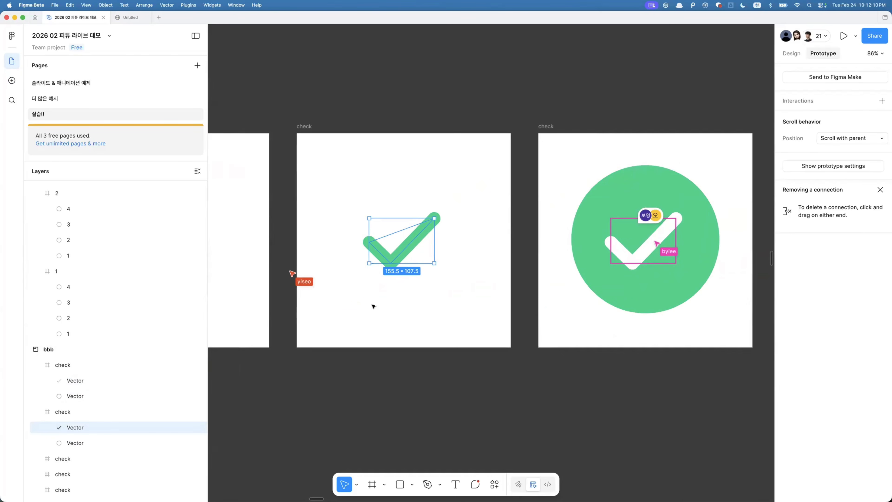
left_click(638, 261)
- Select the first check frame and relaunch the LottieFiles plugin
left_click(304, 127)
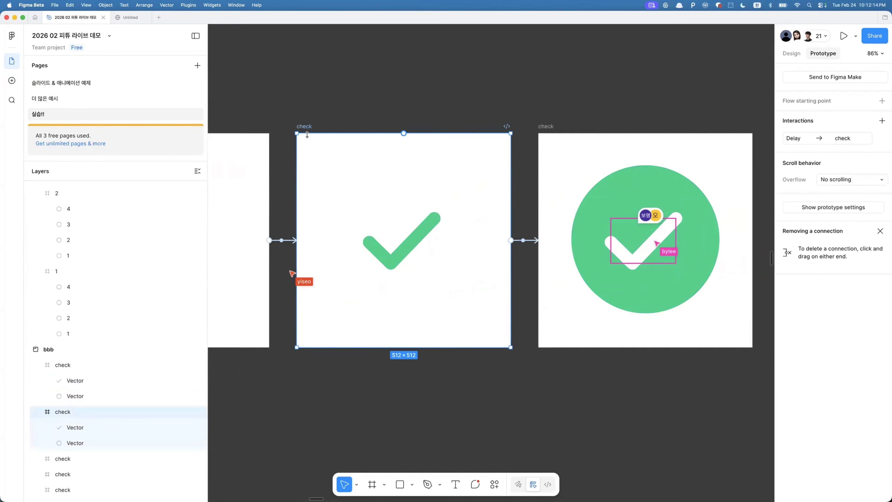
scroll(304, 128, "down", 5)
scroll(298, 140, "left", 8)
left_click(285, 161)
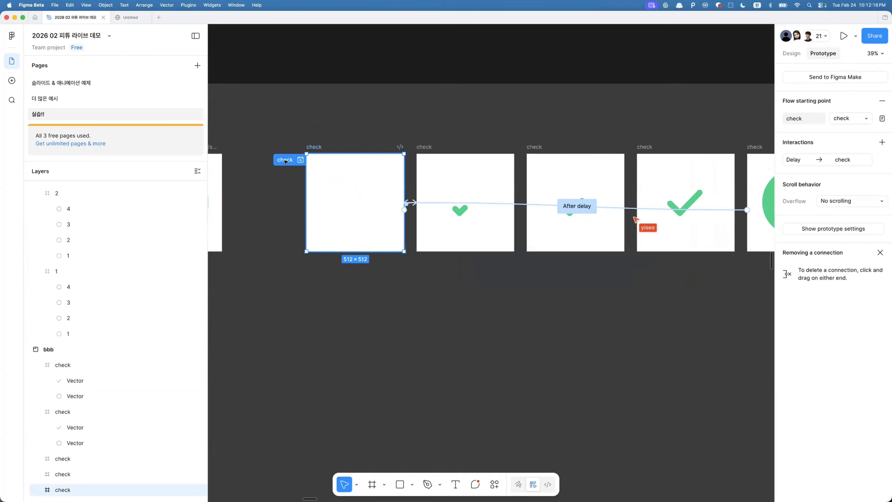
key("super+k")
key("Return")
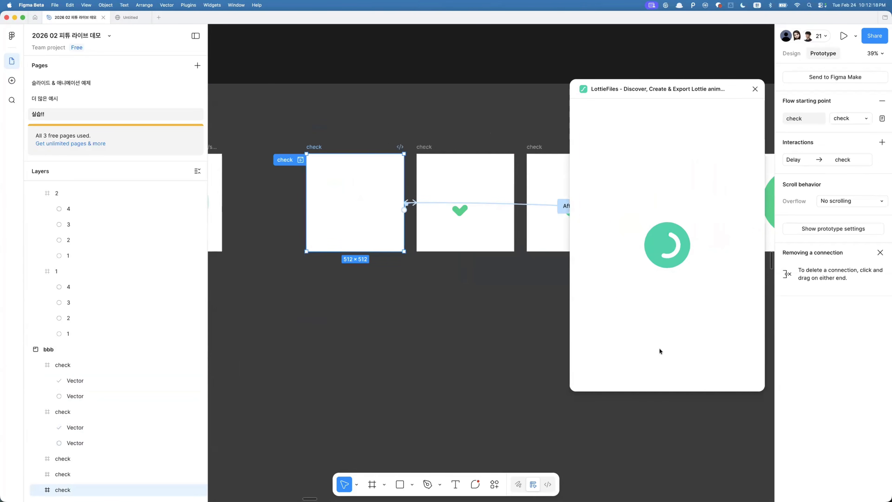
- Export the prototype flow named check to Lottie
left_click(712, 309)
mouse_move(680, 286)
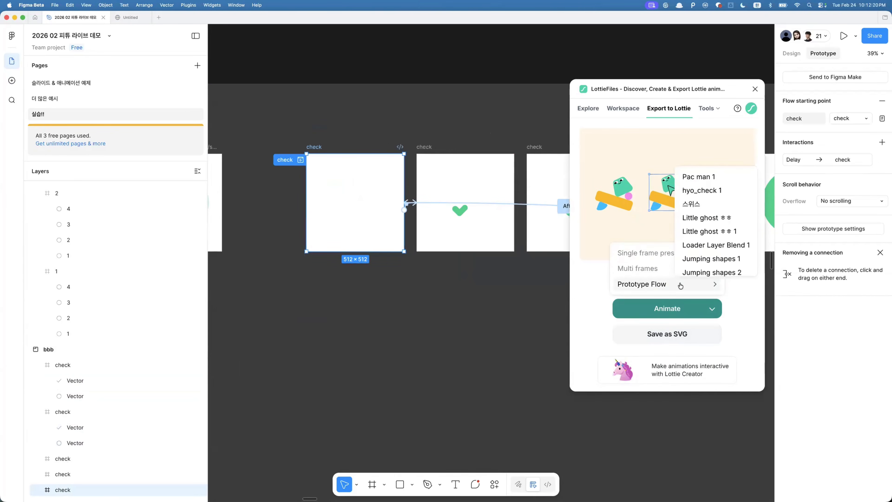
scroll(703, 214, "down", 3)
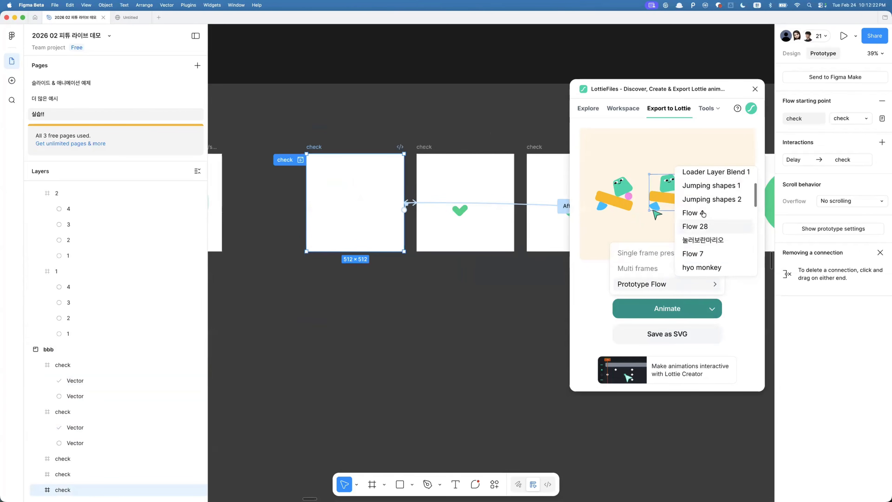
scroll(703, 213, "up", 2)
scroll(703, 214, "down", 10)
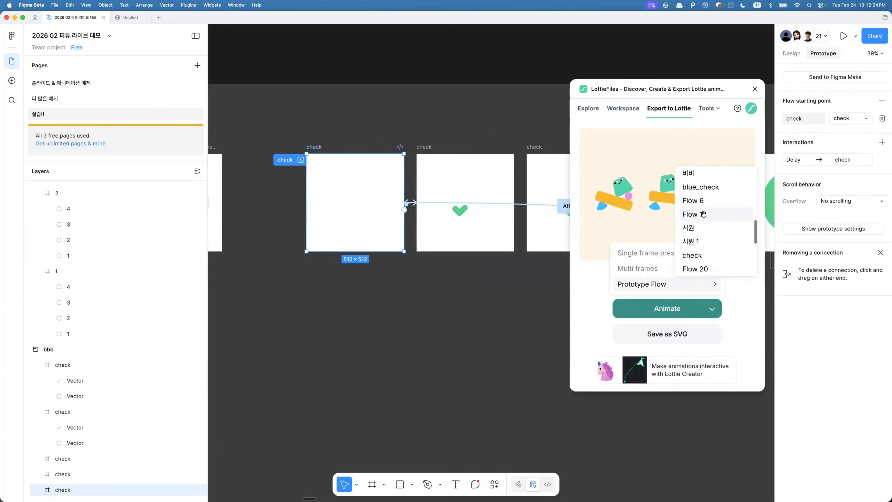
scroll(703, 214, "down", 3)
left_click(699, 195)
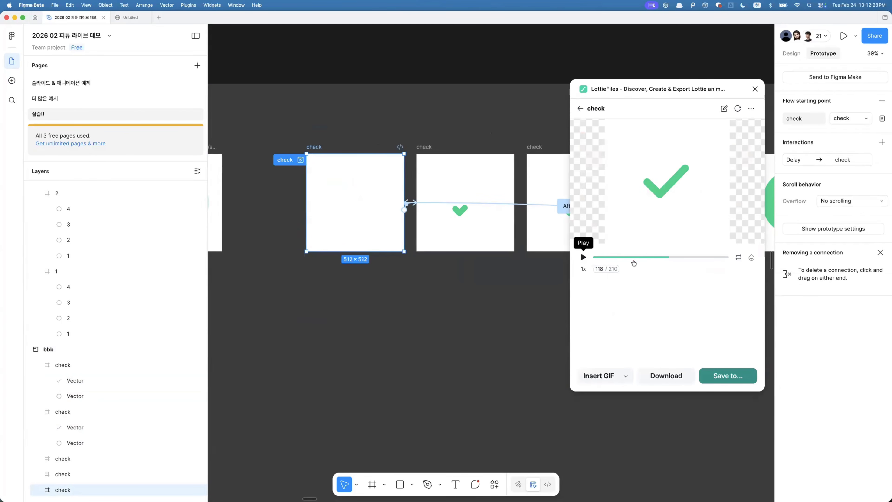
- Scrub through the exported animation preview
mouse_move(667, 257)
left_mouse_down()
mouse_move(693, 257)
mouse_move(669, 257)
mouse_move(678, 257)
left_mouse_up()
scroll(498, 253, "right", 10)
left_click(378, 202)
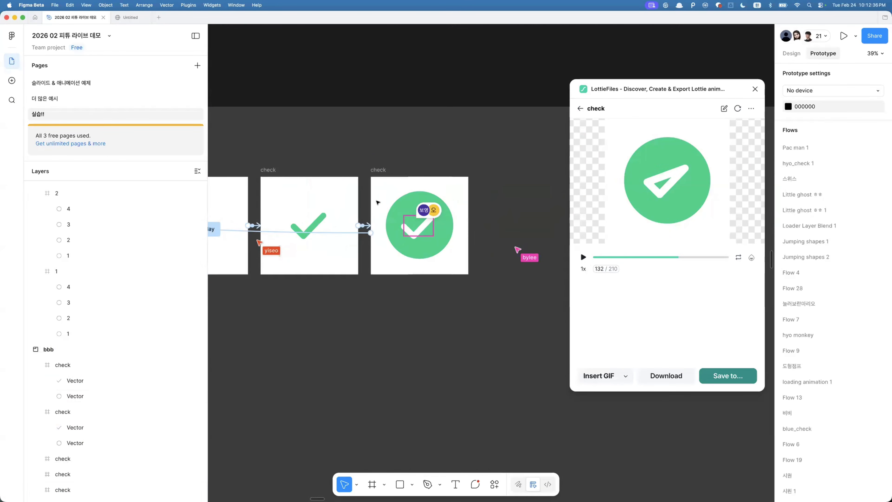
- Connect the last check frame to the following check frame with a prototype interaction
scroll(374, 185, "down", 3)
scroll(374, 184, "left", 5)
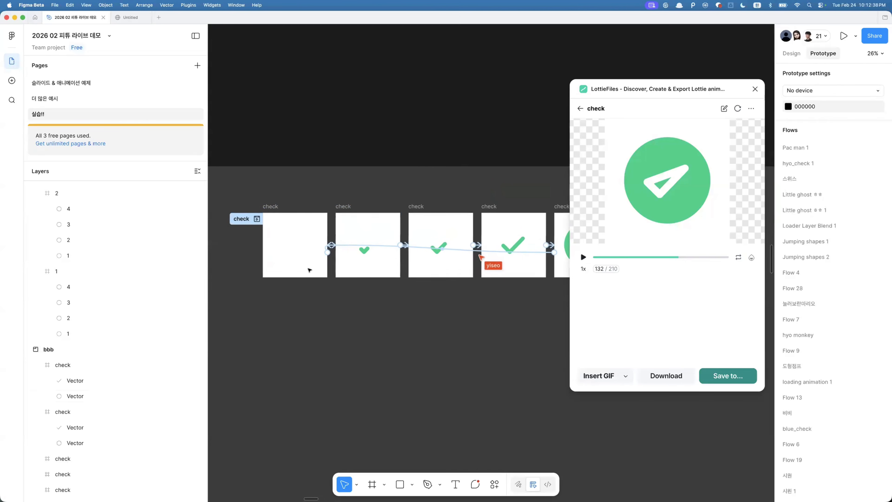
left_click(346, 246)
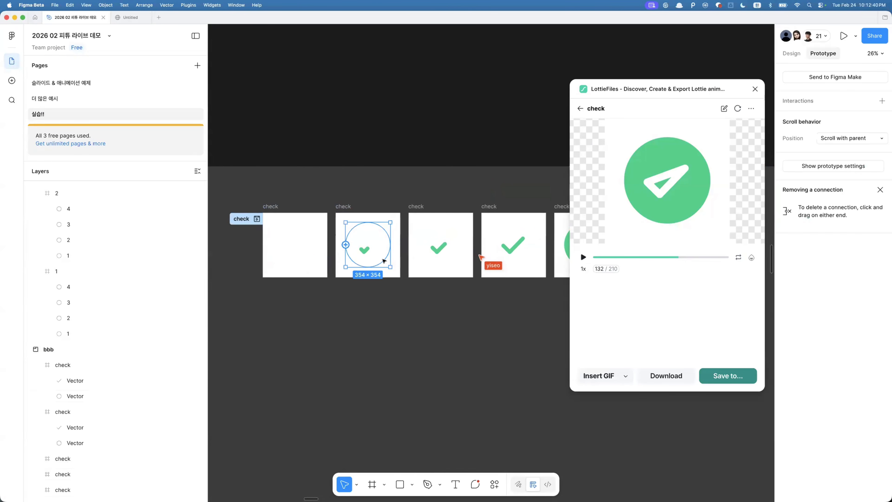
left_click(434, 313)
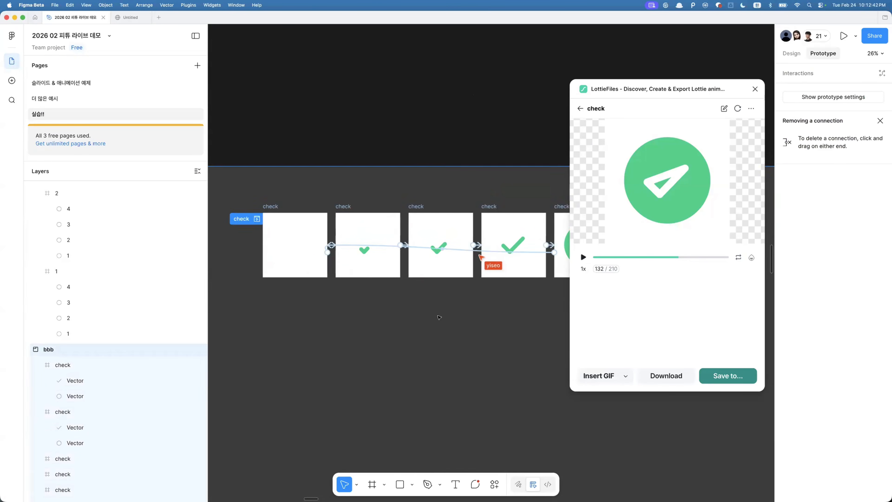
scroll(436, 315, "right", 2)
scroll(436, 316, "down", 1)
left_click_drag(492, 236, 530, 340)
scroll(492, 281, "right", 2)
scroll(492, 281, "up", 1)
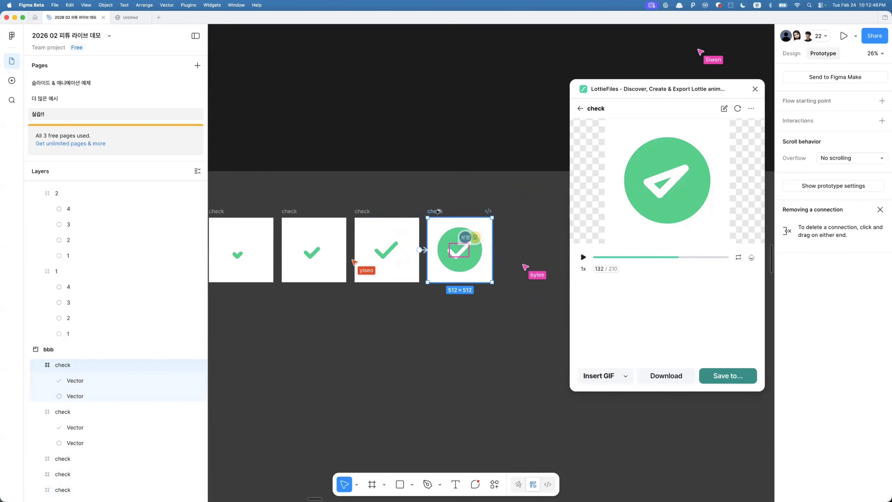
left_click_drag(492, 250, 537, 250)
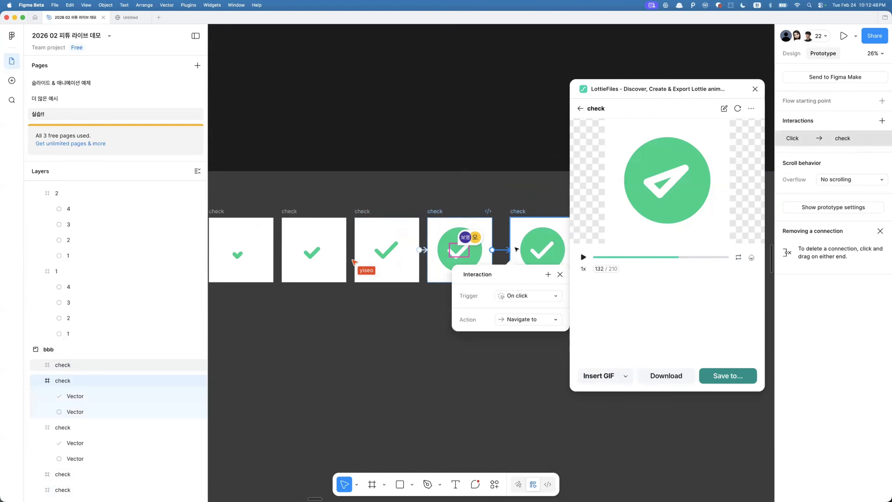
- Set the interaction's trigger to After delay and its animation to Instant
left_click(522, 298)
left_click(527, 416)
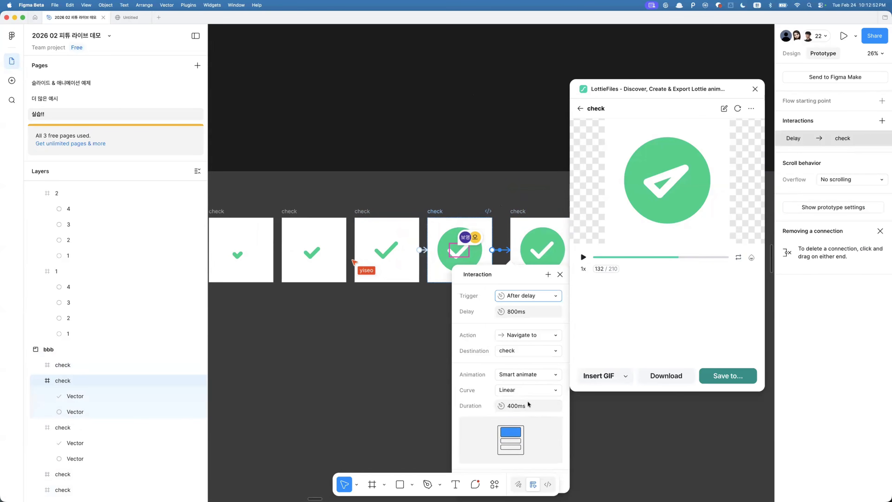
left_click(527, 374)
left_click(516, 350)
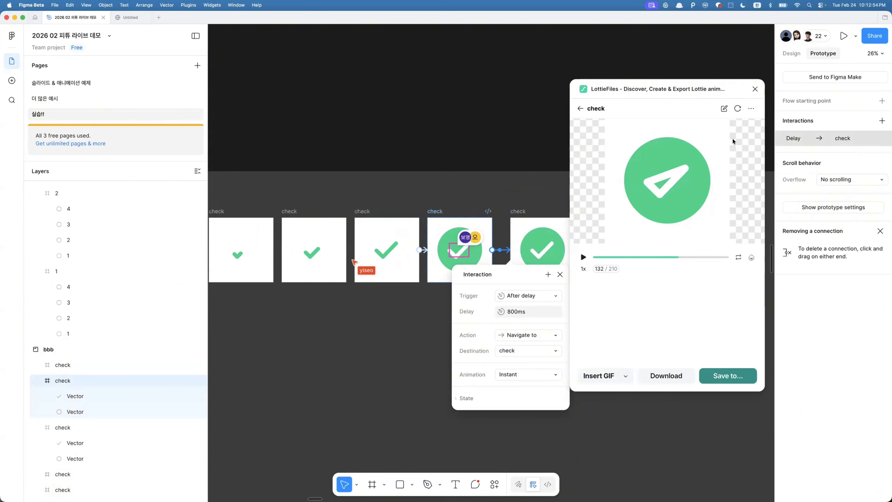
- Regenerate the Lottie export of the check flow in the plugin
left_click(738, 108)
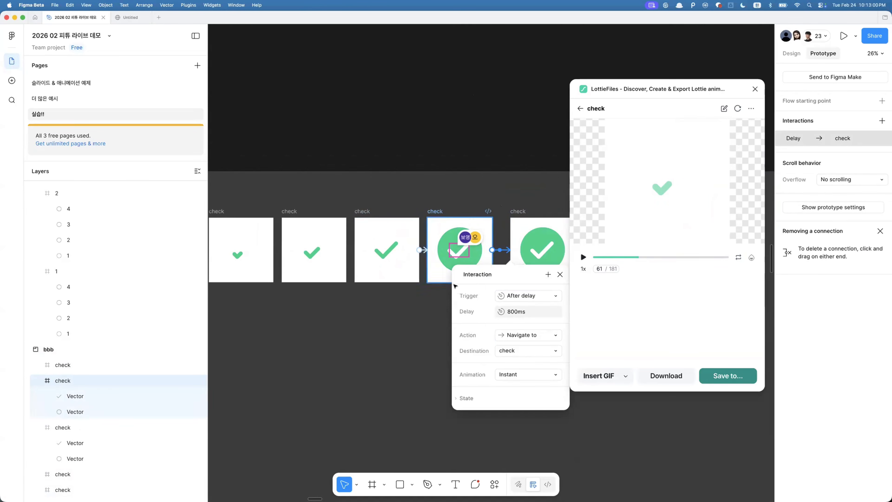
scroll(298, 265, "left", 10)
left_click(418, 257)
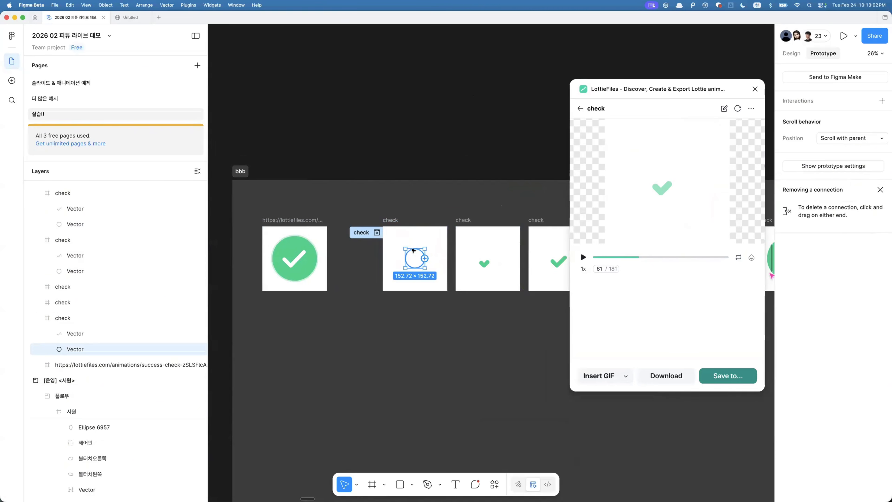
scroll(419, 257, "right", 8)
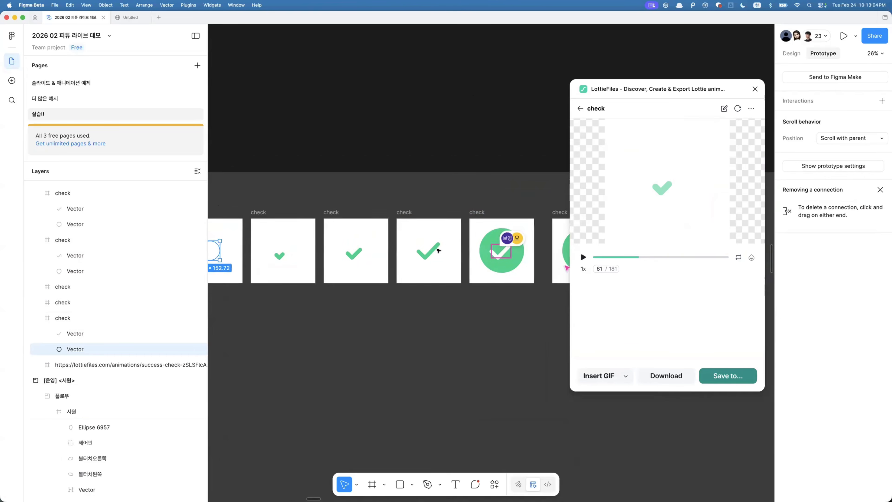
- Select a check frame and scrub the regenerated animation preview toward its final frame
scroll(456, 254, "right", 2)
scroll(445, 253, "up", 4)
left_click(445, 253)
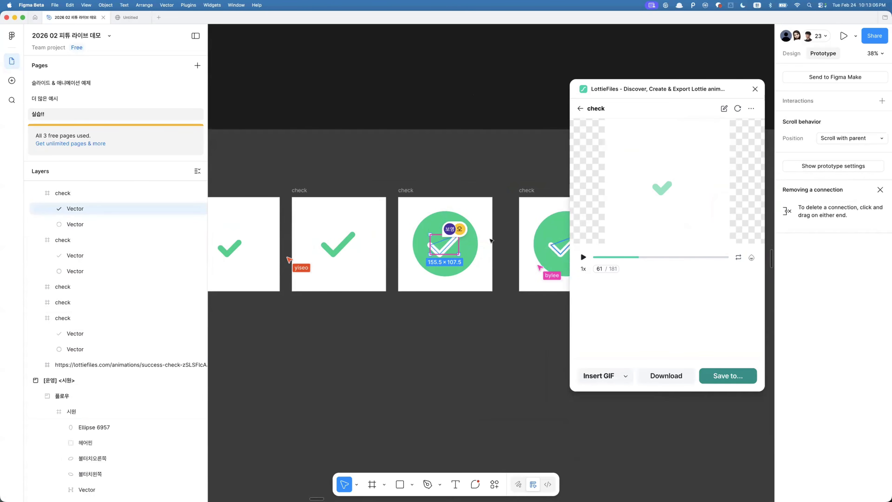
left_click_drag(646, 260, 708, 257)
scroll(463, 324, "down", 5)
left_click(463, 323)
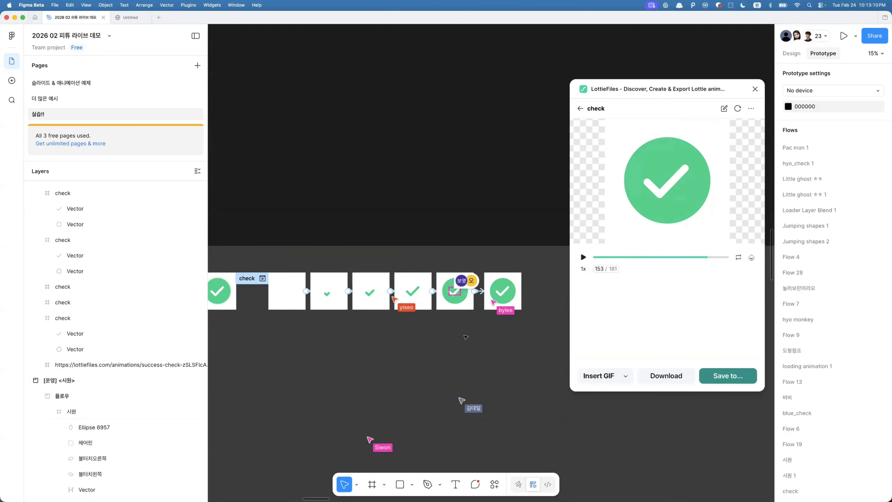
- Open a participant's comment asking for a review and jump to its section on the canvas
scroll(463, 323, "down", 4)
key("c")
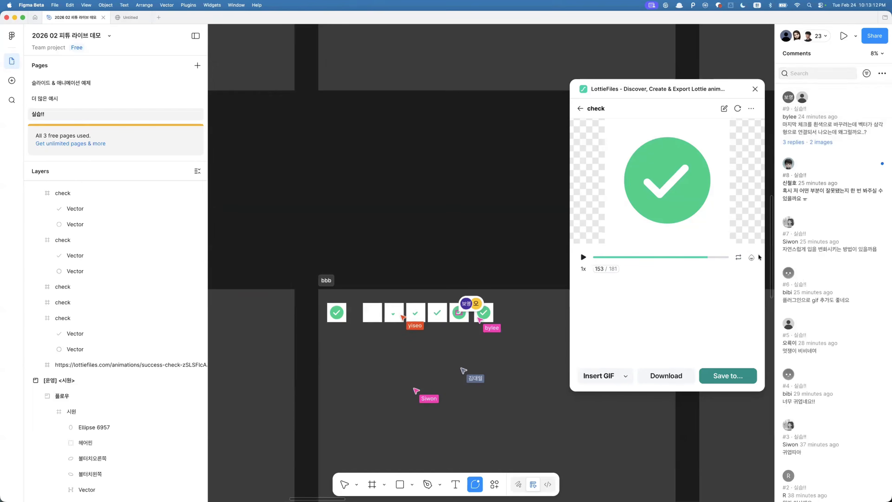
left_click(826, 186)
scroll(552, 353, "right", 5)
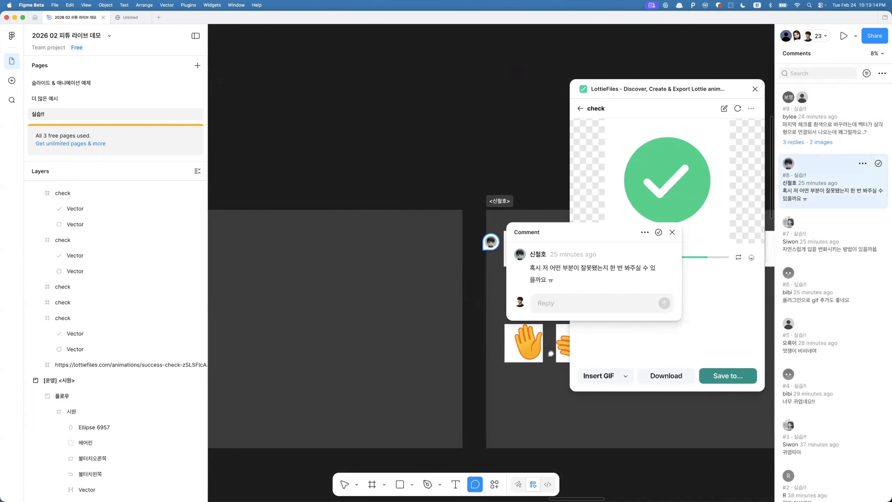
left_click(529, 355)
scroll(447, 312, "up", 4)
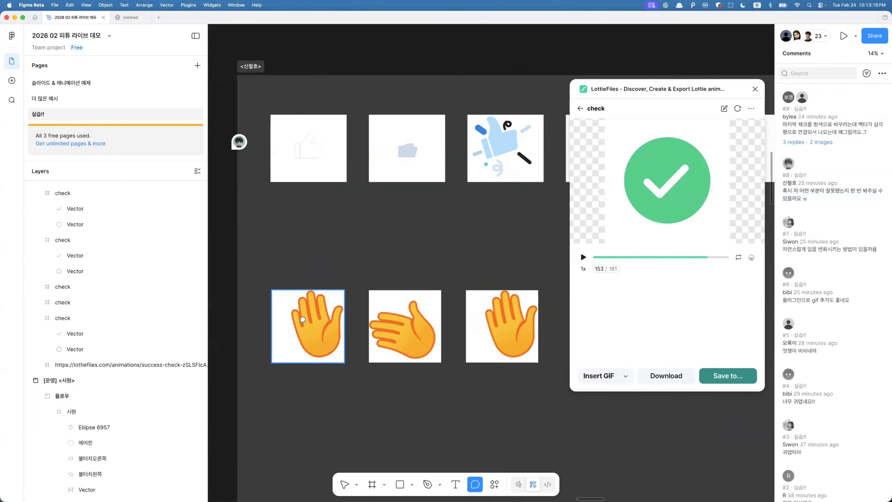
- Select the vector in the splash thumbs-up frame together with all its matching layers across the frames
scroll(317, 313, "down", 3)
scroll(317, 313, "right", 1)
scroll(405, 231, "up", 2)
key("v")
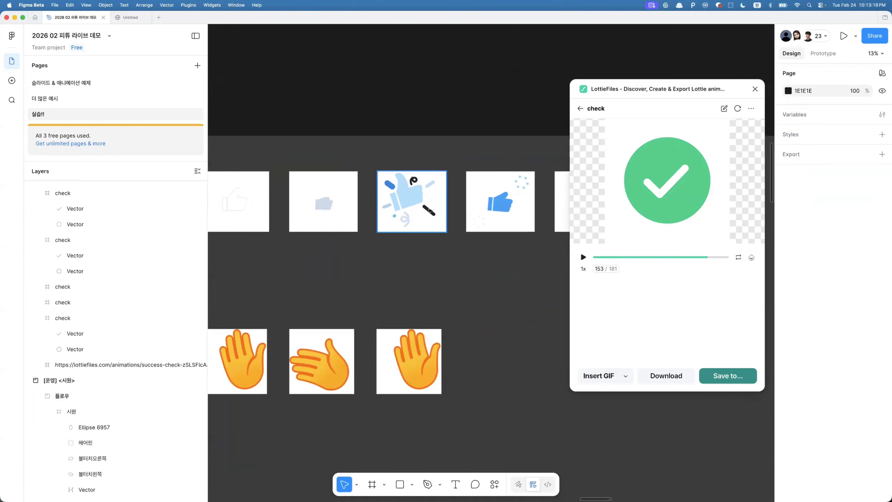
left_click(428, 210)
left_click(429, 210, "super")
key("alt+super+a")
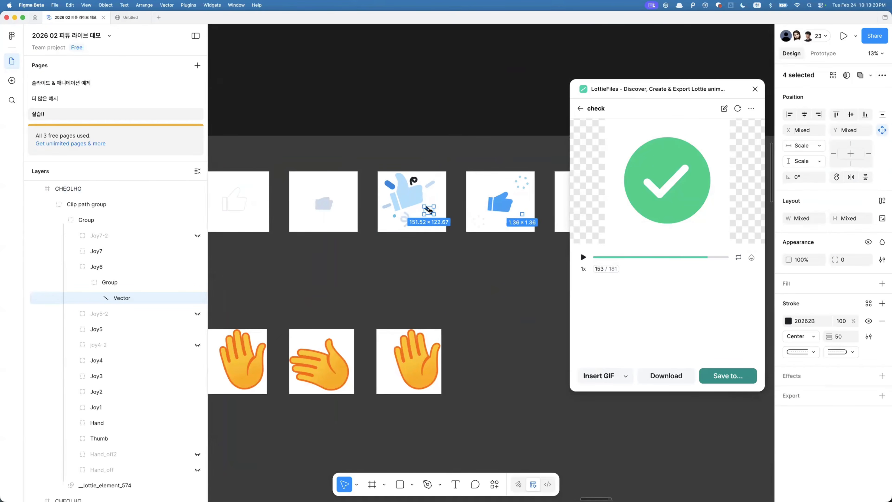
scroll(429, 210, "down", 3)
scroll(464, 236, "up", 3)
scroll(464, 236, "right", 2)
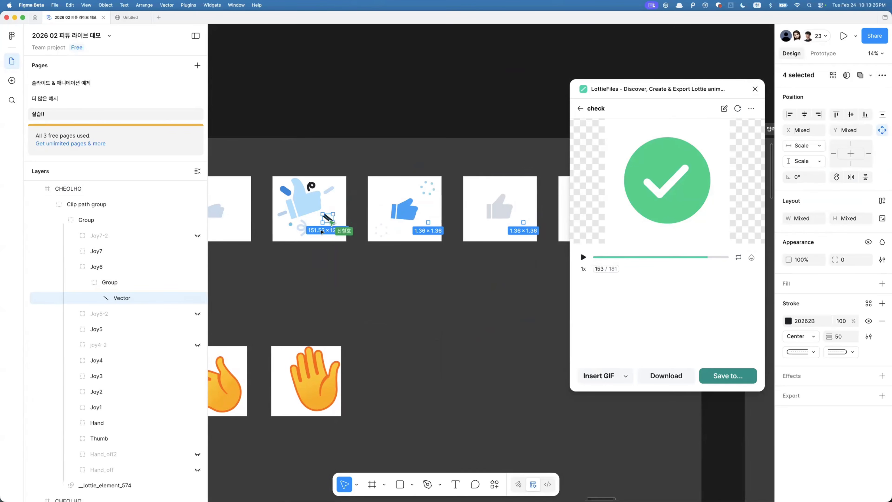
scroll(463, 227, "right", 3)
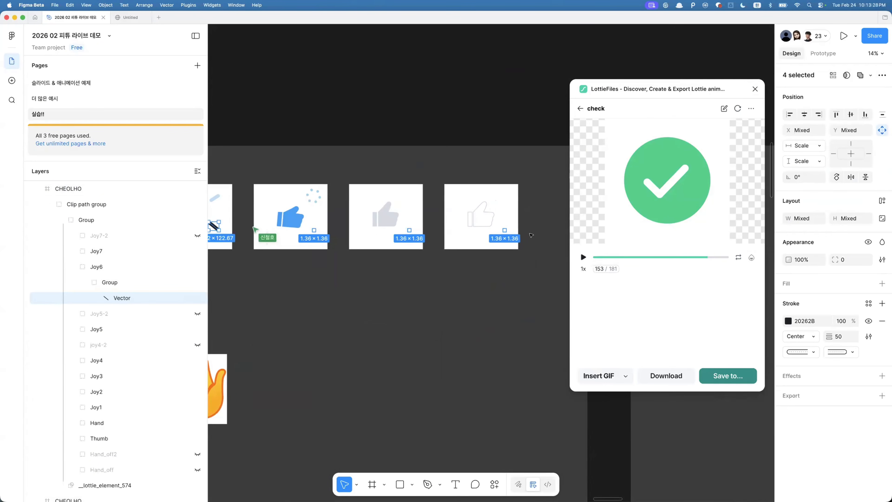
scroll(462, 227, "left", 10)
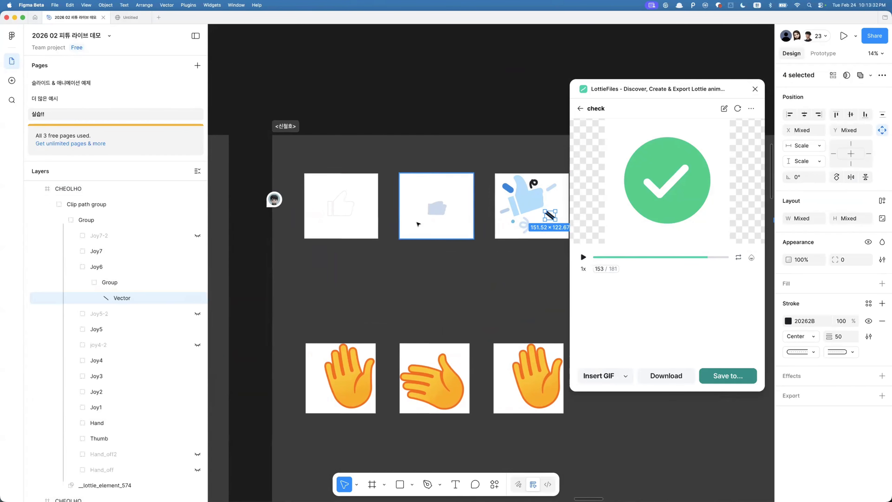
- Select the Joy2 vector in the splash frame and try selecting its matching layers
left_click(535, 184)
key("alt+super+a")
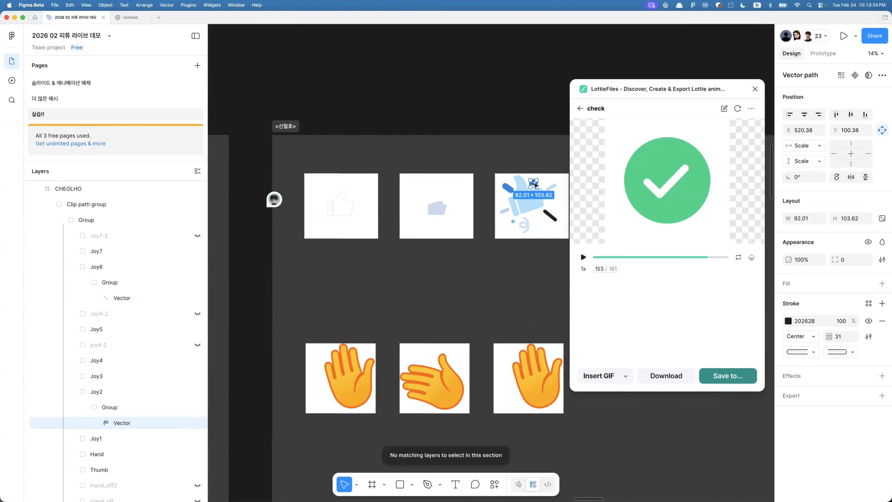
scroll(464, 213, "right", 8)
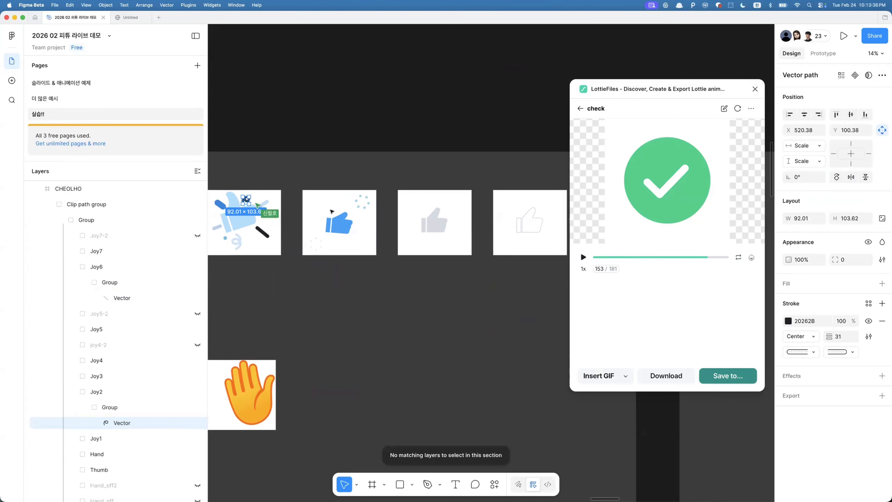
scroll(354, 250, "left", 3)
scroll(354, 251, "right", 1)
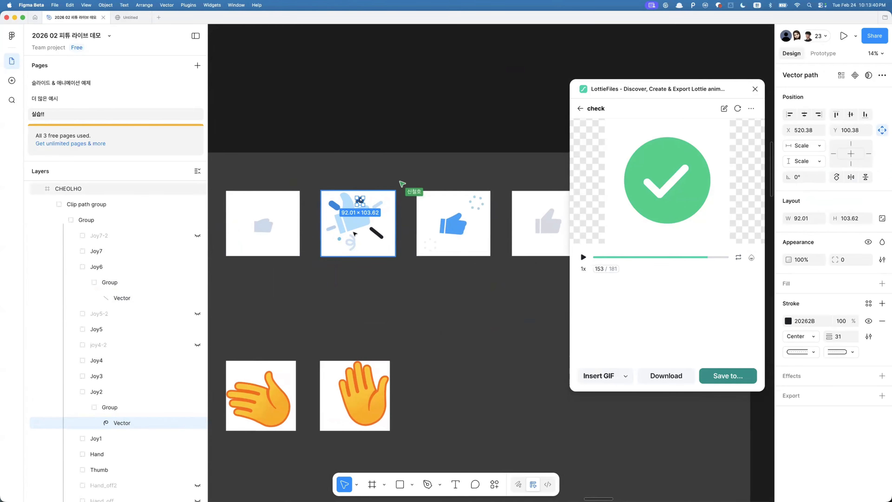
scroll(355, 234, "down", 5)
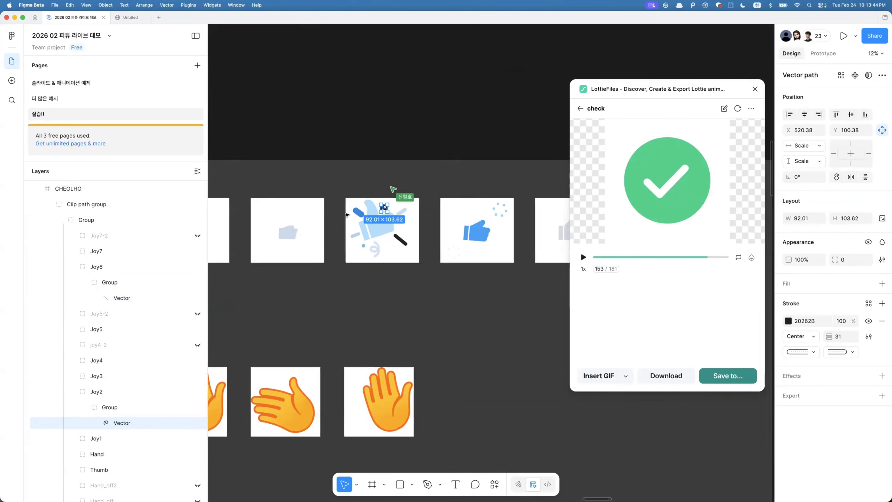
scroll(345, 213, "up", 5)
scroll(371, 203, "left", 3)
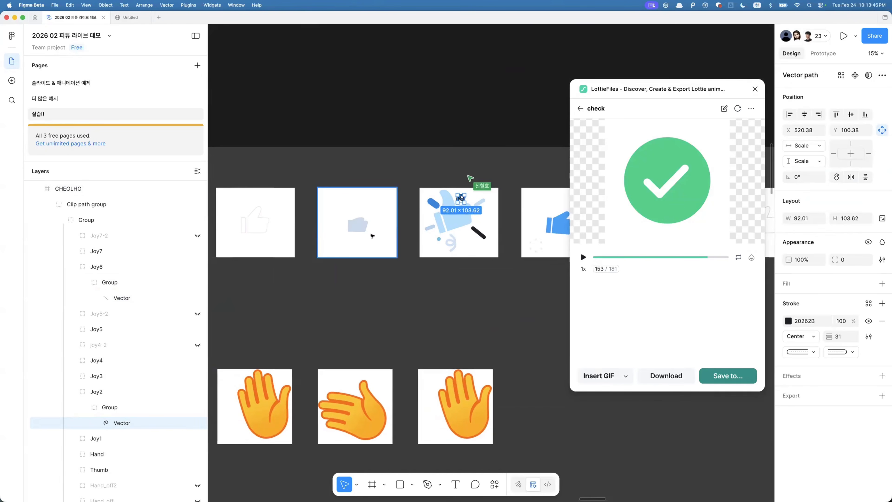
- Paste the Joy2 group into the first two thumbs-up frames and set its opacity to 0%
left_click(371, 203)
left_click(461, 199)
double_click(460, 200)
double_click(461, 200)
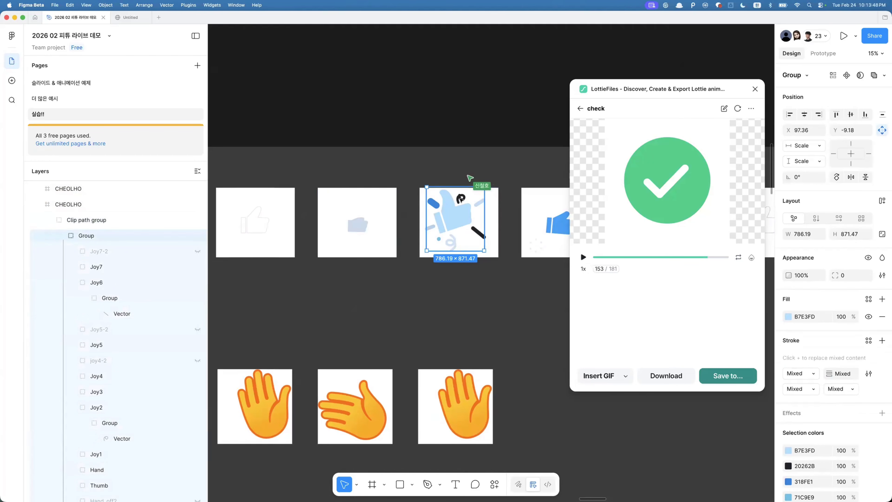
double_click(460, 199)
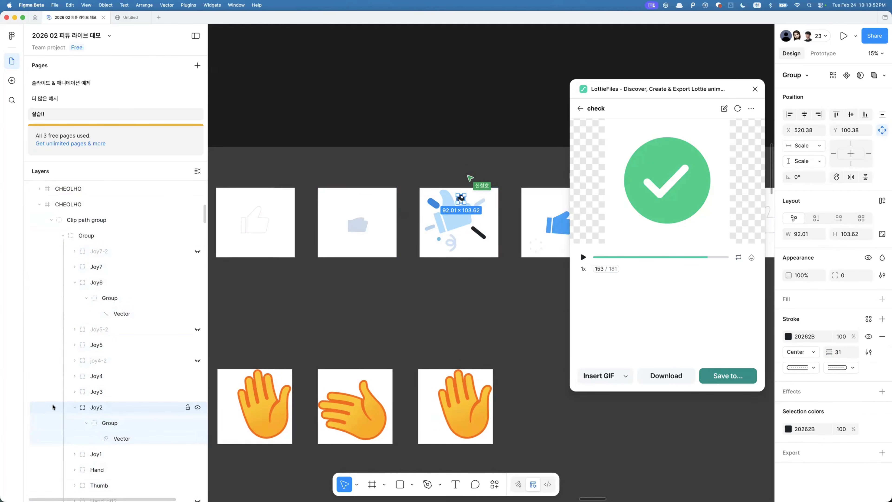
left_click(344, 204)
left_click(282, 211, "shift")
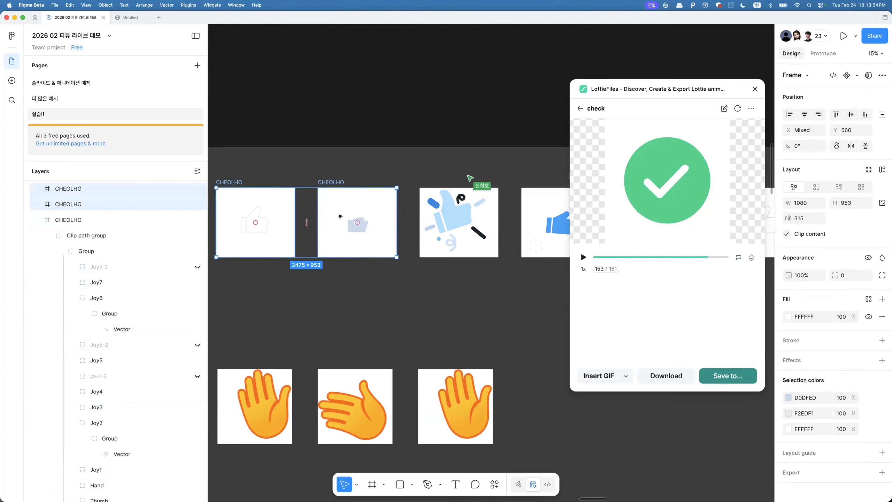
key("super+v")
key("0")
key("0")
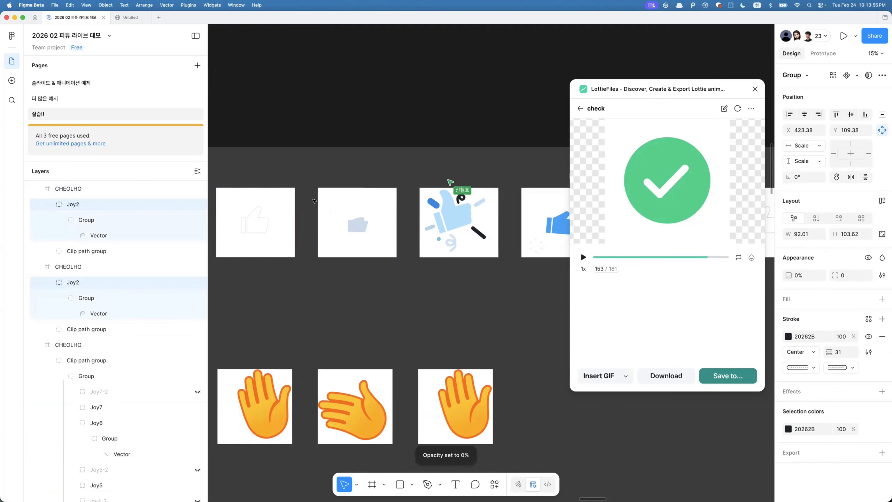
key("super+z")
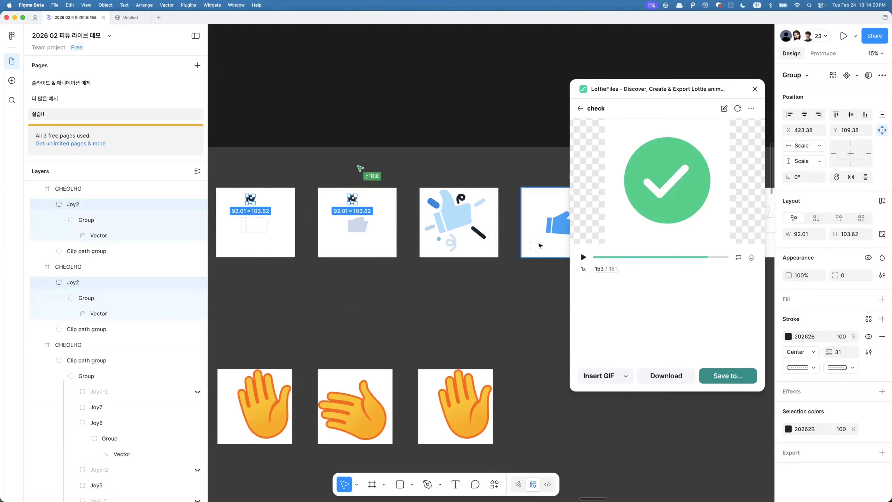
key("super+shift+z")
- Inspect the hand and thumb vectors inside the thumbs-up frames
scroll(426, 231, "down", 5)
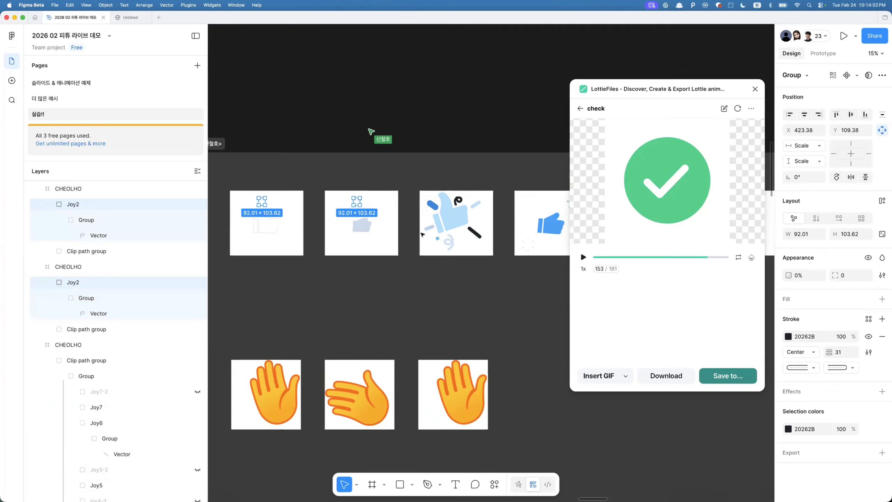
left_click(414, 251)
scroll(391, 233, "up", 5)
left_click(382, 224, "super")
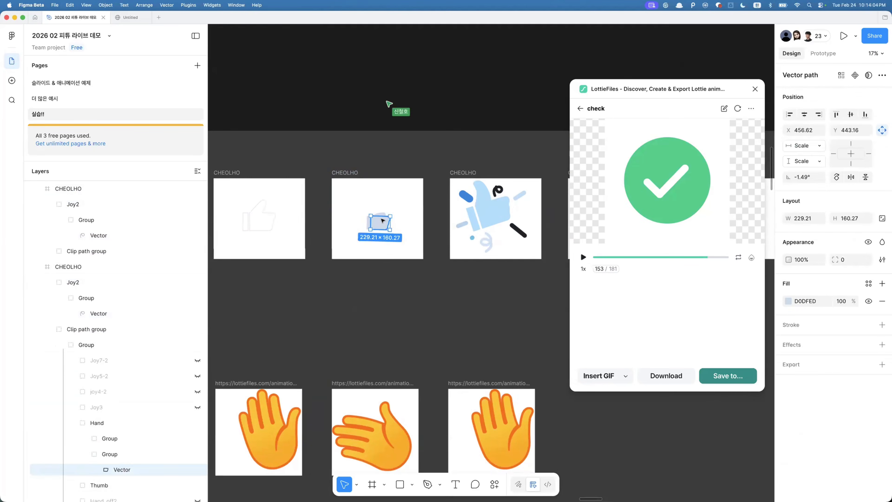
scroll(382, 221, "up", 5)
left_click(383, 213, "super")
scroll(384, 210, "right", 4)
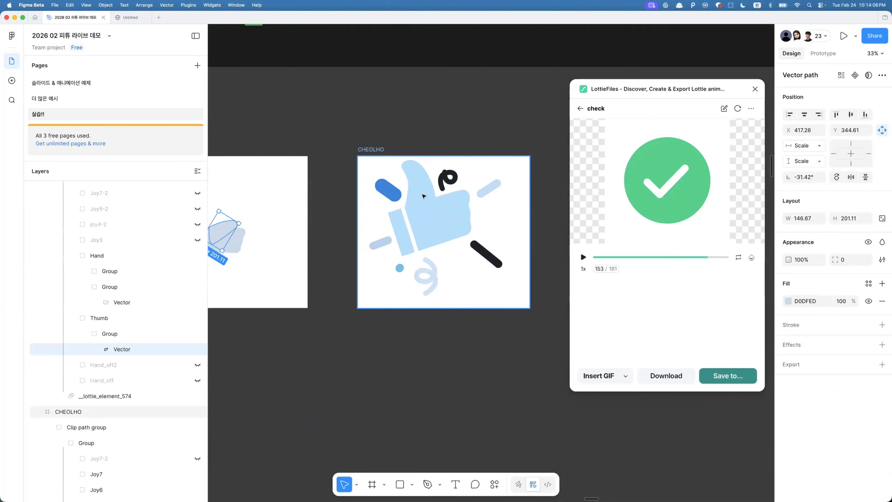
left_click(424, 194, "super")
scroll(422, 199, "down", 3)
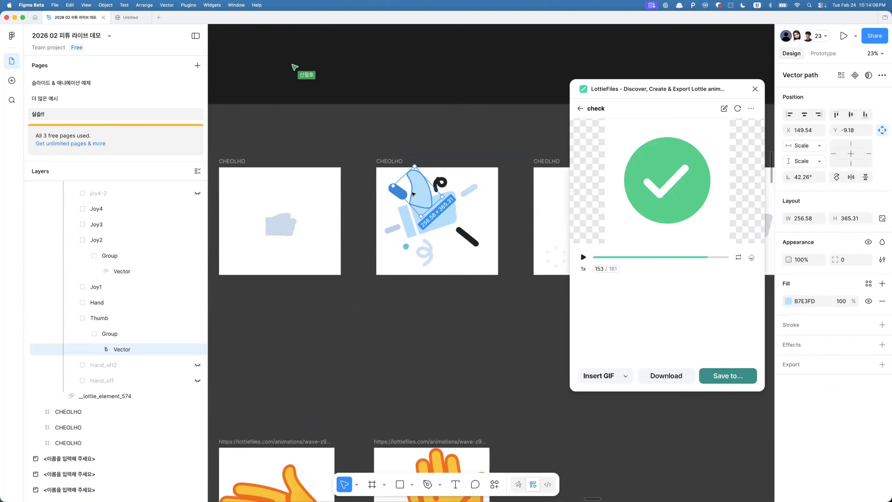
scroll(412, 194, "up", 4)
key("super+t")
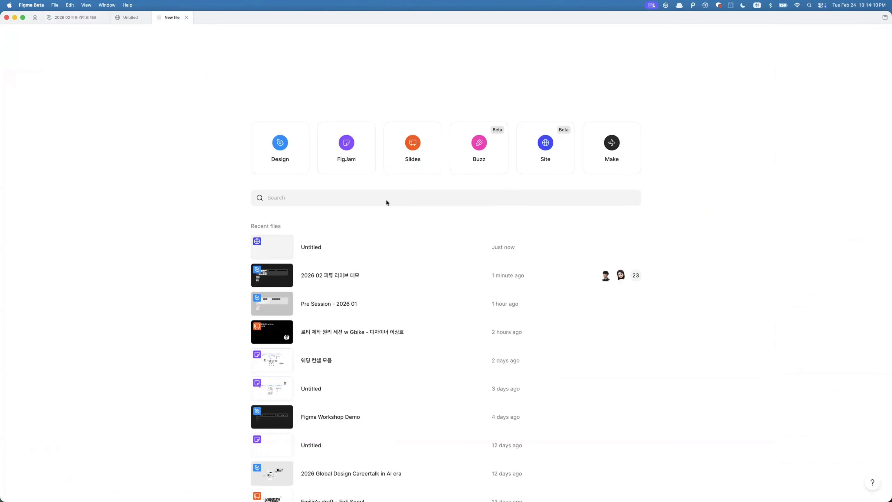
key("super+w")
key("super+y")
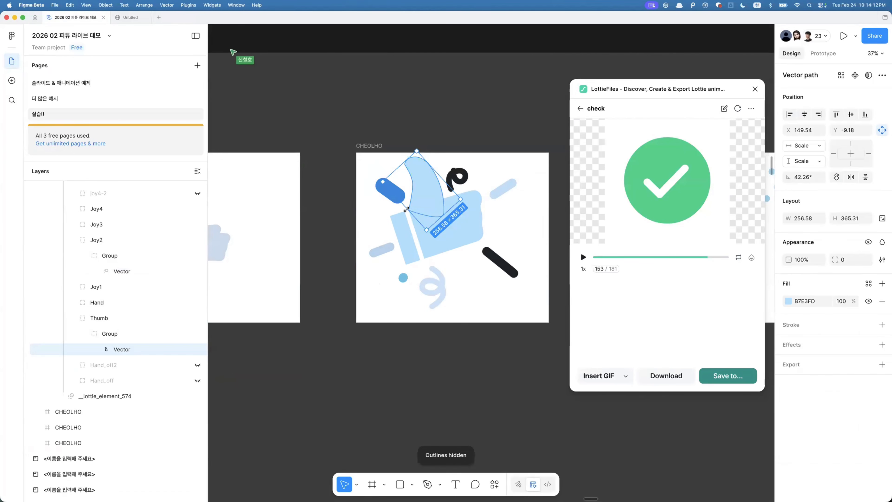
- Examine the anchor points of the thumb vector and the pale hand vector in vector edit mode
double_click(414, 184)
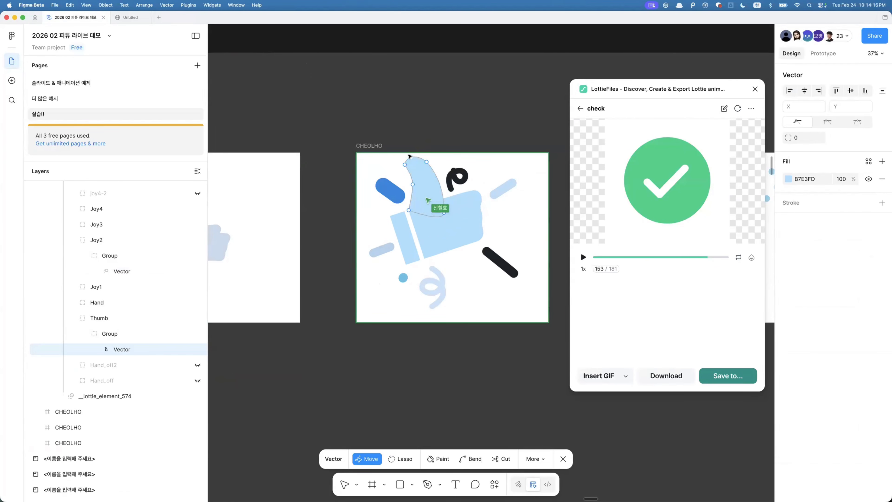
left_click(411, 159)
scroll(348, 196, "left", 3)
left_click(349, 195)
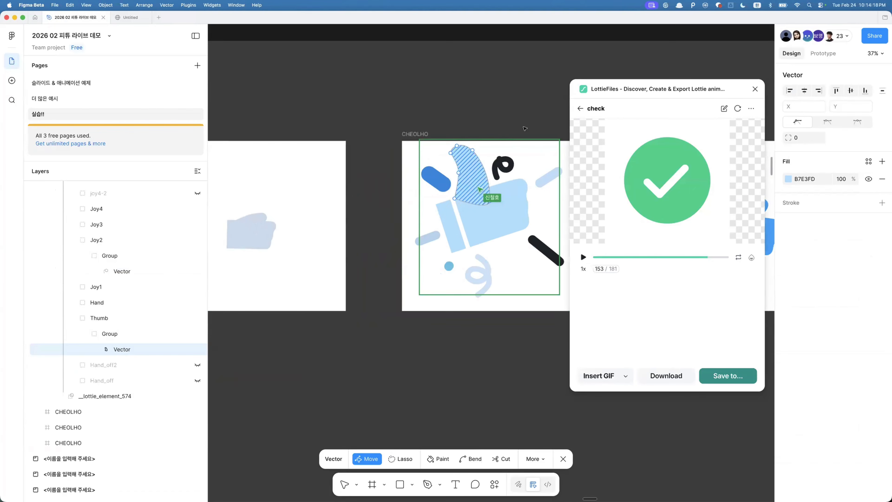
scroll(409, 179, "left", 3)
key("Escape")
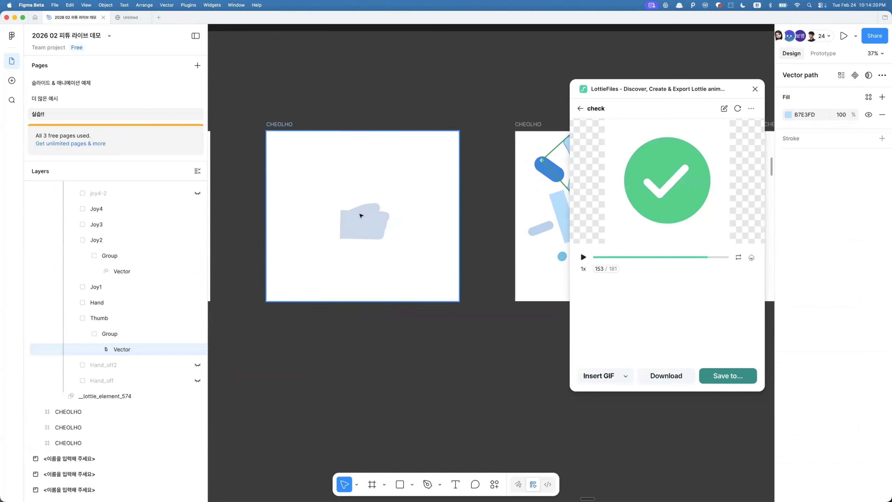
key("Escape")
left_click(369, 210, "super")
key("Return")
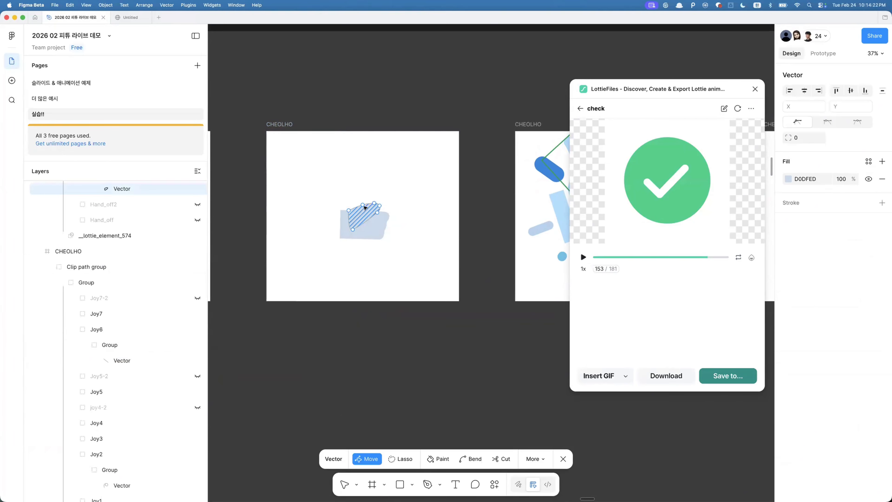
scroll(485, 183, "right", 3)
key("Escape")
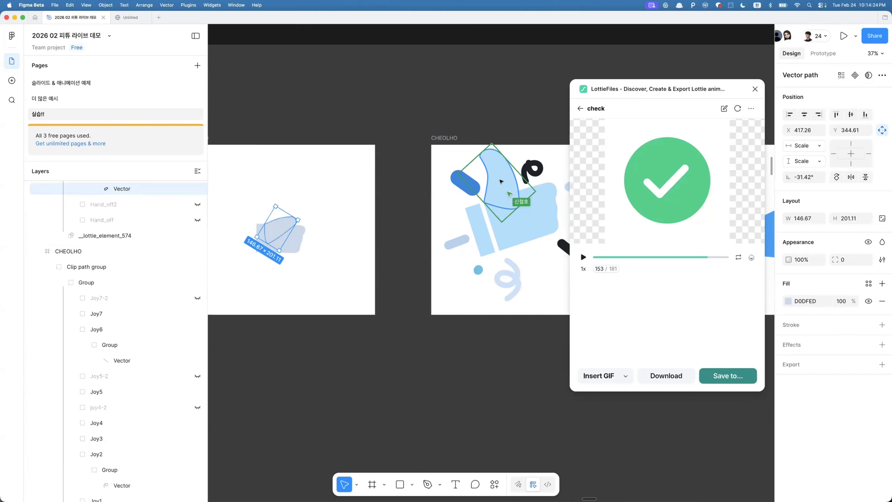
- Compare the thumb vectors in neighbouring frames and zoom out over the whole section
left_click(510, 159, "super")
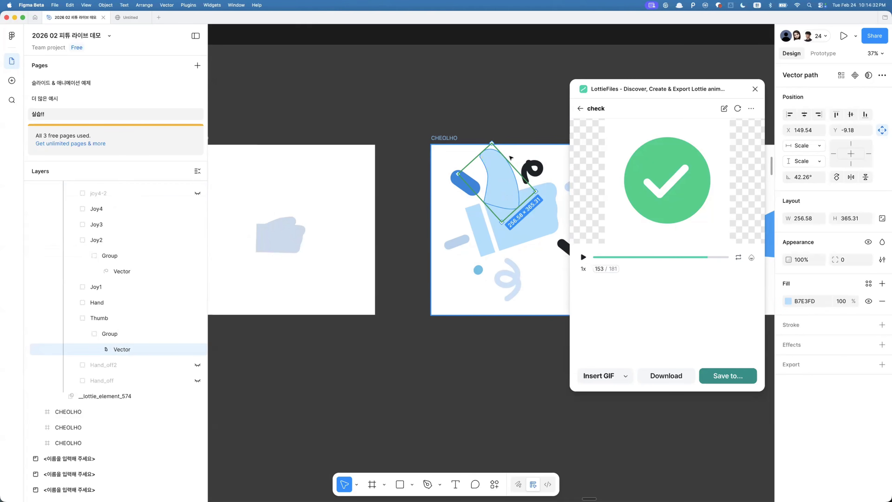
left_click(283, 221)
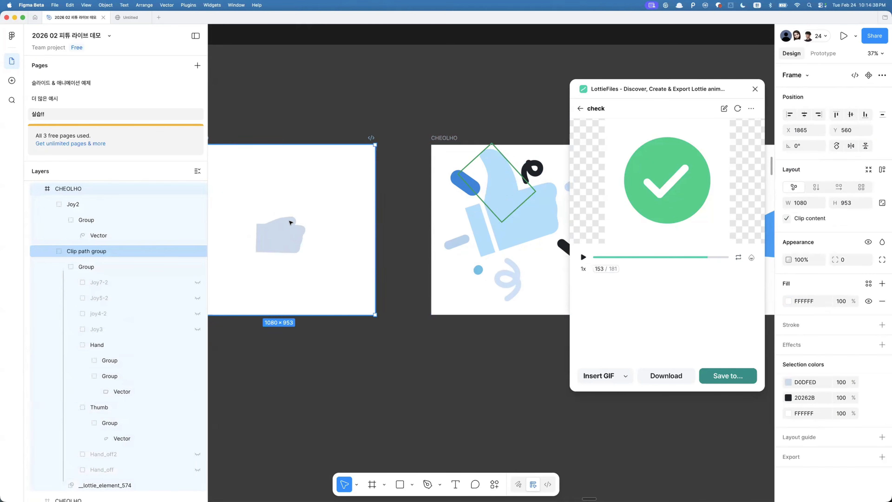
left_click(495, 181)
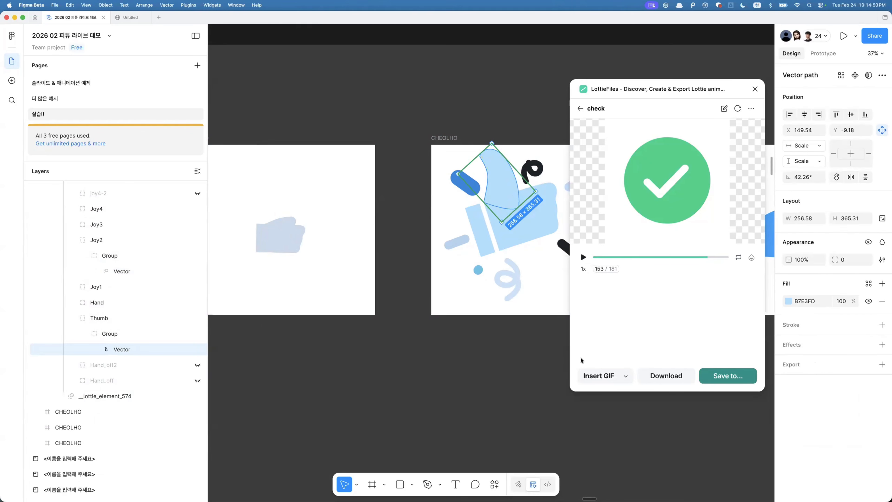
left_click(519, 381)
scroll(519, 381, "down", 10)
scroll(519, 381, "down", 5)
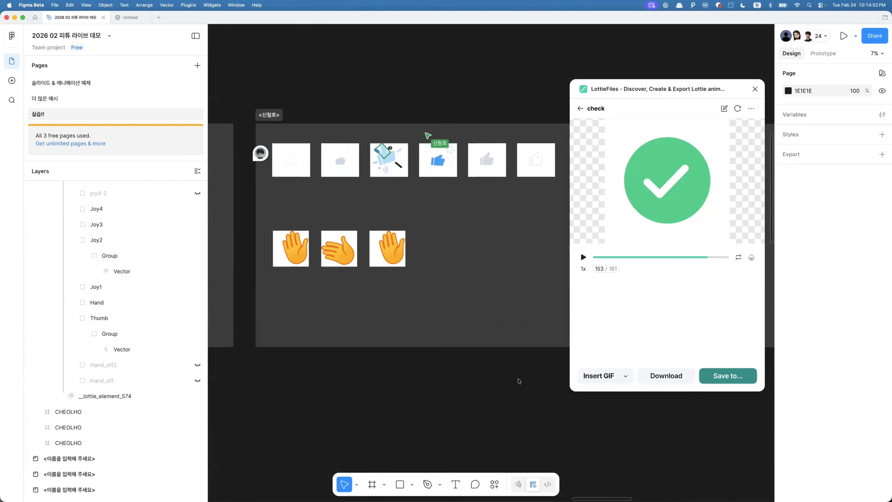
- Close the LottieFiles plugin window and switch to the 더 많은 예시 page
scroll(520, 381, "down", 4)
left_click(755, 89)
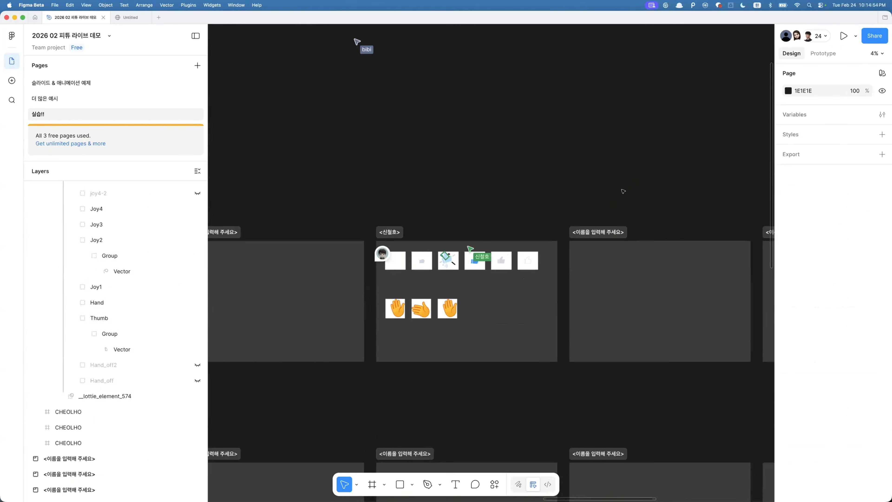
scroll(623, 191, "down", 2)
scroll(623, 191, "down", 4)
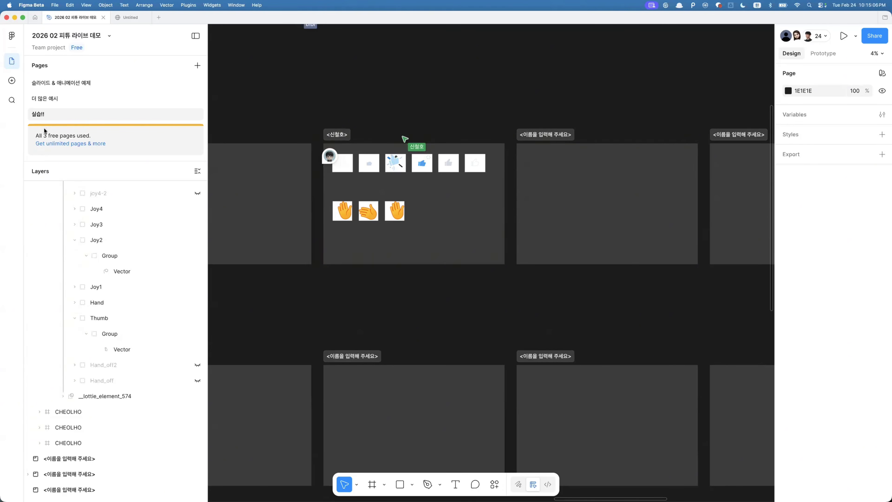
left_click(51, 100)
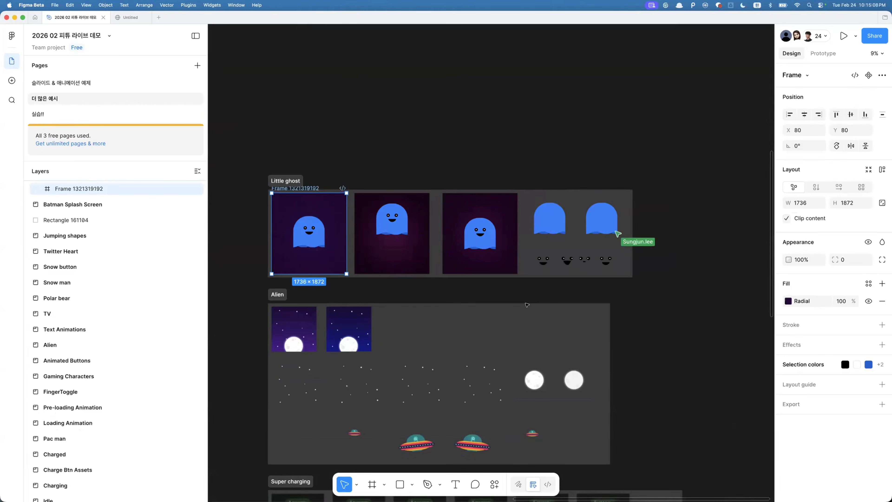
- Select the Shaun the Sheep frame and open the Export to Lottie plugin on it
scroll(527, 304, "down", 3)
scroll(520, 331, "down", 5)
scroll(519, 331, "left", 3)
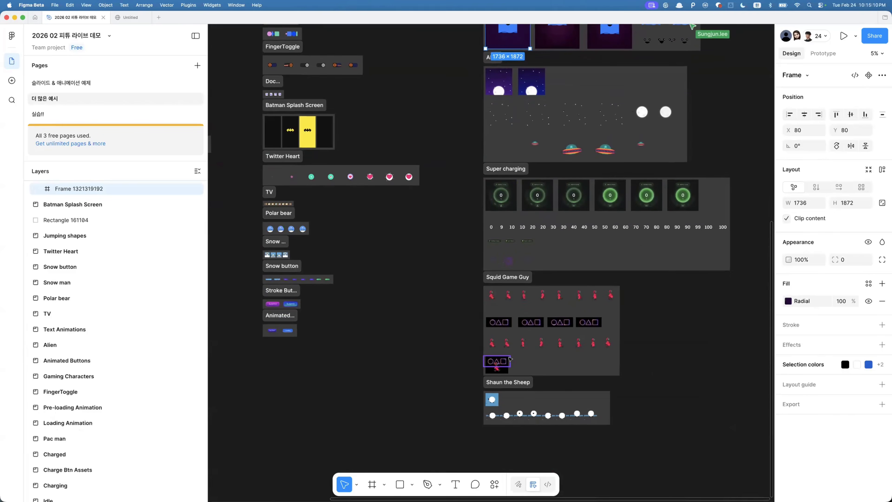
scroll(510, 359, "up", 5)
scroll(508, 404, "down", 5)
scroll(466, 374, "up", 4)
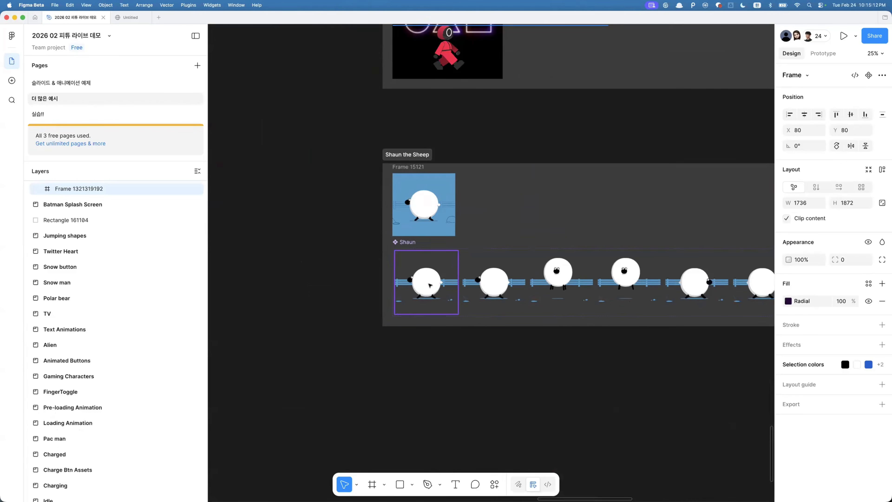
left_click(424, 207)
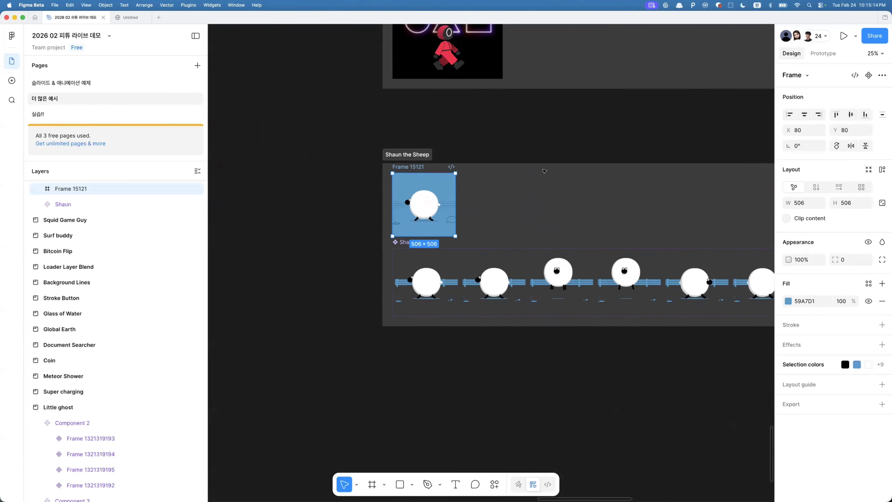
key("super+k")
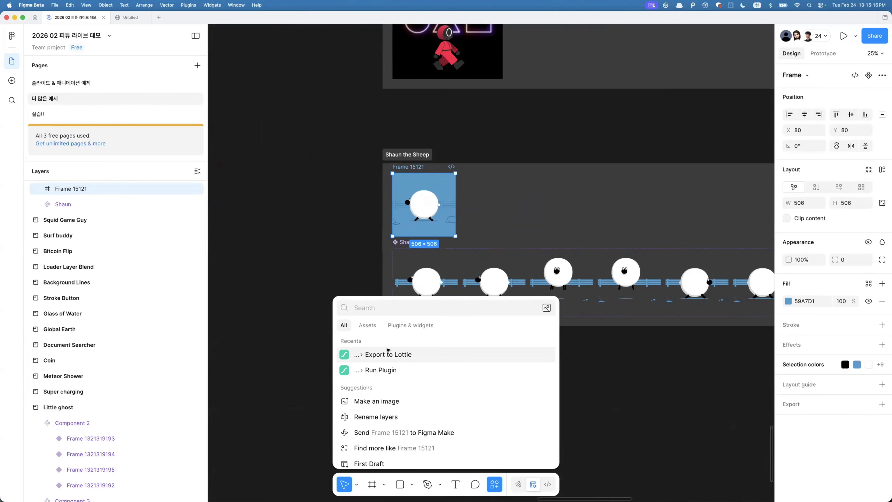
left_click(388, 353)
scroll(522, 187, "down", 3)
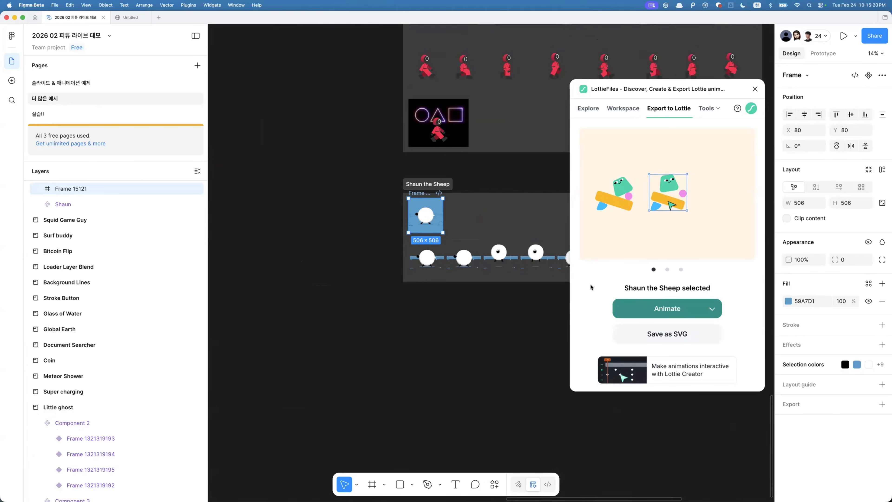
left_click(712, 308)
mouse_move(688, 285)
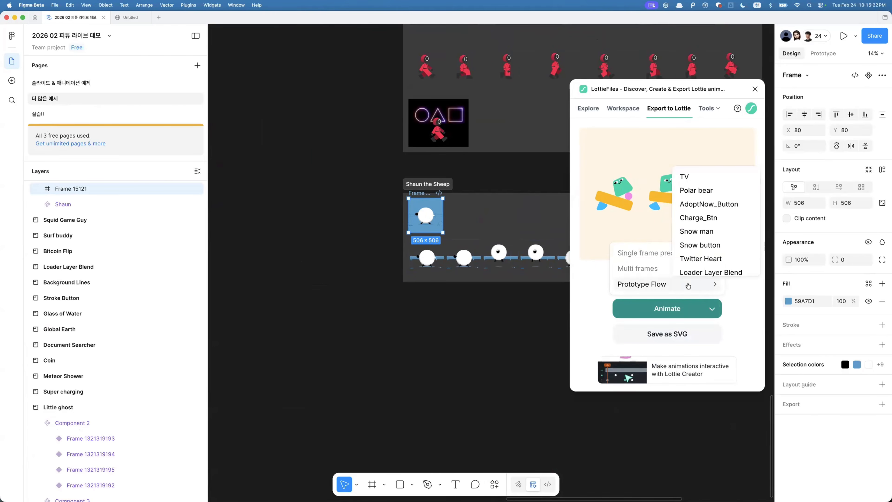
scroll(709, 262, "down", 3)
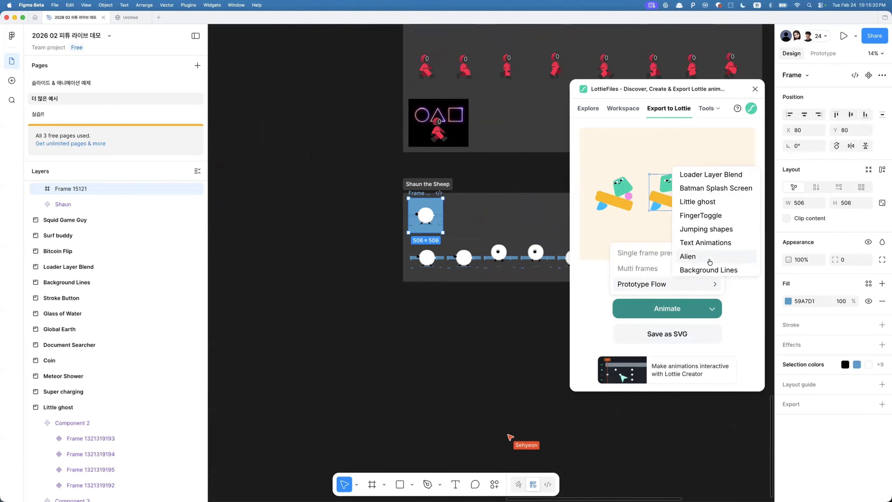
left_click(590, 198)
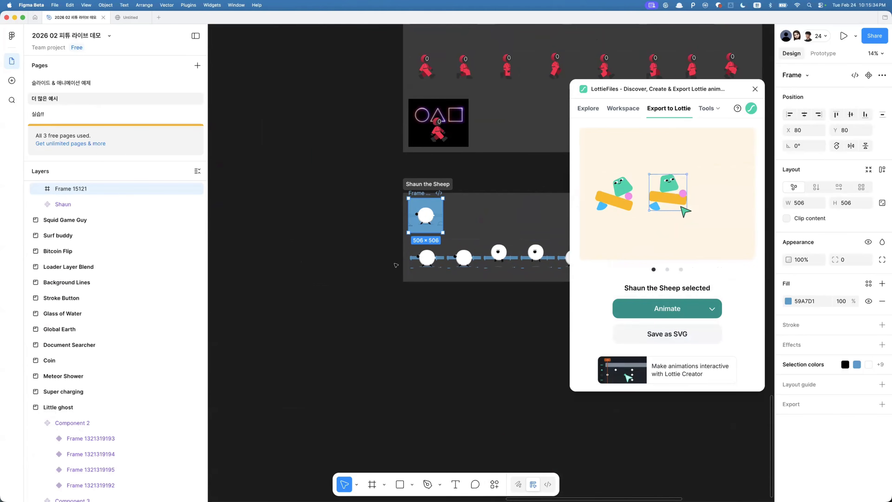
scroll(394, 263, "up", 4)
left_click(712, 308)
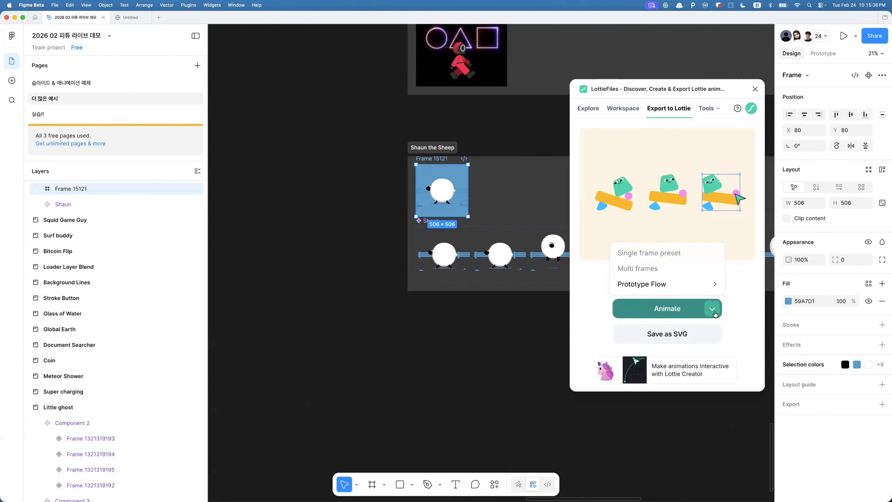
scroll(696, 246, "down", 5)
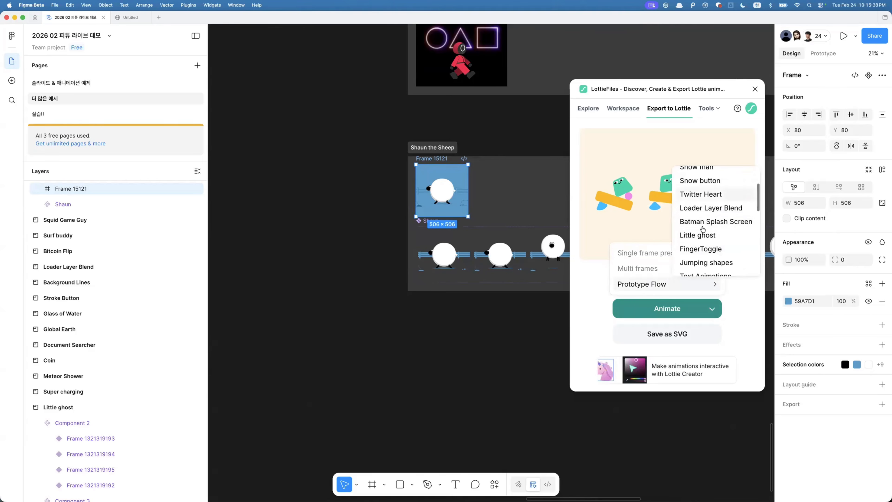
scroll(702, 229, "down", 2)
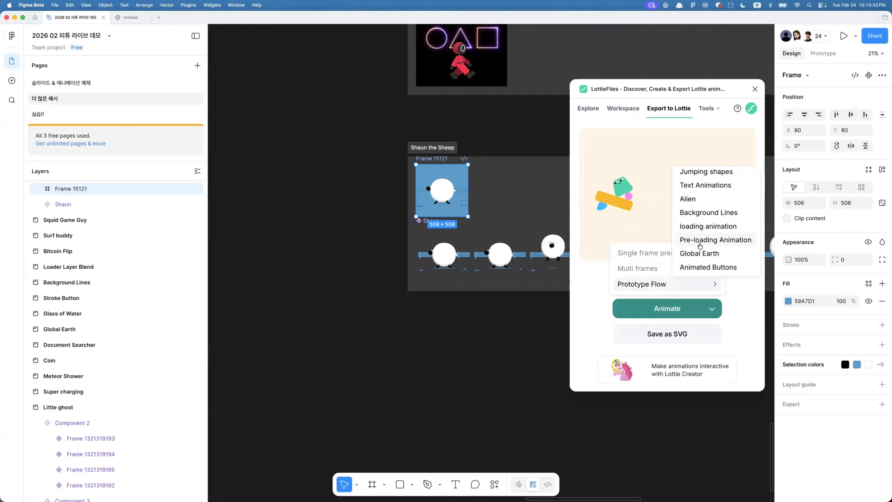
scroll(699, 239, "up", 3)
left_click(697, 246)
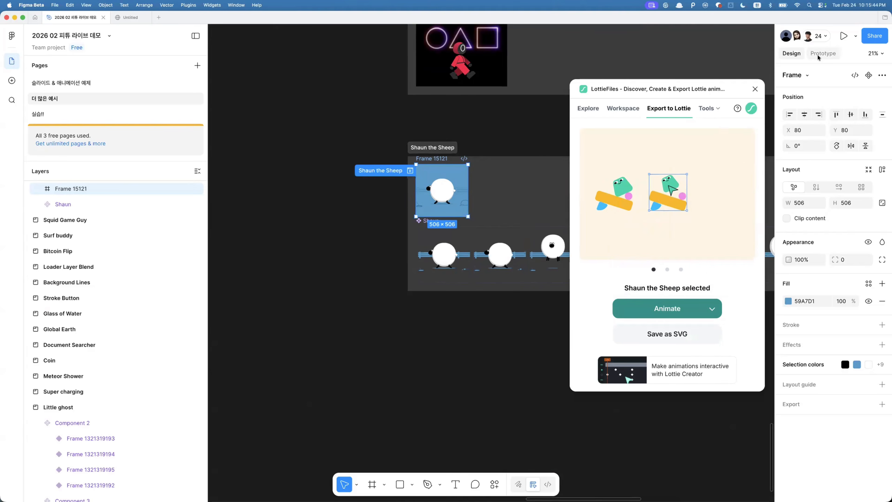
- Export the Shaun the Sheep prototype flow to Lottie with the Animate option
left_click(712, 309)
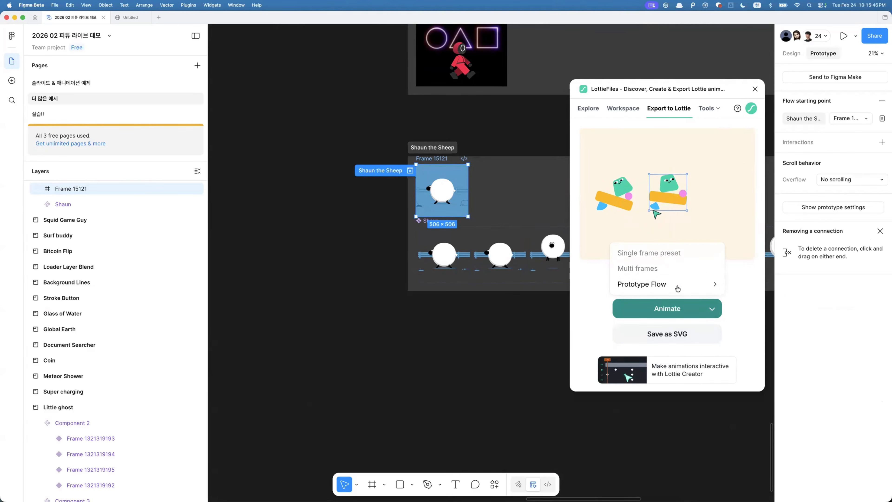
scroll(710, 221, "down", 10)
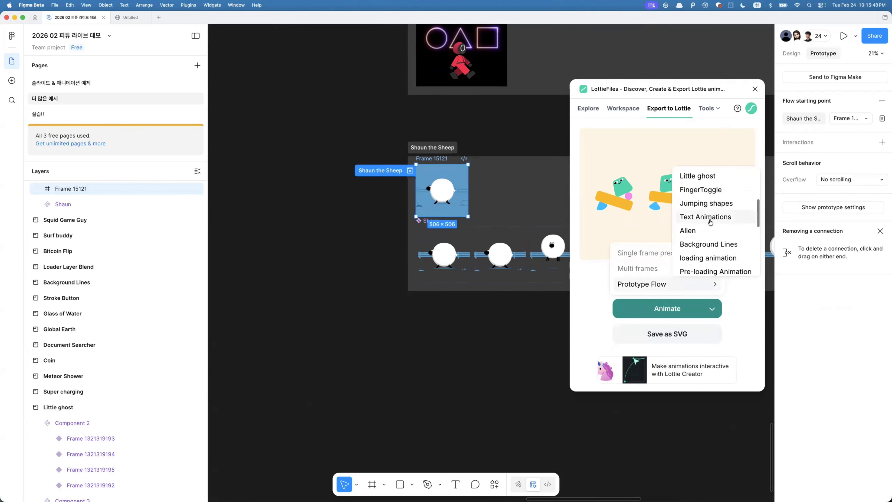
scroll(710, 222, "down", 3)
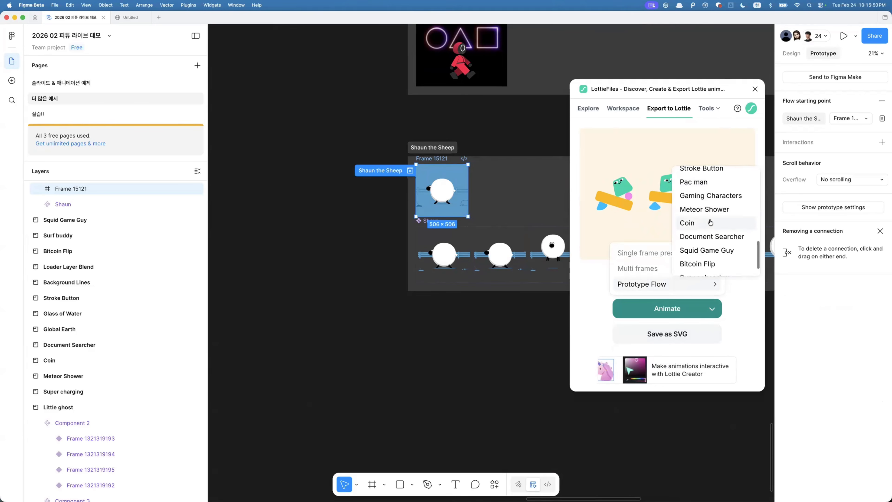
scroll(710, 221, "up", 2)
scroll(710, 222, "down", 4)
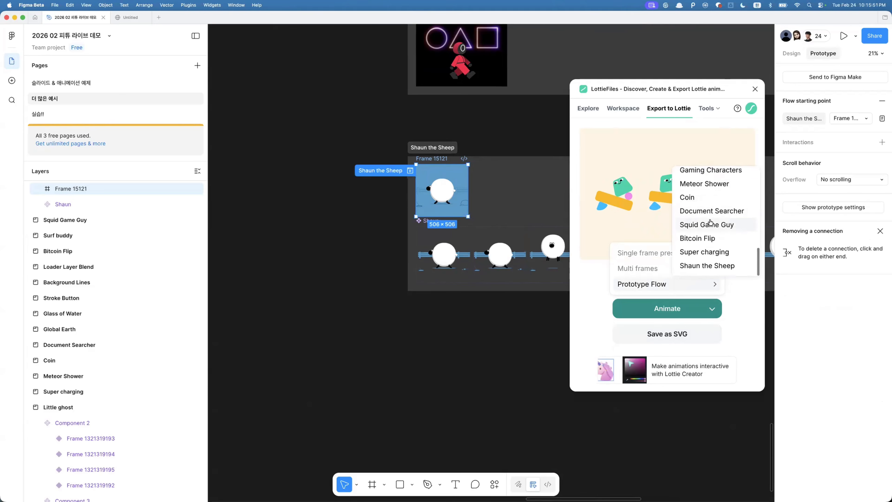
left_click(710, 266)
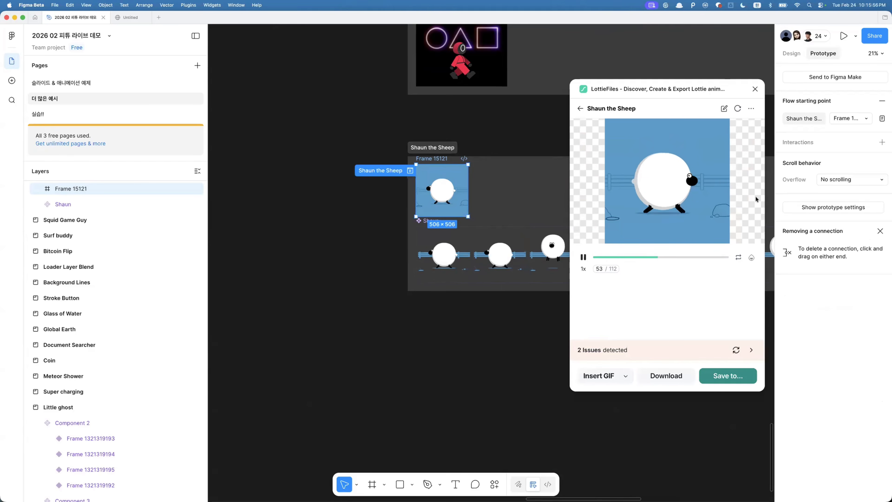
- Inspect the Shaun component's variant frames and their prototype connections on the canvas
left_click_drag(563, 284, 461, 338)
scroll(461, 338, "up", 5)
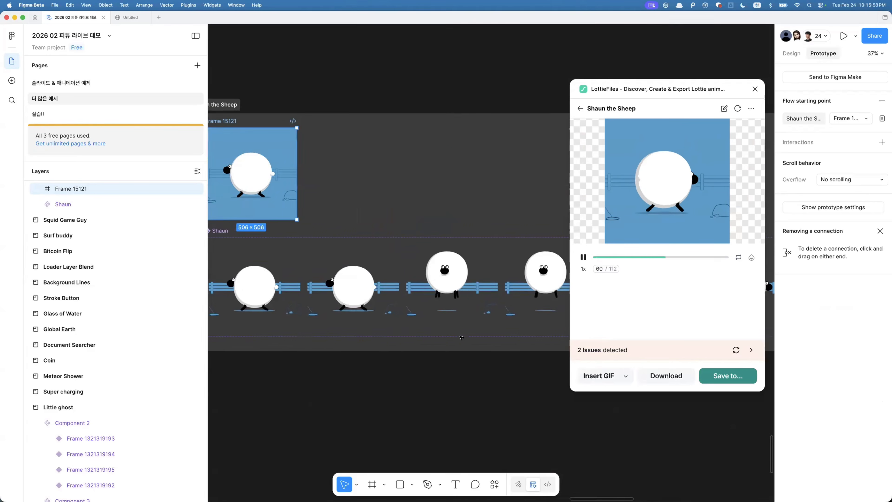
scroll(368, 303, "up", 2)
left_click(390, 309)
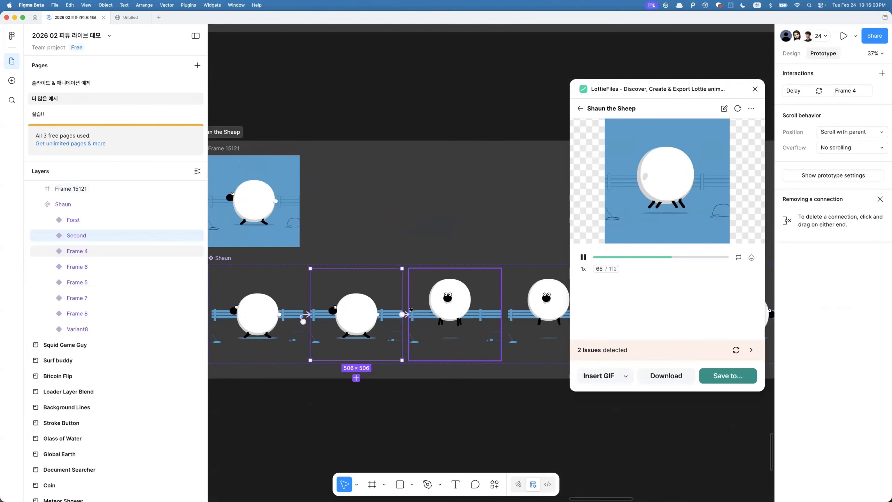
scroll(410, 310, "up", 3)
scroll(470, 348, "left", 2)
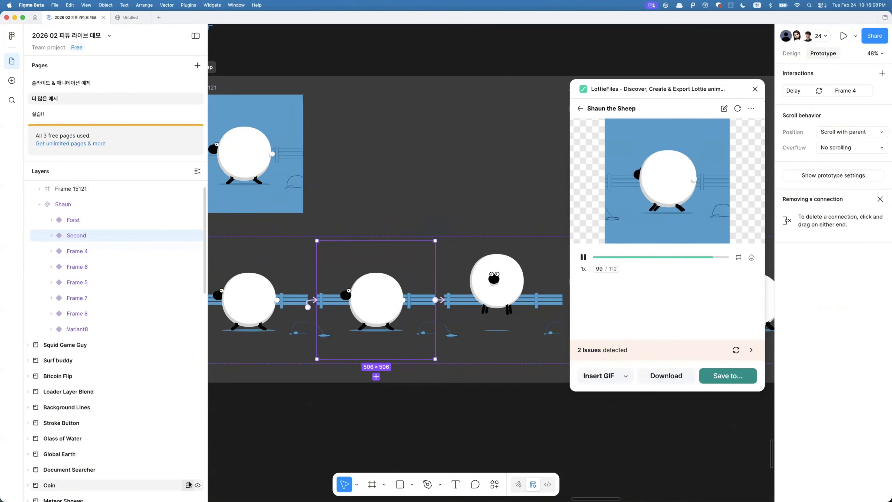
- Switch to the LottieFiles web app and set the preview player to dotLottie Player (ThorVG)
mouse_move(88, 492)
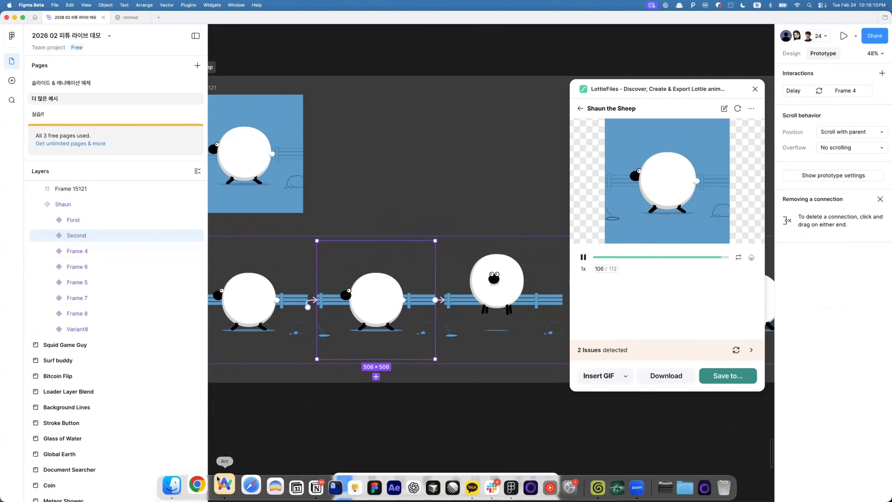
left_click(221, 489)
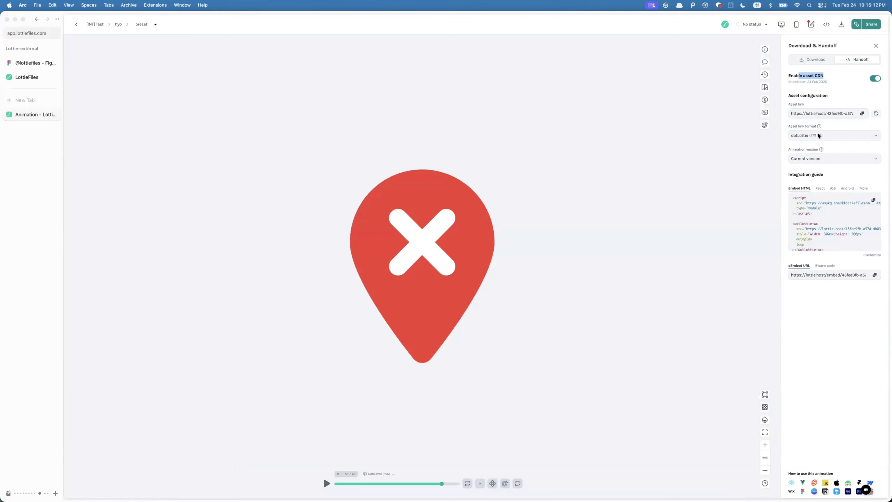
left_click(839, 79)
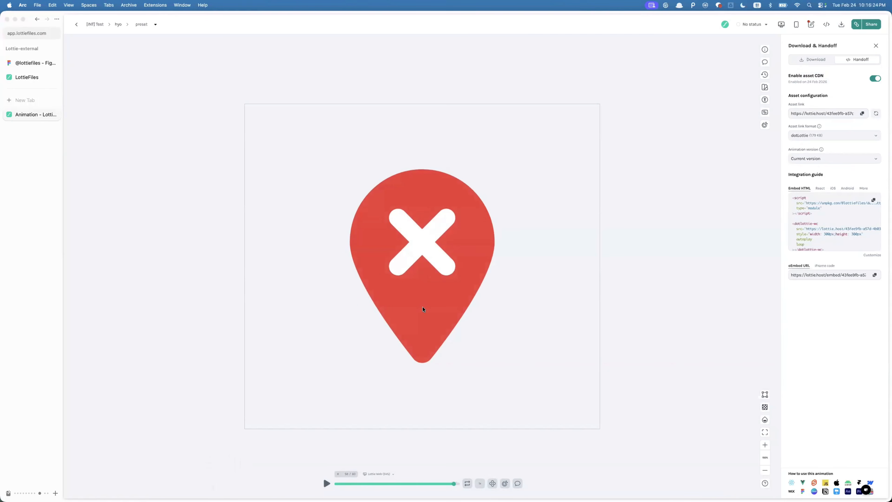
left_click(381, 475)
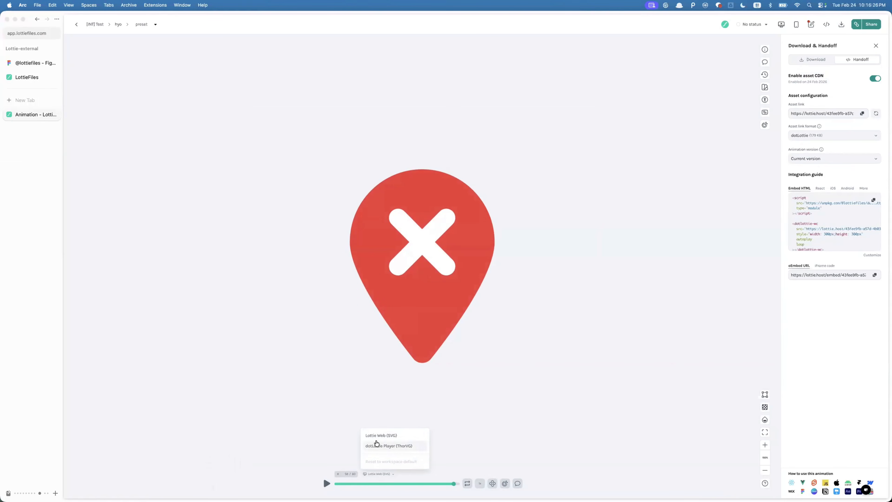
left_click(375, 443)
- Play and pause the animation preview to check its playback with the selected player
left_click(381, 476)
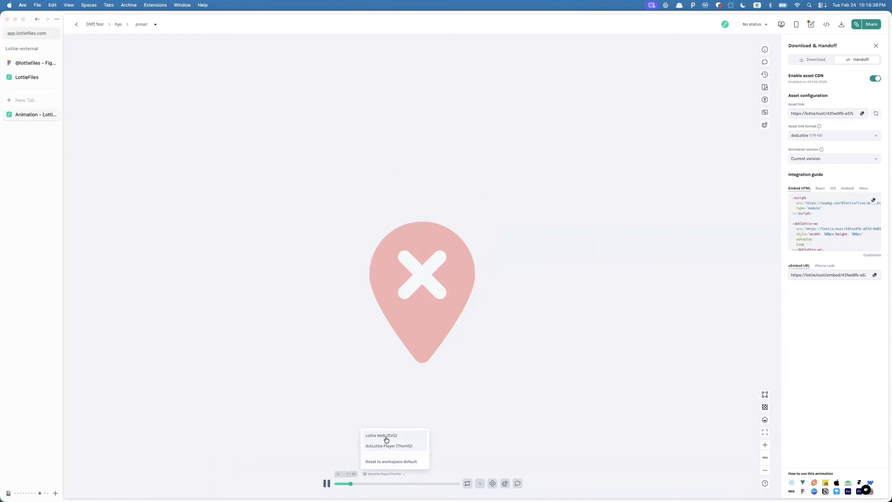
left_click(335, 419)
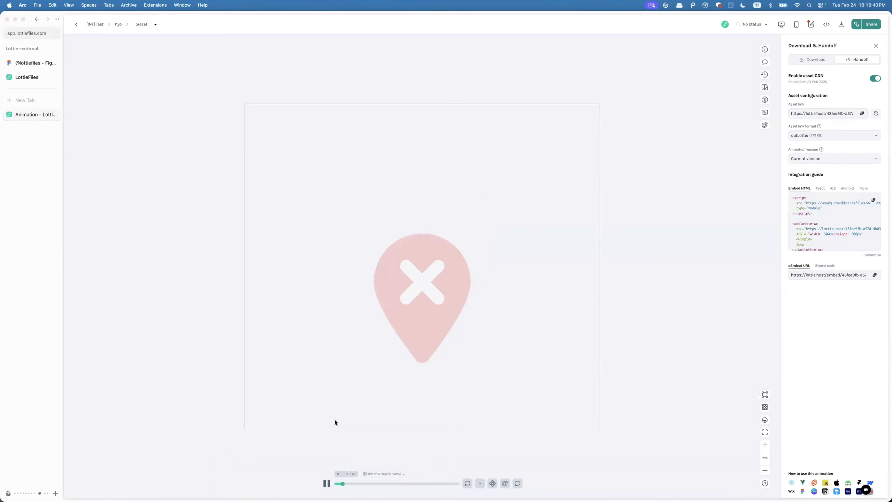
left_click(326, 484)
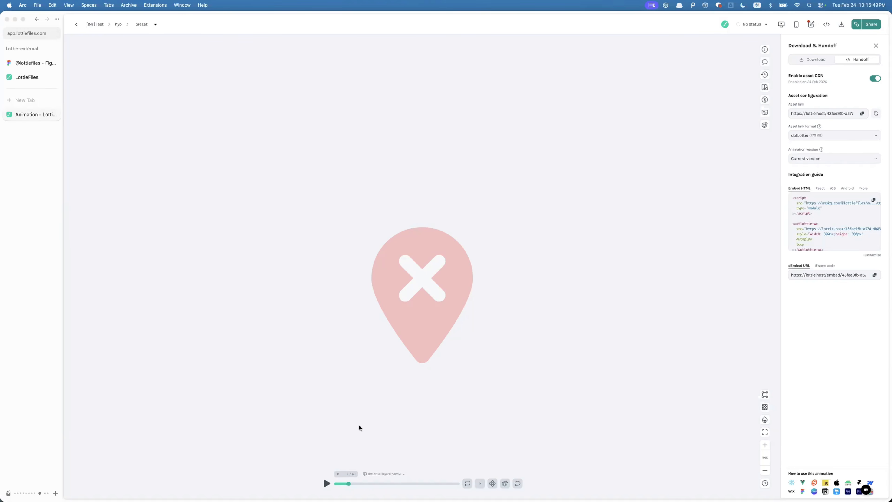
left_click(326, 484)
mouse_move(322, 490)
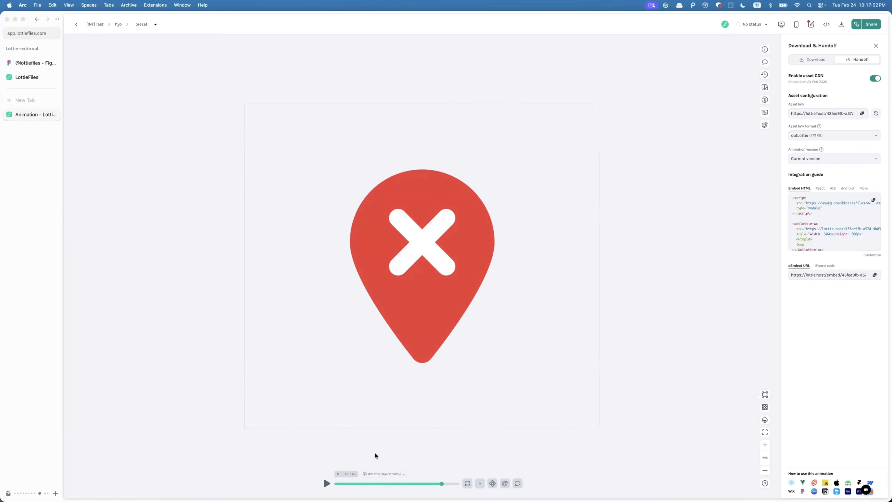
left_click(399, 477)
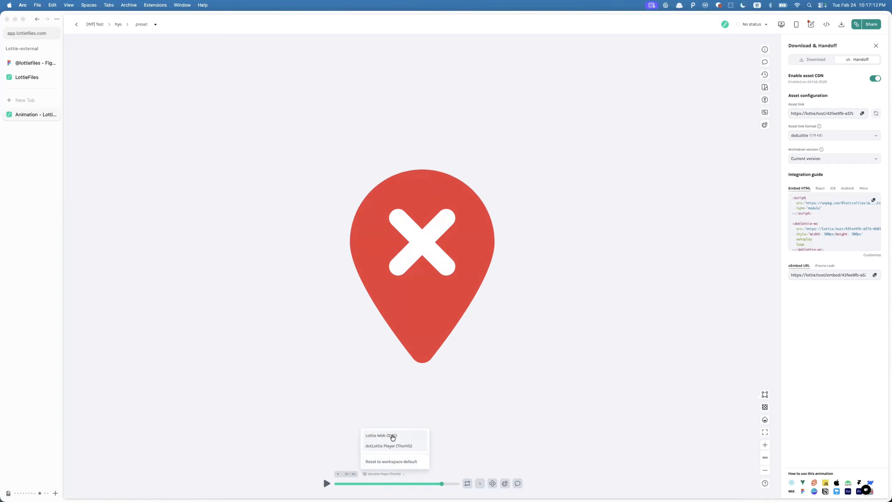
left_click(477, 334)
left_click(394, 474)
left_click(466, 226)
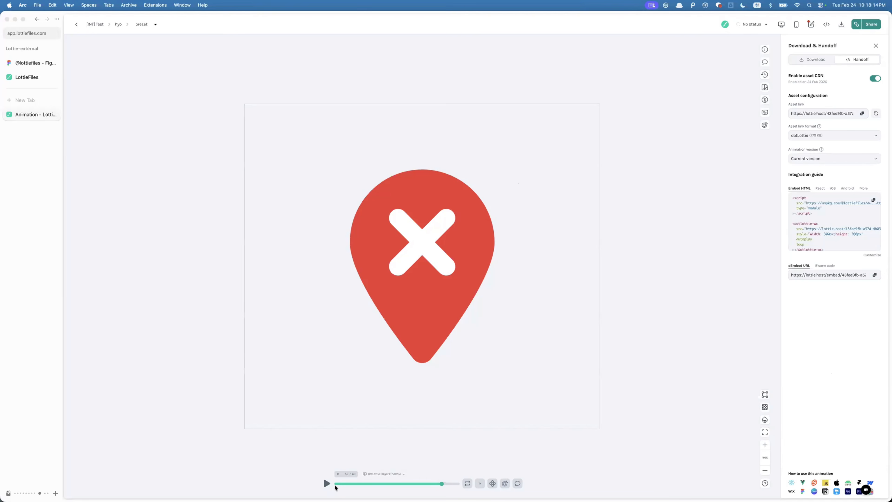
left_click(327, 483)
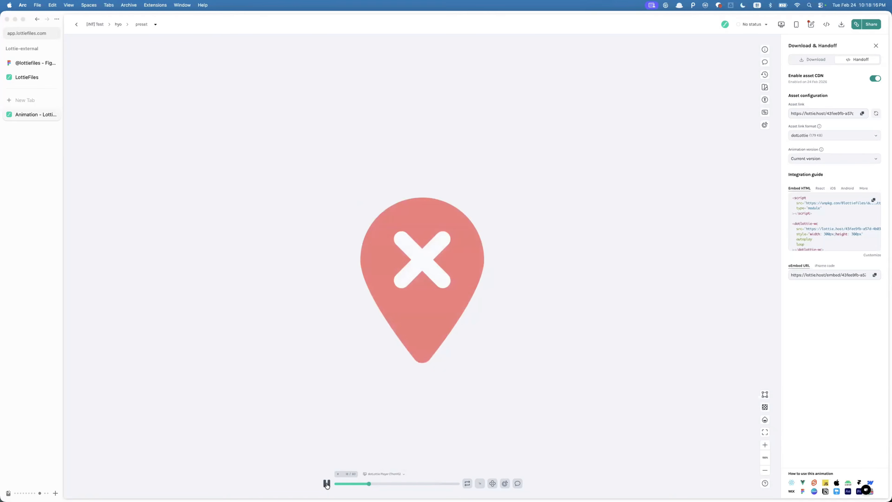
left_click(326, 483)
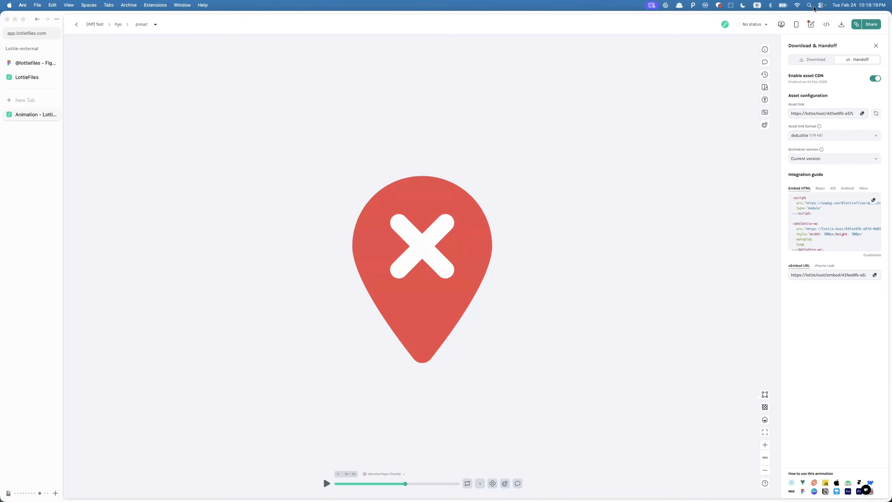
- Open the animation in Lottie Creator and preview it by playing, pausing and scrubbing the timeline
left_click(810, 25)
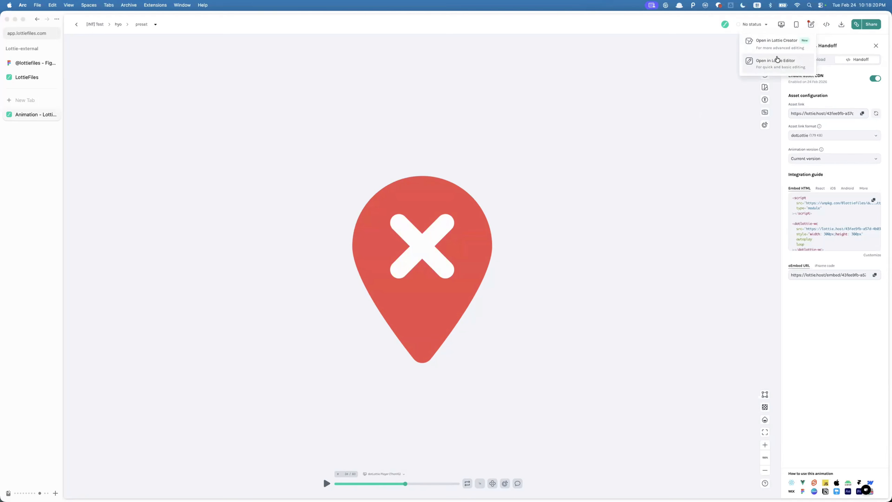
left_click(777, 48)
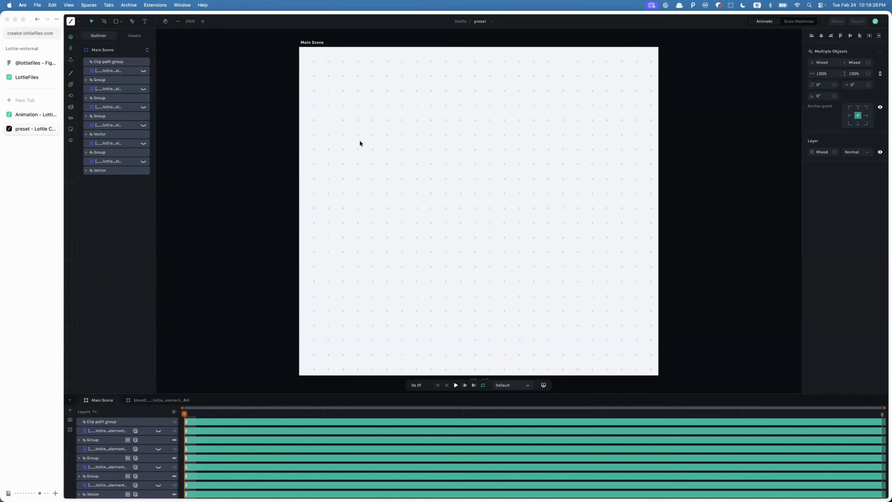
key("space")
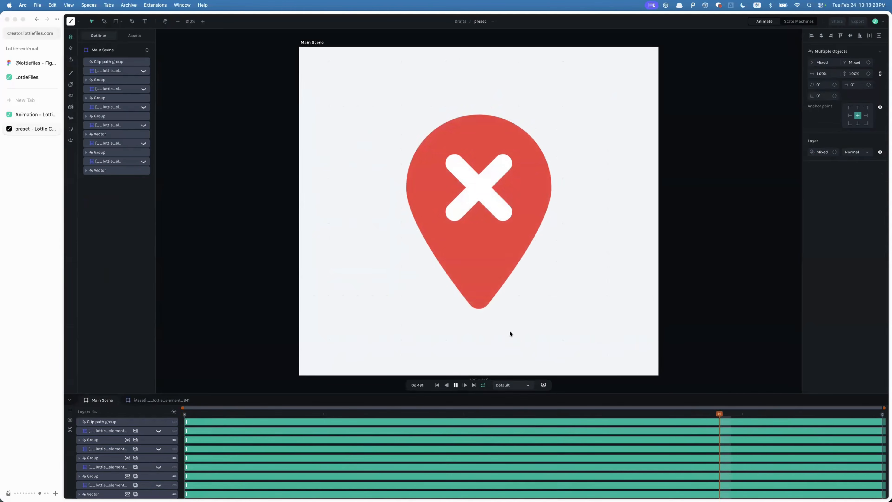
key("space")
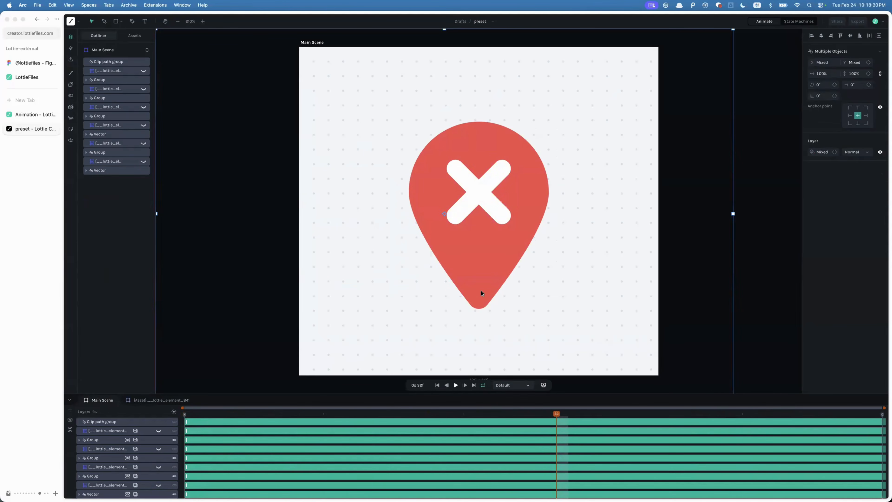
left_click_drag(199, 412, 398, 414)
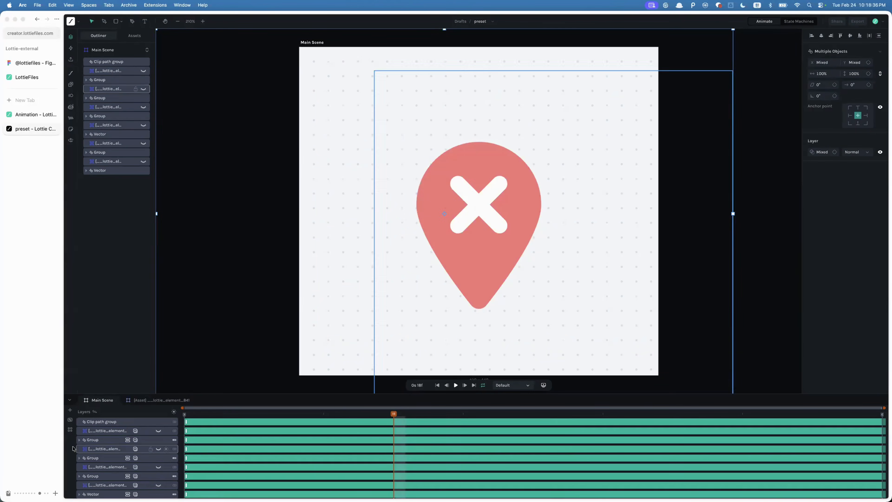
left_click_drag(260, 413, 194, 412)
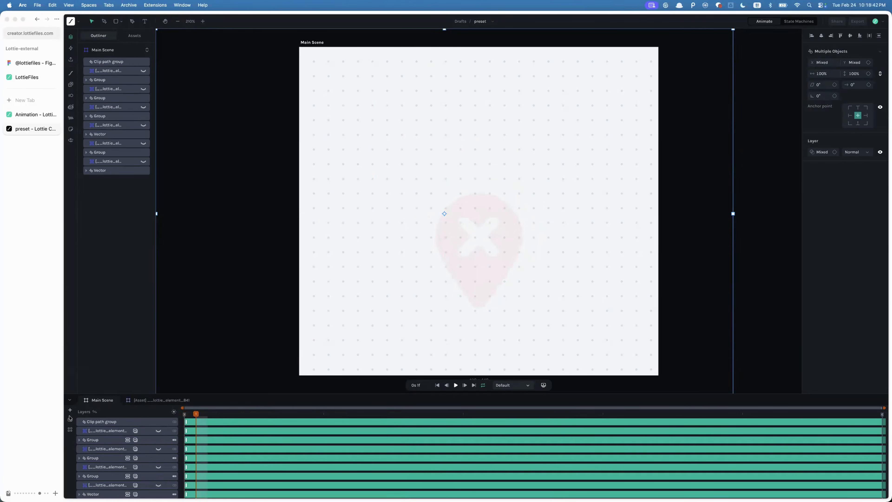
- Add a segment to the main scene spanning frames 0 to 1
left_click(70, 429)
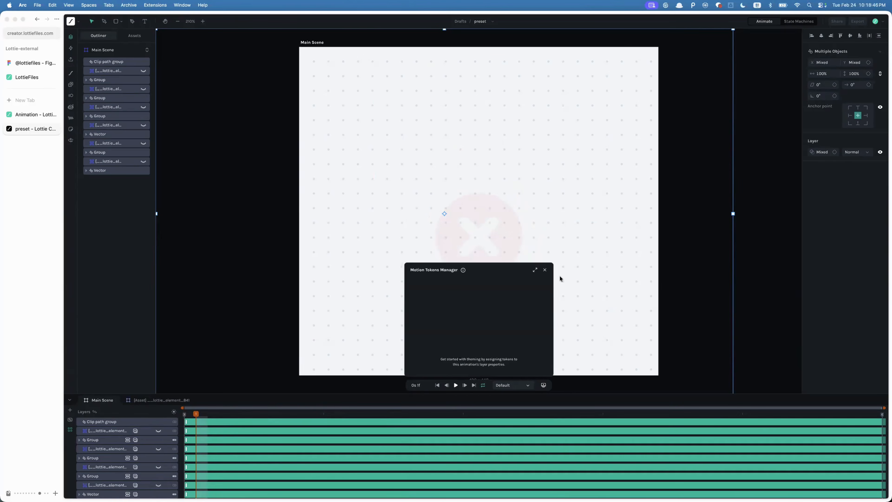
left_click(545, 270)
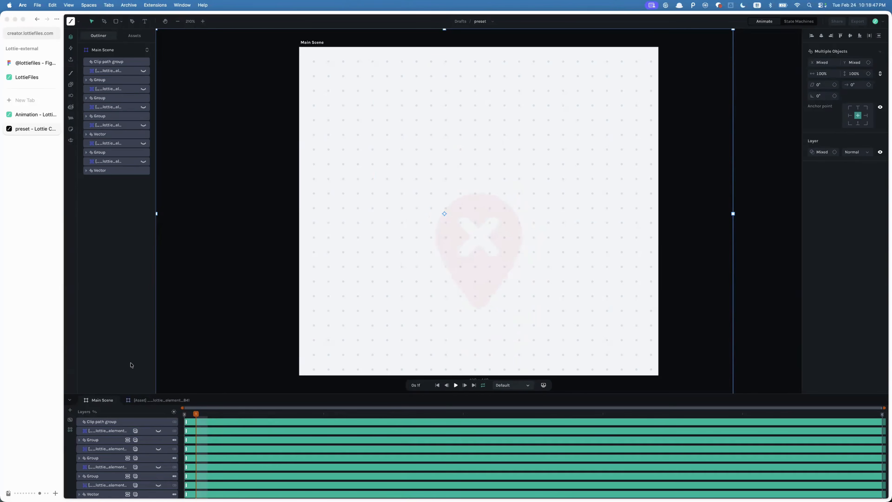
left_click(69, 419)
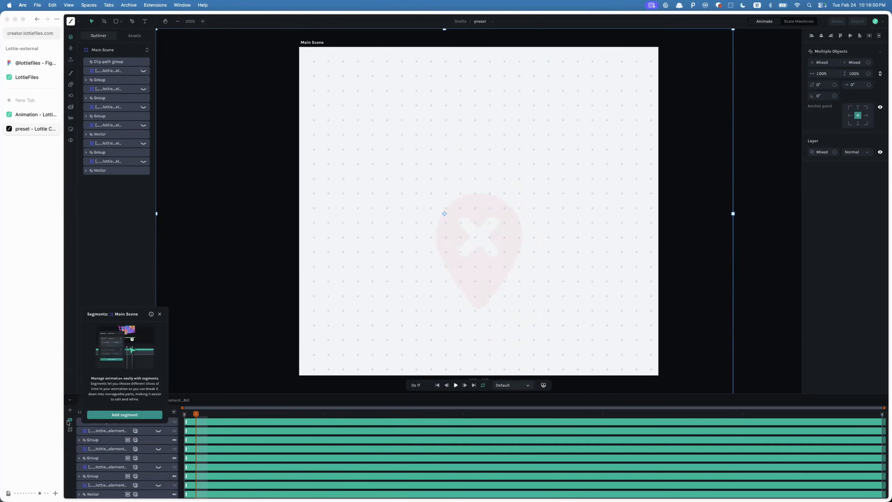
left_click(124, 415)
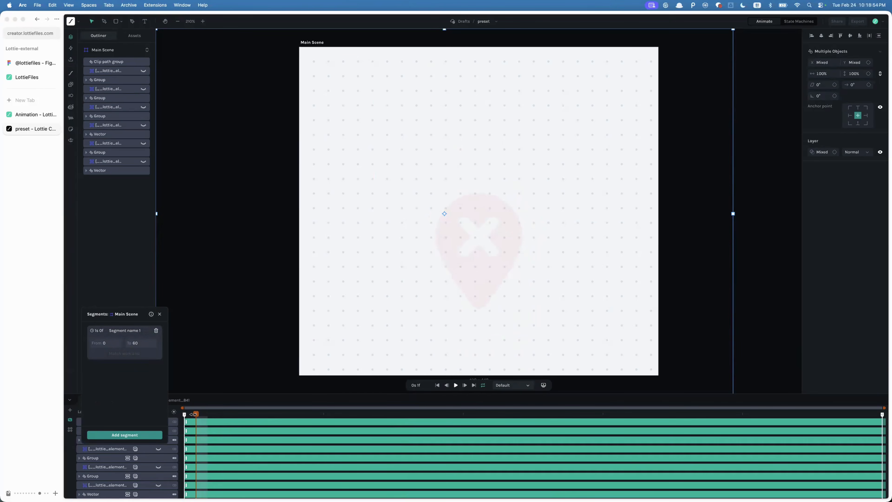
double_click(138, 343)
type("1")
key("Return")
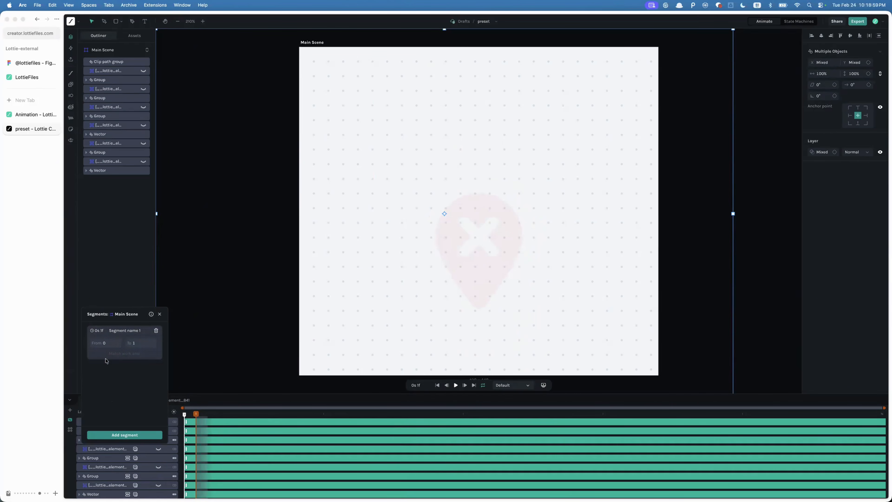
- Rename the segment as first
left_click(124, 330)
key("BackSpace")
key("ctrl+space")
type("first")
- Add another segment and name it animation
left_click(125, 434)
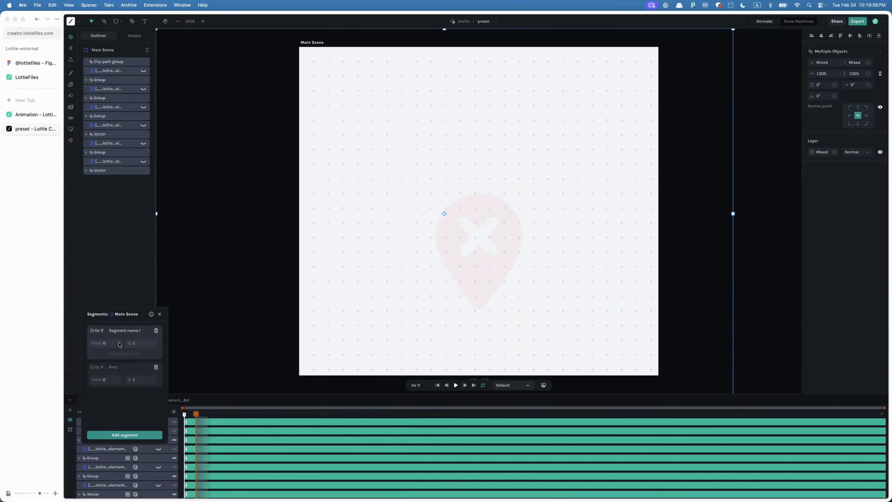
double_click(124, 332)
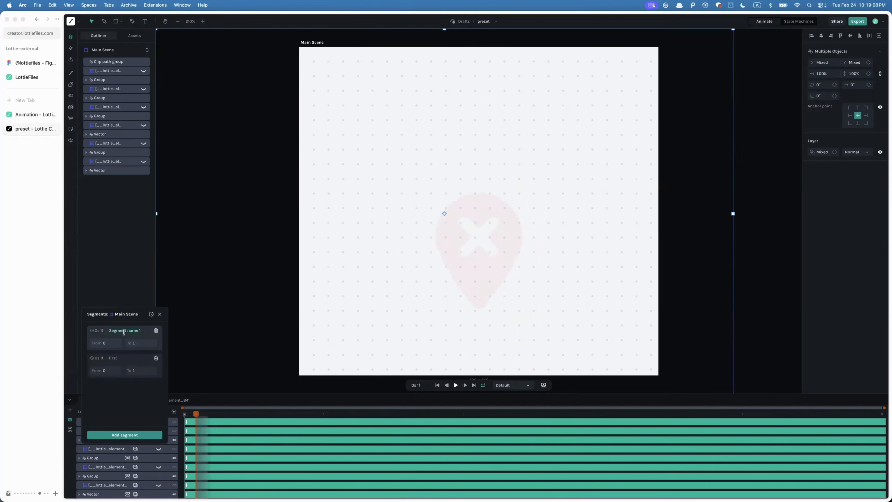
type("animation")
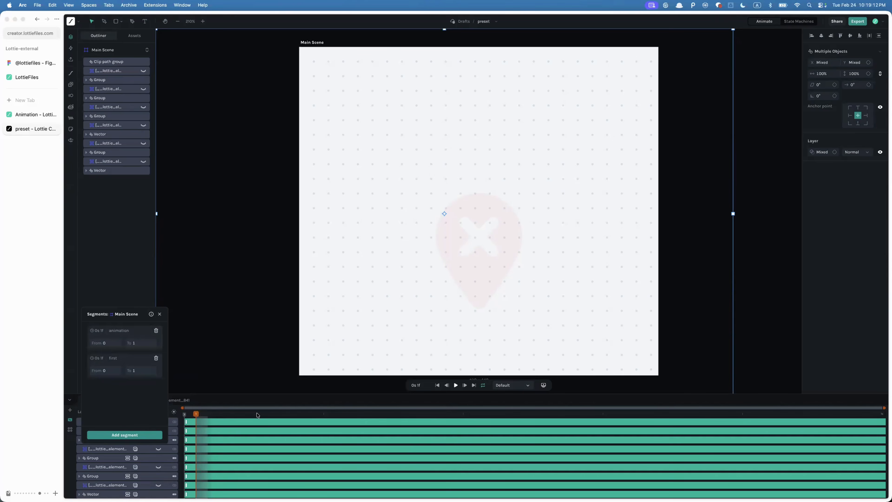
- Set the animation segment's range from frame 1 to 35
left_click_drag(197, 414, 582, 404)
left_click(107, 343)
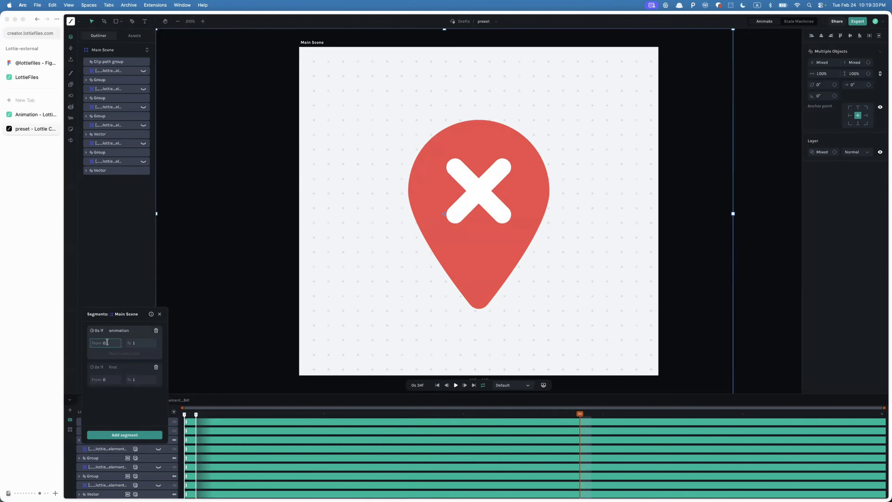
left_click(138, 343)
left_click_drag(138, 342, 48, 355)
type("35")
left_click(107, 343)
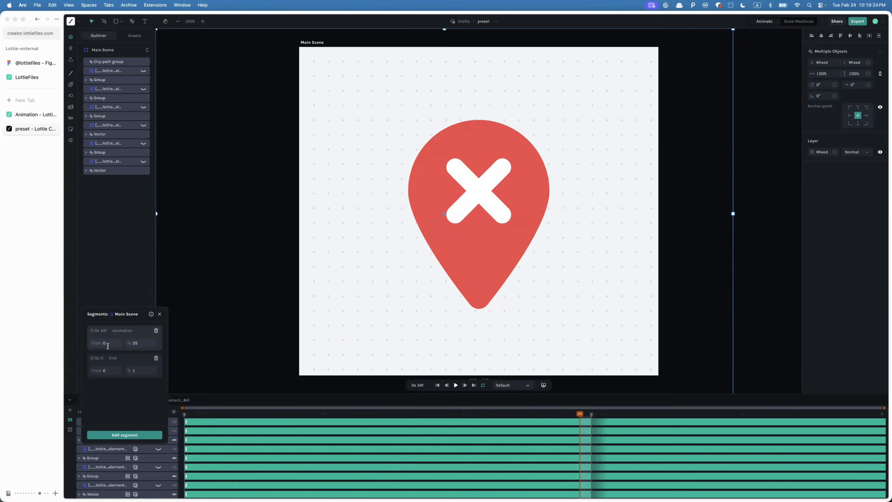
- Add a third segment named end spanning frames 35 to 36
left_click(119, 395)
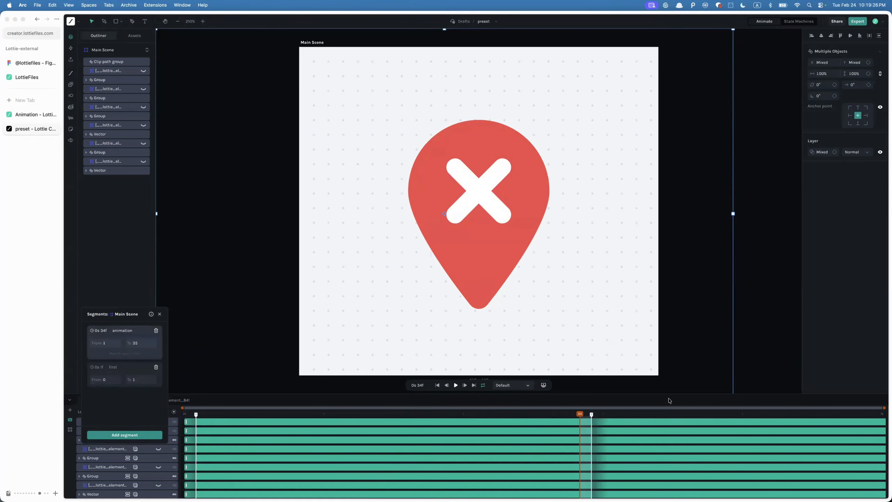
mouse_move(581, 416)
left_mouse_down()
mouse_move(876, 418)
mouse_move(593, 421)
mouse_move(601, 418)
left_mouse_up()
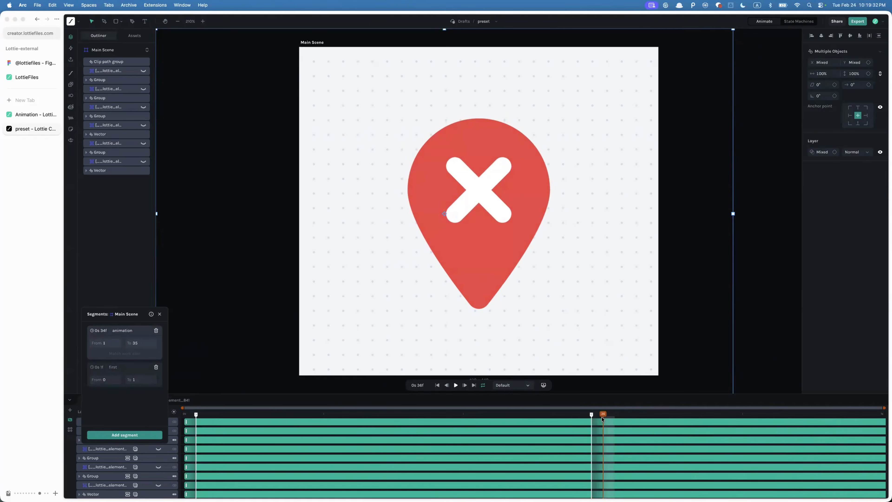
left_click(129, 435)
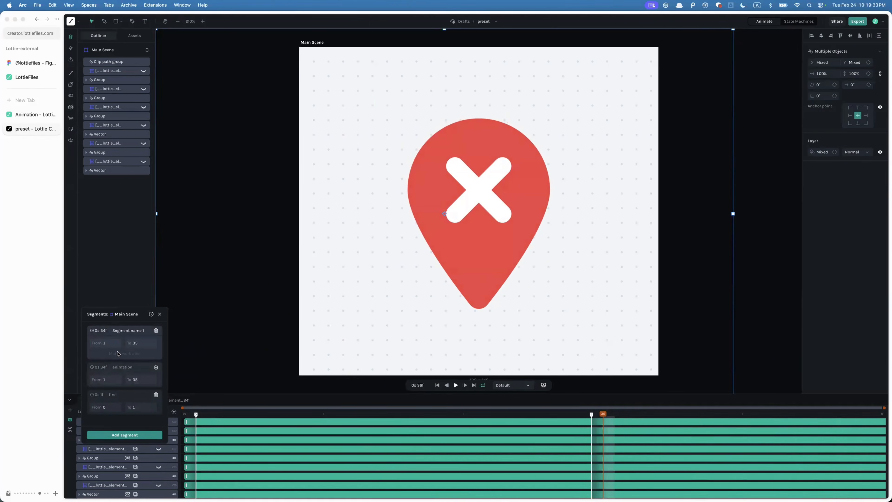
left_click(125, 330)
type("end")
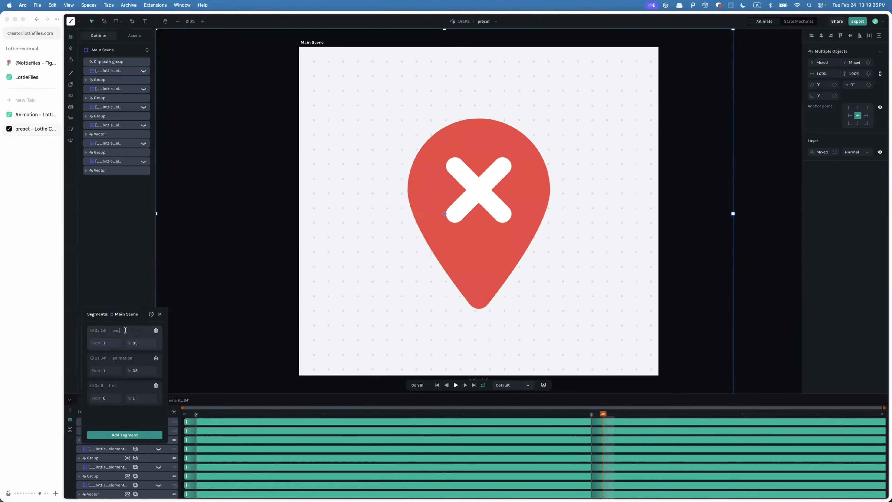
left_click(112, 341)
type("34")
key("Tab")
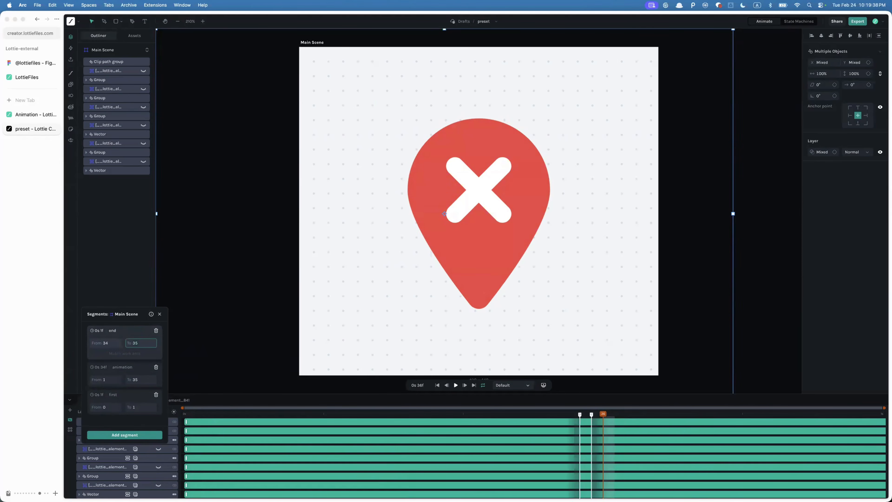
type("36")
key("shift+Tab")
type("35")
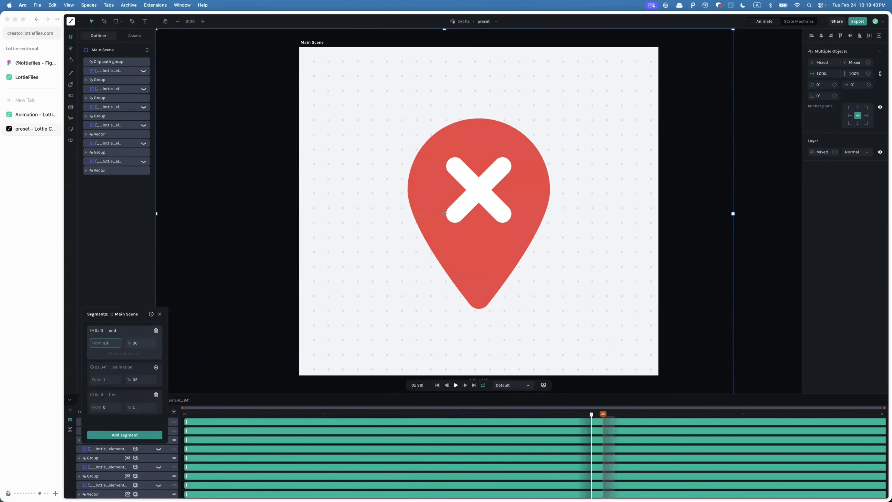
key("Return")
- Open the State Machines view and begin typing a click prompt in the AI Assistant
left_click(808, 22)
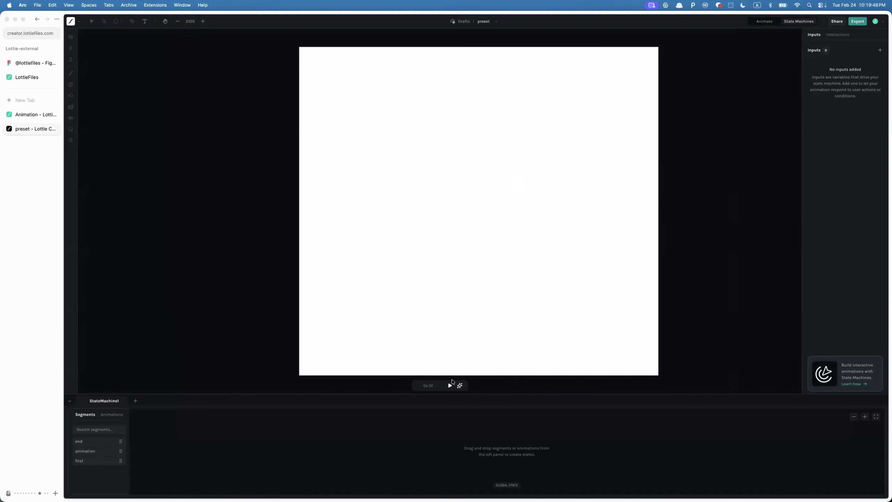
left_click(460, 385)
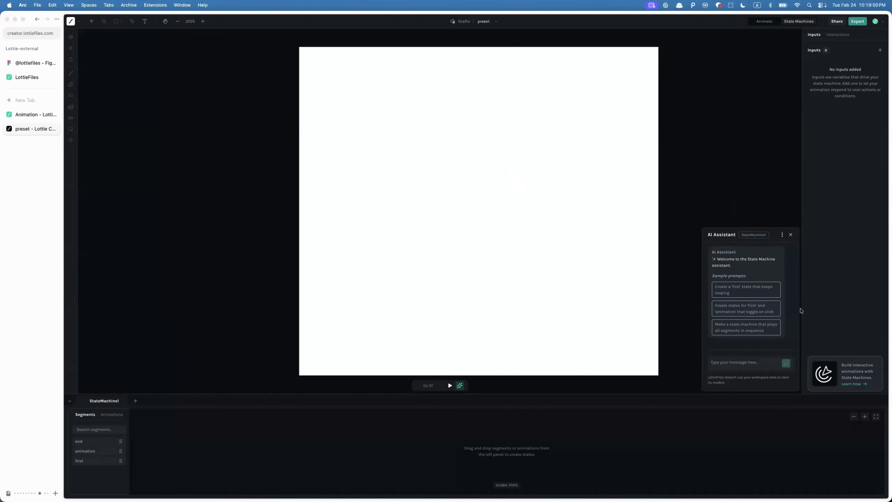
left_click(747, 362)
type("클리")
type("했을때")
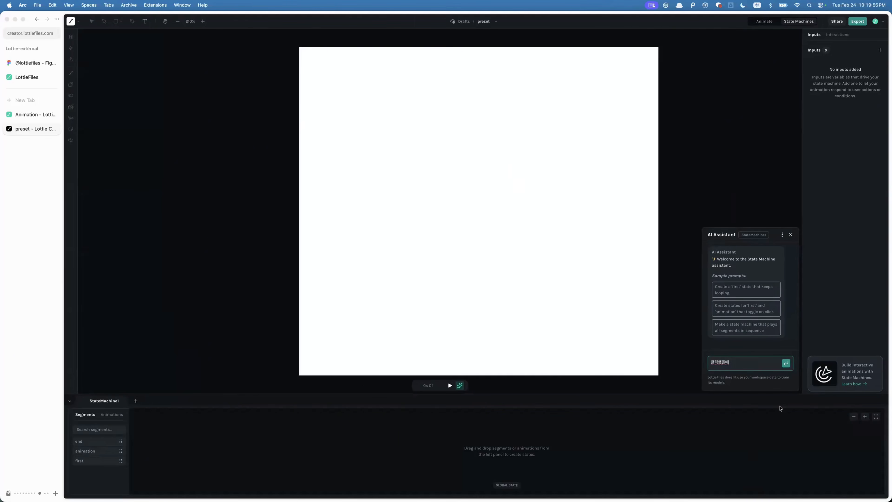
left_click(758, 410)
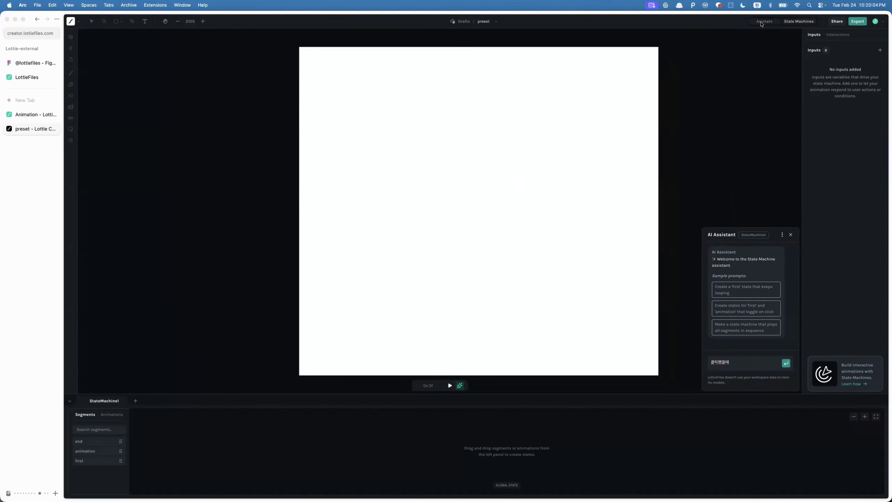
left_click(762, 22)
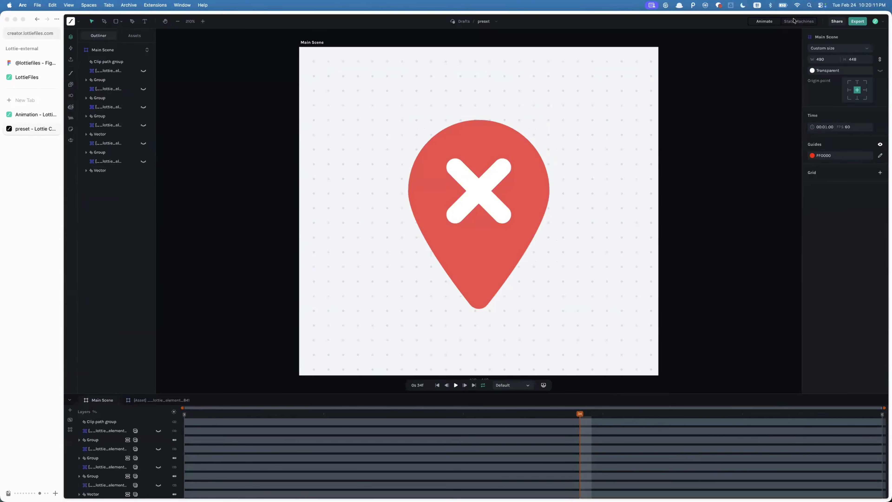
left_click(755, 24)
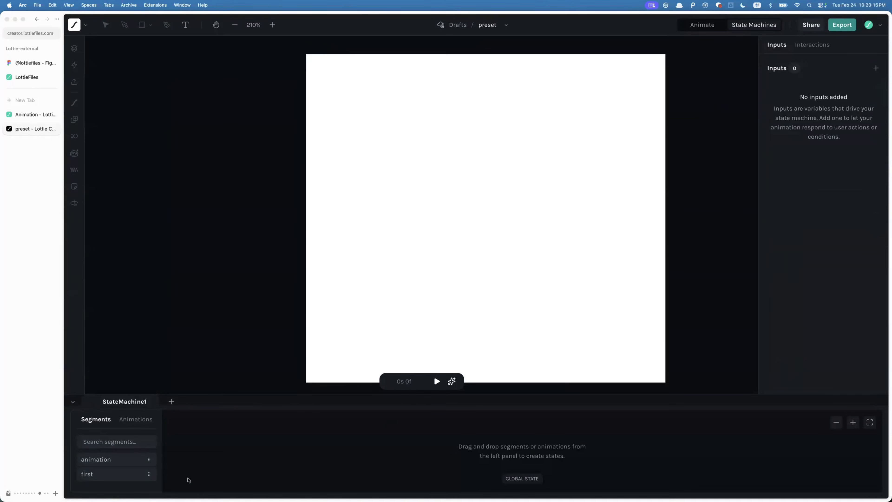
- Ask the AI Assistant: 클릭하면 아이콘 나오게 해주세요
left_click(451, 383)
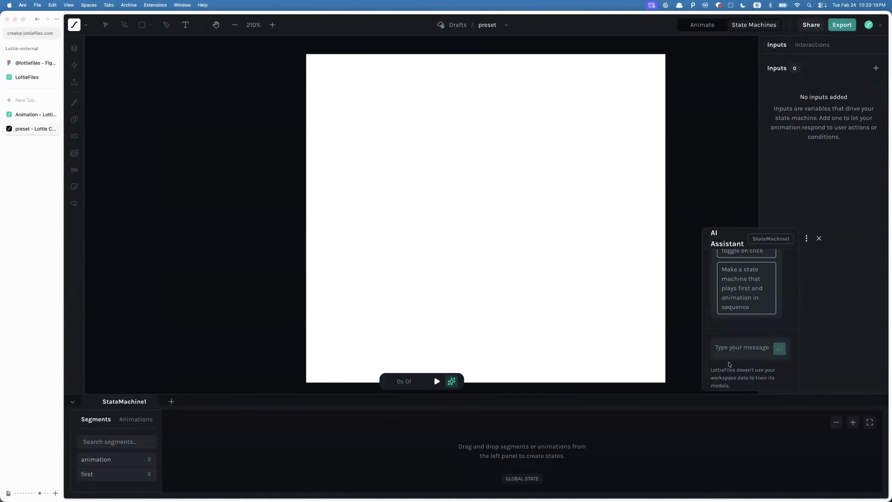
left_click(739, 351)
type("클릭")
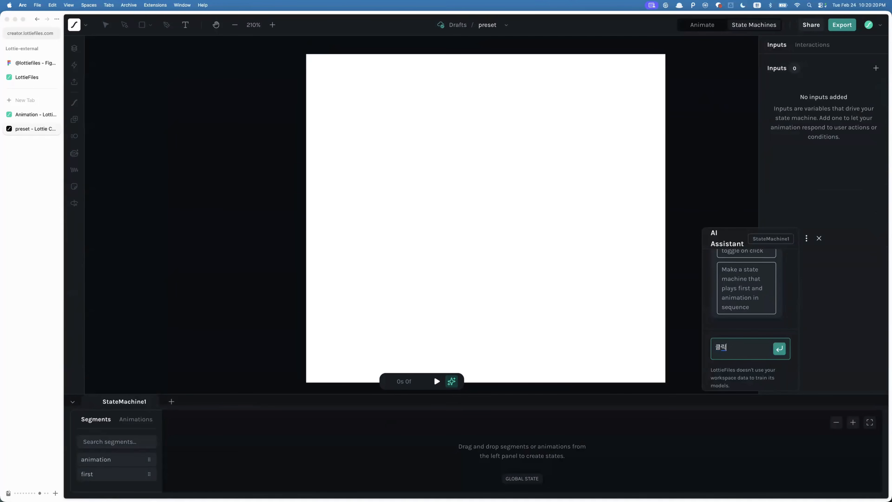
type("하면 액이콘 나오게 해주셈")
key("BackSpace")
type("요")
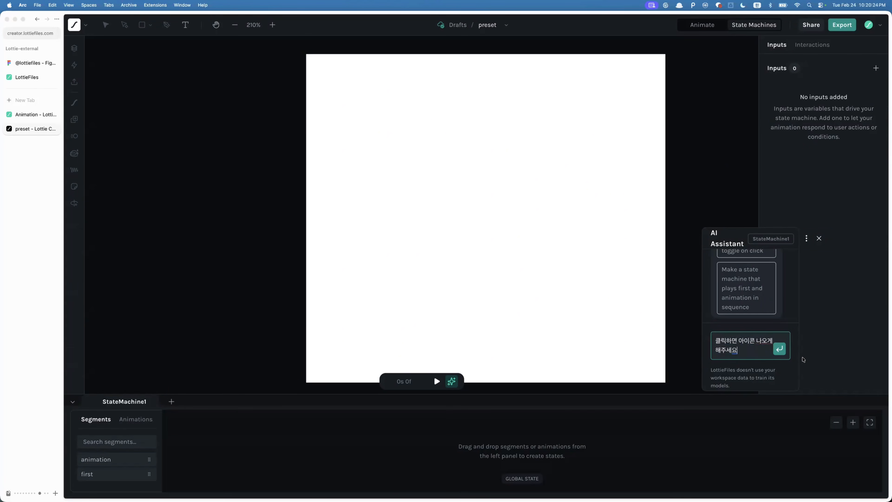
left_click(779, 349)
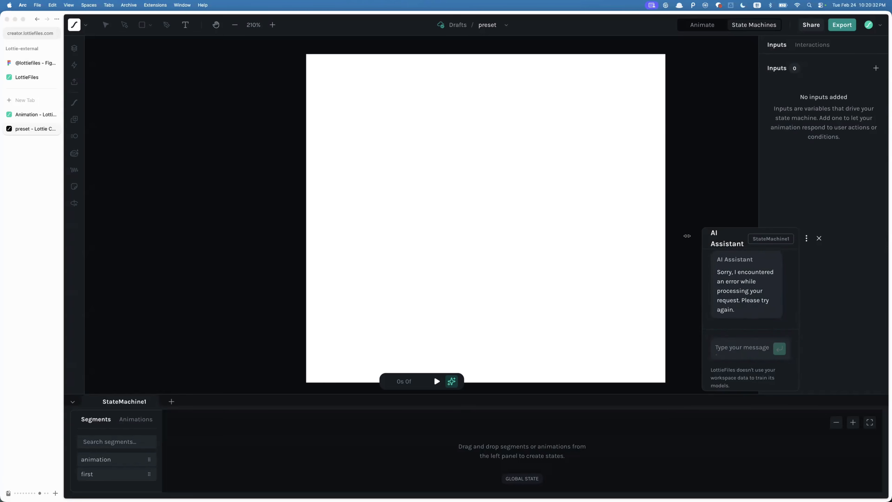
- Add the animation and first segments as states in the state machine graph
left_click_drag(723, 234, 679, 213)
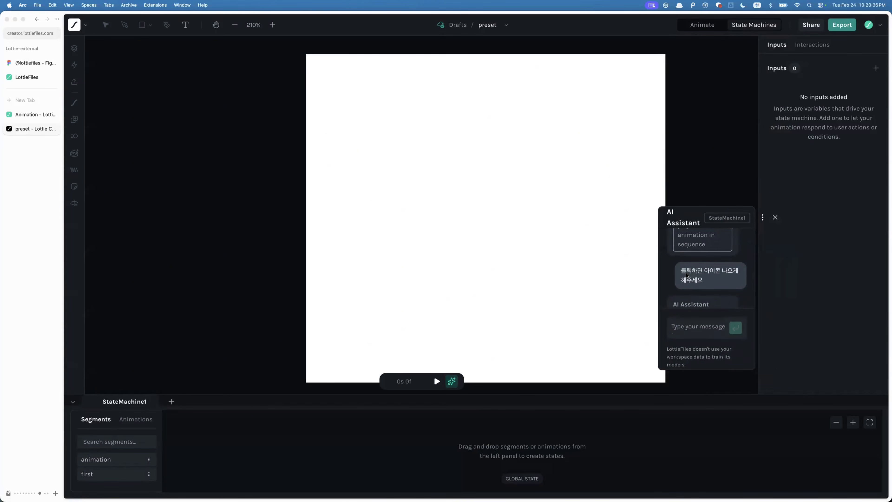
left_click(689, 323)
mouse_move(115, 461)
left_mouse_down()
mouse_move(158, 460)
mouse_move(122, 469)
left_mouse_up()
scroll(262, 440, "left", 3)
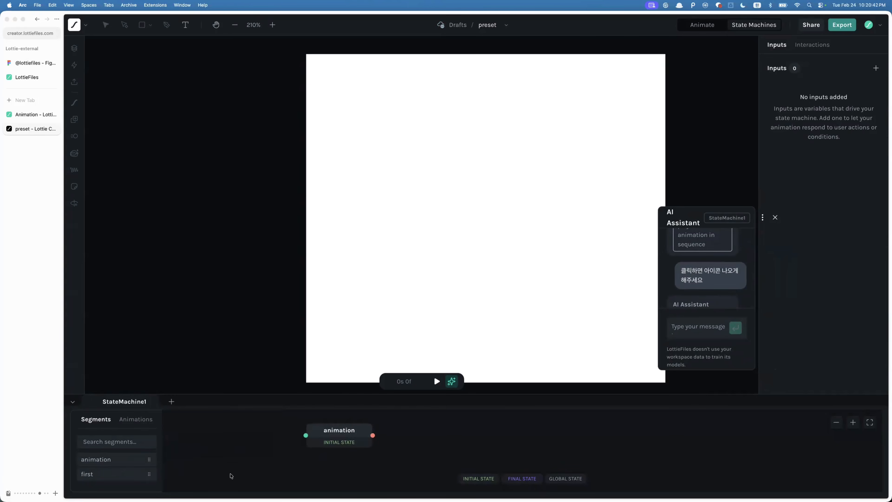
left_click_drag(116, 477, 427, 444)
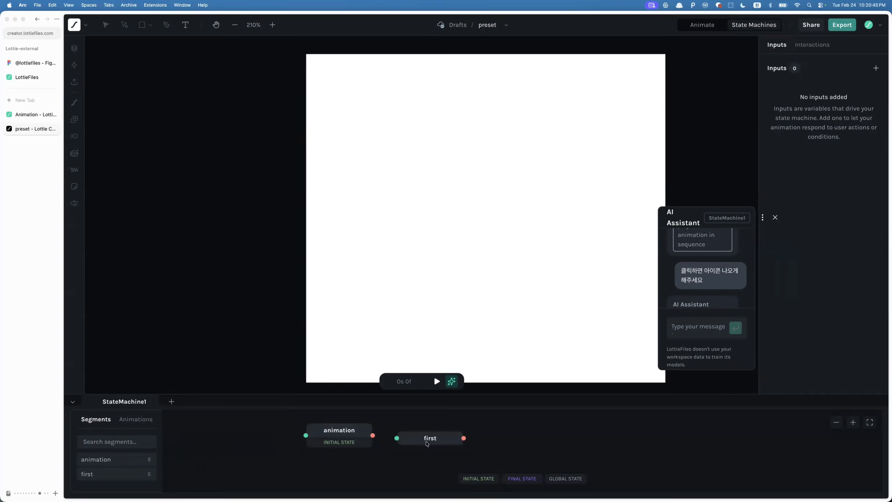
- Make the first state the initial state and connect it to the animation state with a transition
left_click(476, 478)
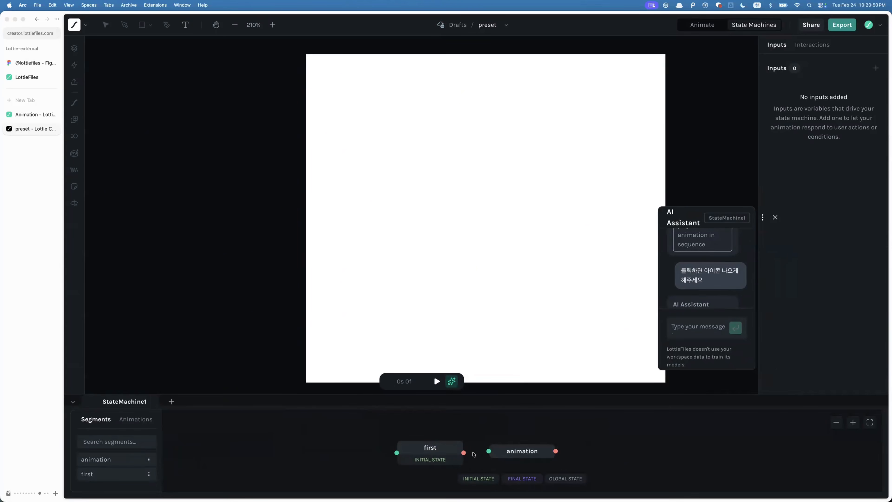
left_click_drag(464, 453, 489, 451)
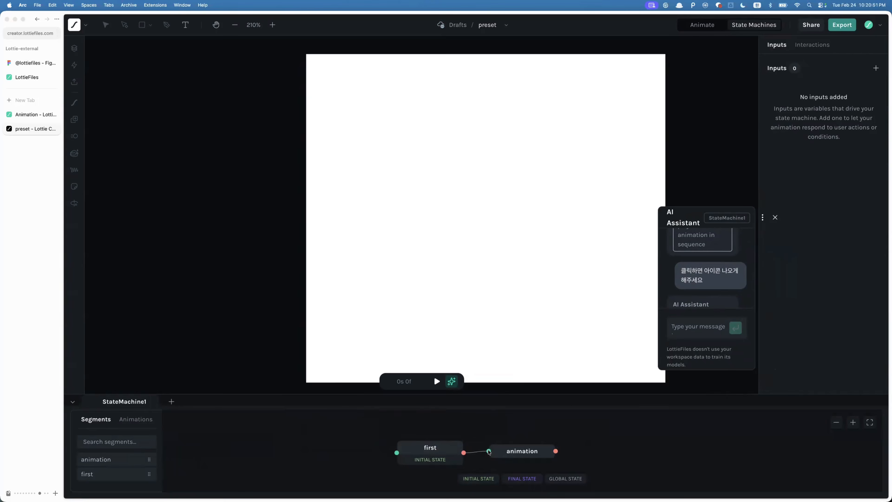
- Set the transition from first to animation to the Tweened type
left_click(476, 453)
left_click(591, 468)
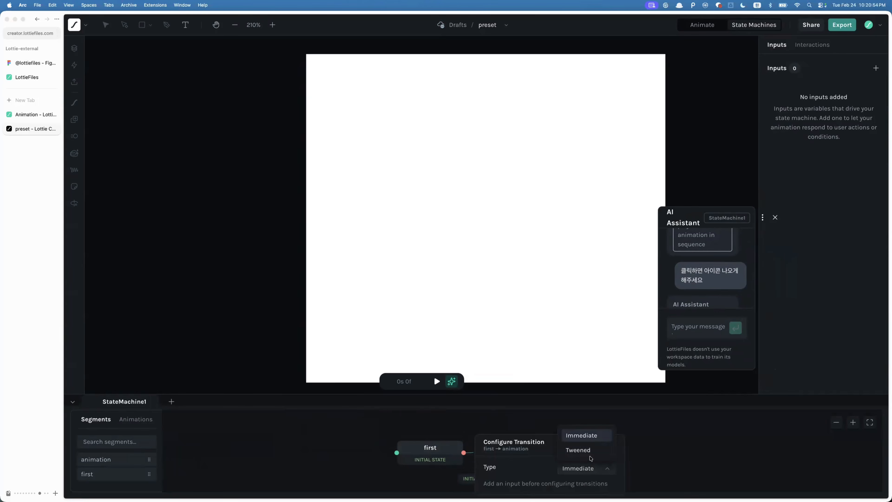
left_click(587, 451)
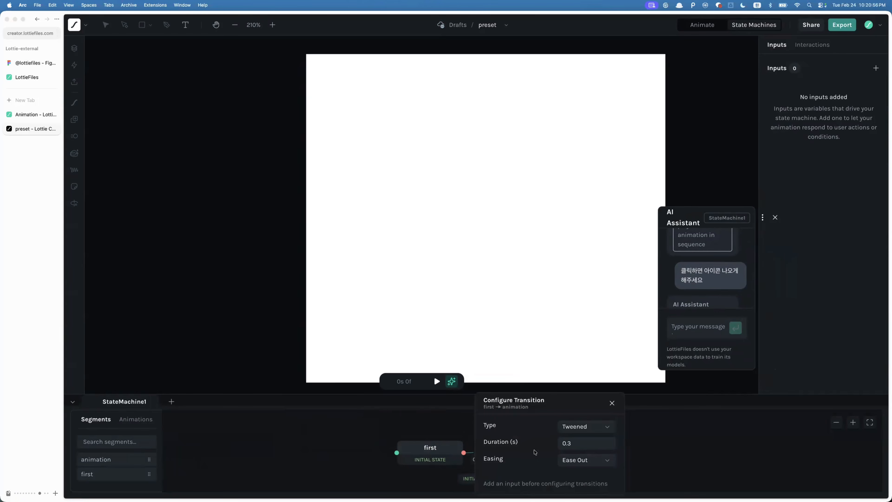
left_click(439, 447)
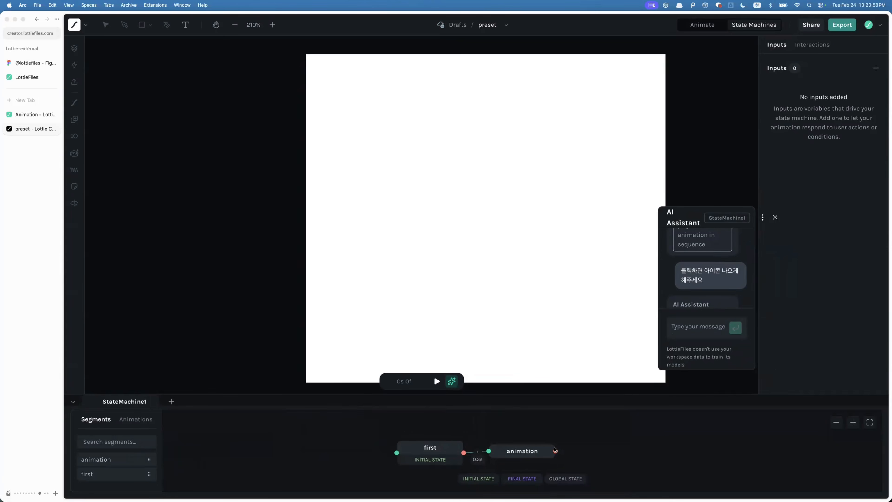
- Open the animation state's settings and review its loop and animation speed options
left_click(554, 450)
left_click(548, 277)
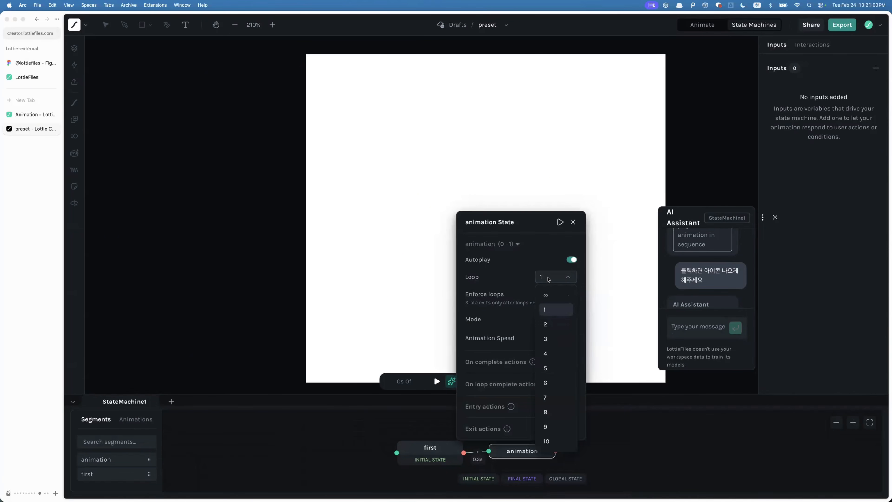
left_click(548, 278)
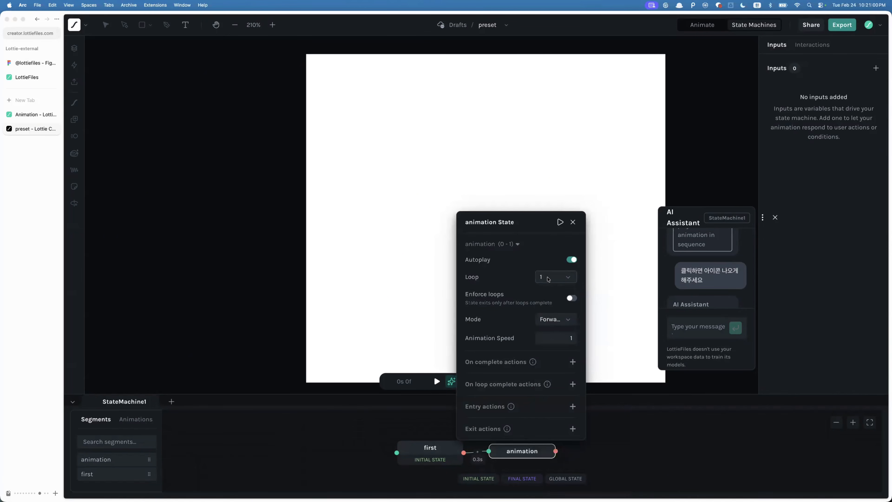
left_click(549, 337)
left_click(638, 473)
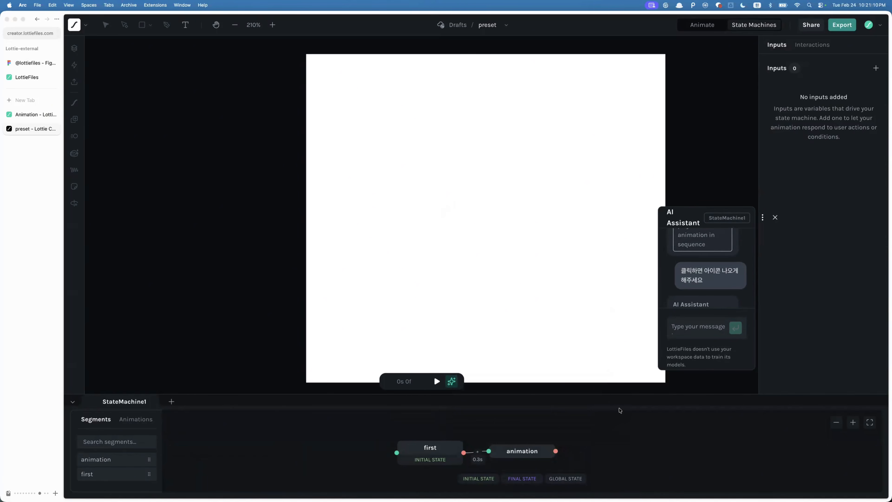